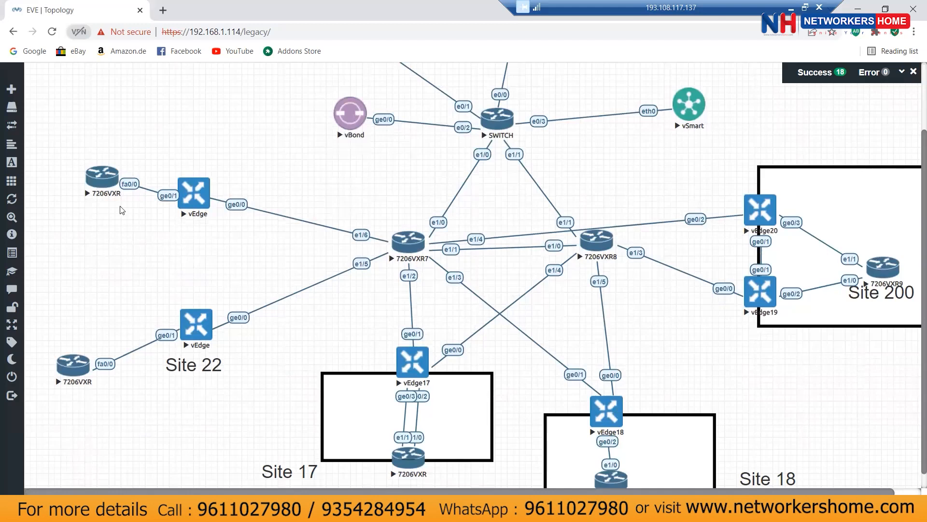
Step: Open the vedge23 console and log in as admin with the administrator password
left_click(197, 195)
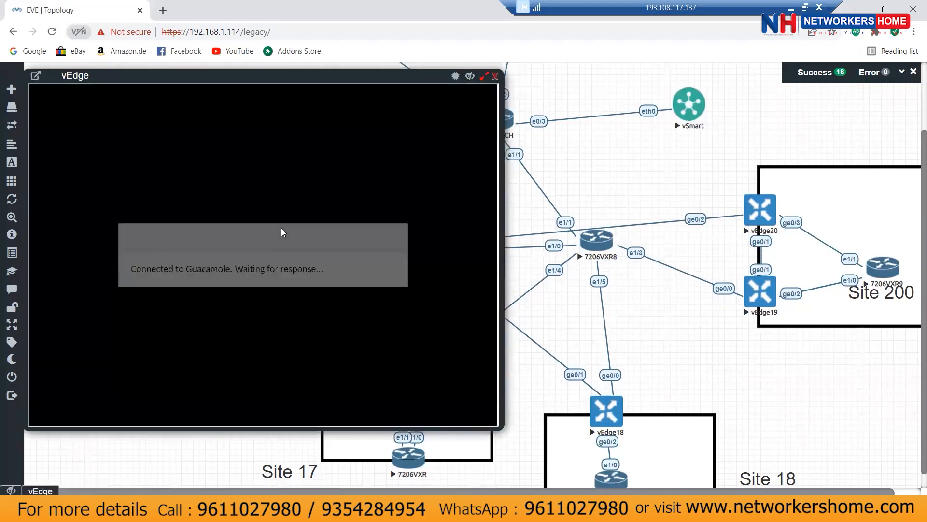
key("Return")
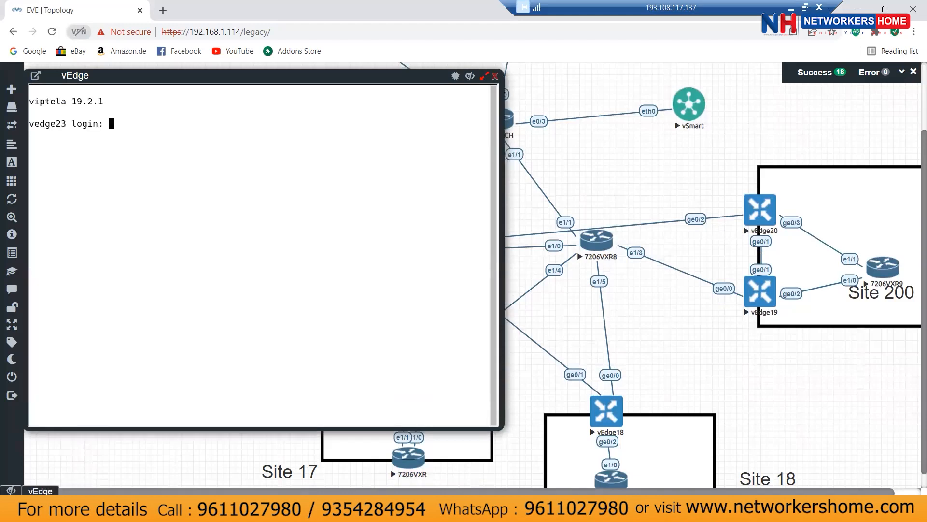
type("admin")
key("Return")
type("admin")
key("Return")
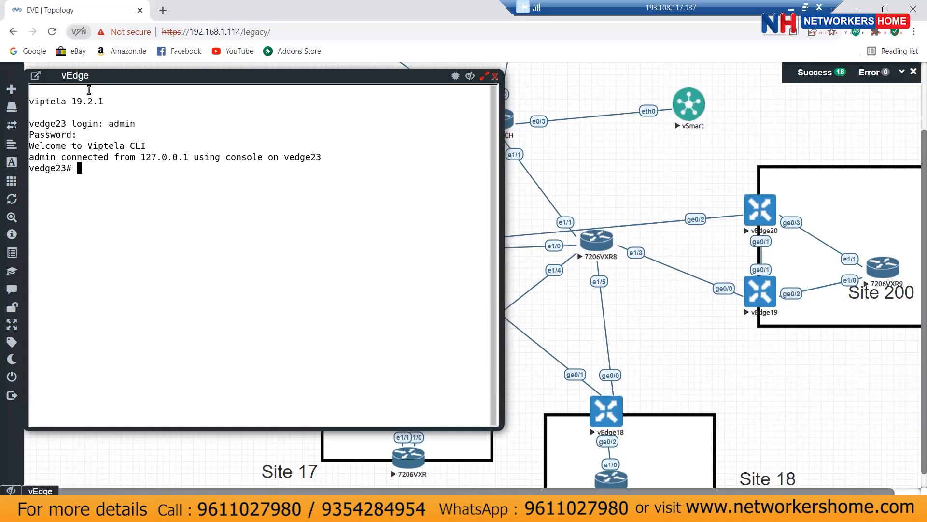
Step: Display vedge23's full running configuration with show run, paging to the end
left_click_drag(96, 73, 160, 77)
type("show run")
key("Return")
key("space")
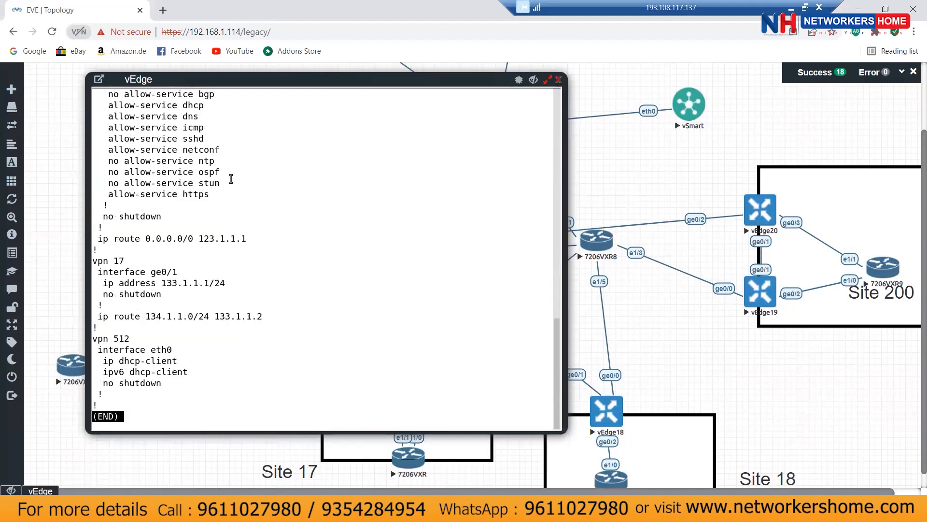
Step: Enter configuration mode on vedge23 and start OSPF routing under VPN 17
key("q")
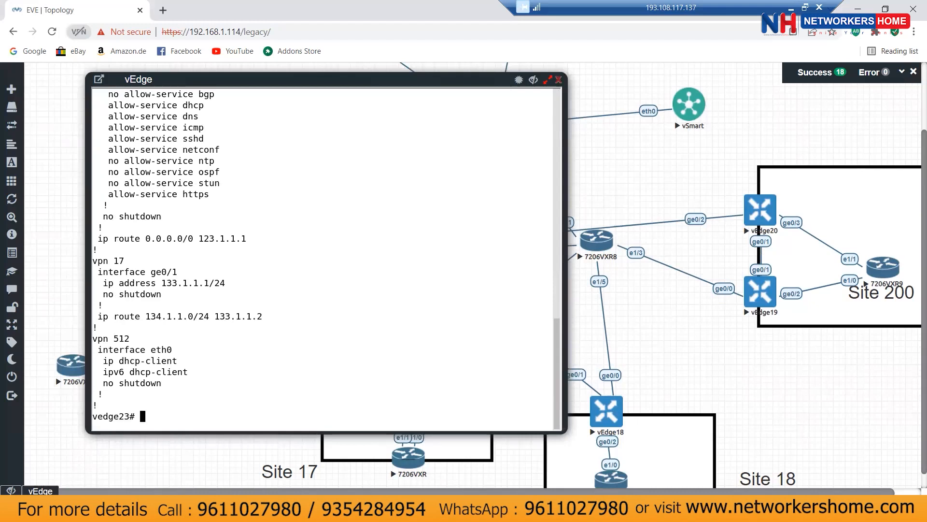
type("conf")
key("Return")
type("vpn 17")
key("Return")
type("router ospf ")
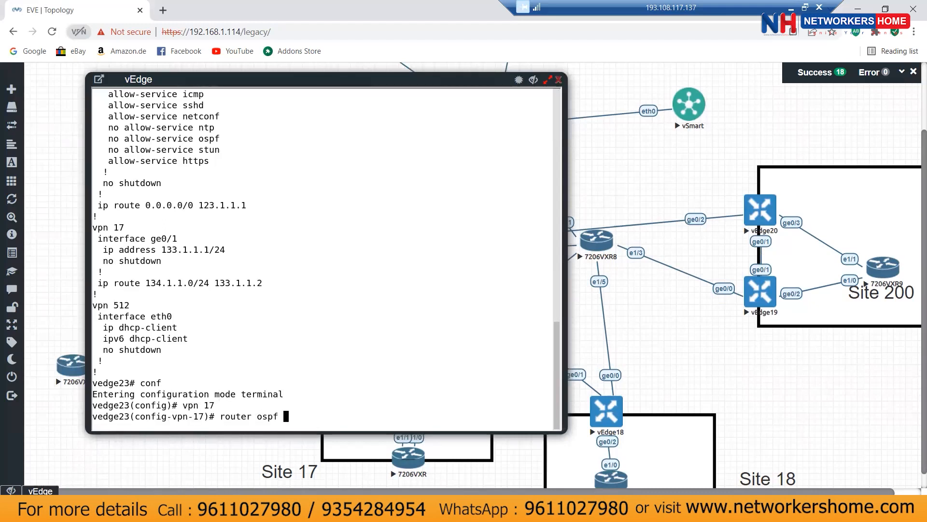
type("?")
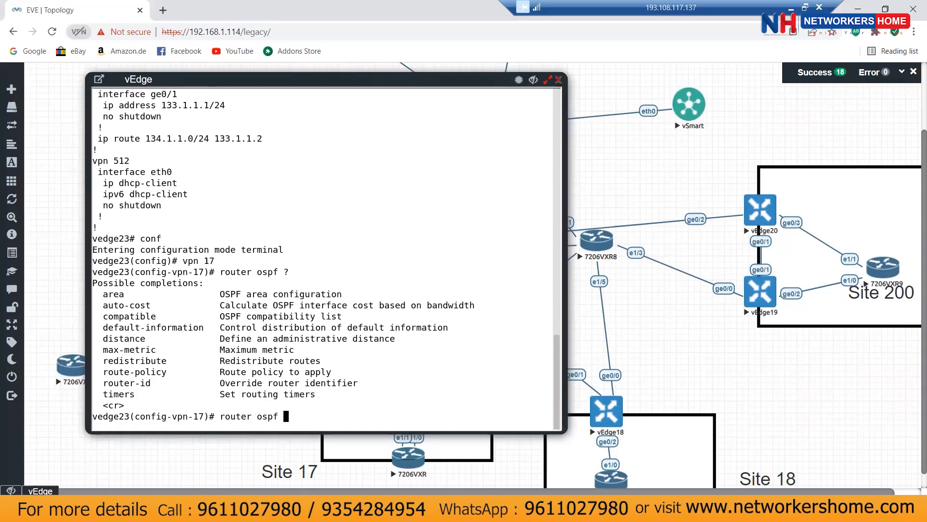
type("100")
key("Return")
type("router ")
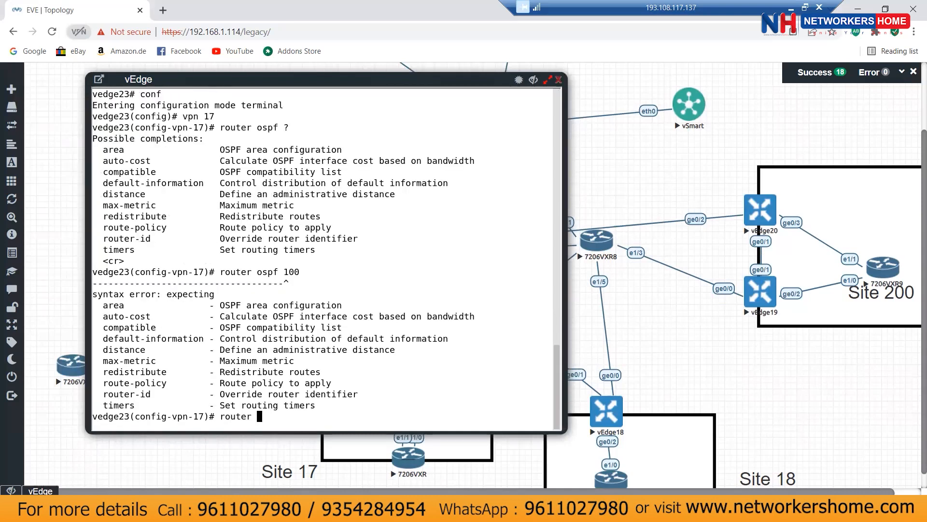
type("ospf ?")
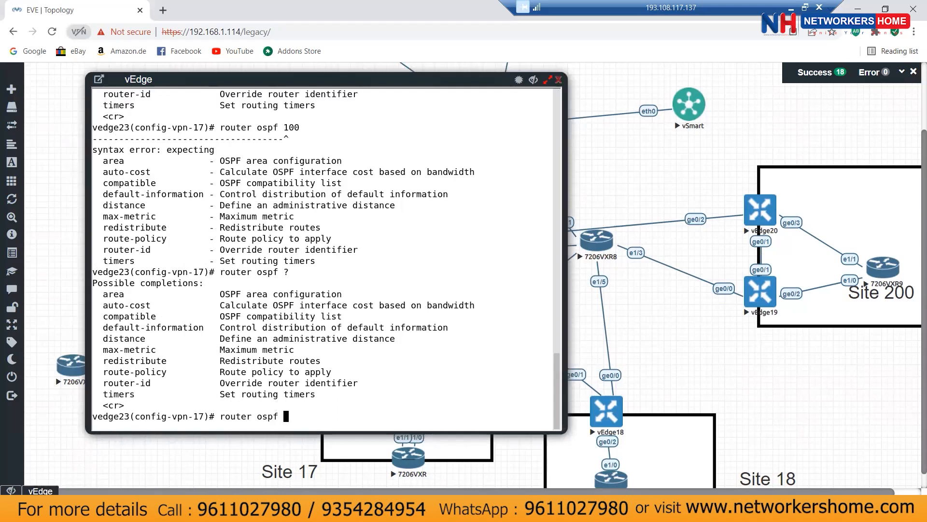
key("Return")
Step: Add OSPF area 0, back out of each level and commit with yes
type("area 0")
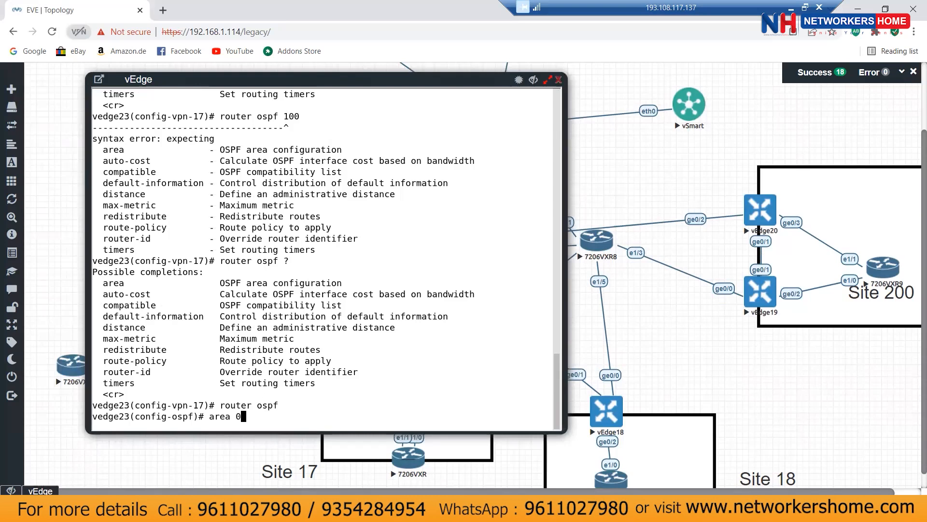
key("Return")
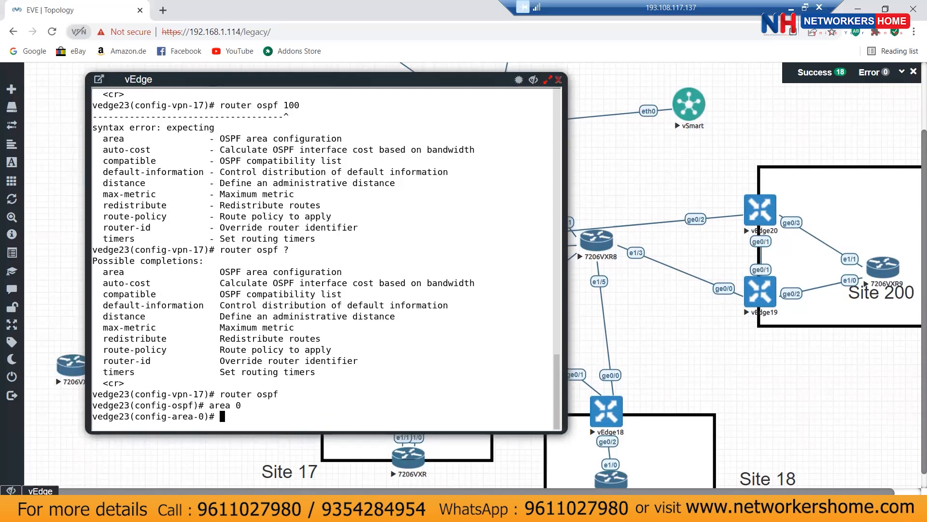
type("exit")
key("Return")
type("exit")
key("Return")
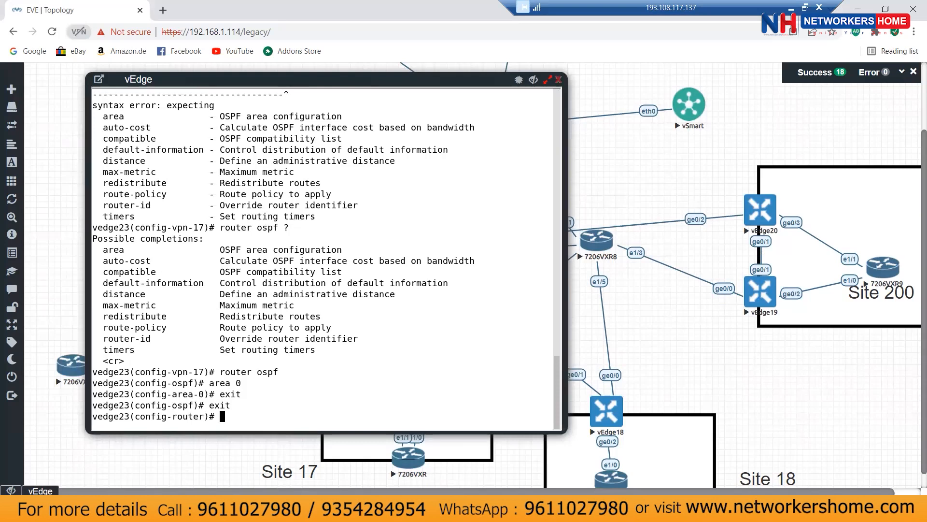
type("exit")
key("Return")
key("ctrl+z")
type("yes/no/CANCEL] ye")
key("Return")
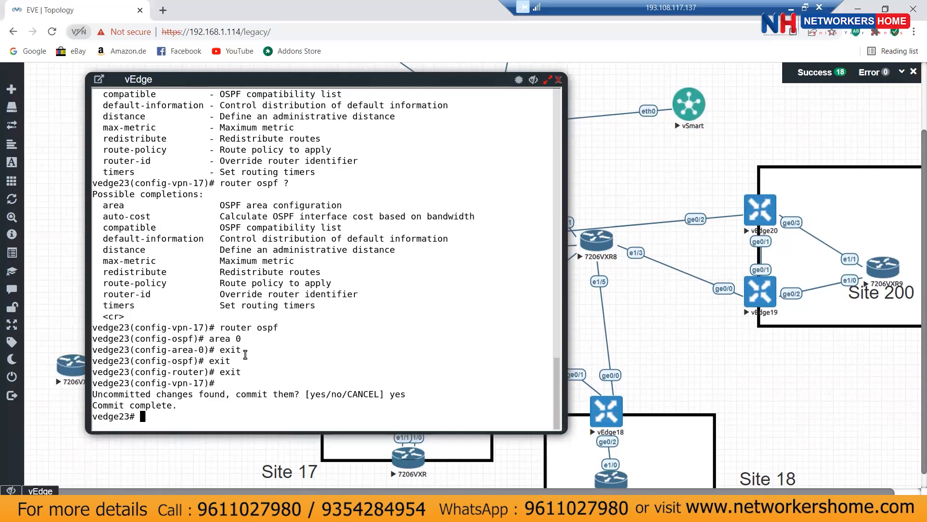
mouse_move(28, 238)
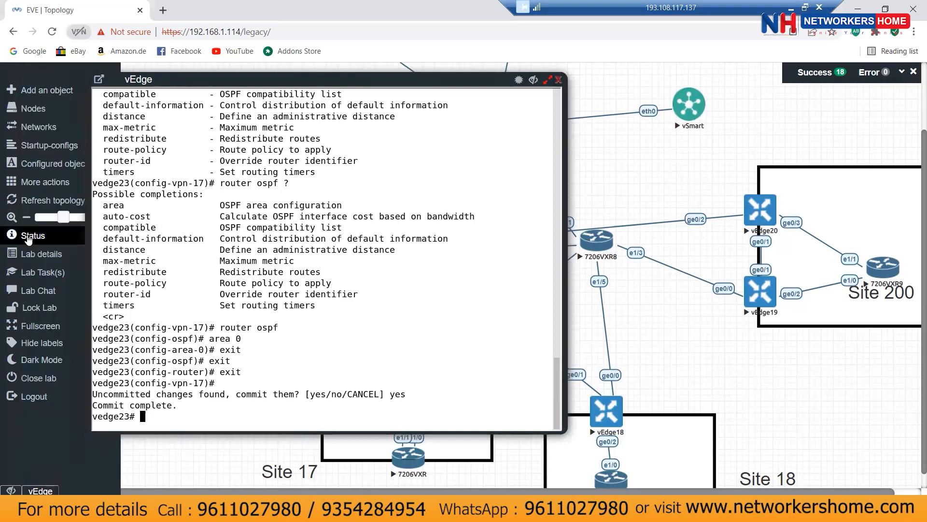
Step: Close the vEdge console and open the 7206VXR router console in privileged mode
left_click(532, 81)
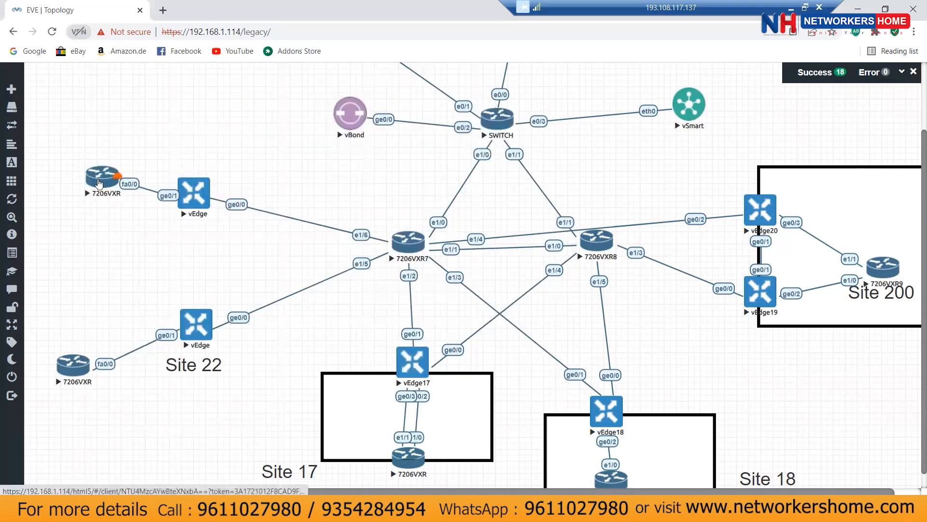
left_click(98, 182)
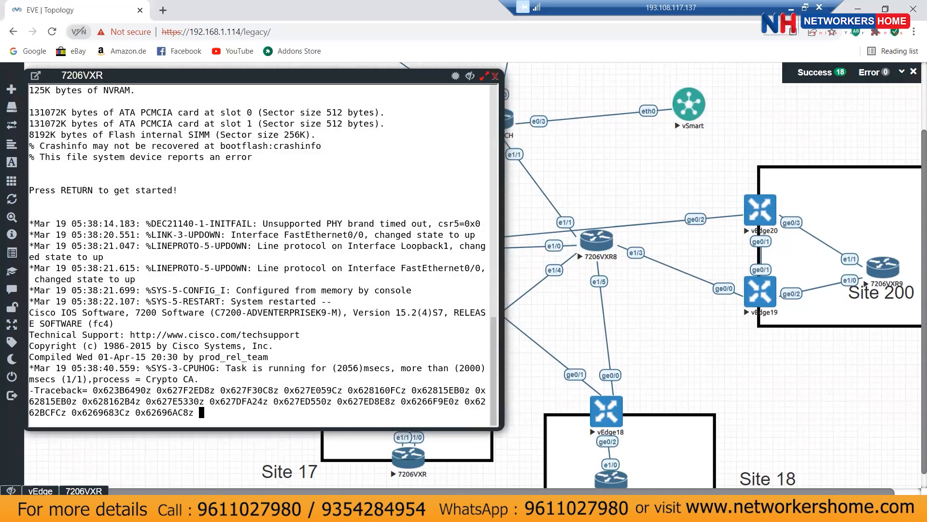
key("Return")
key("Return")
key("Return")
key("Return")
key("Return")
key("Return")
type("en")
key("Return")
key("Return")
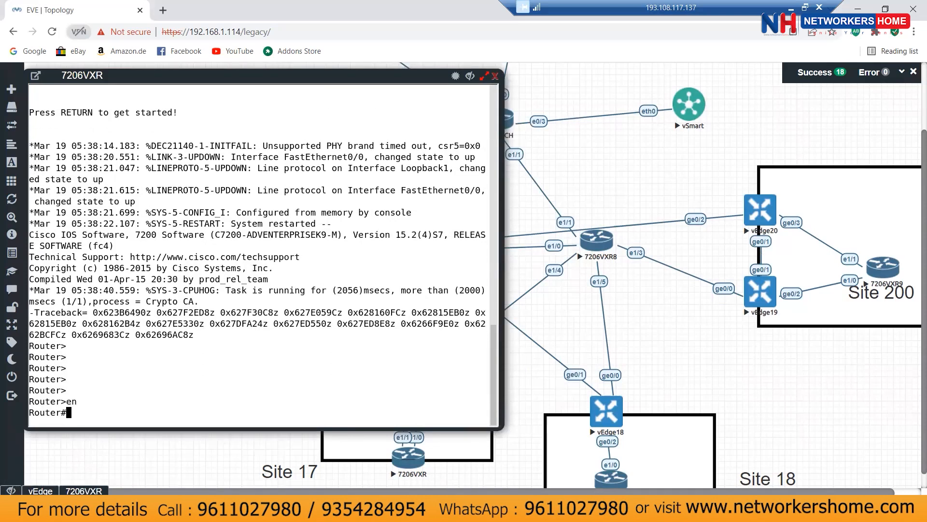
Step: Review the 7206VXR running configuration and enter global configuration mode
type("show run")
key("Return")
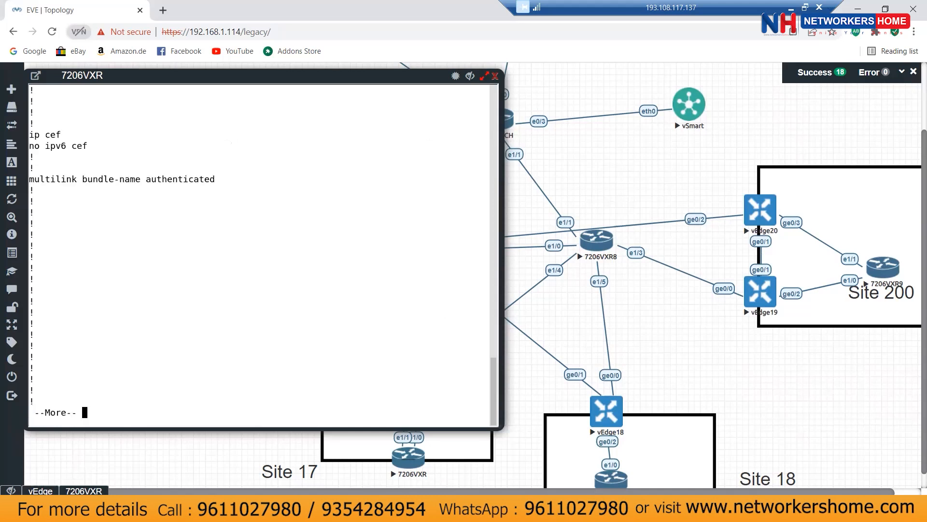
key("space")
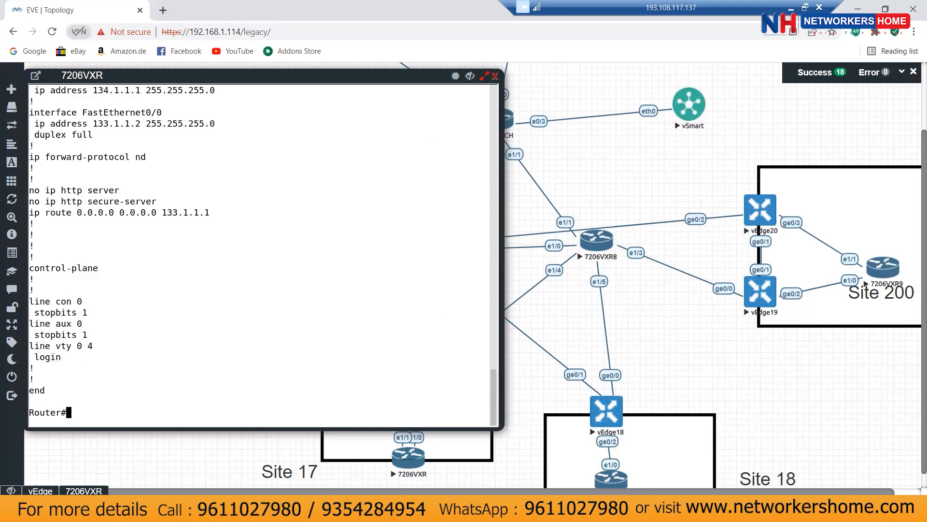
type("conf t")
key("Return")
Step: Remove the default static route 0.0.0.0 0.0.0.0 133.1.1.1
type("ip rout")
key("BackSpace")
key("BackSpace")
key("BackSpace")
key("BackSpace")
key("BackSpace")
key("BackSpace")
key("BackSpace")
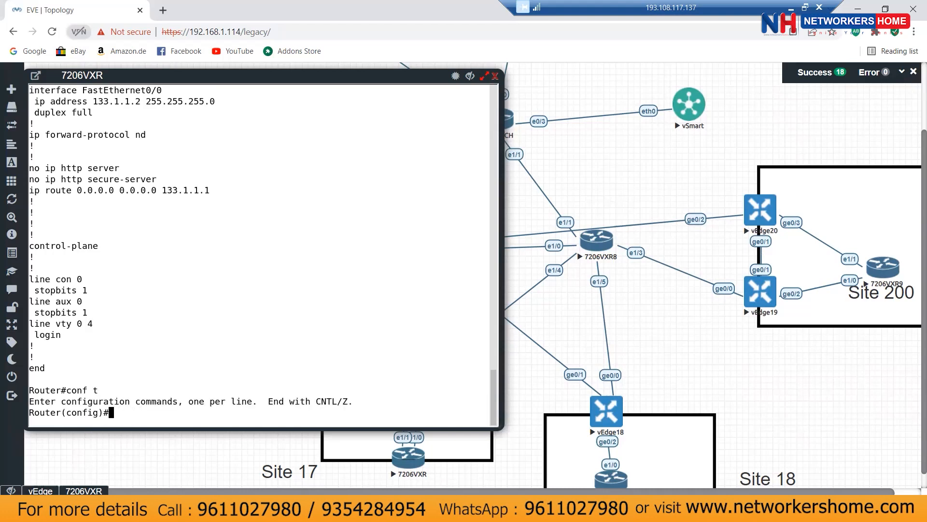
type("no")
left_click_drag(31, 191, 212, 191)
right_click(405, 271)
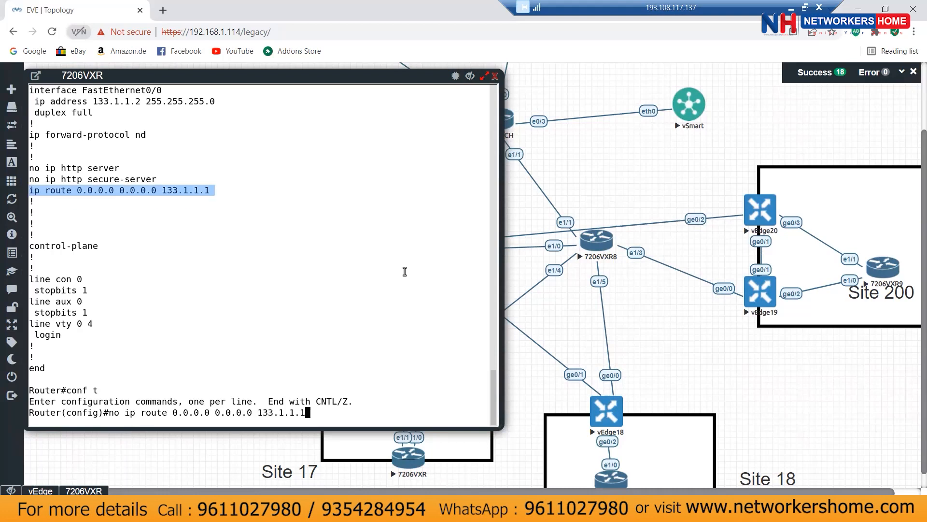
key("Return")
Step: Create OSPF process 100 with network 133.1.1.0 255.255.255.0 in area 0
type("r")
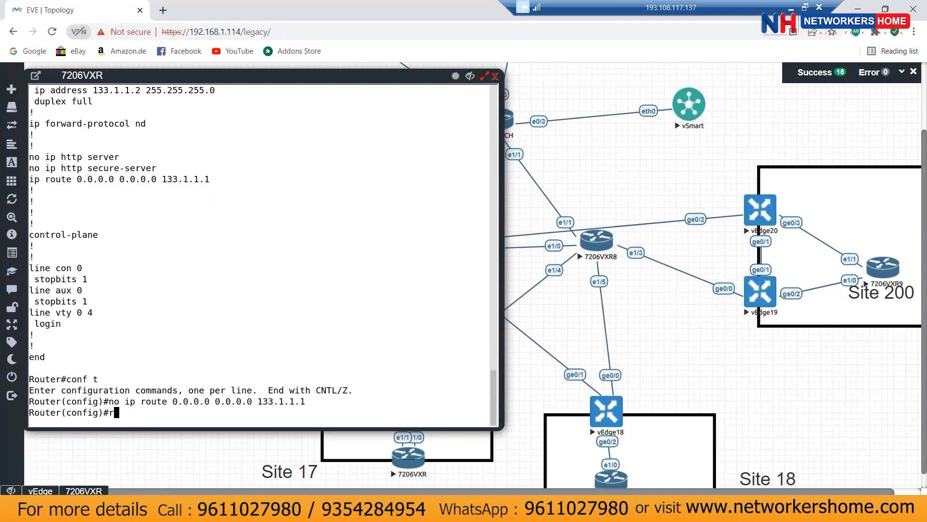
type("outer ospf 100")
key("Return")
type("me")
key("BackSpace")
key("BackSpace")
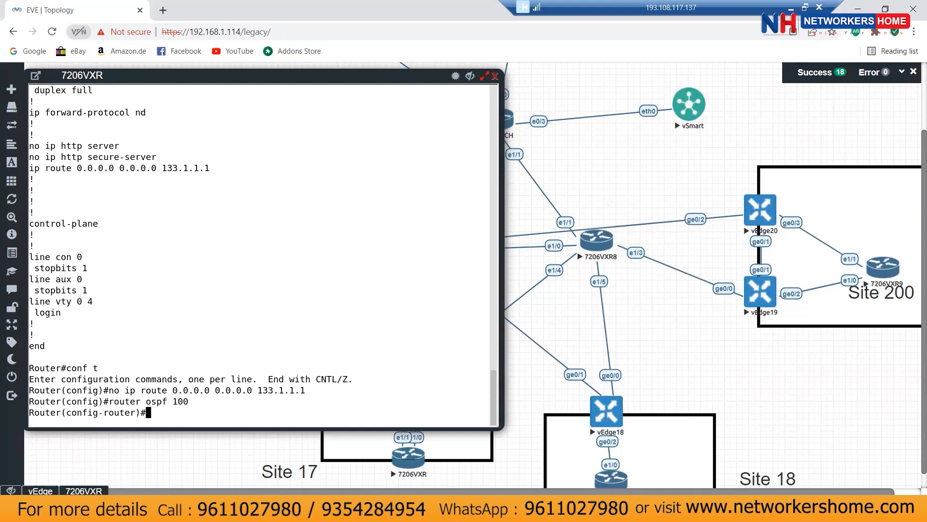
type("net")
key("Tab")
type("13")
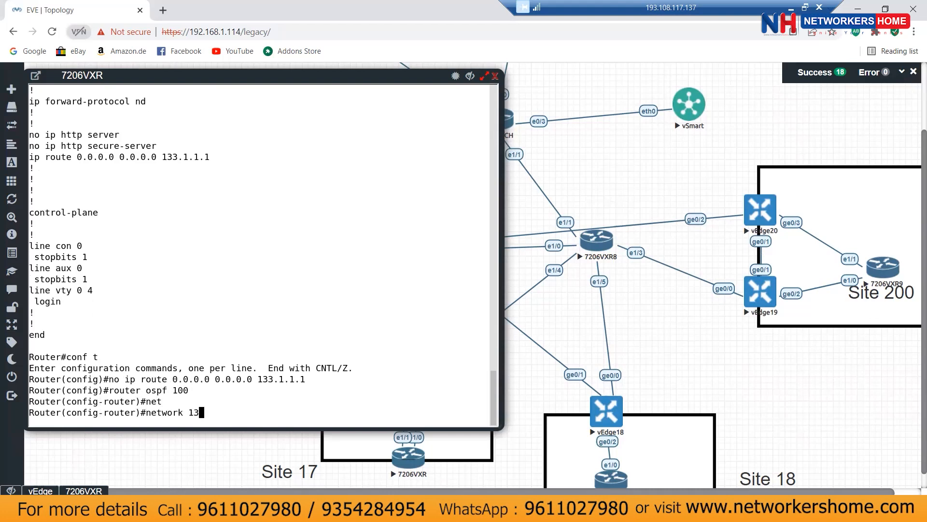
type("3.1.1.0 255.255.255.0 area 0")
key("Return")
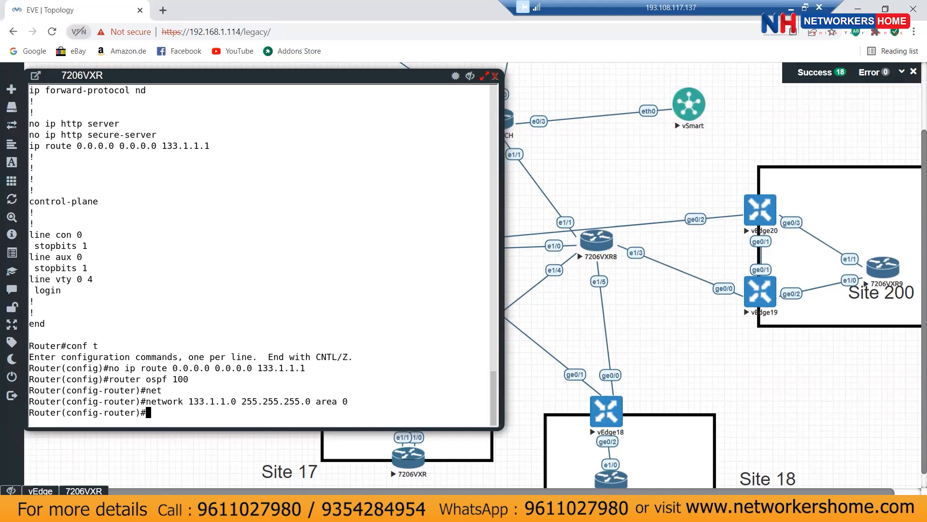
key("Return")
key("Return")
key("Return")
key("Return")
key("Return")
key("Return")
key("Return")
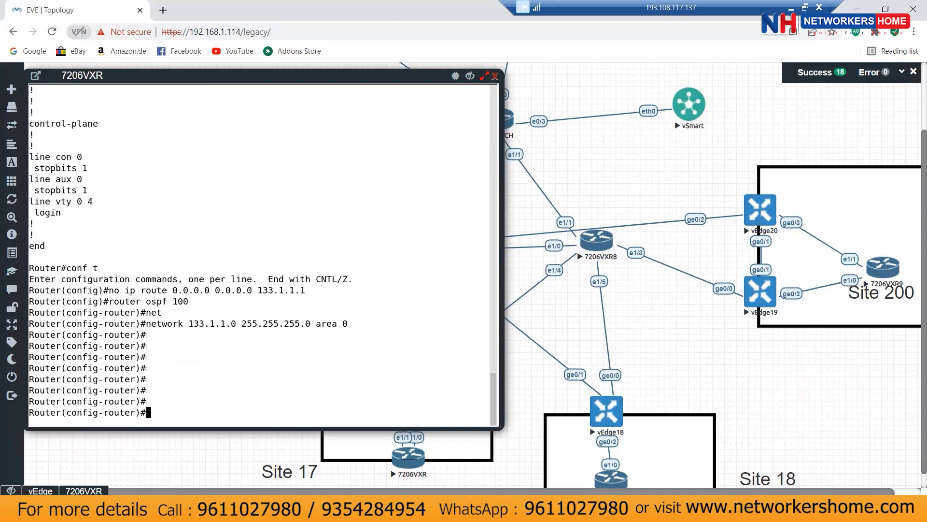
Step: Save the configuration with wr and display the updated running configuration
key("ctrl+z")
type("wr")
key("Return")
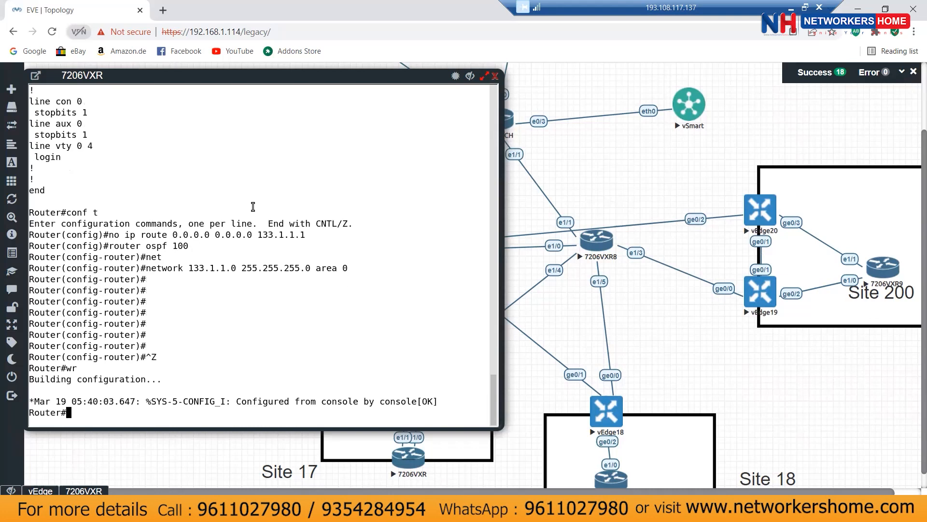
left_click_drag(184, 267, 295, 268)
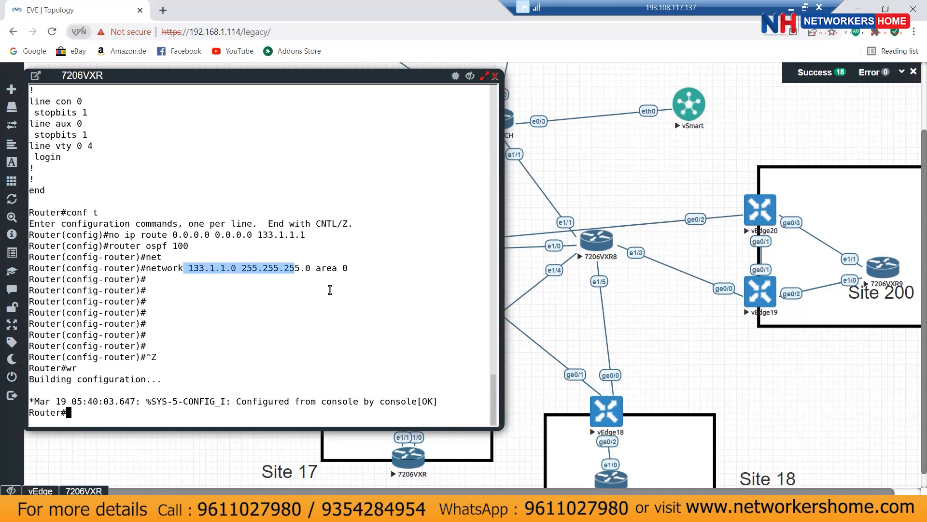
type("show run")
key("Return")
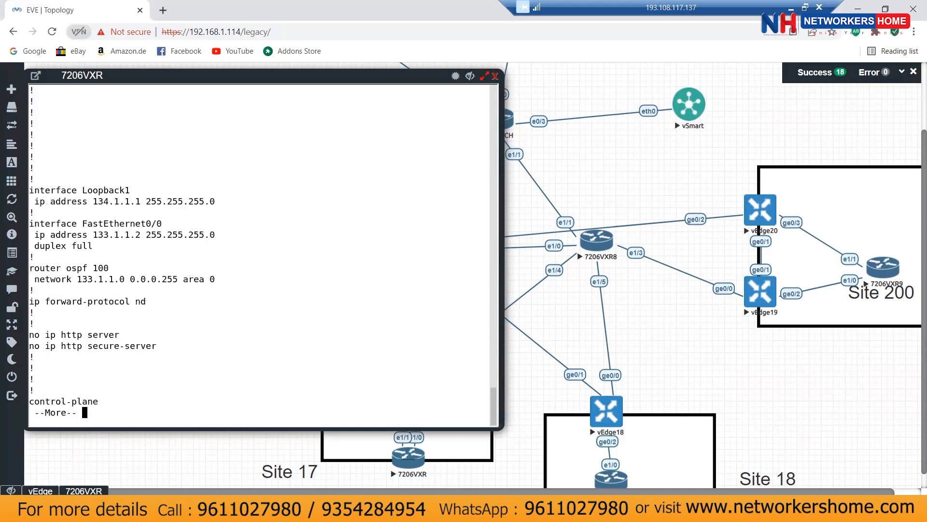
Step: Check the network 133.1.1.0 0.0.0.255 area 0 line, then run show ip ospf neighbor, which lists none
key("space")
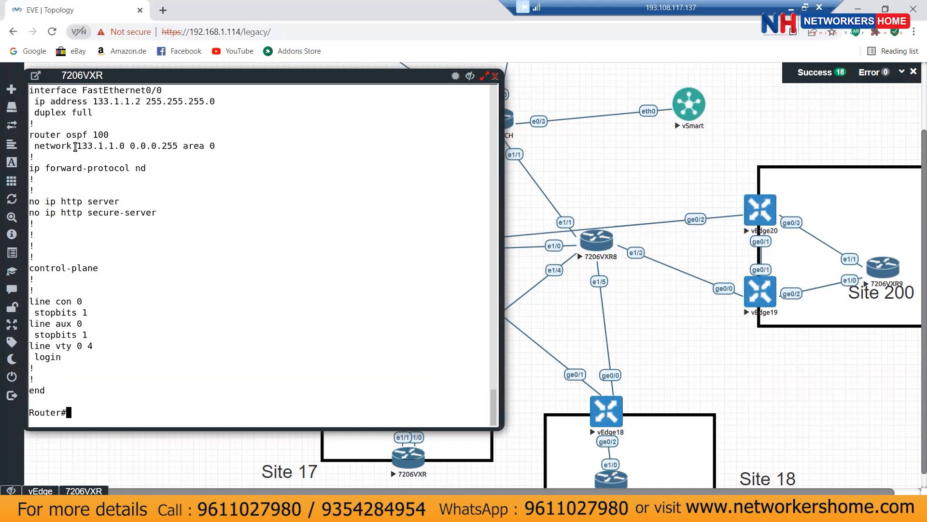
left_click_drag(77, 146, 210, 144)
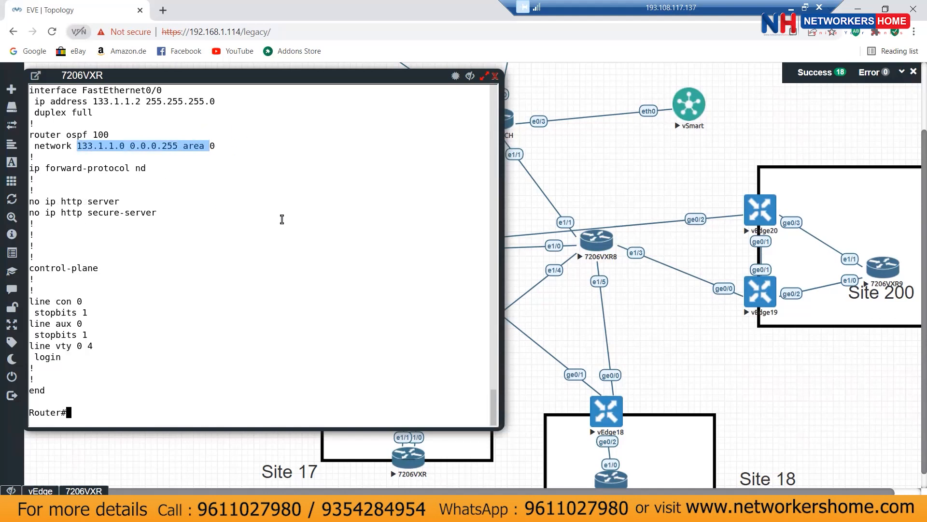
type("show ip ospf ne")
key("Return")
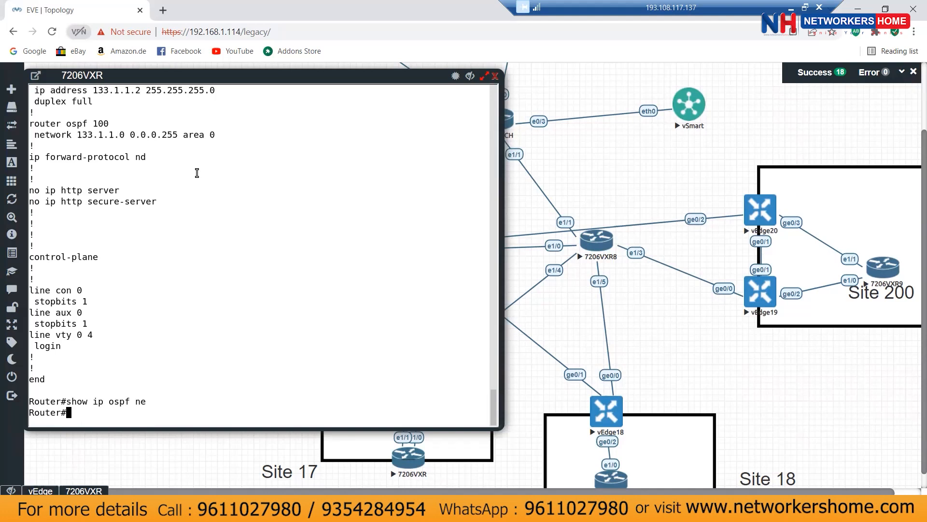
Step: Ping 133.1.1.1 and 133.1.1.2 from the 7206VXR router
scroll(197, 172, "up", 1)
key("Return")
key("Return")
type("ping 133.1.1.1")
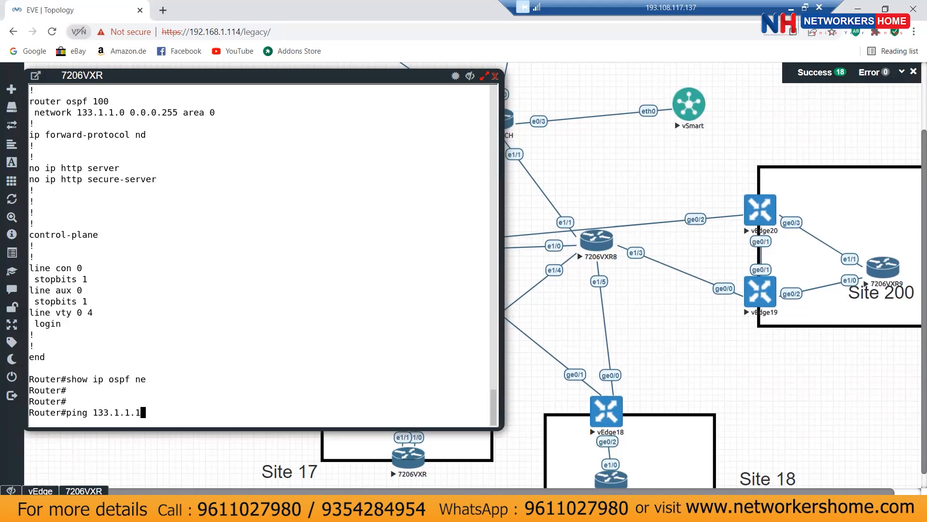
key("Return")
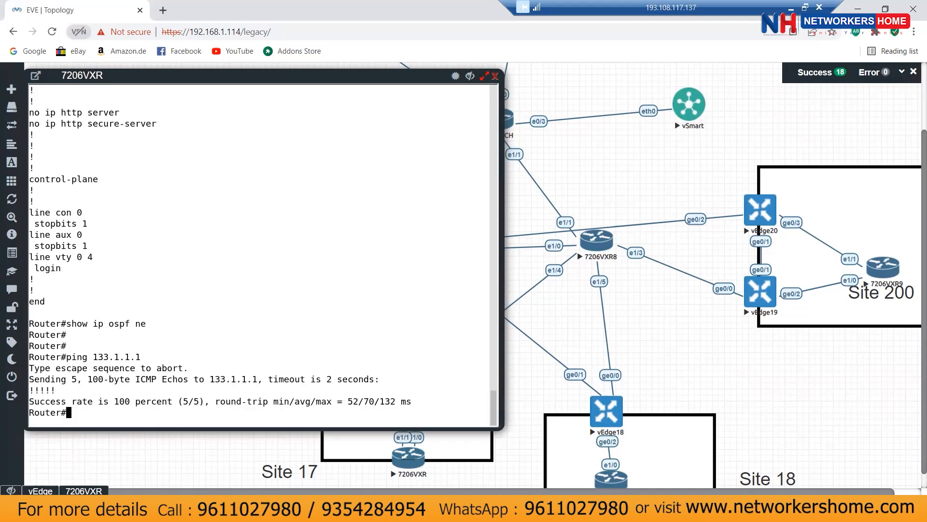
key("Up")
key("BackSpace")
type("2")
key("Return")
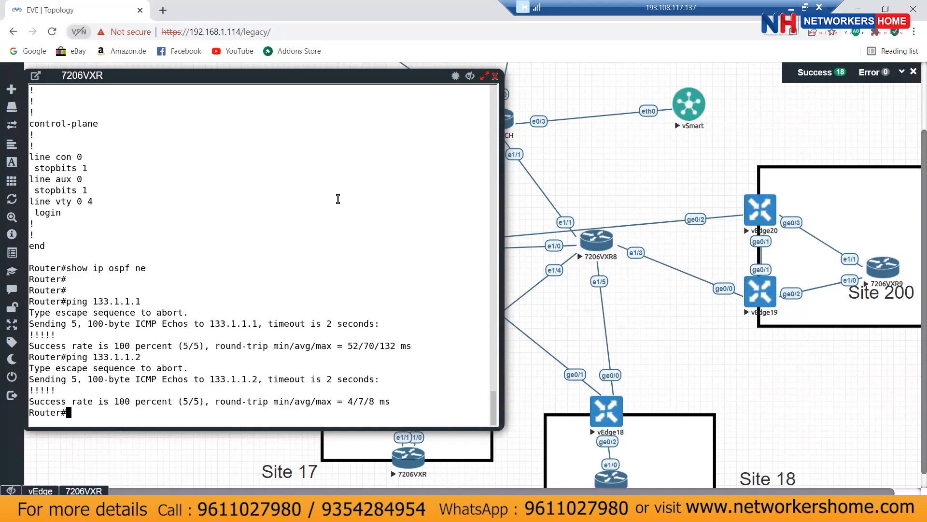
Step: Enable debug ip ospf packet and minimise the 7206VXR console
type("debu ip ospf packet")
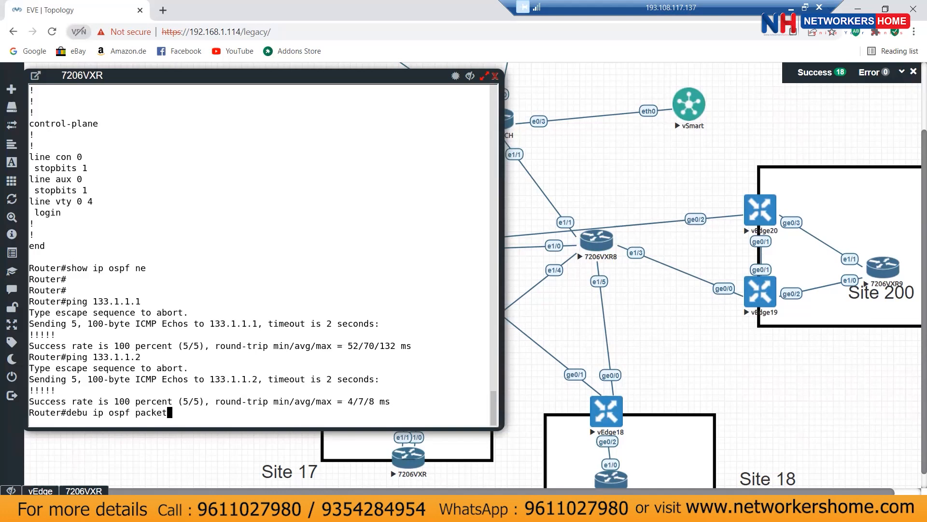
key("Return")
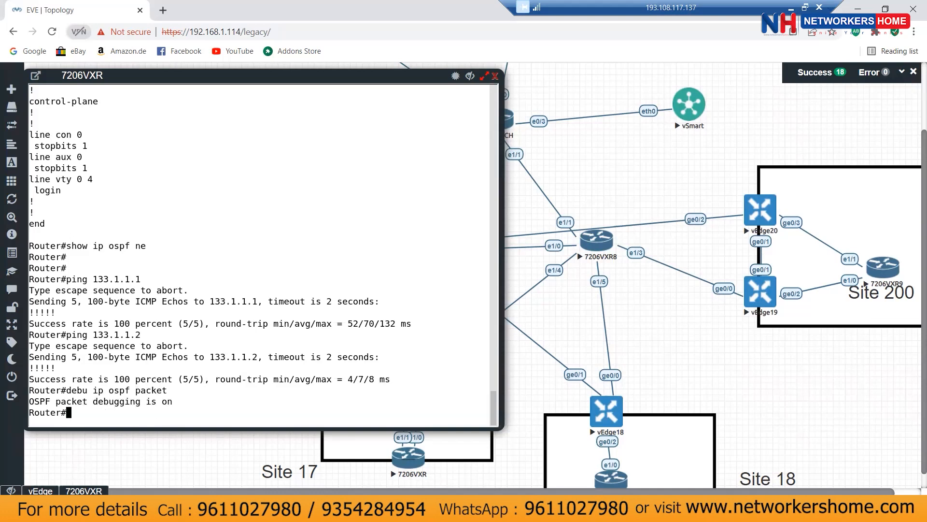
left_click(468, 76)
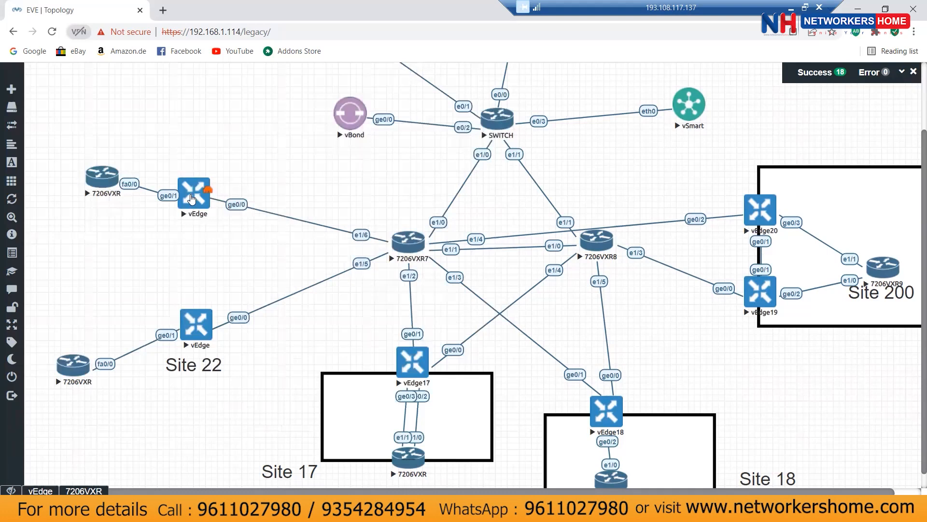
left_click(415, 510)
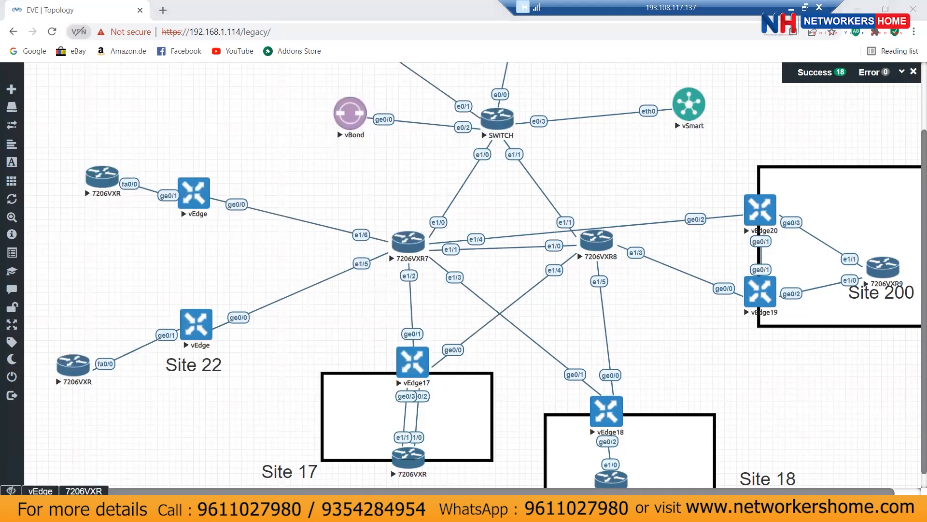
Step: Close PuTTY and show the VPN 17 running configuration on the vedge23 console
left_click(594, 137)
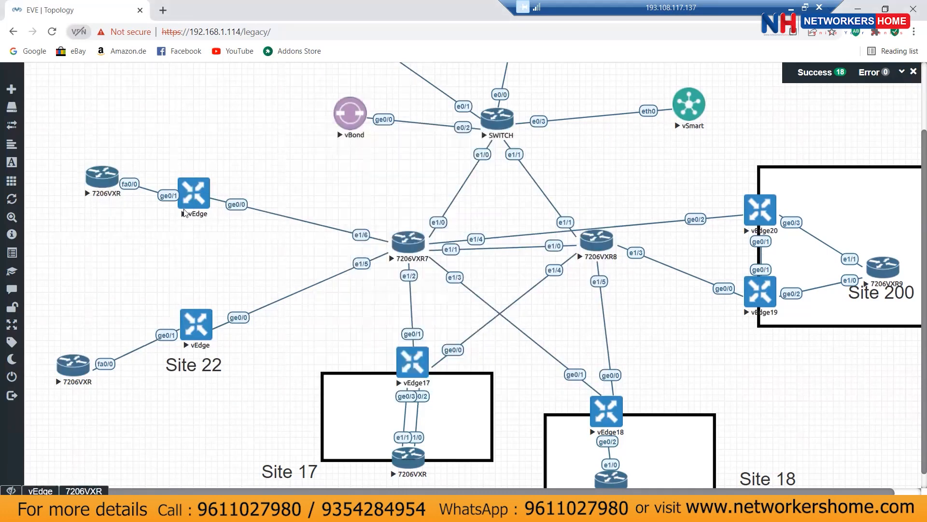
left_click(50, 491)
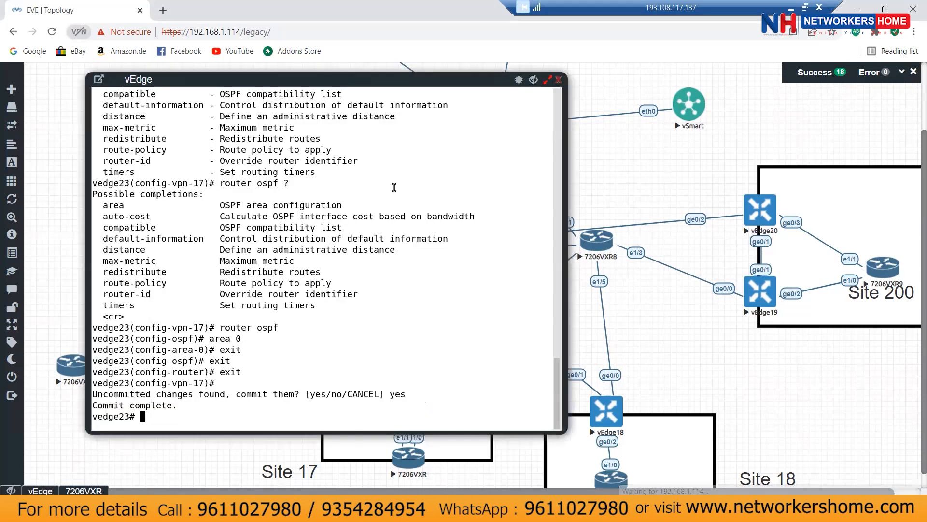
type("show run")
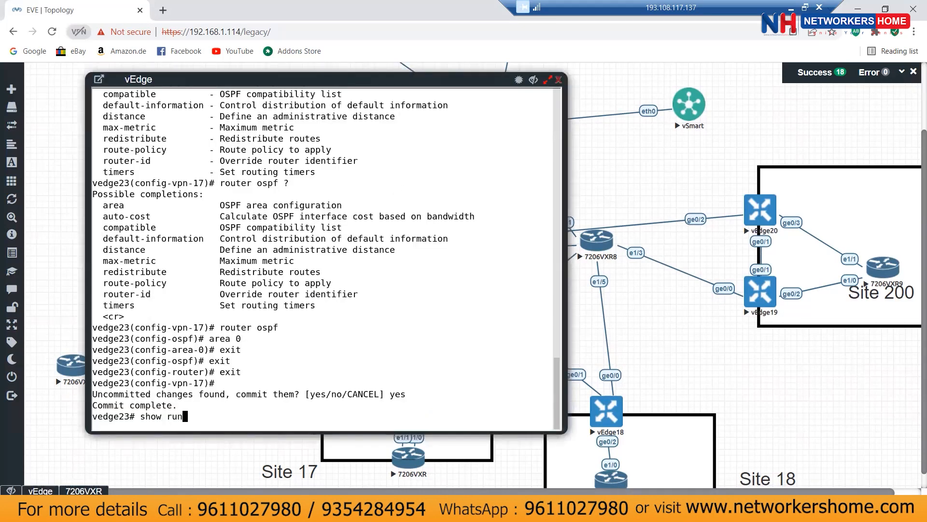
type(" vpn 17")
key("Return")
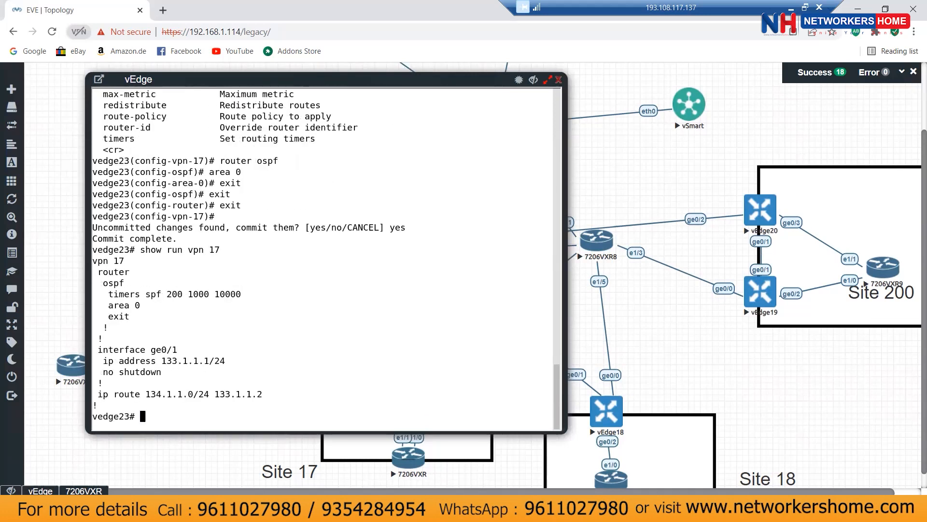
type("vpn 17\\")
key("Return")
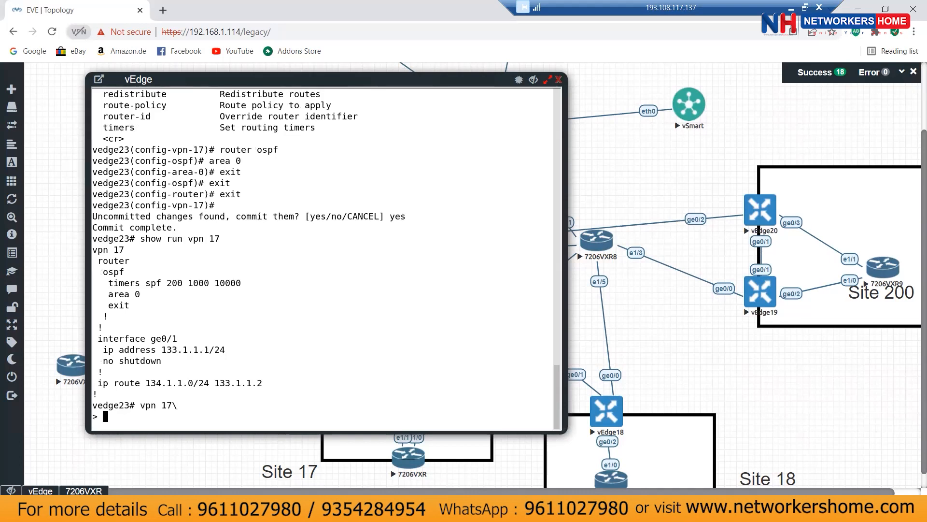
key("Return")
Step: Enter configuration mode and the VPN 17 level on vedge23
type("vp")
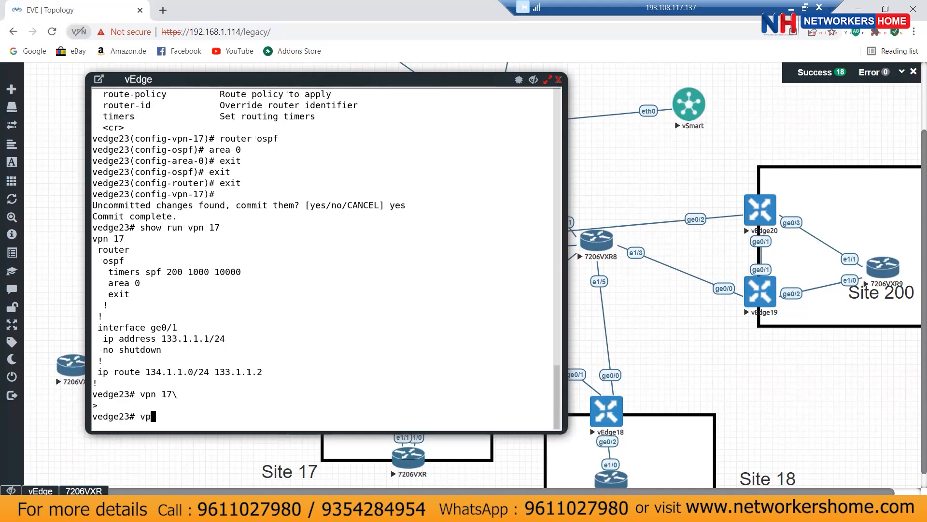
key("BackSpace")
key("BackSpace")
type("vpn 17")
key("Return")
type("conf t")
key("Return")
type("vpn 17")
key("Return")
Step: Enter interface ge0/1 and list its available configuration options with ?
type("interface ge0/1")
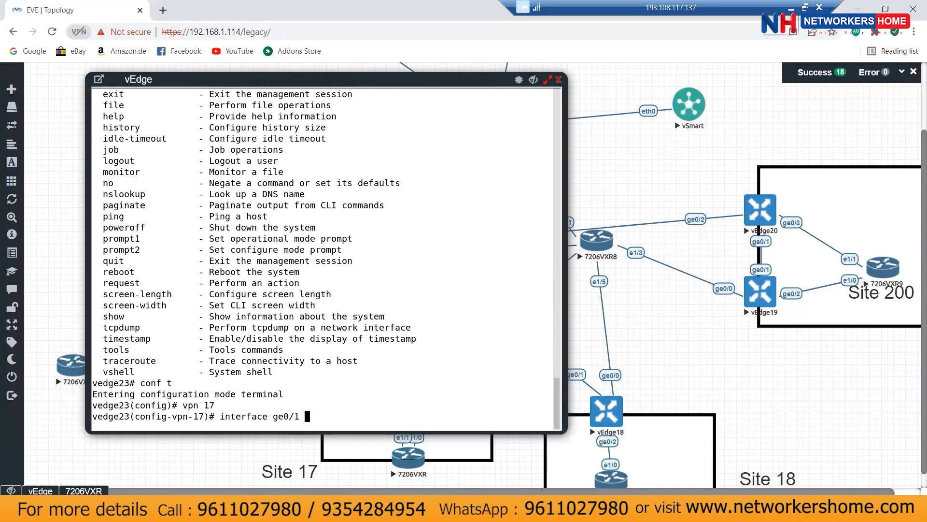
key("Return")
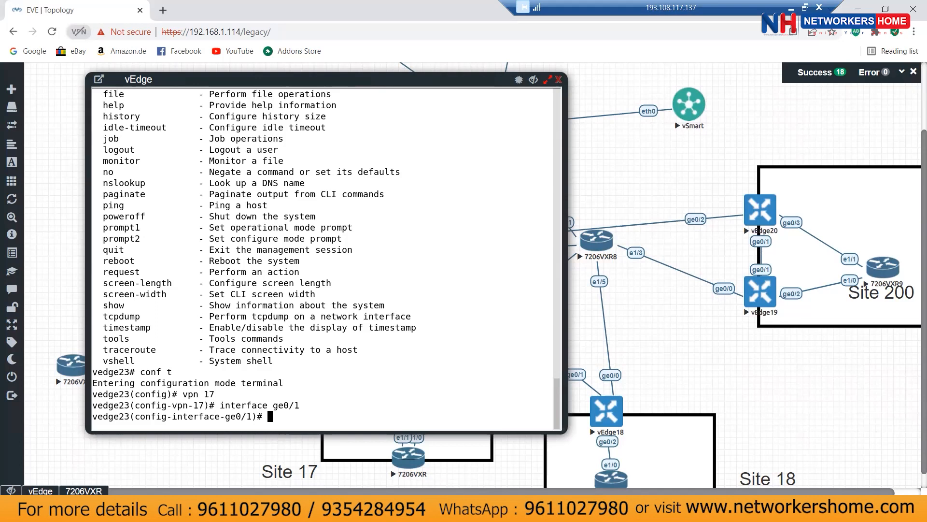
type("rollback")
key("BackSpace")
key("BackSpace")
key("BackSpace")
key("BackSpace")
key("BackSpace")
key("BackSpace")
key("BackSpace")
key("BackSpace")
key("BackSpace")
type("os")
key("BackSpace")
key("BackSpace")
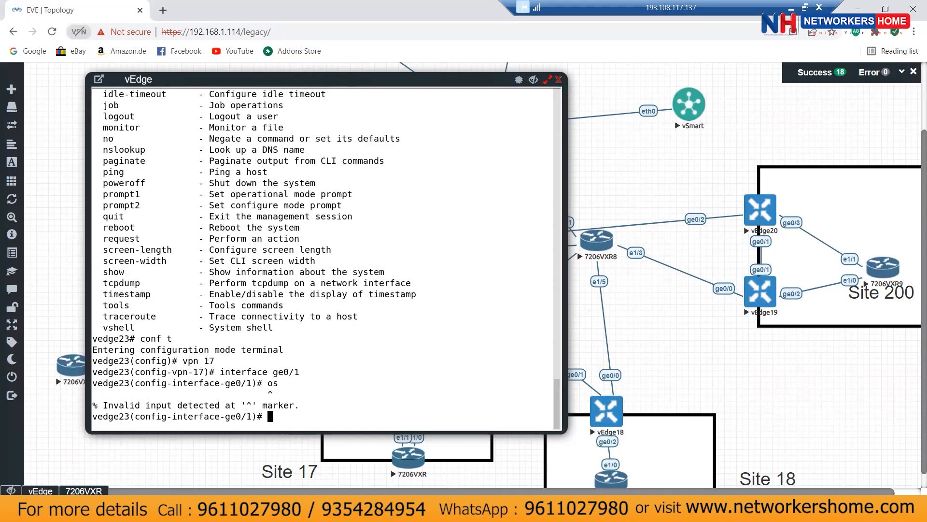
type("?")
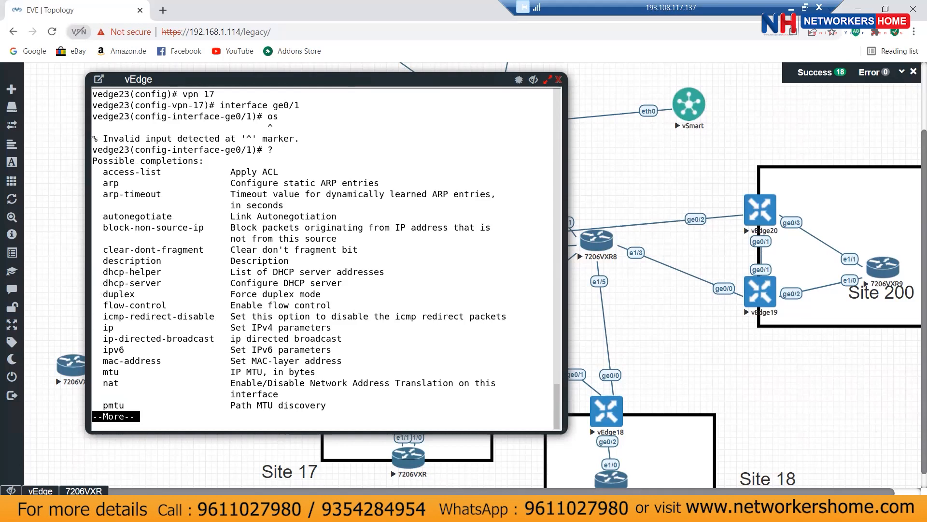
key("space")
key("space")
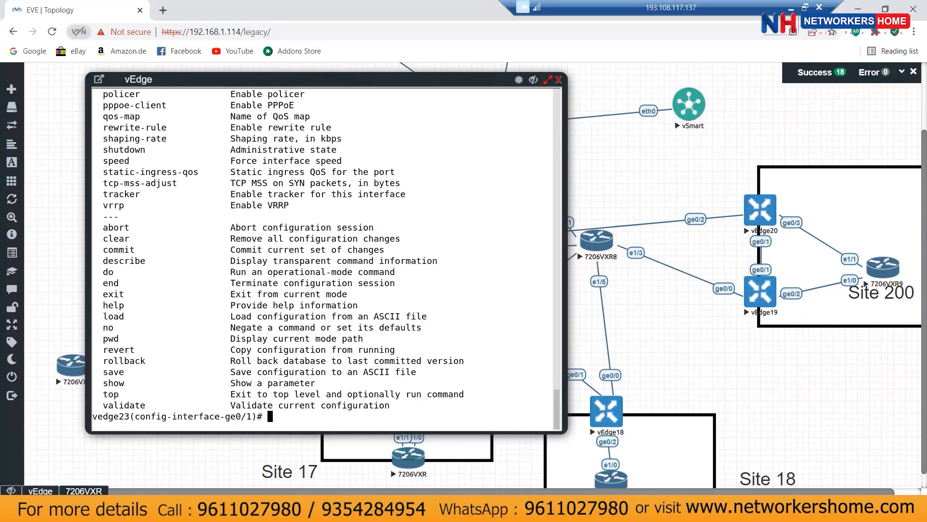
scroll(469, 171, "up", 8)
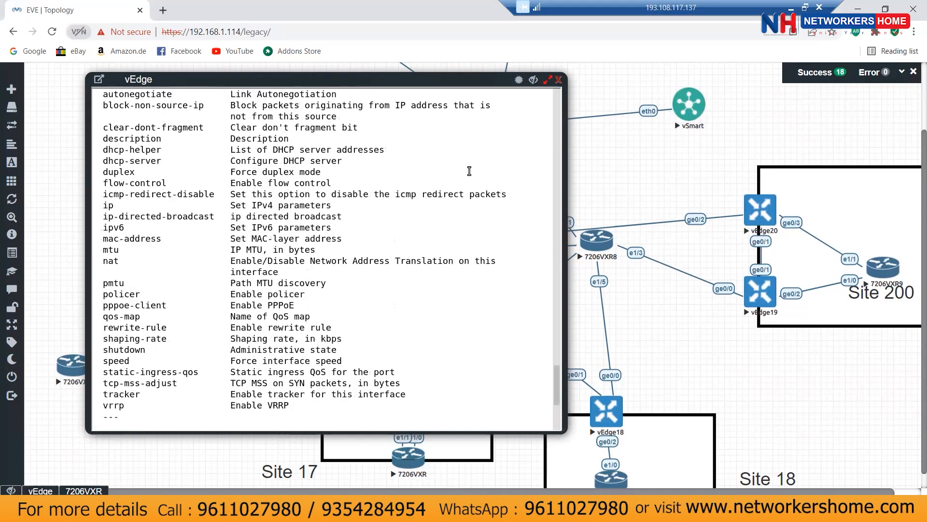
scroll(469, 171, "down", 5)
scroll(468, 193, "down", 3)
Step: Exit interface ge0/1 back to the VPN 17 level and type router ospf
type("exit")
key("BackSpace")
key("BackSpace")
key("BackSpace")
key("BackSpace")
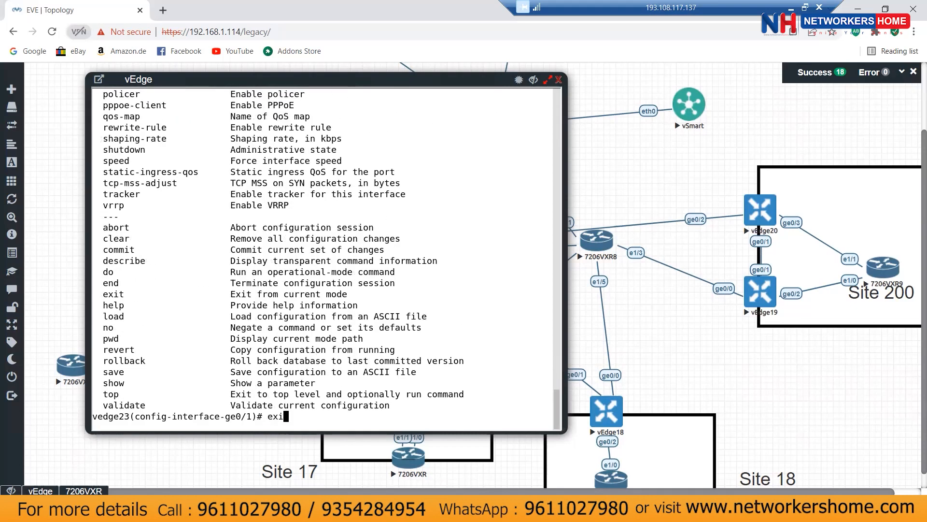
type("exi")
type("t")
key("Return")
type("router ospf")
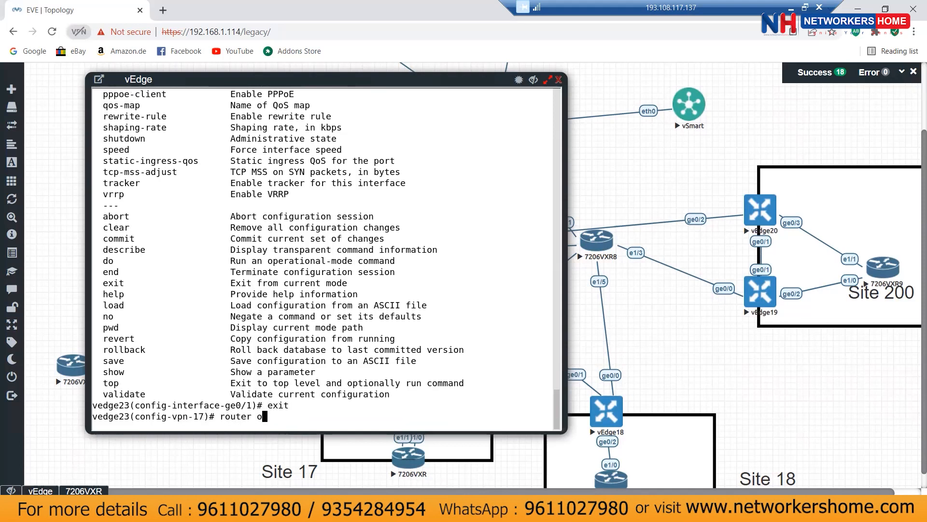
Step: Enter OSPF router configuration in VPN 17 and list its available options
key("Return")
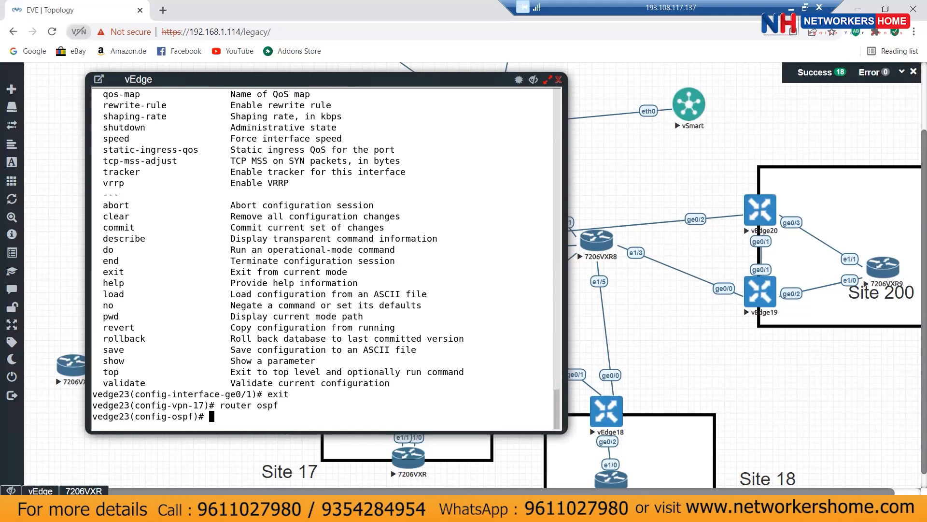
type("in")
key("Return")
key("BackSpace")
key("BackSpace")
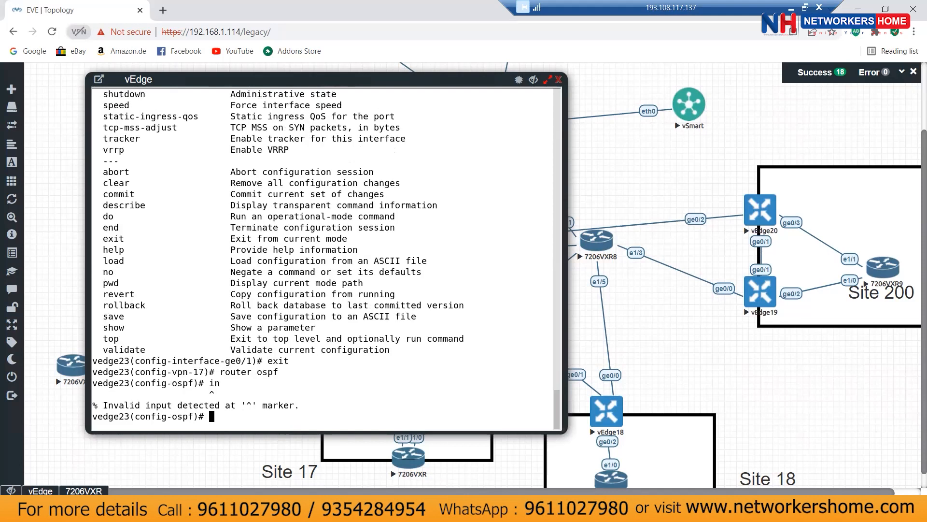
type("?")
key("space")
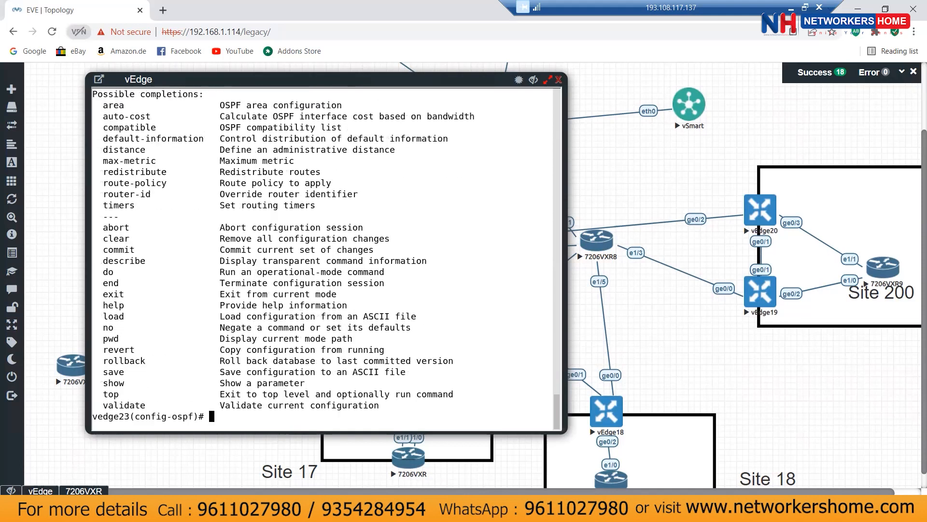
Step: Add area 0 interface ge0/1 to OSPF and commit the change with yes
type("area 0 ?")
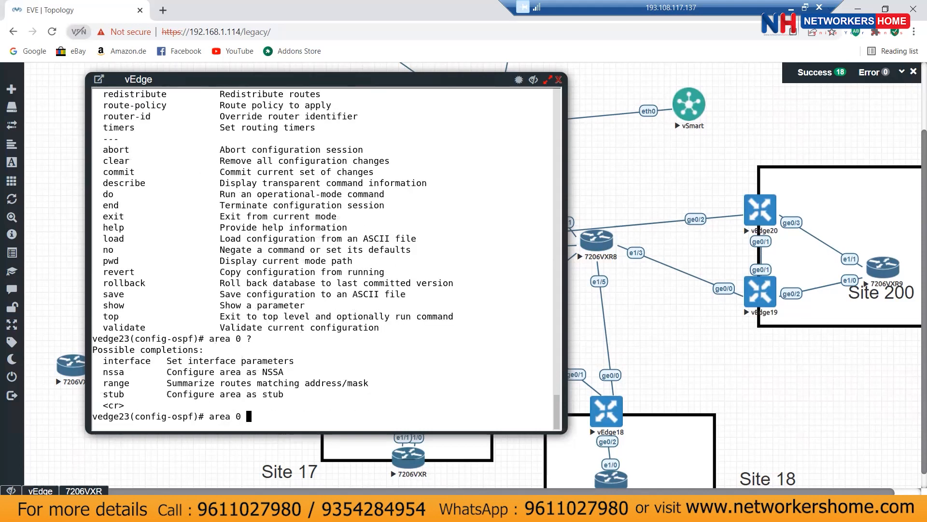
type("interface ")
type("?")
type("ge0/1")
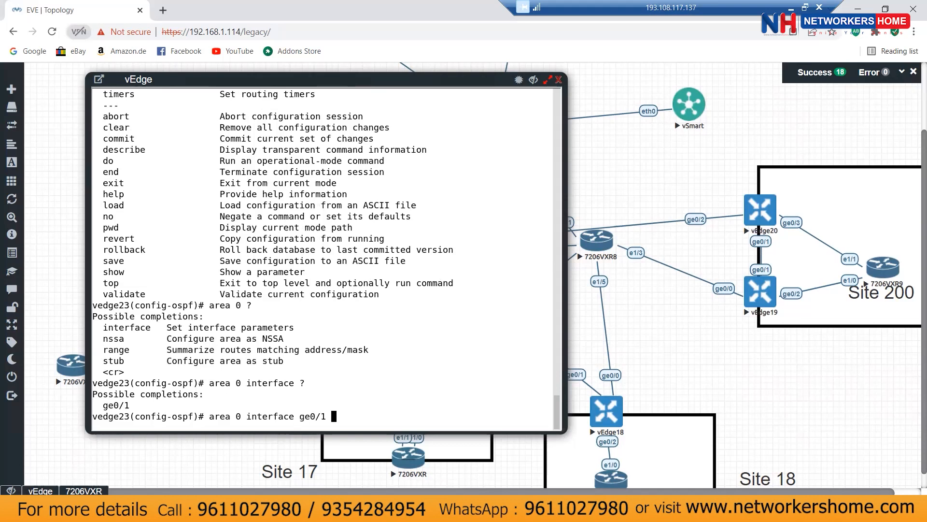
key("Return")
key("Return")
key("Return")
key("Return")
key("Return")
key("Return")
key("Return")
key("Return")
key("ctrl+z")
type("wr")
key("Return")
type("yes")
key("Return")
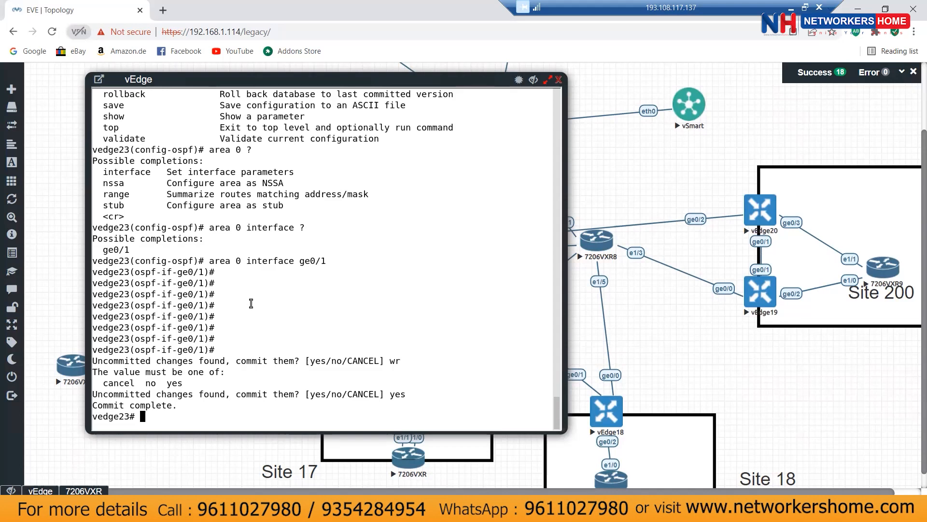
Step: On the 7206VXR, disable all debugging, view routes, and see neighbour 23.23.23.23 in FULL/BDR
left_click(84, 490)
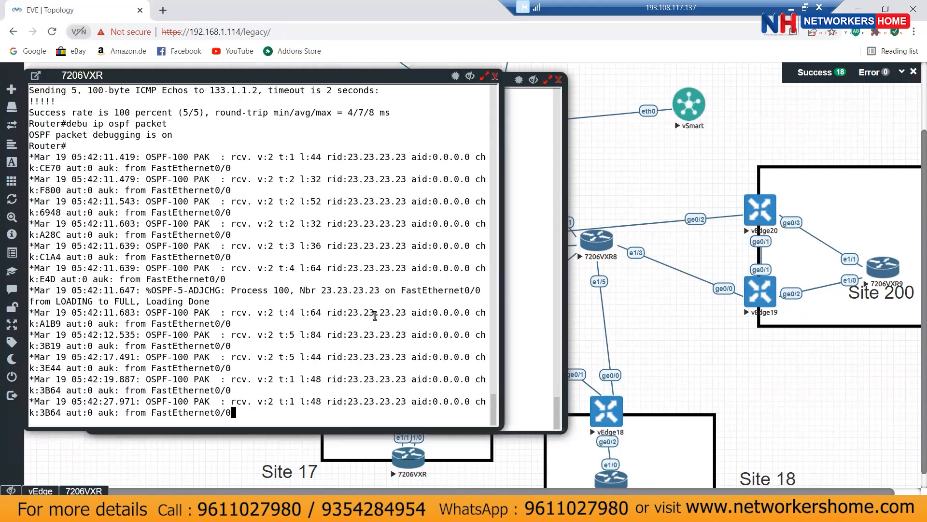
key("Return")
key("Return")
key("Return")
key("Return")
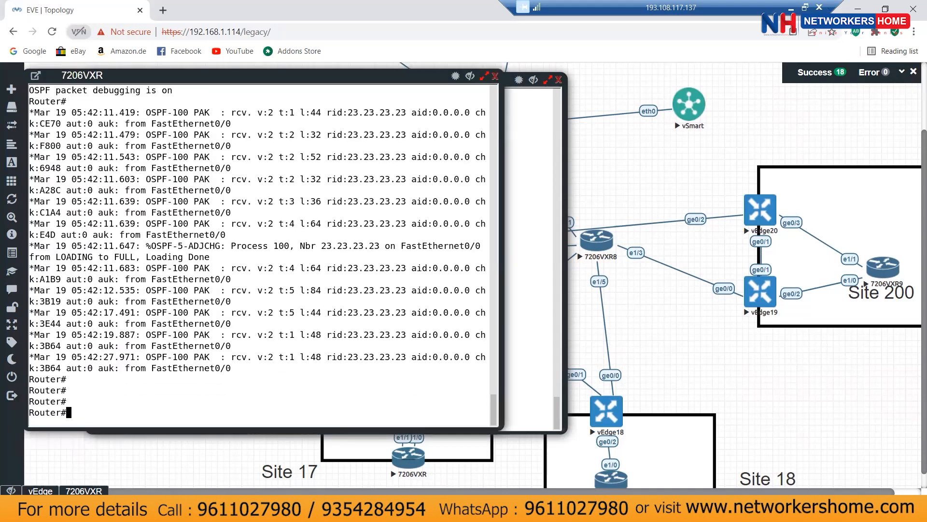
type("un all")
key("Return")
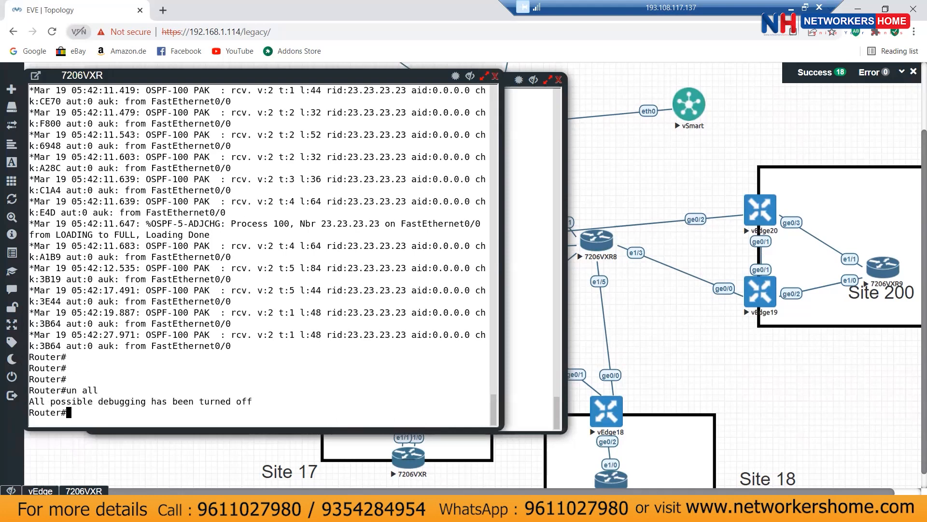
type("show ip rout")
type("e")
key("Return")
type("s")
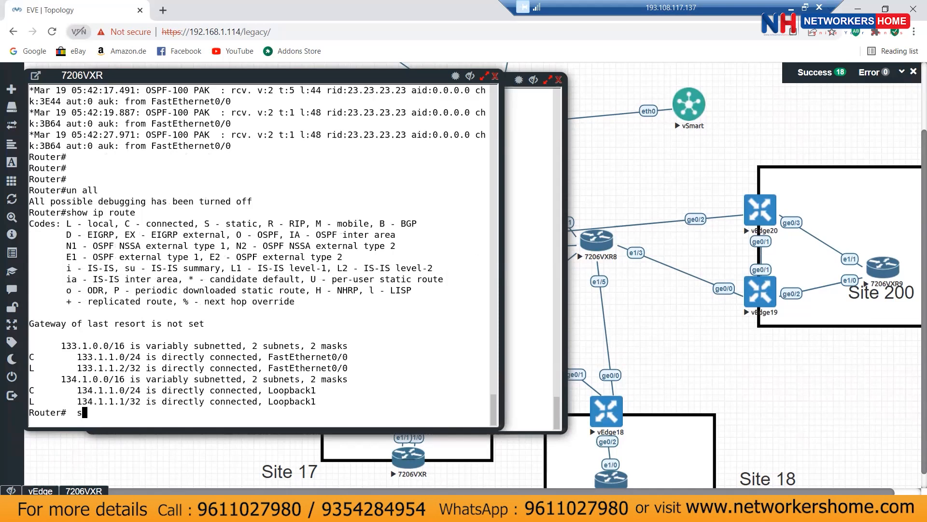
type("how ip ospf ne")
key("Return")
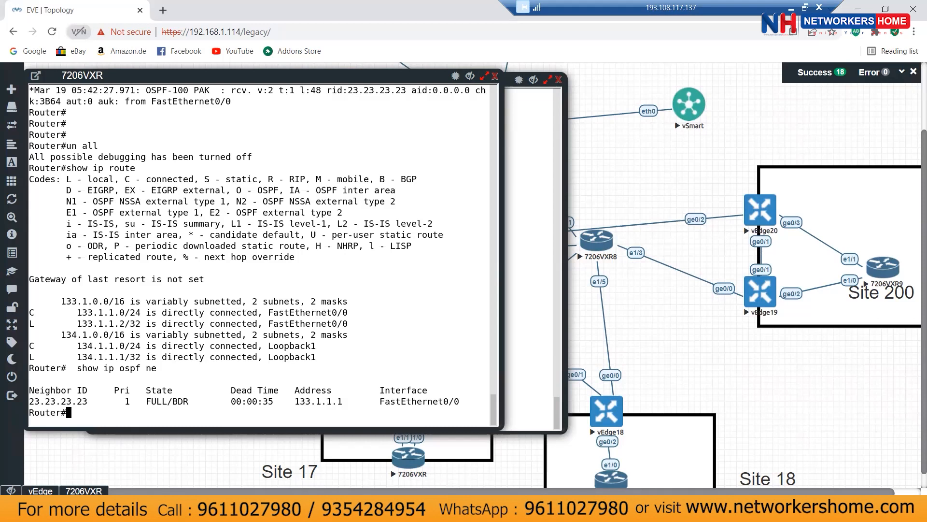
Step: In global configuration mode, set the router's hostname to router-site23
type("conf t")
key("Return")
type("ho")
key("Tab")
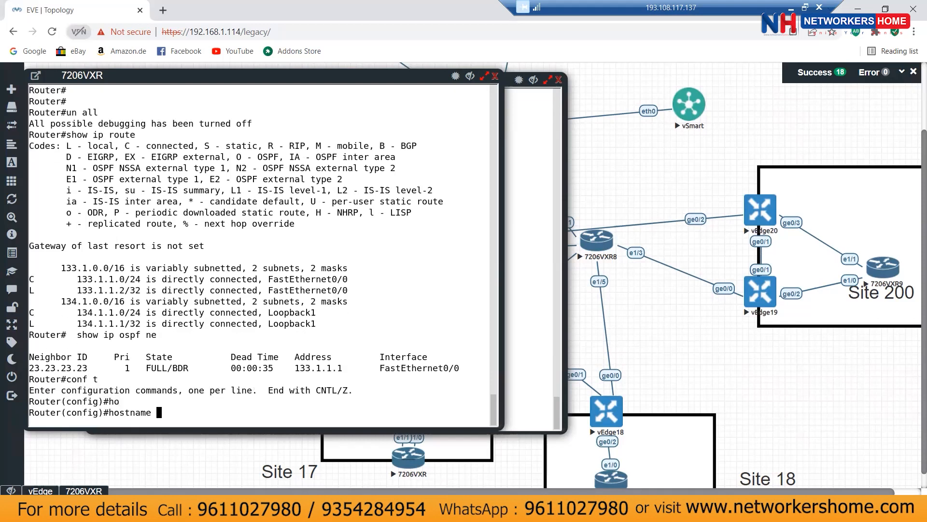
type("router-site23")
key("Return")
key("Return")
key("Return")
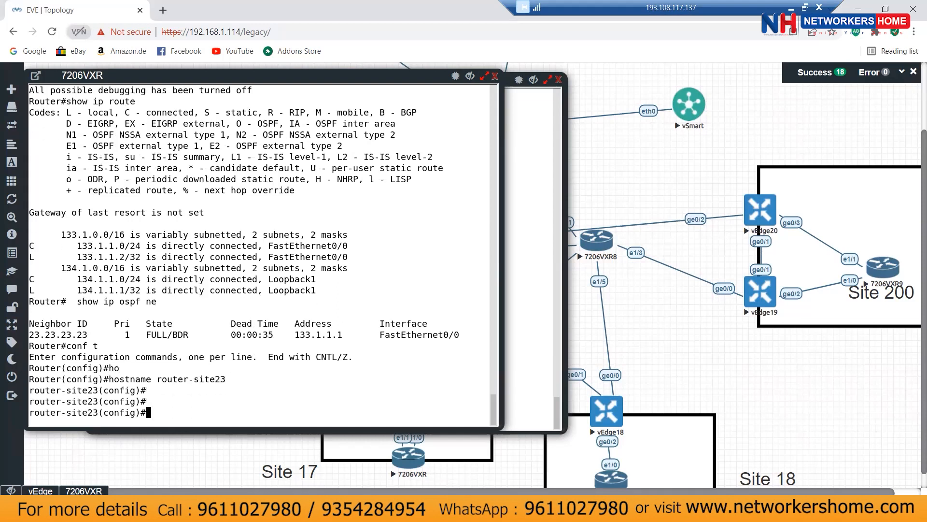
Step: Create Loopback1–3 with addresses 3.1.1.1, 3.2.2.1 and 3.3.3.1, mask 255.255.255.0
type("int lo1")
key("Return")
type("ip add ")
type("3.1.1.1")
type(" 255.255.2")
type("55.255.0")
key("Return")
type("int lo2")
key("Return")
type("ip add3.")
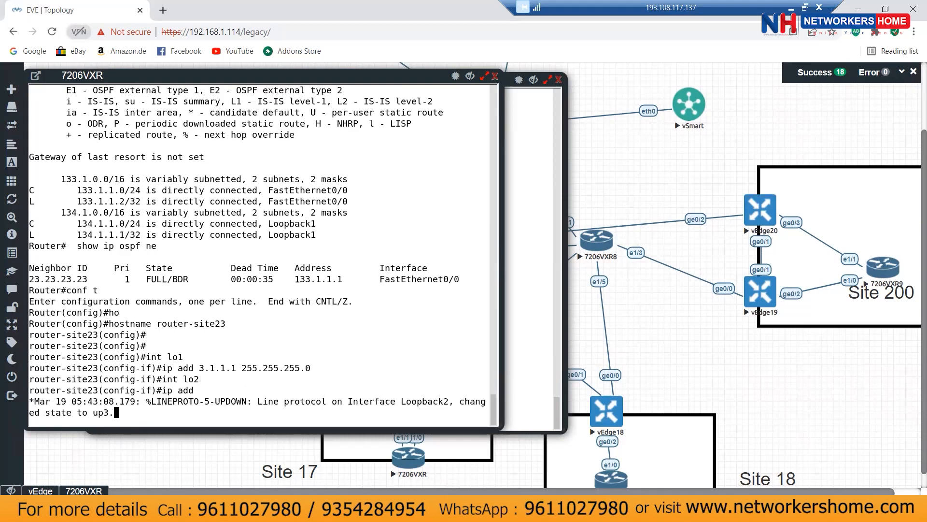
type("2.2.1 255.255.255.0")
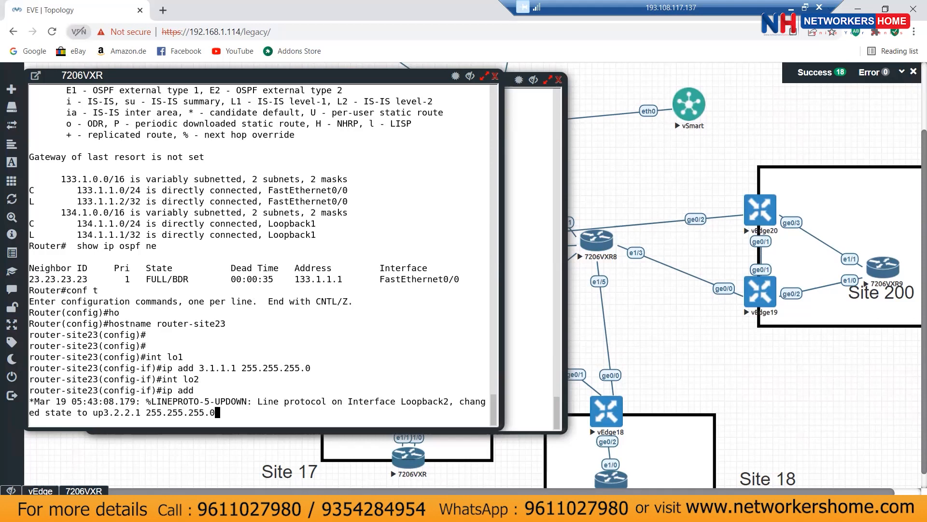
key("Return")
type("int l")
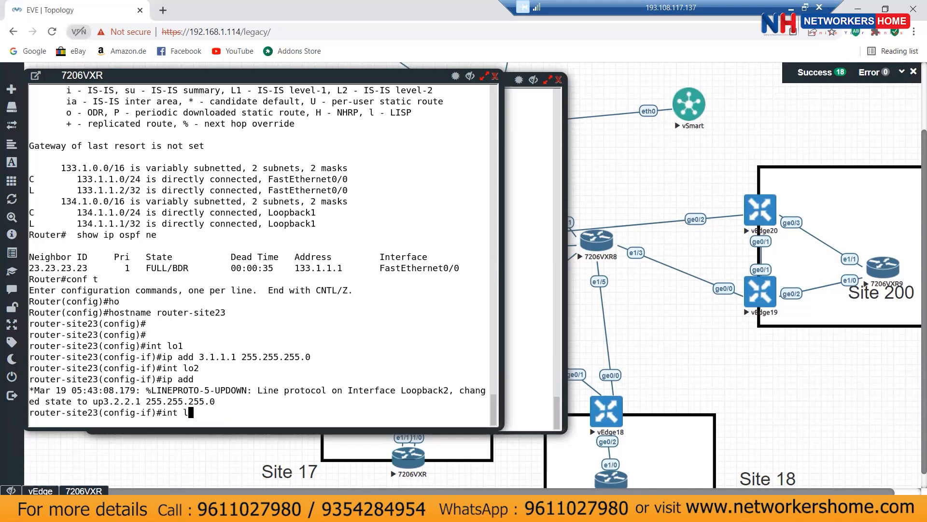
type("o3")
key("Return")
type("ip")
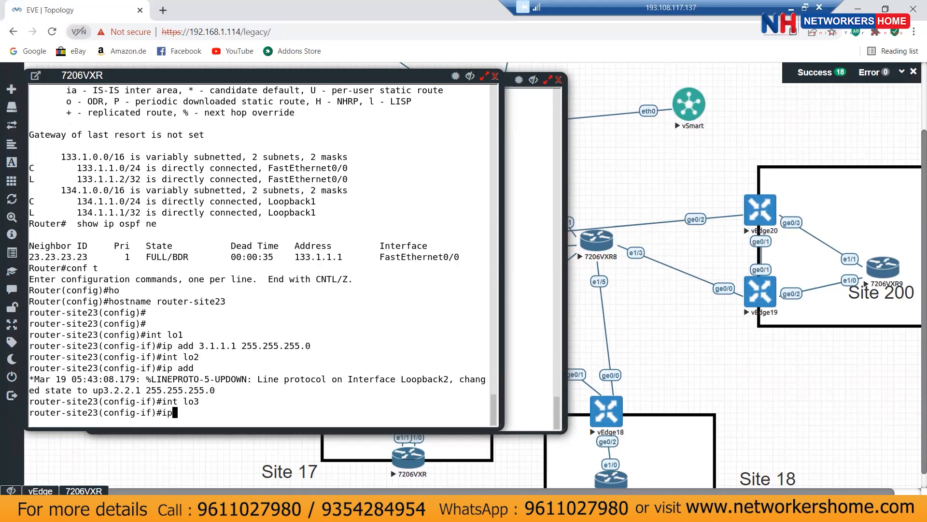
type(" add 3.3.")
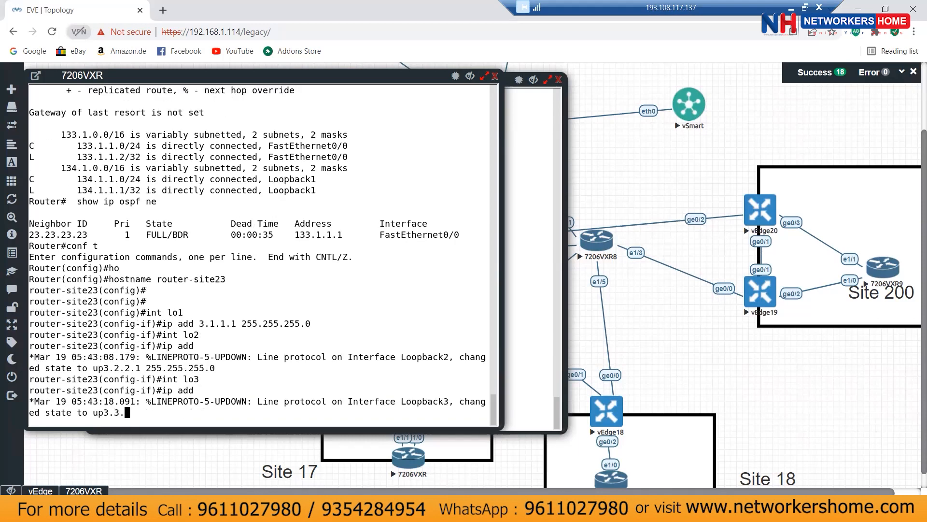
type("3.1 255.255.255.0")
key("Return")
Step: Enter OSPF process 100 and add network 3.1.1.0 255.255.255.0 to area 0
type("exit")
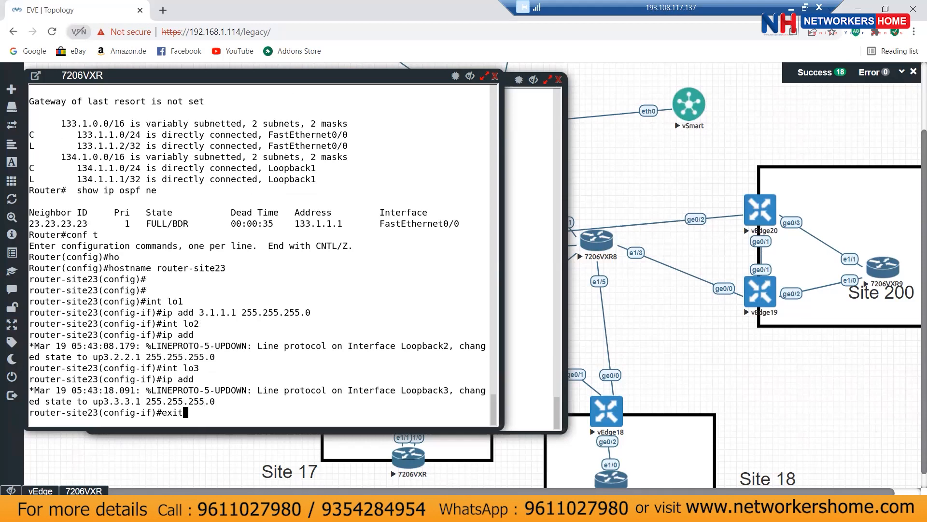
key("Return")
type("router ")
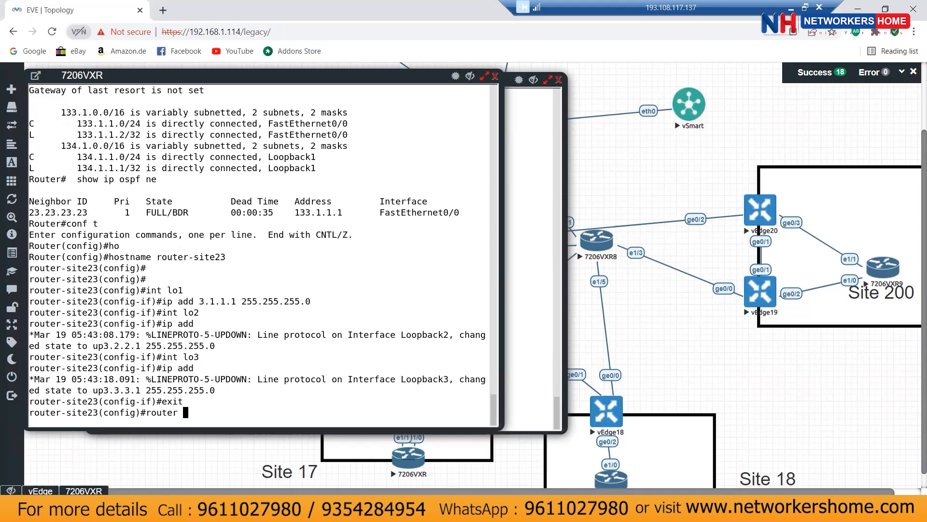
type("ospf 100")
key("Return")
type("ne")
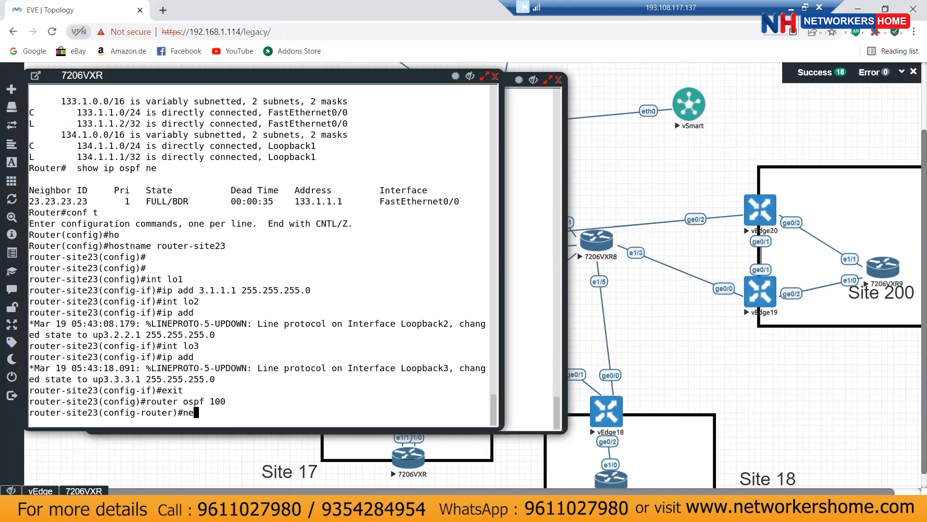
key("Tab")
type("t")
key("Tab")
type("3")
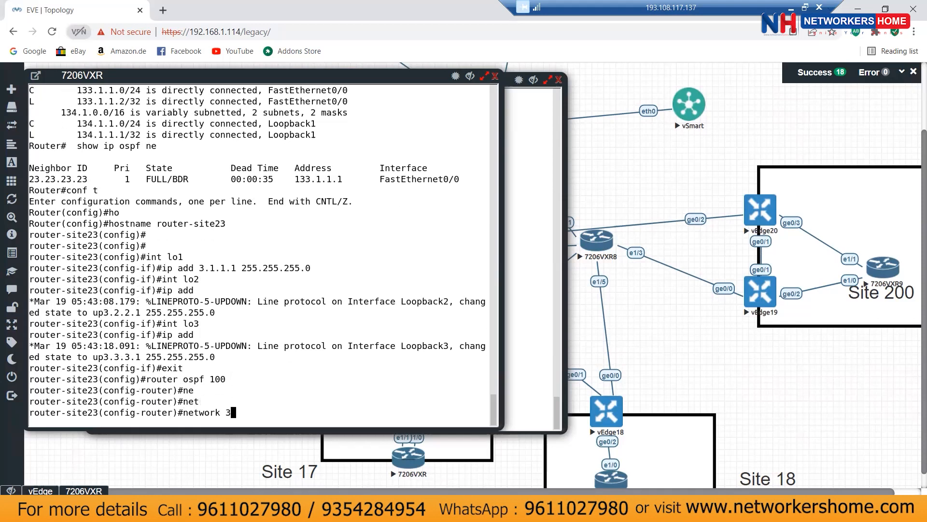
type(".3.0.0 255.")
key("BackSpace")
key("BackSpace")
key("BackSpace")
key("BackSpace")
key("BackSpace")
key("BackSpace")
key("BackSpace")
key("BackSpace")
key("BackSpace")
key("BackSpace")
type("1.1.0 255.255.255.0 ")
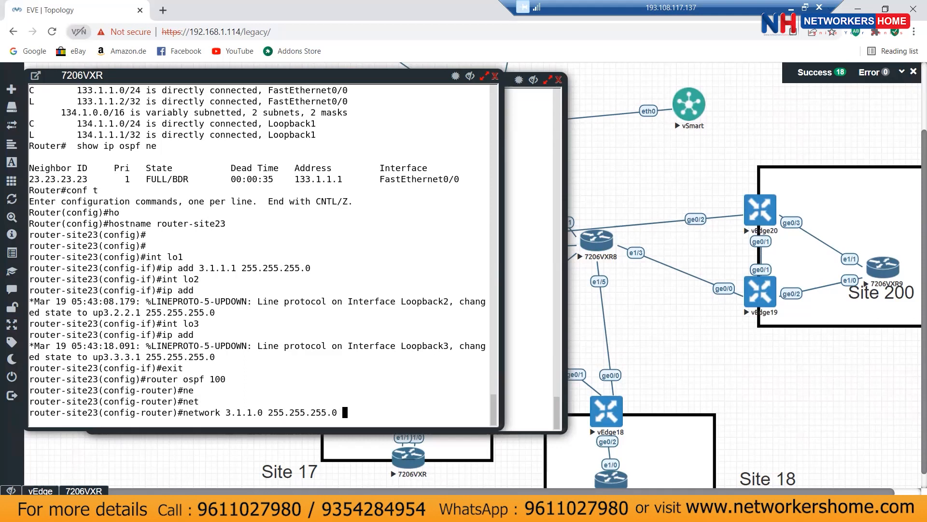
type("area 0")
key("Return")
Step: Add networks 3.2.2.0 and 3.3.3.0 255.255.255.0 to OSPF area 0
key("Up")
key("Left")
key("Left")
key("Left")
key("Left")
key("Left")
key("Left")
key("Left")
key("Left")
key("Left")
key("Left")
key("Left")
key("Left")
key("Left")
key("Left")
key("Left")
key("Left")
key("Left")
key("Left")
key("Left")
key("Left")
key("Left")
key("Left")
key("Left")
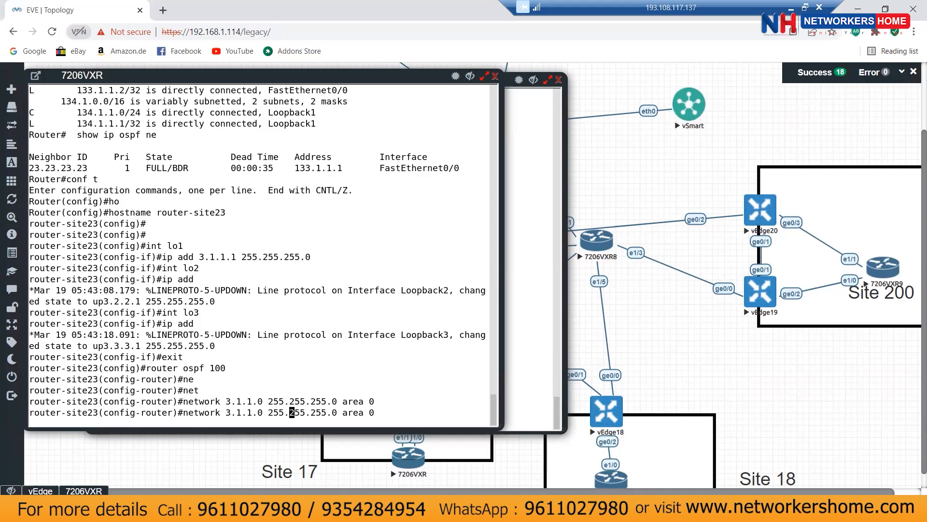
key("BackSpace")
key("BackSpace")
key("BackSpace")
type("22")
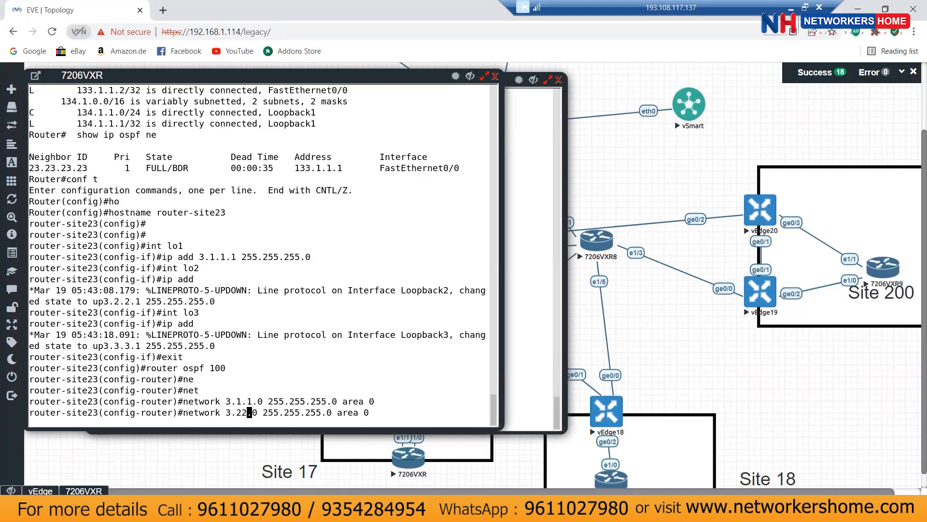
key("BackSpace")
type(".2")
key("Return")
key("Up")
key("Left")
key("Left")
key("Left")
key("Left")
key("Left")
key("Left")
key("Left")
key("Left")
key("Left")
key("Left")
key("Left")
key("Left")
key("Left")
key("Left")
key("Left")
key("Left")
key("Left")
key("Left")
key("Left")
key("Left")
key("Left")
key("Left")
key("Left")
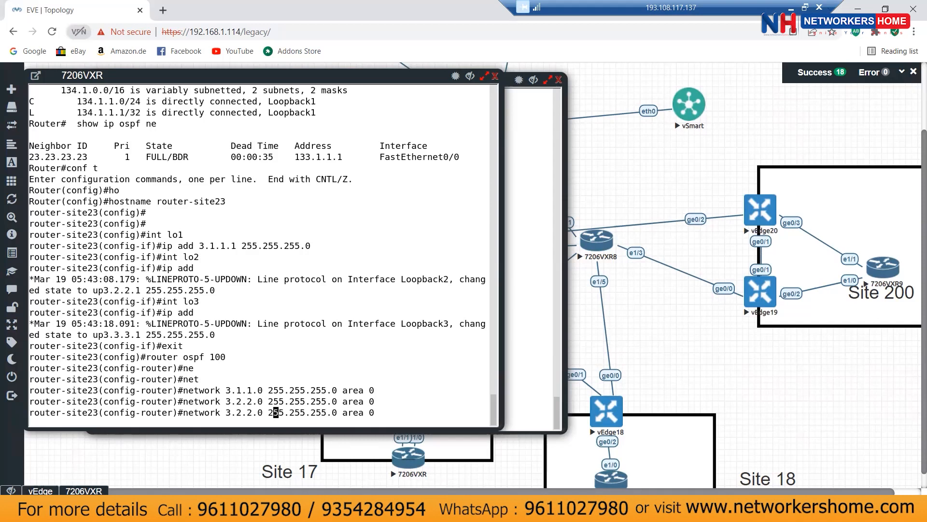
key("BackSpace")
key("BackSpace")
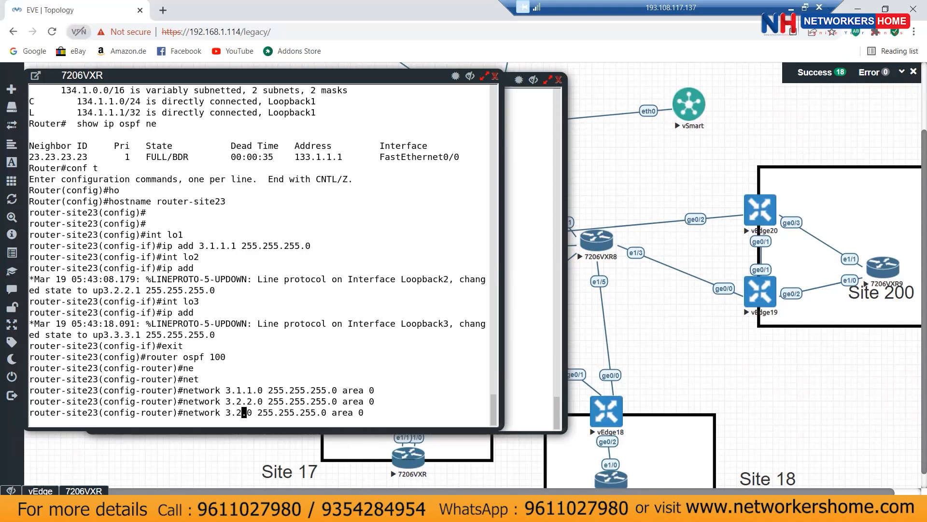
key("BackSpace")
type("3.3.")
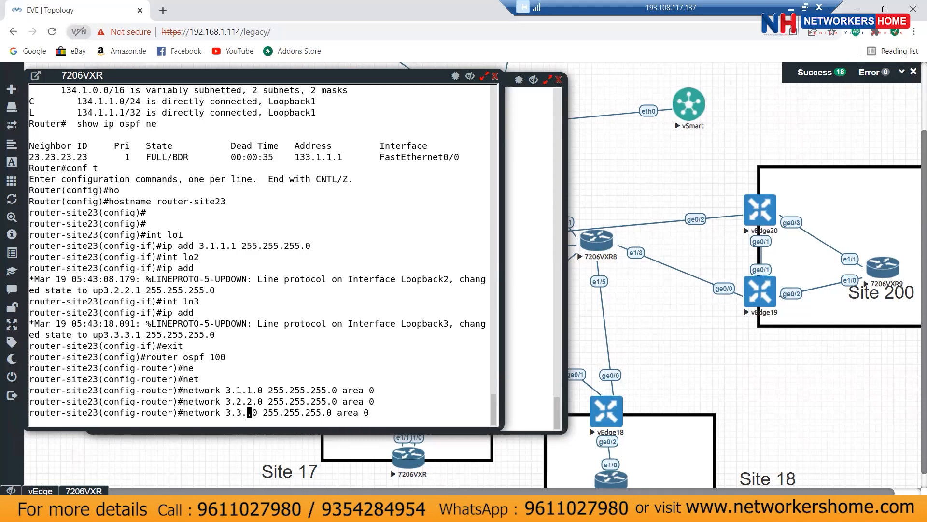
key("Return")
key("Return")
key("Return")
key("Return")
key("Return")
key("Return")
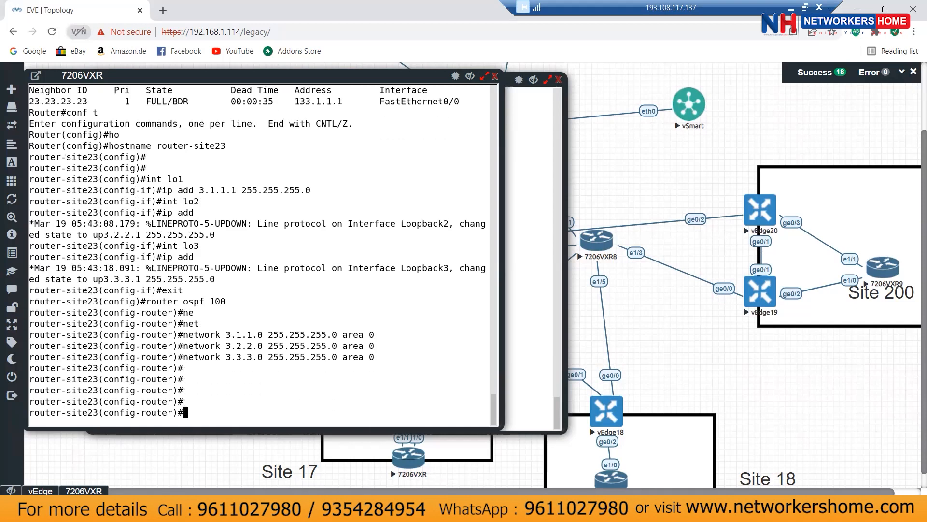
Step: Exit configuration mode and save the running configuration with wr
key("ctrl+z")
type("wr")
key("Return")
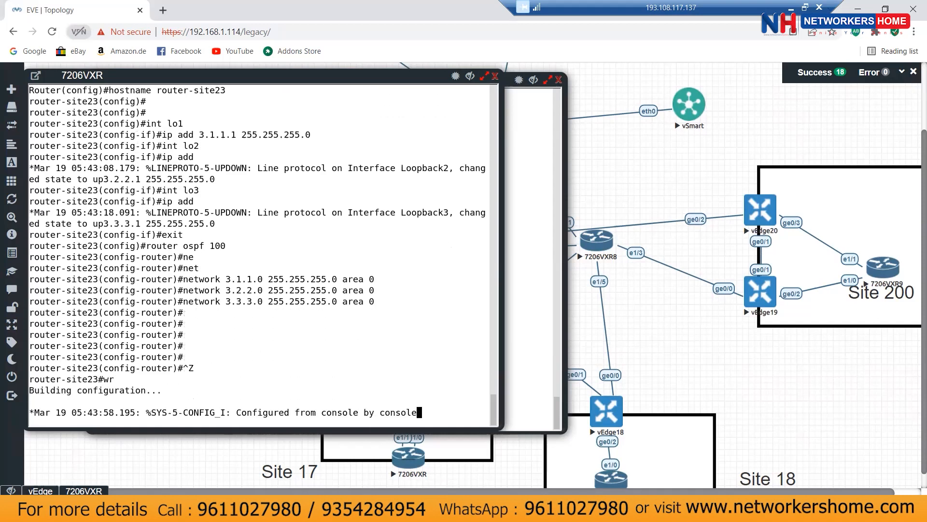
key("Return")
key("Return")
key("Return")
key("Return")
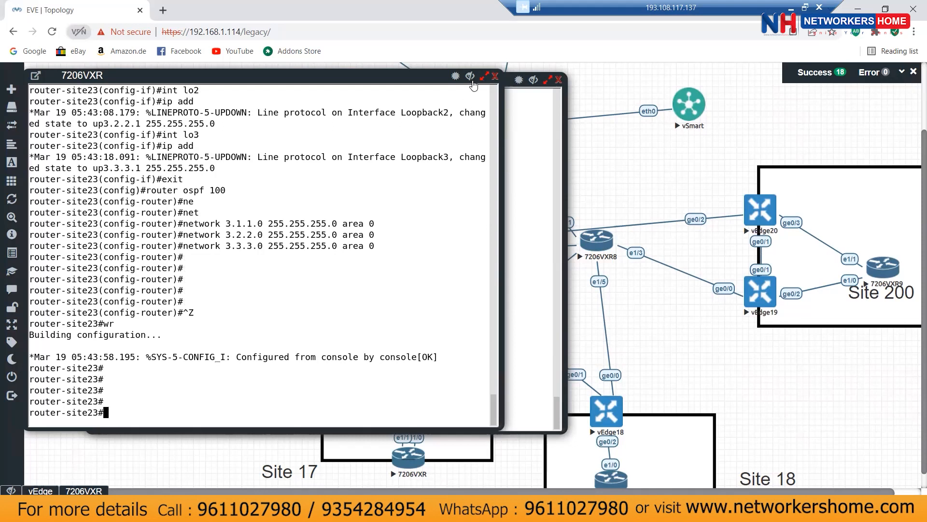
Step: Hide the vEdge console, then briefly open and close another 7206VXR router console
left_click(531, 96)
left_click(533, 80)
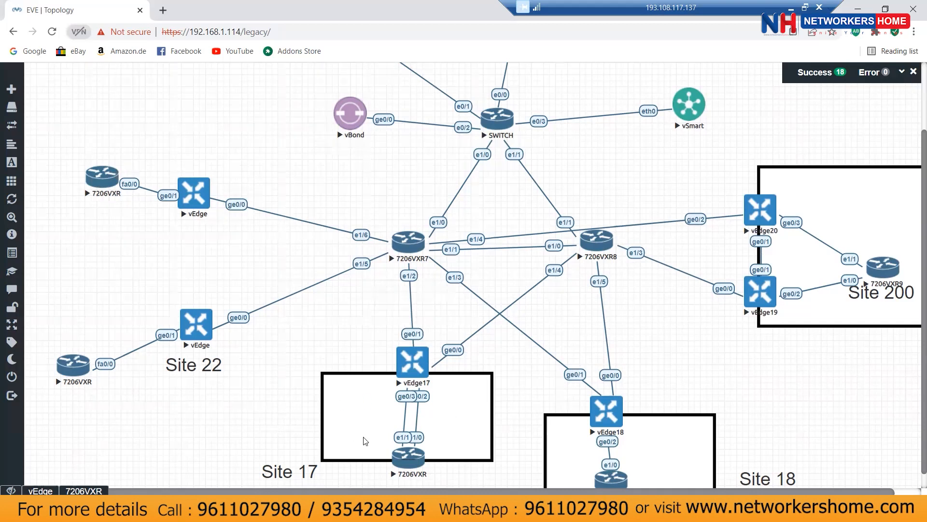
left_click(73, 366)
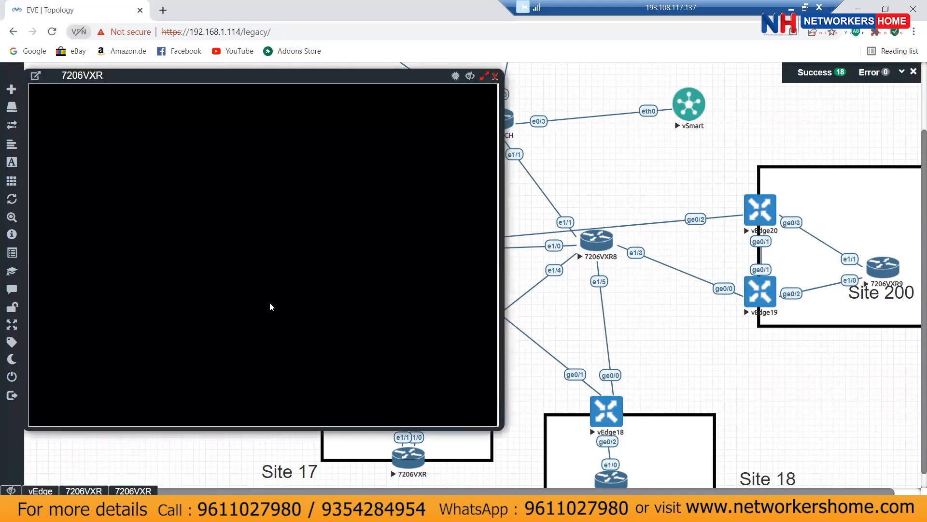
key("Return")
key("Return")
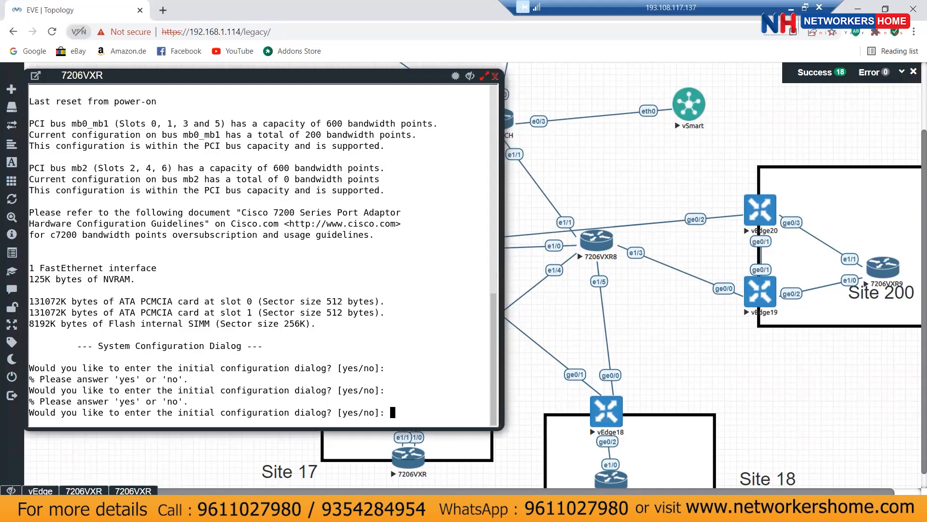
left_click(495, 76)
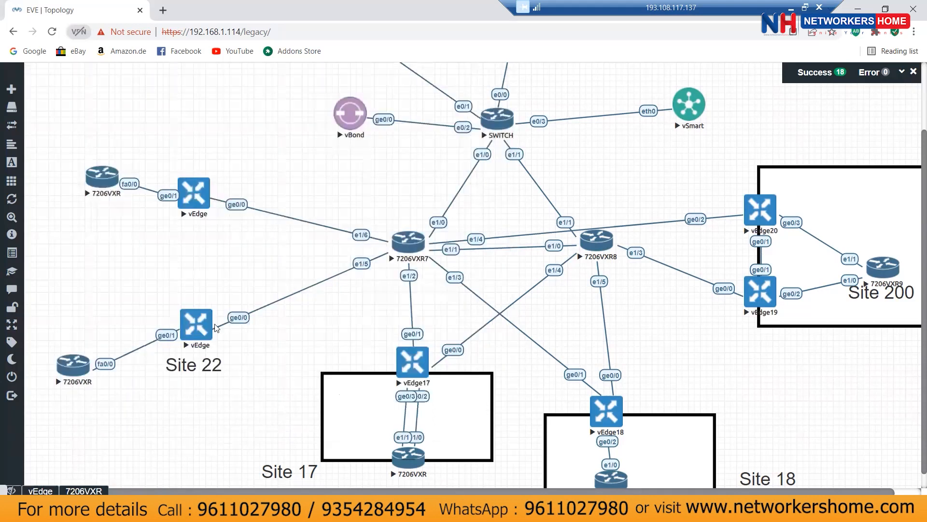
Step: Log in to the vedge-16 console as admin and run show ip route
left_click(196, 330)
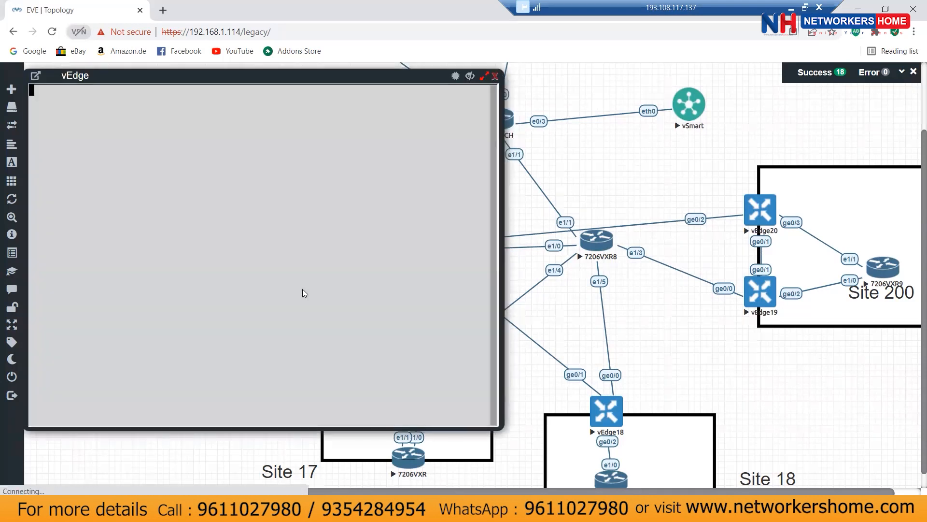
key("Return")
type("admin")
key("Return")
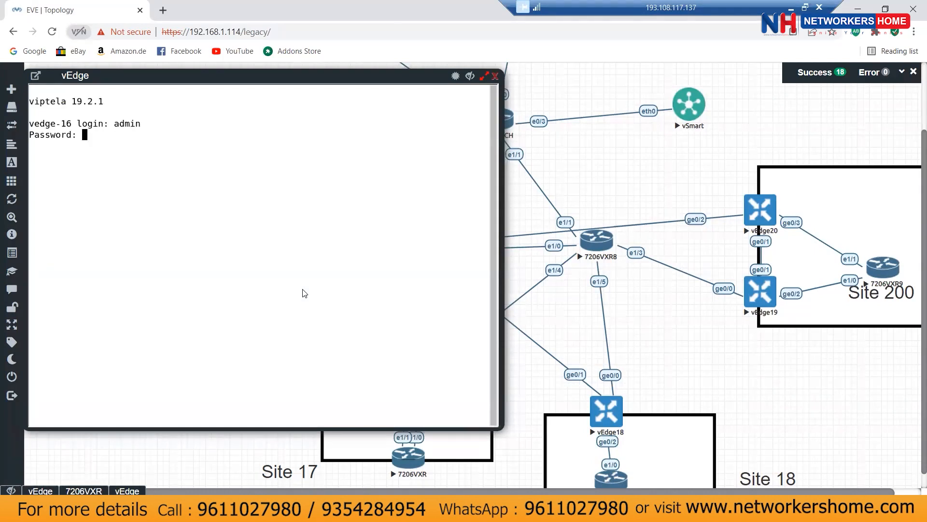
key("Return")
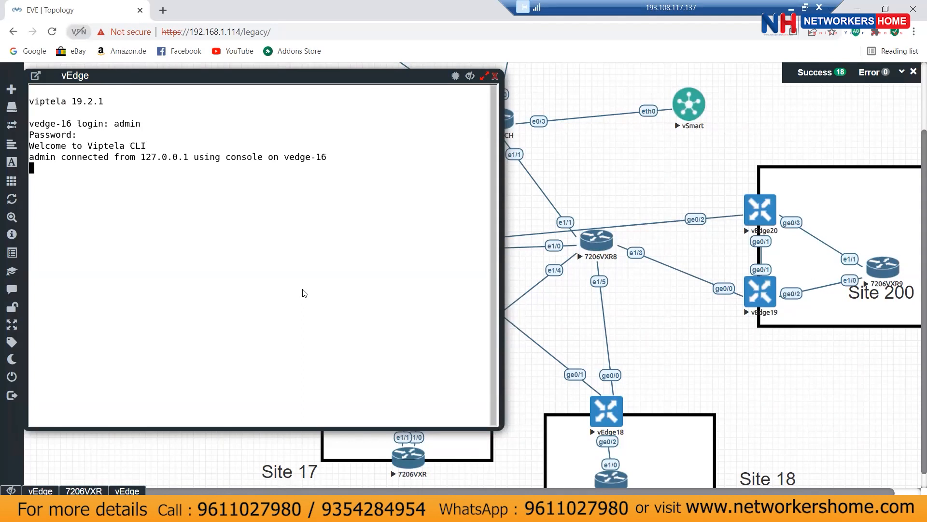
type("show ip route")
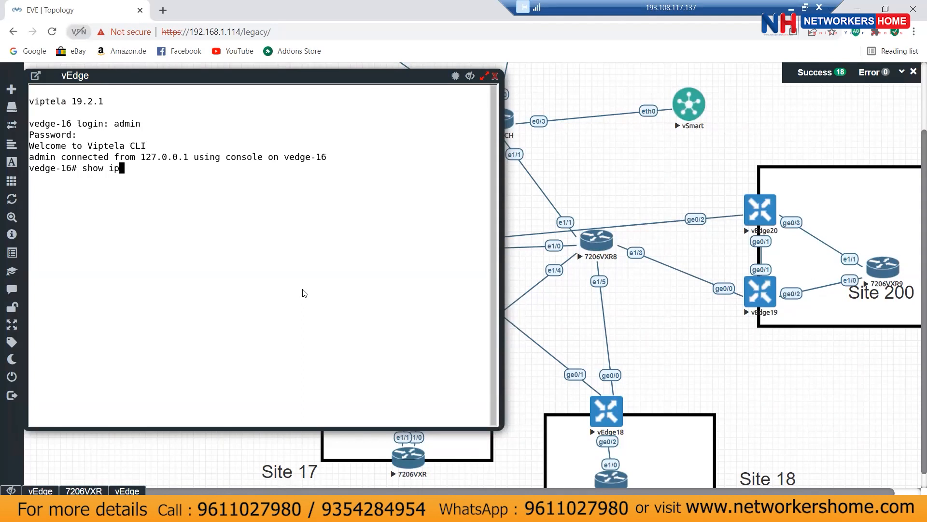
key("Return")
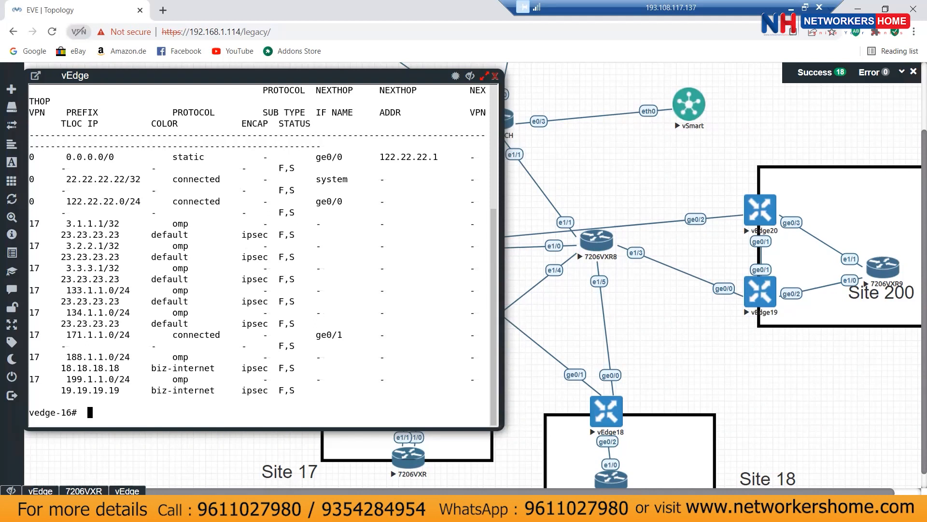
Step: Highlight the 3.1.1.1, 3.2.2.1 and 3.3.3.1/32 omp routes in the output
left_click_drag(61, 223, 115, 223)
left_click_drag(64, 269, 125, 269)
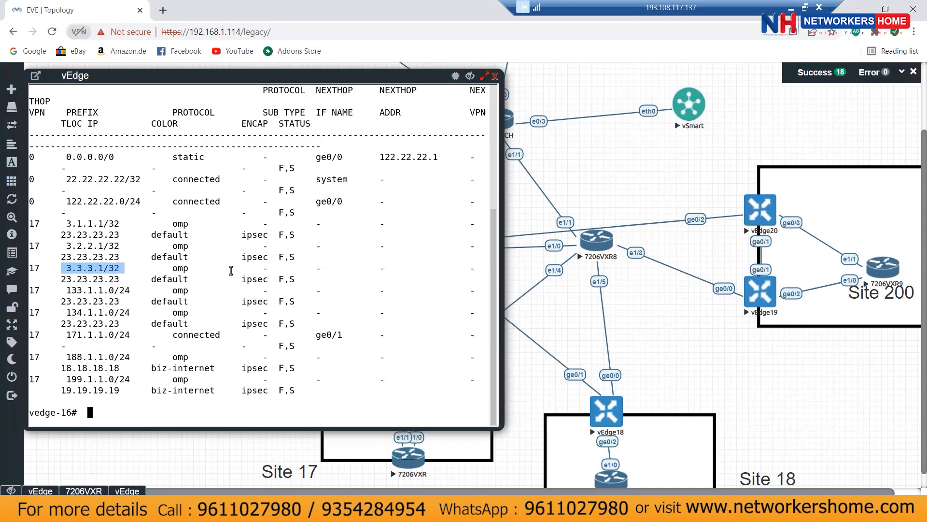
left_click_drag(172, 267, 195, 267)
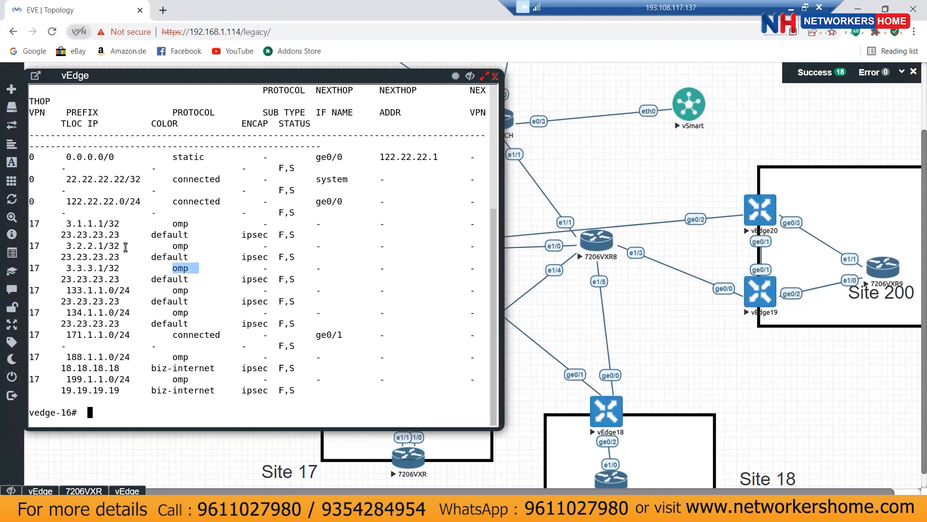
left_click_drag(67, 245, 123, 244)
left_click_drag(67, 223, 113, 223)
double_click(122, 268)
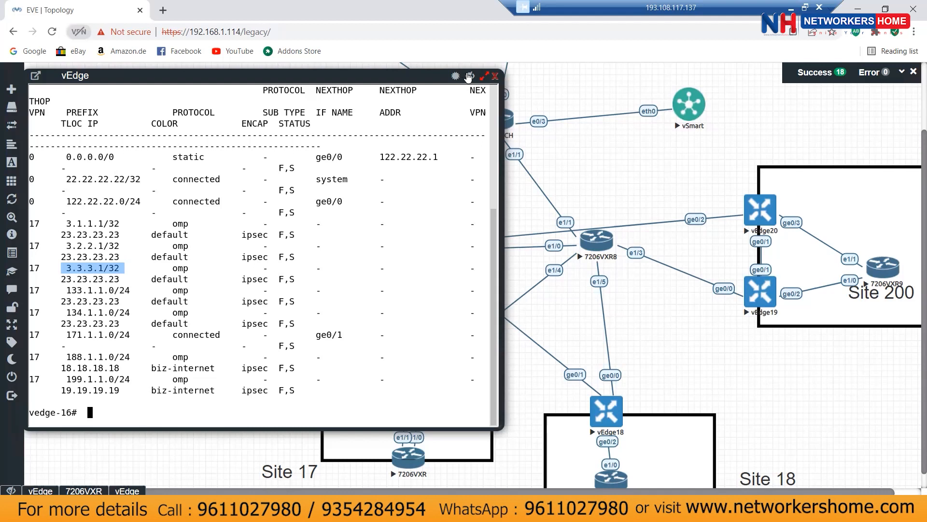
Step: Close the vedge-16 console window and scroll the topology map slightly
left_click(456, 76)
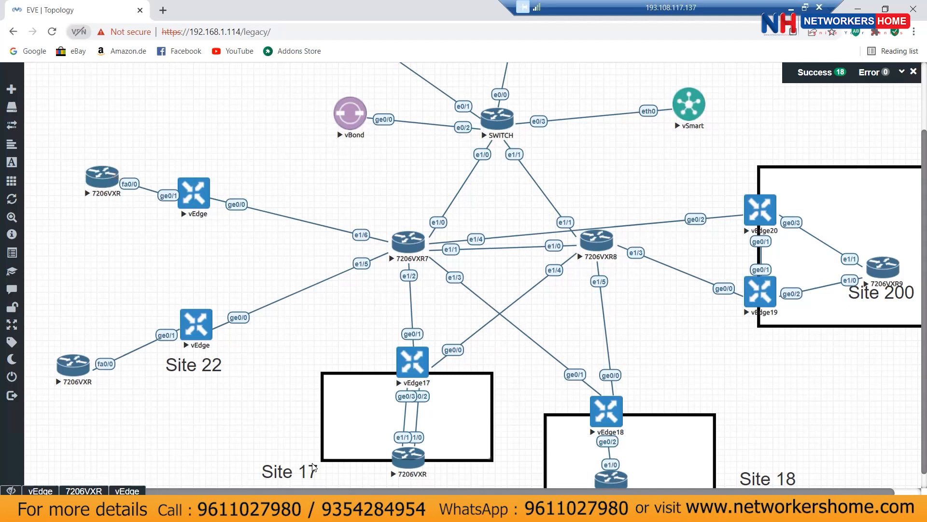
scroll(913, 283, "down", 1)
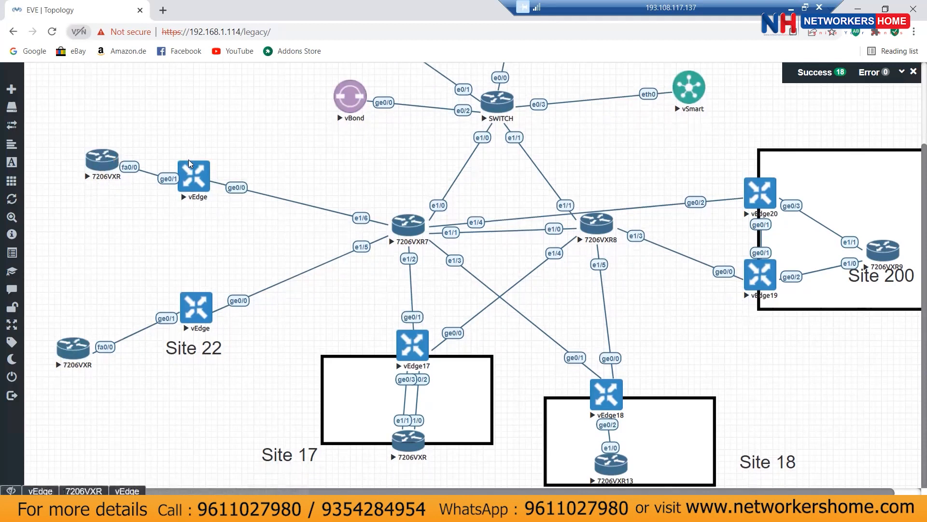
Step: On vedge23, run show omp and show run omp, highlighting the connected/static advertise lines
left_click(192, 186)
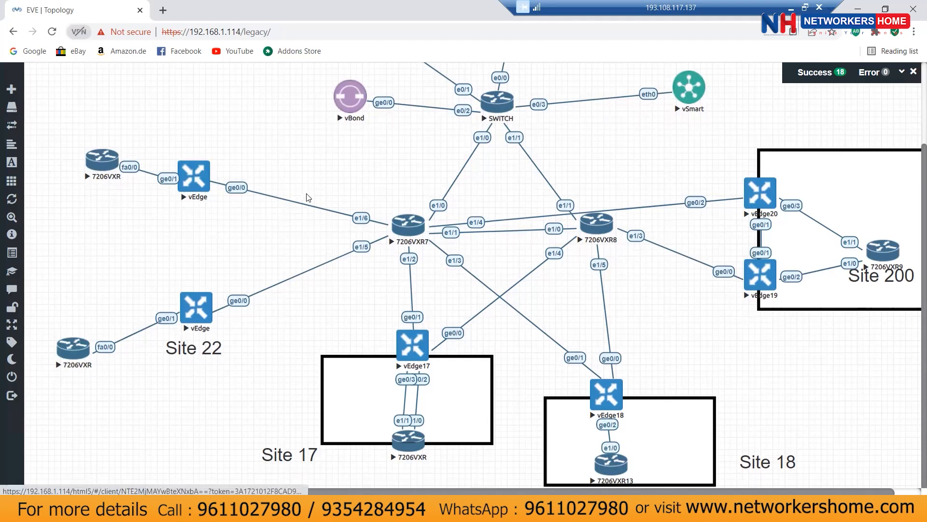
left_click(41, 491)
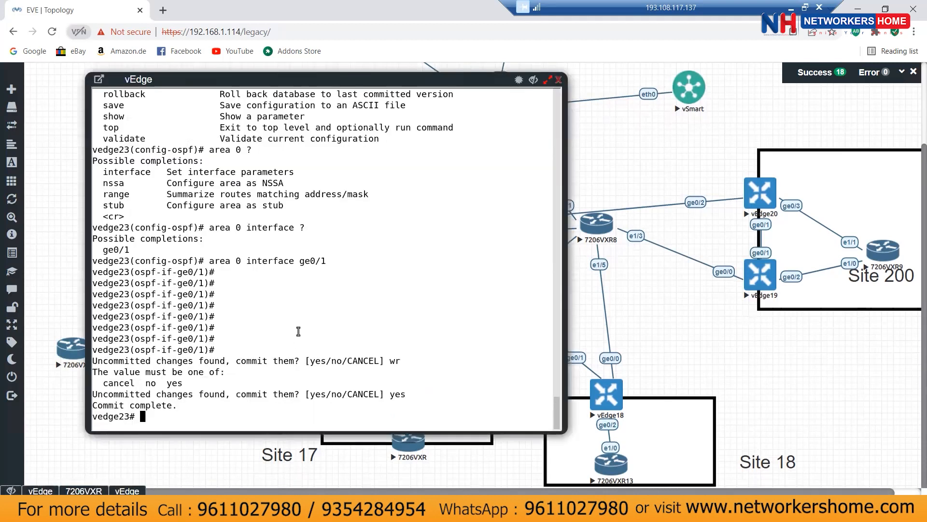
type("show omp")
key("Return")
type("show ")
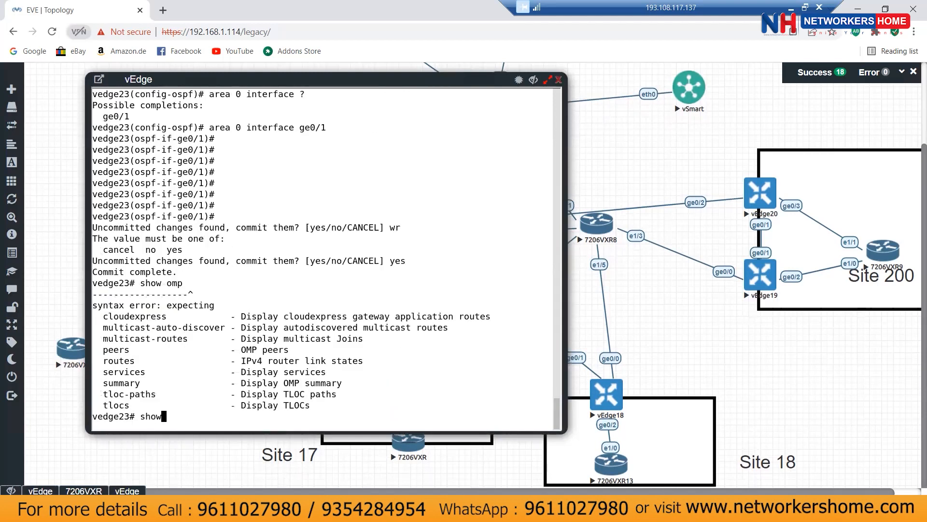
type("run omp")
key("Return")
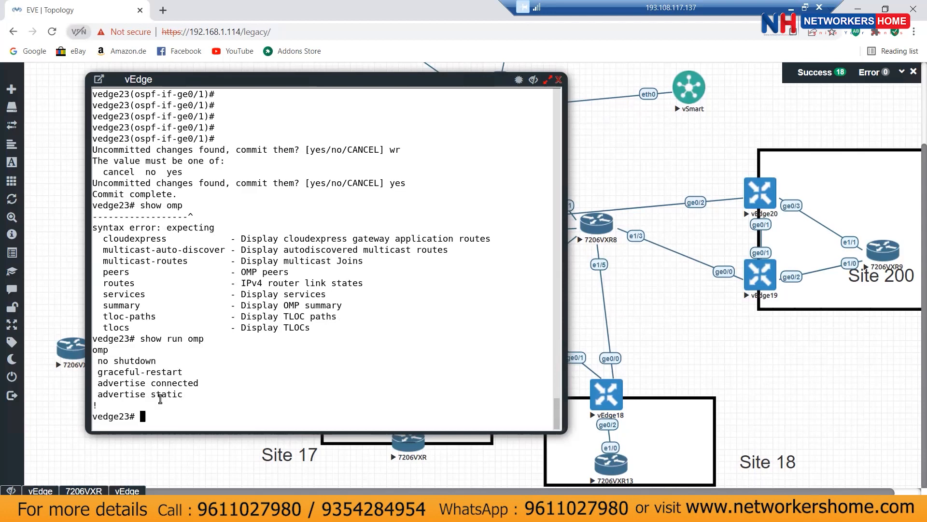
left_click_drag(186, 396, 114, 367)
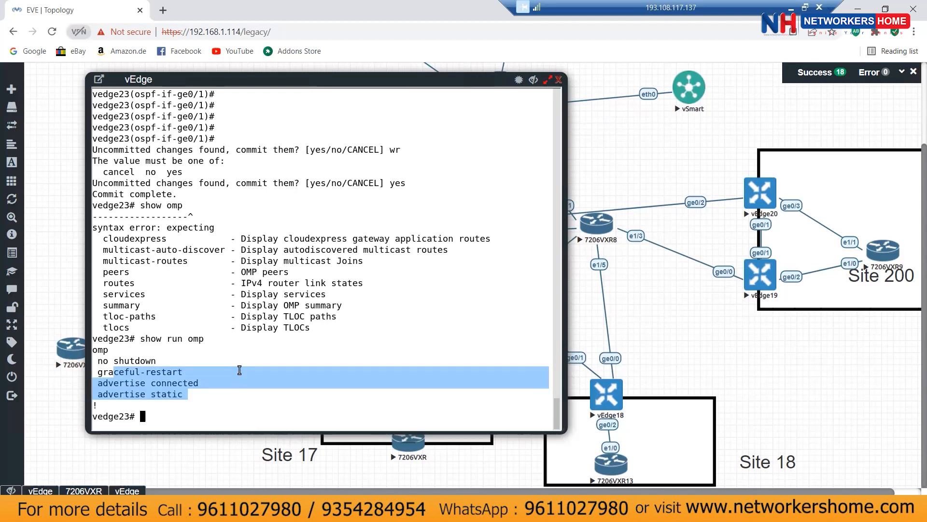
left_click(239, 362)
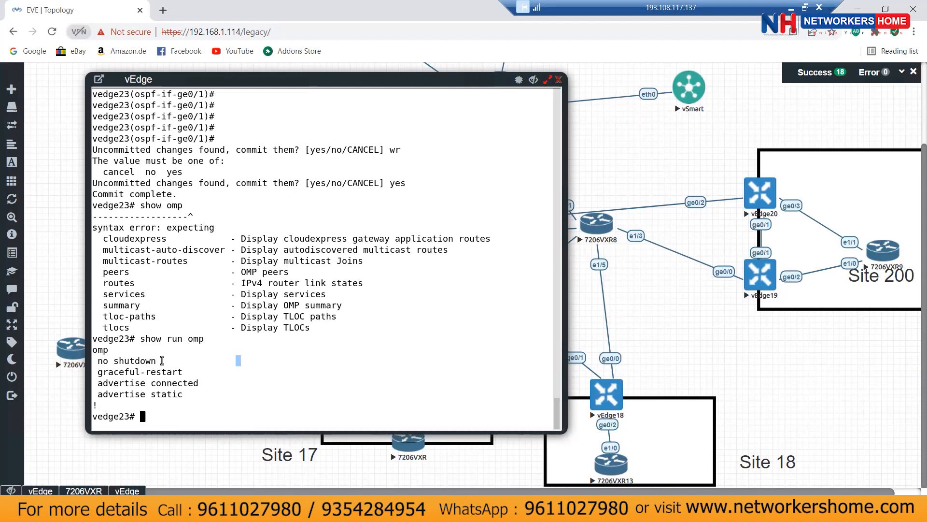
Step: In vedge23's OMP config, list the advertise ospf options without applying, then close the console
type("conf t")
key("Return")
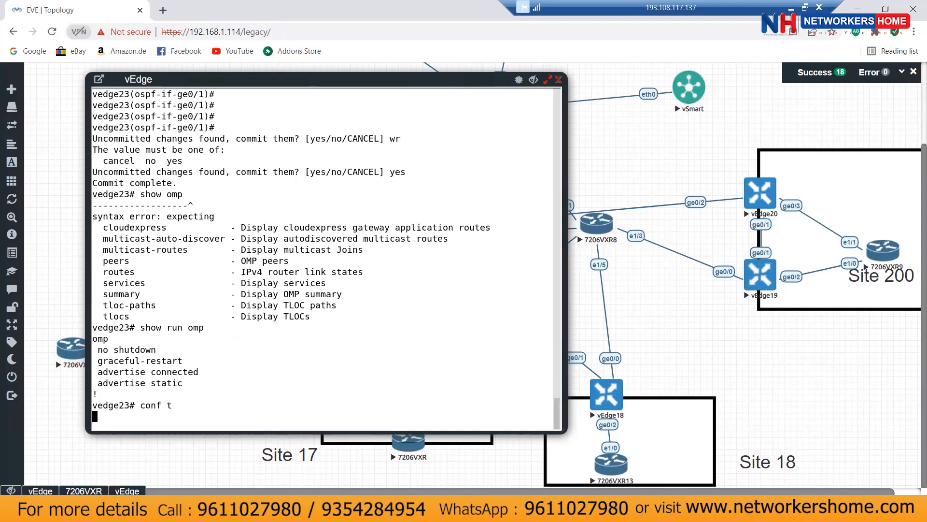
type("omp")
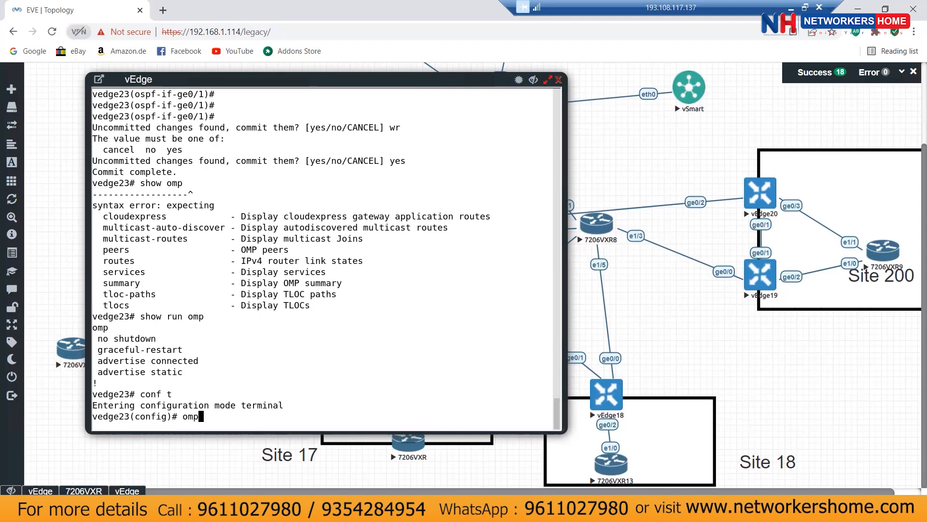
key("Return")
type("re")
key("BackSpace")
key("BackSpace")
type("a")
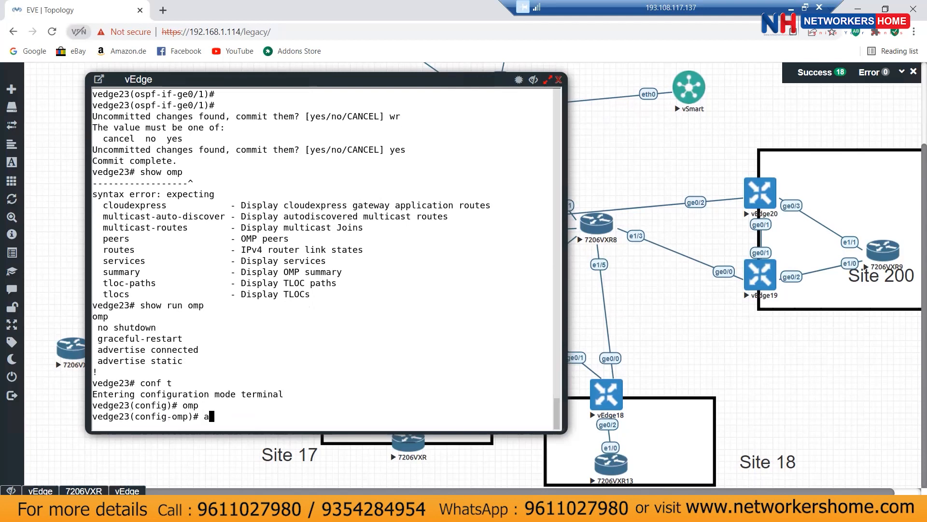
type("dvertise ?")
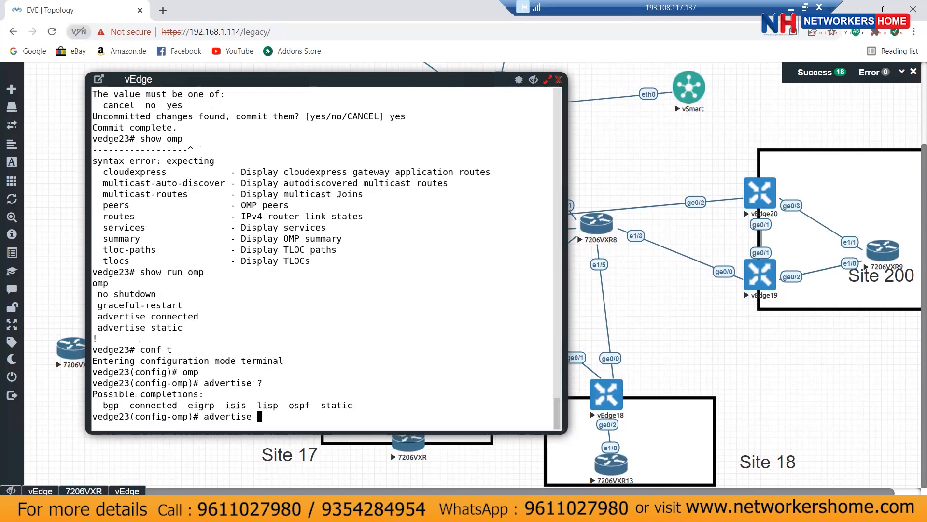
type("ospf ?")
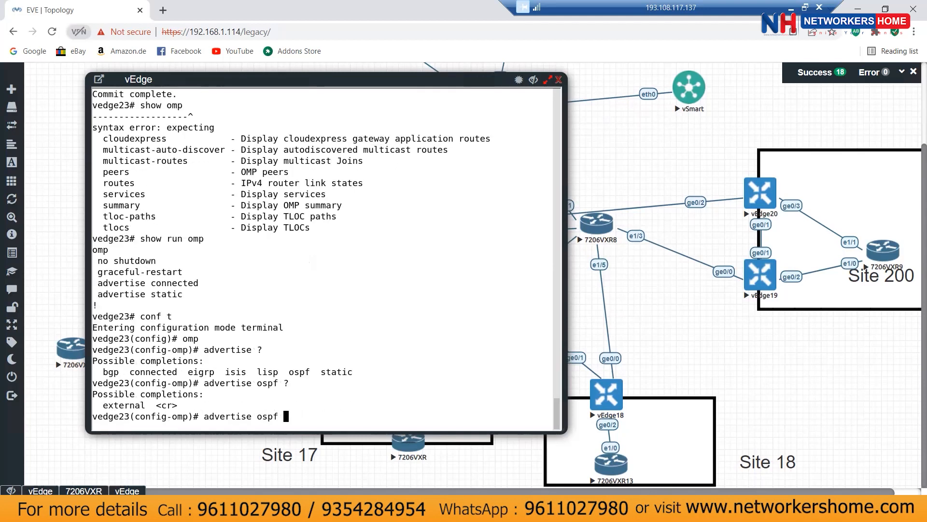
type("external")
key("BackSpace")
key("BackSpace")
key("BackSpace")
key("BackSpace")
key("BackSpace")
key("BackSpace")
key("BackSpace")
key("BackSpace")
key("BackSpace")
key("BackSpace")
key("BackSpace")
key("BackSpace")
key("BackSpace")
key("BackSpace")
key("BackSpace")
key("BackSpace")
key("BackSpace")
key("BackSpace")
key("BackSpace")
key("BackSpace")
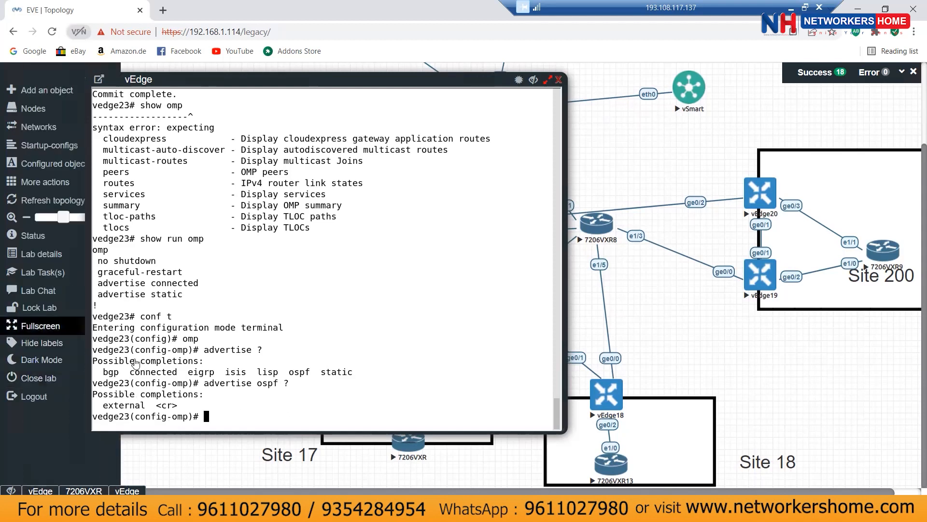
left_click(533, 81)
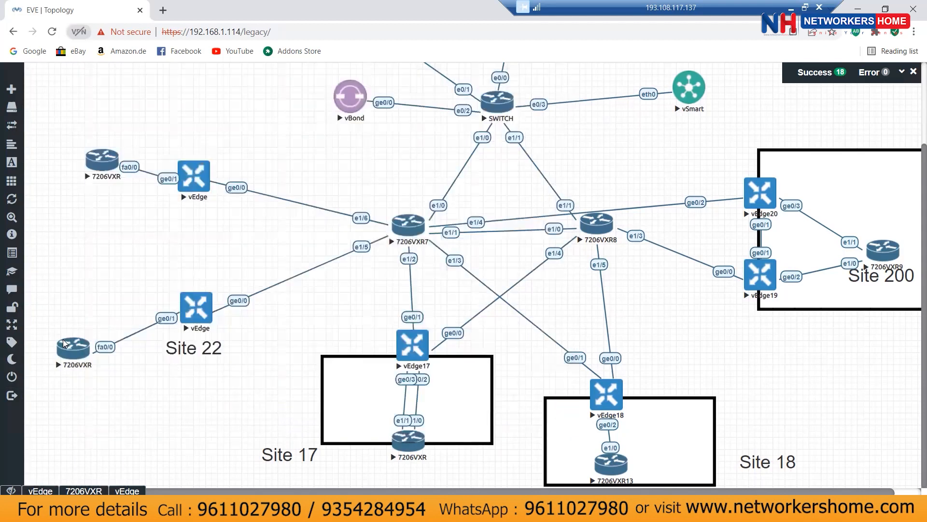
Step: Open the router-site23 console and page through its running configuration
left_click(65, 344)
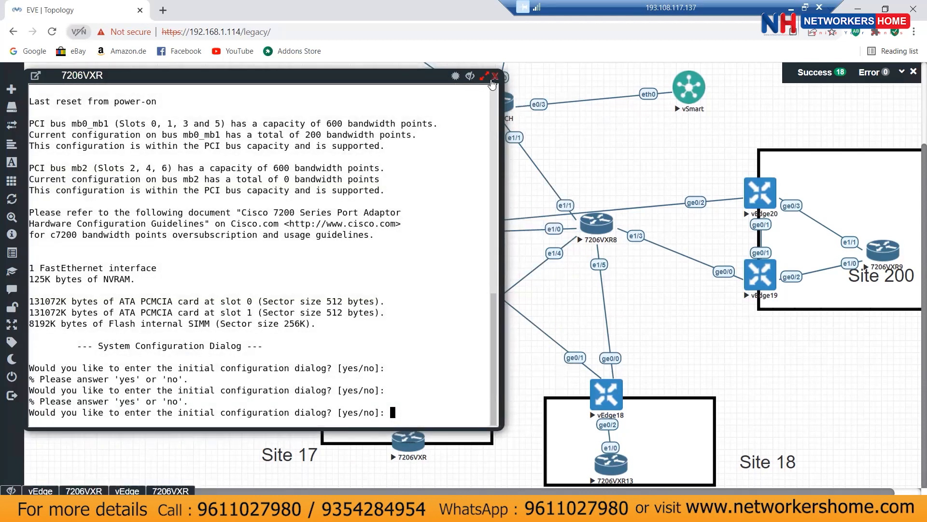
left_click(495, 78)
left_click(101, 161)
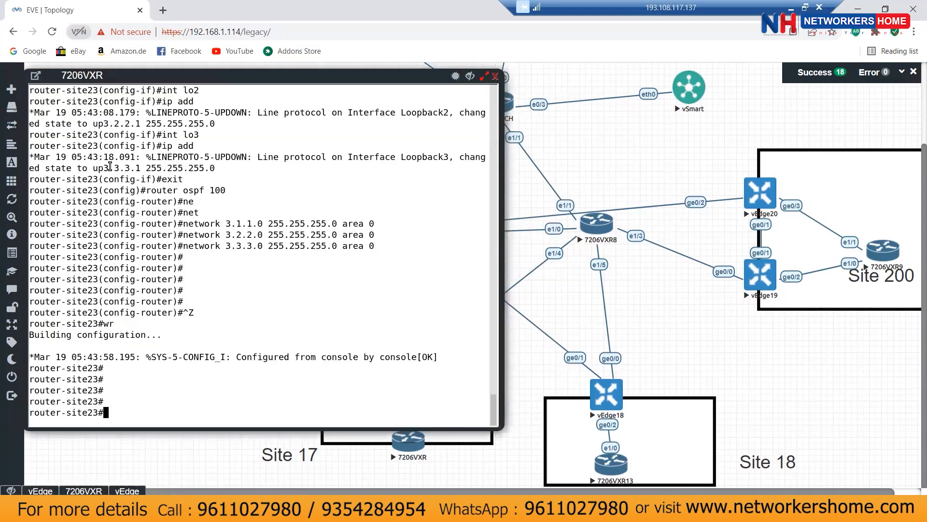
key("Return")
key("Return")
key("Return")
type("show run")
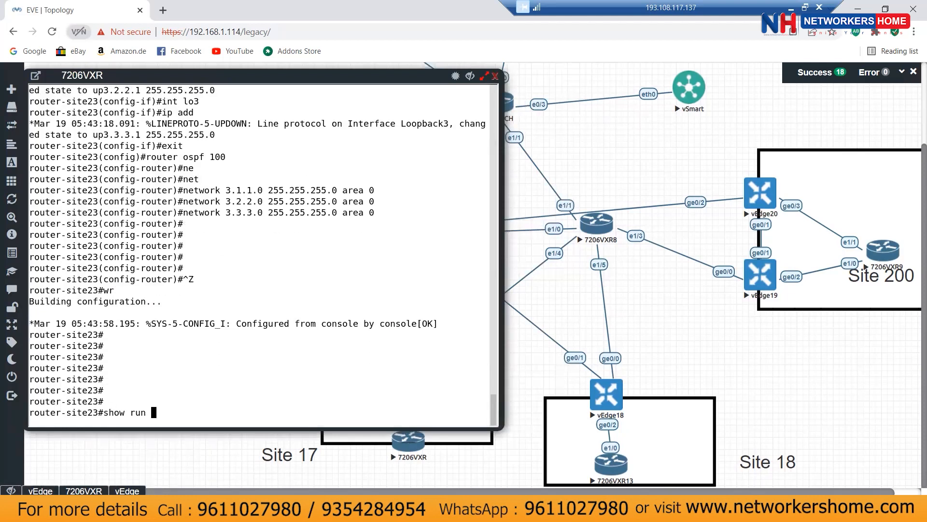
key("Return")
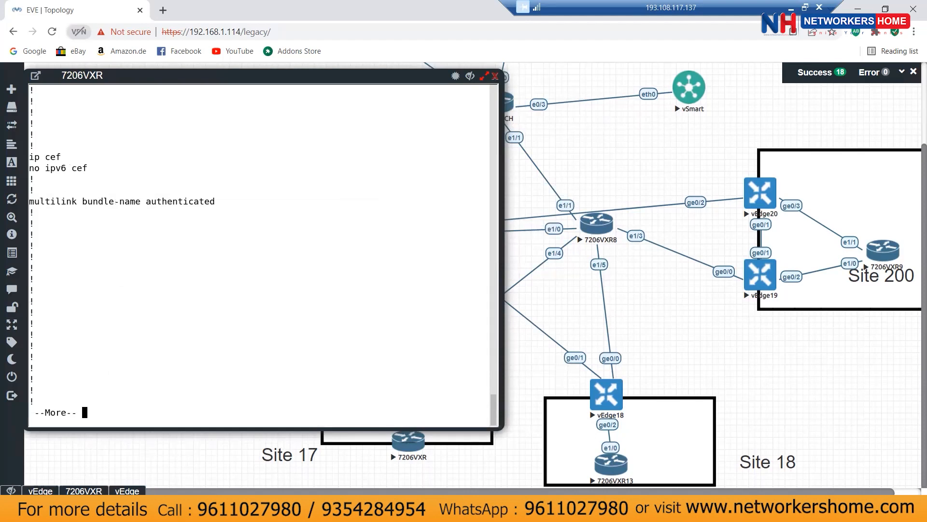
key("space")
key("space")
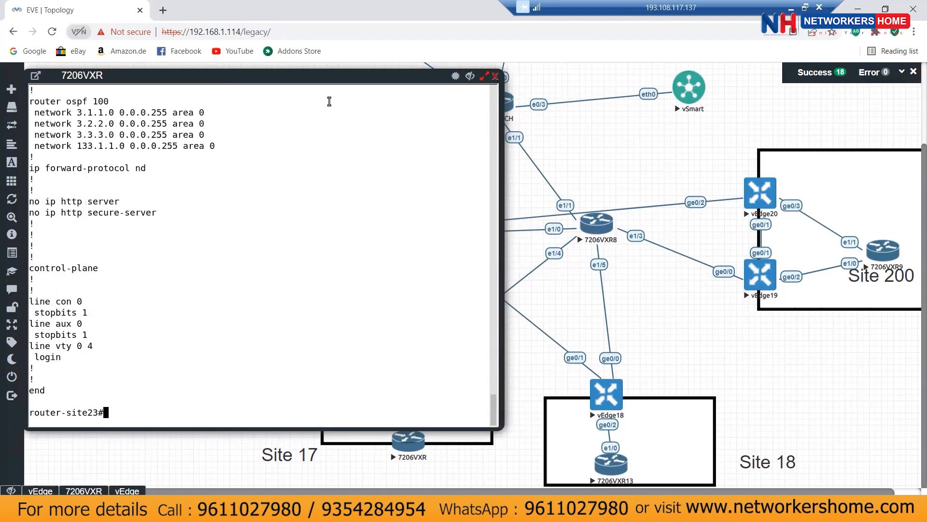
Step: Under router ospf 100, remove the network 3.1.1.0 0.0.0.255 area 0 statement
type("conf t")
key("Return")
type("router-site23(config)#router ")
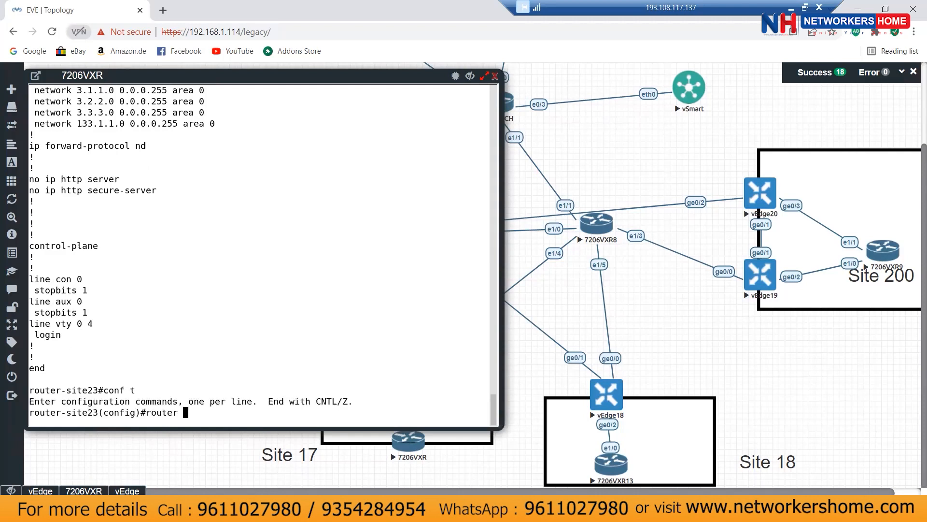
type("ospf 100")
key("Return")
type("no")
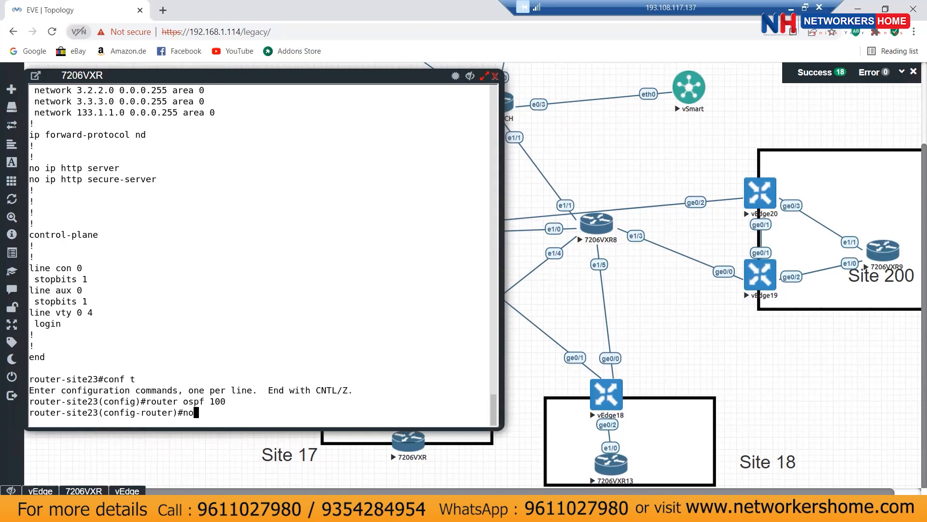
scroll(180, 129, "up", 2)
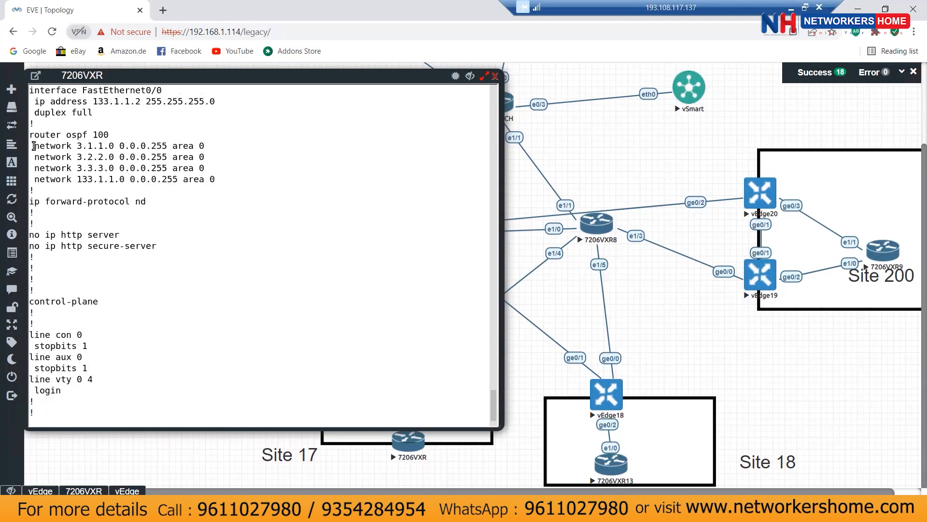
left_click_drag(33, 146, 201, 147)
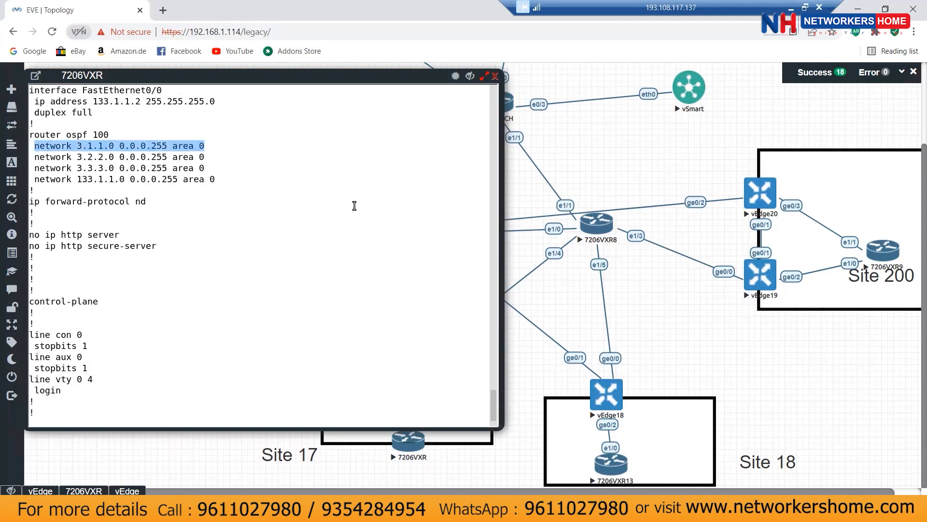
right_click(391, 195)
key("Return")
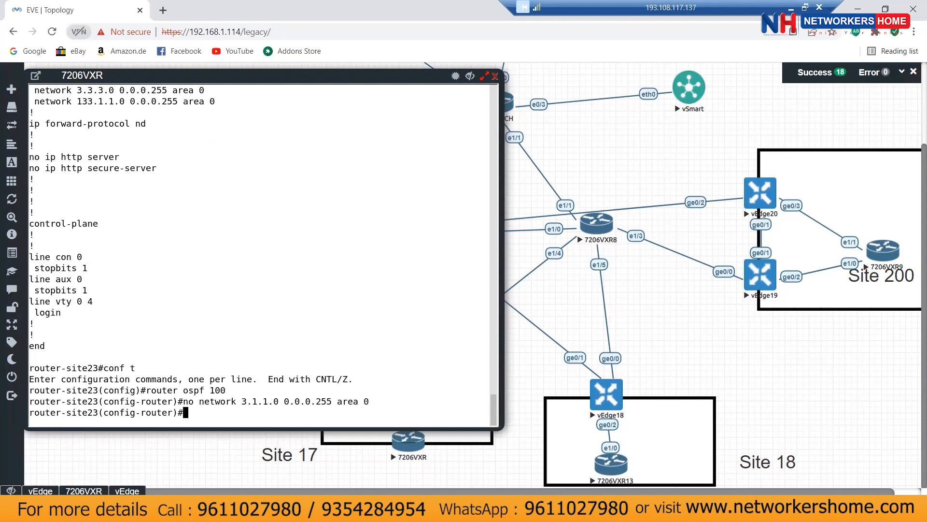
Step: Remove the network 3.2.2.0 0.0.0.255 area 0 statement from OSPF 100
scroll(444, 186, "up", 2)
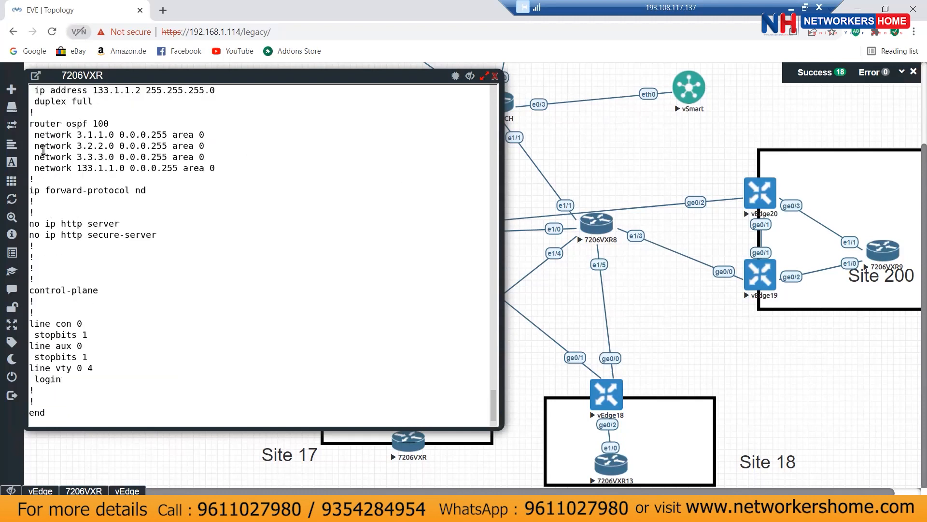
left_click_drag(38, 144, 204, 145)
key("ctrl+c")
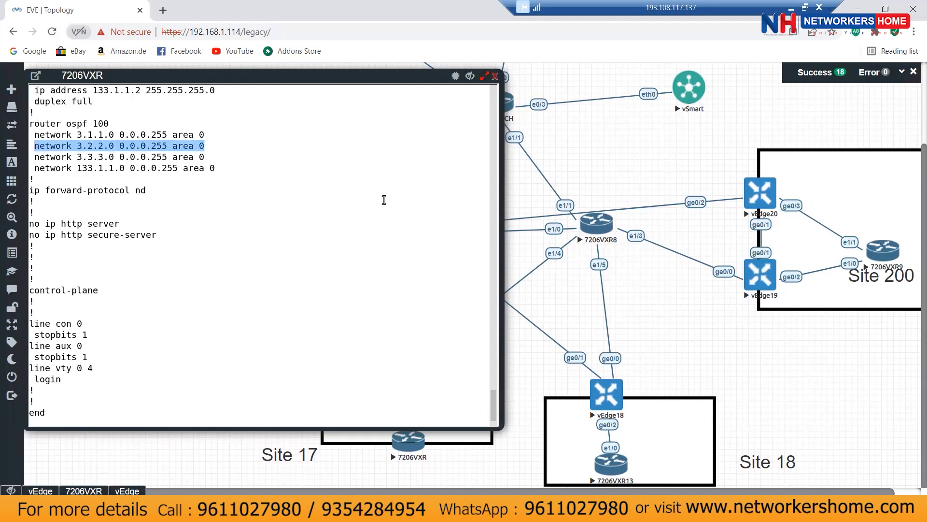
scroll(385, 202, "down", 2)
type("no")
right_click(490, 210)
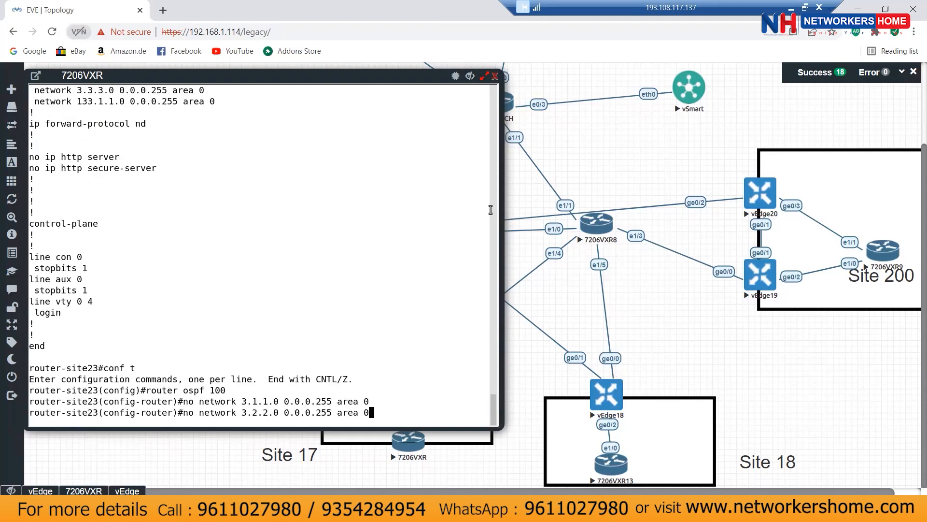
key("Return")
Step: Re-enter OSPF 100 and configure redistribute connected
type("exit")
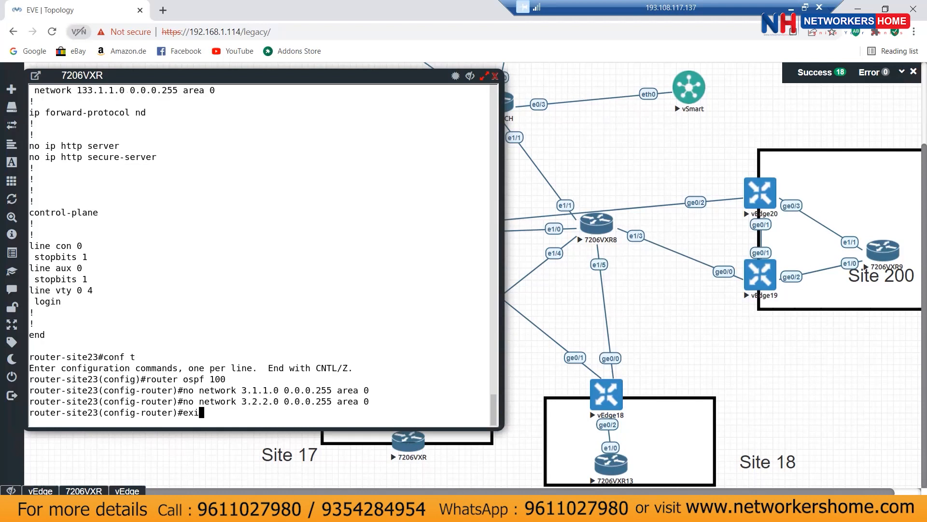
key("Return")
type("r")
key("BackSpace")
type("router")
key("BackSpace")
key("BackSpace")
key("BackSpace")
key("BackSpace")
key("BackSpace")
key("BackSpace")
key("BackSpace")
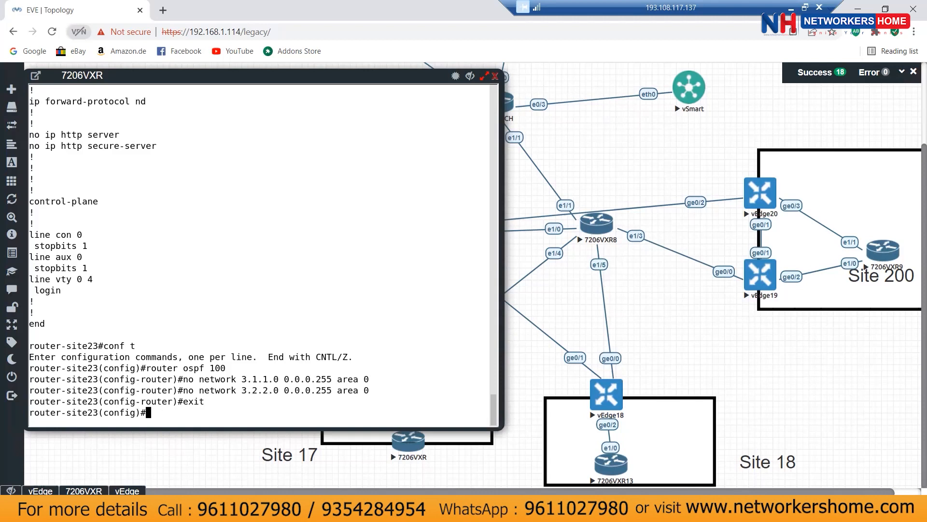
type("router ospf 100")
key("Return")
type("red")
key("Tab")
type("co")
key("Tab")
key("Return")
key("Return")
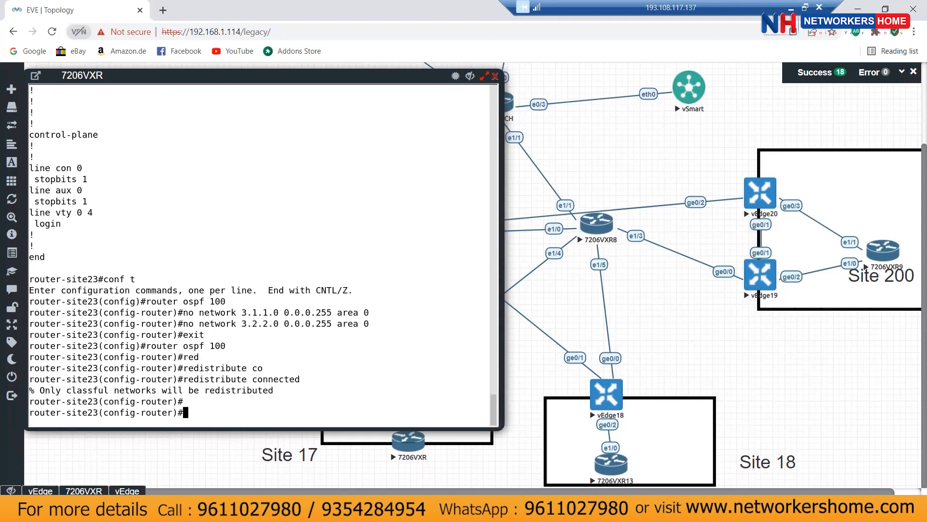
key("Return")
Step: Change it to redistribute connected subnets and save the configuration with wr
key("Up")
type("su")
key("Tab")
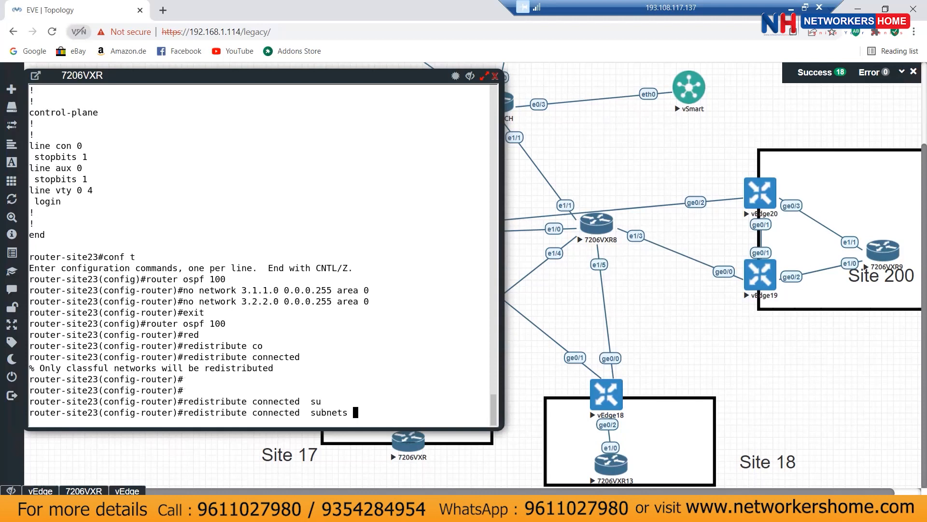
key("Return")
key("Return")
key("Return")
key("Return")
key("Return")
key("ctrl+z")
type("w")
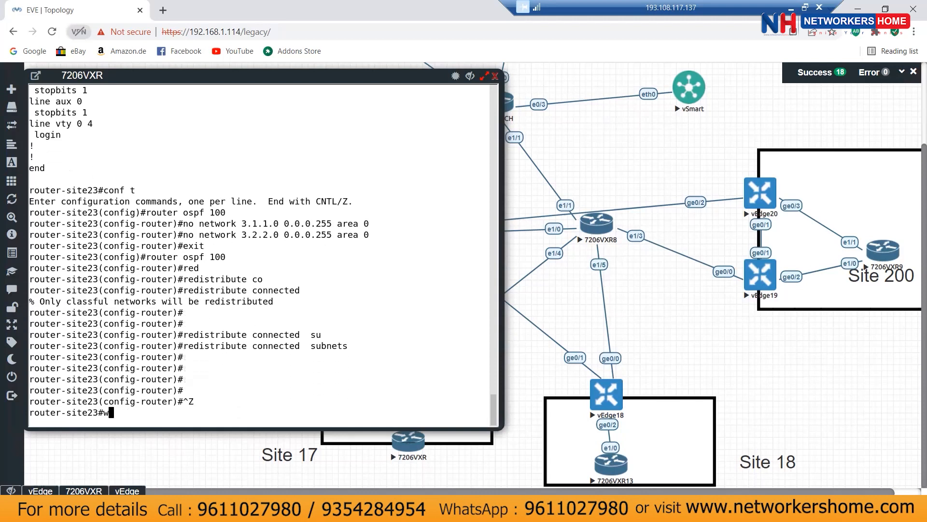
type("r")
key("Return")
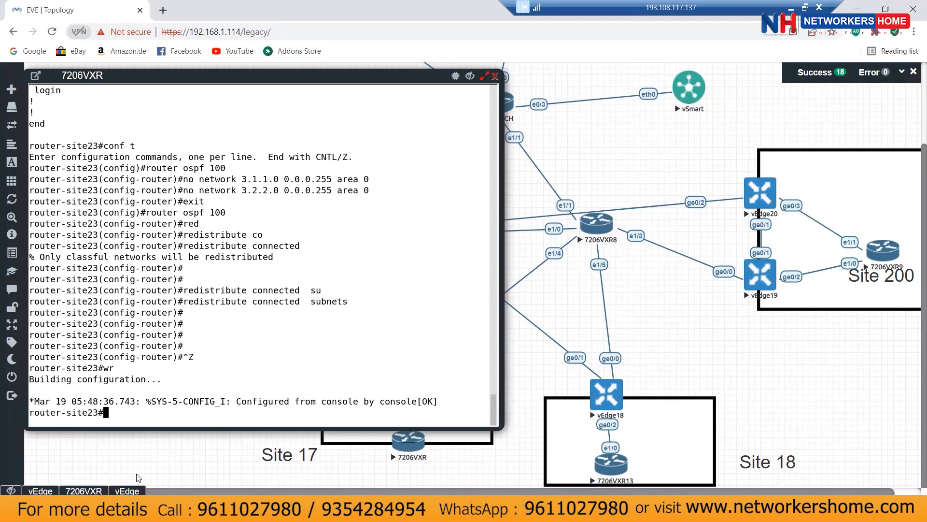
Step: On vedge-16, point out the 3.1.1.1, 3.2.2.1 and 3.3.3.1 routes in the earlier output
left_click(127, 491)
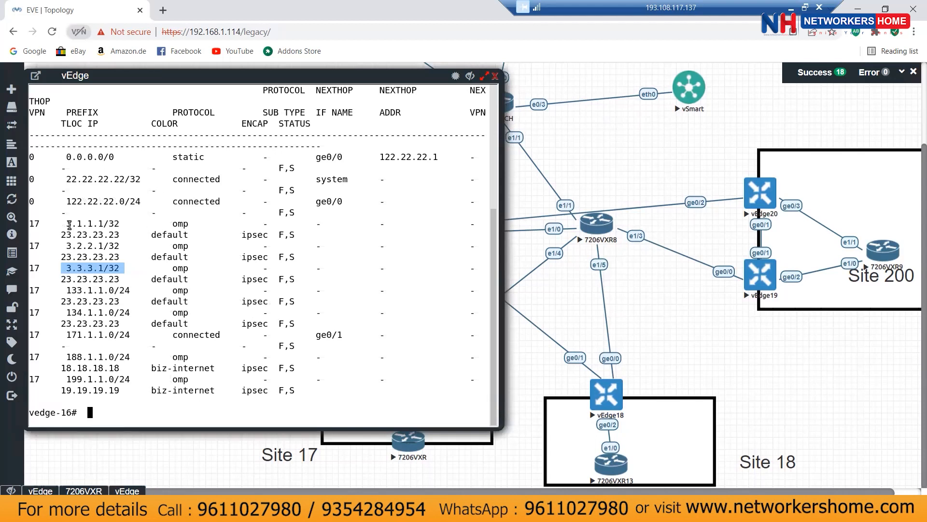
left_click_drag(67, 247, 318, 246)
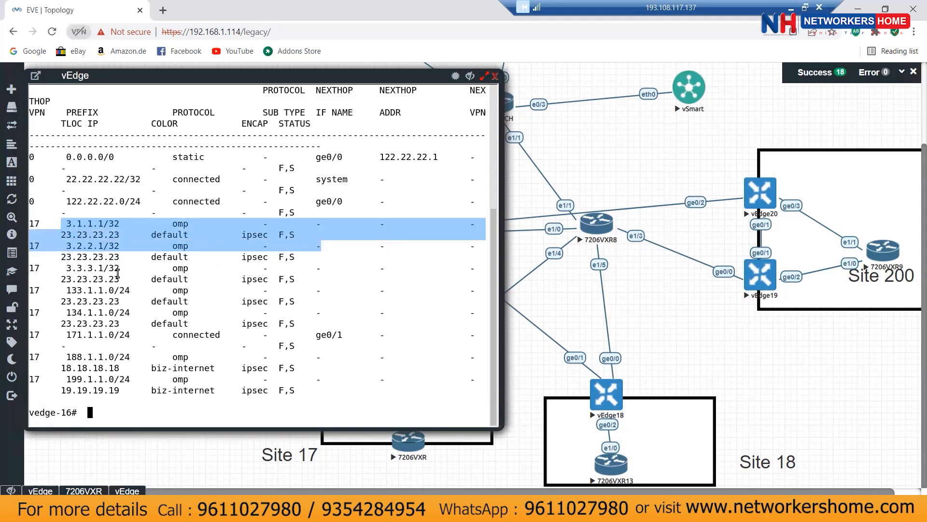
left_click_drag(67, 267, 136, 276)
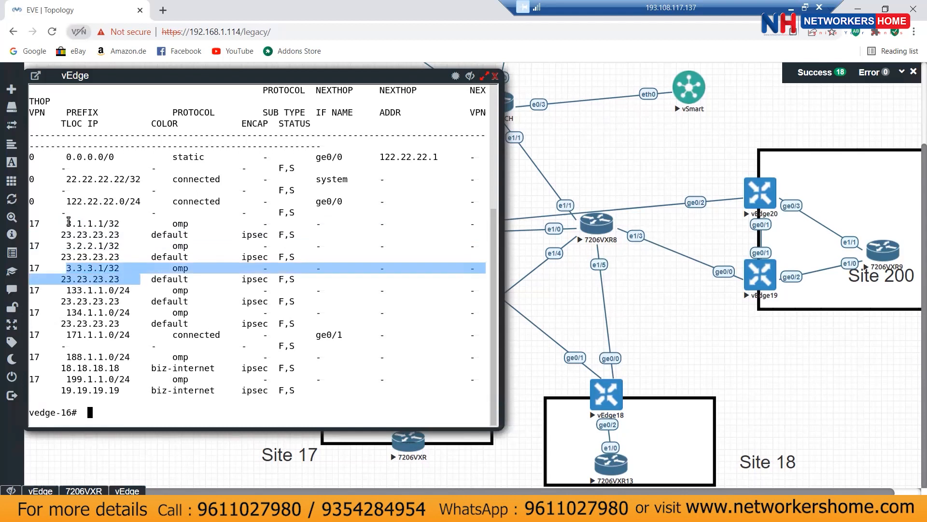
left_click_drag(67, 223, 300, 249)
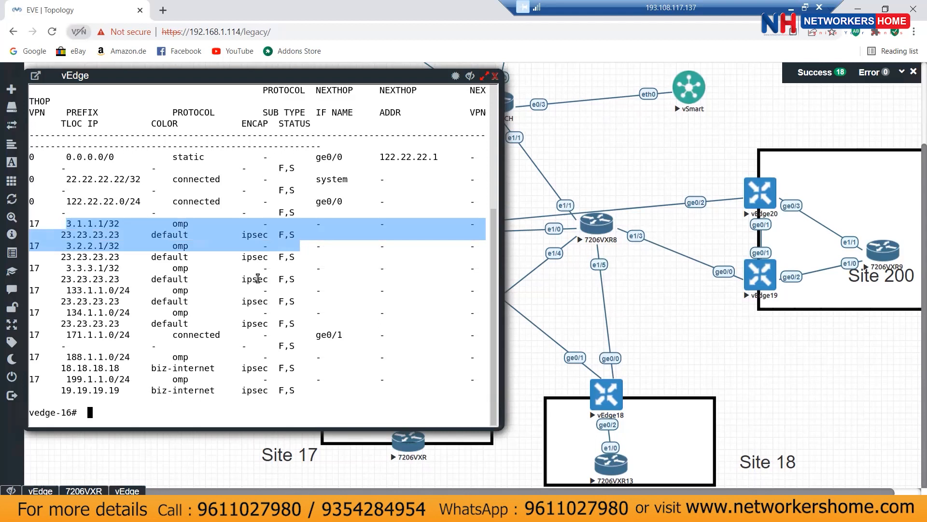
Step: Rerun show ip route, confirm only 3.3.3.1/32 remains, and close the vedge-16 console
type("show ip route")
key("Return")
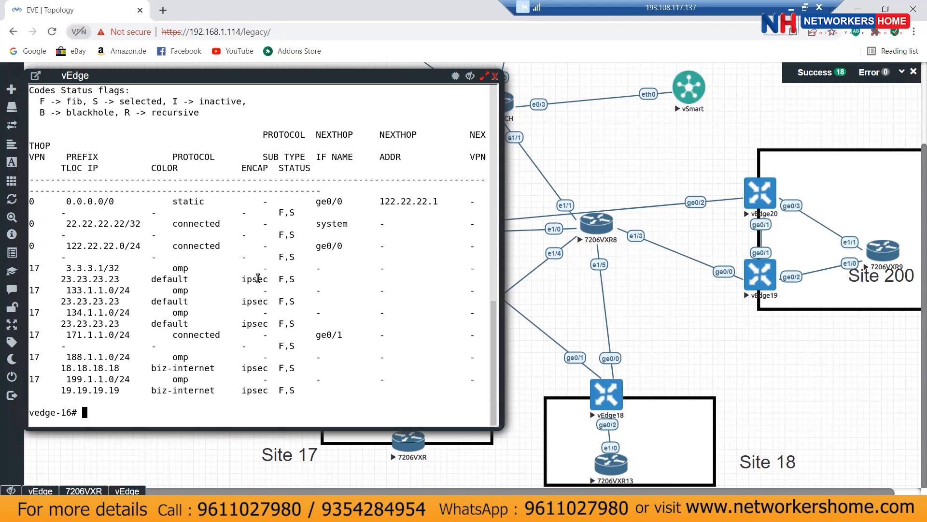
left_click_drag(56, 267, 125, 268)
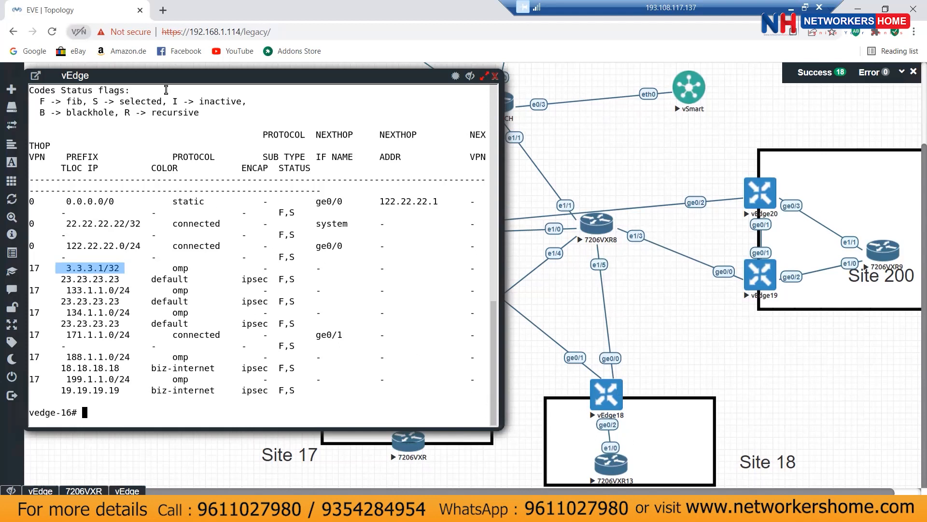
left_click_drag(168, 79, 390, 88)
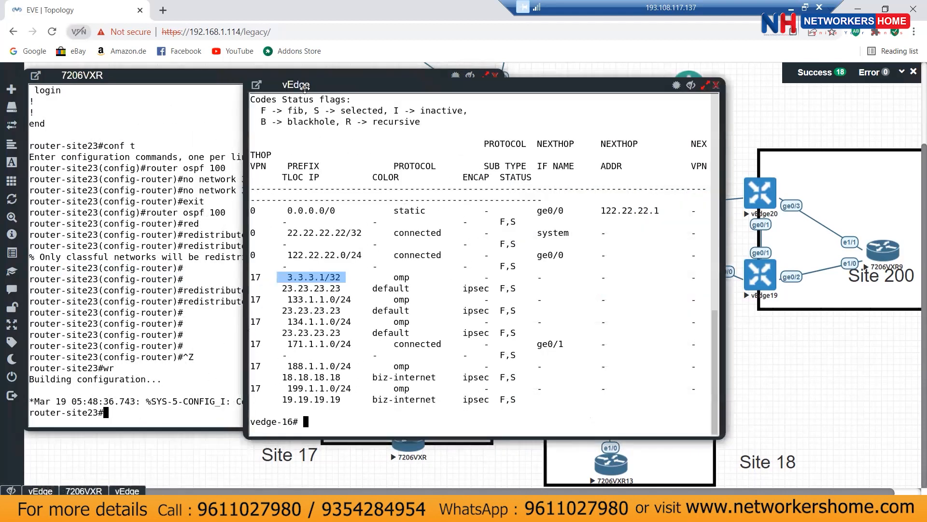
left_click(716, 87)
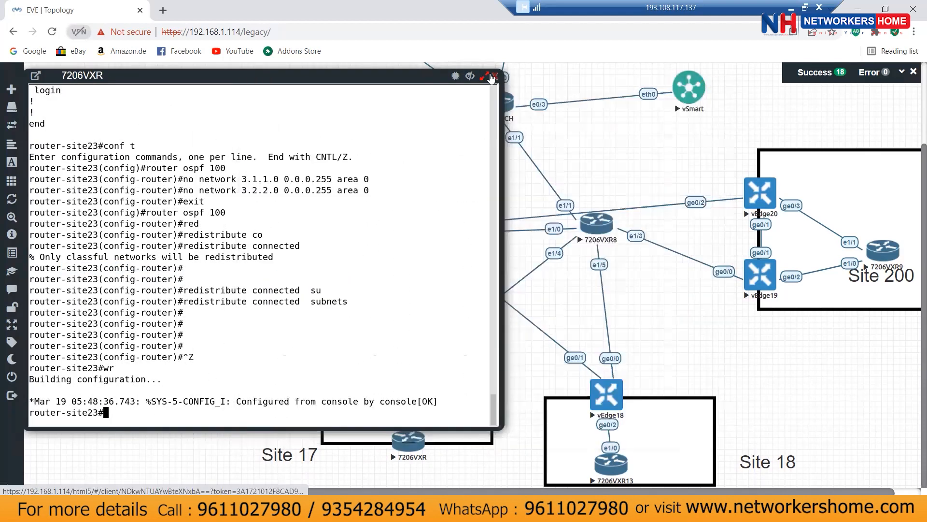
Step: Close the router-site23 console and log in to vedge-17's console
left_click(495, 75)
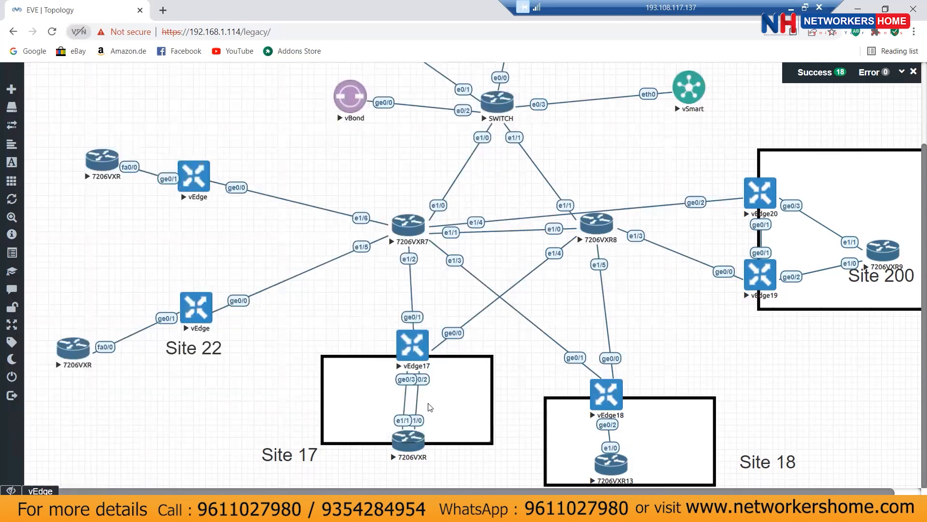
left_click(418, 348)
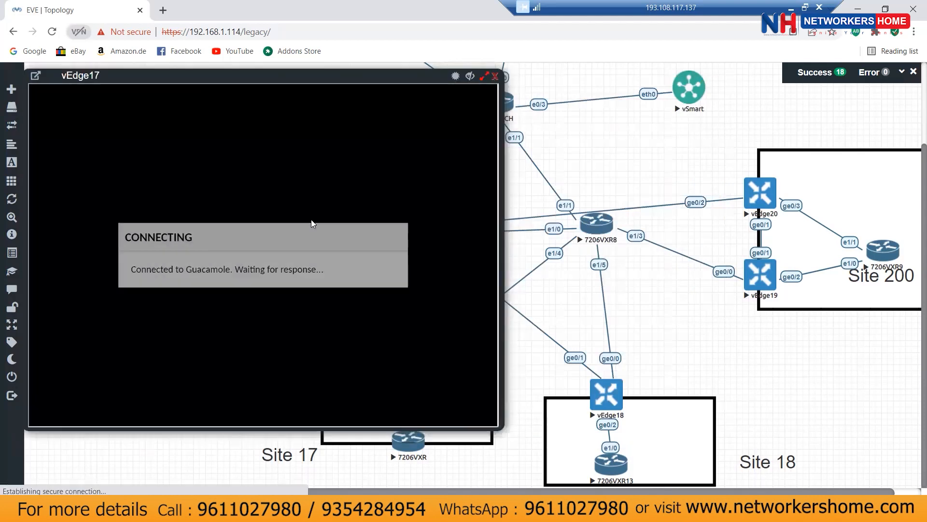
key("Return")
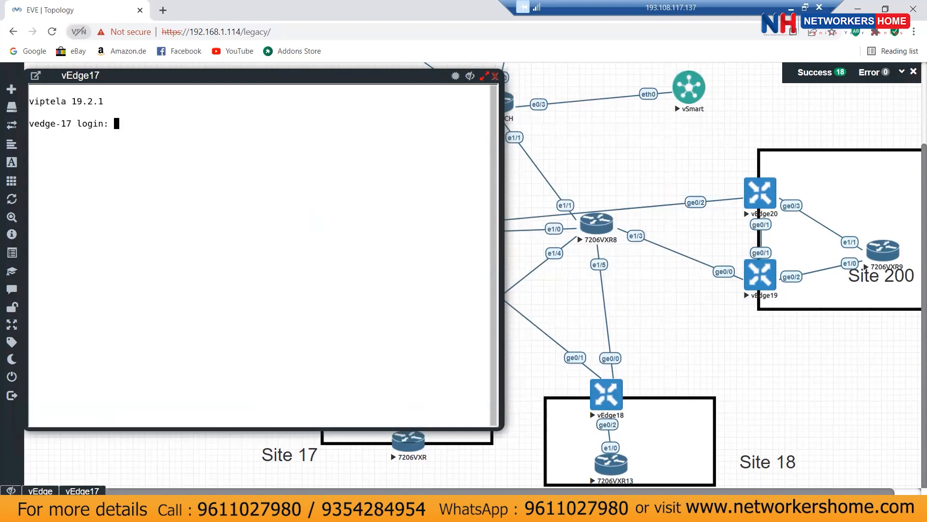
type("admin")
key("Return")
Step: Run show ip route on vedge-17, showing only three VPN 0 routes, then open vEdge18
key("Return")
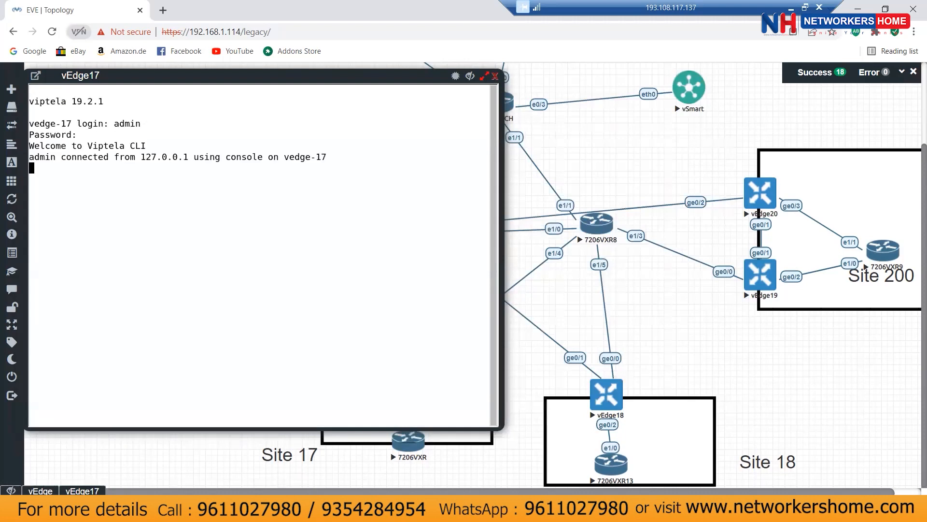
type("show route")
key("Return")
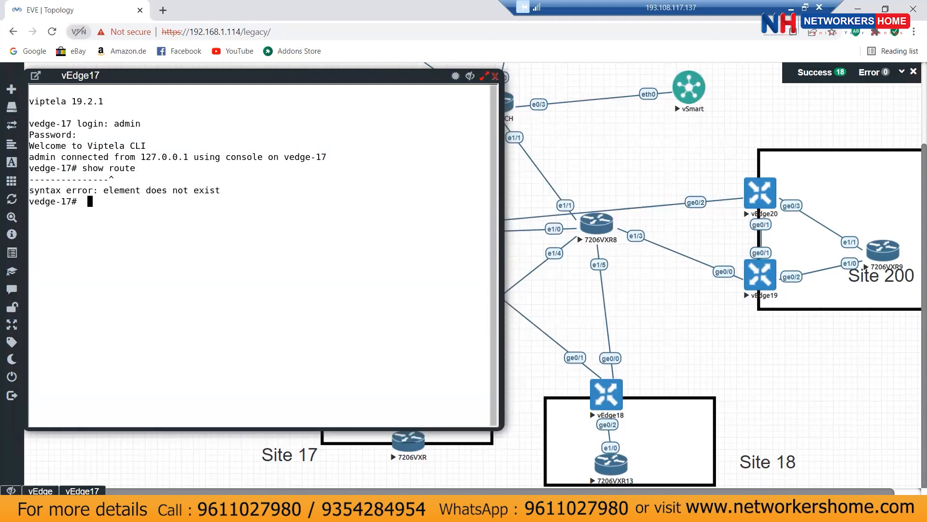
type("show ip route")
key("Return")
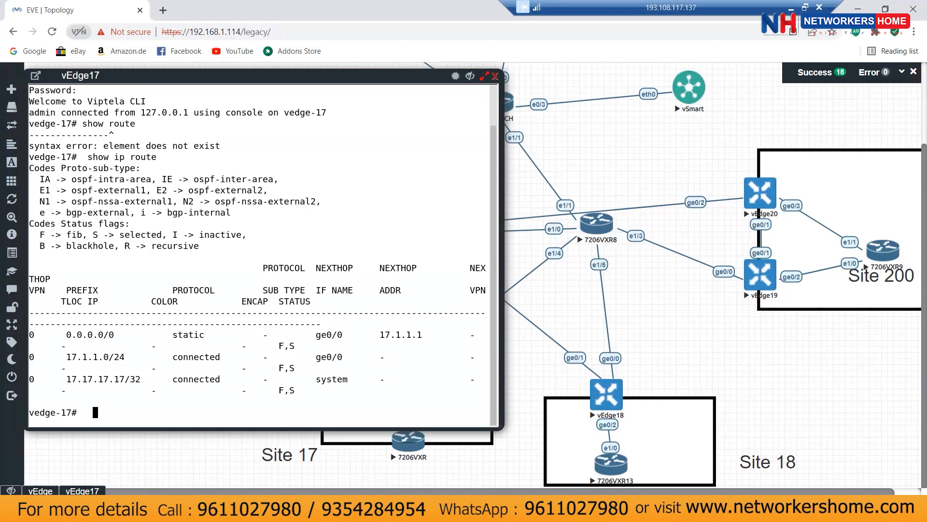
left_click(604, 399)
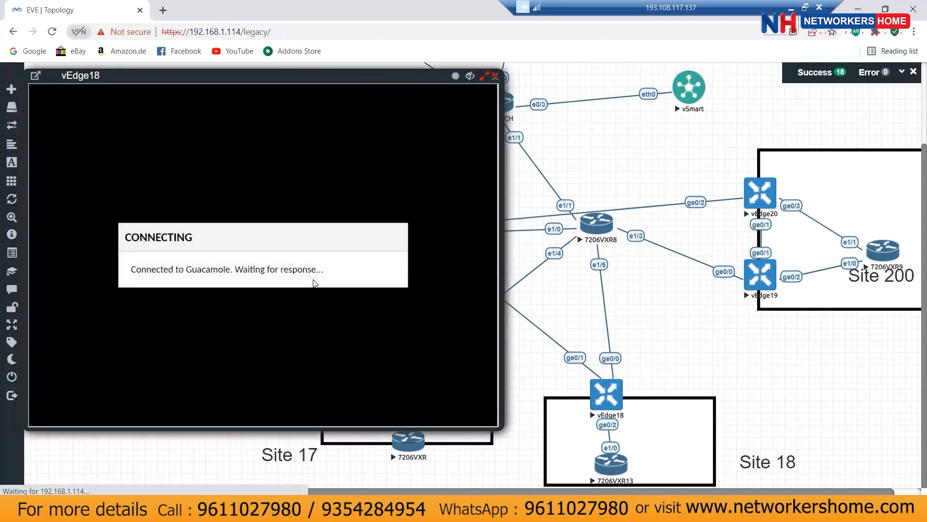
Step: Log in to vedge-18 and list its routes, highlighting 3.3.3.1/32 in VPN 17 via OMP
key("Return")
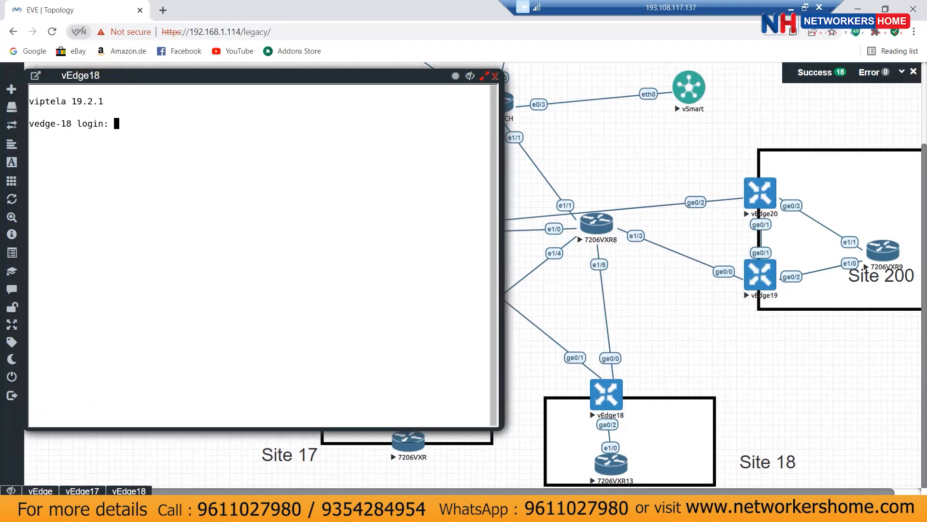
type("admin")
key("Return")
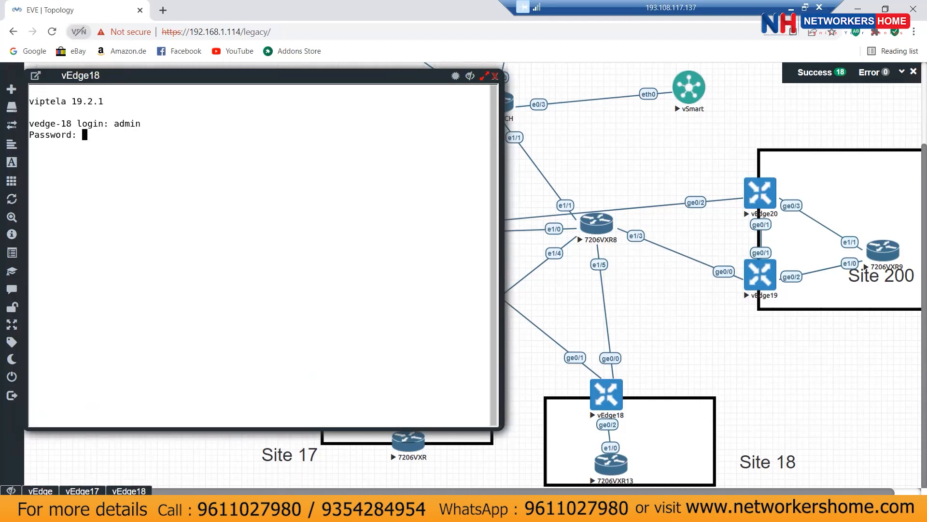
type("admin")
key("Return")
type("show ip ro")
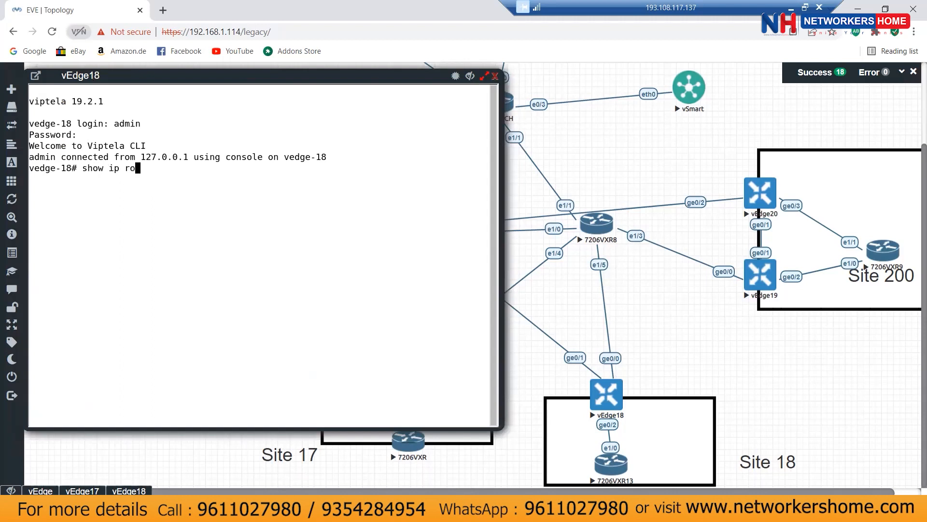
type("ute")
key("Return")
key("space")
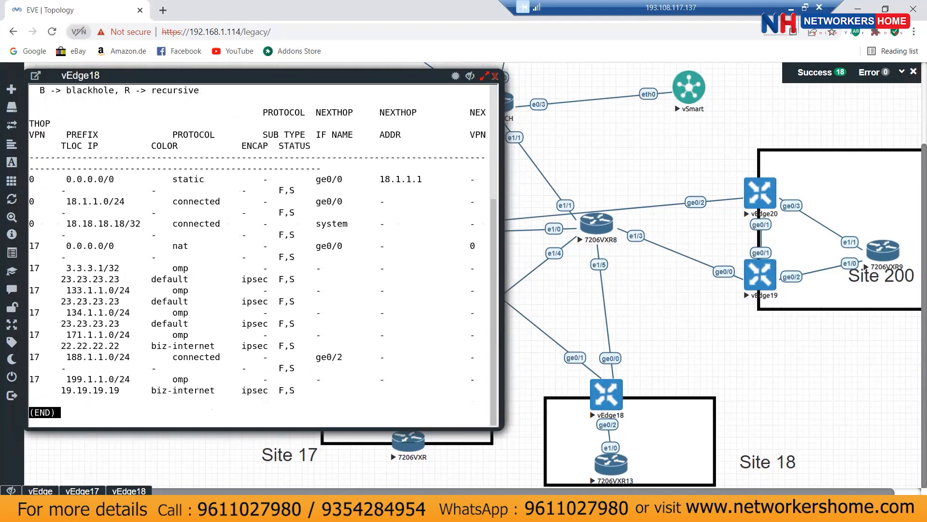
left_click_drag(61, 268, 120, 270)
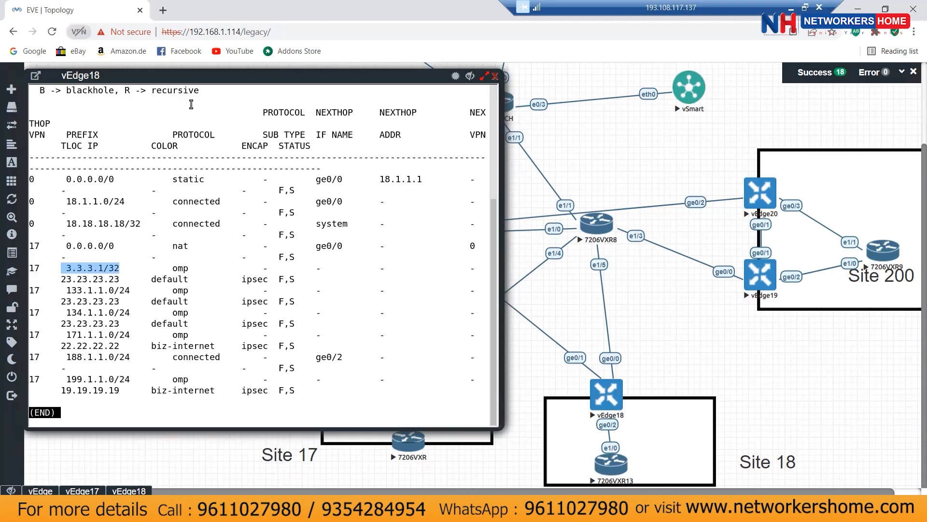
Step: Close the vEdge17 console and reposition vEdge18's console over the topology
left_click_drag(223, 77, 681, 84)
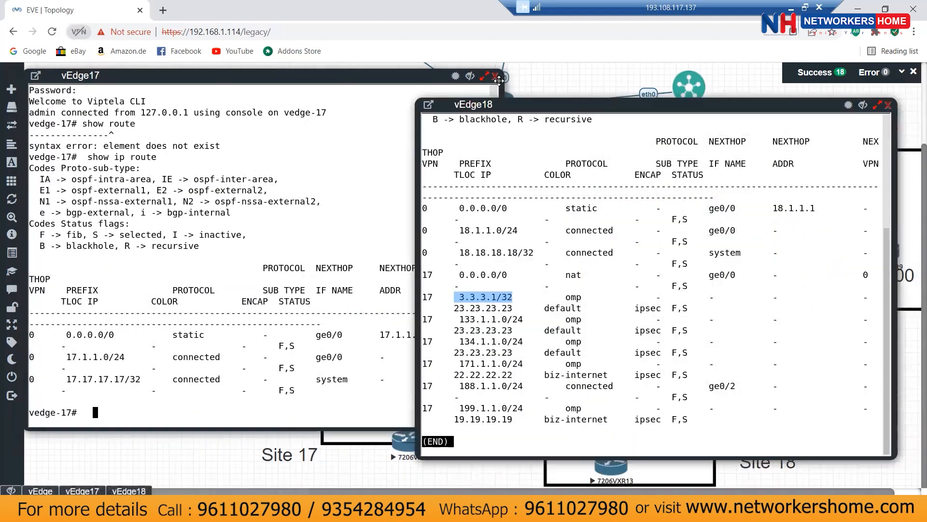
left_click(496, 77)
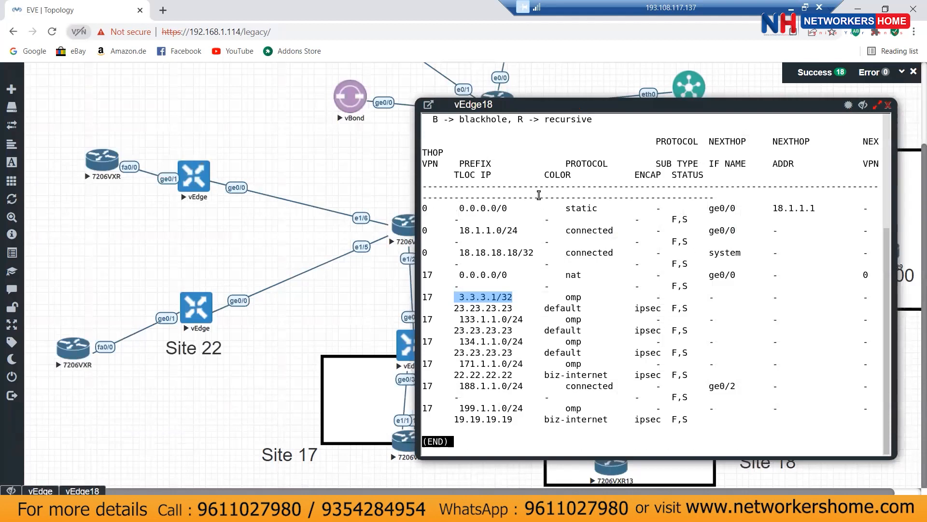
left_click_drag(536, 108, 480, 80)
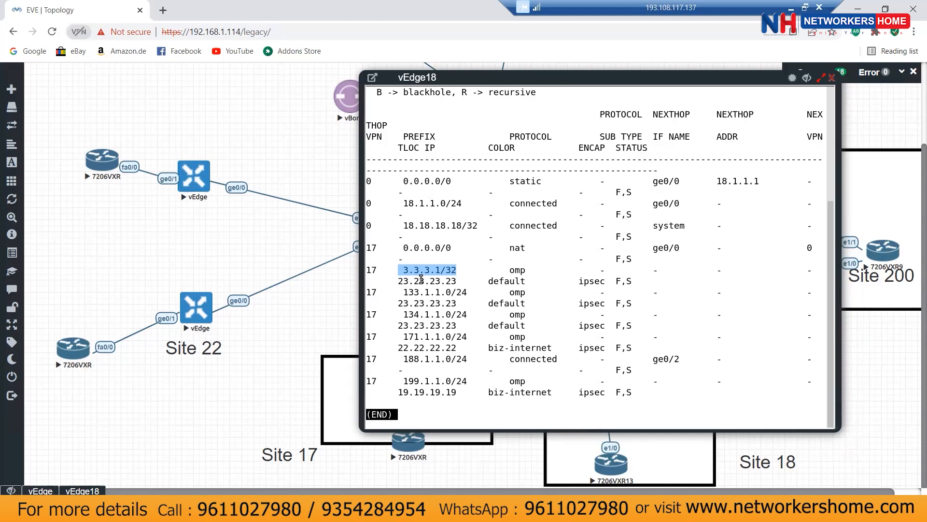
Step: On vedge23, add 'advertise ospf external' under OMP, commit with 'yes', and uncover vEdge18's console
left_click(187, 178)
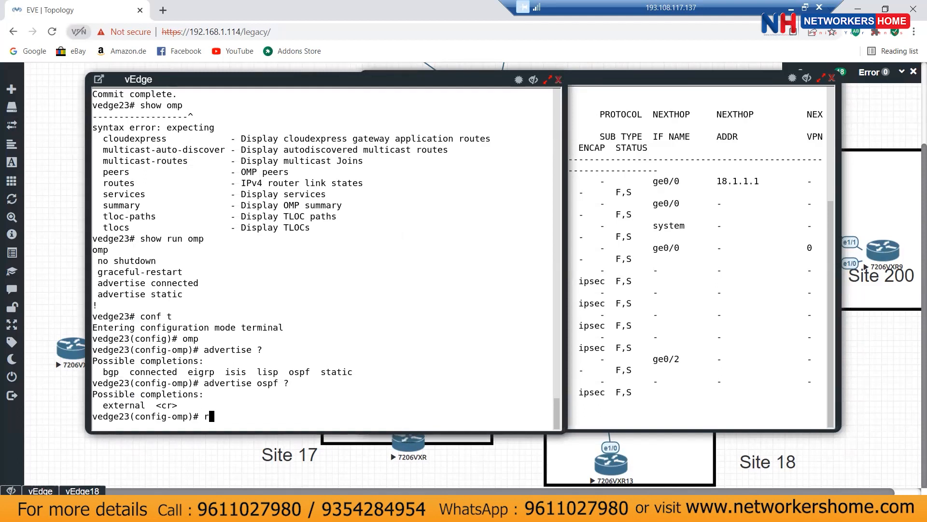
type("advertise ospf external")
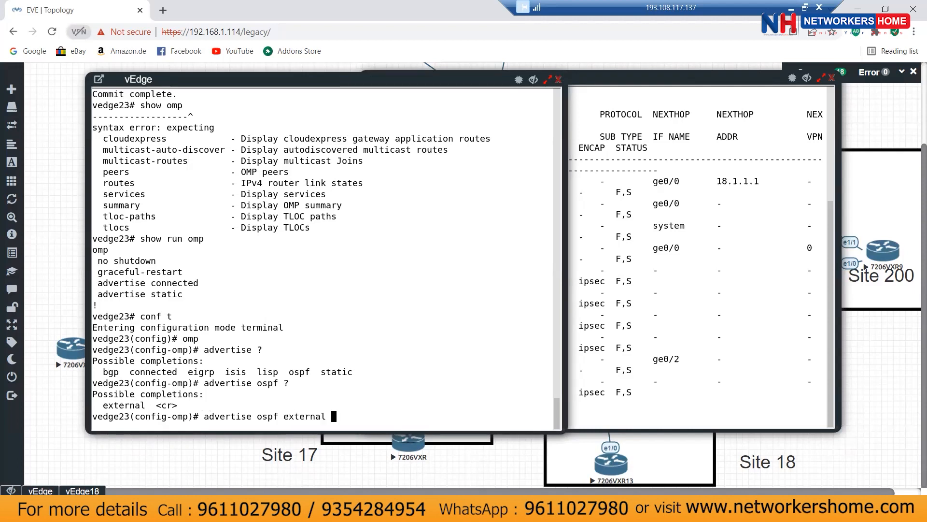
key("Return")
key("ctrl+z")
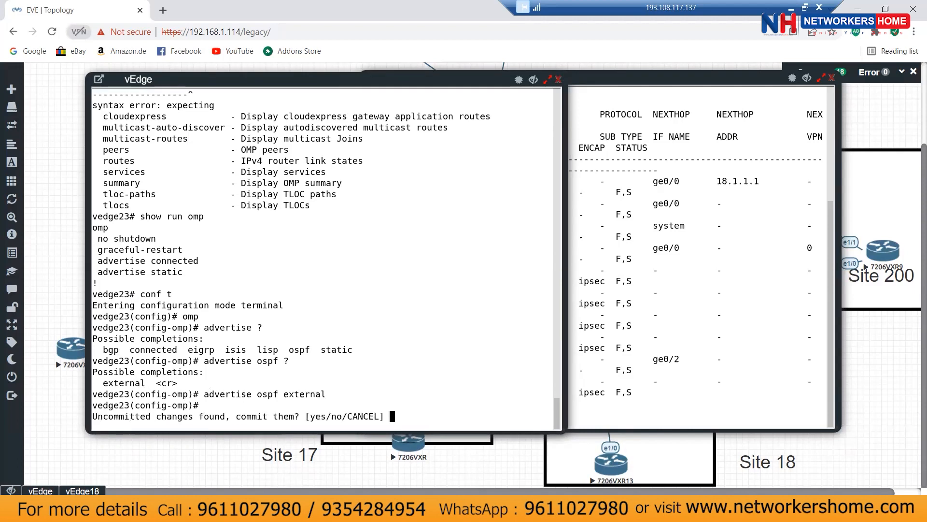
type("yes")
key("Return")
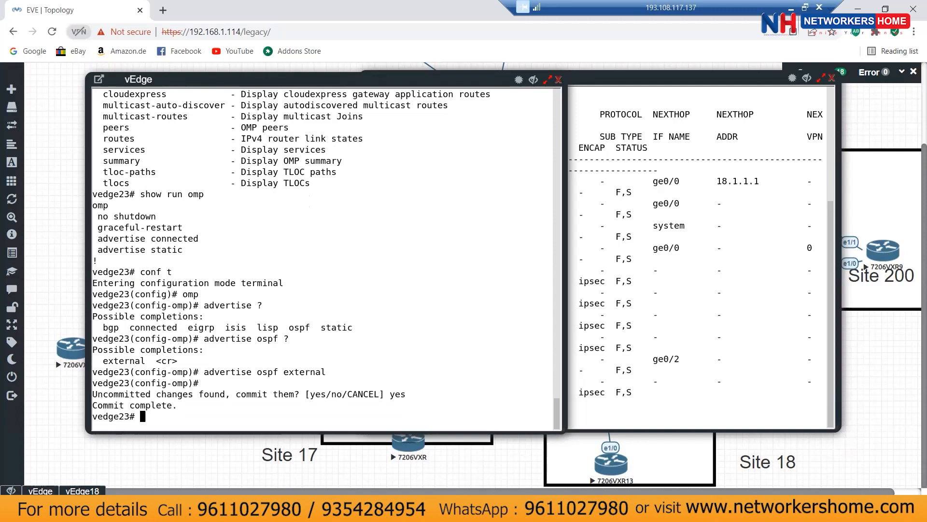
left_click_drag(294, 81, 102, 215)
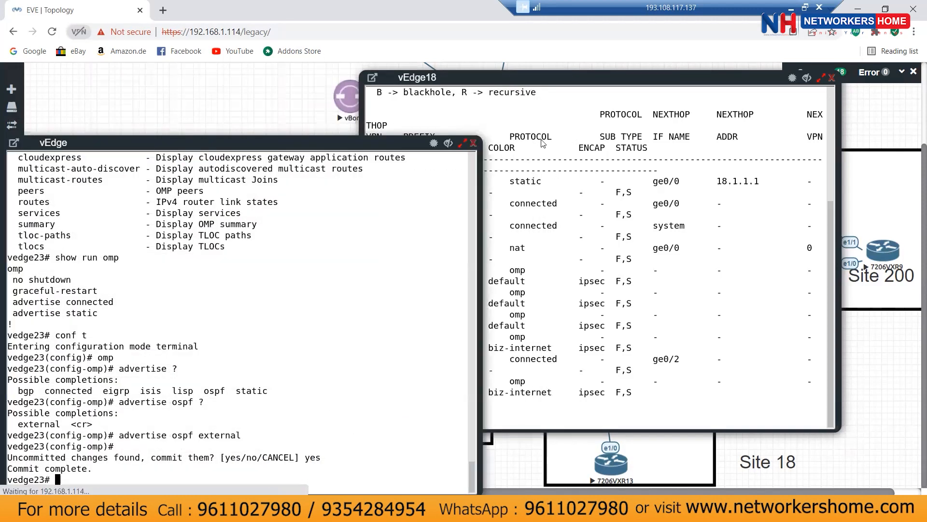
left_click_drag(507, 79, 587, 113)
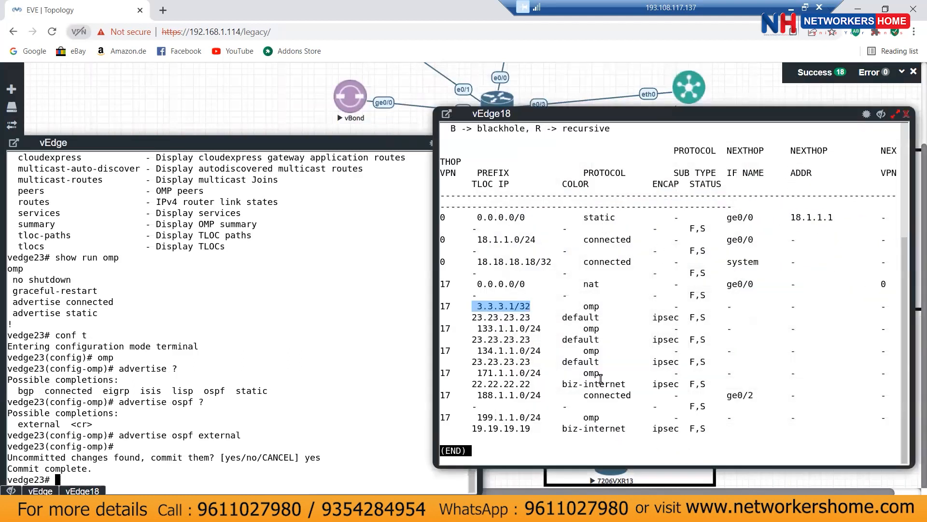
Step: Rerun show ip route on vEdge18 and highlight the new 3.1.1.0/24 and 3.2.2.0/24 routes
key("q")
key("Up")
key("Return")
key("q")
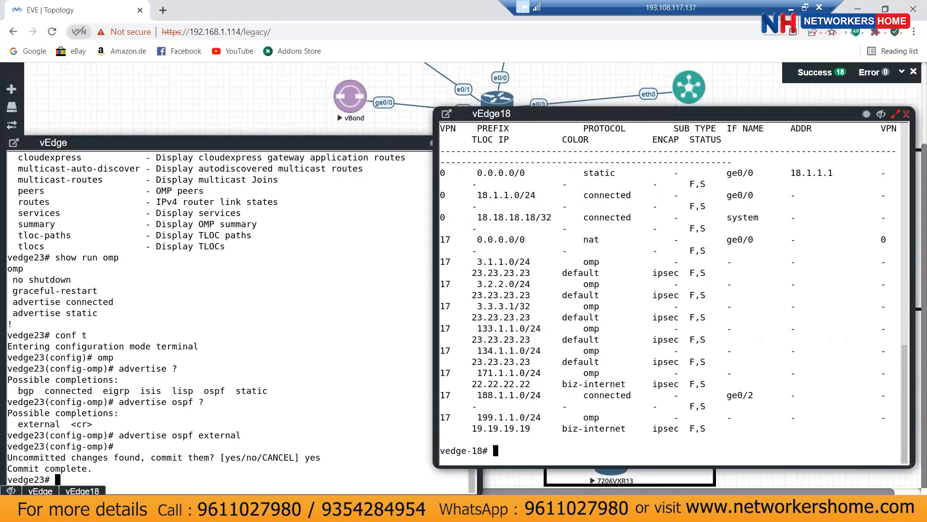
left_click_drag(474, 283, 530, 286)
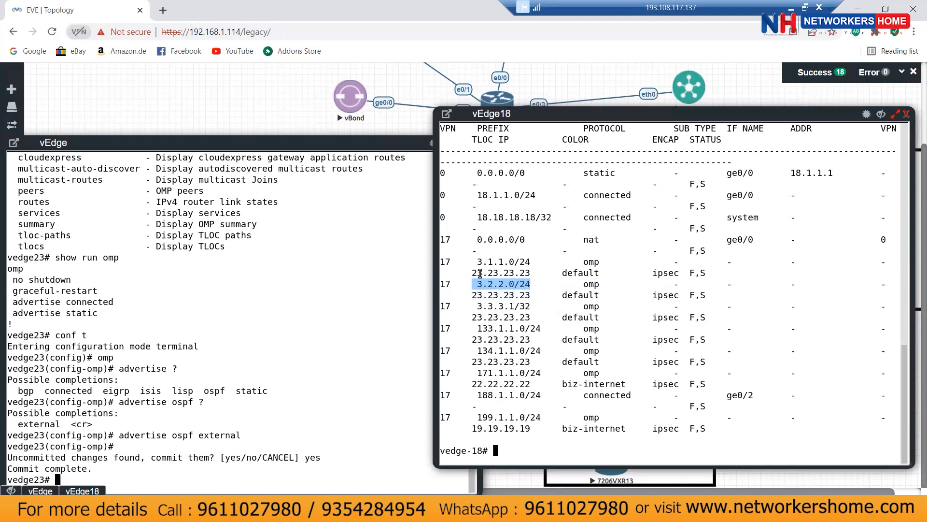
left_click_drag(474, 262, 529, 264)
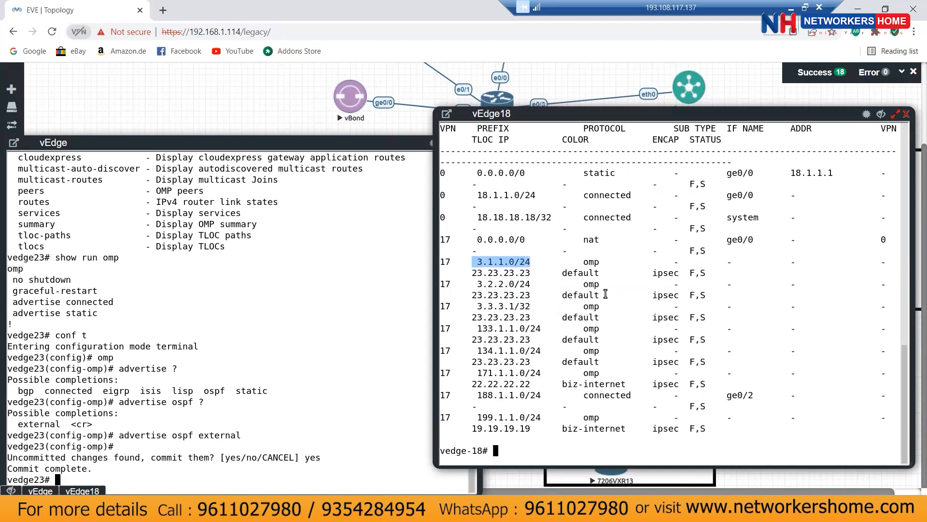
Step: Compare against the earlier output, highlighting 3.3.3.1/32 beside the new 3.x routes, and move vedge23's console
scroll(605, 293, "up", 4)
scroll(606, 293, "up", 6)
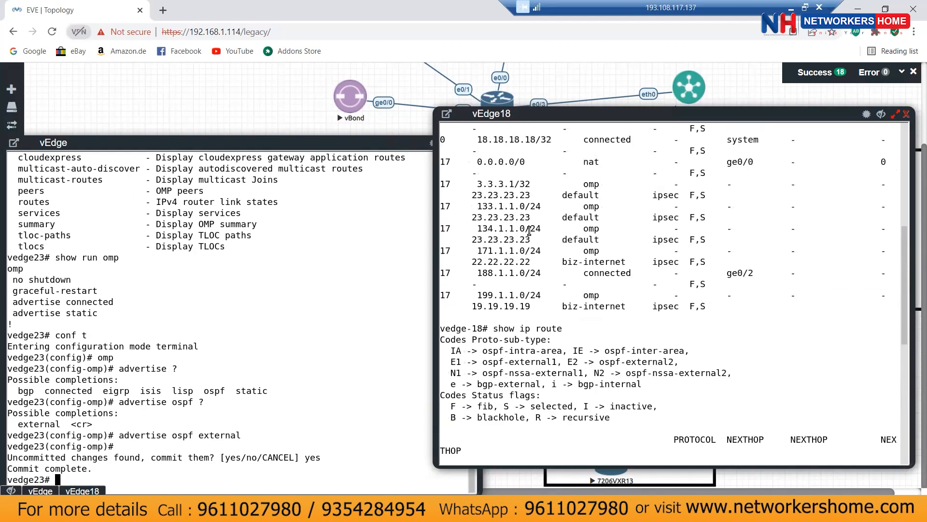
left_click_drag(480, 184, 511, 186)
scroll(575, 303, "down", 10)
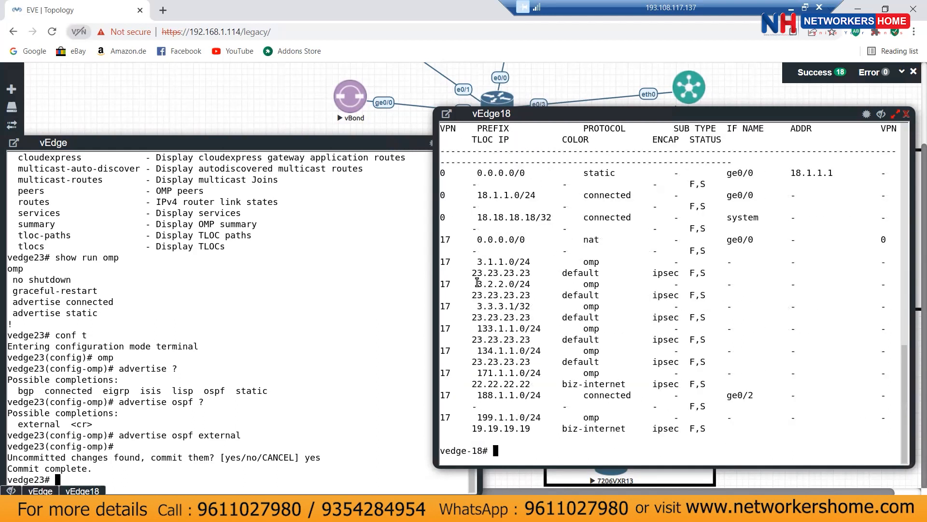
left_click_drag(474, 284, 530, 287)
left_click_drag(474, 261, 544, 261)
left_click_drag(477, 284, 527, 286)
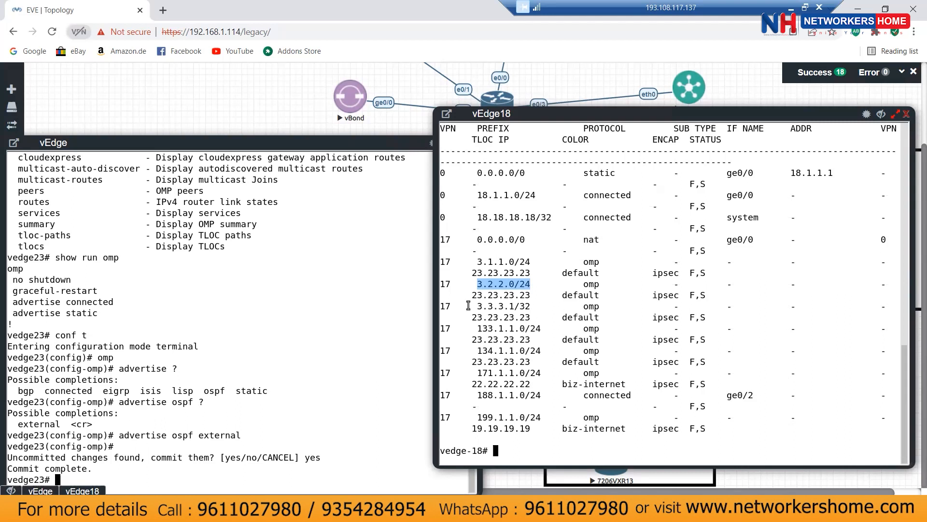
left_click_drag(473, 306, 596, 306)
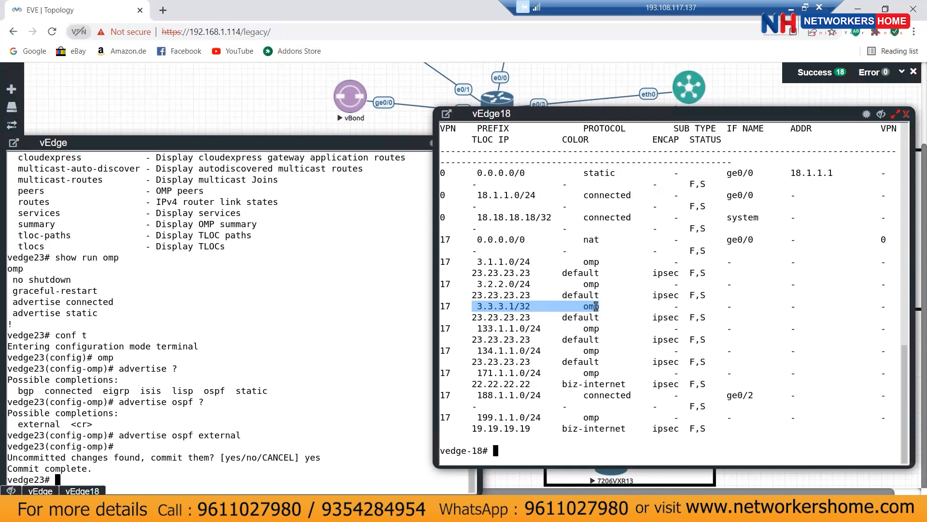
left_click_drag(122, 433, 230, 438)
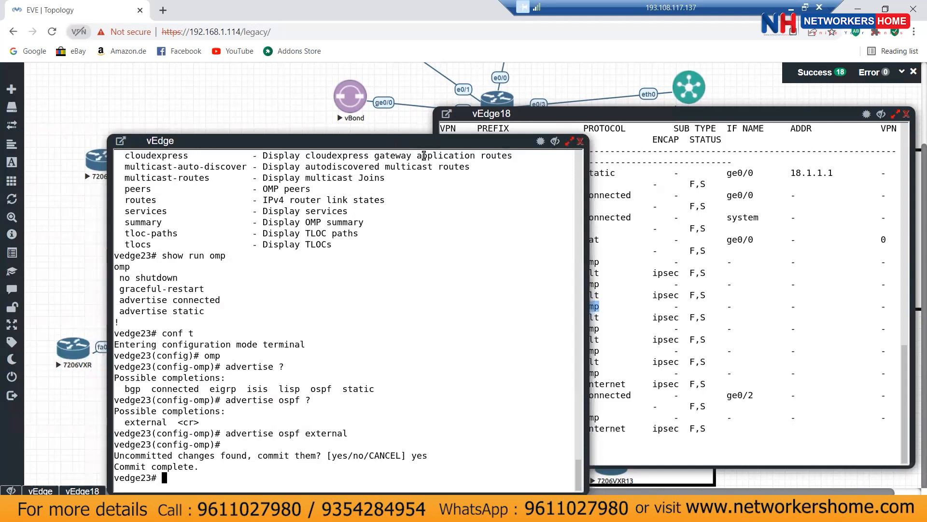
Step: Tuck the vedge23 console behind and bring vEdge18's route table window forward
left_click_drag(427, 140, 335, 119)
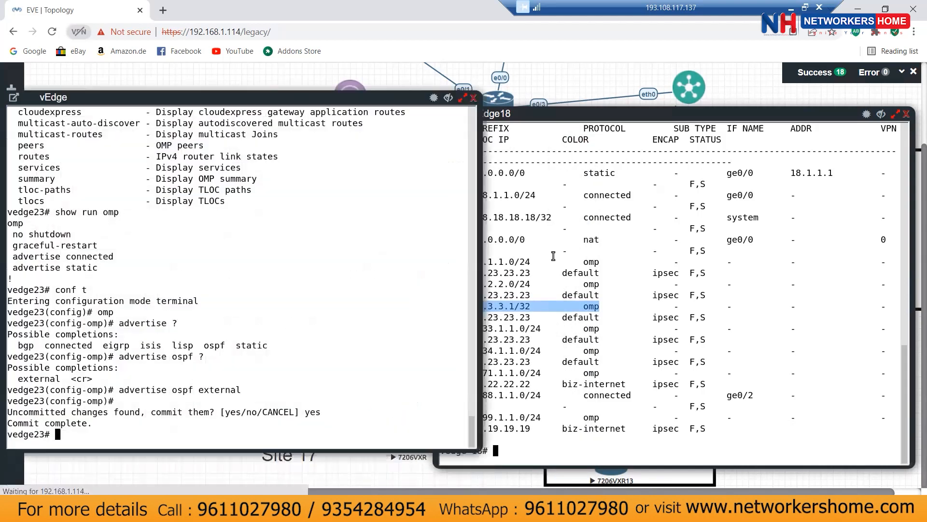
left_click(568, 326)
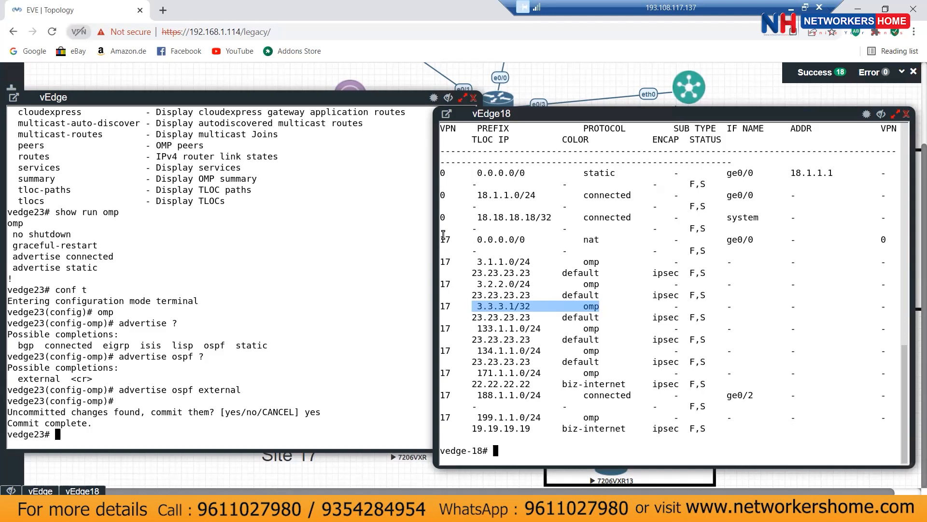
Step: Highlight vEdge18's VPN 17 routes, then VPN 0 routes 18.1.1.0/24 and 18.18.18.18/32, and open a new tab
left_click_drag(444, 239, 534, 426)
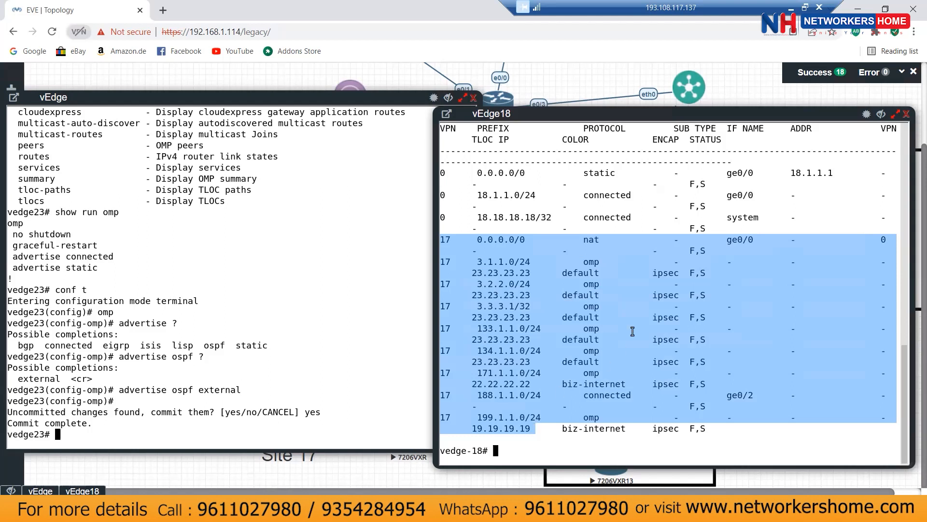
left_click_drag(780, 227, 442, 162)
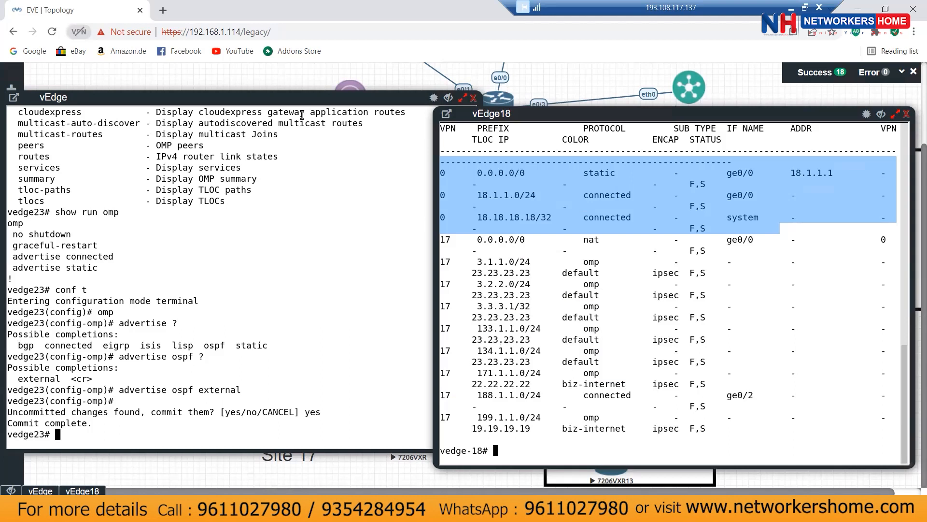
key("ctrl+t")
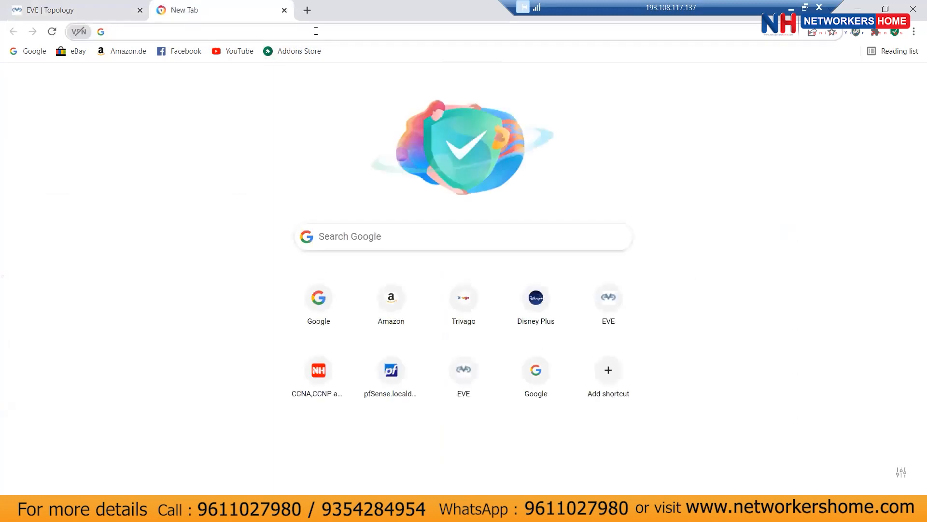
Step: Open the saved 192.x vManage address, bypass the certificate warning, and sign in with the admin credentials
type("192.168.1.246")
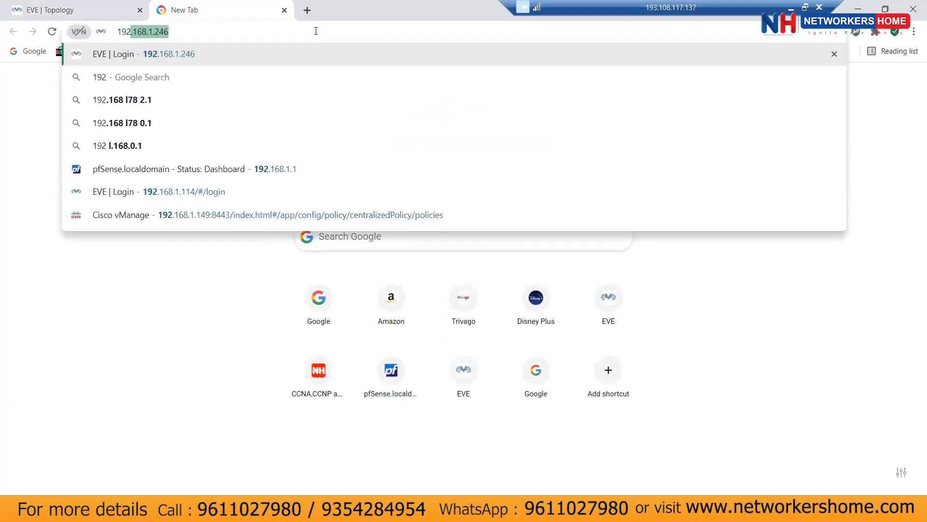
left_click(119, 214)
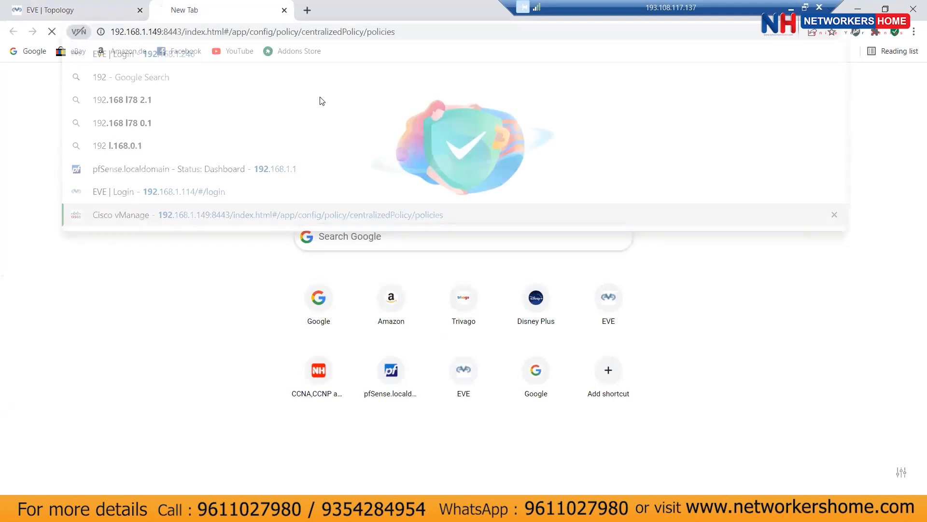
left_click(243, 302)
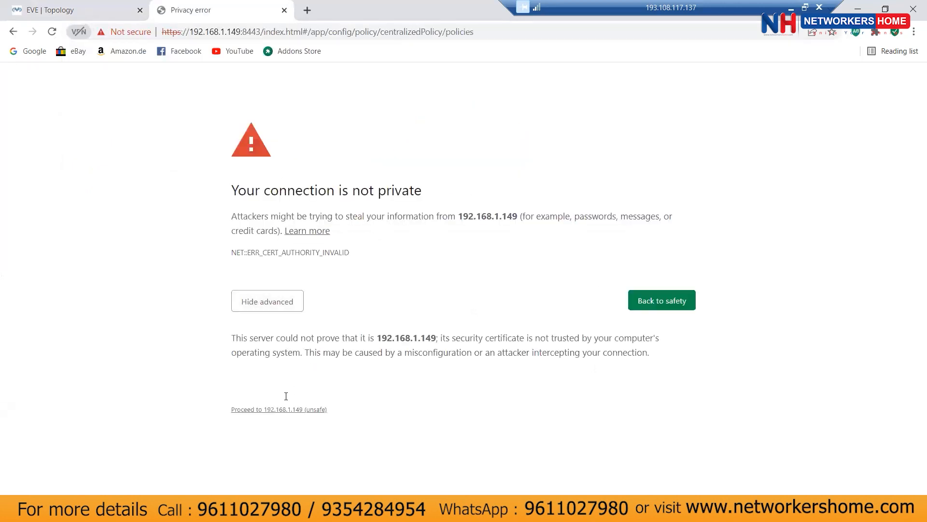
left_click(273, 414)
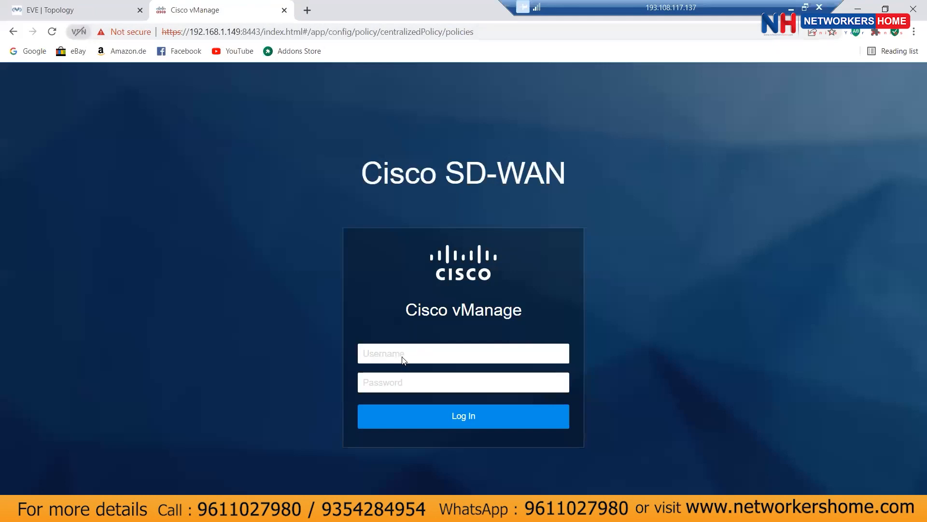
type("adminadmin")
key("Return")
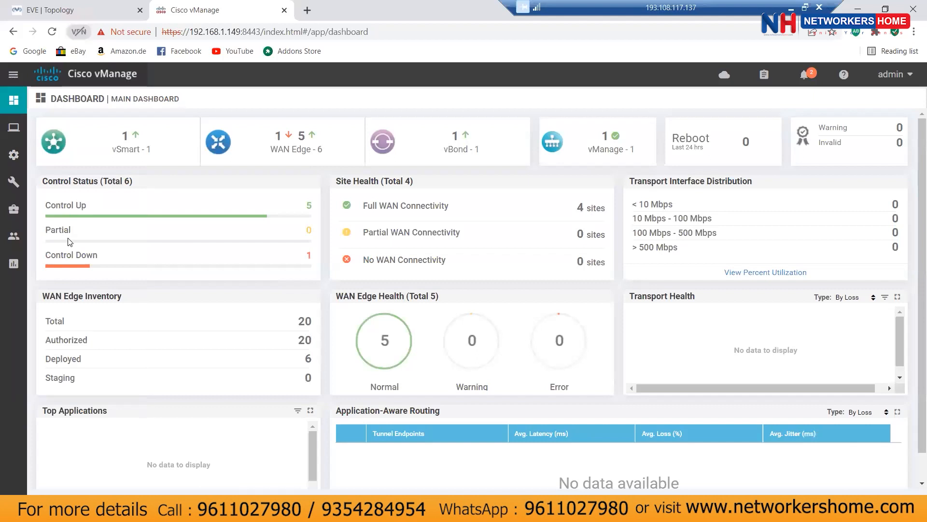
Step: Check the vedge16 device template's attached devices, finding vedge-16 at site 22, then return to EVE-NG
mouse_move(14, 161)
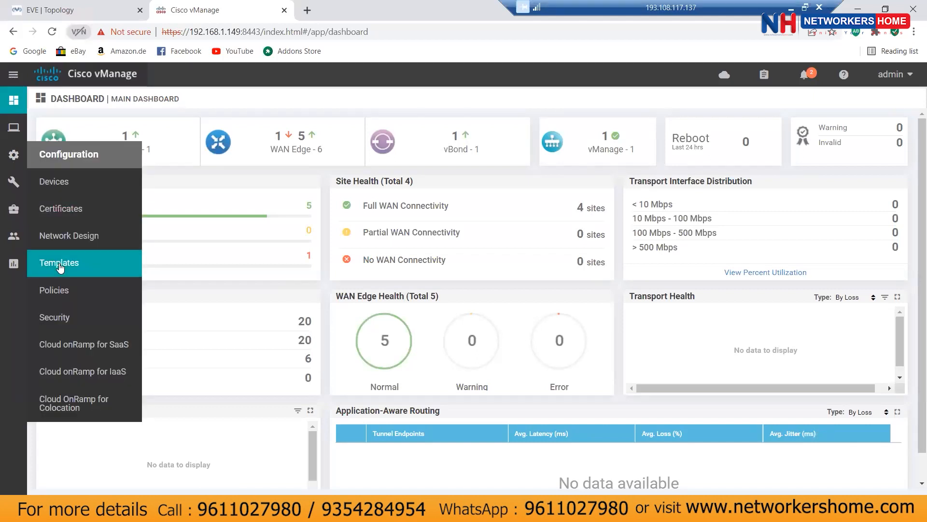
left_click(59, 263)
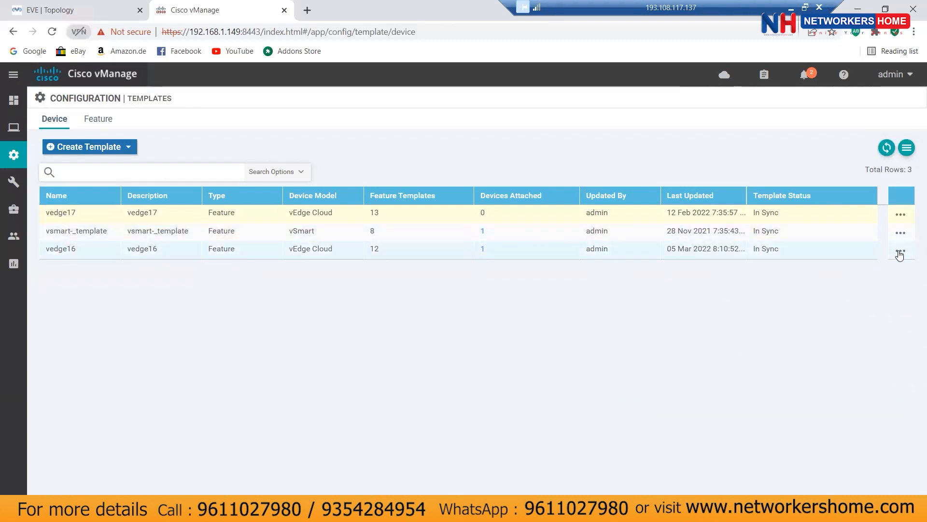
left_click(483, 249)
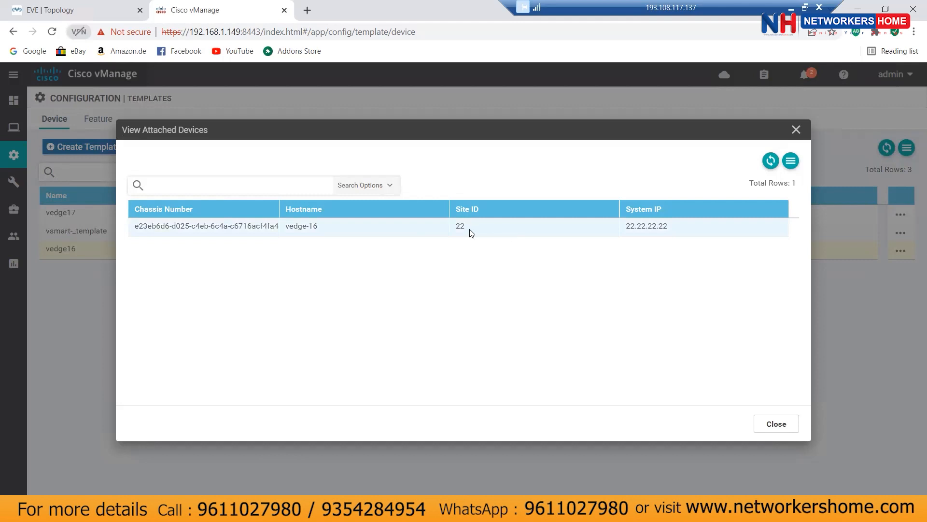
left_click(776, 425)
left_click(69, 12)
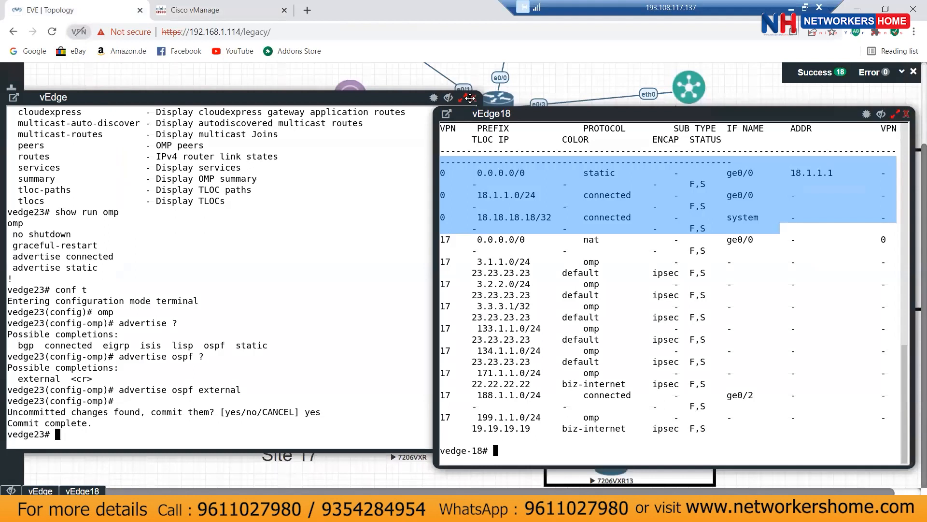
Step: Drag the vedge23 console down-right to uncover the Site 22 vEdge, then switch to vManage's templates
left_click_drag(297, 97, 594, 331)
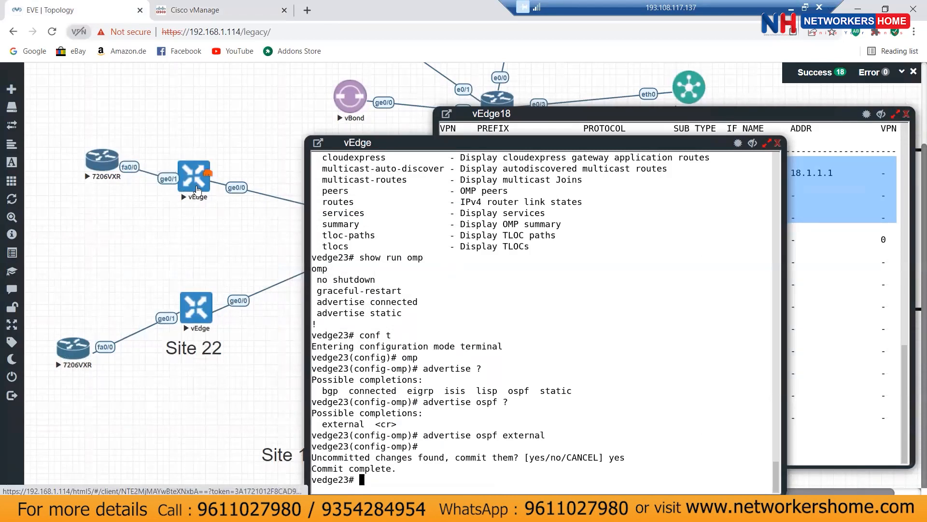
left_click(212, 10)
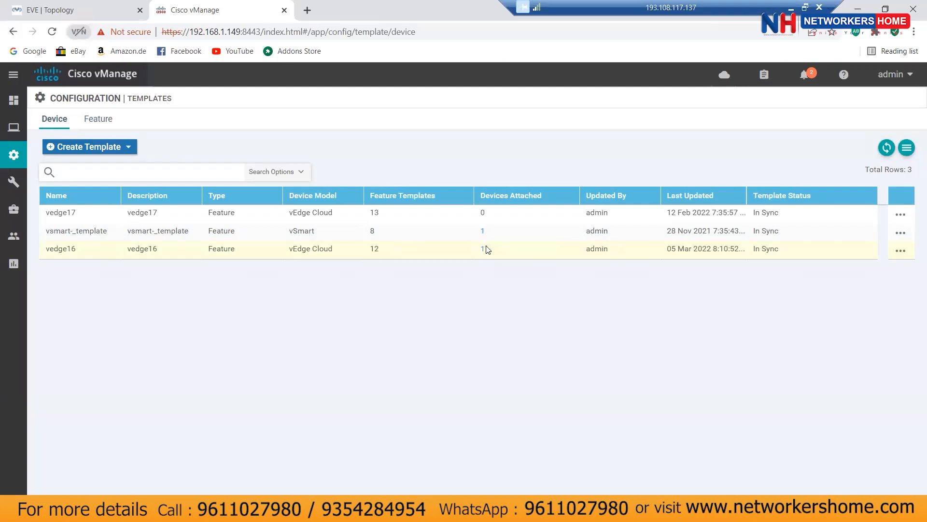
Step: Show the vedge16 template's action menu in vManage, then switch back to the EVE-NG topology tab
left_click(900, 251)
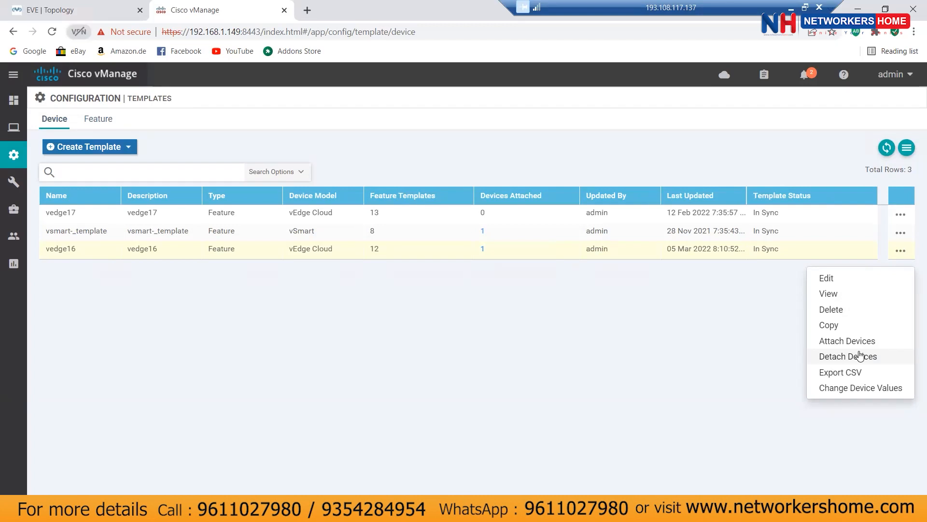
left_click(76, 11)
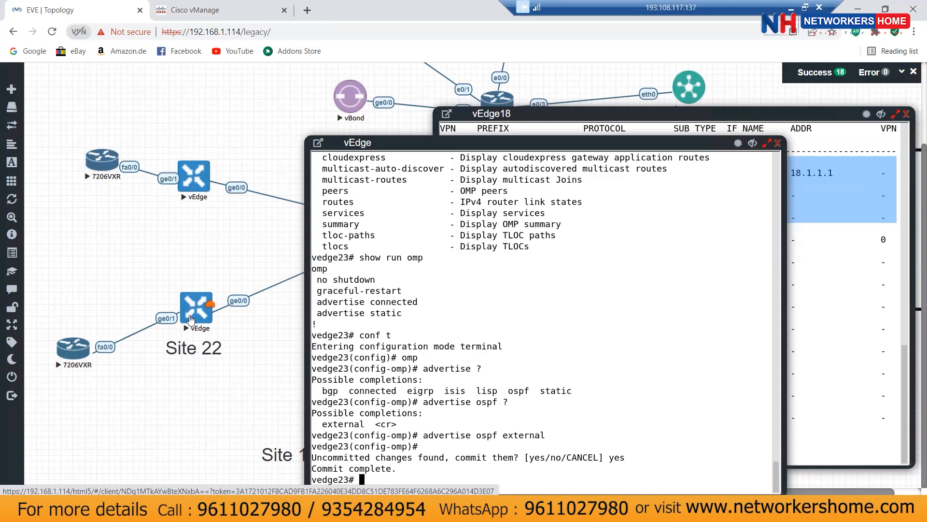
Step: On the Site 22 vEdge (vedge-16) console, enter configuration mode under VPN 0
left_click(191, 319)
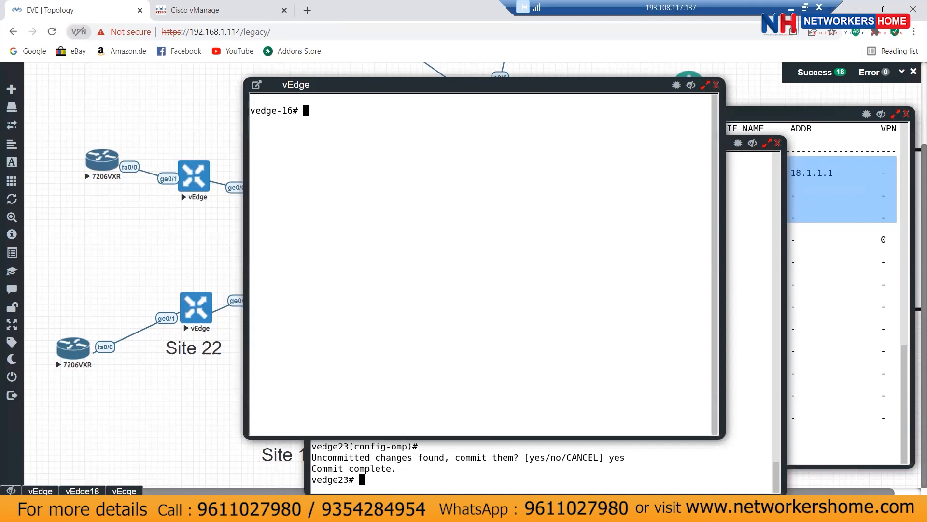
type("conf t")
key("Return")
type("vpn 0")
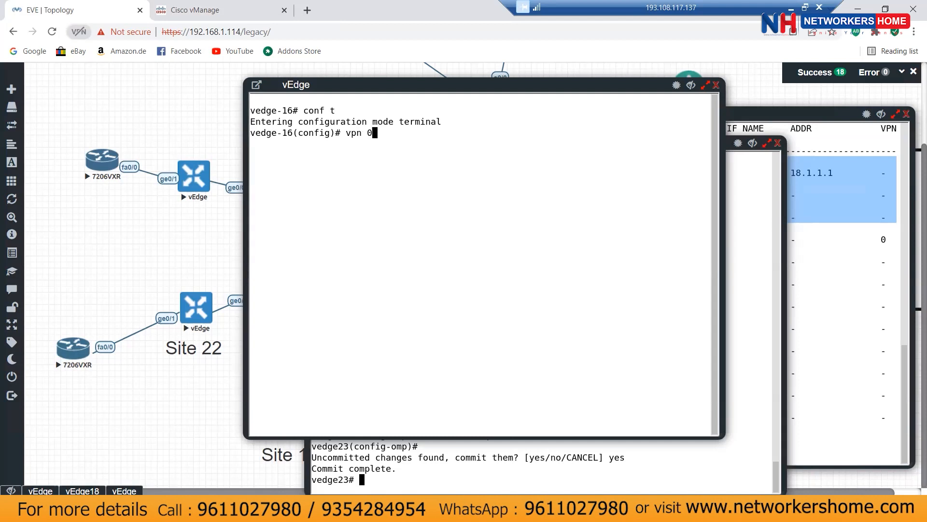
key("Return")
Step: Work out the interface command syntax and enter interface ge0/0 configuration
type("interface")
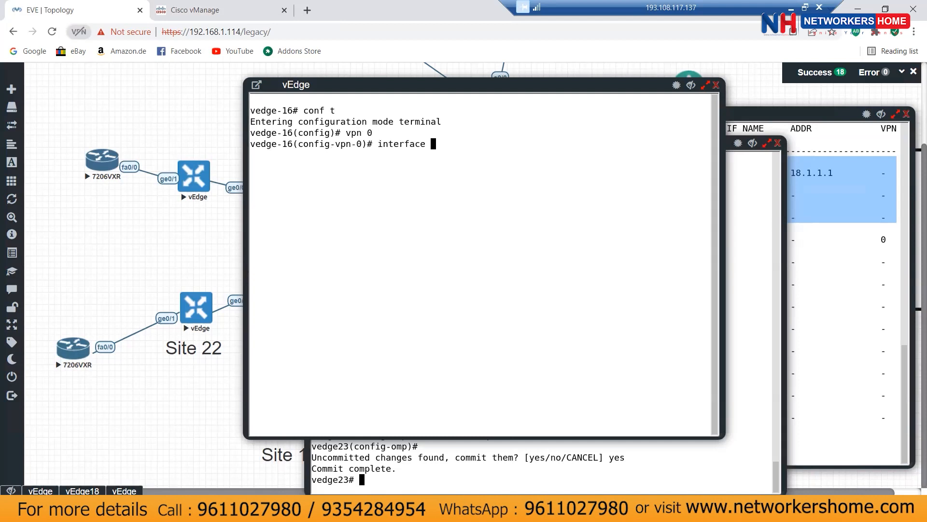
key("Return")
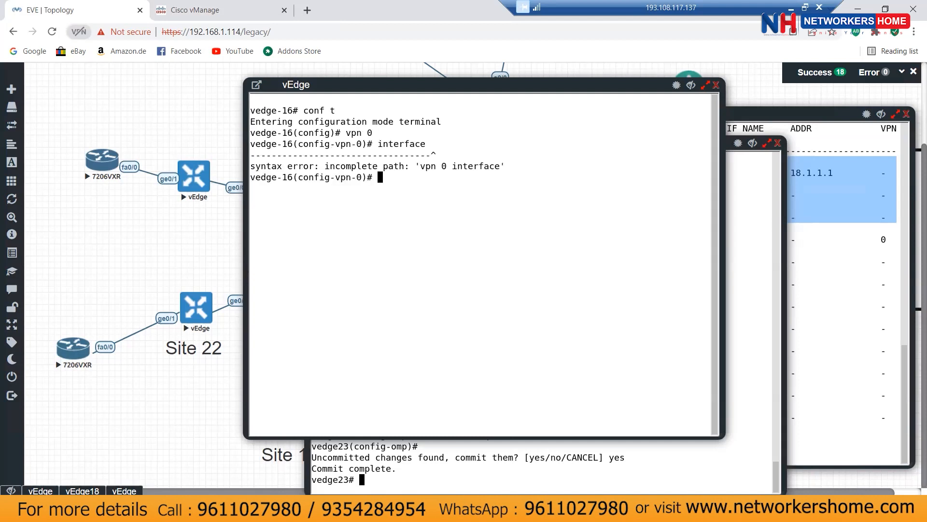
type("g")
key("space")
key("Up")
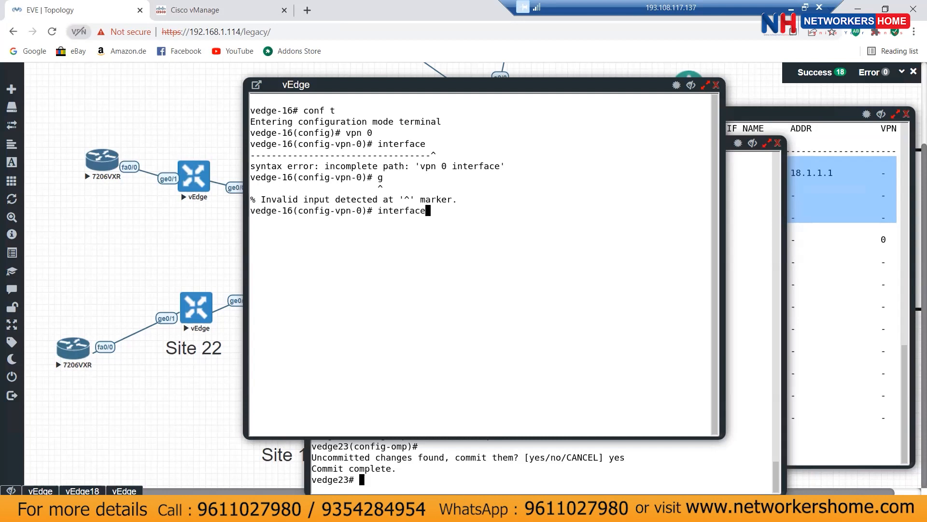
type("in")
key("space")
type("g")
key("space")
key("BackSpace")
key("BackSpace")
key("BackSpace")
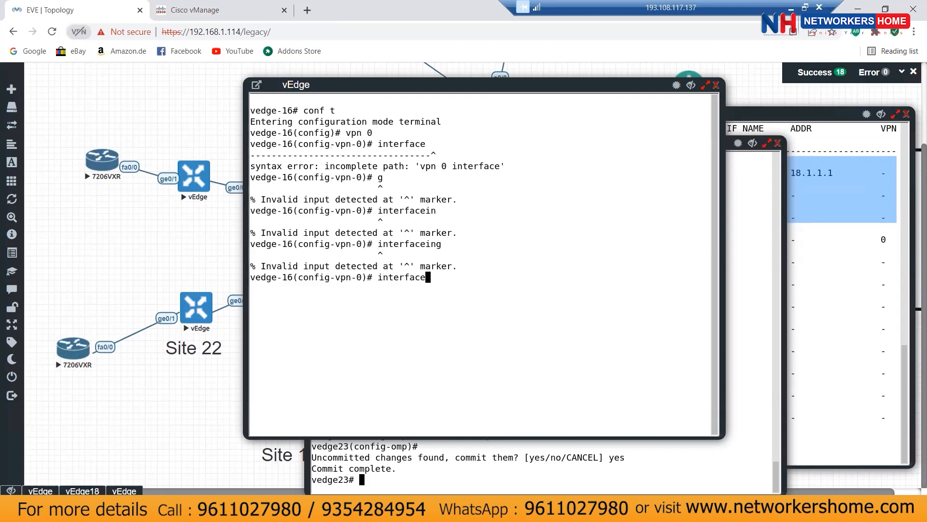
type("ge0/0")
key("Return")
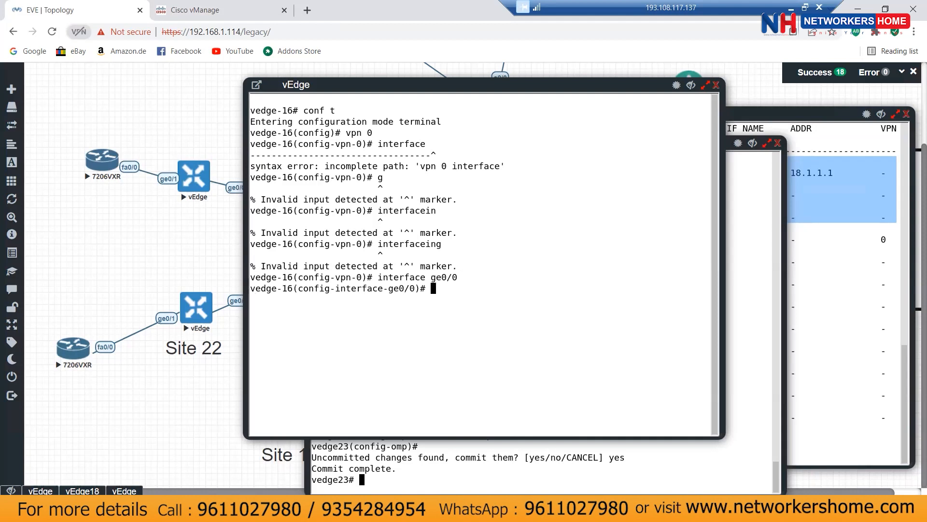
Step: Exit configuration mode, then re-enter conf t and VPN 0
key("ctrl+z")
type("yes")
key("BackSpace")
key("BackSpace")
key("BackSpace")
type("conf t")
key("Return")
type("vpn ")
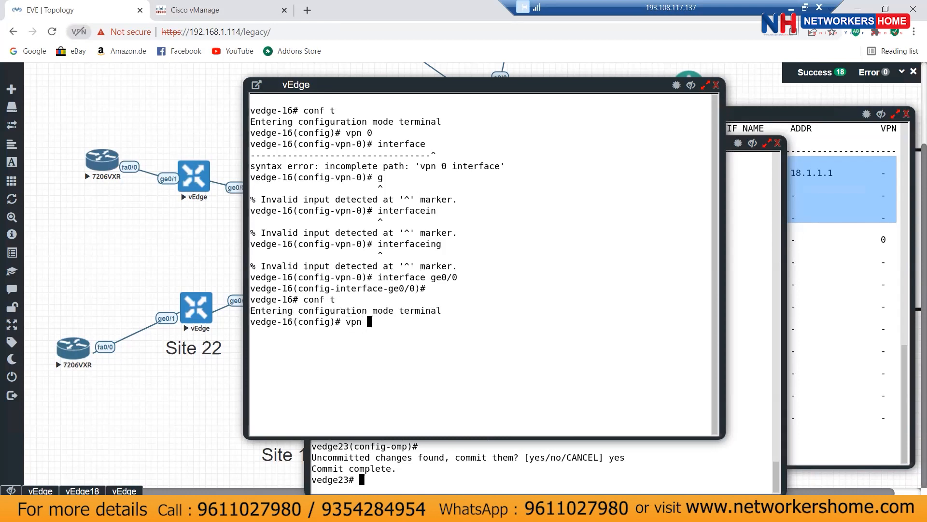
type("0")
key("Return")
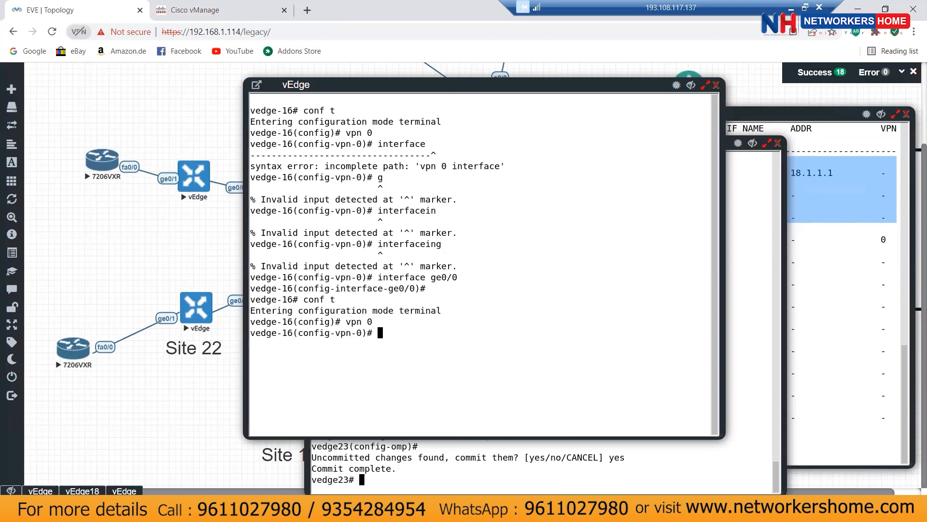
Step: Enter interface ge0/0 again, using Tab to complete the interface keyword
type("ing")
key("Return")
key("BackSpace")
type("t")
key("Tab")
type("ge0/0")
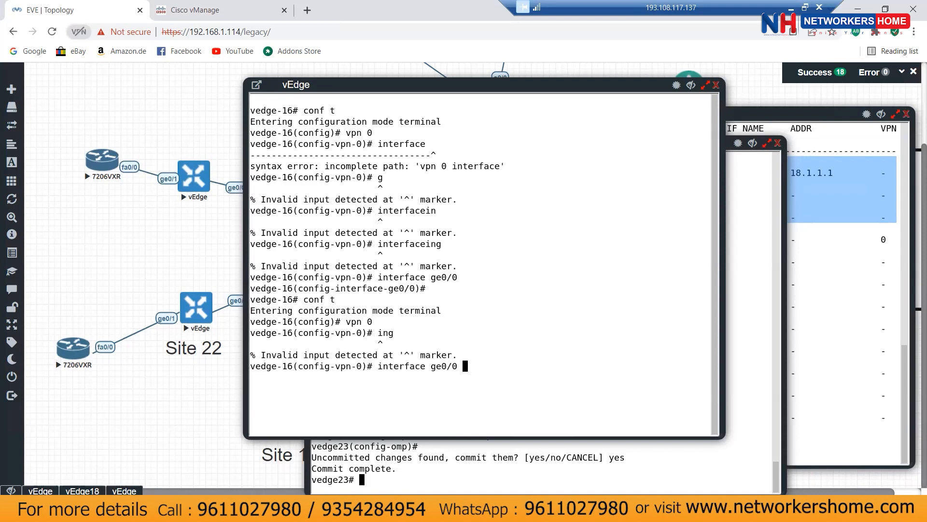
key("Return")
Step: Toggle ge0/0 with shut, no shut, shut, then exit and answer yes to commit
type("shut")
key("Return")
type("no shut")
key("Return")
type("shut")
key("Return")
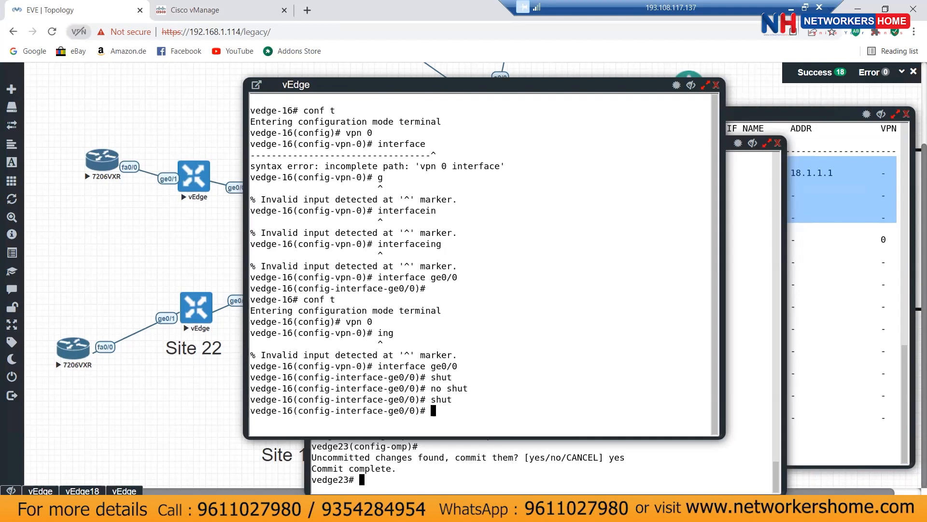
key("ctrl+z")
type("yes")
key("Return")
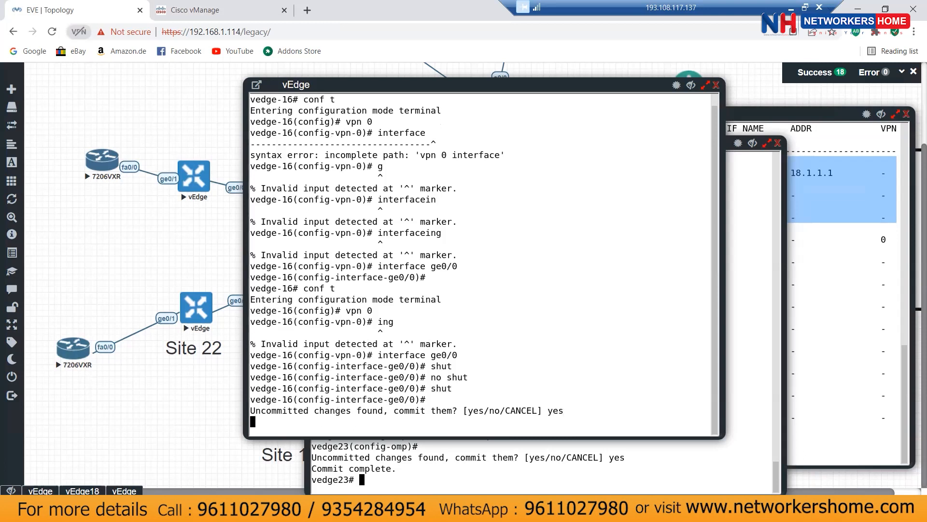
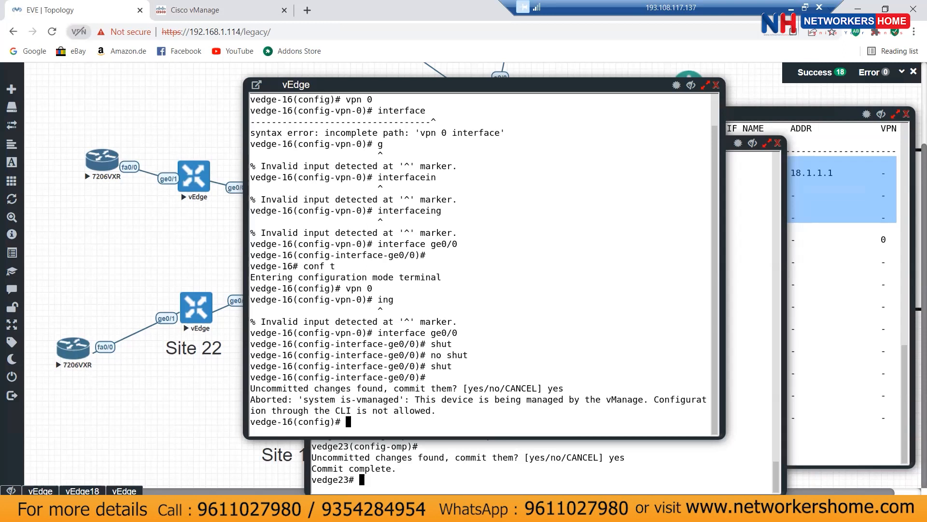
Step: Leave vedge-16's configuration mode, answering 'no' so the pending interface changes are not committed
key("ctrl+z")
type("show")
key("BackSpace")
key("BackSpace")
key("BackSpace")
key("BackSpace")
key("BackSpace")
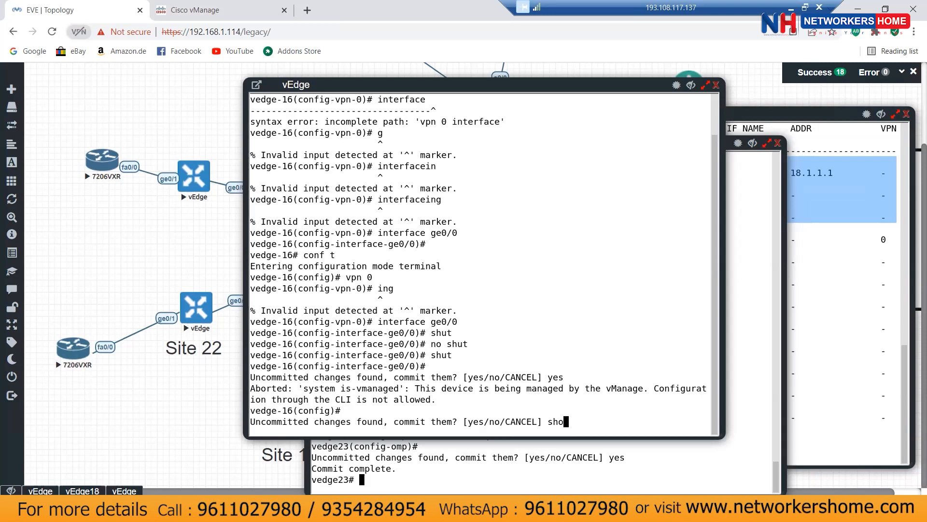
type("no")
key("Return")
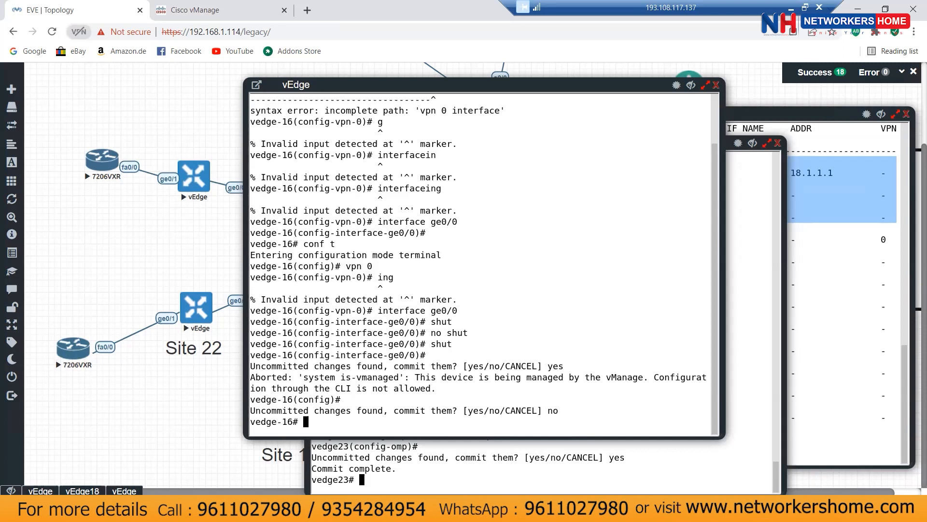
Step: Run 'show system stat' on vedge-16 and recall the command from history
type("show system stat")
key("Return")
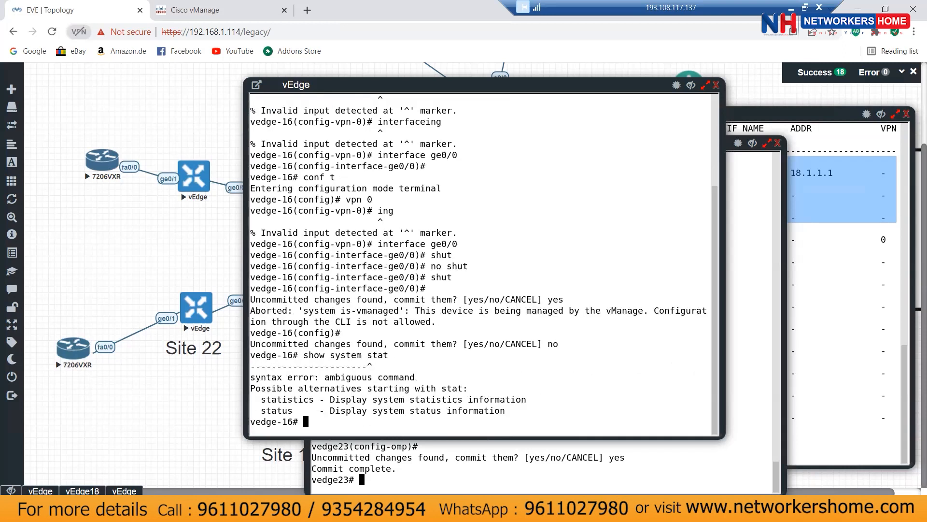
key("Up")
Step: Run 'show system status', page to the end, and highlight the 'vManaged: true' line
type("us")
key("Return")
key("space")
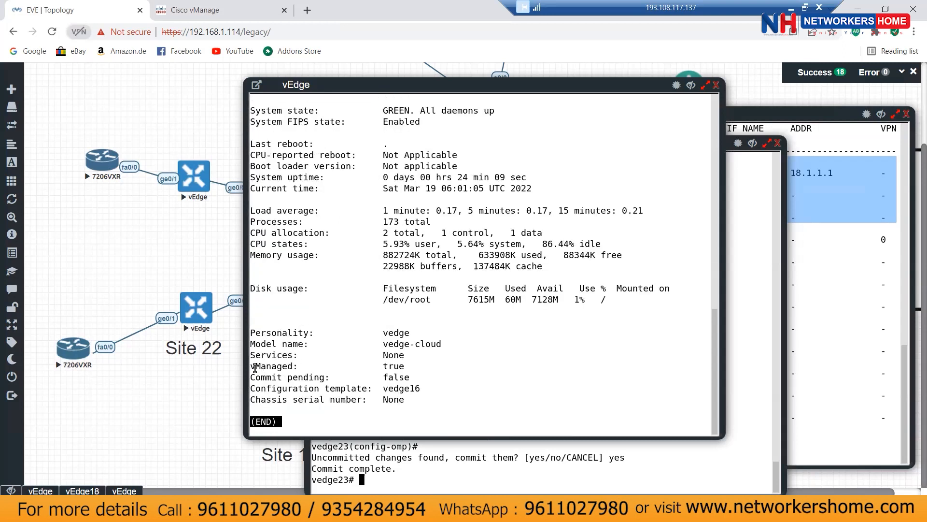
left_click_drag(250, 365, 403, 367)
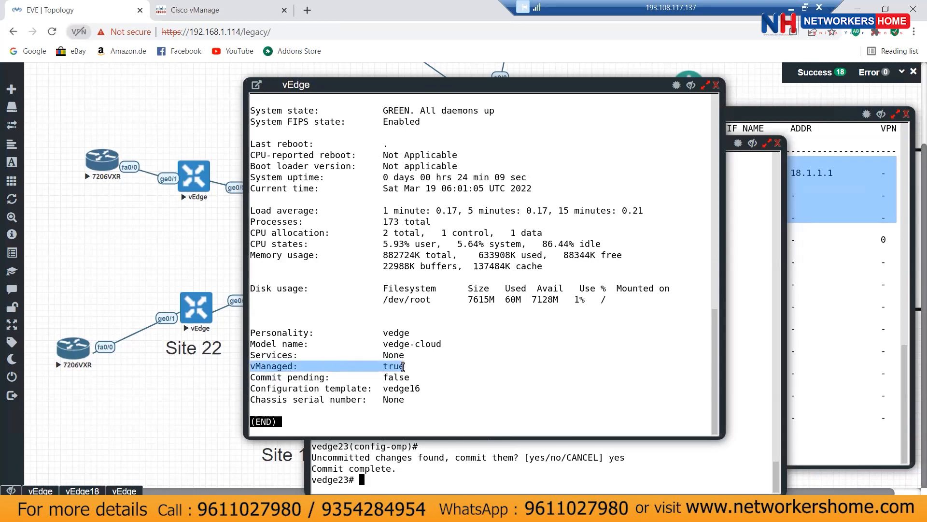
key("q")
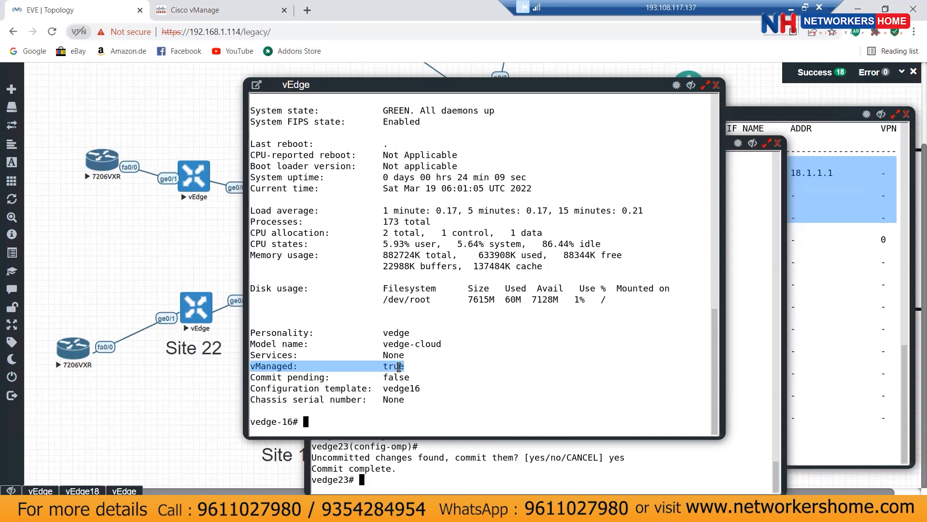
Step: Highlight the earlier message saying the device is managed by vManage, then return to vManage
left_click(399, 367)
scroll(399, 367, "up", 6)
scroll(399, 367, "up", 2)
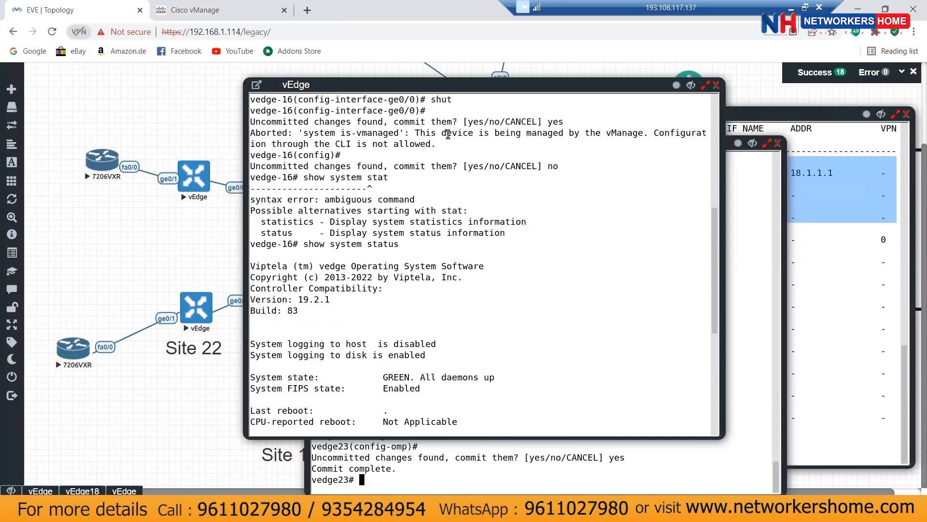
left_click_drag(462, 134, 494, 155)
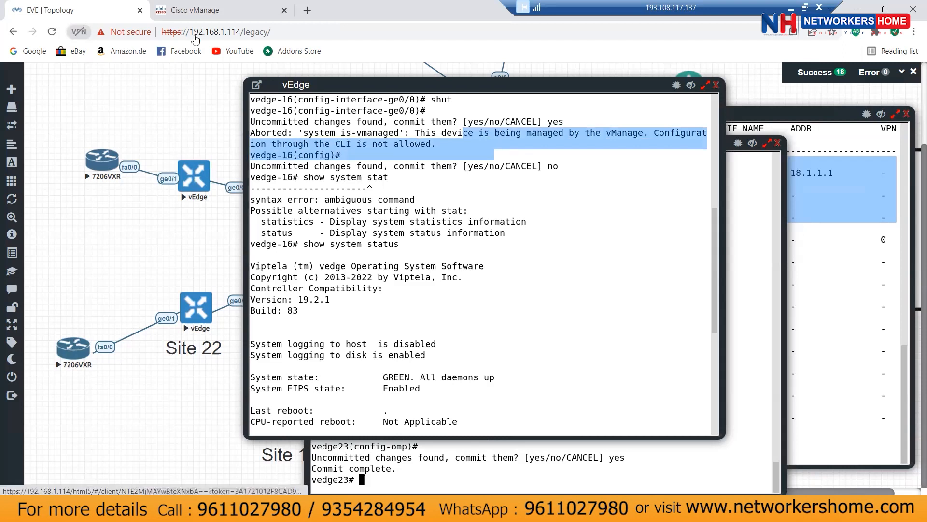
left_click(195, 11)
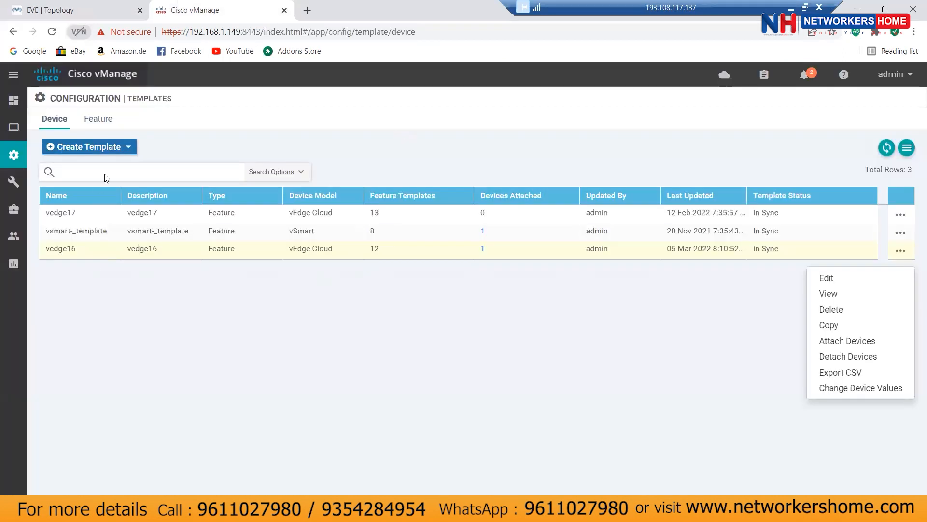
Step: Start a new device template from feature templates for the vEdge Cloud model
left_click(125, 147)
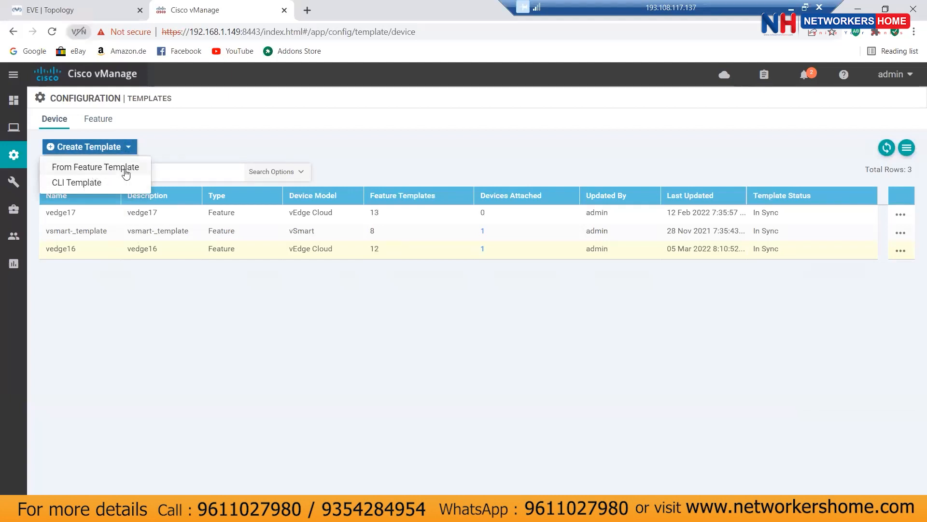
left_click(126, 172)
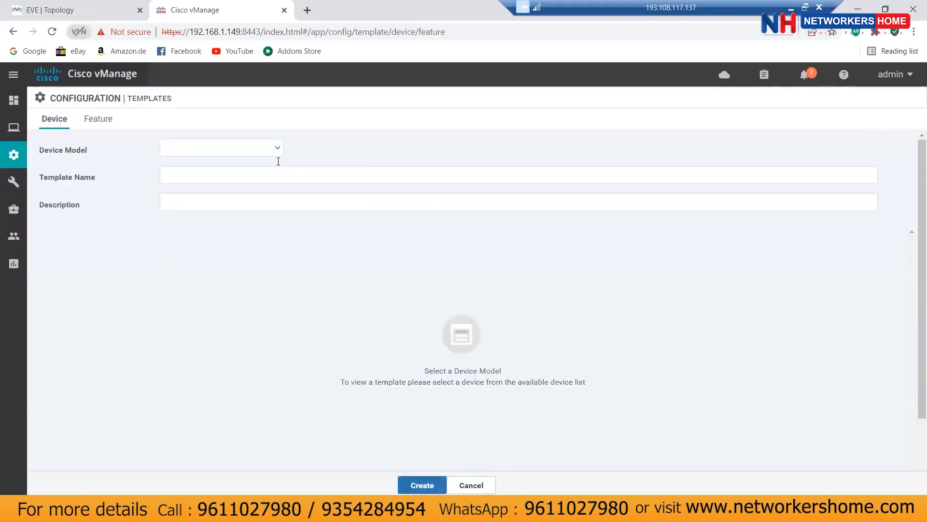
left_click(277, 150)
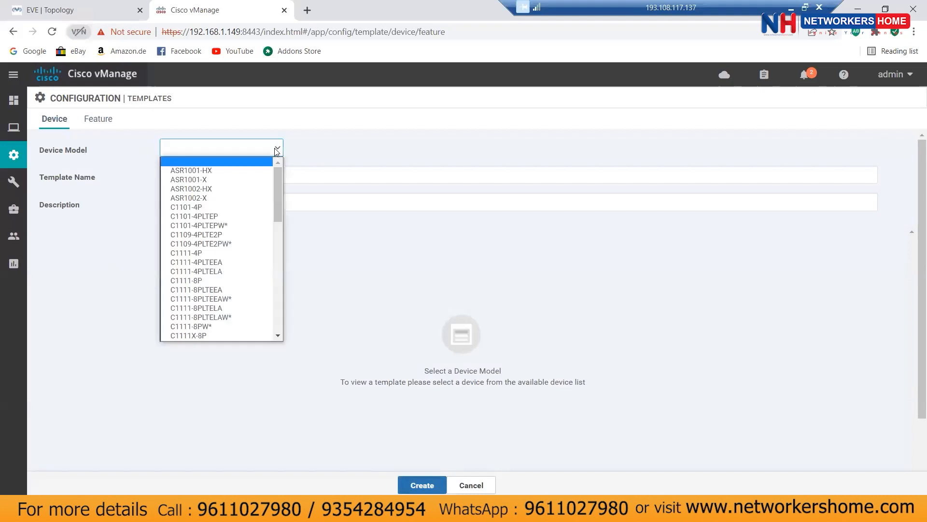
scroll(258, 319, "down", 10)
left_click(259, 321)
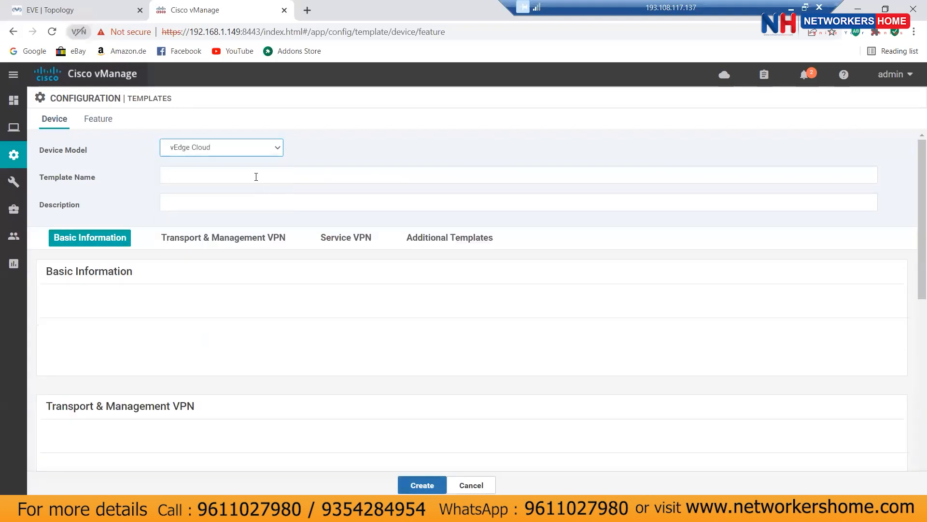
Step: Name the device template vedge23-system and use the same text as its description
left_click(303, 177)
type("vedge23")
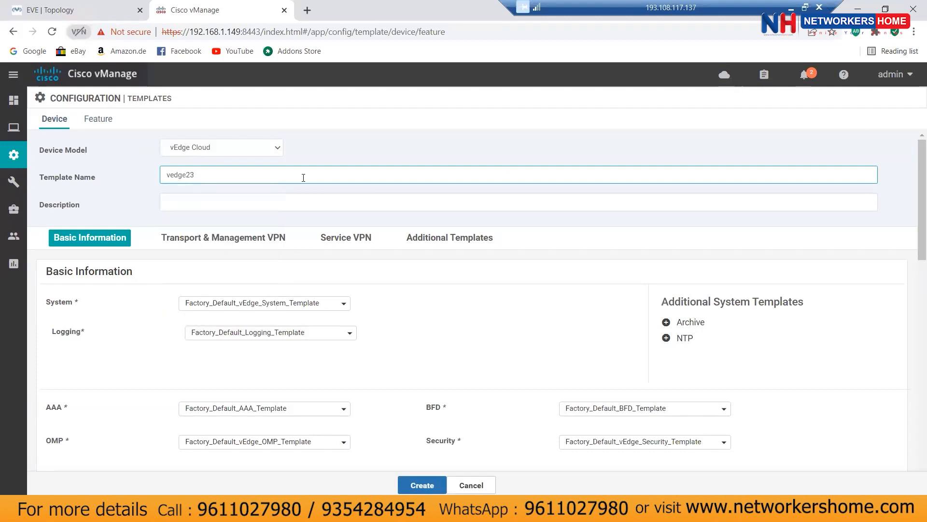
type("-system")
left_click_drag(303, 177, 132, 184)
key("ctrl+c")
right_click(195, 177)
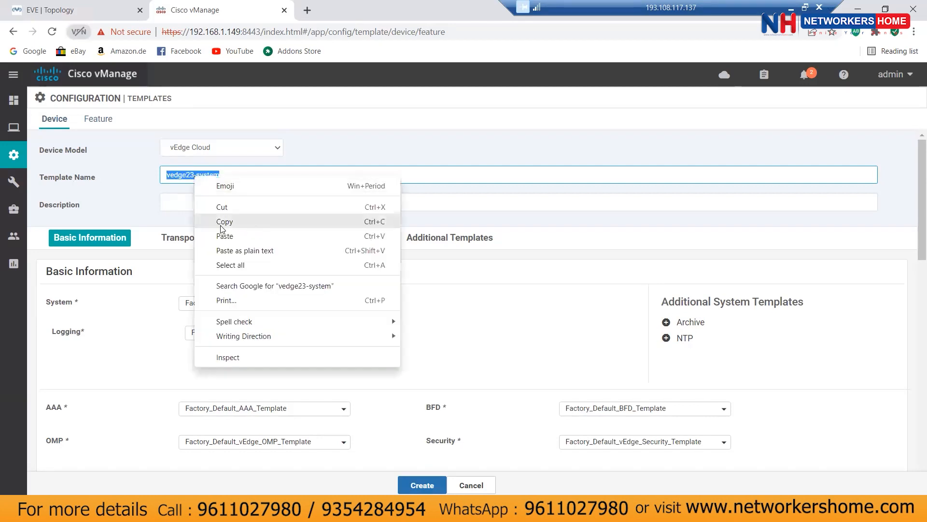
left_click(251, 221)
left_click(204, 202)
key("ctrl+v")
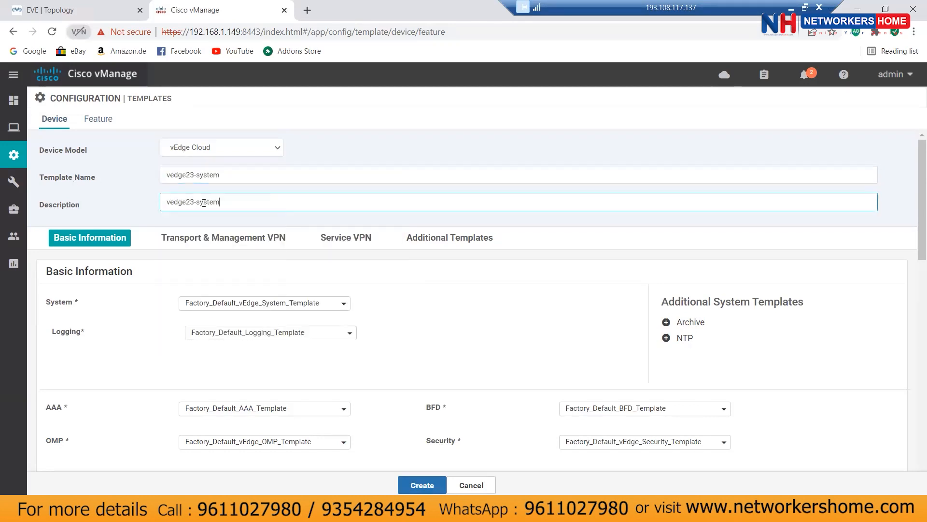
Step: Begin creating a new VPN 0 feature template from the VPN 0 dropdown
scroll(439, 294, "down", 1)
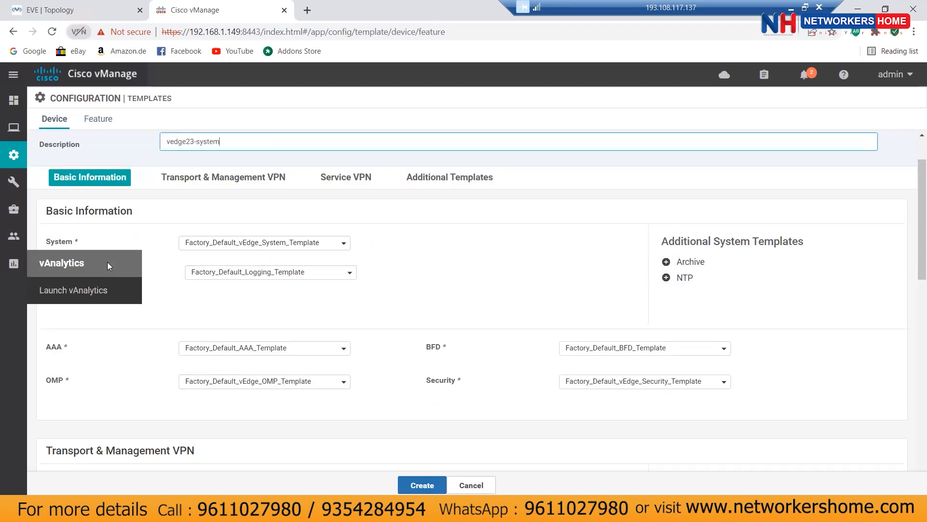
scroll(480, 280, "down", 3)
scroll(478, 280, "down", 2)
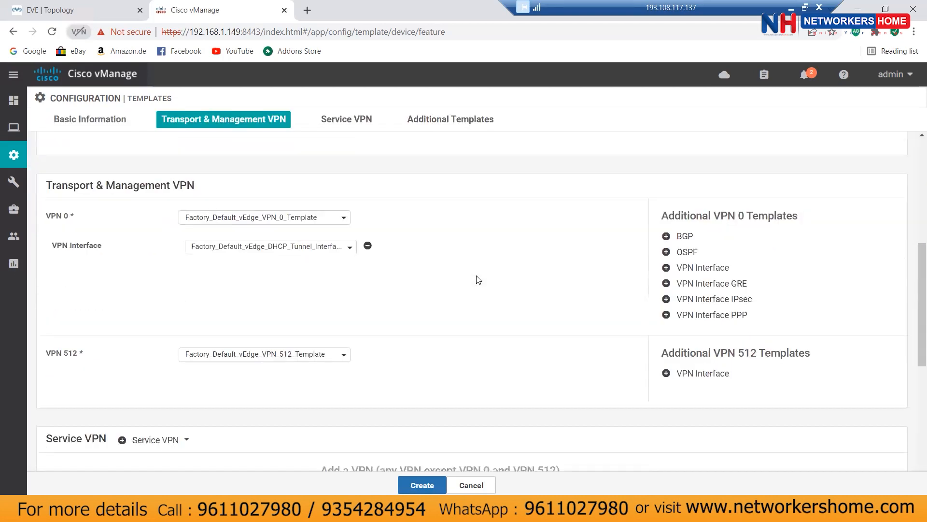
left_click(305, 220)
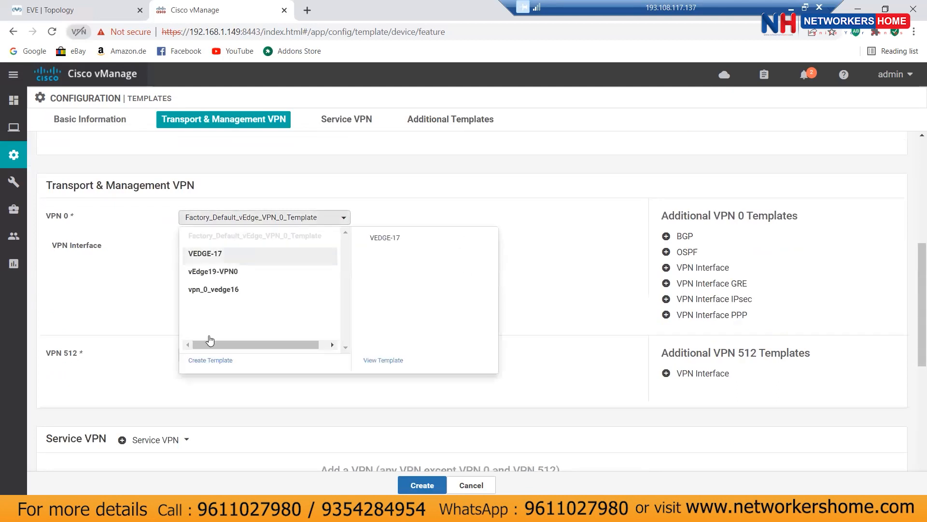
left_click(209, 360)
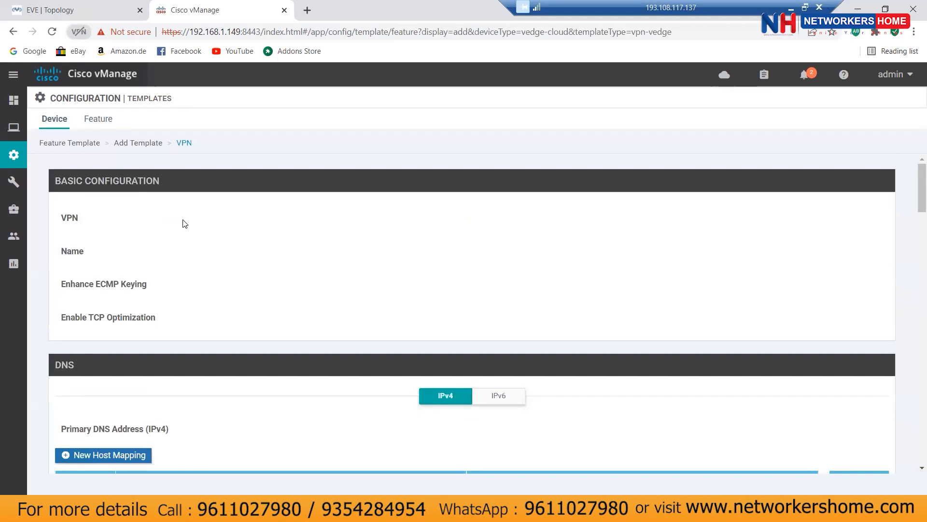
Step: Name the VPN feature template vedge23-vpn-0 and use it as the description too
left_click(223, 199)
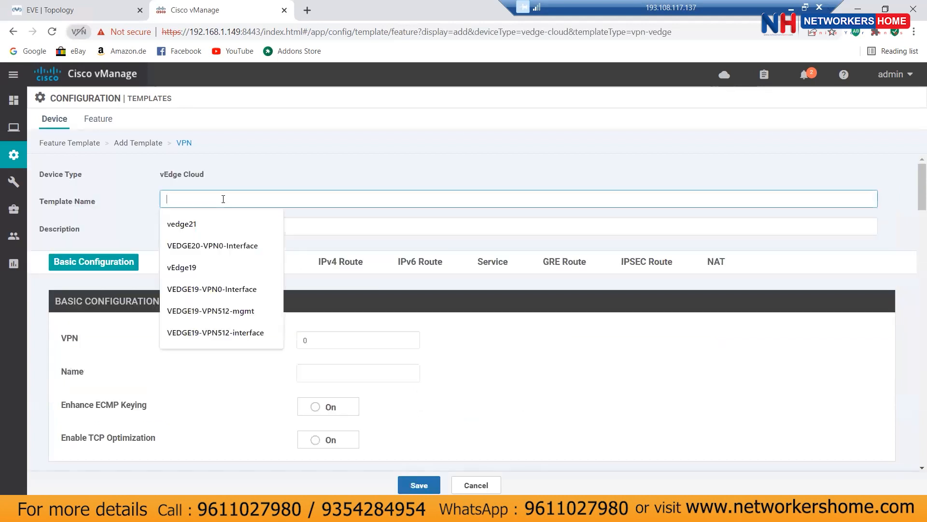
key("ctrl+v")
key("BackSpace")
key("BackSpace")
key("BackSpace")
key("BackSpace")
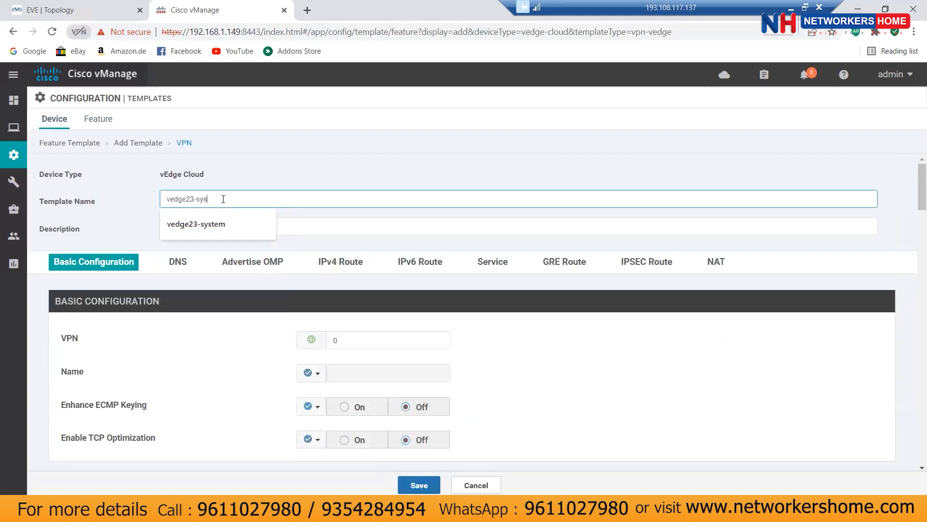
key("BackSpace")
type("v")
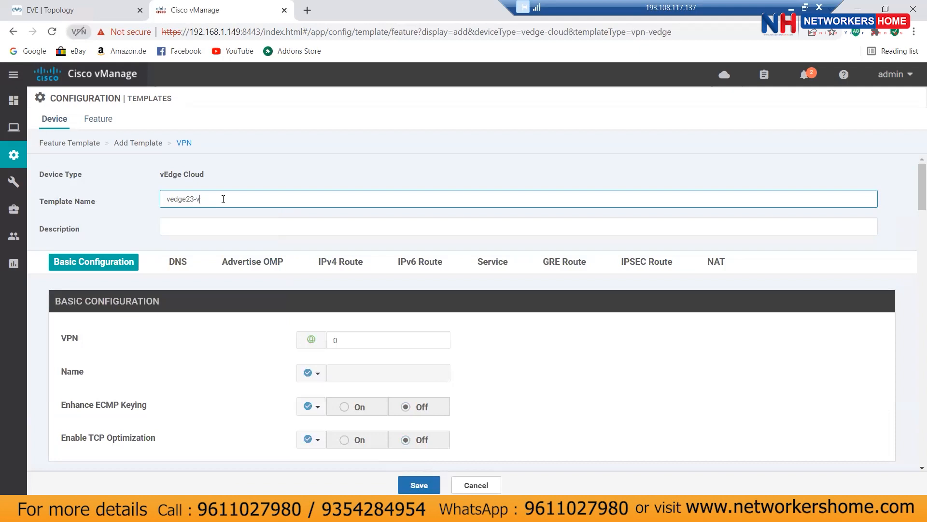
type("pn-0")
key("ctrl+a")
right_click(182, 203)
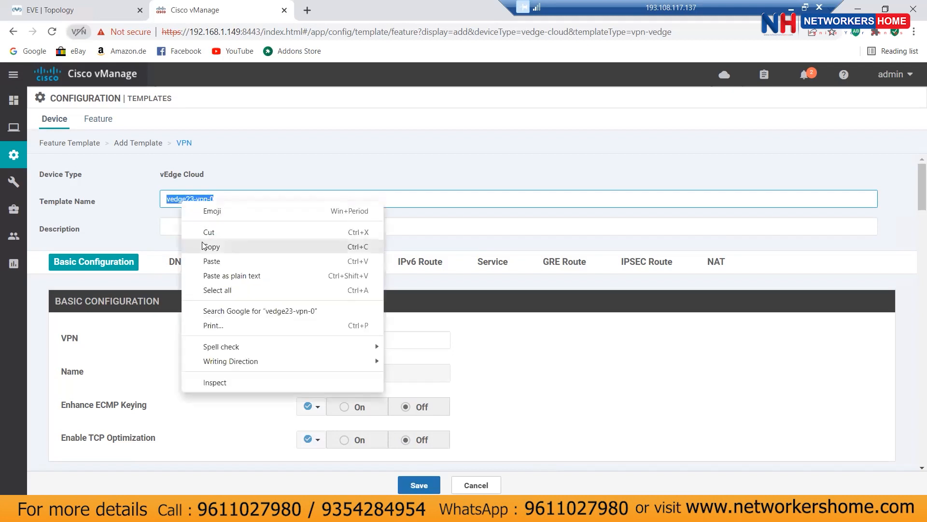
left_click(202, 247)
left_click(184, 227)
key("ctrl+v")
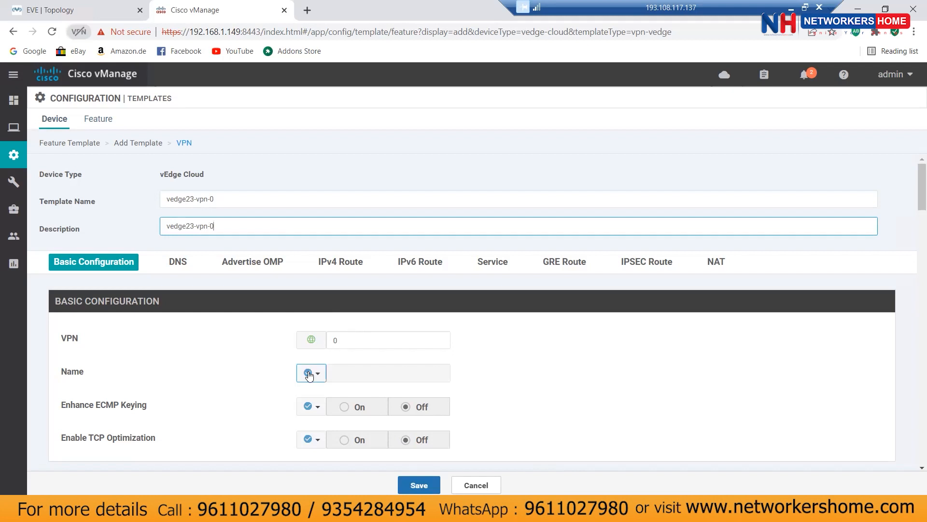
Step: Turn on OMP advertisement of OSPF External routes
scroll(551, 373, "down", 4)
scroll(552, 373, "down", 2)
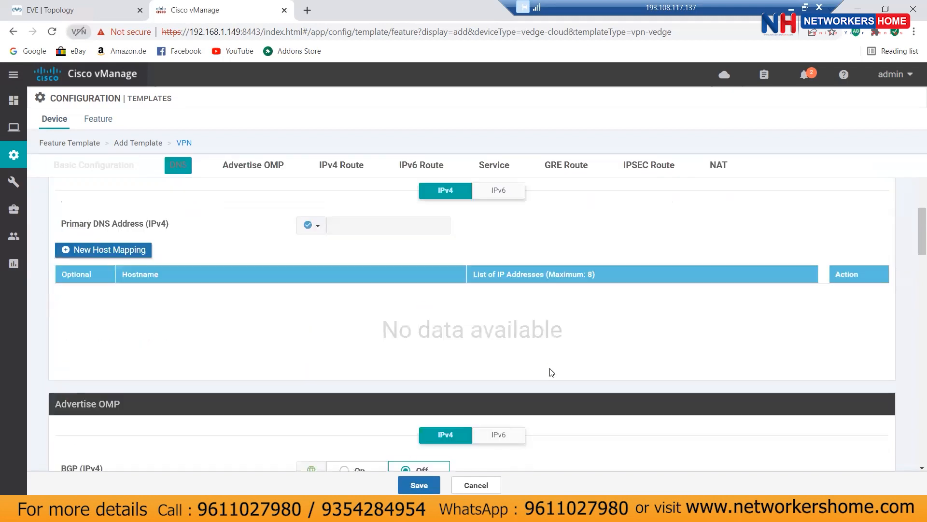
scroll(552, 372, "down", 5)
scroll(552, 373, "up", 4)
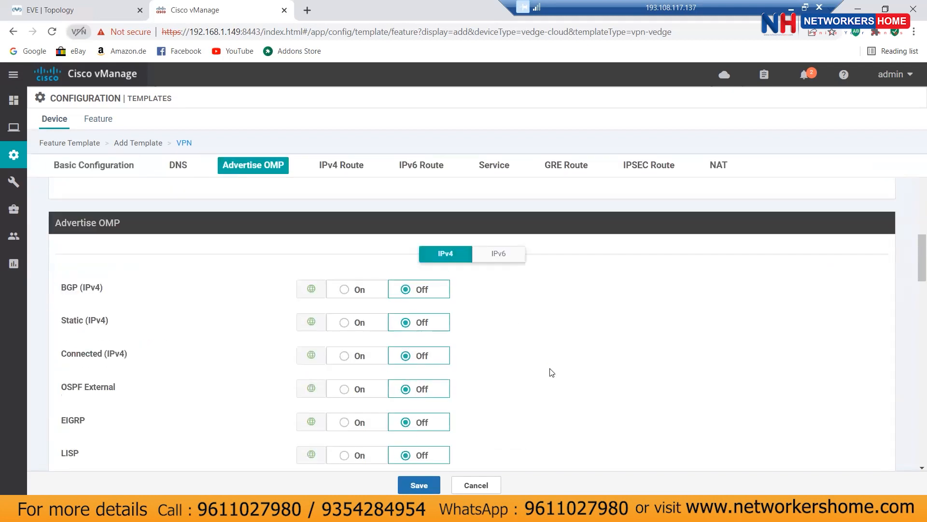
scroll(552, 373, "down", 2)
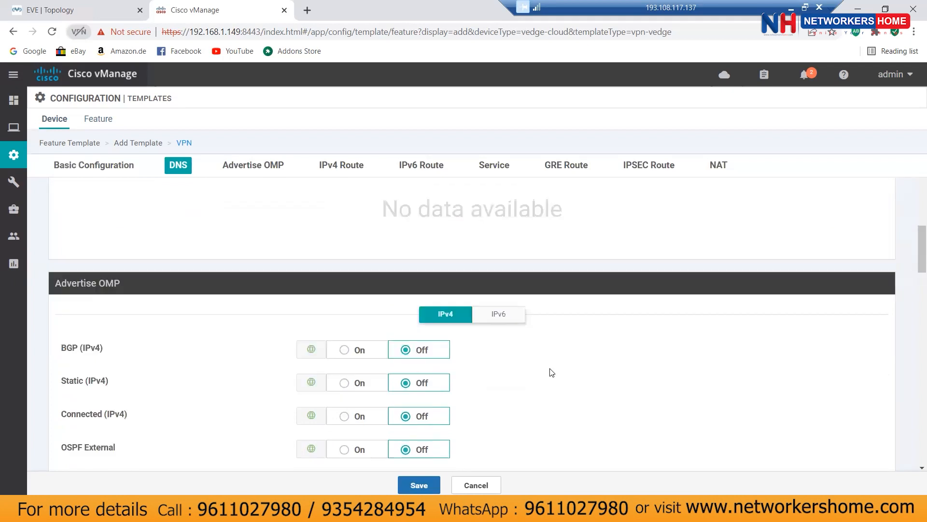
left_click(344, 392)
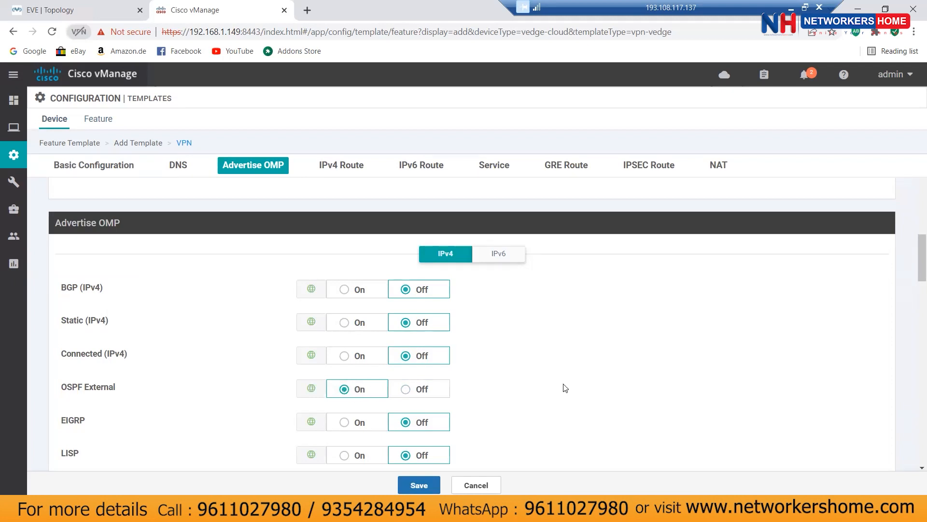
Step: Jump to the still-empty IPv4 Route section of the template
scroll(563, 385, "up", 3)
scroll(563, 385, "up", 2)
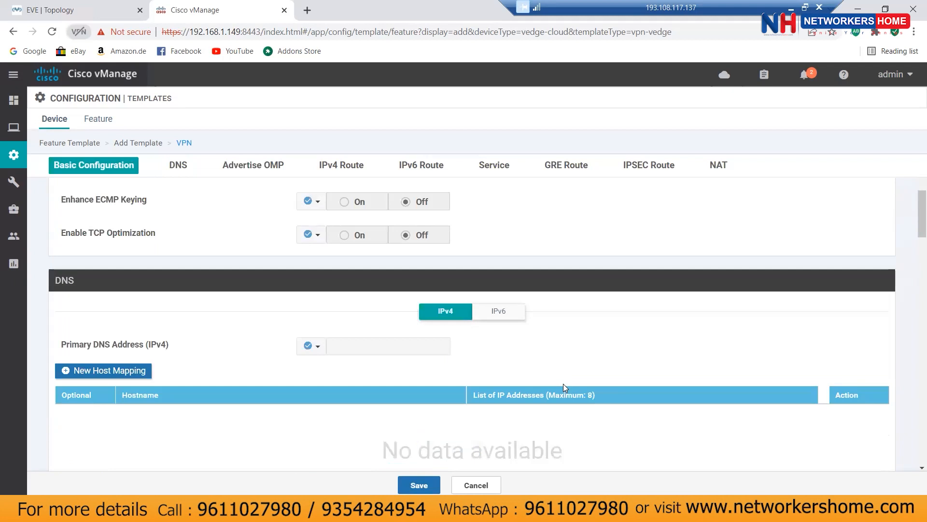
scroll(563, 385, "up", 3)
scroll(565, 384, "up", 1)
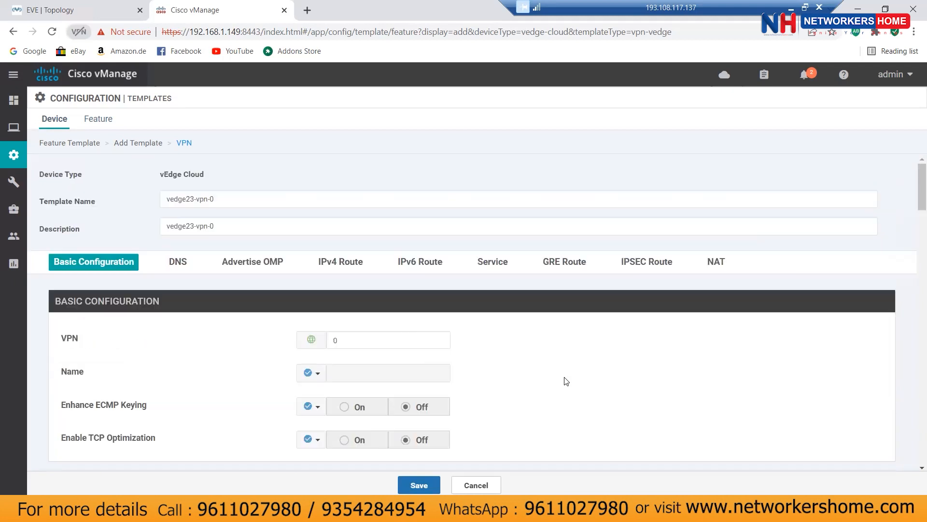
left_click(349, 264)
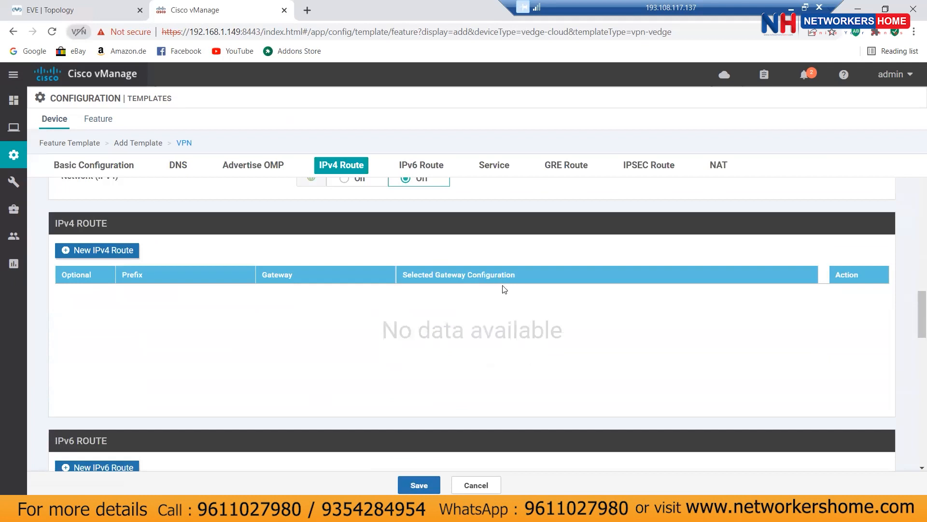
scroll(503, 289, "up", 1)
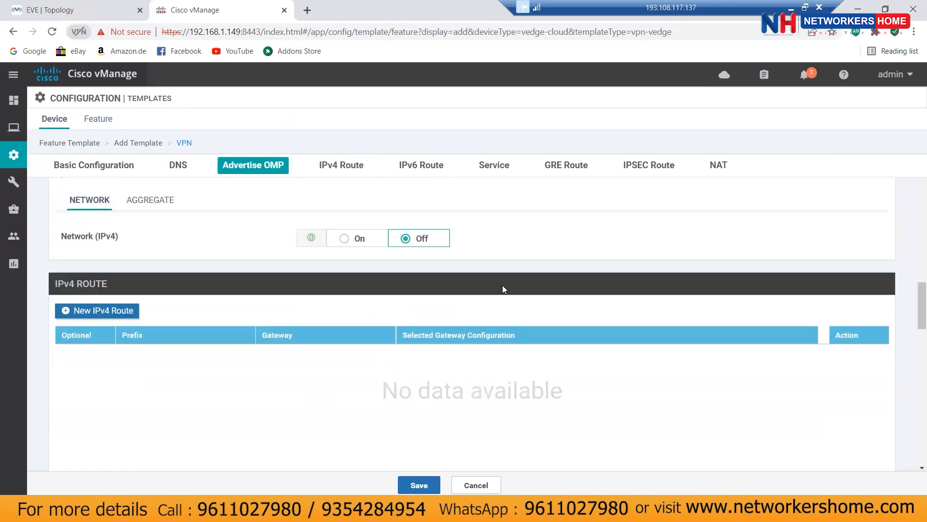
Step: Start a new IPv4 route with prefix 0.0.0.0/0 and an empty next-hop row, then check EVE-NG
left_click(94, 312)
left_click(363, 296)
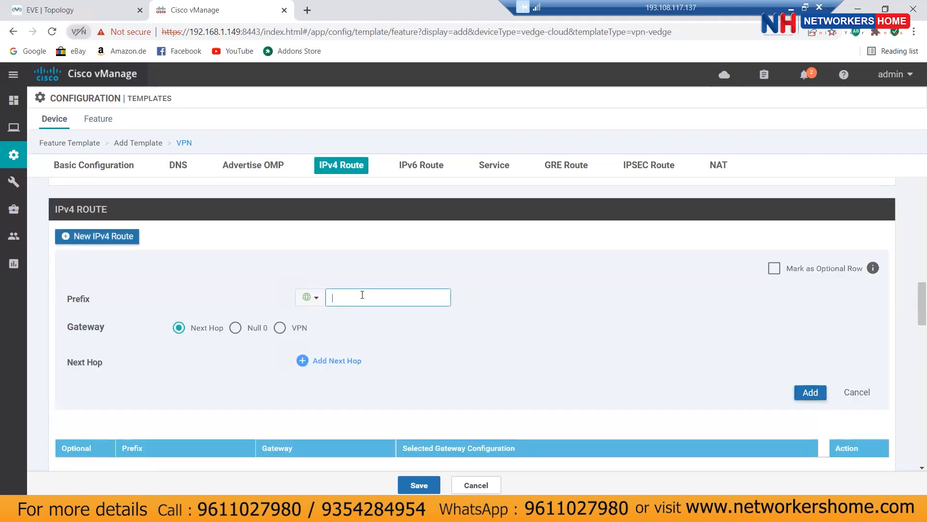
type("0.0.0.0/0")
left_click(329, 360)
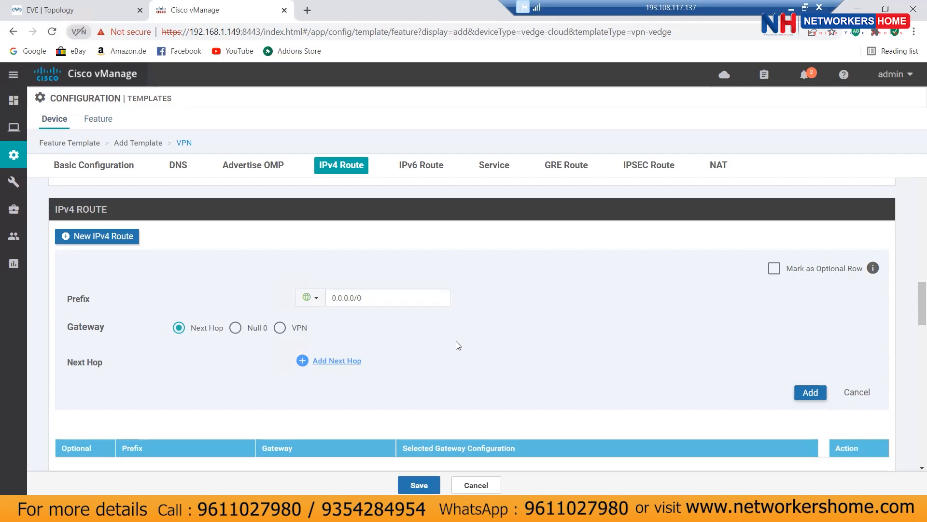
left_click(452, 337)
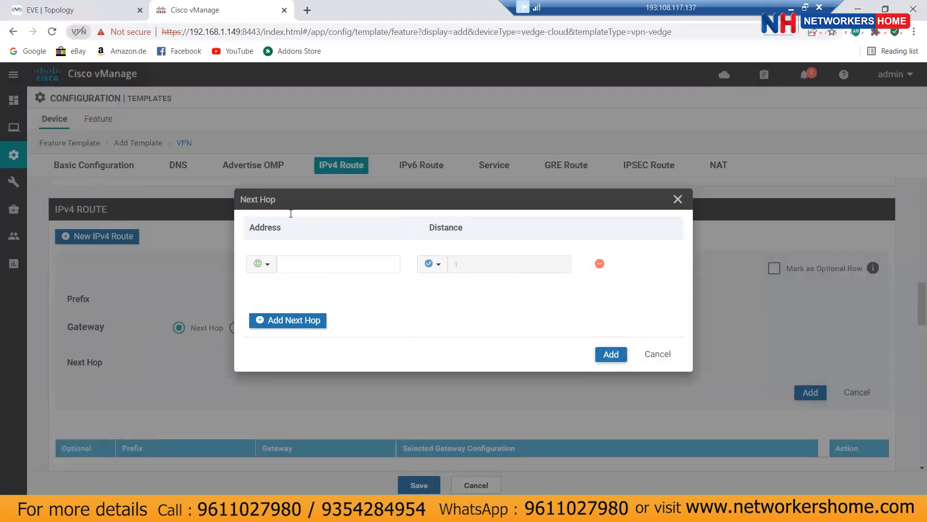
left_click(59, 12)
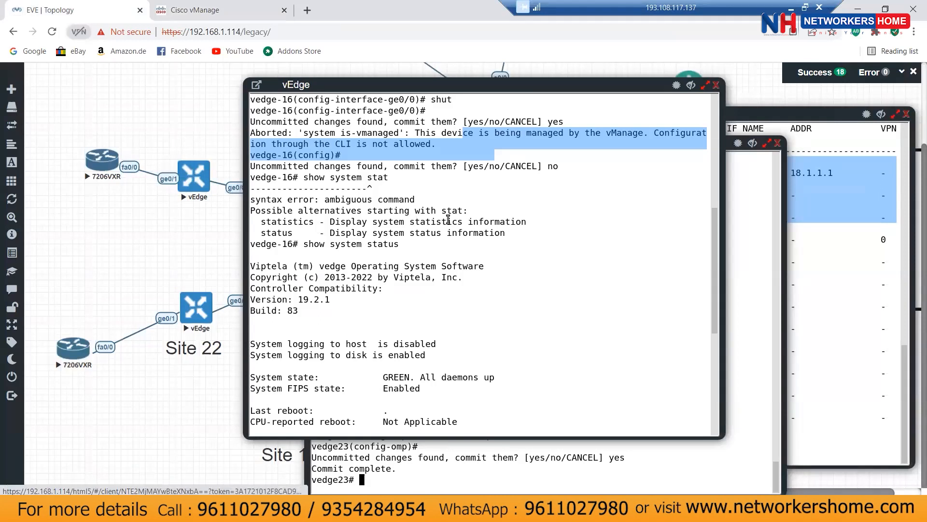
Step: Run 'show ip route' on vedge23 and select the default route's next hop 123.1.1.1
key("Return")
key("Return")
key("Return")
key("Return")
key("Return")
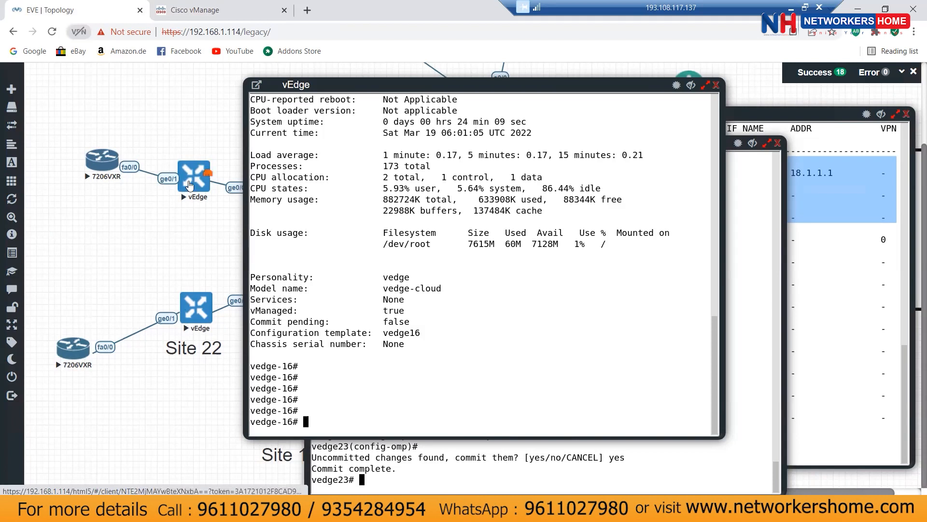
left_click(196, 307)
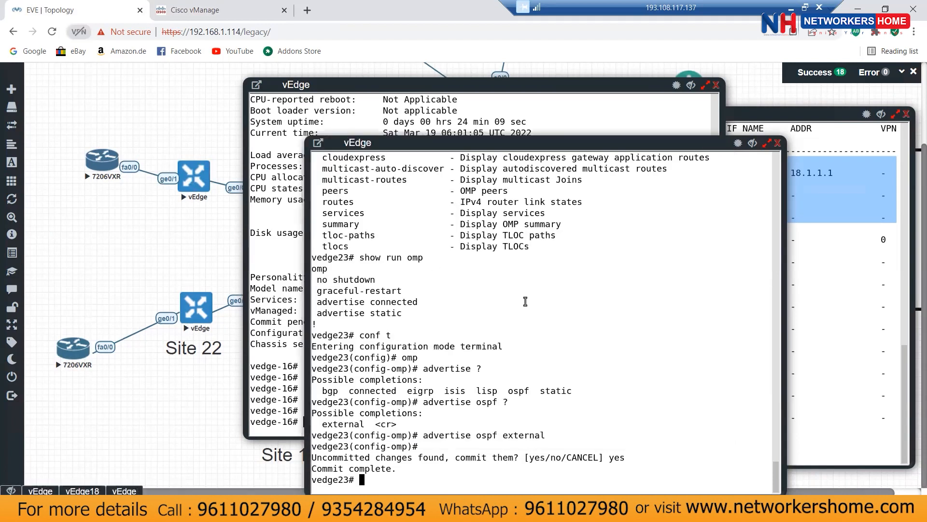
key("Return")
key("Return")
key("Return")
type("show ip route")
key("Return")
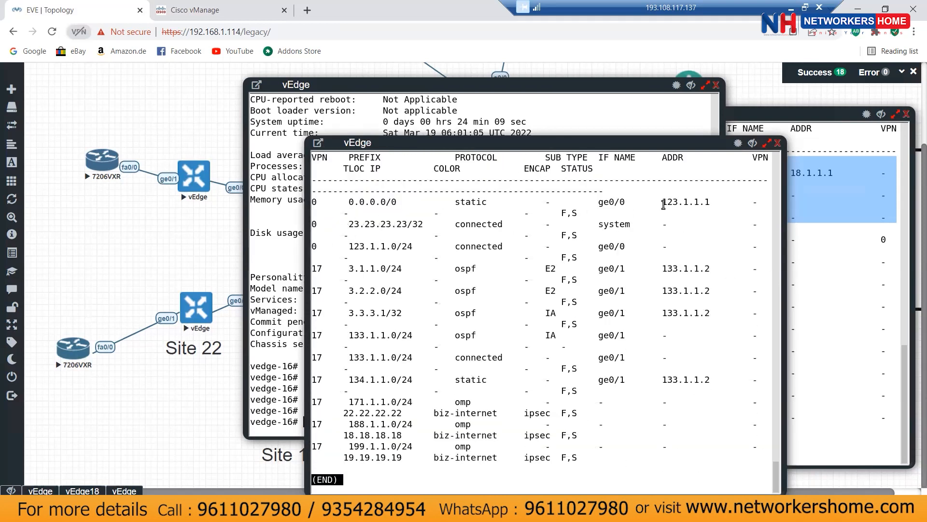
left_click_drag(663, 204, 710, 201)
Step: Enter 123.1.1.1 as the default route's next-hop address and add it
left_click(208, 10)
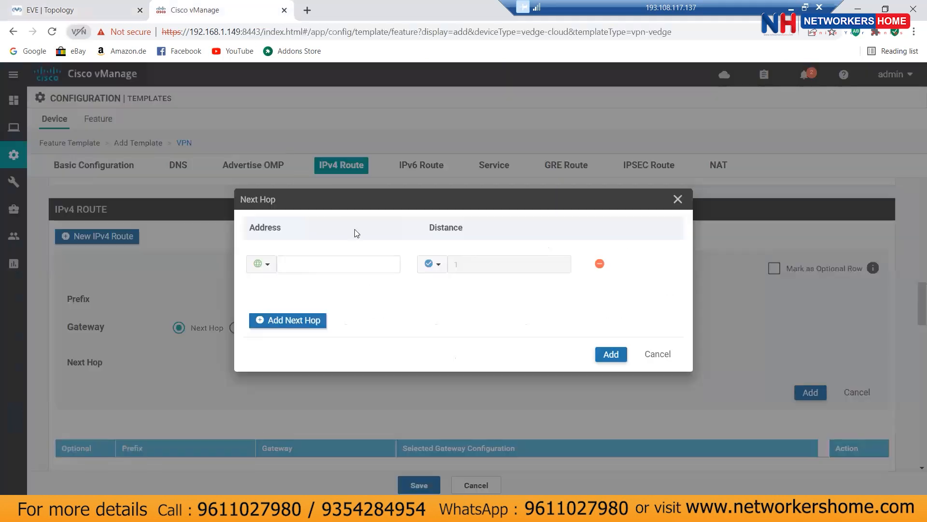
left_click(316, 265)
type("123.1.1.1")
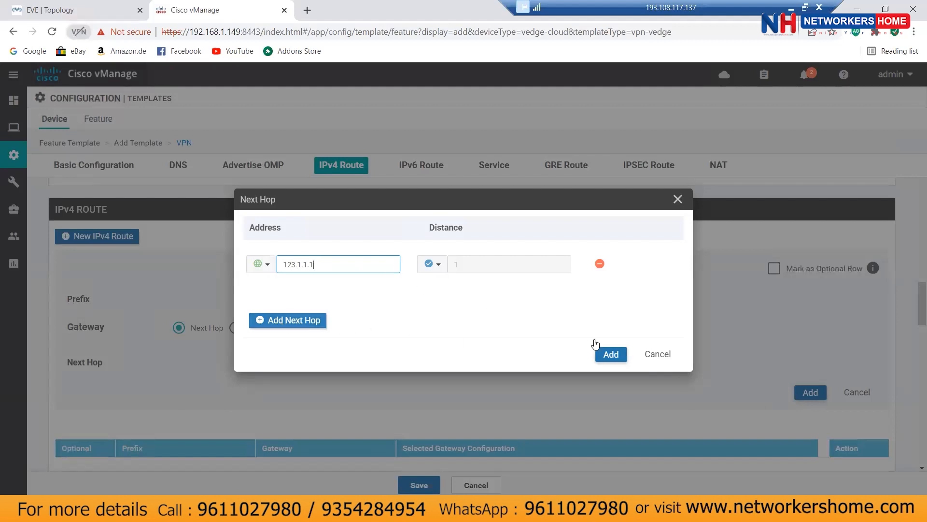
left_click(610, 354)
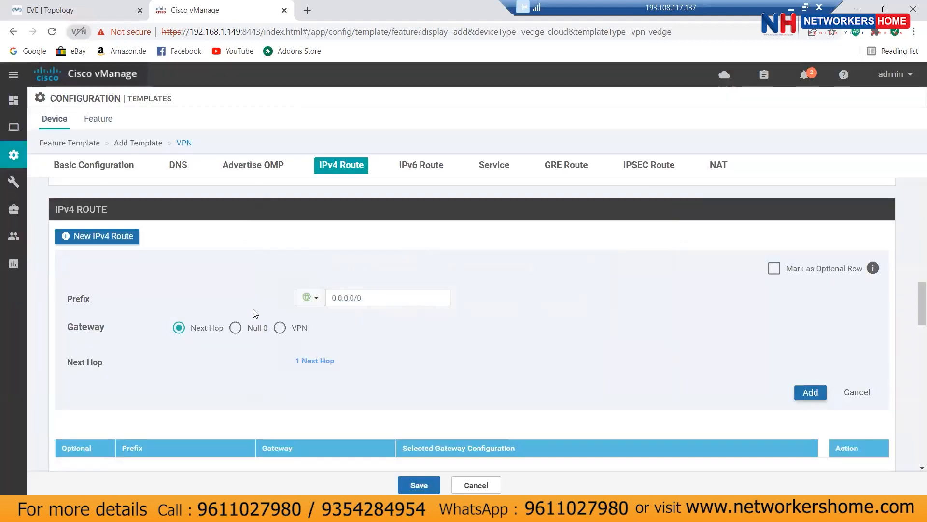
Step: Add the 0.0.0.0/0 route to the VPN template's IPv4 route table
left_click(805, 391)
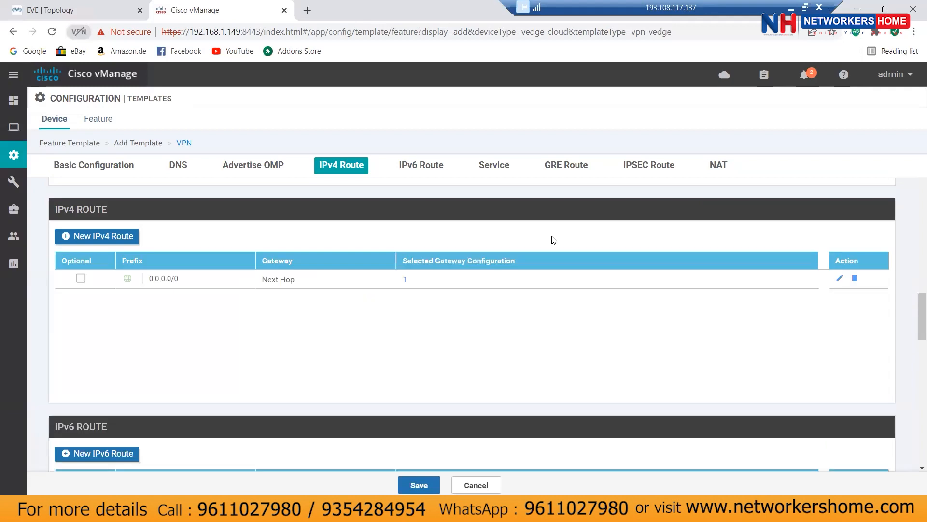
scroll(531, 302, "down", 3)
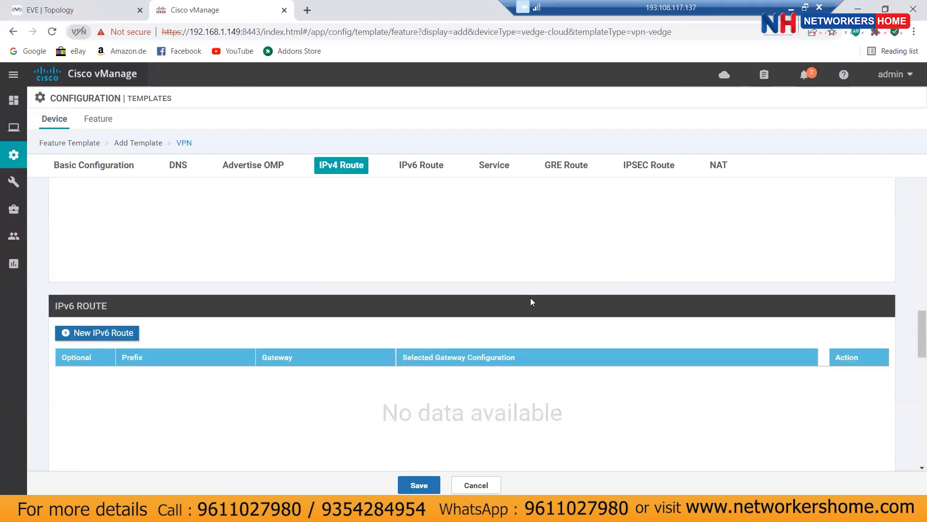
scroll(531, 302, "down", 5)
scroll(532, 302, "down", 6)
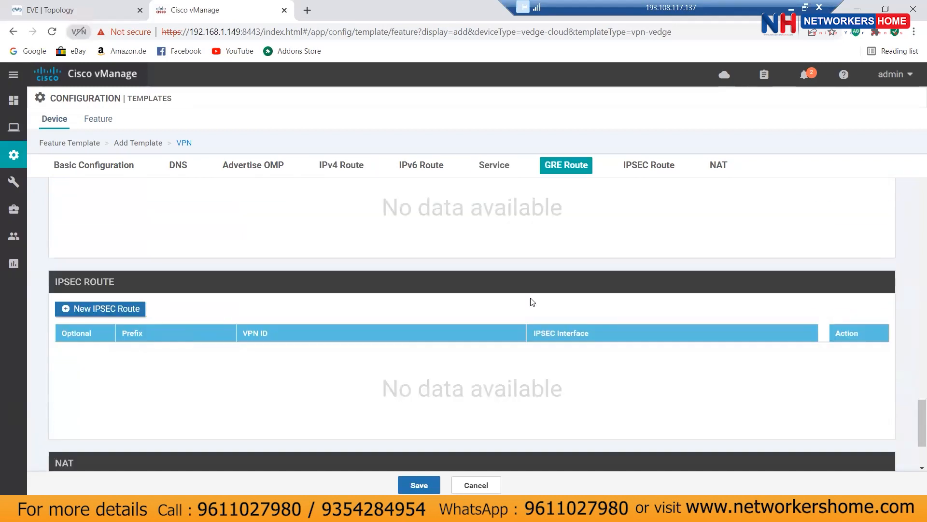
scroll(532, 302, "down", 3)
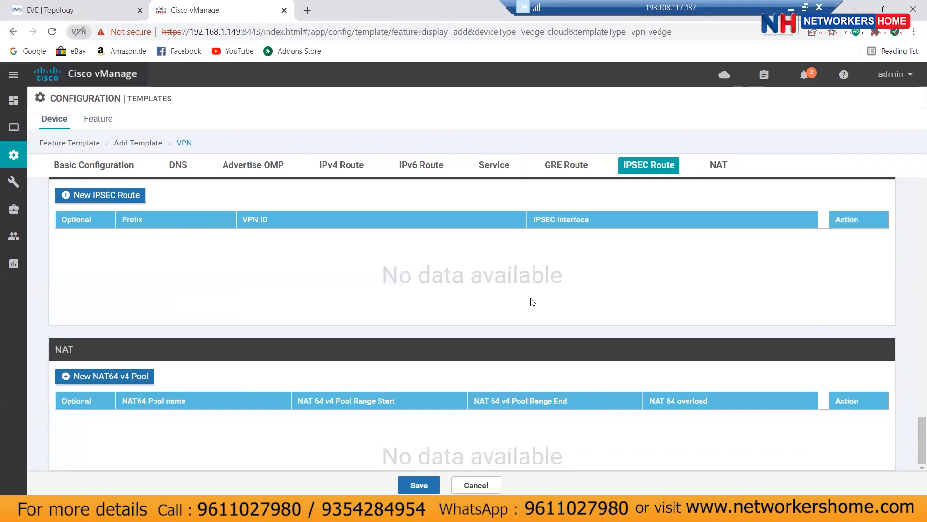
scroll(532, 301, "up", 8)
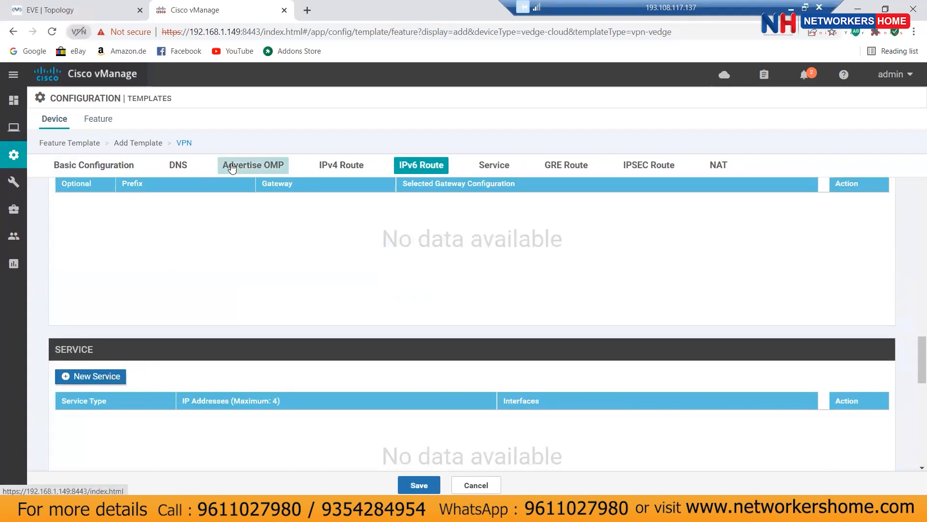
Step: Turn on OMP advertisement of Static (IPv4) and Connected (IPv4) routes
left_click(232, 167)
scroll(631, 365, "down", 1)
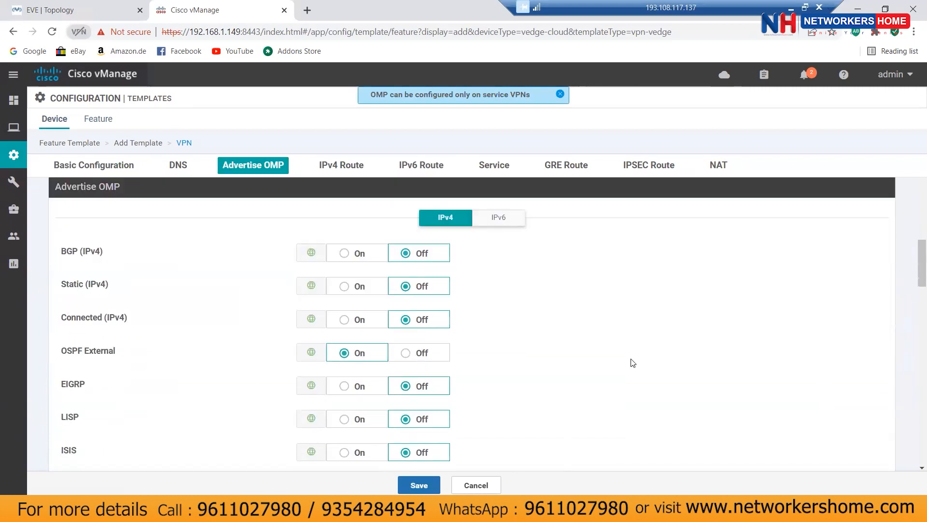
scroll(633, 358, "down", 1)
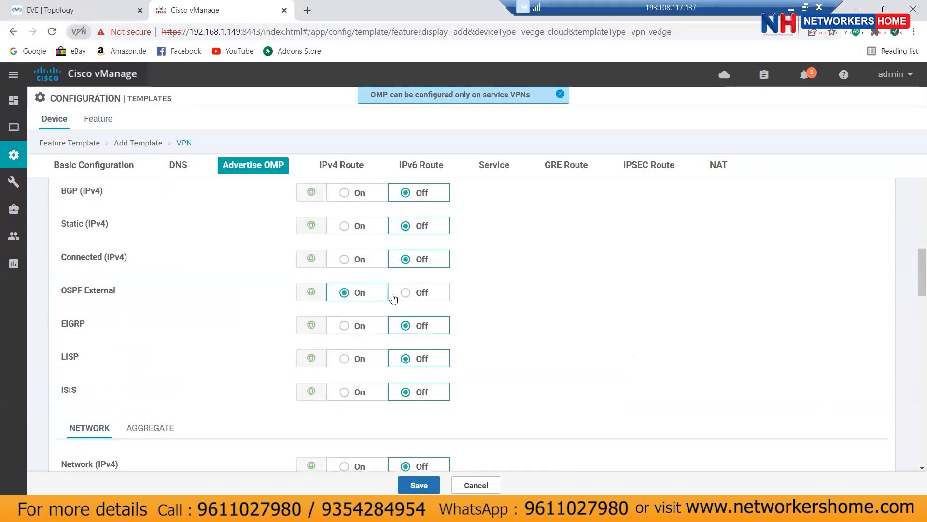
left_click(343, 228)
left_click(341, 260)
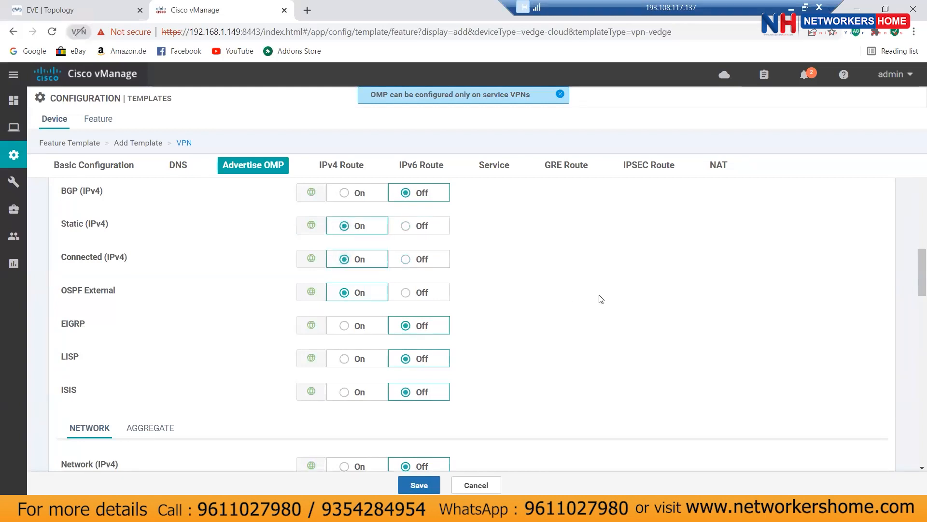
scroll(600, 297, "up", 1)
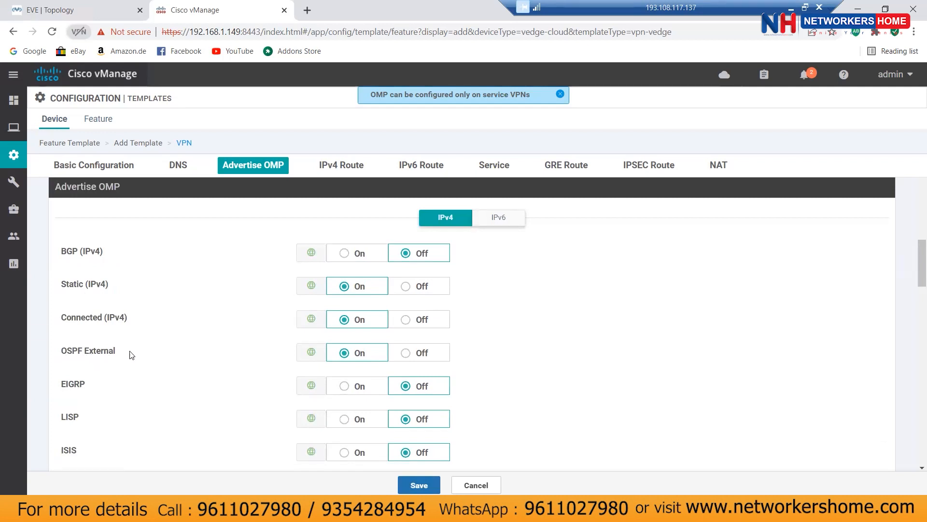
mouse_move(89, 354)
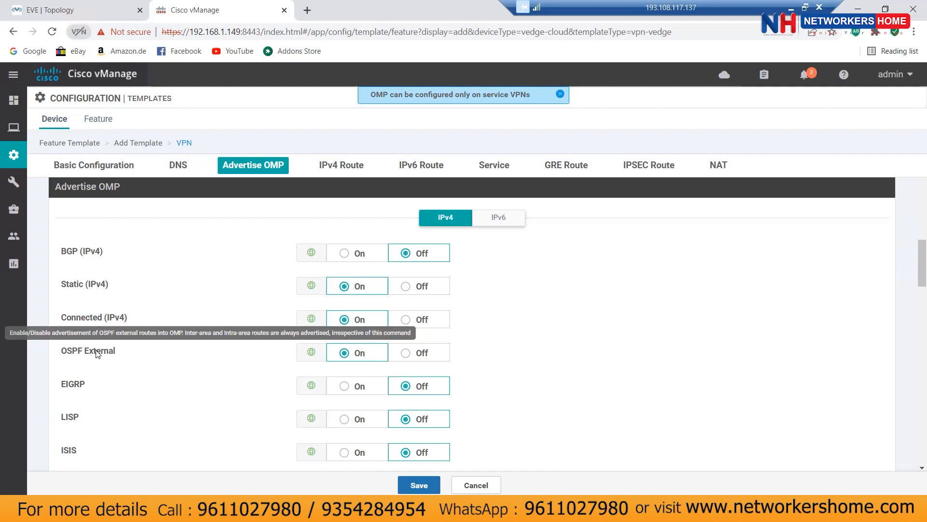
Step: After the VPN 0 save error, set OSPF External, Connected and Static advertisement Off and save
left_click(419, 487)
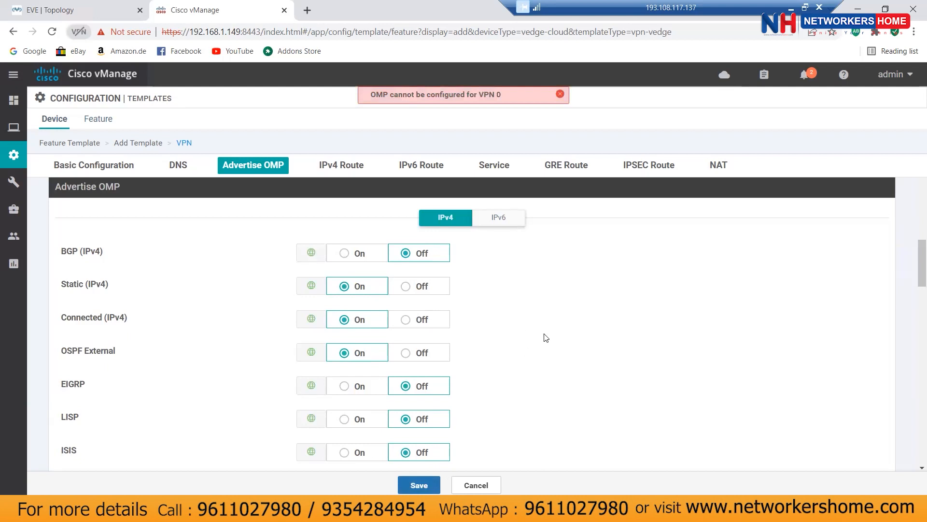
scroll(546, 338, "up", 5)
scroll(545, 338, "up", 4)
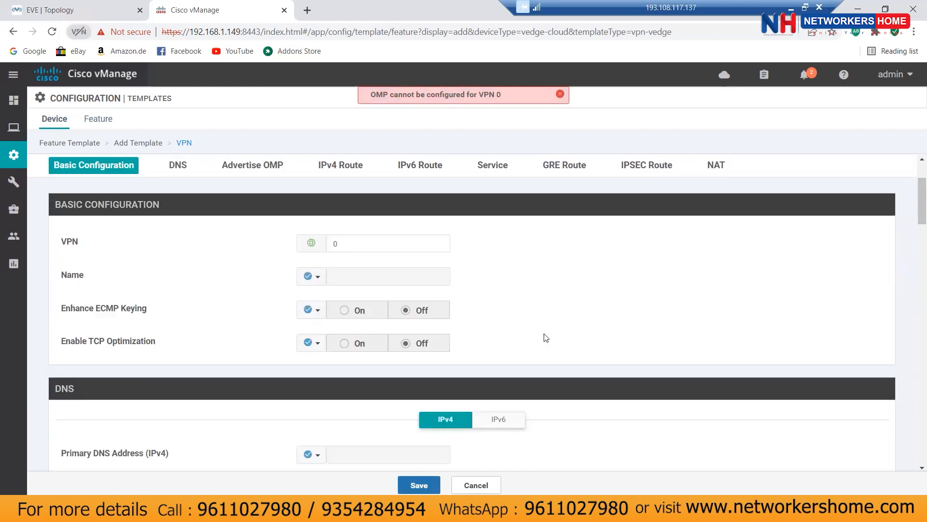
scroll(545, 337, "down", 9)
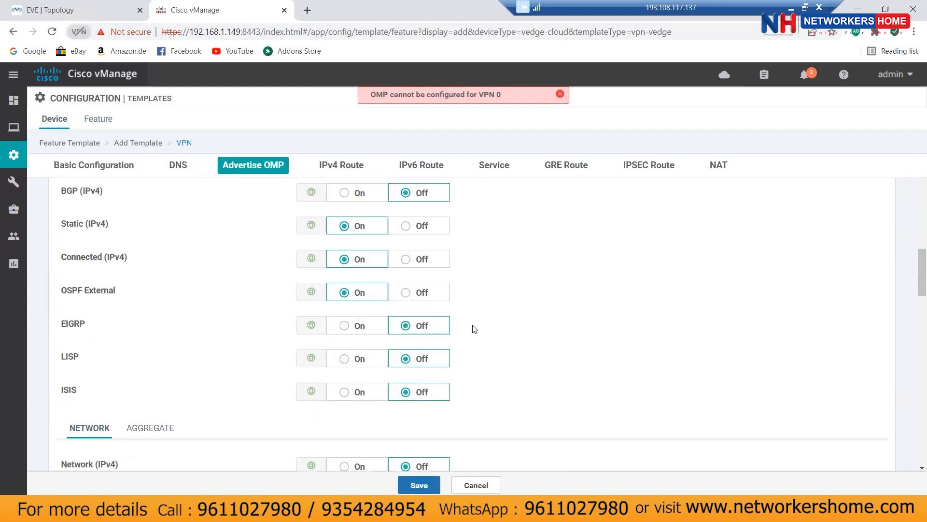
left_click(406, 293)
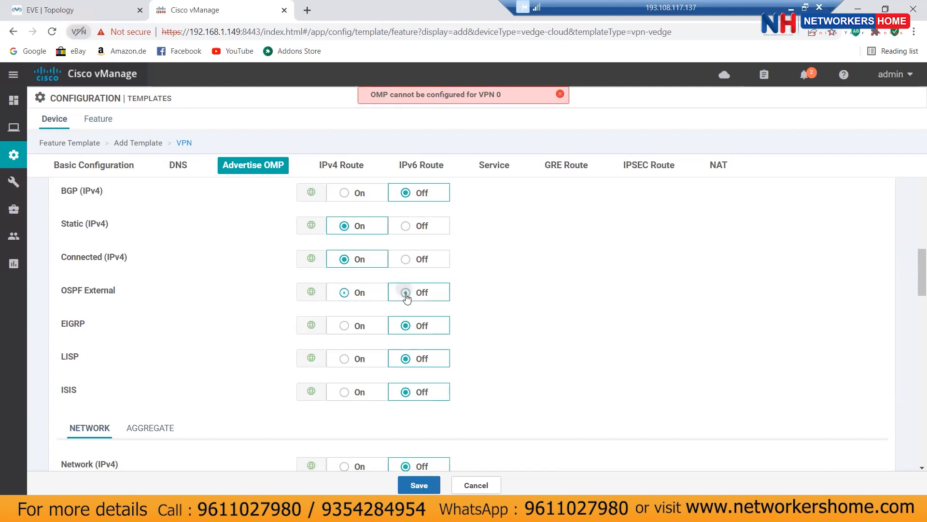
left_click(406, 259)
left_click(406, 227)
left_click(419, 485)
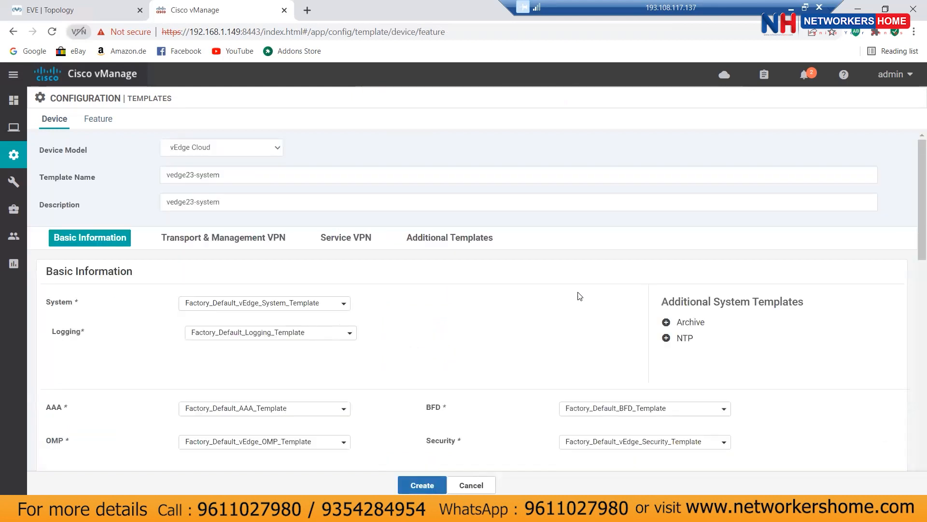
Step: Create the vedge23-system device template and reopen it for editing
scroll(579, 295, "down", 4)
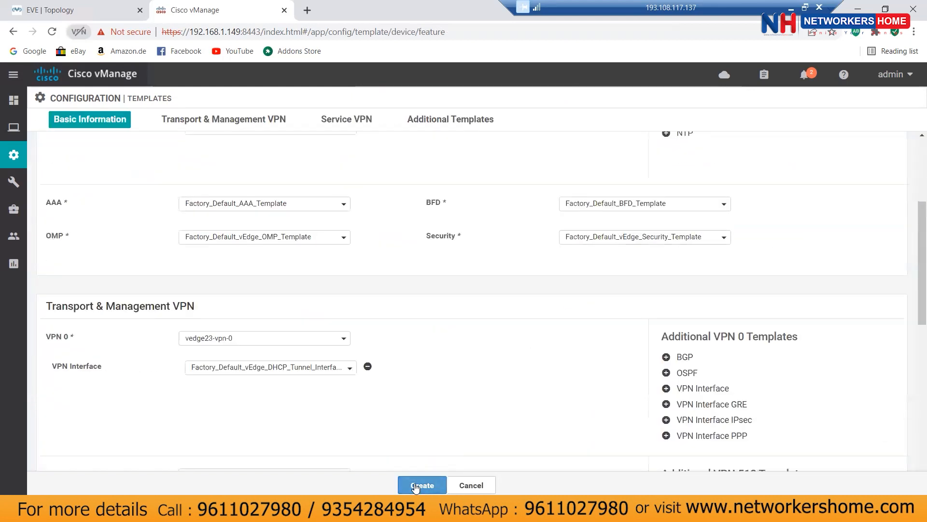
left_click(434, 483)
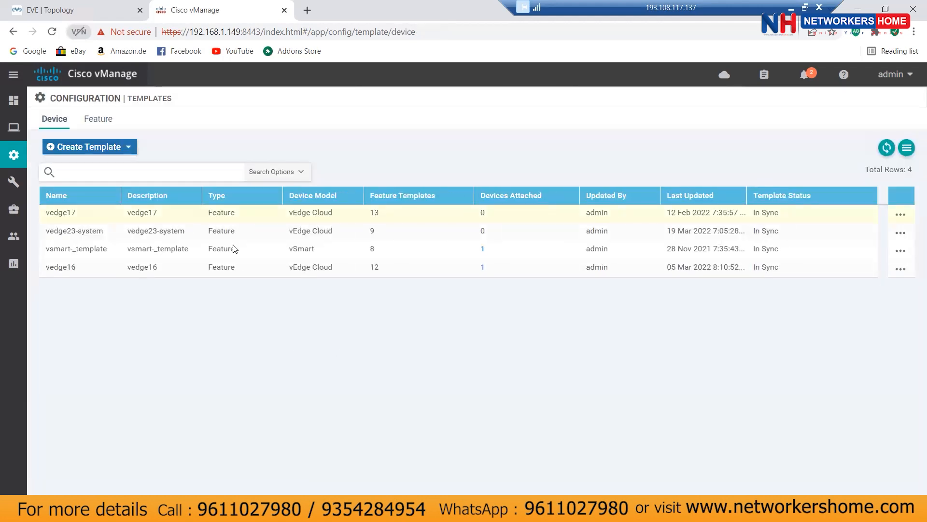
left_click(171, 239)
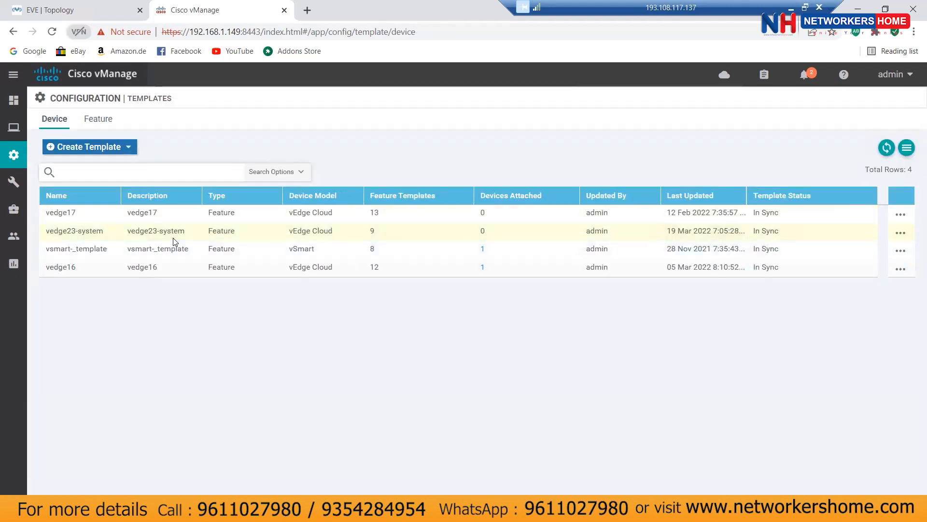
left_click(901, 233)
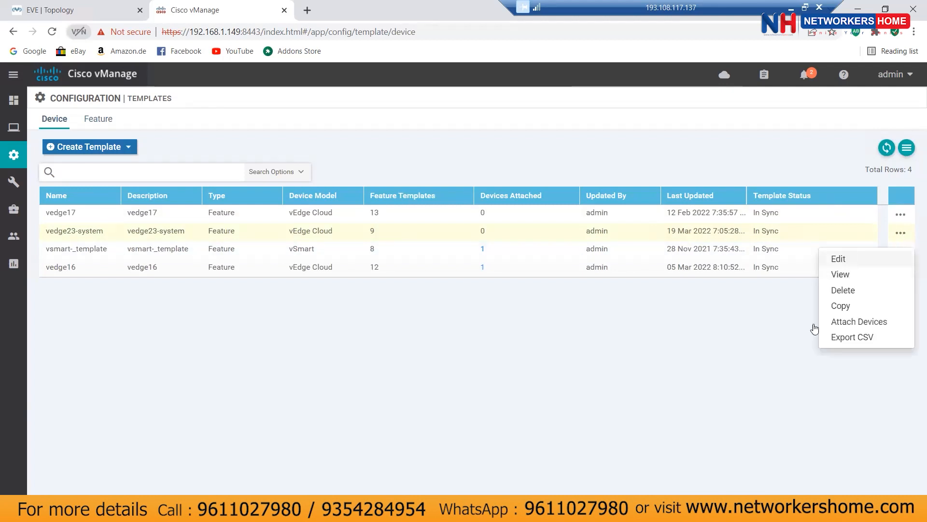
left_click(840, 258)
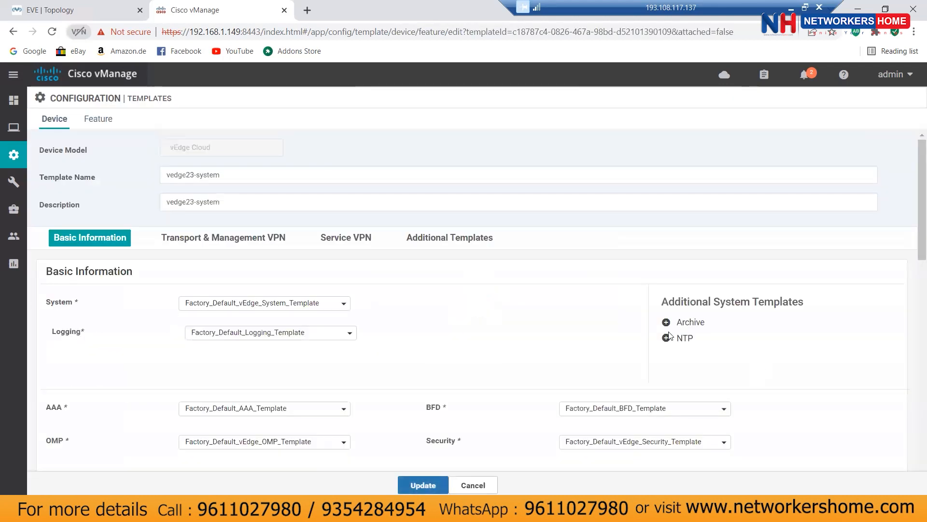
Step: Start a new VPN Interface Ethernet template from the VPN 0 interface dropdown
scroll(548, 306, "down", 4)
scroll(548, 306, "down", 4)
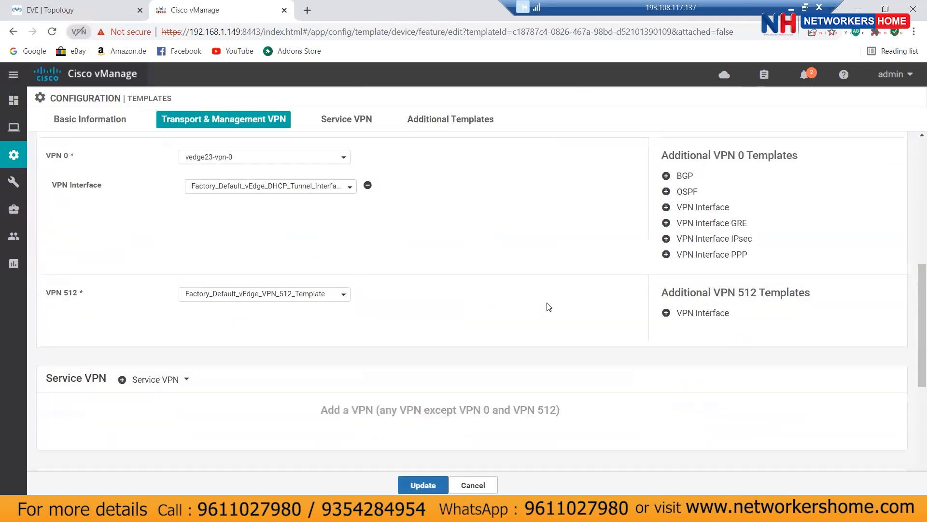
left_click(295, 189)
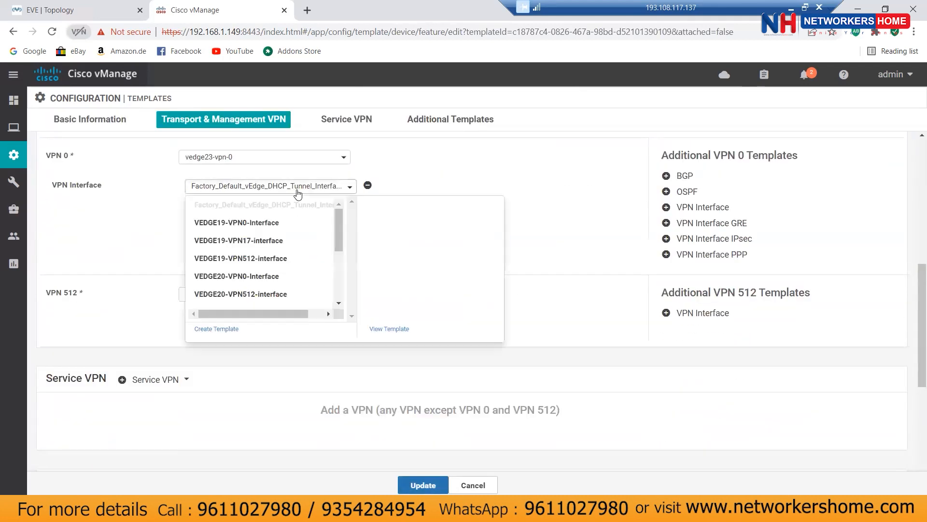
left_click(219, 331)
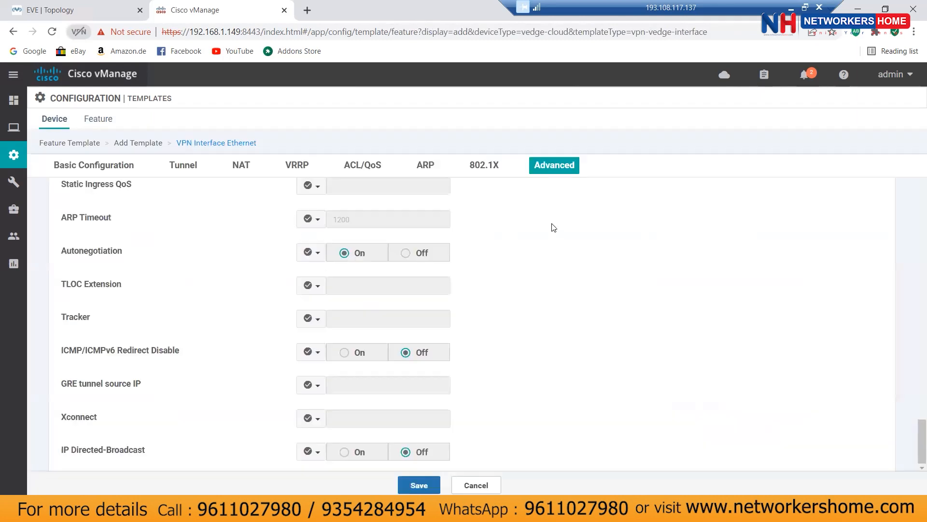
Step: Name the interface template vpn23-interface-vpn0 and copy the name into the description
left_click(270, 195)
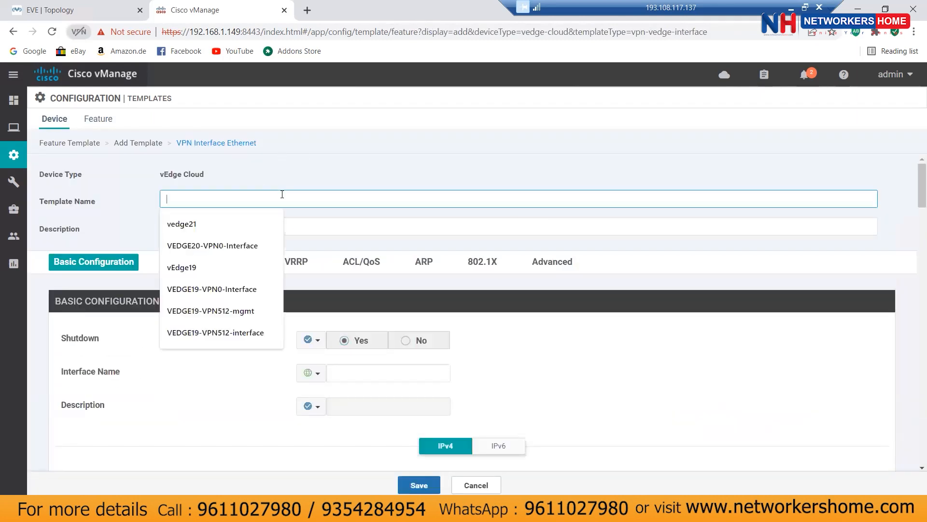
type("123.1.1.1")
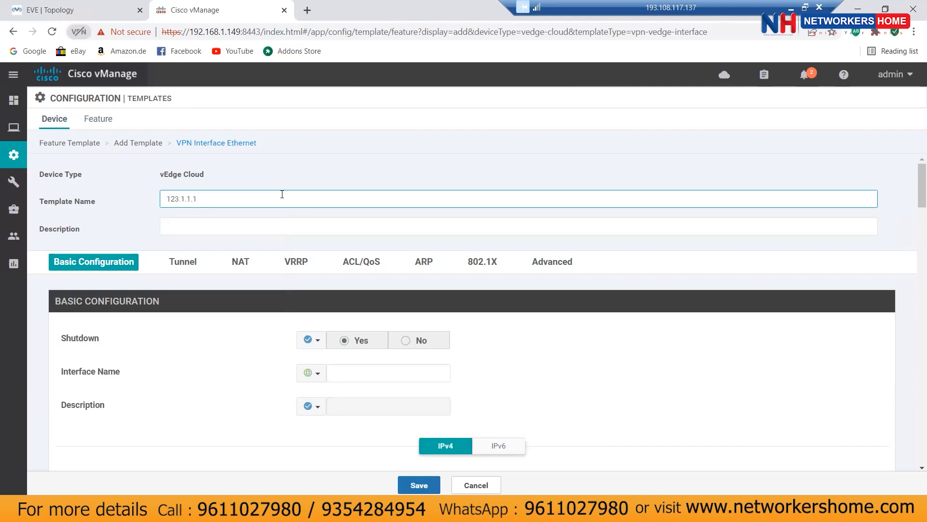
type("vpn2")
key("ctrl+a")
right_click(203, 197)
left_click(231, 243)
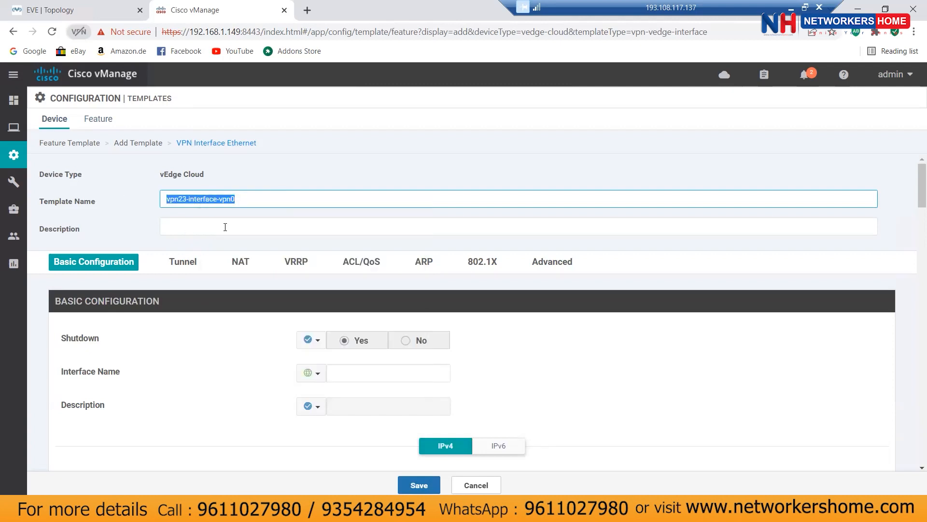
left_click(222, 226)
key("ctrl+v")
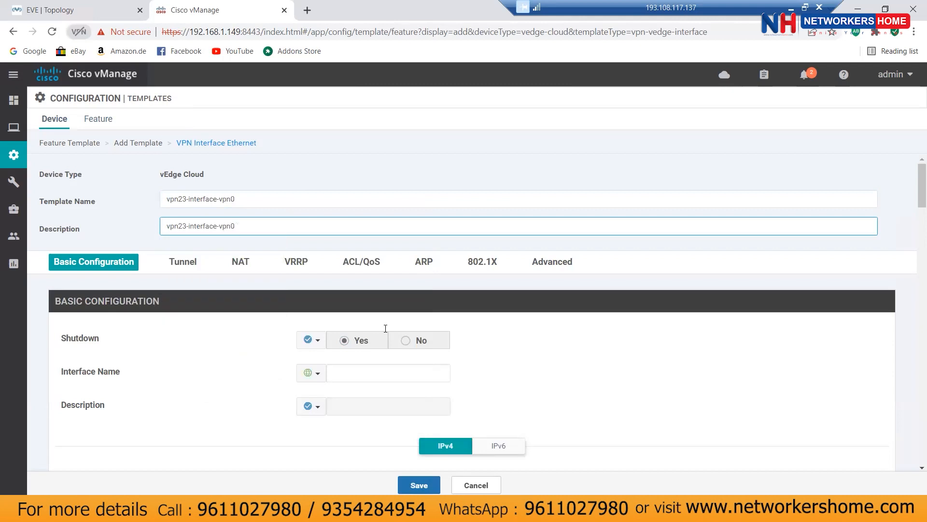
Step: Set Shutdown globally to No and use ge0/0 as the interface name
left_click(312, 340)
left_click(358, 359)
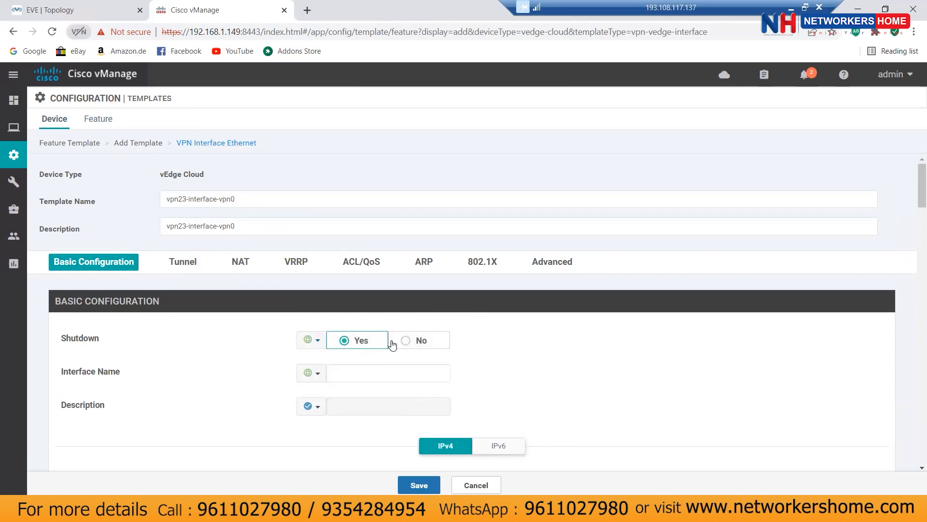
left_click(407, 344)
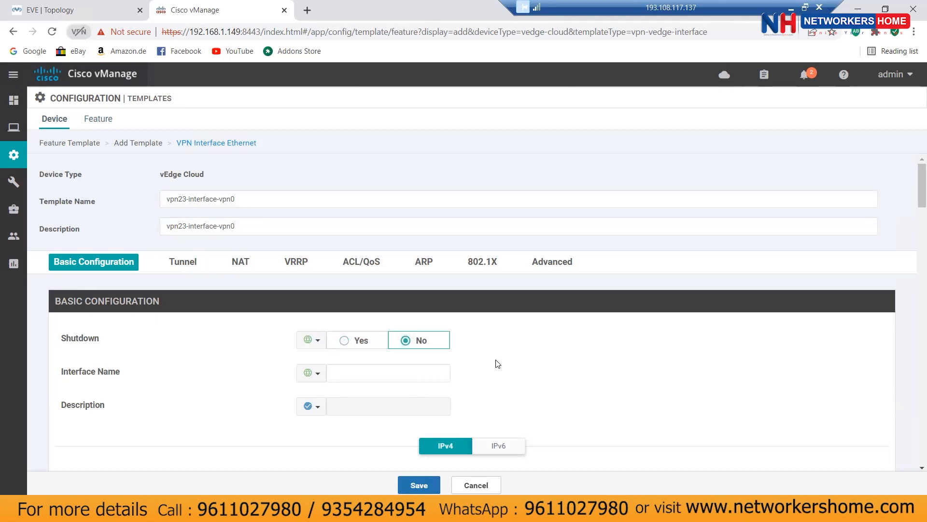
left_click(389, 373)
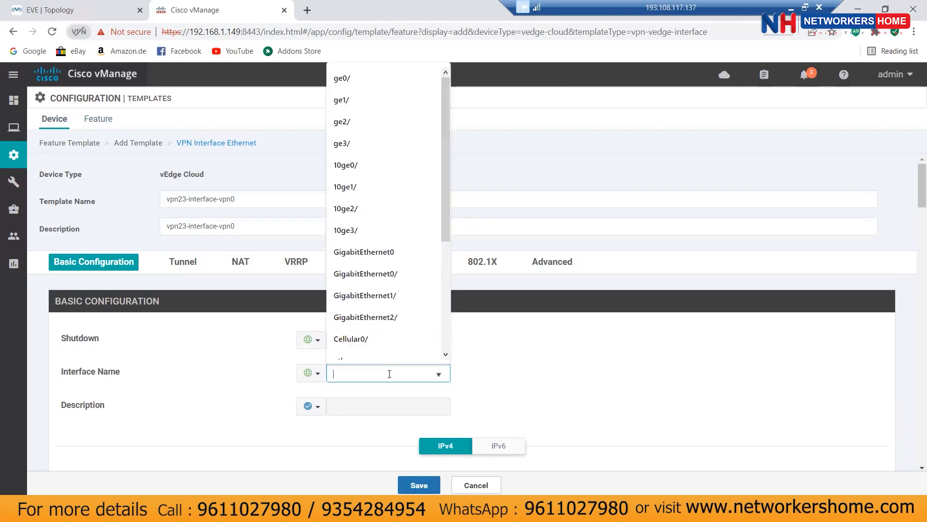
type("g")
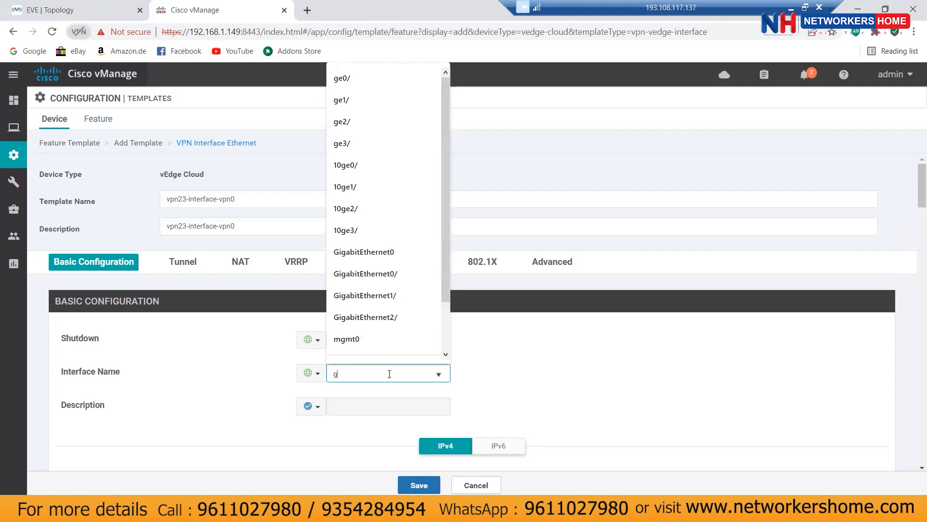
type("e0/0")
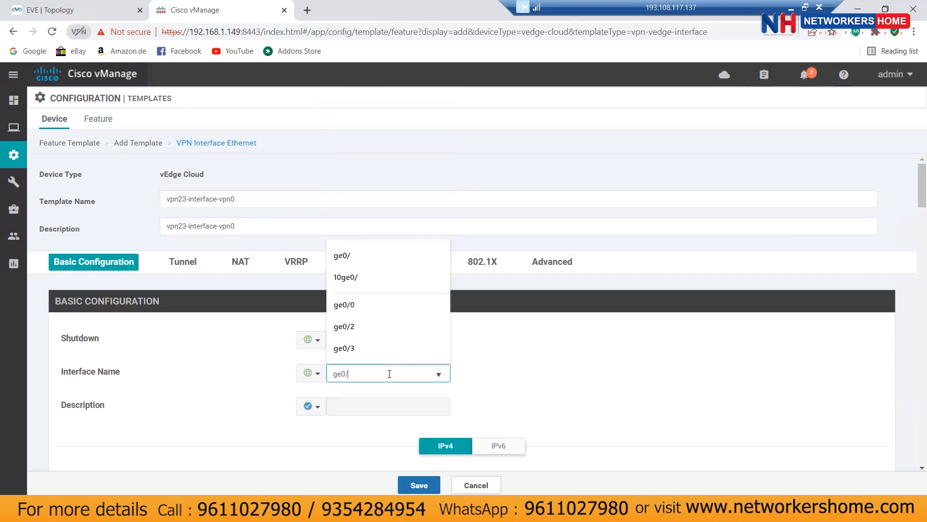
left_click(501, 374)
scroll(261, 354, "down", 1)
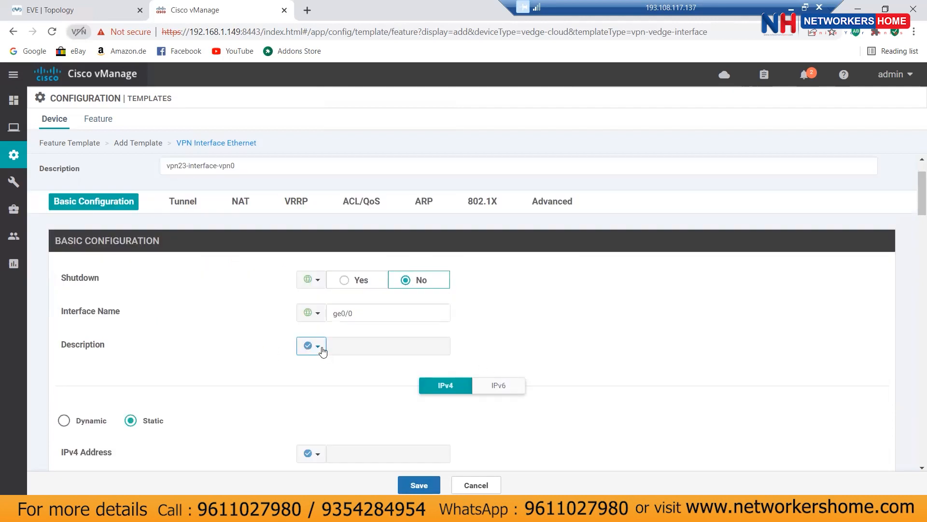
Step: Make the IPv4 address a device-specific variable
scroll(589, 362, "down", 3)
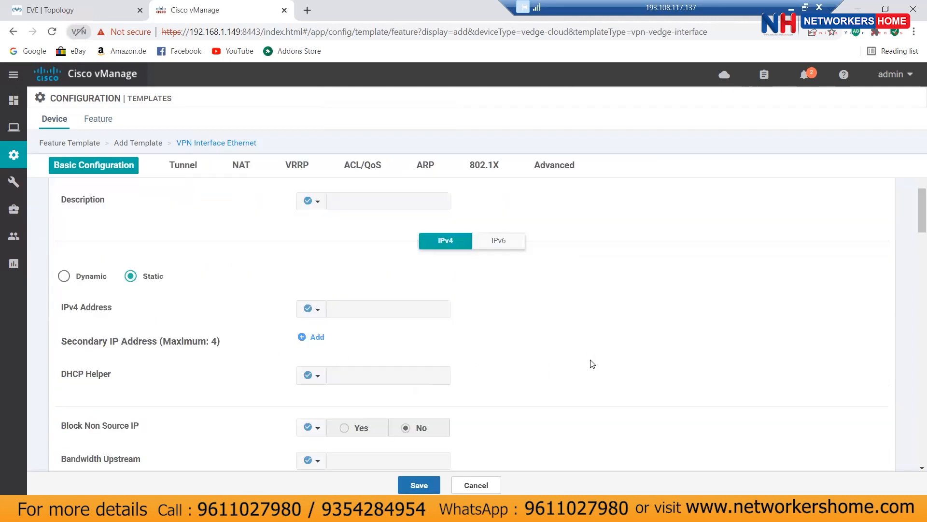
left_click(314, 311)
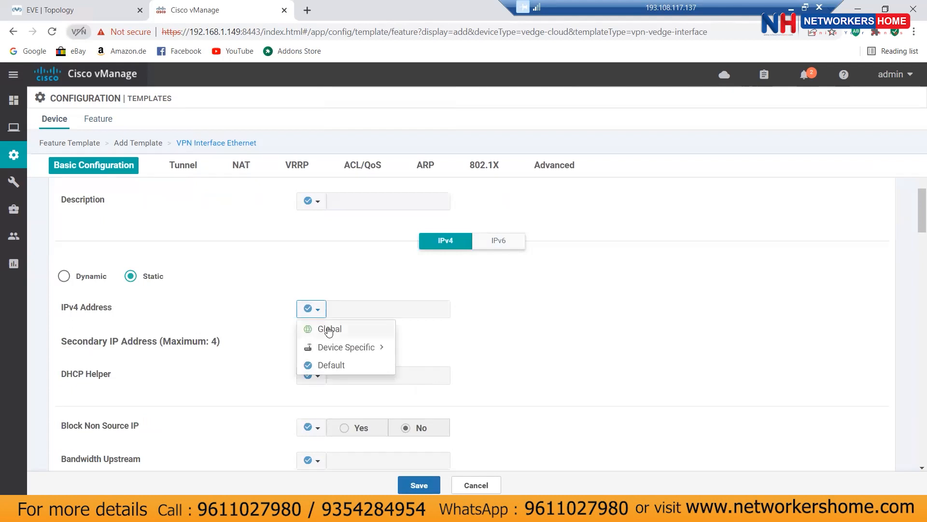
left_click(389, 346)
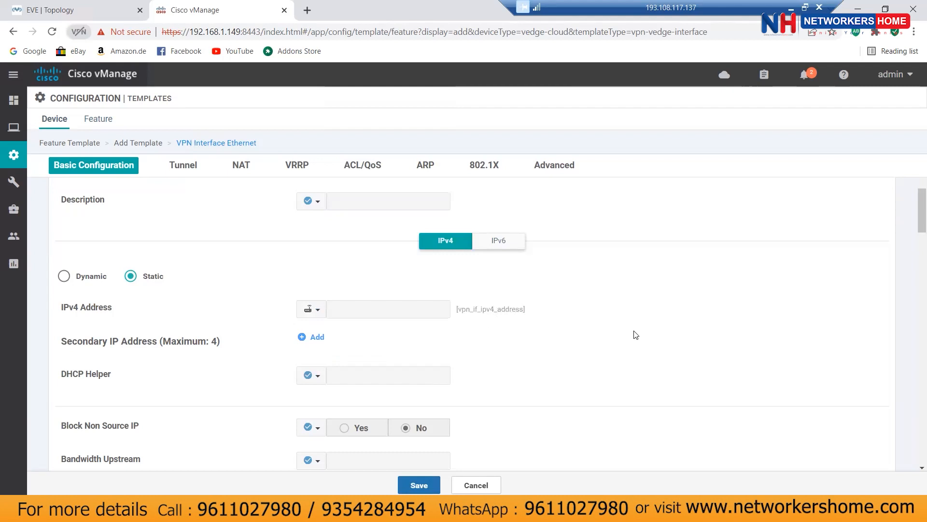
Step: Turn the Tunnel Interface on as a global setting
scroll(636, 335, "down", 2)
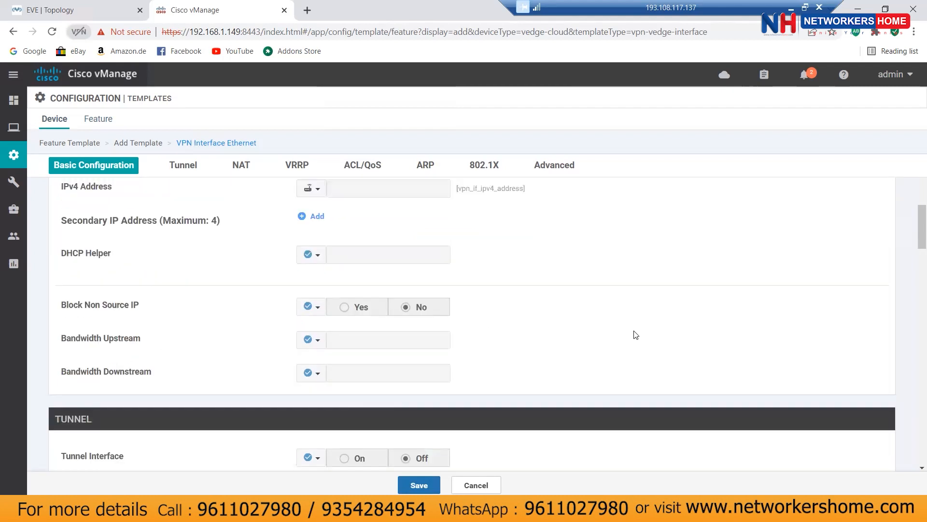
scroll(636, 335, "down", 2)
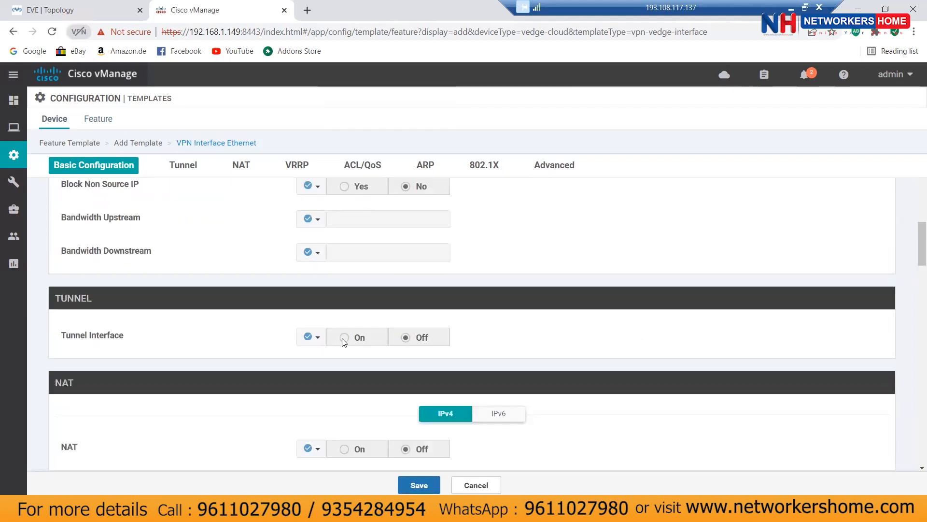
left_click(314, 337)
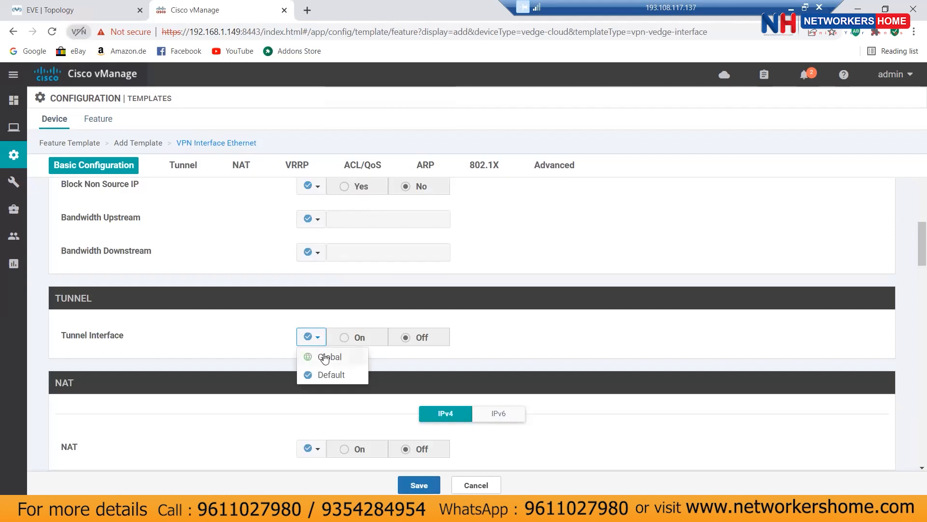
left_click(325, 357)
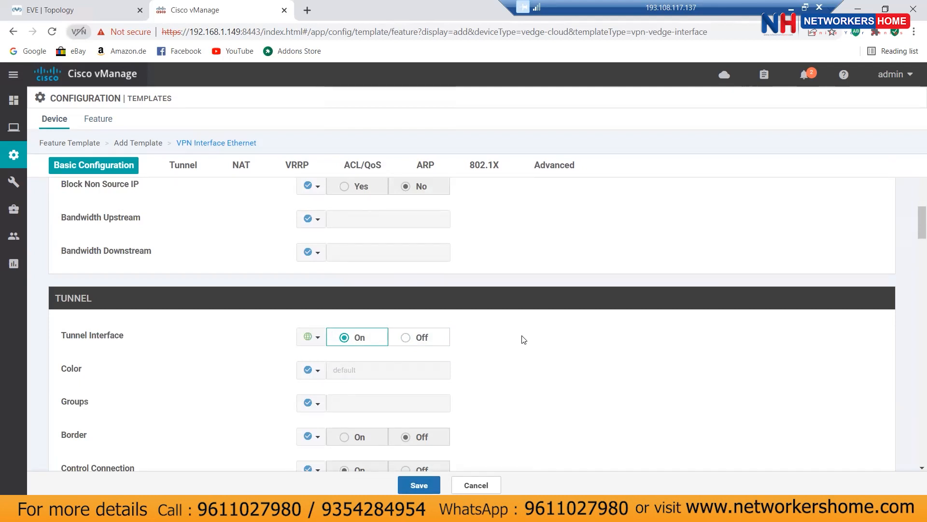
Step: Set the tunnel colour globally to biz-internet, rechecking it in the colour list
left_click(318, 373)
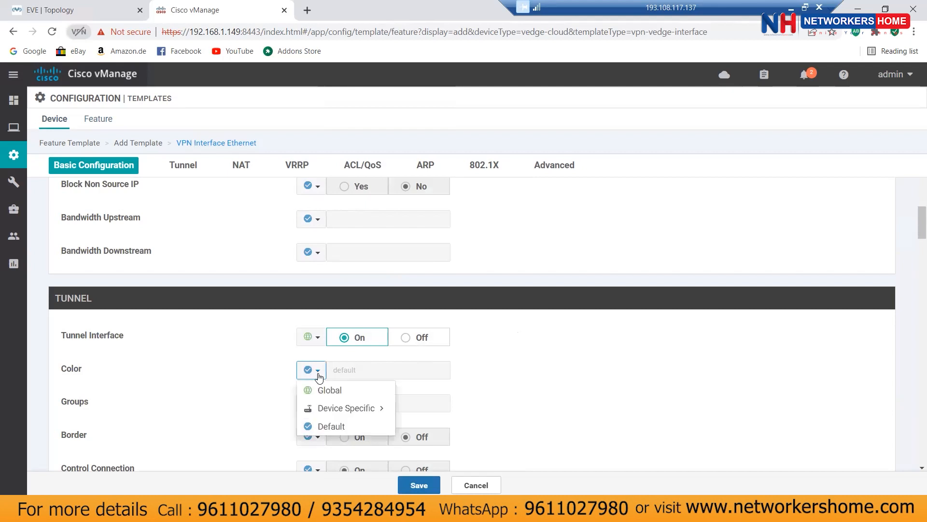
left_click(333, 390)
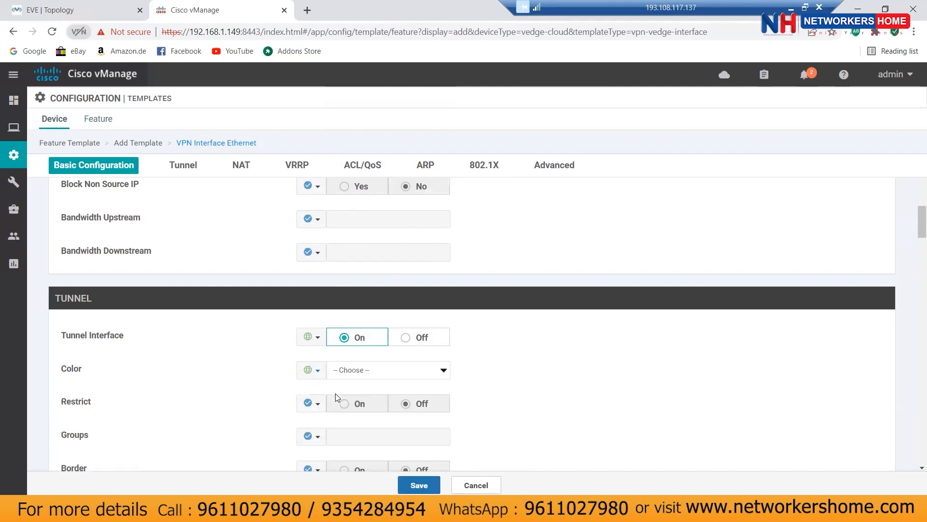
left_click(384, 377)
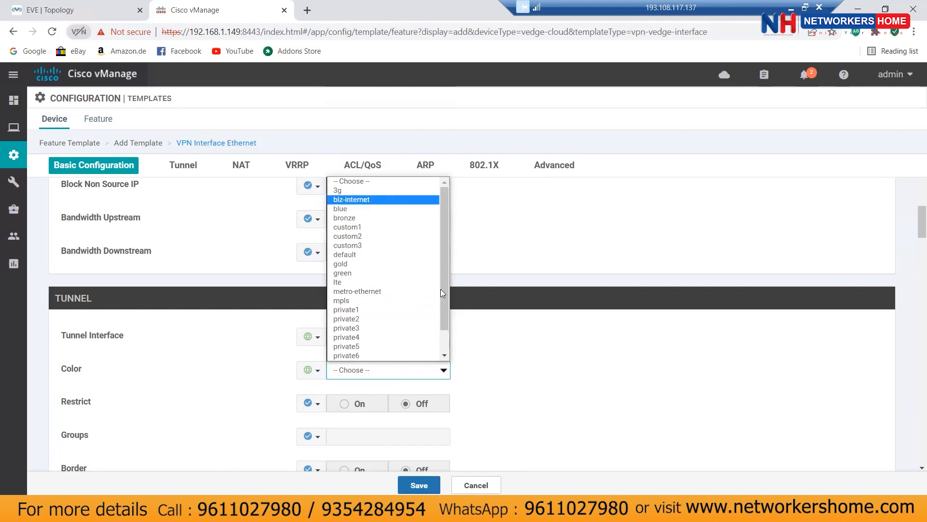
left_click(381, 199)
scroll(601, 391, "down", 2)
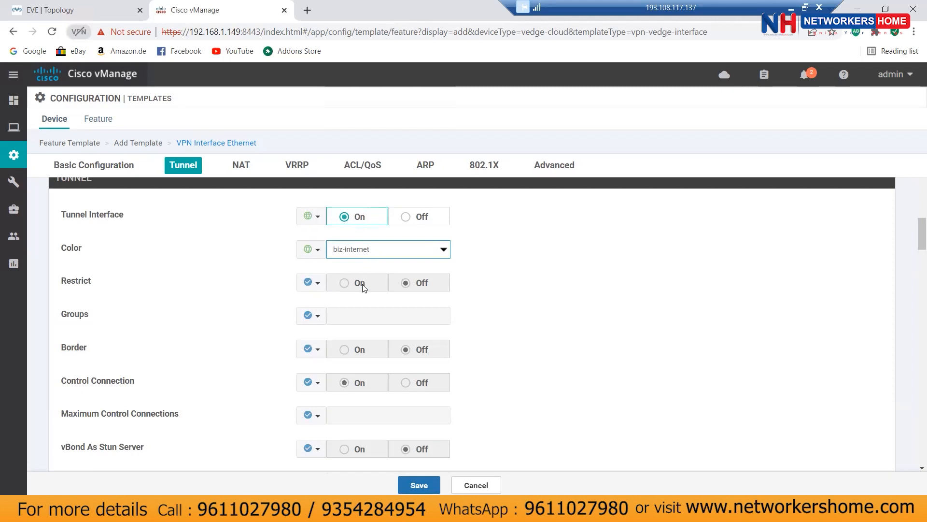
left_click(351, 254)
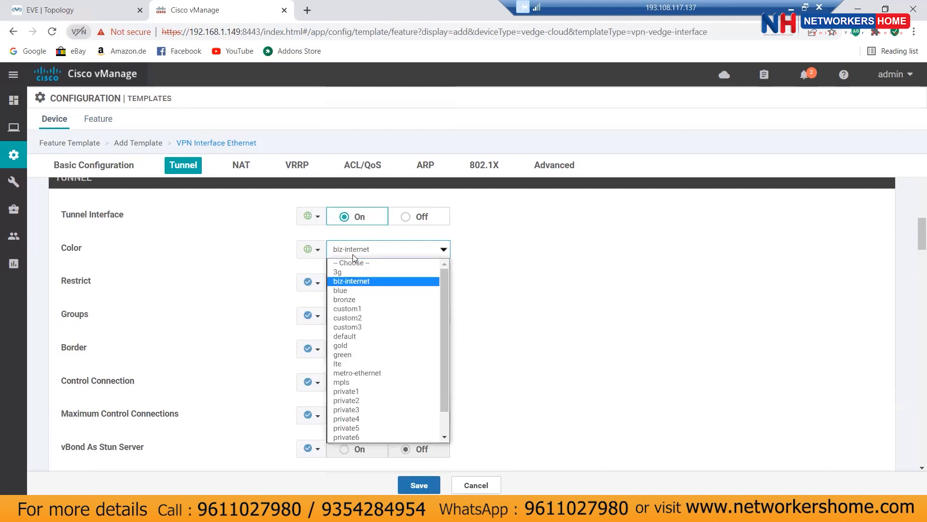
scroll(385, 369, "down", 1)
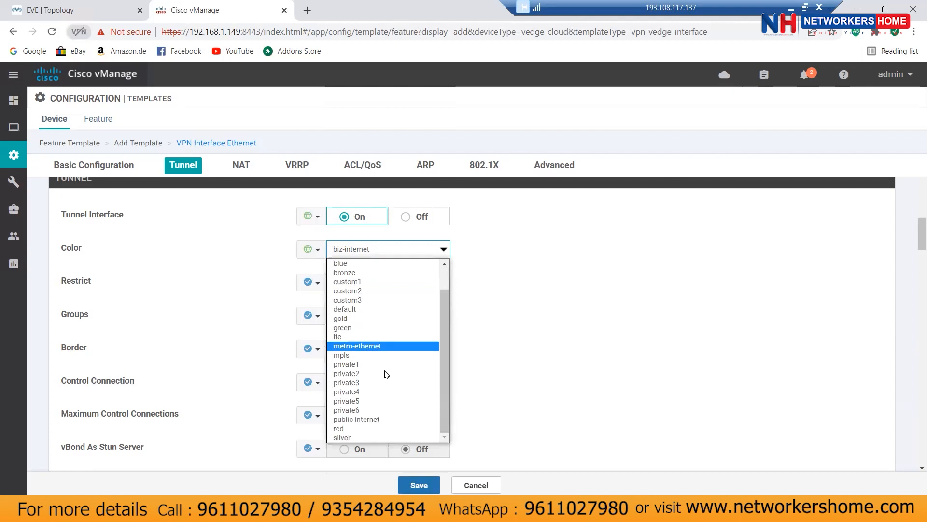
scroll(386, 375, "up", 1)
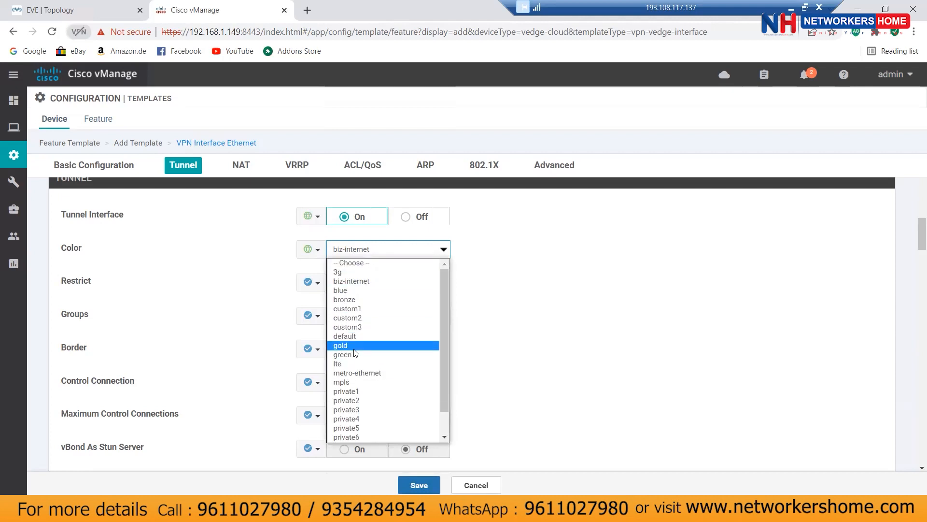
left_click(355, 281)
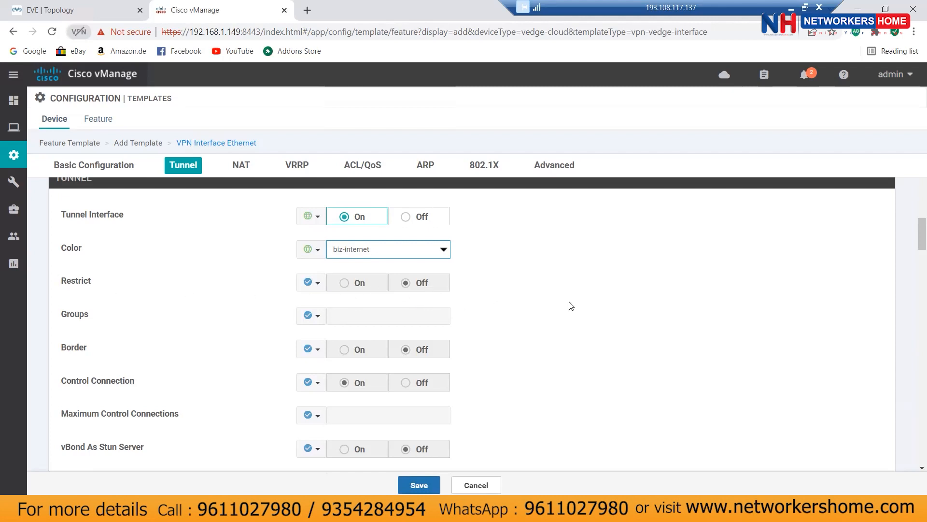
Step: Review the Allow Service options and save the interface template
scroll(570, 307, "down", 5)
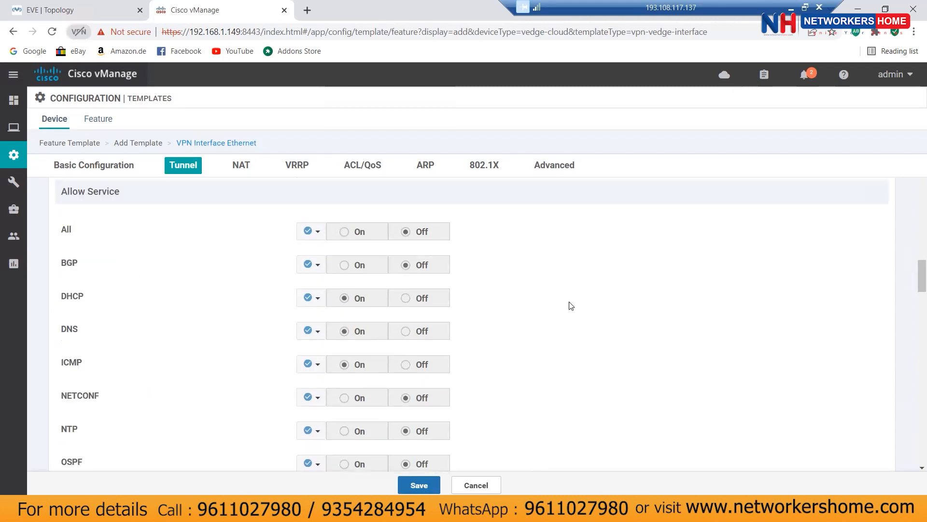
scroll(571, 306, "down", 3)
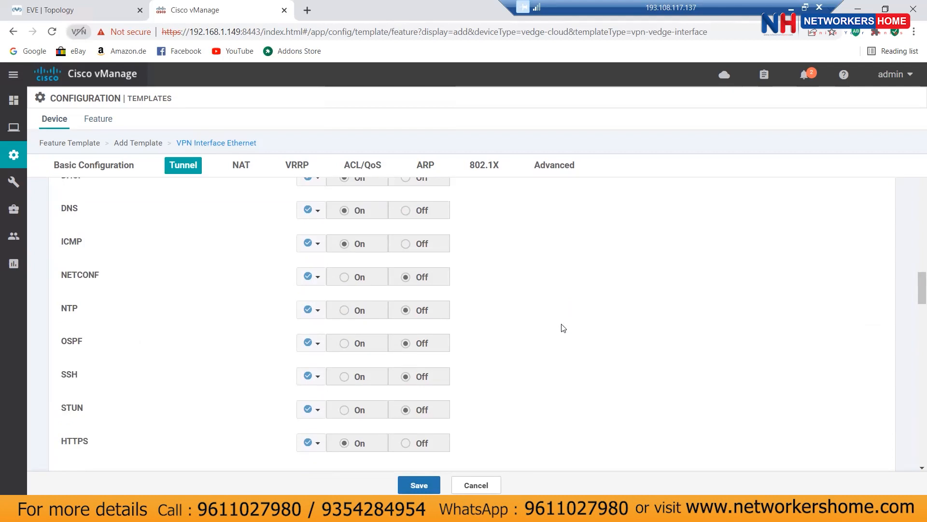
left_click(417, 487)
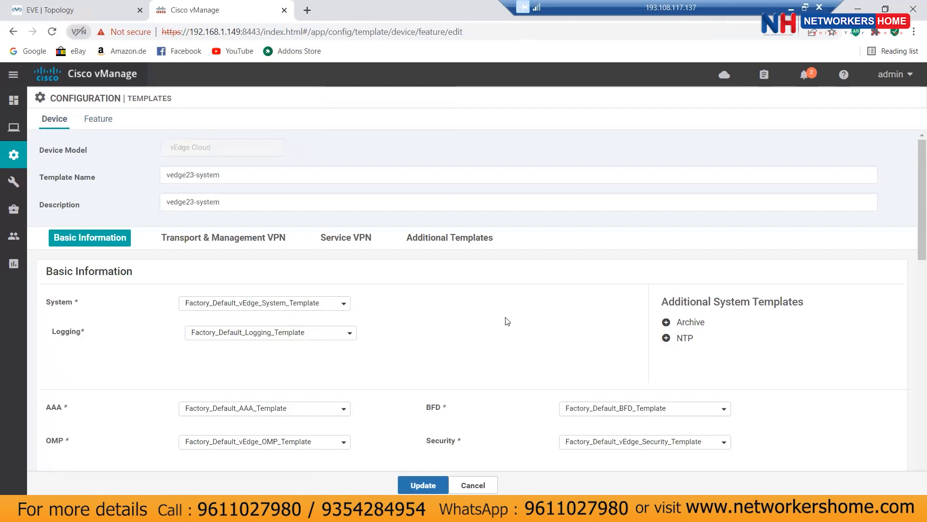
Step: Open the VPN 0 interface list and view vpn23-interface-vpn0 in read-only mode
scroll(507, 321, "down", 3)
scroll(507, 321, "down", 3)
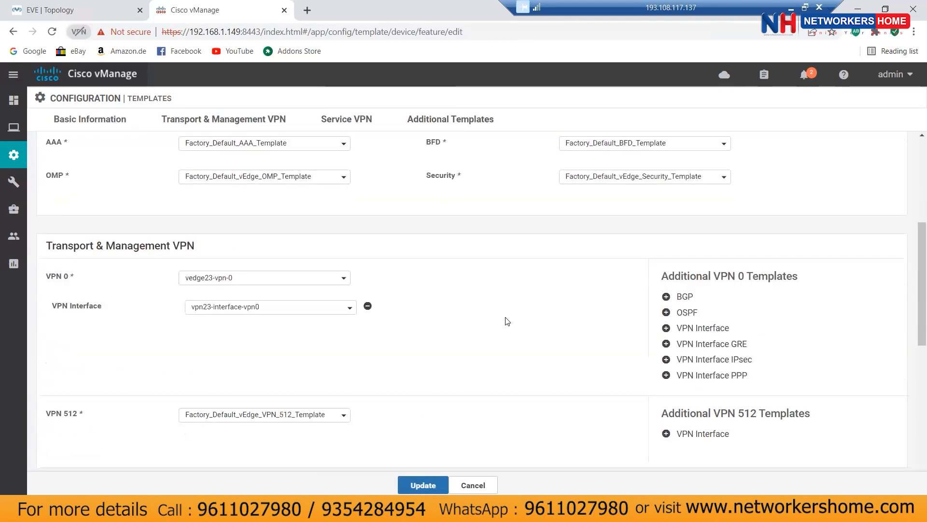
left_click(325, 312)
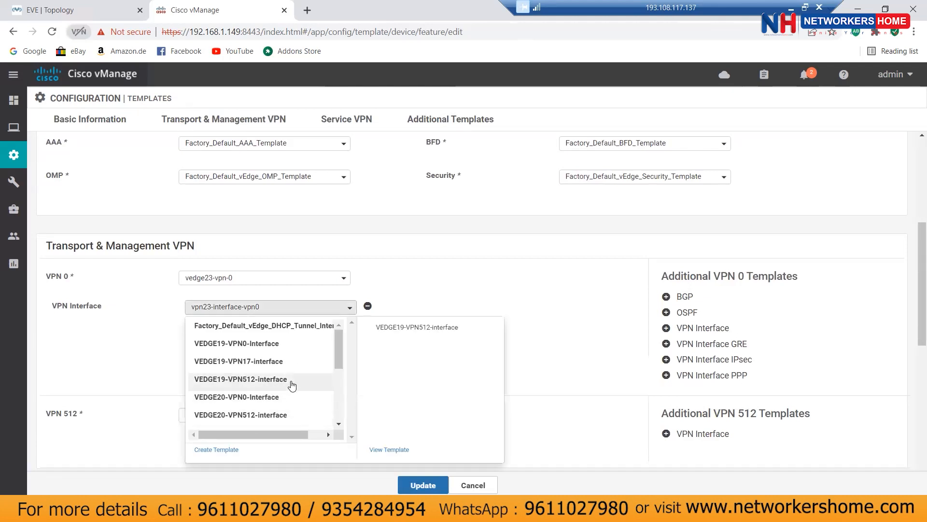
scroll(290, 389, "down", 5)
scroll(288, 390, "down", 1)
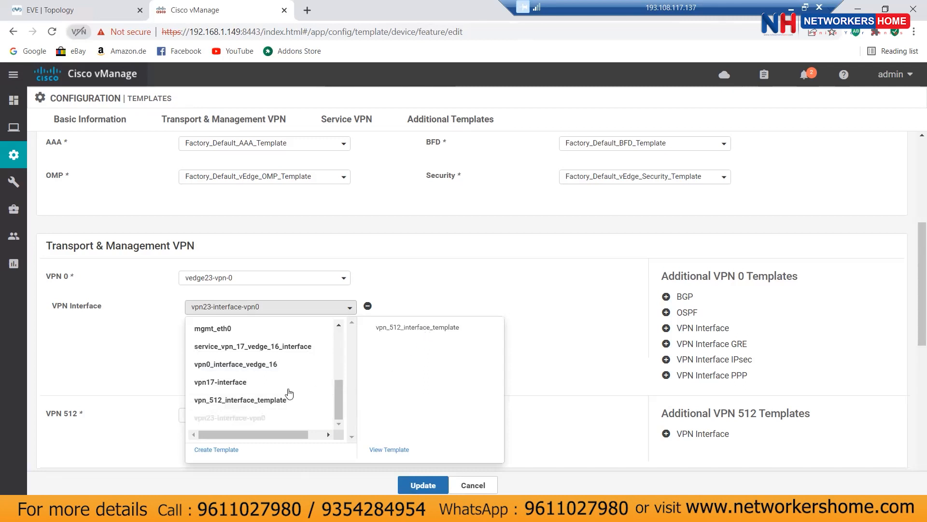
left_click(391, 449)
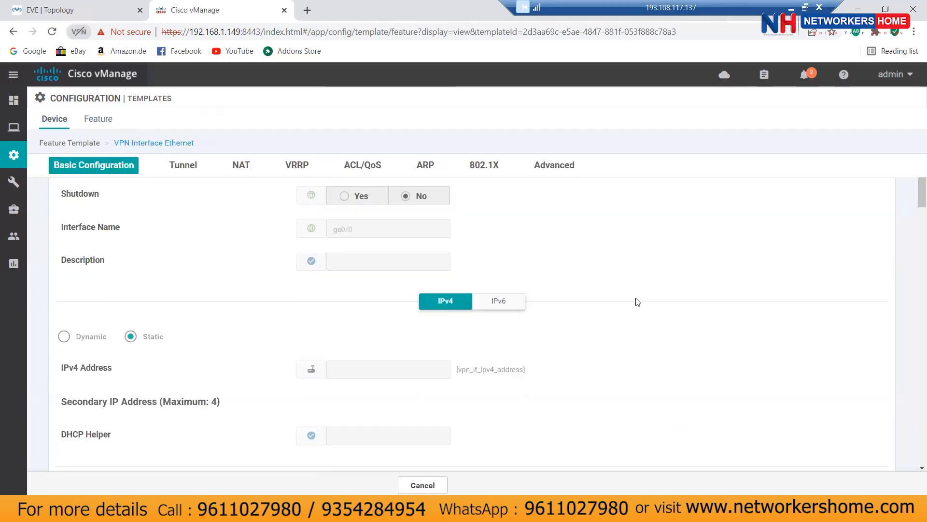
Step: Review vpn23-interface-vpn0's Basic Configuration, Tunnel and VRRP sections, then cancel back to vedge23-system
scroll(637, 301, "down", 3)
scroll(638, 302, "down", 6)
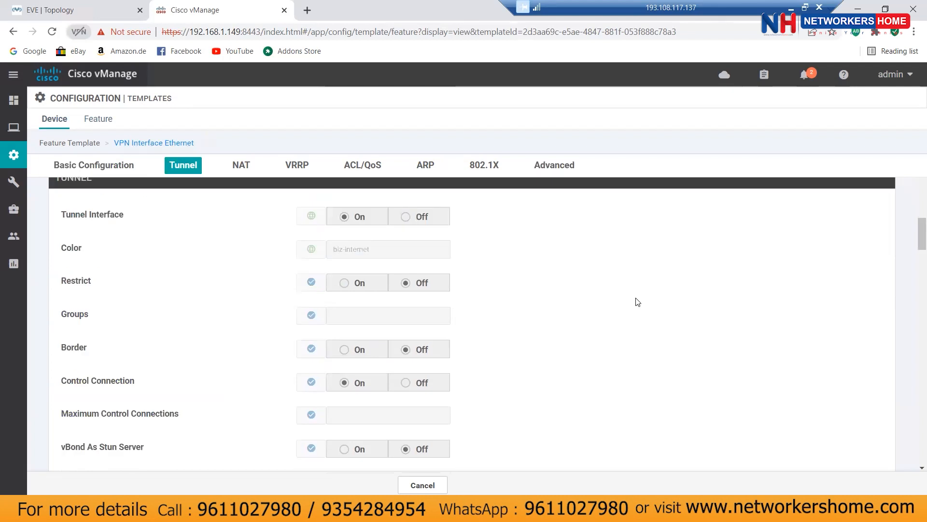
scroll(638, 302, "down", 7)
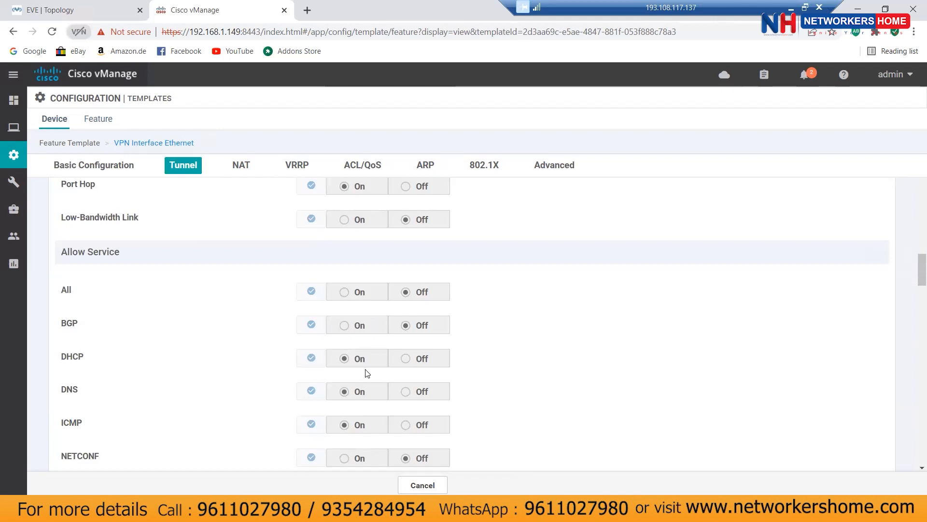
scroll(366, 373, "down", 4)
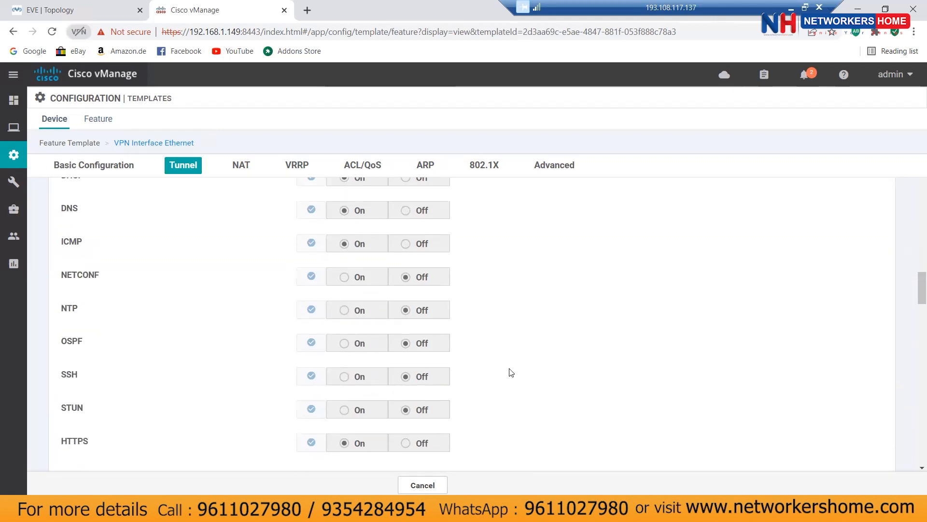
scroll(524, 368, "down", 5)
scroll(525, 366, "down", 4)
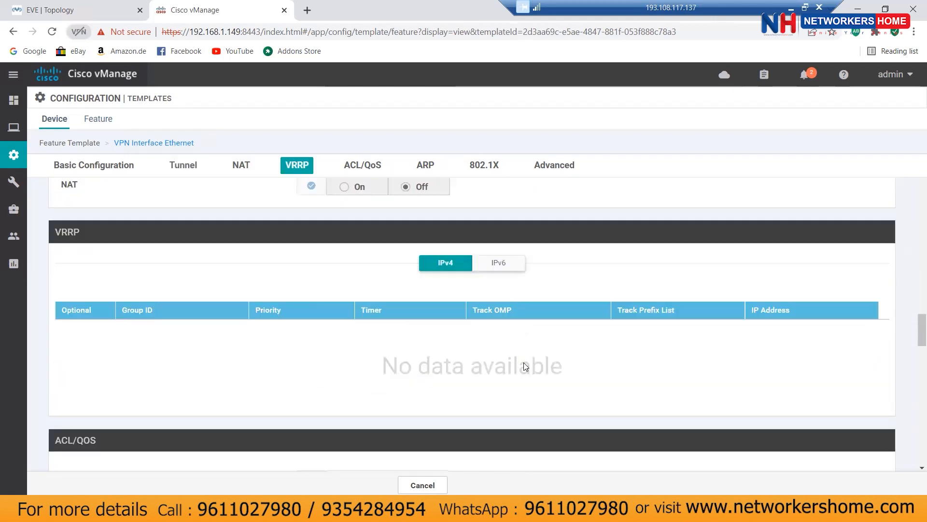
scroll(524, 362, "up", 11)
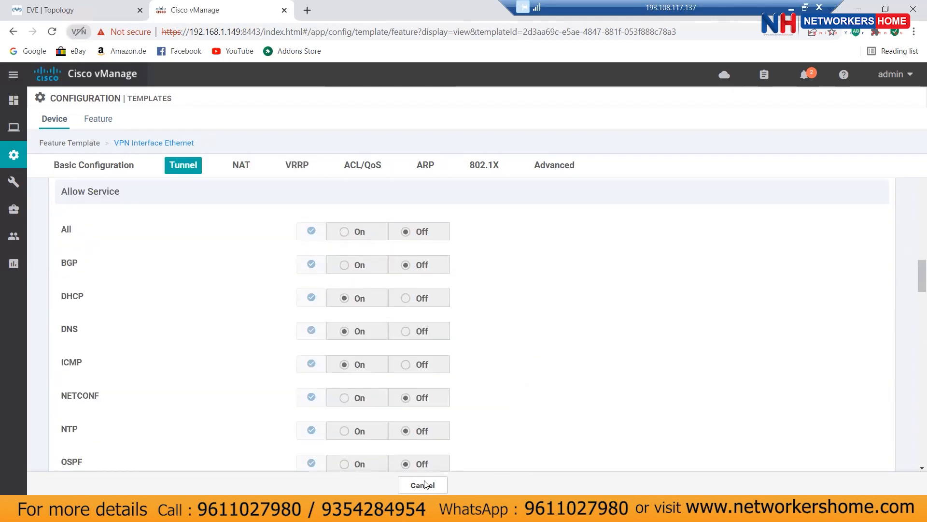
left_click(425, 483)
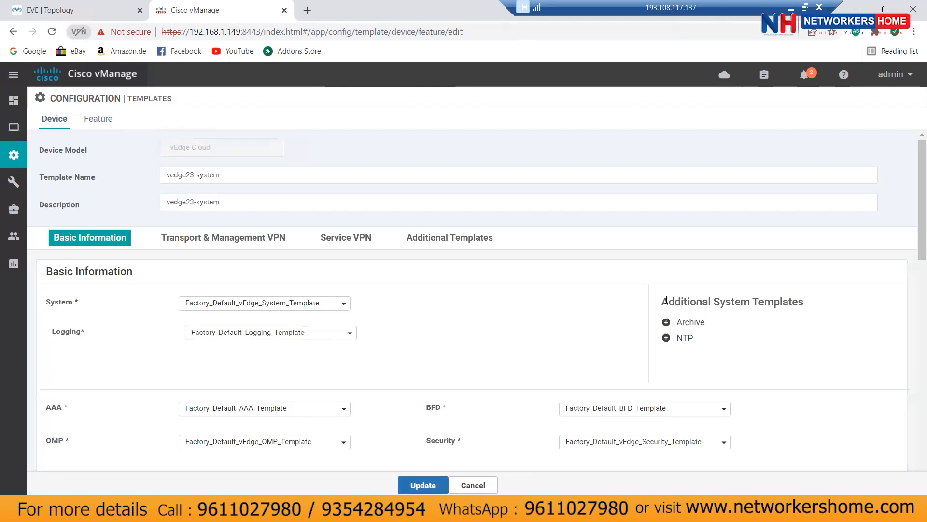
Step: Add a VPN 512 interface using vpn_512_interface_template
scroll(487, 312, "down", 3)
scroll(487, 313, "down", 5)
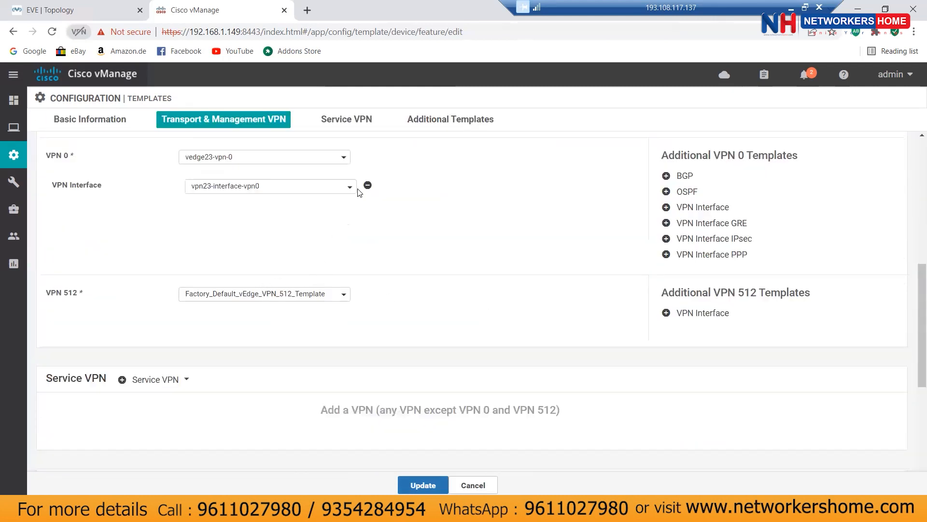
scroll(372, 237, "down", 1)
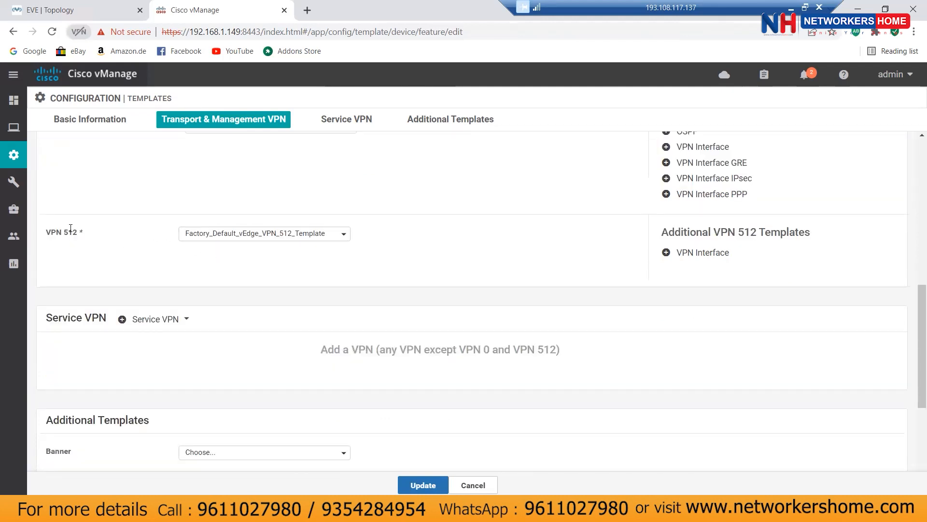
left_click(683, 254)
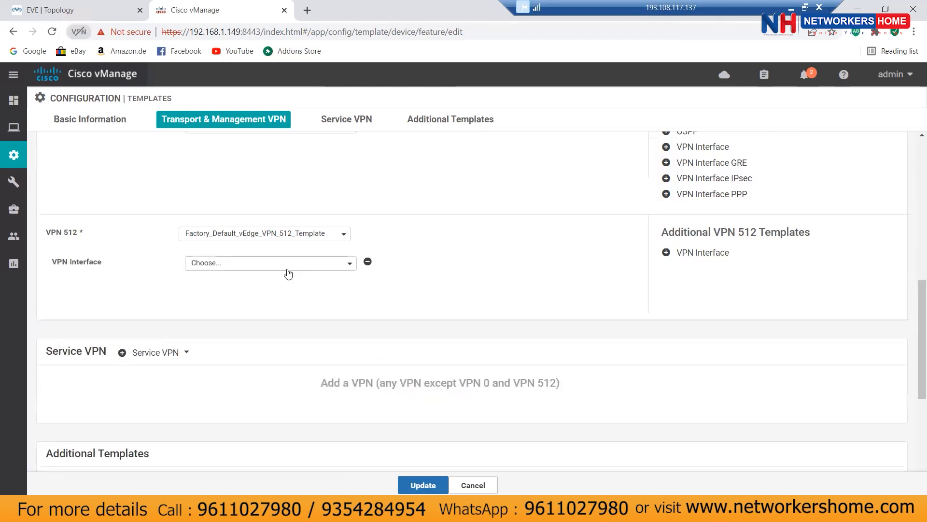
left_click(270, 264)
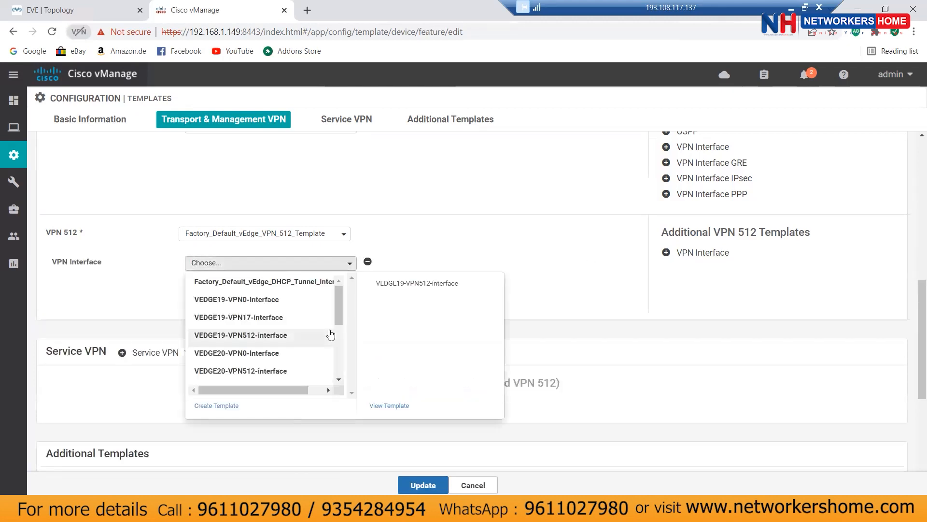
scroll(331, 334, "down", 3)
scroll(330, 334, "down", 1)
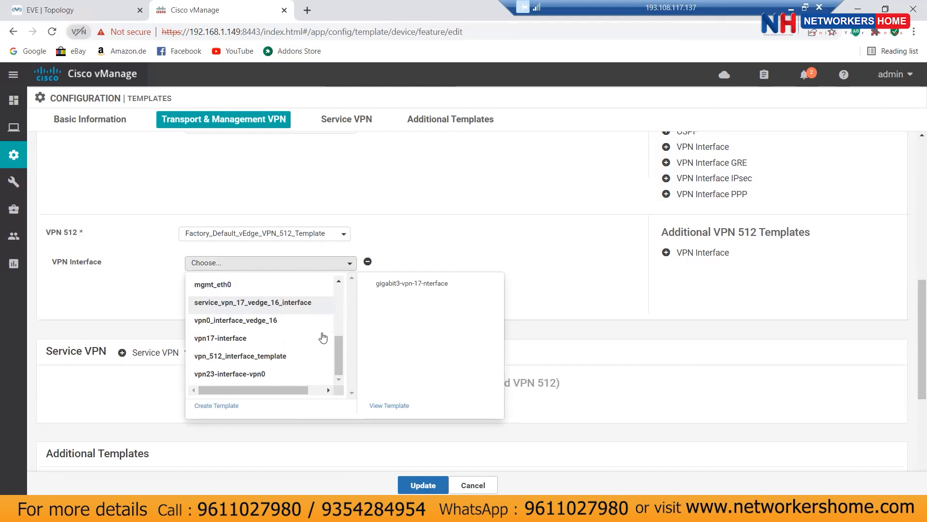
left_click(273, 355)
Step: Add a second VPN 512 interface using VEDGE20-VPN512-interface
left_click(684, 253)
left_click(263, 299)
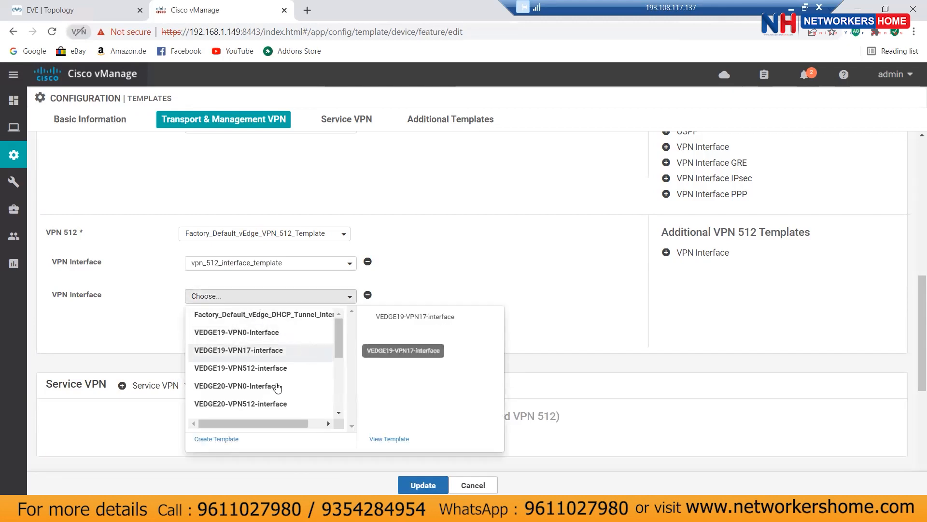
left_click(256, 404)
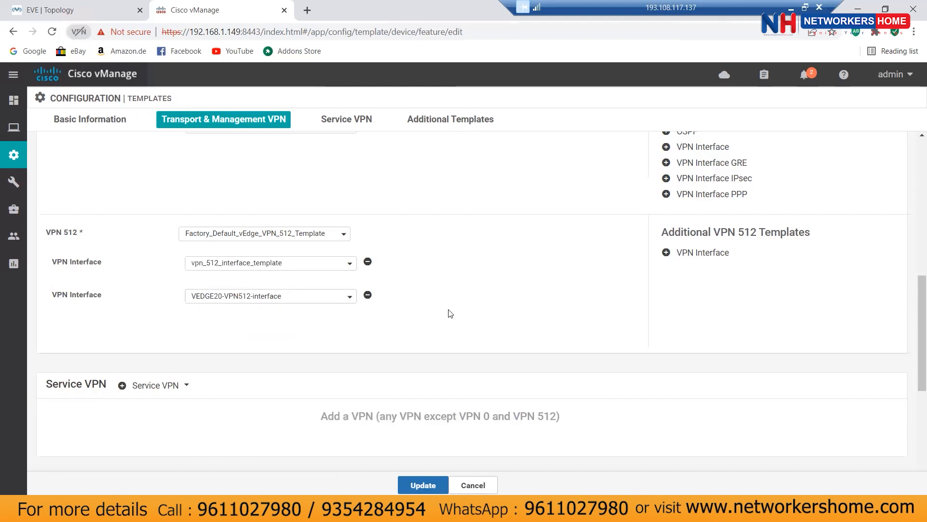
scroll(453, 311, "down", 3)
Step: Add one service VPN and set it to vpn17
left_click(148, 267)
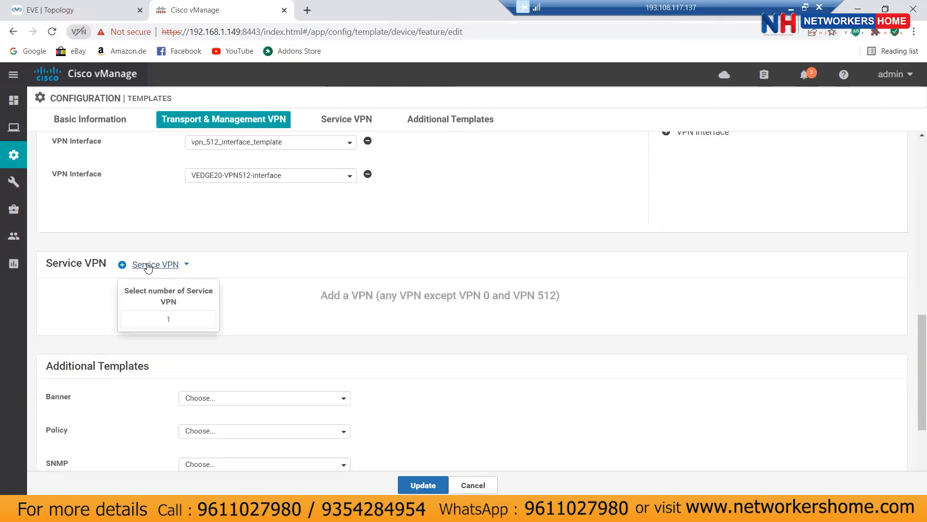
key("Return")
left_click(274, 238)
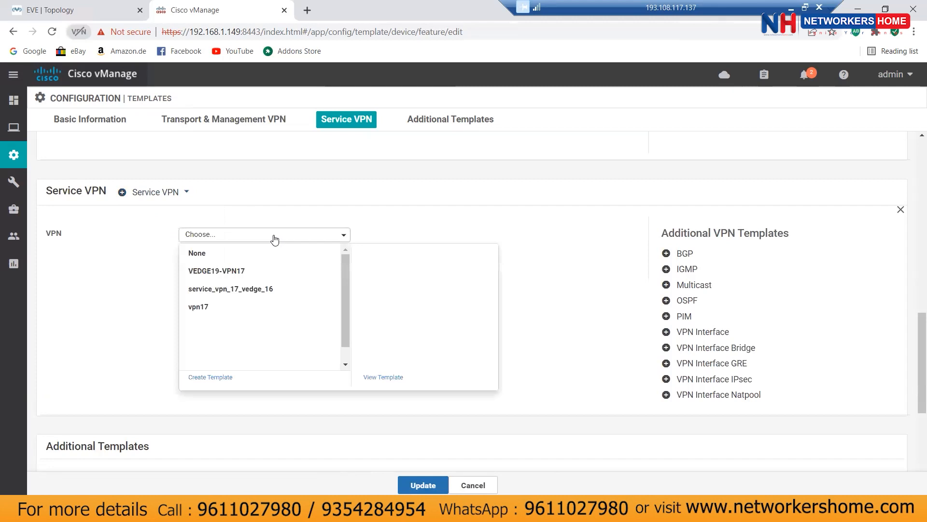
left_click(215, 309)
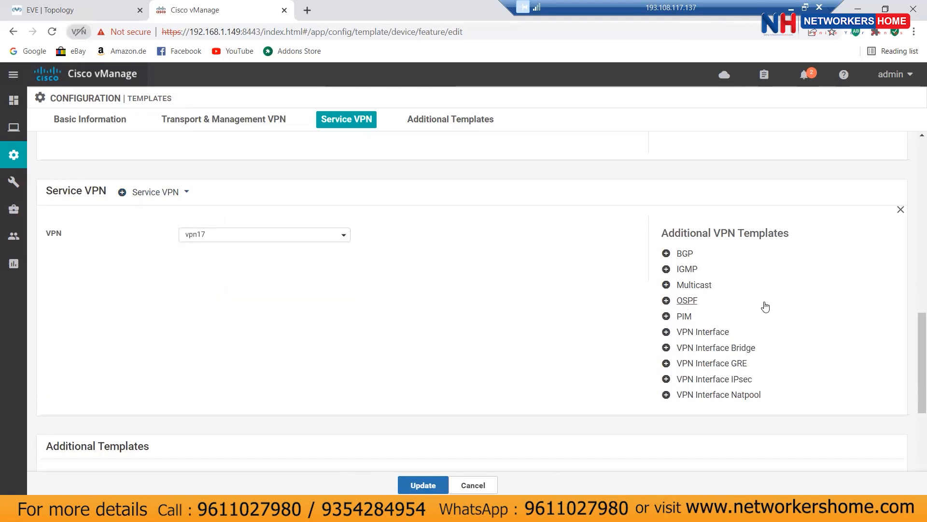
Step: Add a VPN interface under vpn17 and start creating a new interface template
left_click(706, 332)
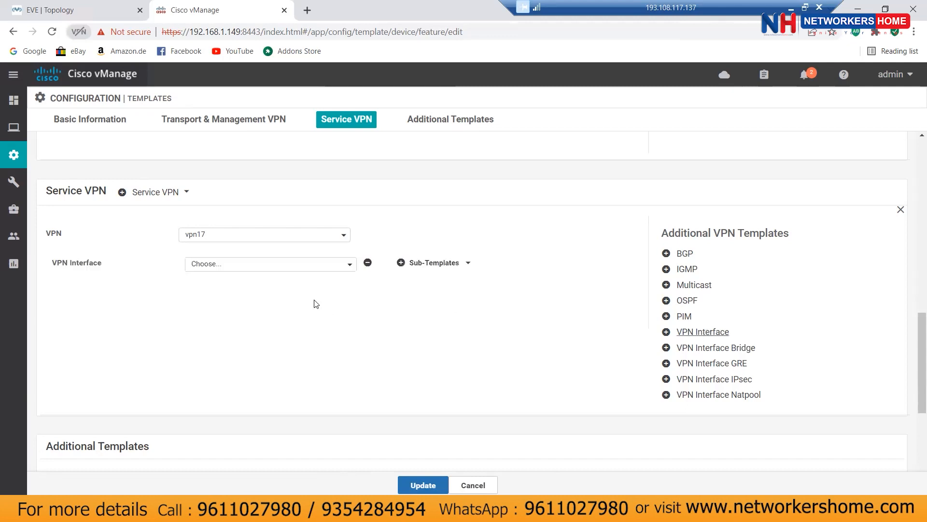
left_click(260, 265)
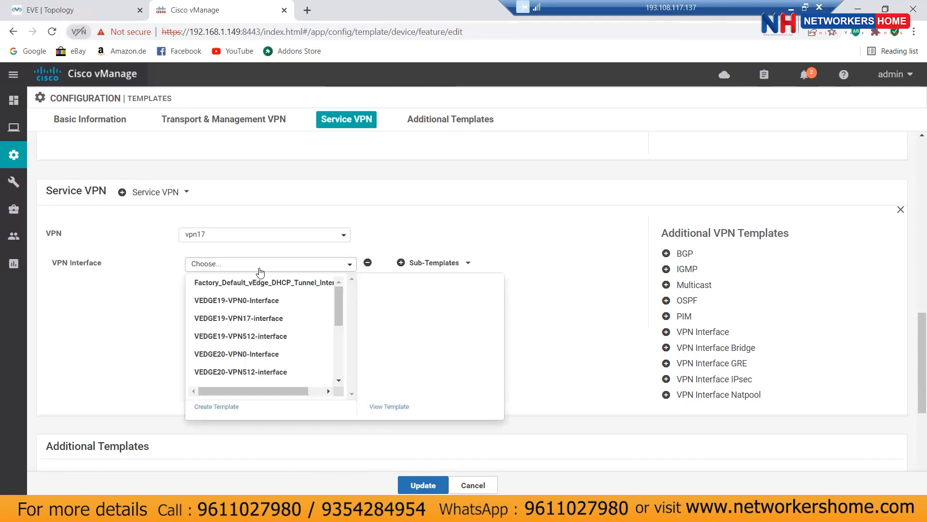
left_click(218, 407)
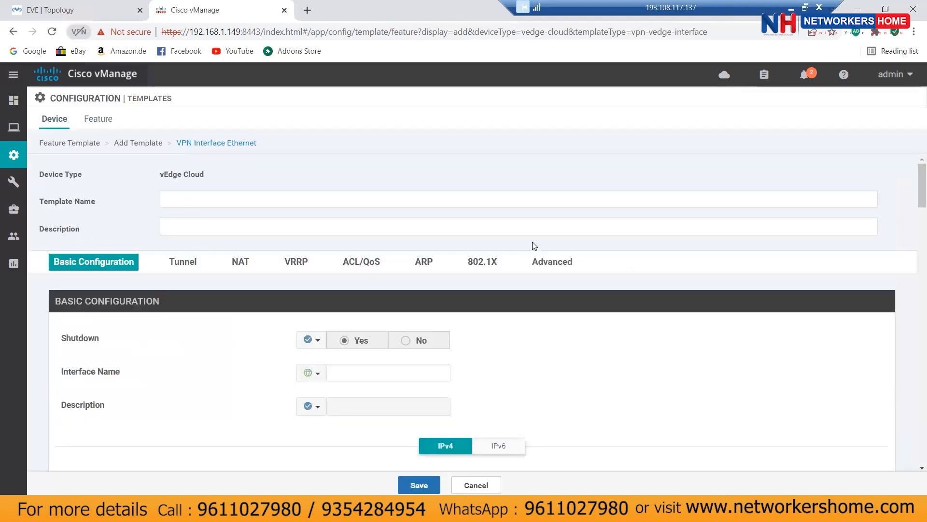
Step: Name the new template vpn-17_vedge23 and copy the name into the description
left_click(197, 194)
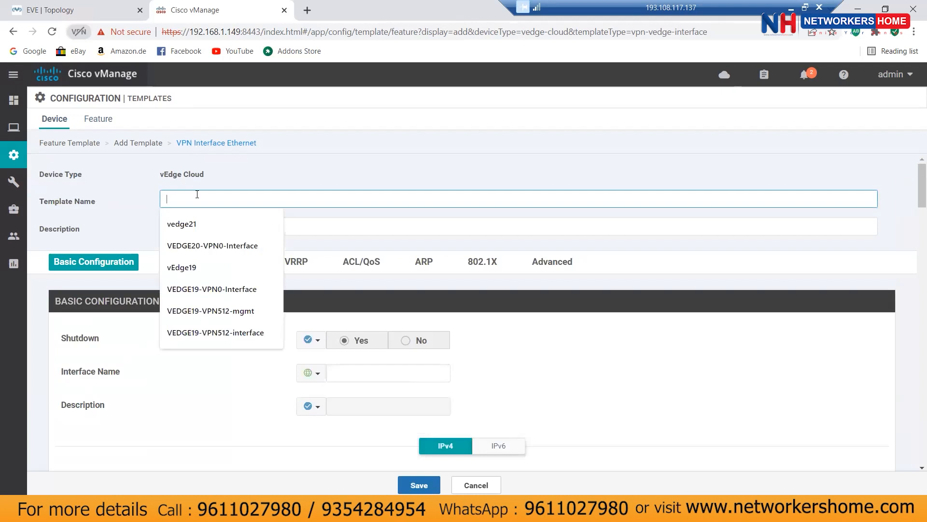
type("vpn-17_ve")
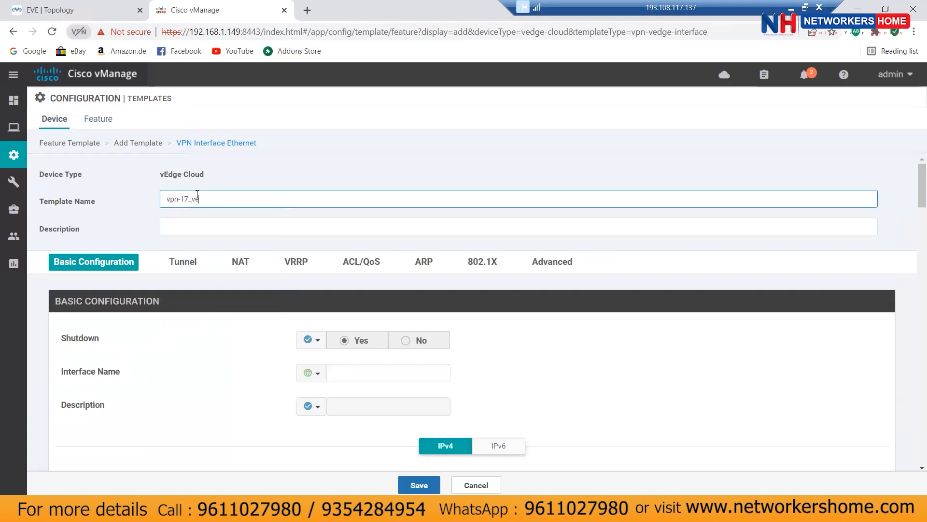
type("dge23")
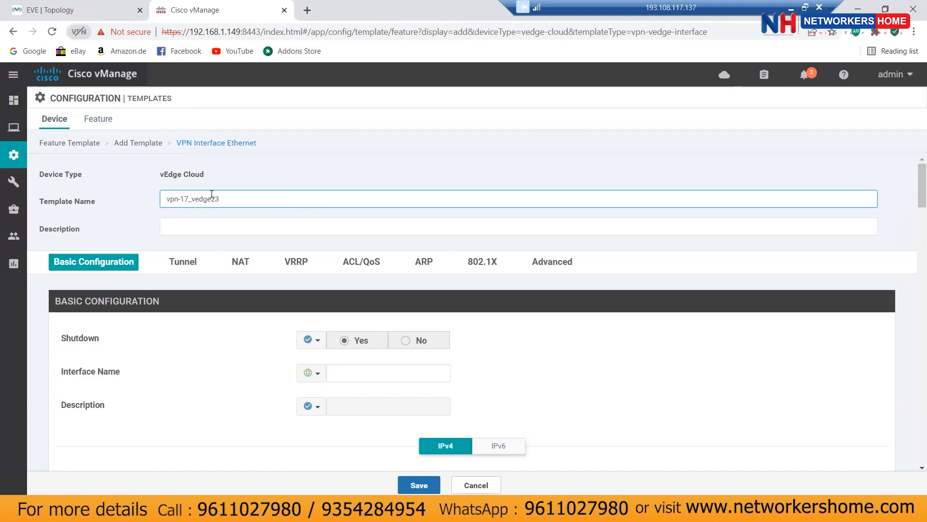
key("ctrl+a")
right_click(209, 199)
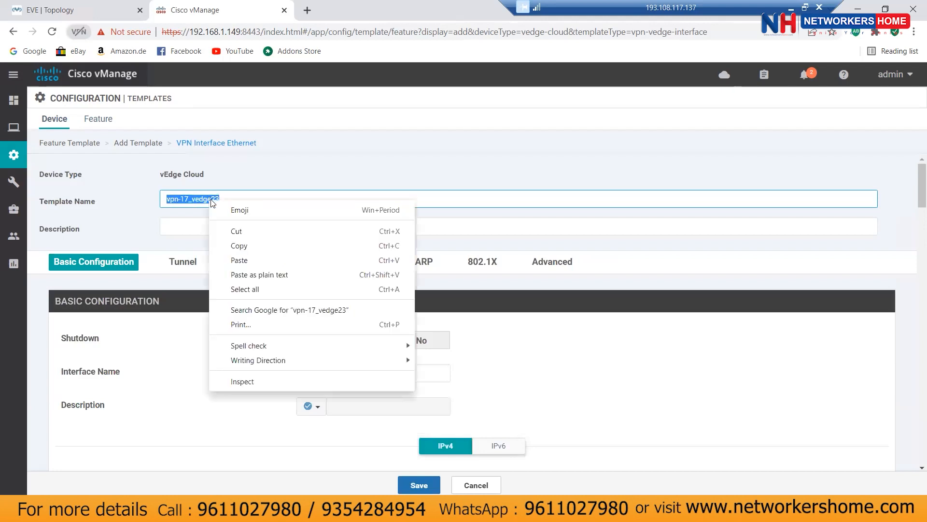
left_click(240, 246)
left_click(216, 223)
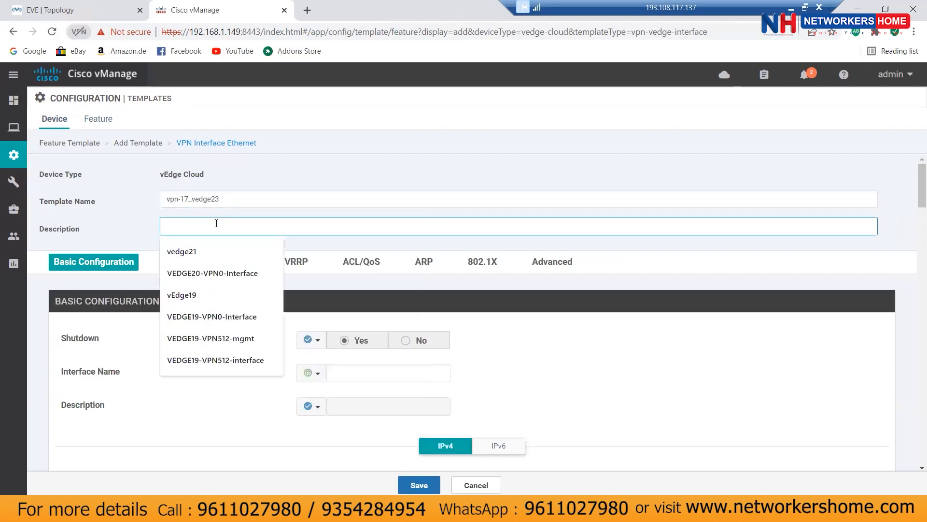
key("ctrl+v")
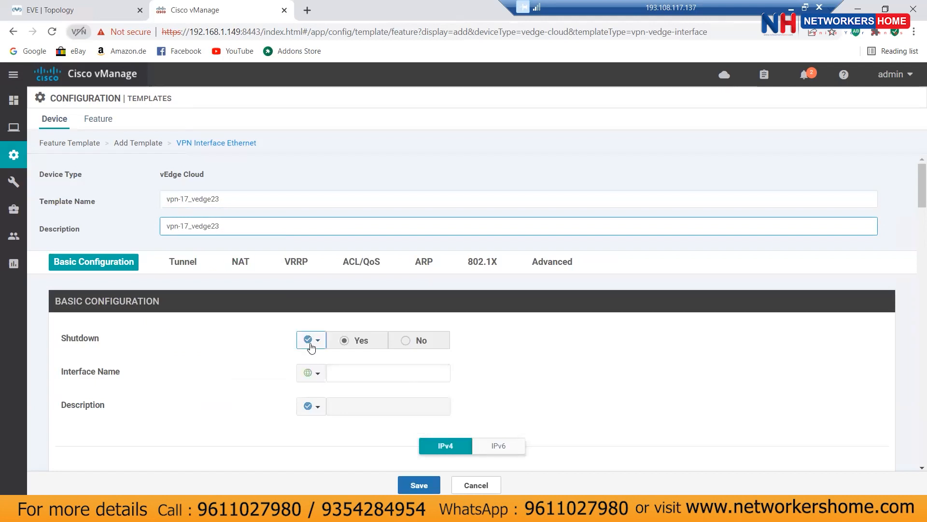
Step: Set Shutdown globally to No and use ge0/1 as the interface name
left_click(310, 343)
left_click(325, 360)
left_click(404, 341)
left_click(353, 372)
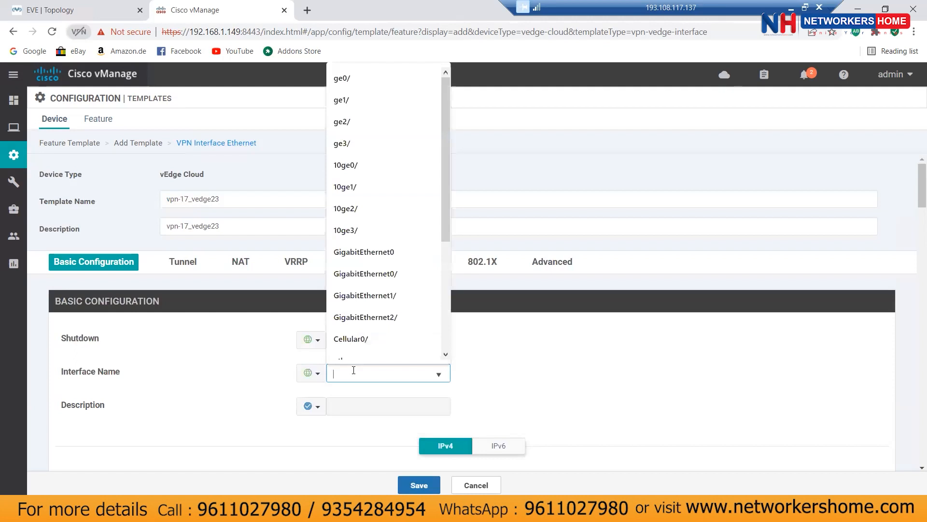
type("ge0/1")
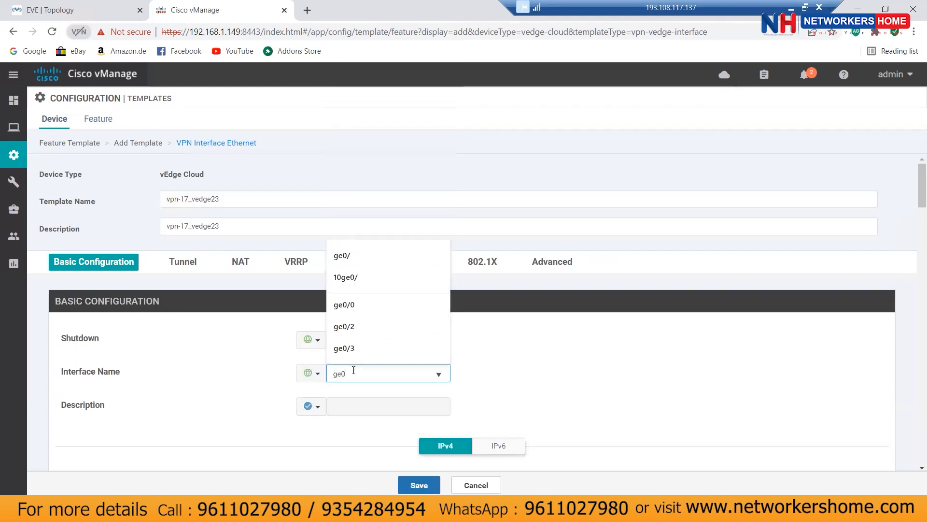
left_click(514, 394)
Step: Make the IPv4 address a device-specific variable, vpn_if_ipv4_address
scroll(615, 411, "down", 4)
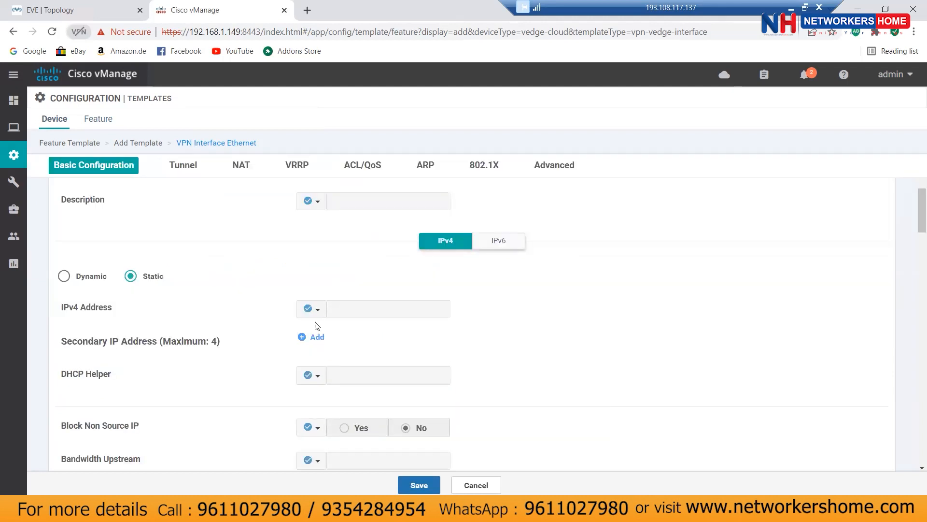
left_click(317, 309)
mouse_move(336, 351)
left_click(509, 363)
left_click(658, 349)
Step: Review the remaining sections and save the vpn-17_vedge23 feature template
scroll(582, 391, "down", 3)
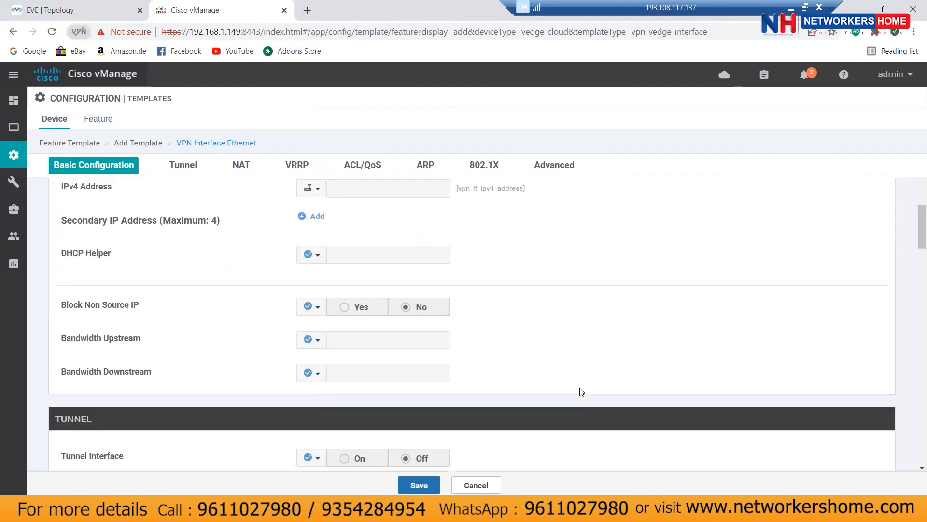
scroll(580, 392, "down", 1)
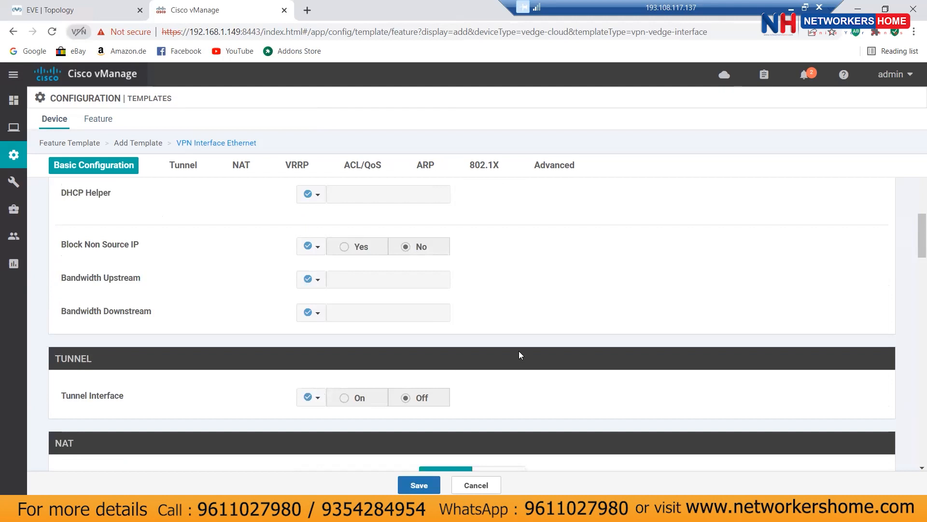
scroll(521, 344, "up", 2)
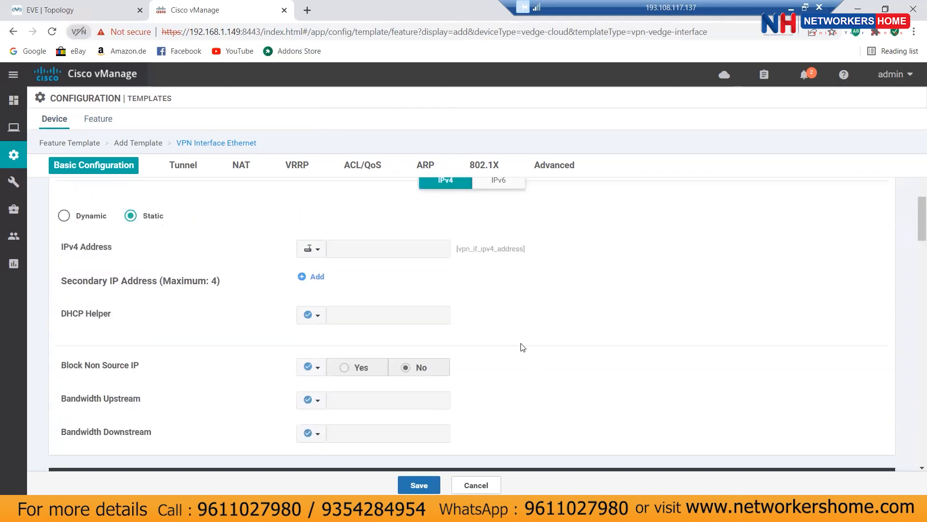
scroll(522, 347, "down", 4)
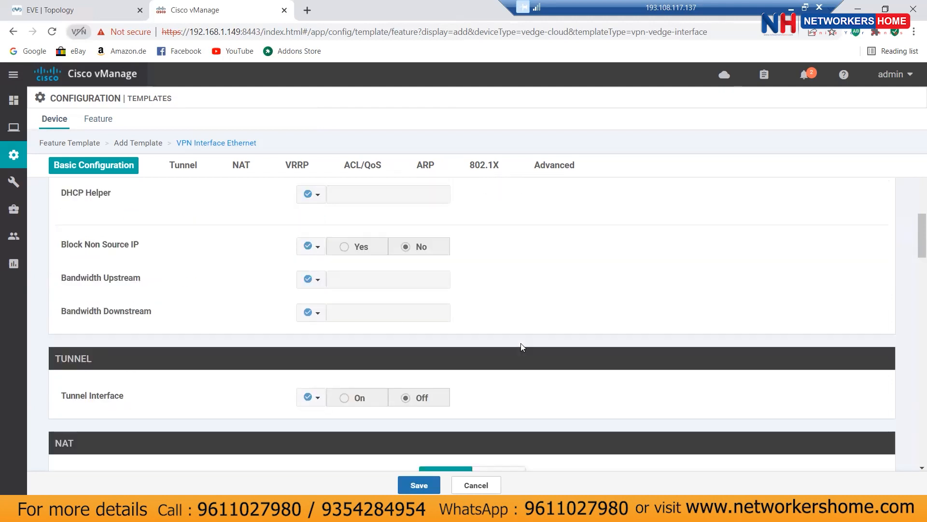
scroll(548, 349, "down", 3)
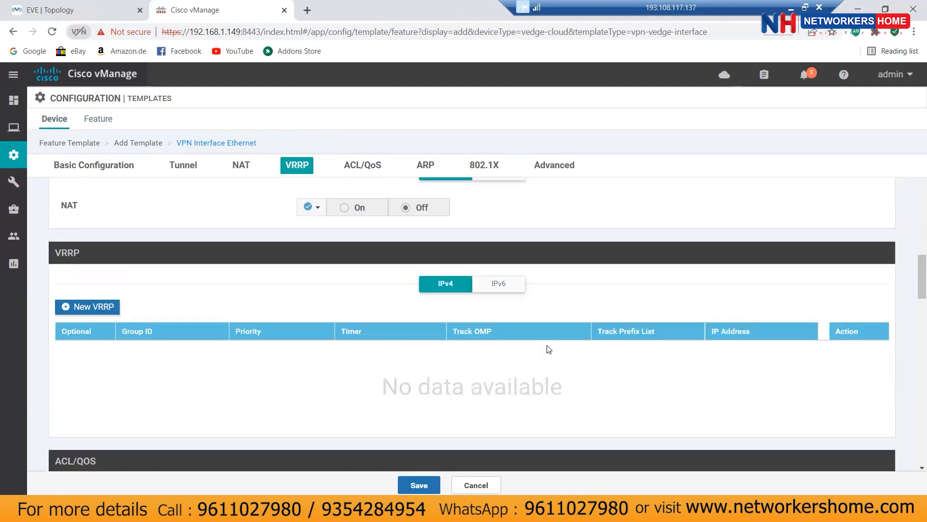
scroll(548, 349, "up", 1)
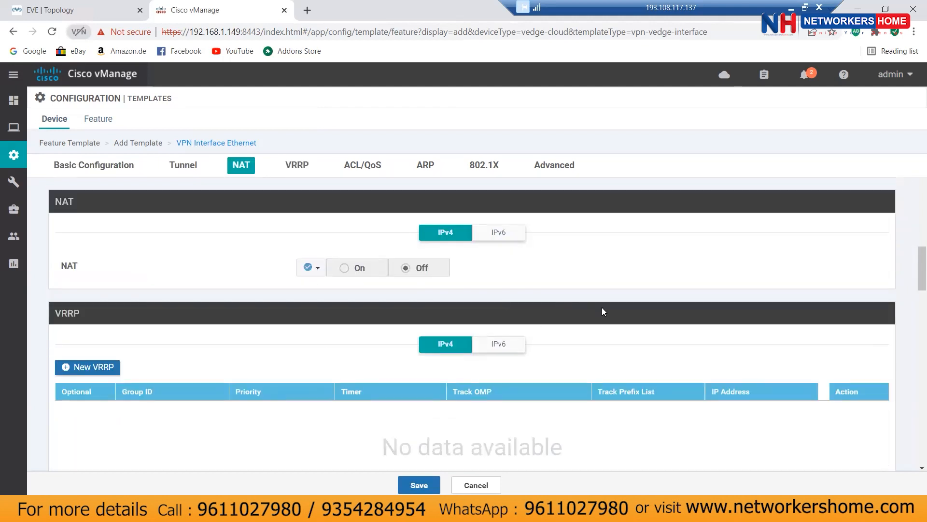
scroll(603, 310, "down", 3)
scroll(605, 310, "down", 2)
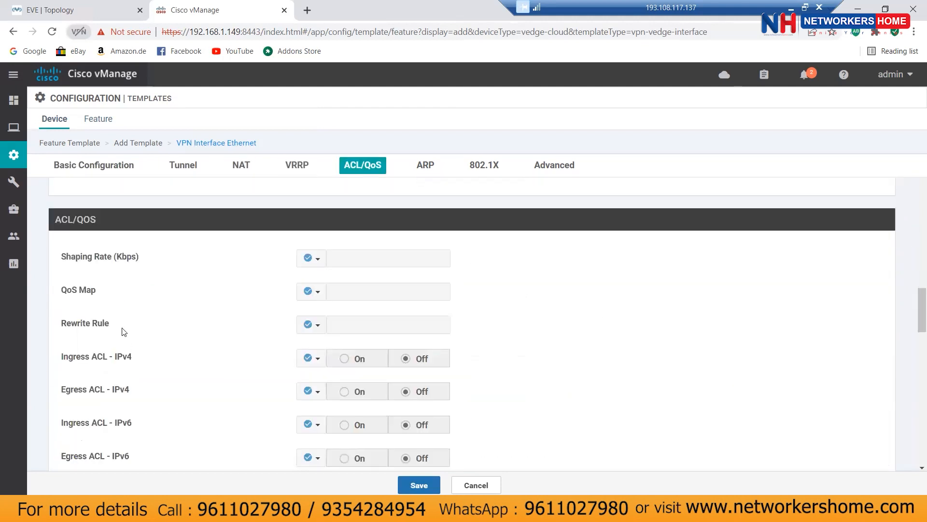
scroll(531, 338, "down", 3)
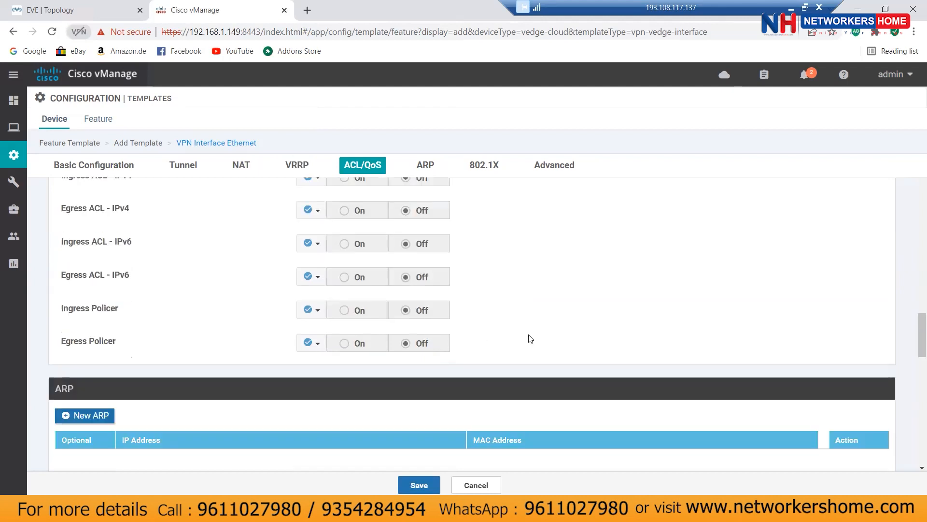
scroll(531, 338, "down", 3)
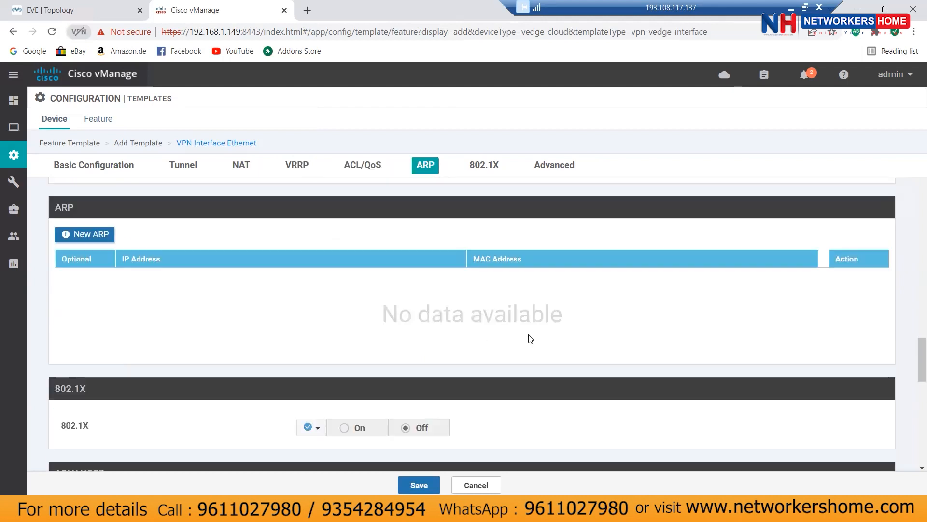
scroll(531, 339, "down", 5)
scroll(491, 457, "down", 2)
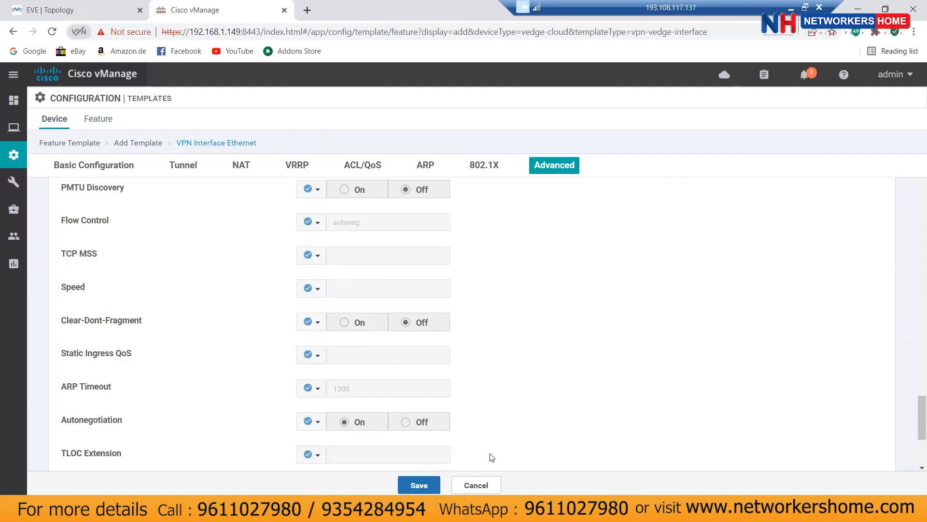
left_click(419, 486)
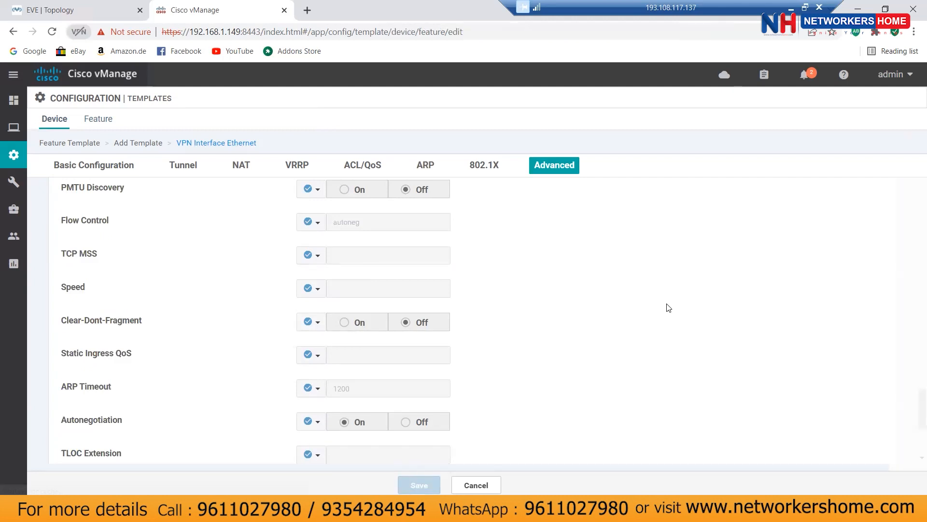
Step: Review the Transport & Management VPN and Service VPN sections of vedge23-system
scroll(464, 312, "down", 8)
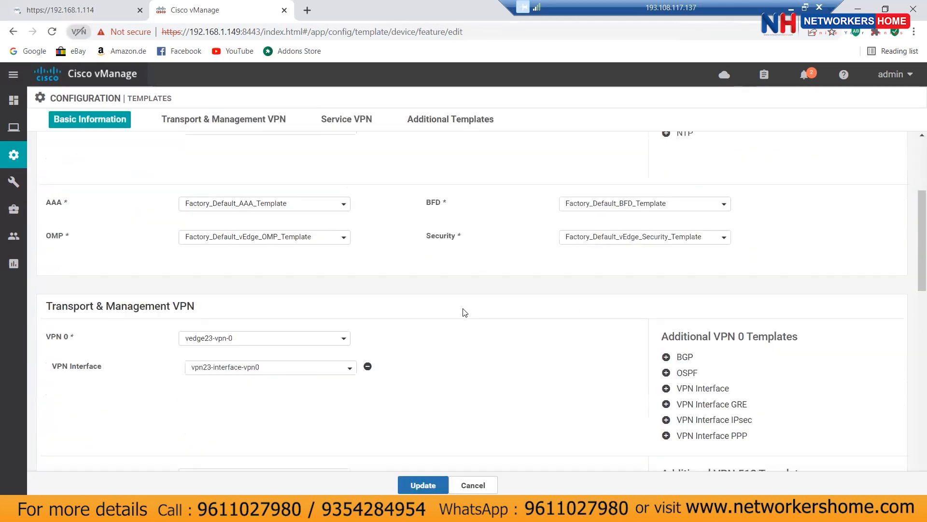
scroll(462, 312, "down", 3)
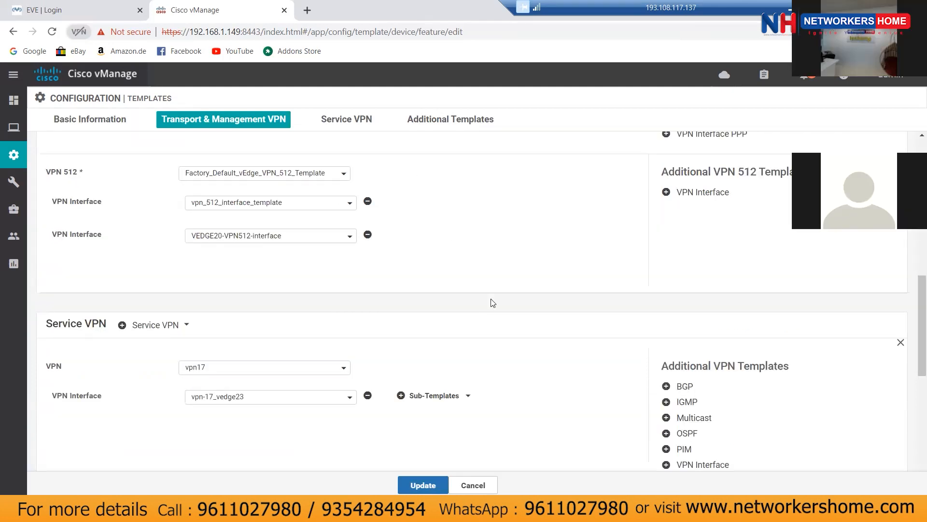
scroll(553, 368, "down", 4)
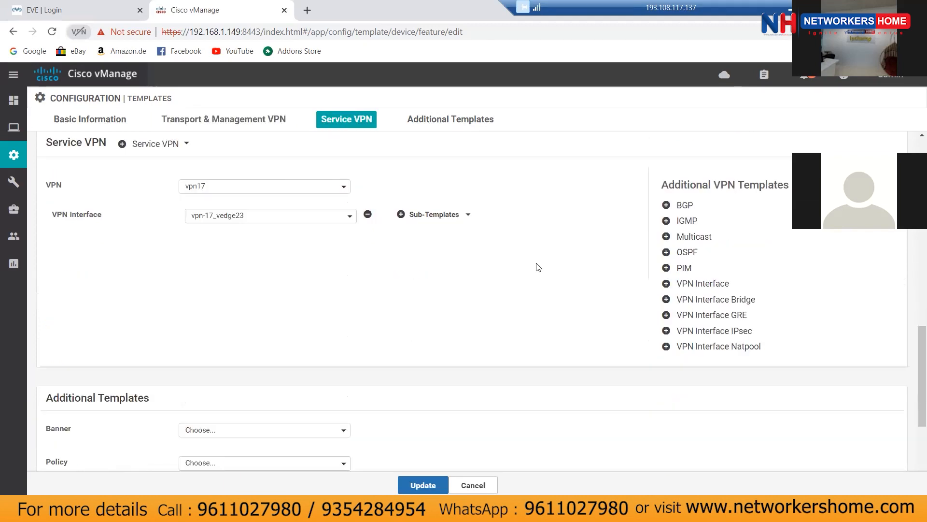
scroll(538, 267, "down", 4)
scroll(538, 267, "up", 5)
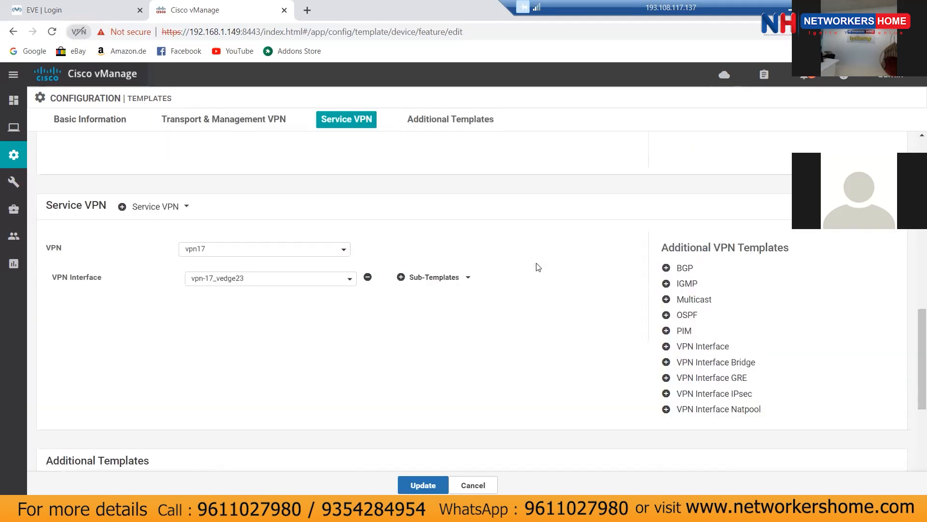
scroll(522, 270, "up", 1)
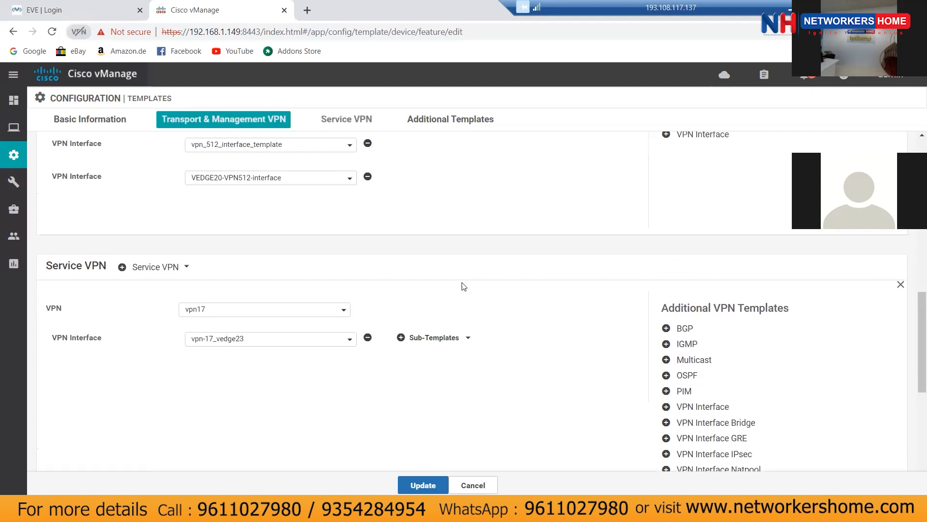
scroll(486, 288, "up", 1)
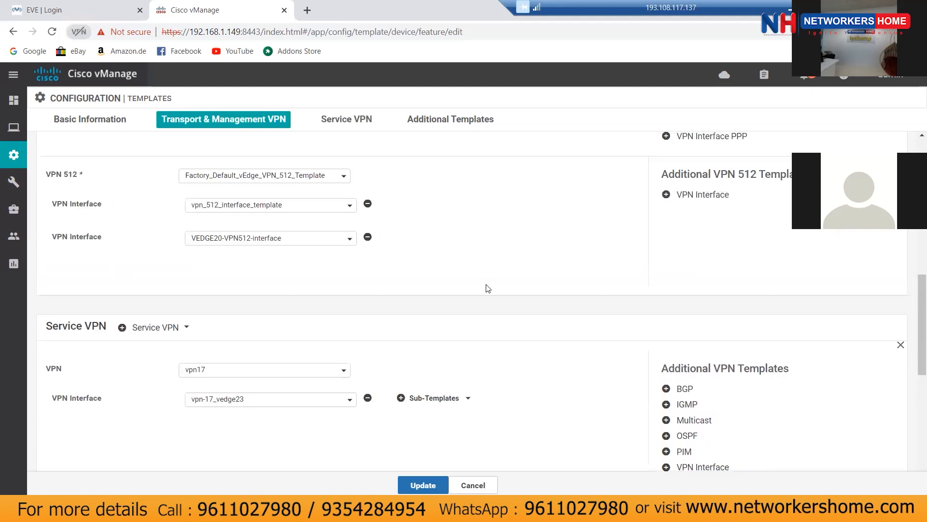
scroll(487, 289, "up", 3)
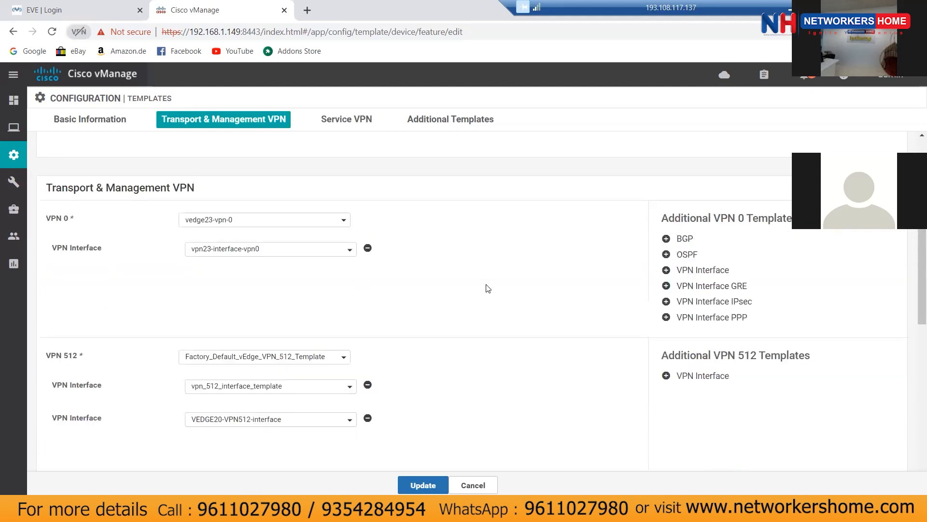
scroll(488, 288, "down", 7)
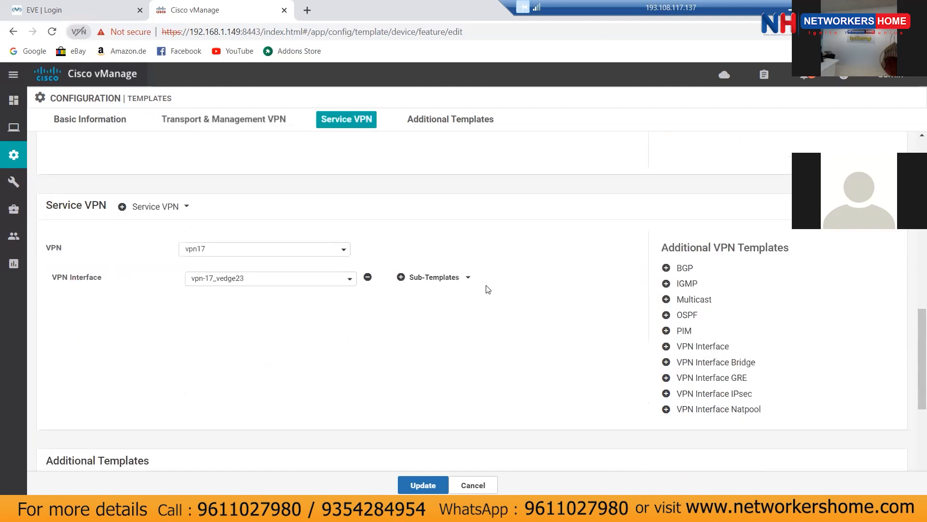
scroll(487, 289, "down", 2)
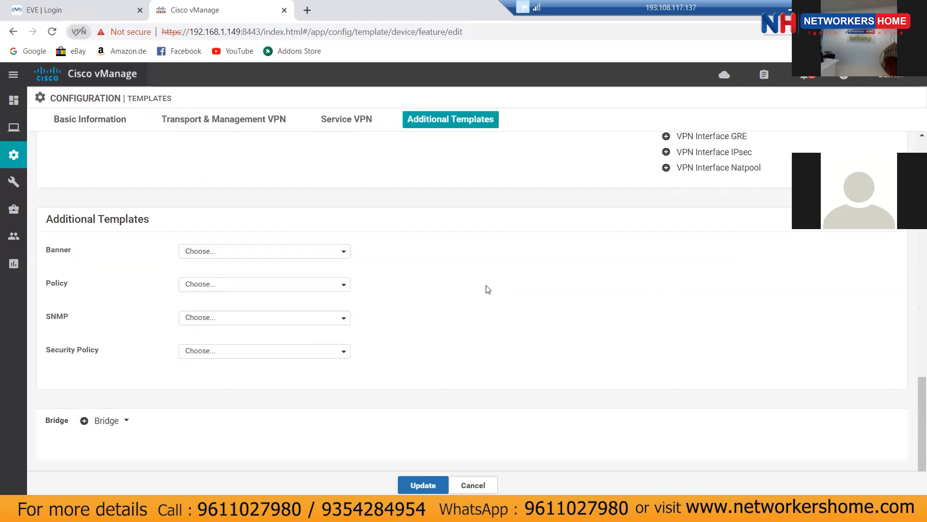
Step: Leave the Policy template unset and update the vedge23-system device template
left_click(226, 288)
left_click(429, 259)
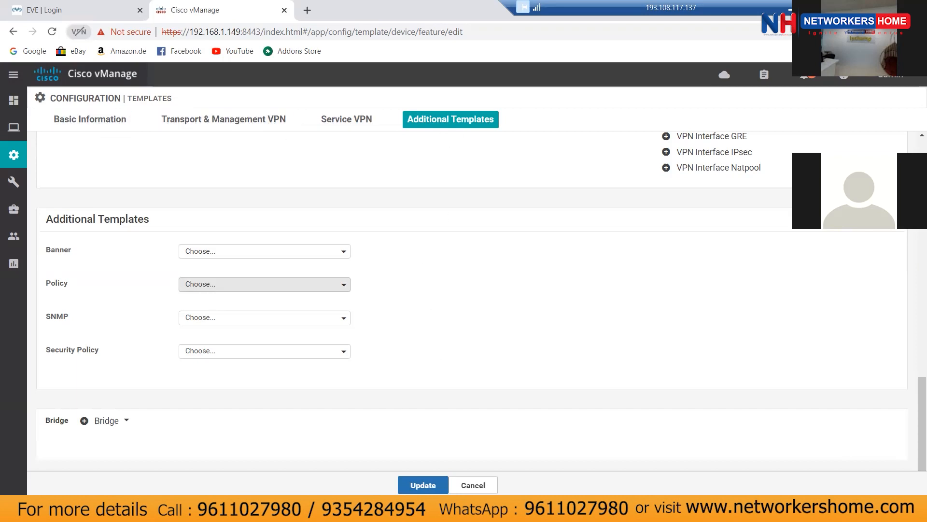
left_click(423, 485)
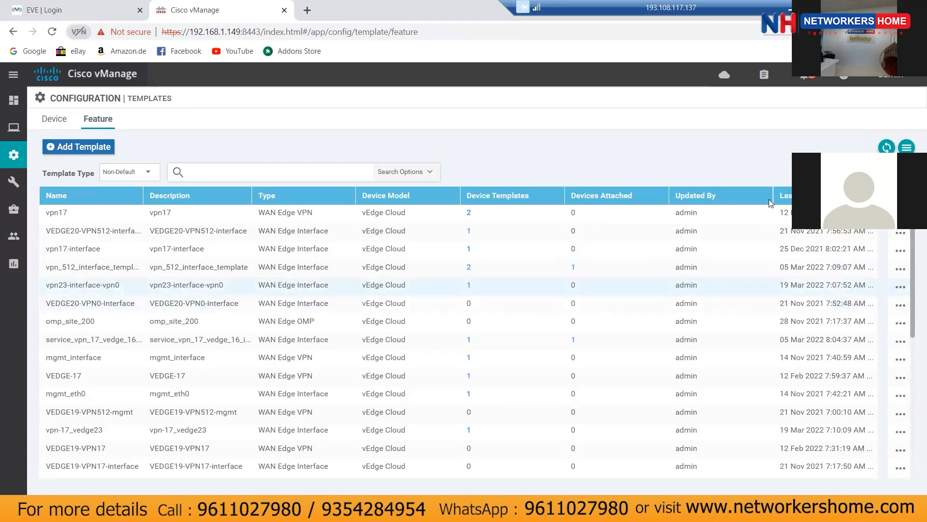
Step: Edit vpn23-interface-vpn0 from its row's actions menu in the Feature templates list
left_click(900, 288)
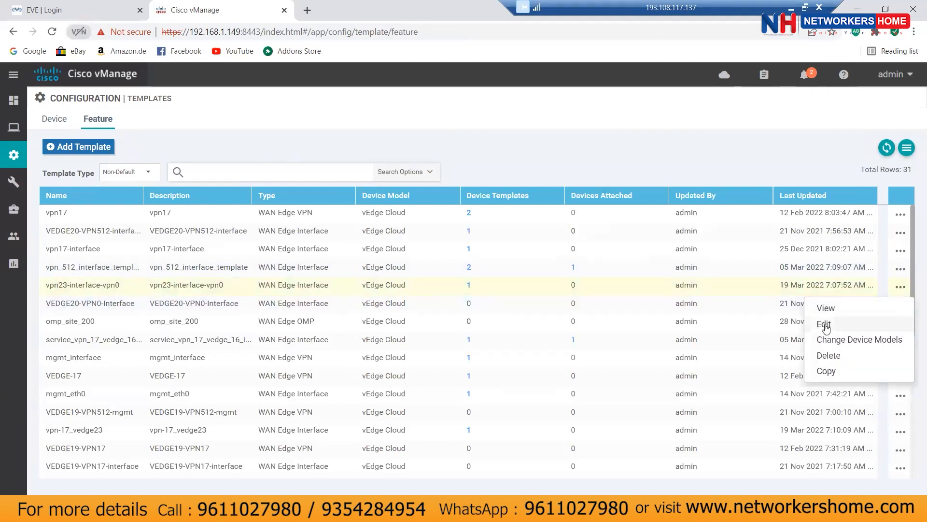
left_click(825, 325)
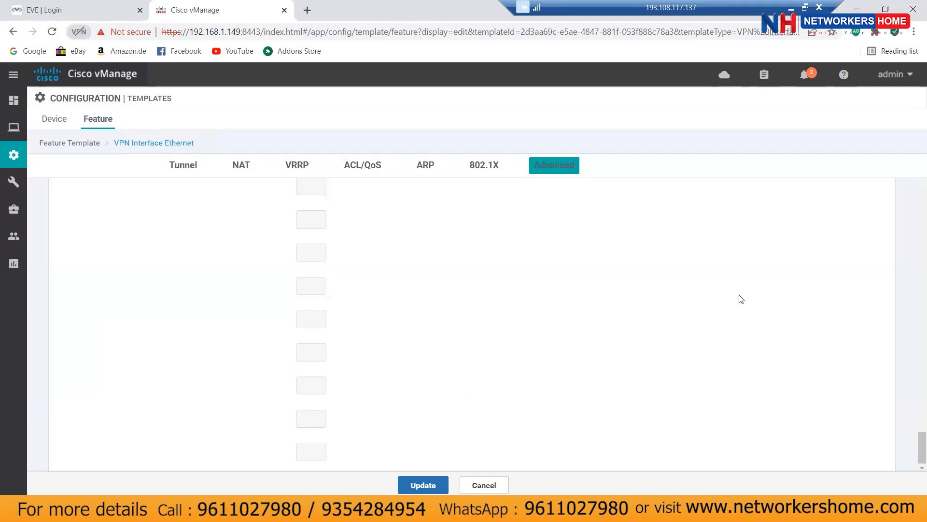
Step: Set the tunnel's SSH allowed service to a global On value
key("Home")
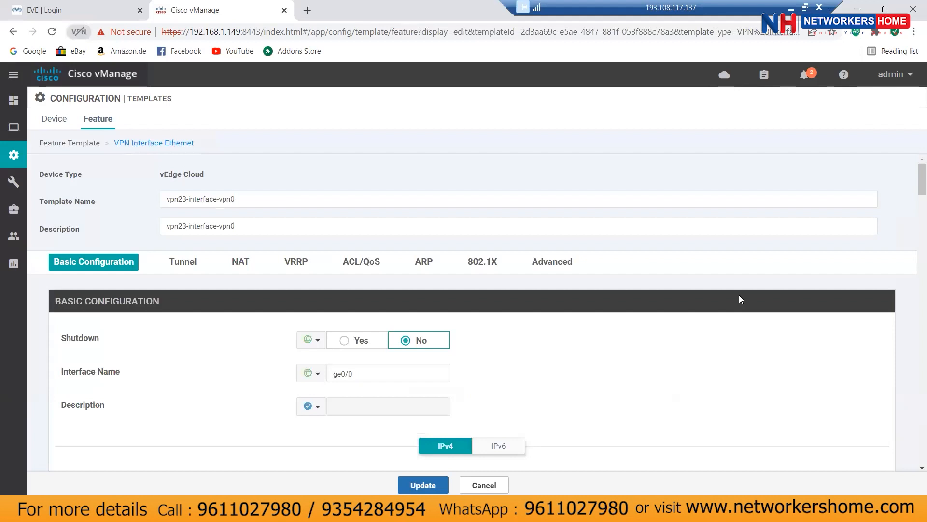
scroll(739, 296, "down", 8)
scroll(741, 298, "down", 5)
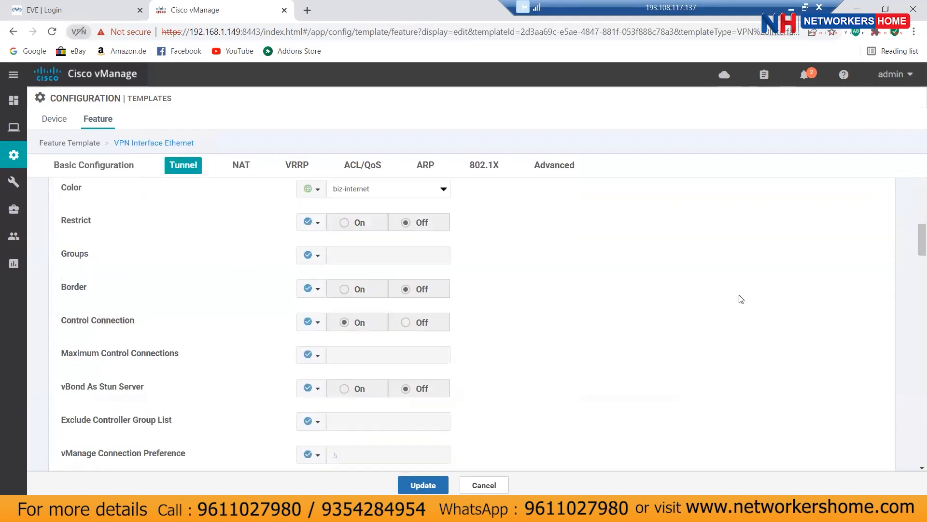
scroll(741, 299, "down", 7)
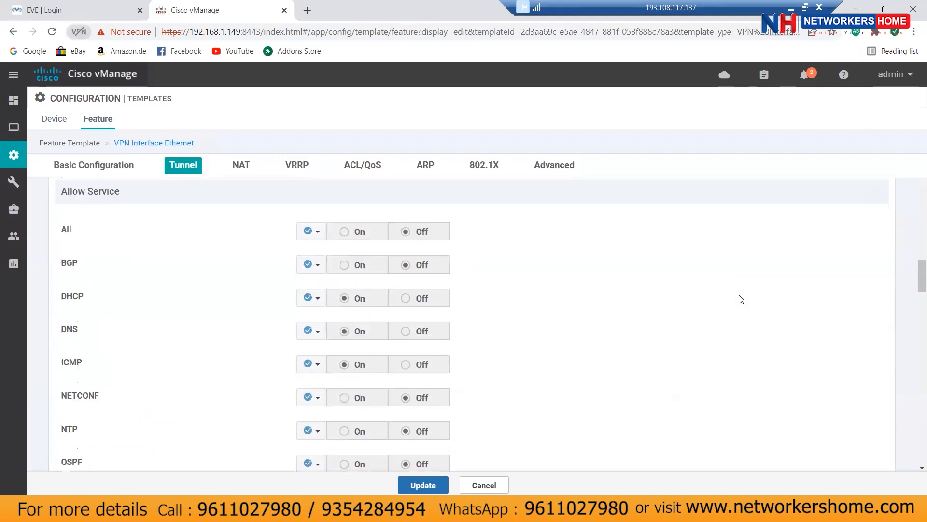
left_click(318, 398)
left_click(221, 396)
scroll(225, 389, "down", 2)
left_click(312, 376)
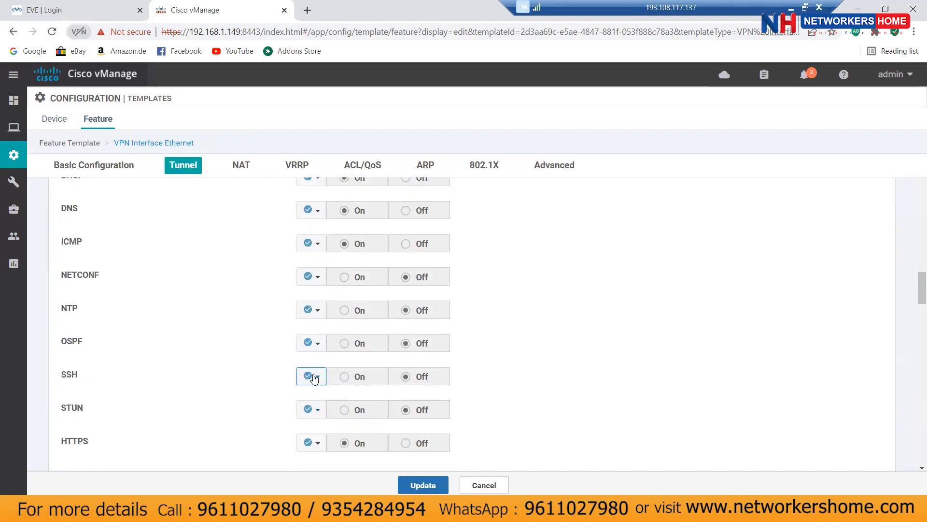
left_click(329, 397)
left_click(343, 377)
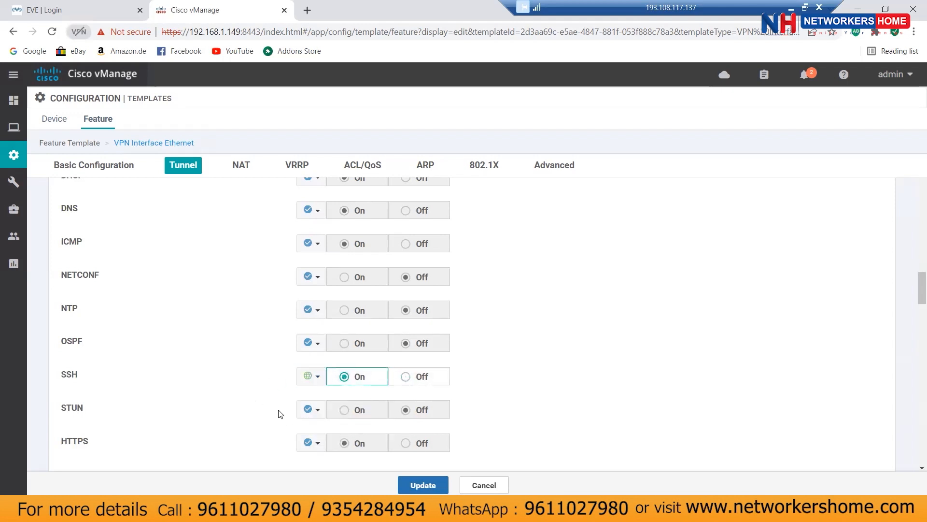
Step: Set NETCONF and All services to global On, then save vpn23-interface-vpn0
left_click(310, 276)
left_click(321, 298)
left_click(344, 277)
scroll(548, 326, "up", 3)
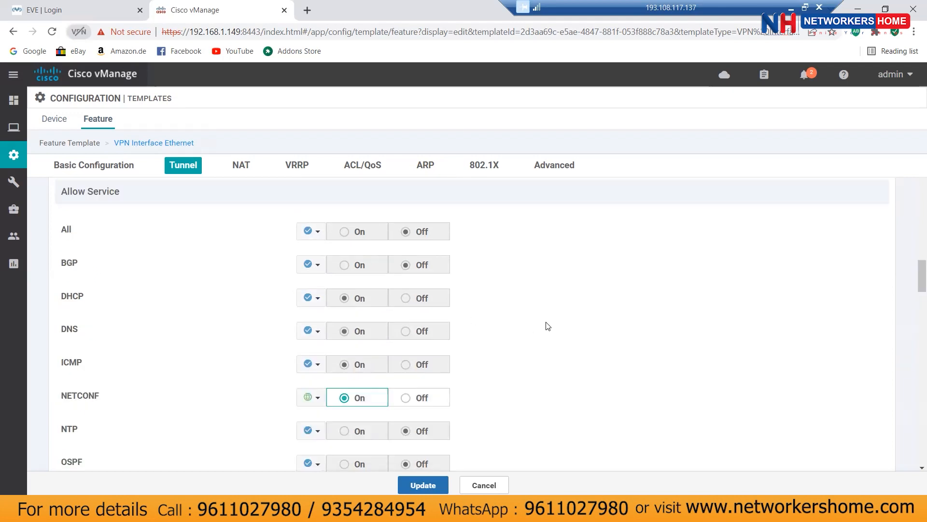
left_click(311, 231)
left_click(322, 251)
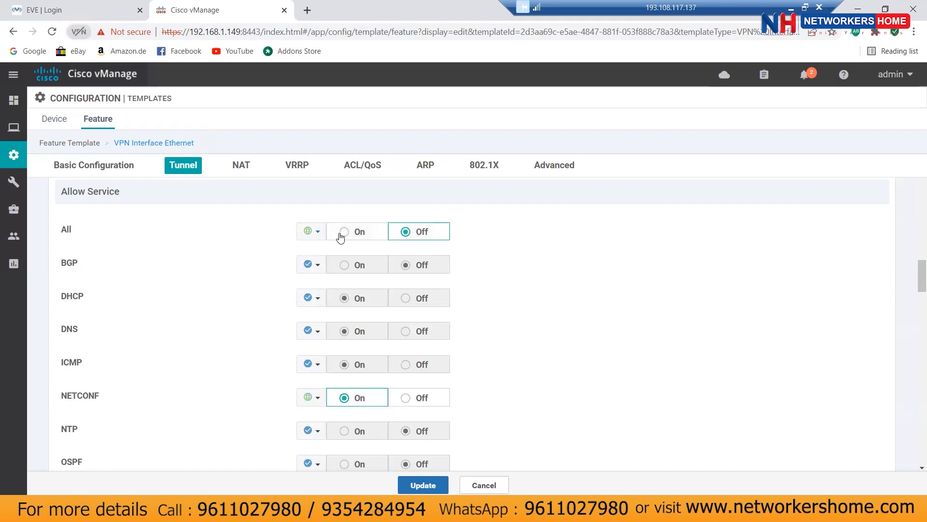
left_click(344, 232)
scroll(642, 323, "down", 5)
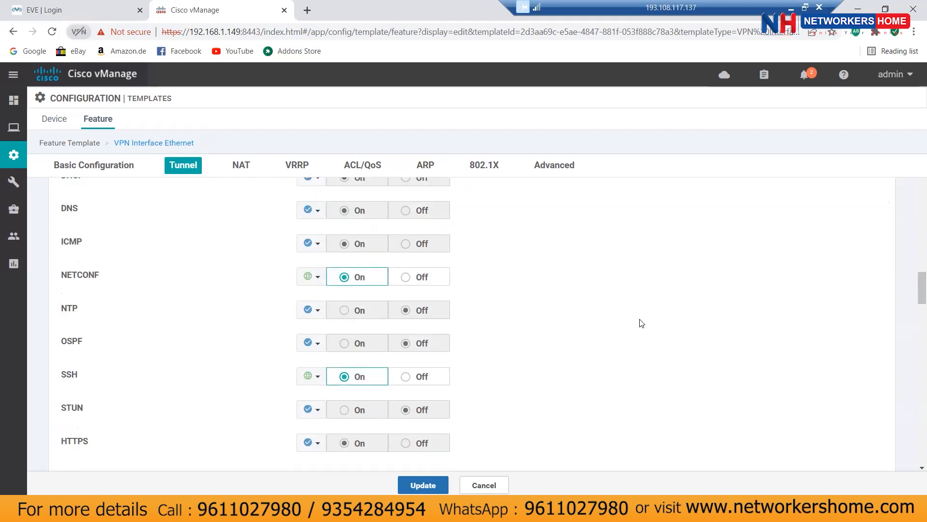
left_click(425, 485)
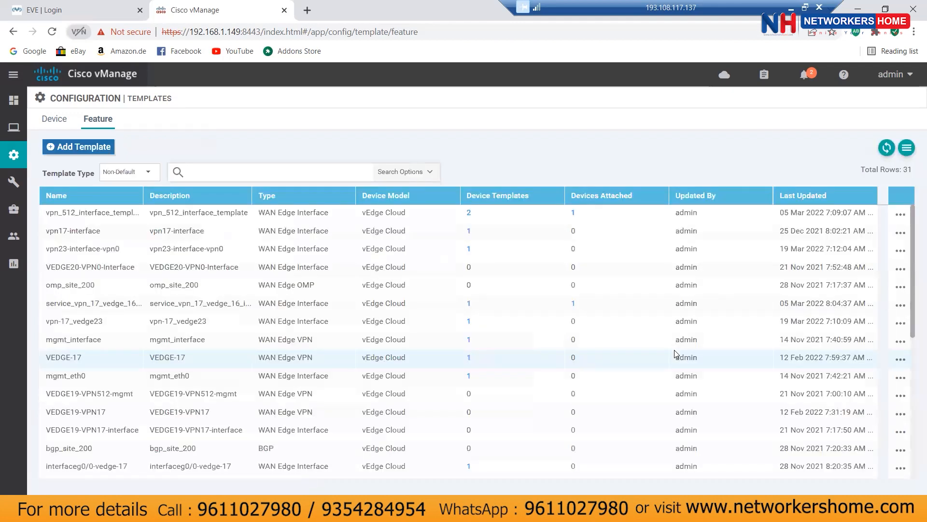
Step: Attach vedge23 to the vedge23-system device template from the Device templates list
left_click(53, 127)
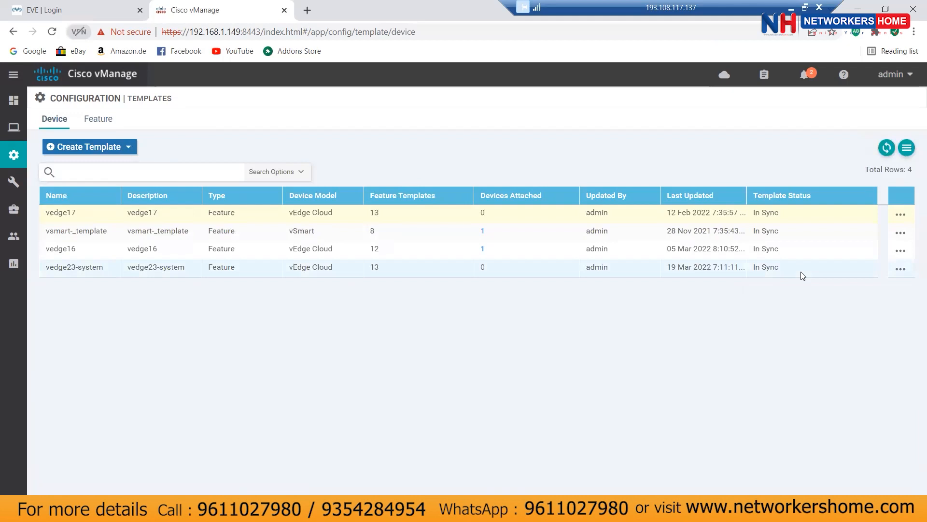
left_click(901, 271)
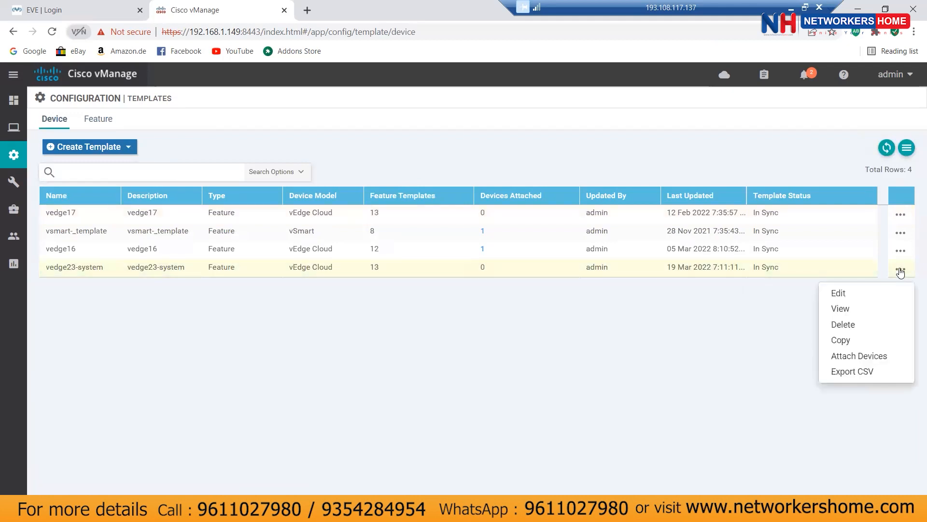
left_click(829, 351)
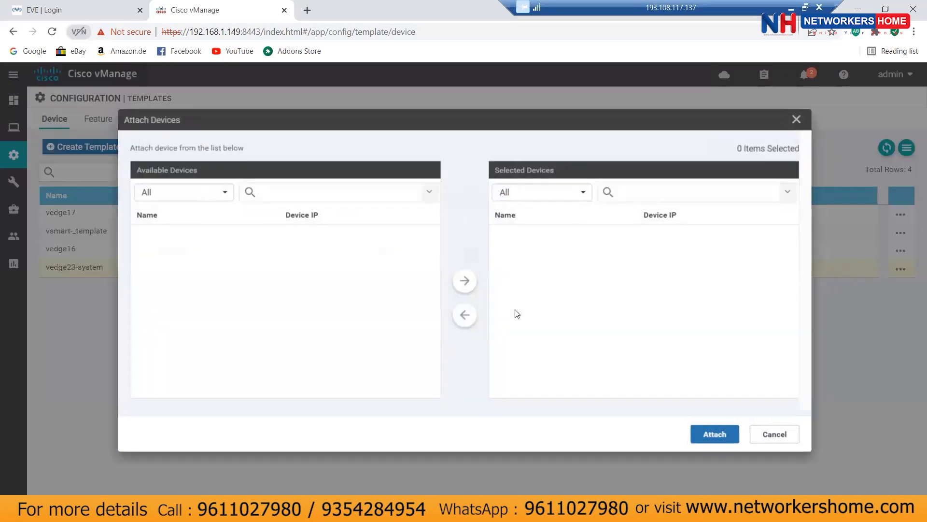
scroll(382, 289, "down", 3)
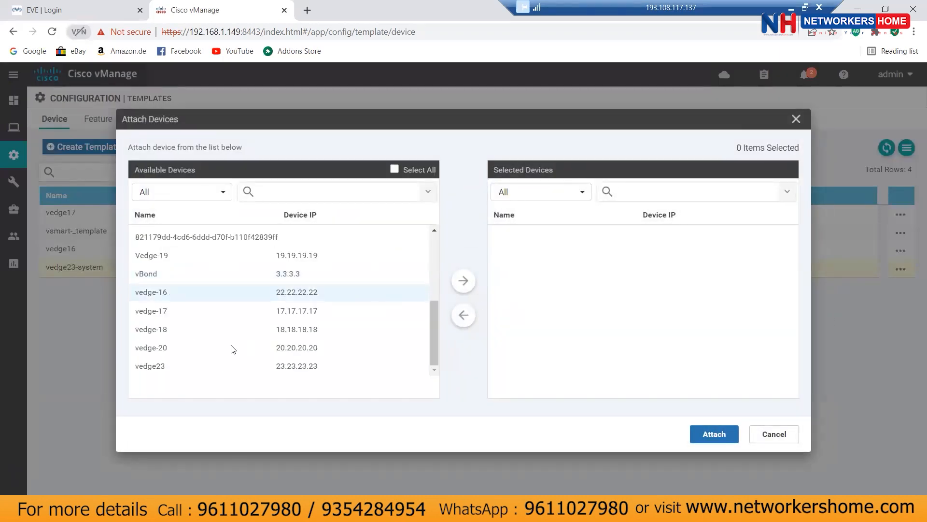
left_click(170, 370)
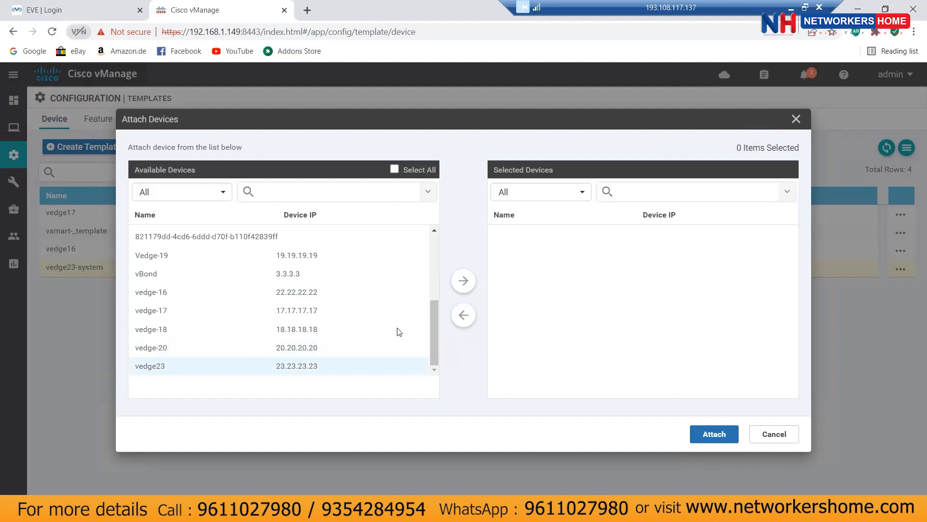
left_click(462, 286)
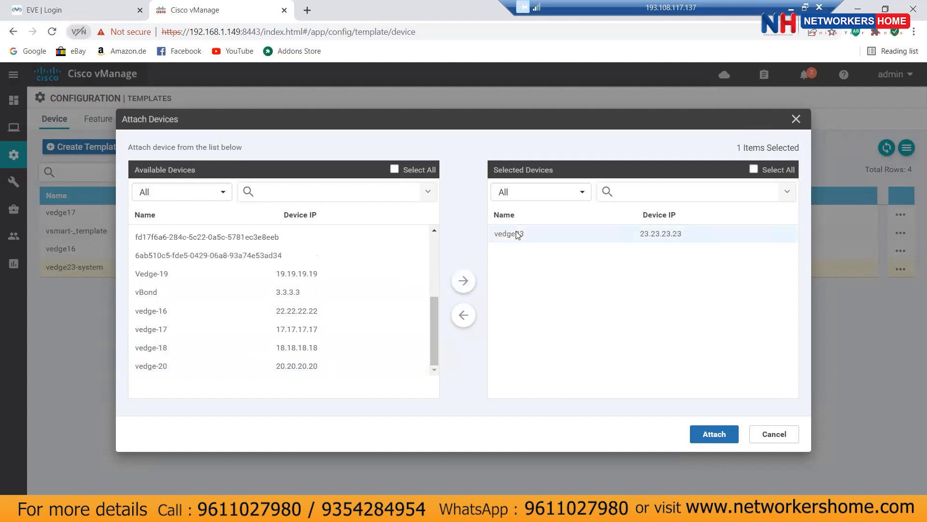
left_click(712, 433)
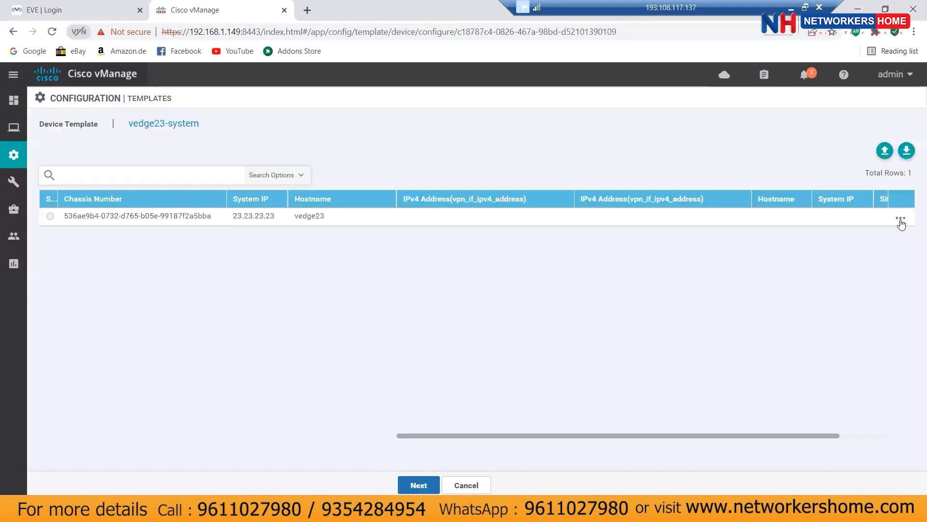
Step: Edit vedge23's template variables, entering IPv4 addresses 133.1.1.1/24 and 123.1.1.2/24
left_click(901, 220)
left_click(863, 245)
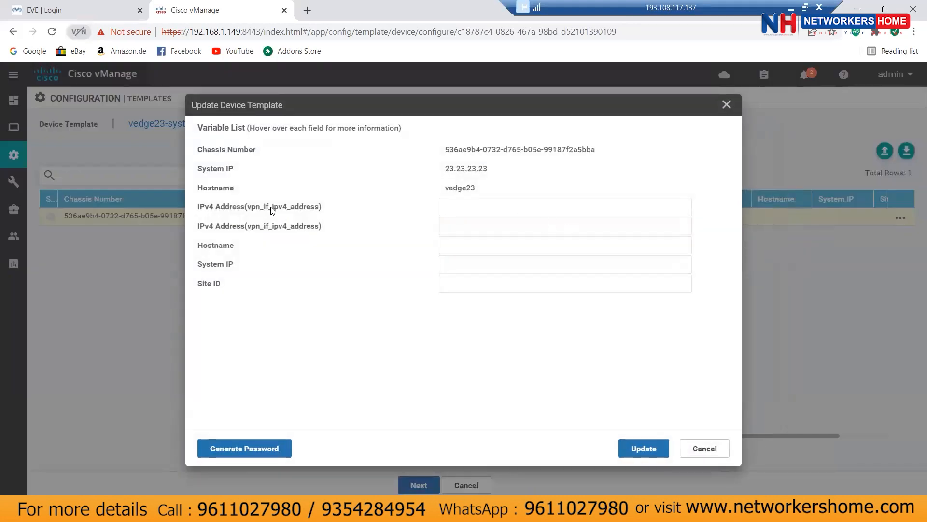
mouse_move(256, 211)
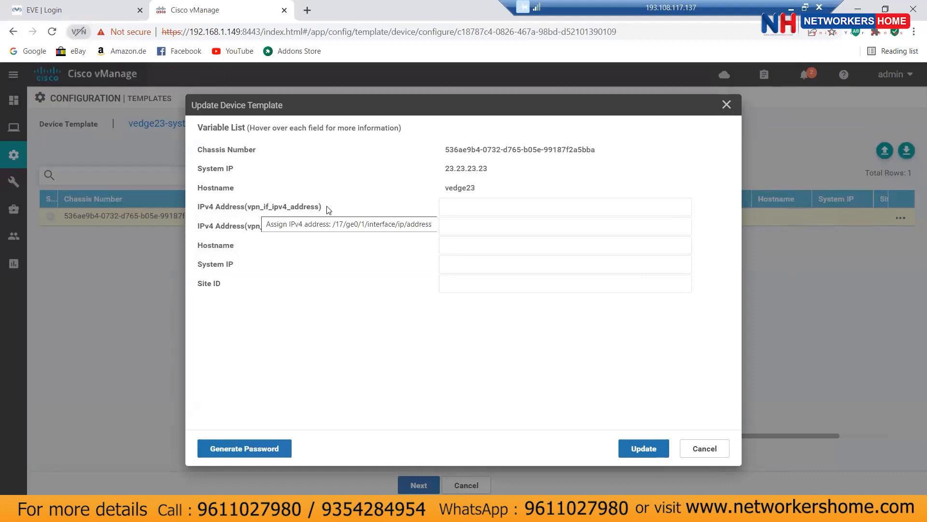
left_click(465, 209)
type("133.11.1.1")
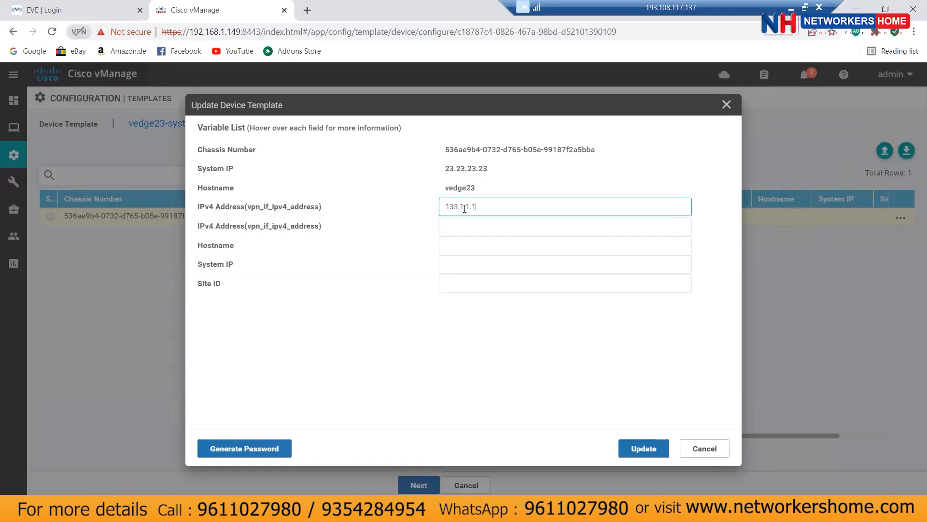
type("/24")
left_click(460, 224)
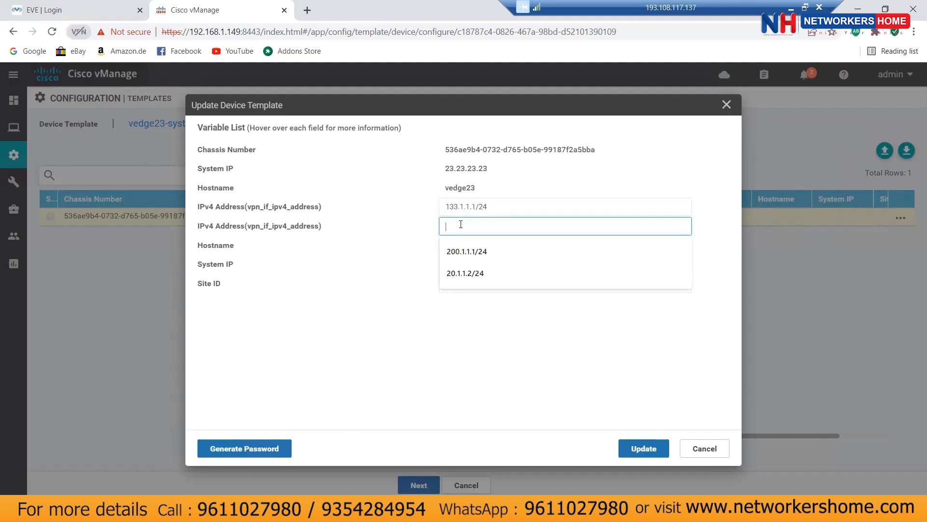
type("123.1.1.2/24")
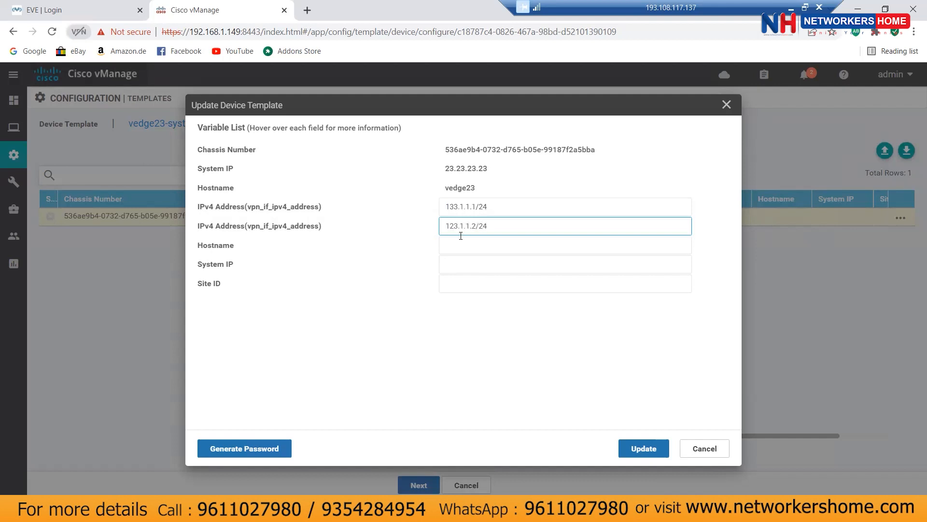
Step: Fill in hostname vedge23, system IP 23.23.23.23 and site ID 23
left_click(461, 247)
type("vedge23")
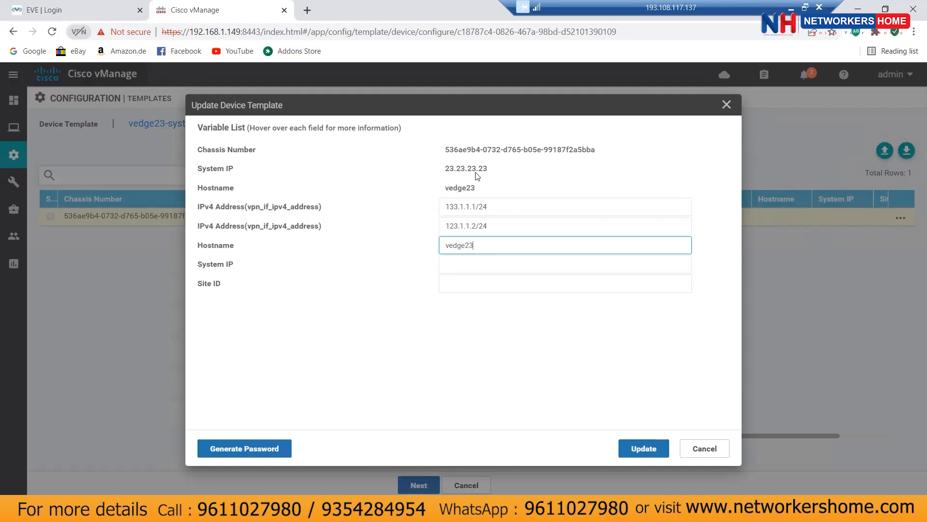
left_click(476, 263)
type("23.23.23.23")
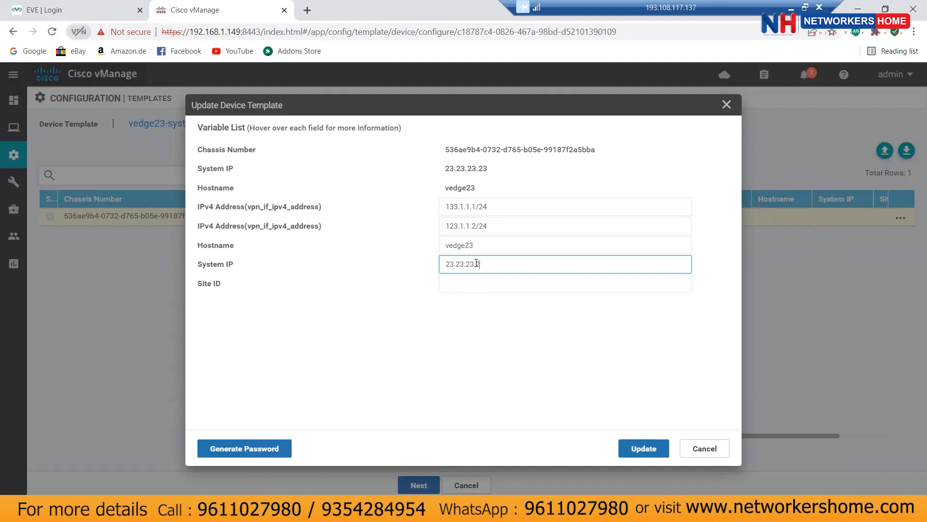
left_click(480, 284)
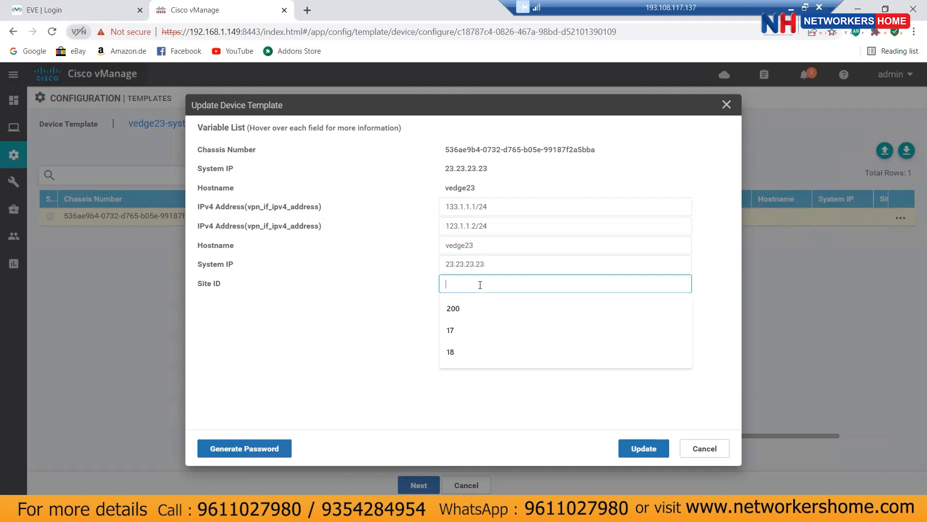
type("23")
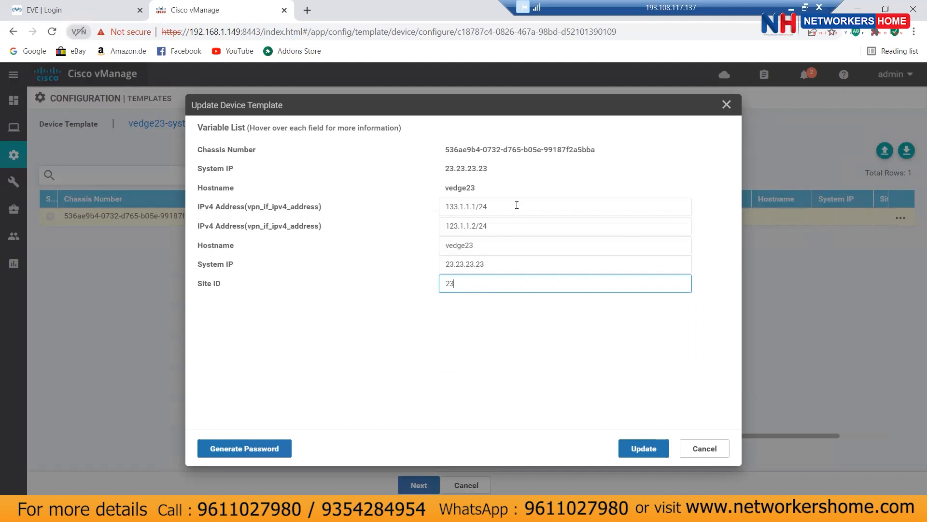
left_click(468, 297)
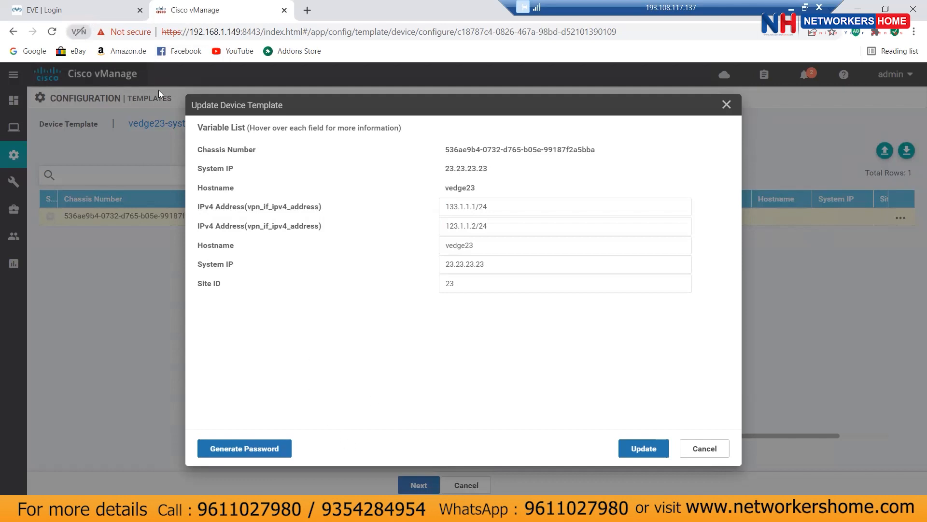
Step: Sign back in to EVE-NG with the lab's username and password
left_click(88, 13)
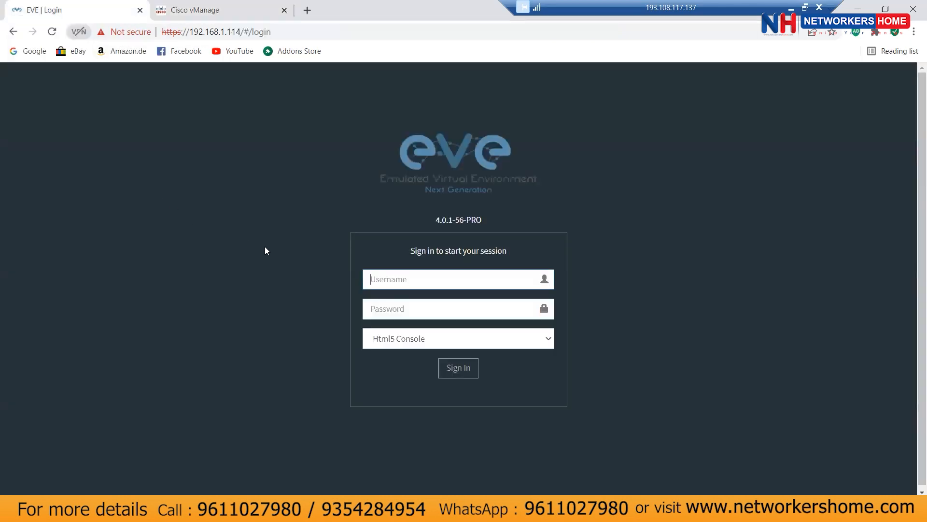
type("admin")
key("Tab")
type("eve")
key("Return")
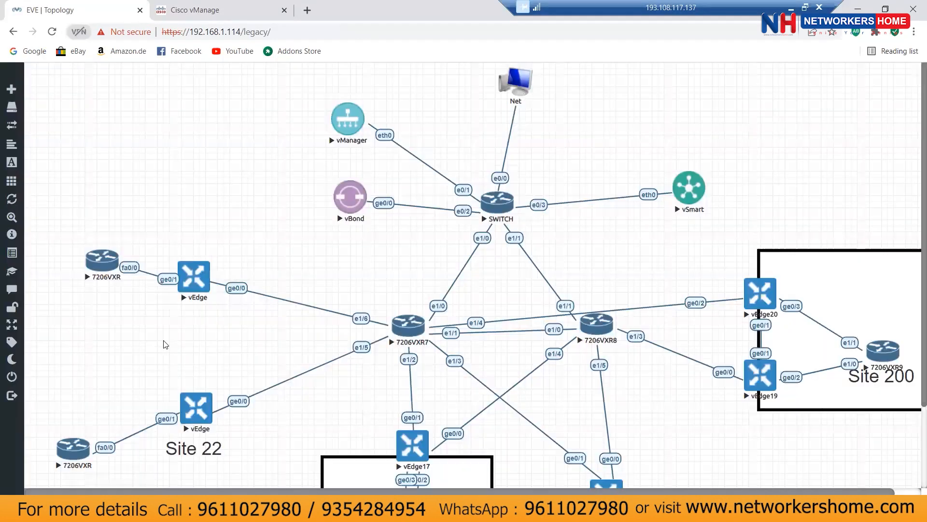
Step: Run show run on vedge23's console, page through the config, and return to vManage
left_click(196, 276)
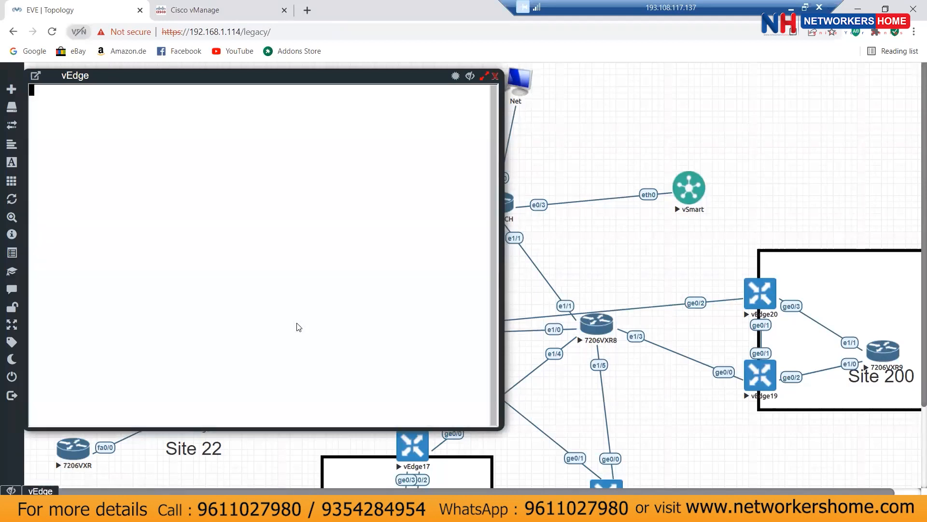
type("show run")
key("Return")
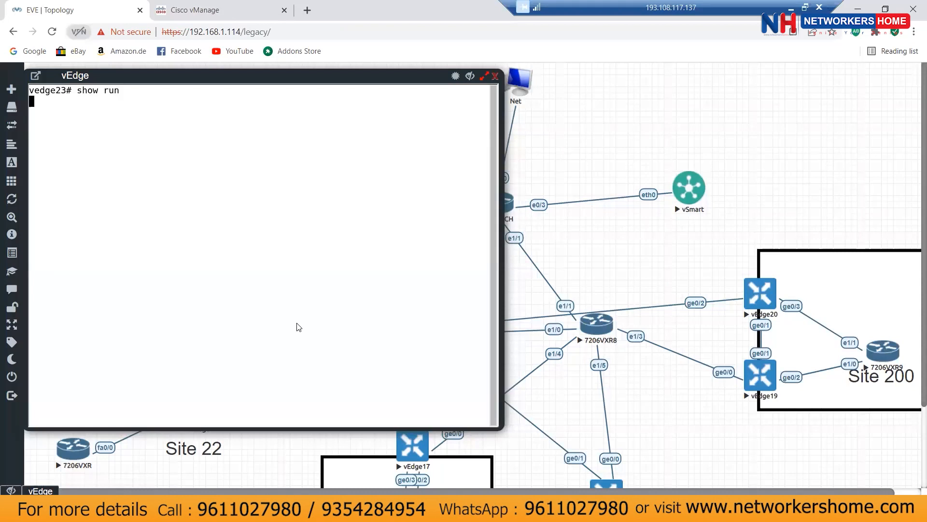
key("space")
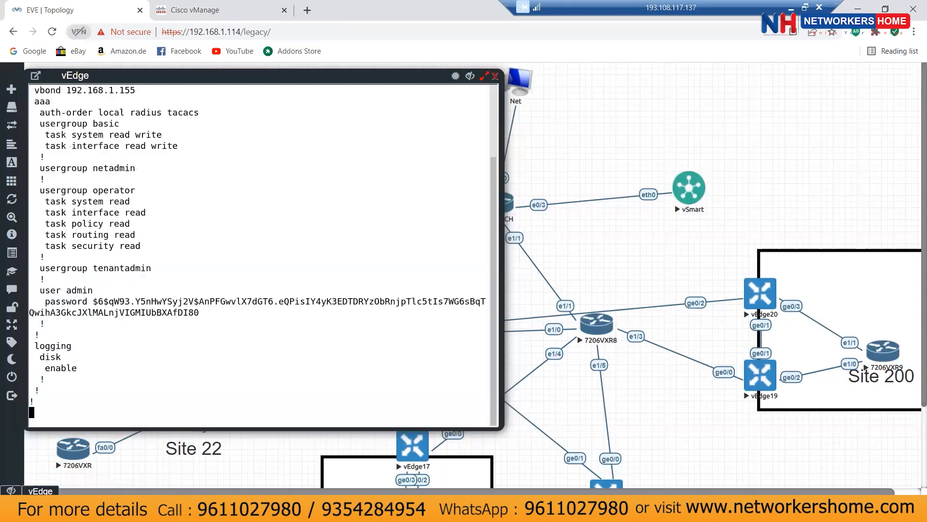
key("space")
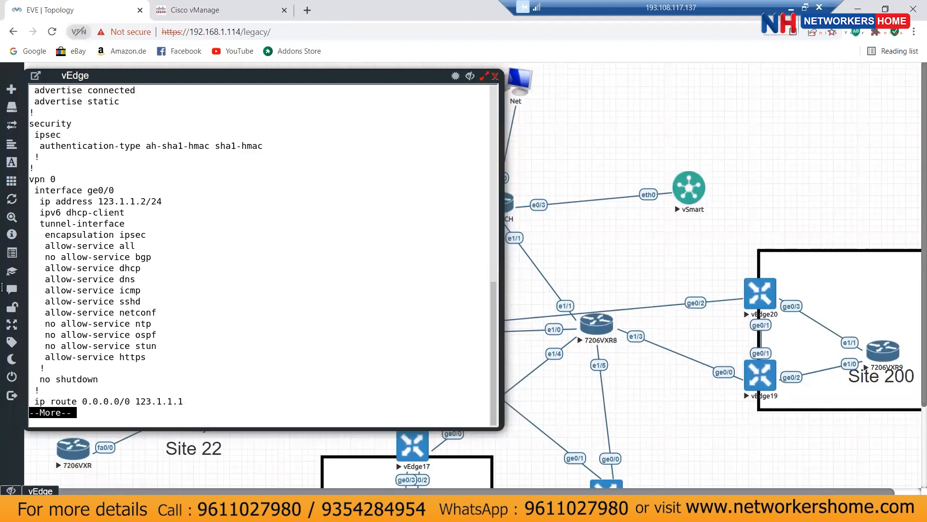
key("space")
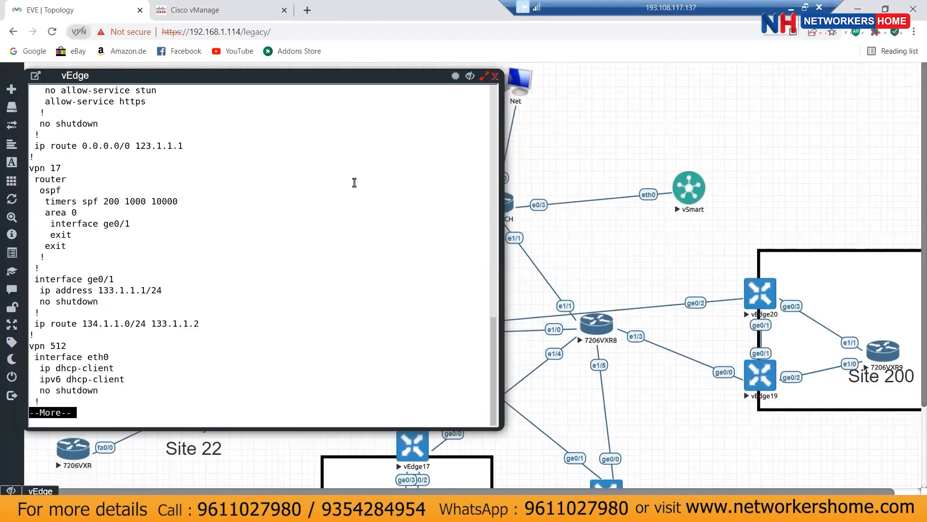
left_click(237, 18)
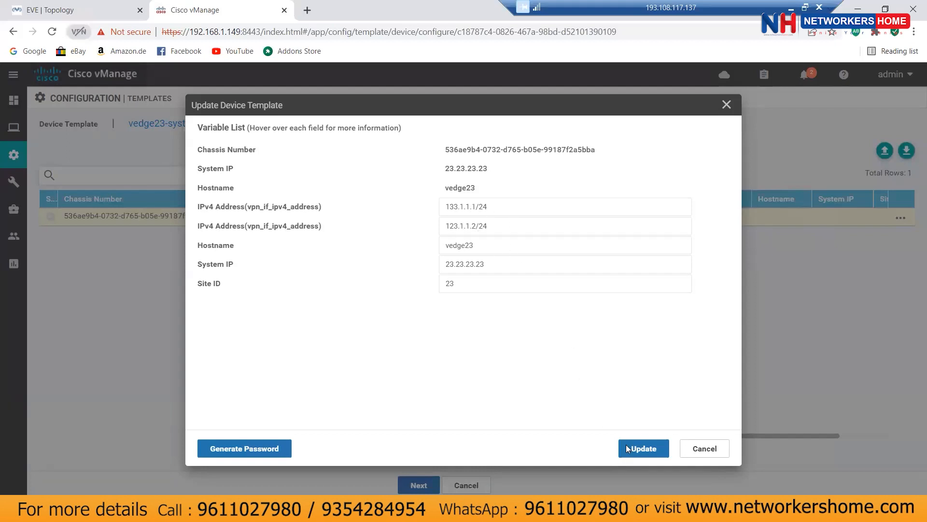
Step: Update vedge23's variable values, continue, and load its Config Preview
left_click(644, 448)
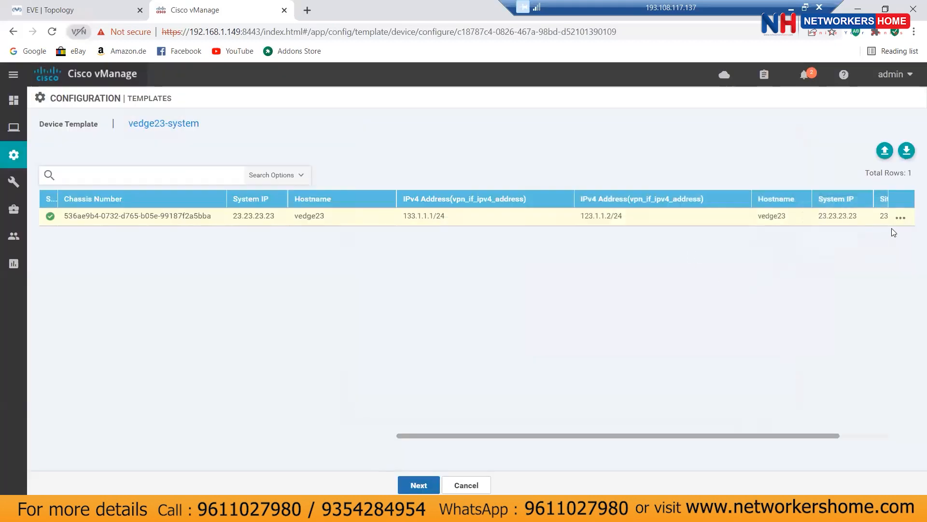
left_click(425, 486)
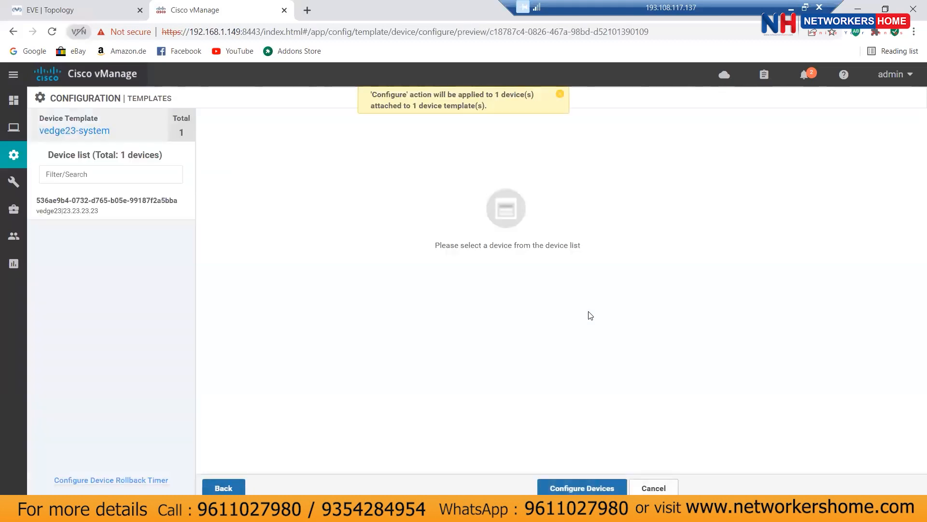
left_click(145, 205)
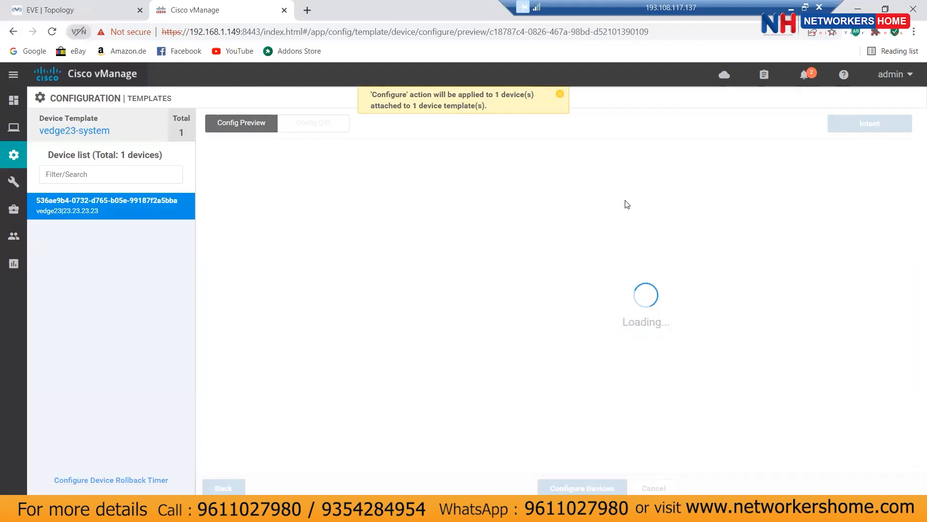
Step: Open vedge23's side-by-side Config Diff and scroll through it, highlighting the netsvc1 address line
left_click(323, 124)
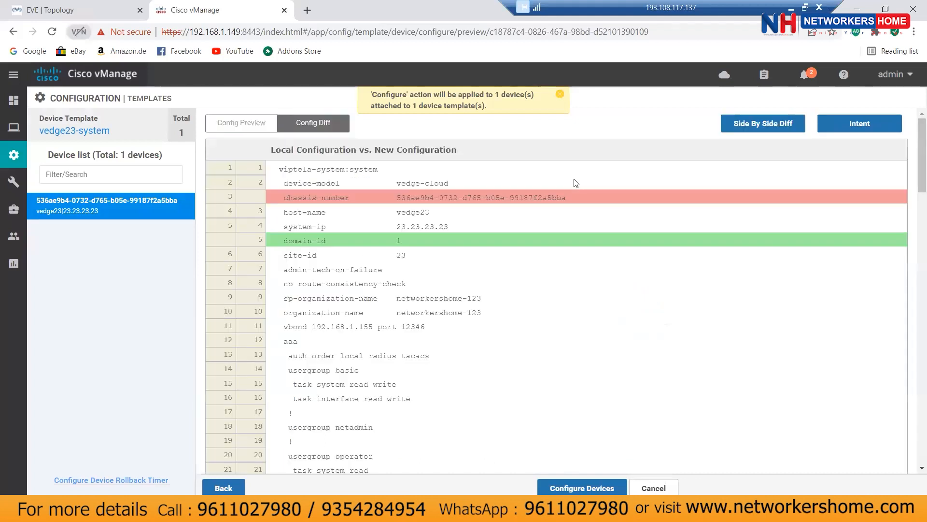
left_click(769, 126)
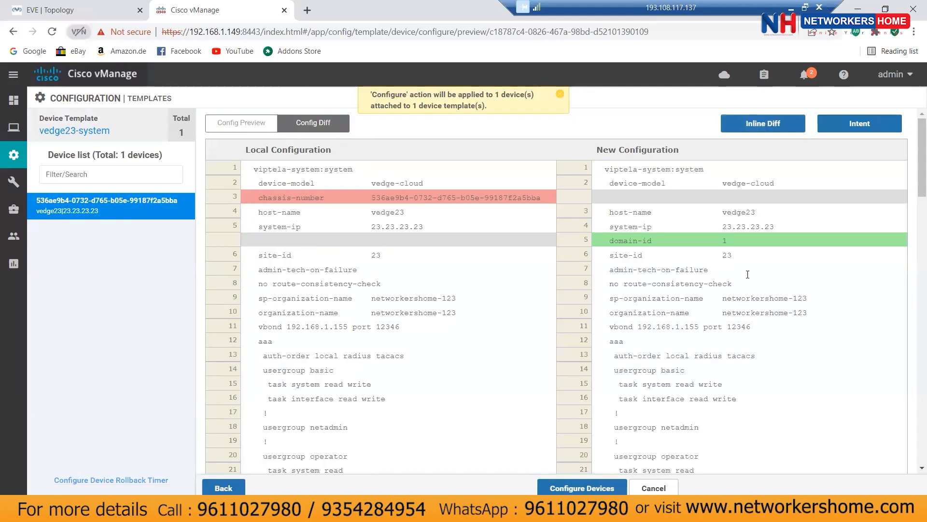
scroll(774, 282, "down", 2)
scroll(774, 282, "down", 4)
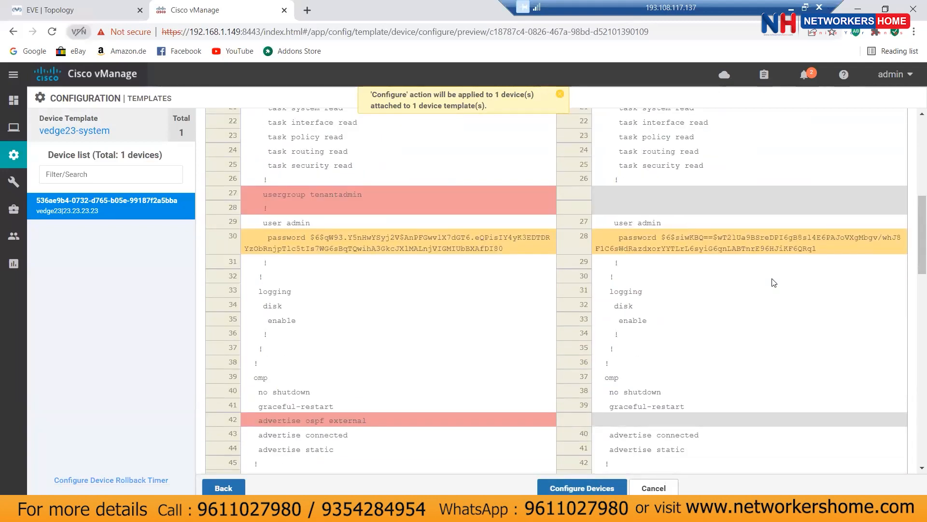
scroll(774, 282, "down", 4)
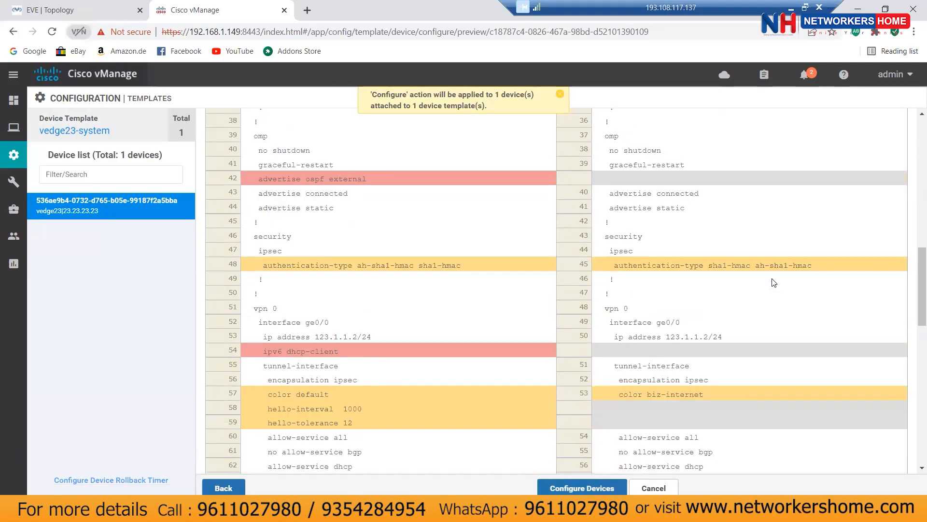
scroll(772, 281, "down", 1)
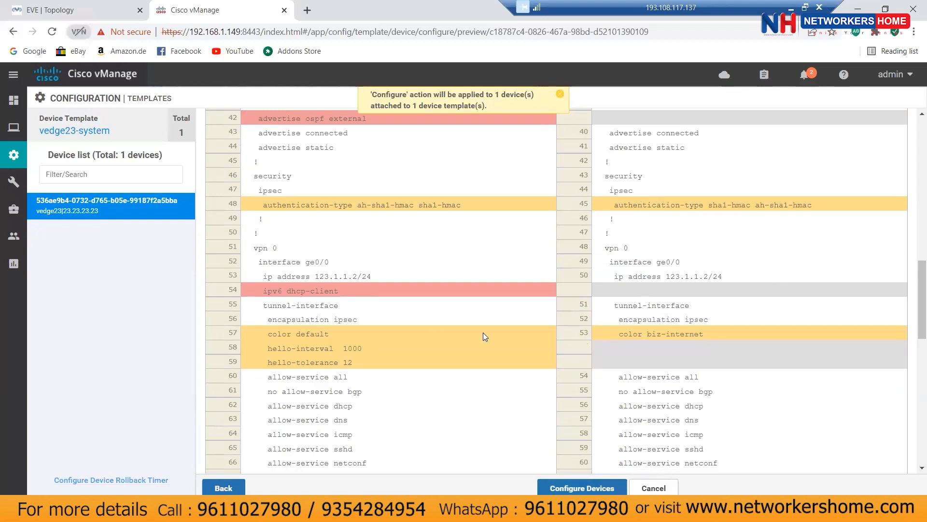
scroll(762, 297, "down", 2)
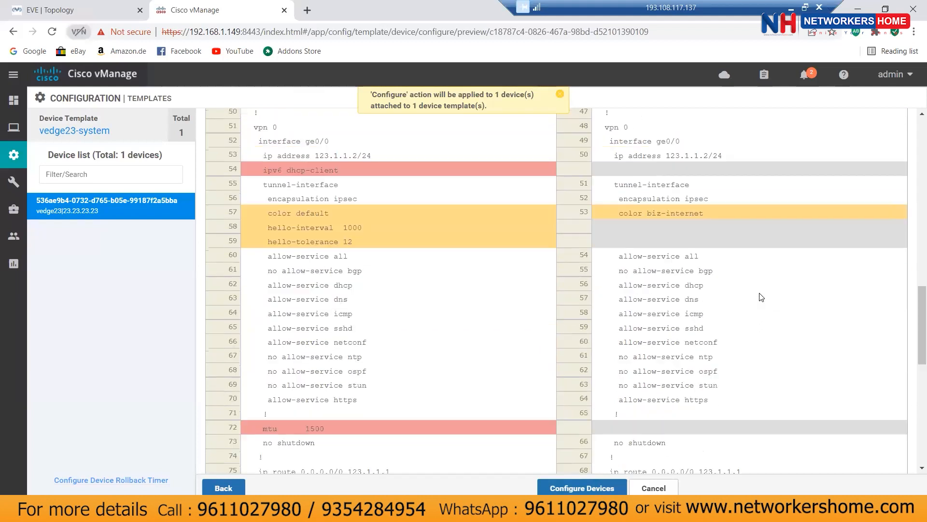
scroll(762, 297, "down", 3)
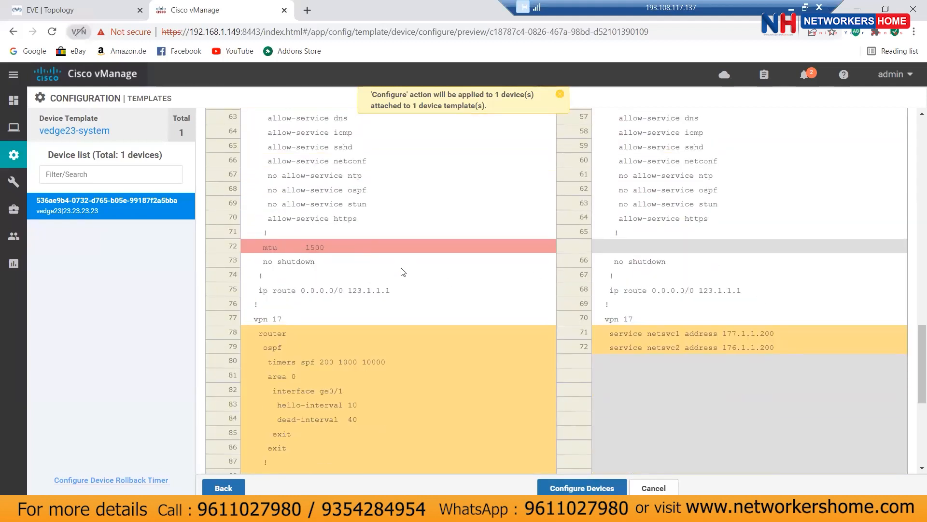
scroll(335, 270, "down", 1)
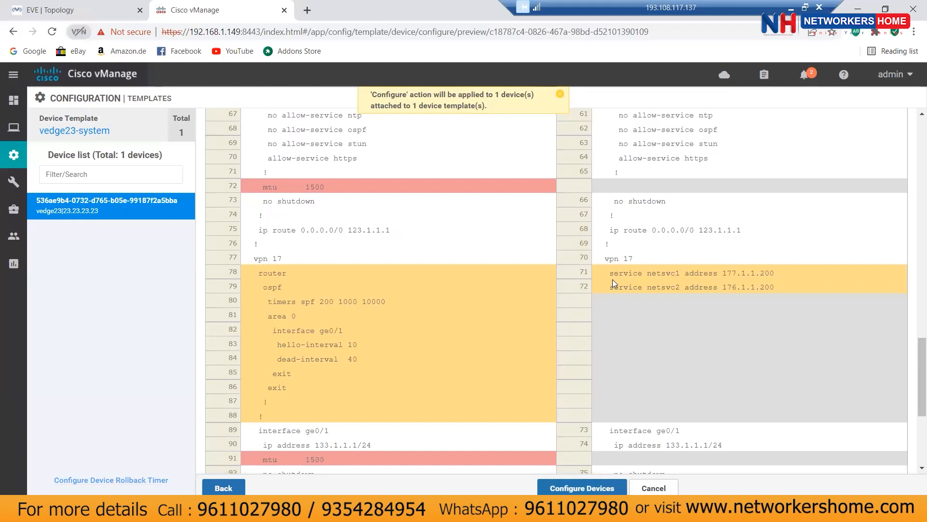
left_click_drag(609, 273, 776, 276)
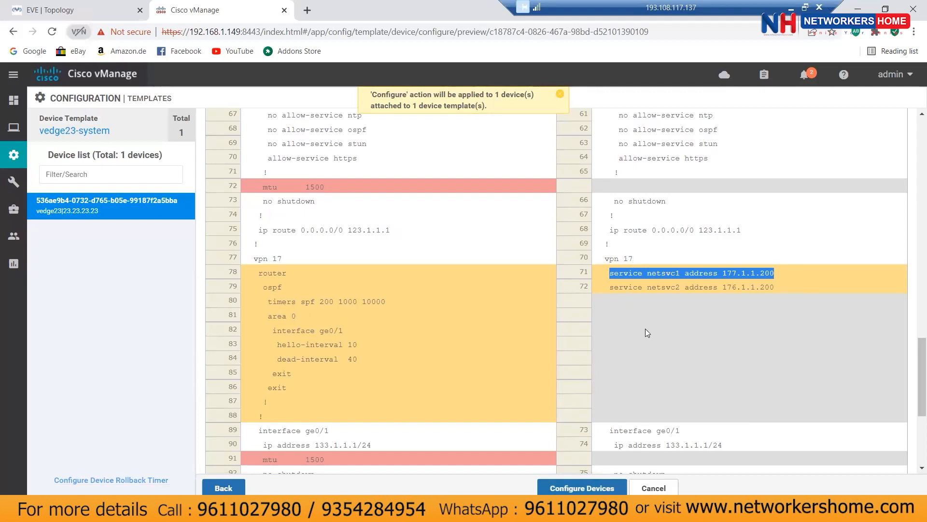
scroll(646, 332, "up", 4)
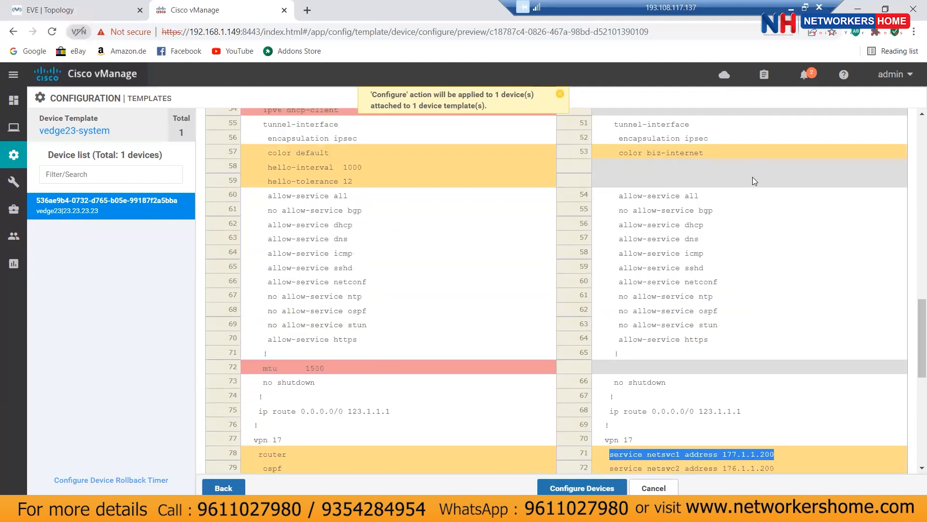
scroll(752, 179, "up", 6)
scroll(754, 181, "up", 6)
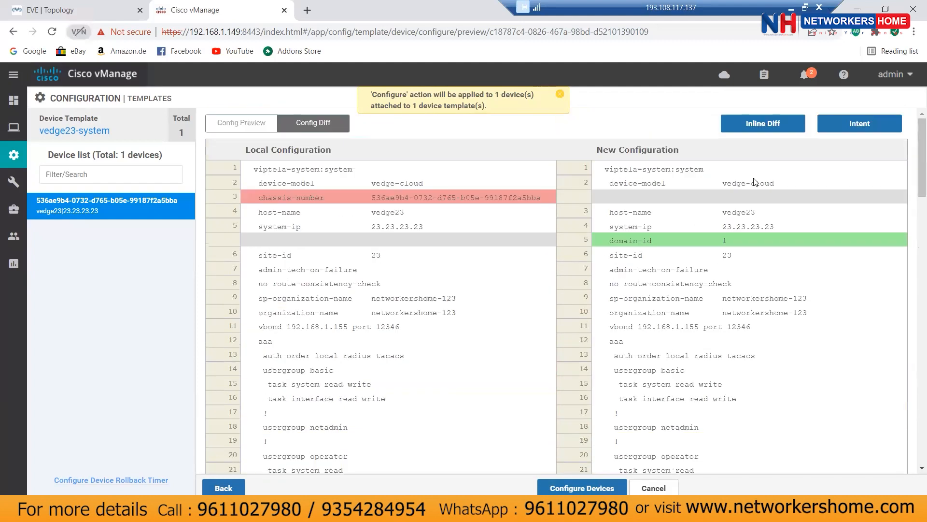
scroll(726, 292, "down", 11)
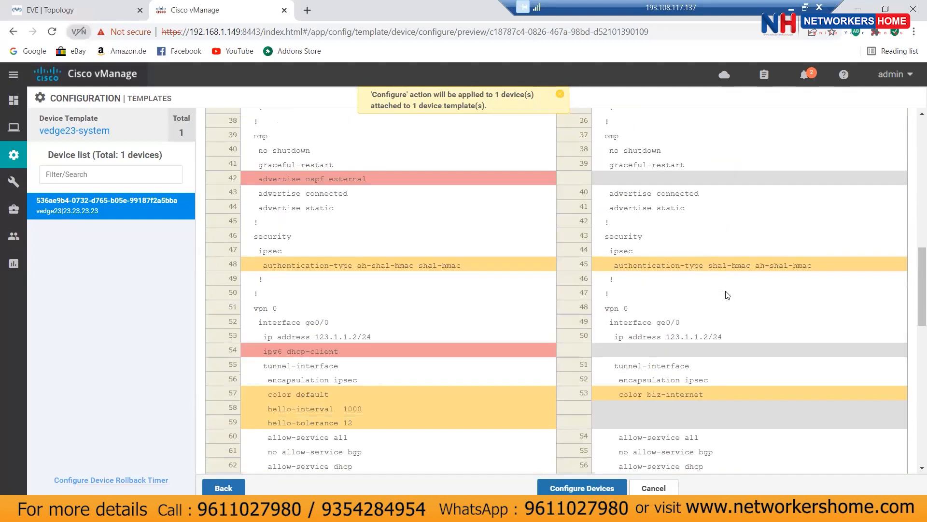
scroll(727, 295, "down", 3)
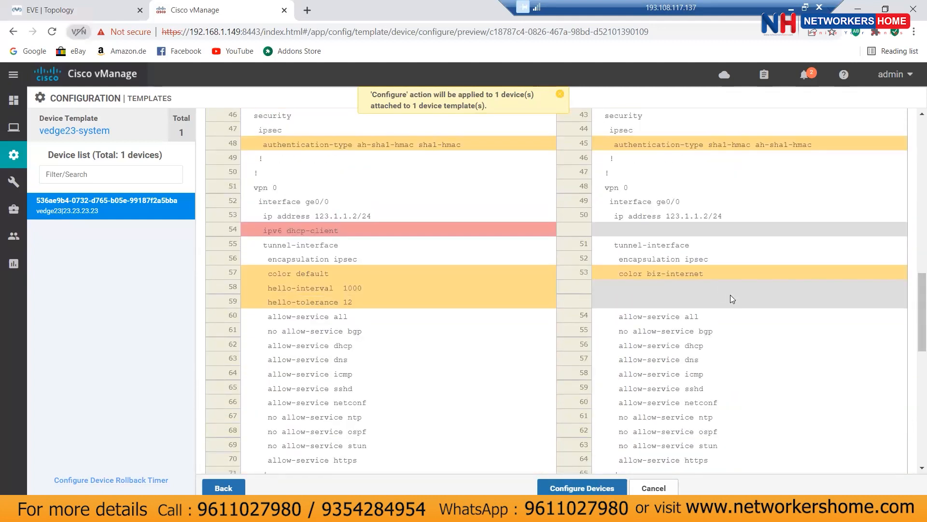
scroll(734, 301, "down", 1)
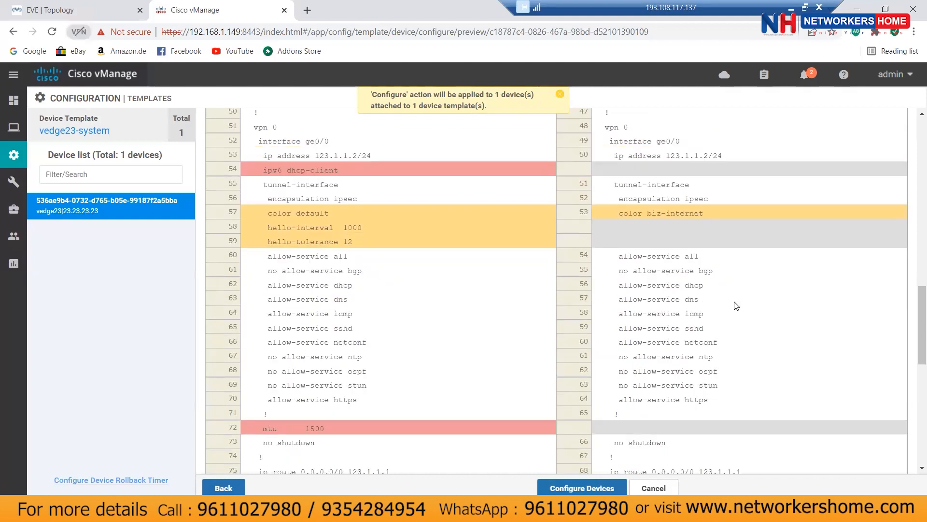
scroll(734, 301, "up", 1)
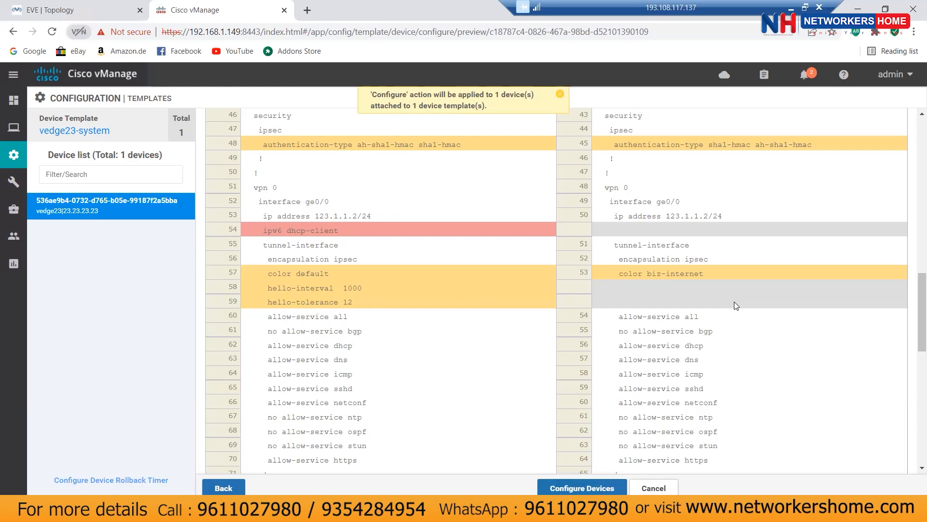
scroll(736, 305, "down", 4)
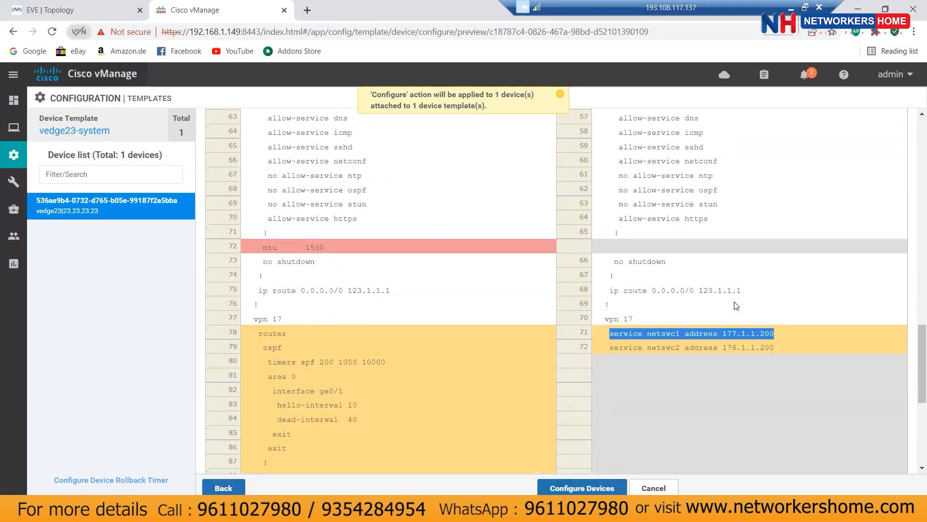
scroll(736, 305, "down", 1)
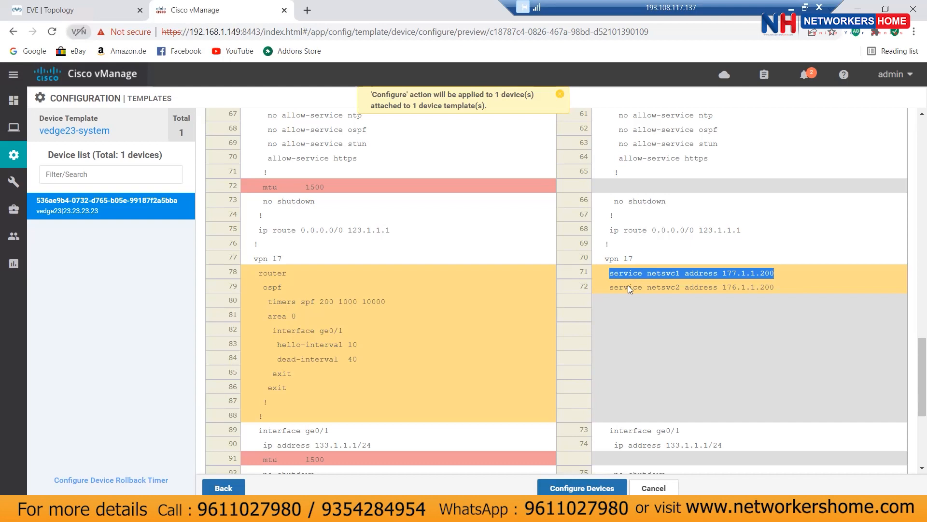
left_click_drag(611, 287, 774, 287)
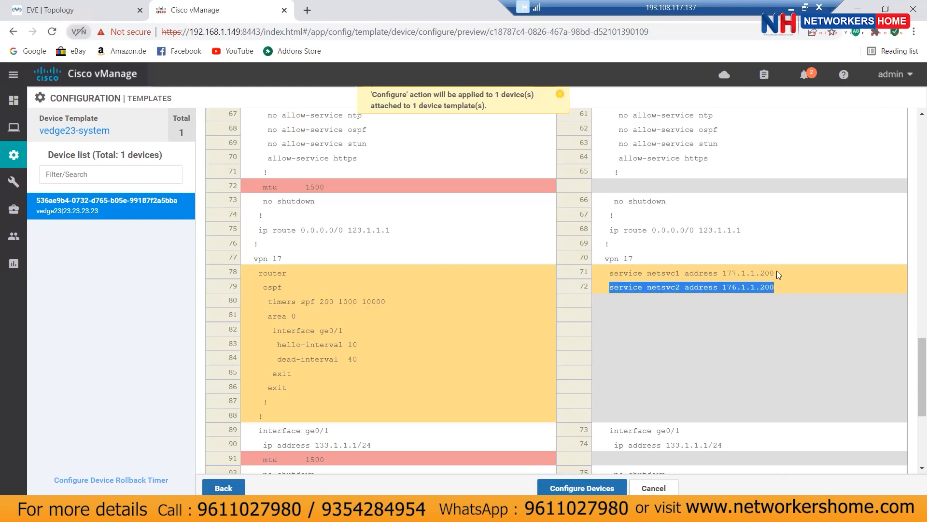
left_click(699, 270)
left_click_drag(698, 270, 611, 269)
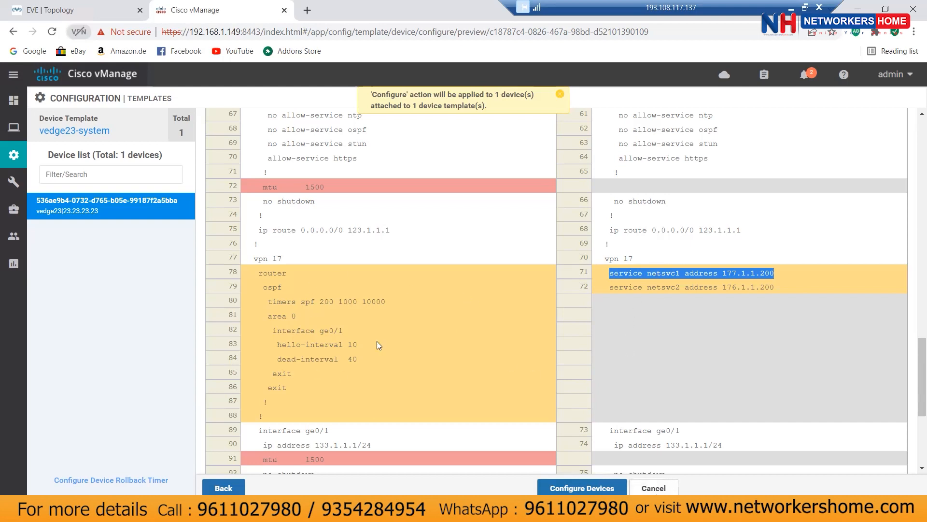
scroll(395, 340, "down", 3)
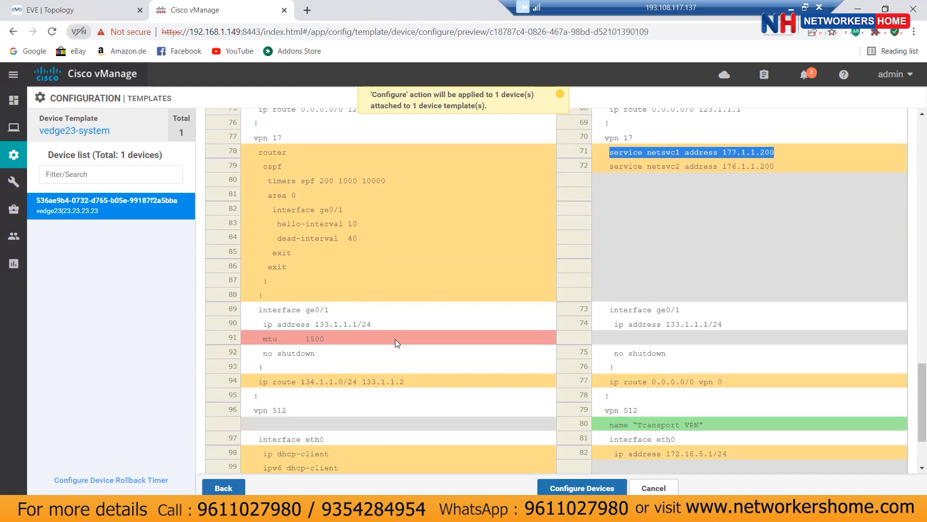
scroll(395, 339, "down", 1)
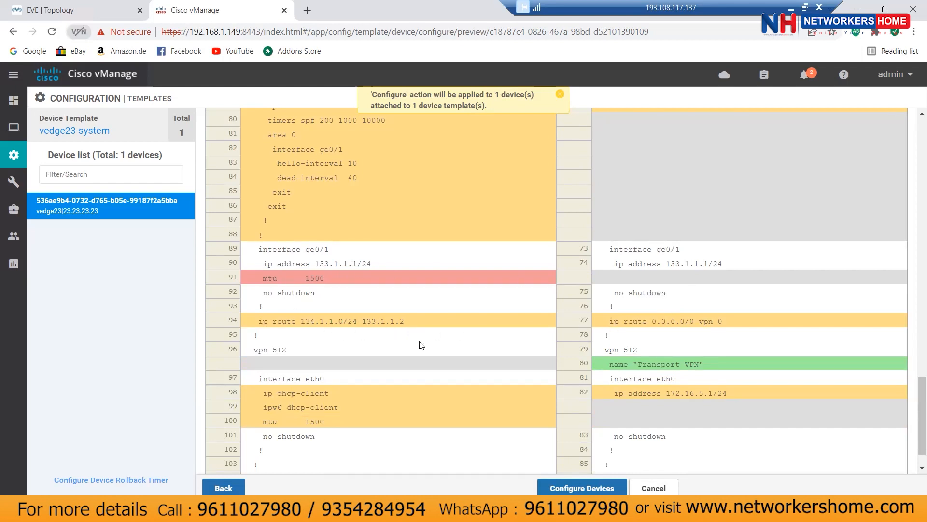
scroll(502, 344, "down", 2)
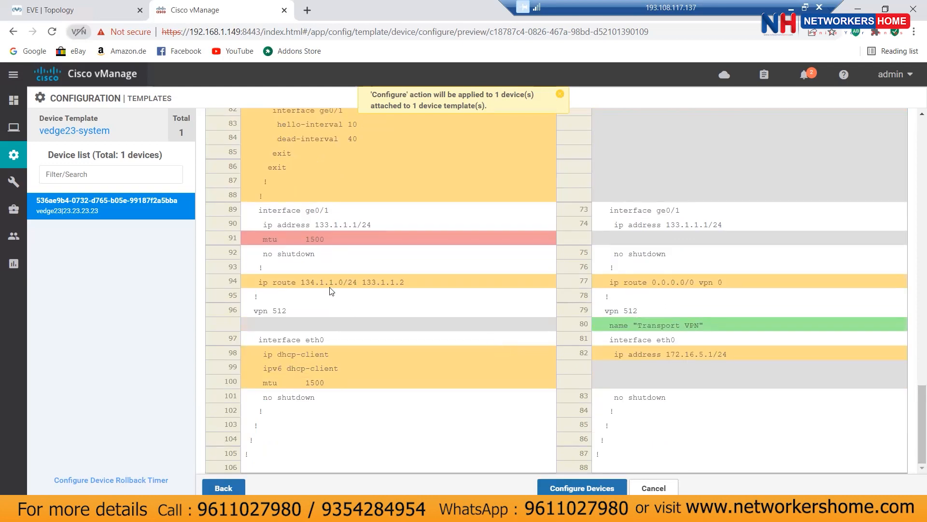
scroll(397, 286, "up", 3)
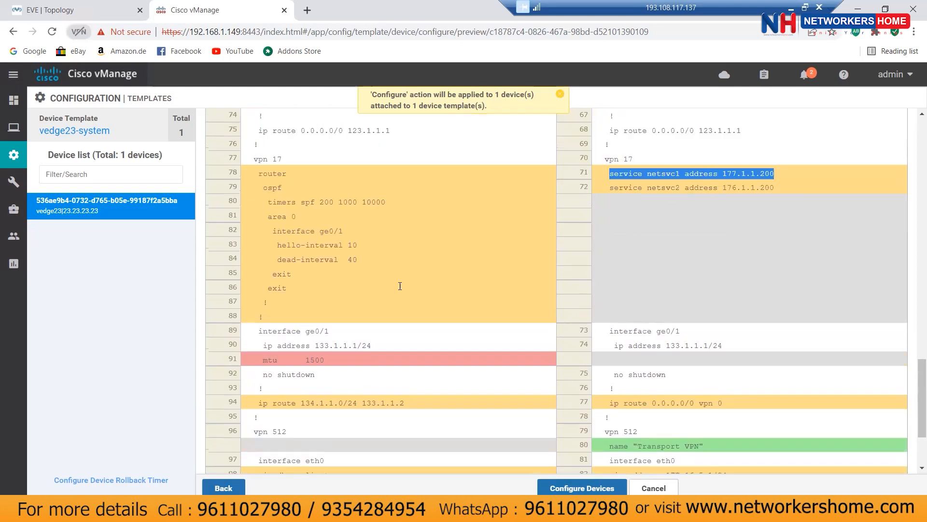
scroll(399, 290, "up", 1)
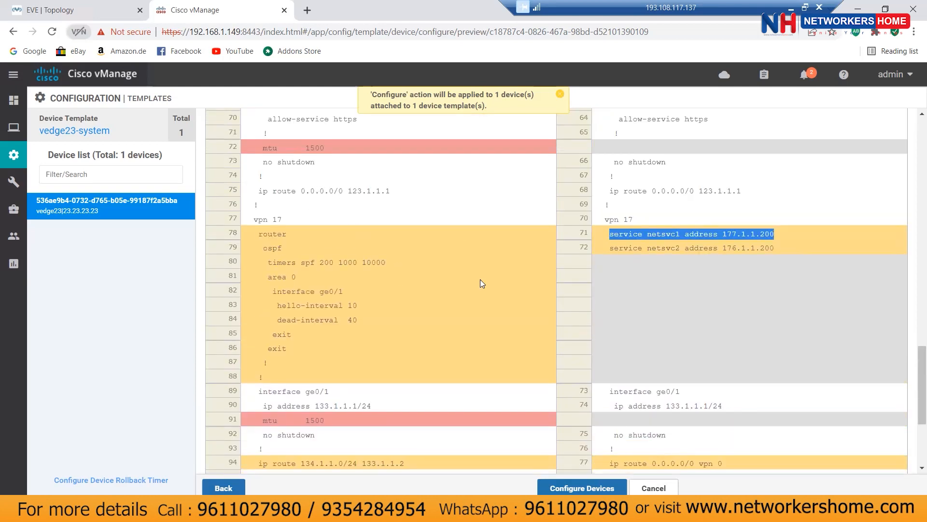
scroll(483, 282, "down", 1)
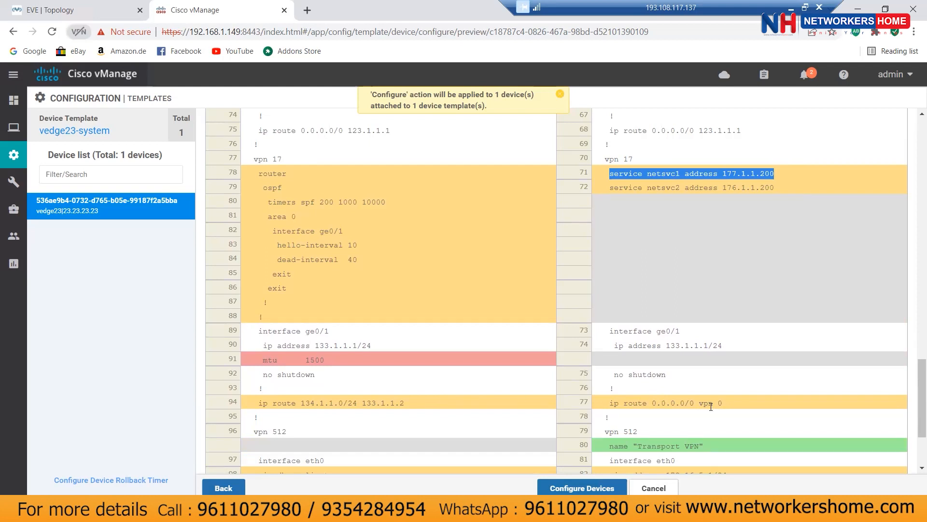
scroll(481, 389, "down", 3)
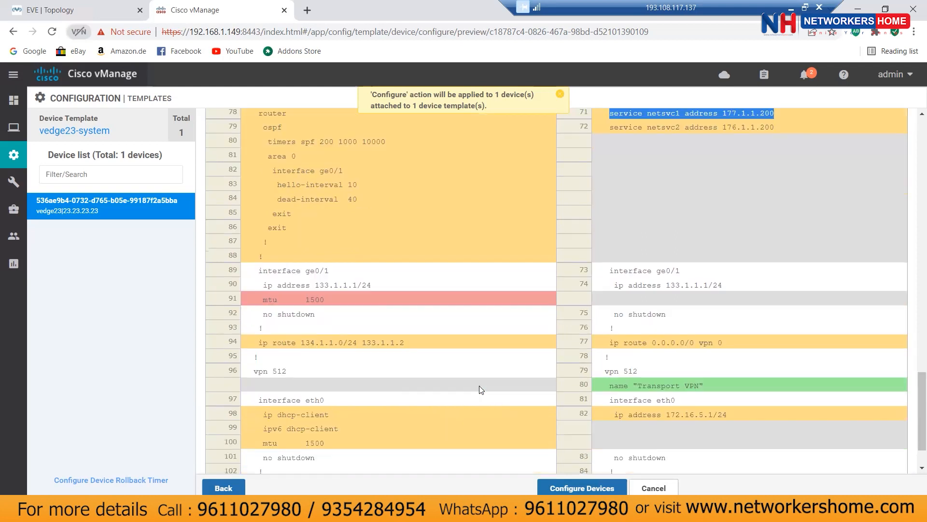
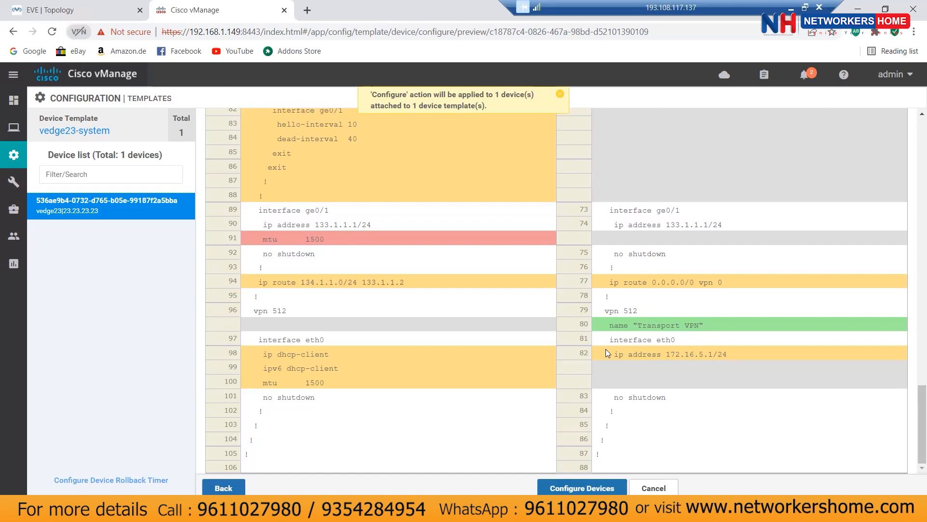
Step: Cancel the pending vedge23 configuration push and open the vedge23-system device template's Edit page
left_click(654, 488)
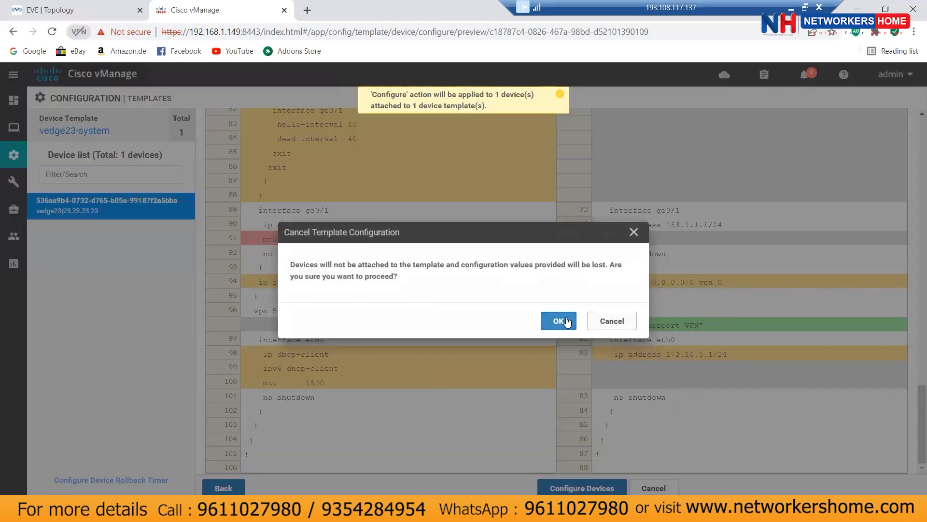
left_click(561, 321)
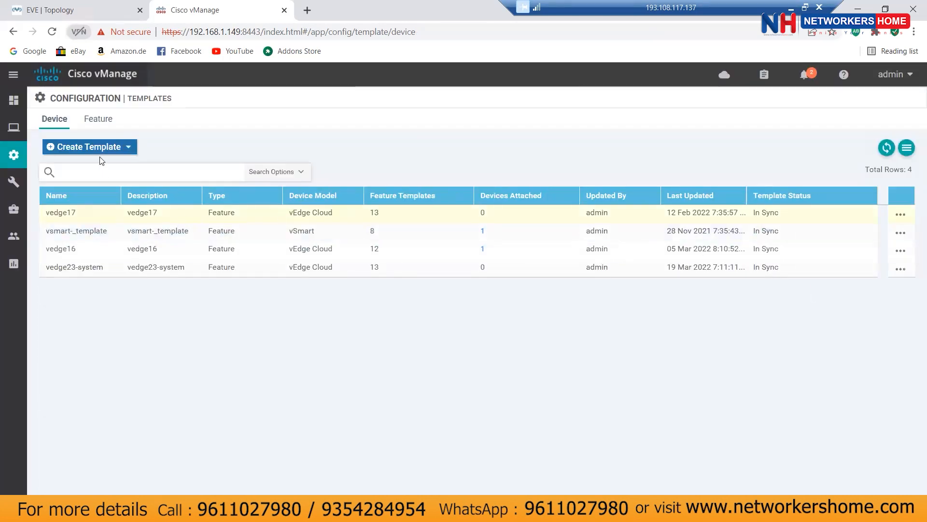
left_click(98, 119)
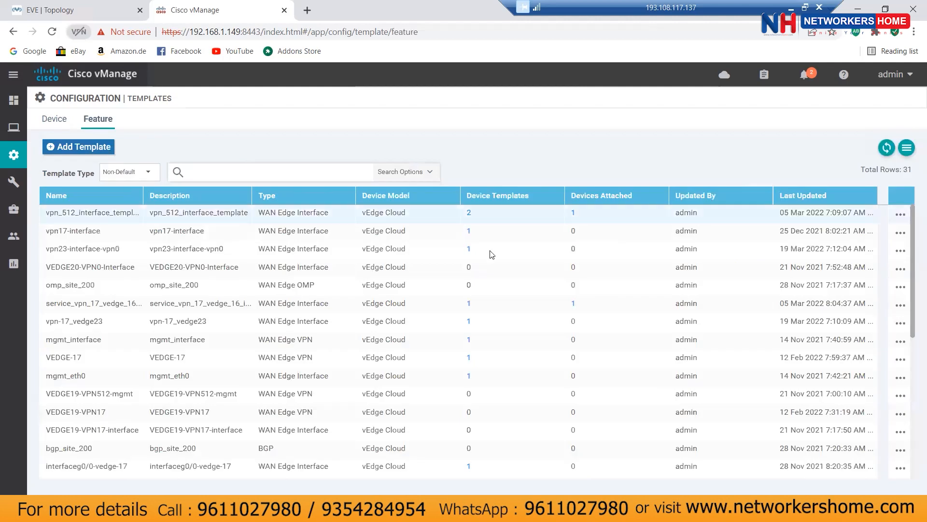
left_click(56, 121)
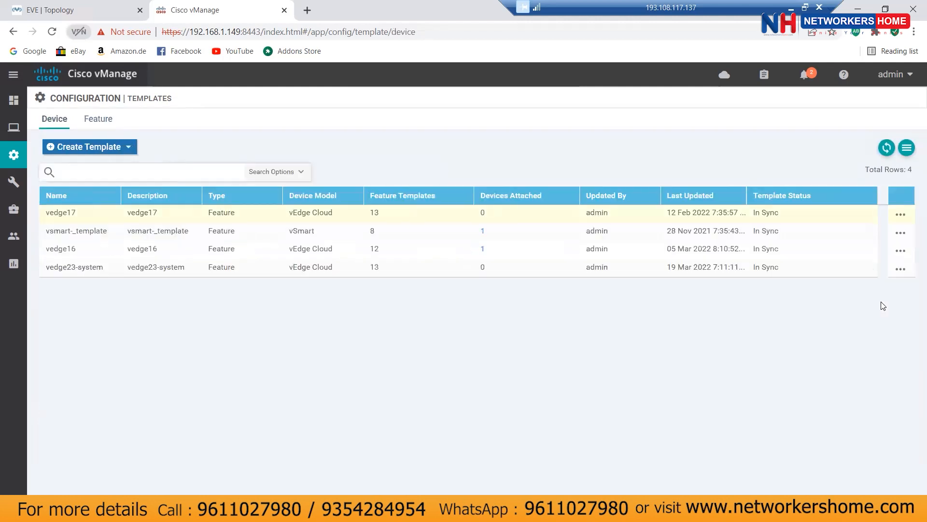
left_click(901, 269)
left_click(841, 293)
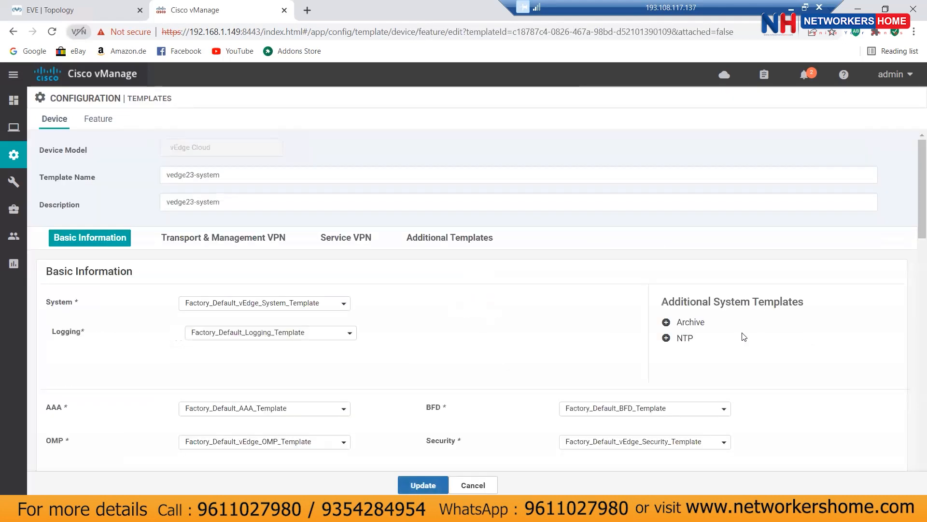
Step: Start a new VPN Interface Ethernet feature template from the VPN 512 interface dropdown
scroll(880, 333, "down", 4)
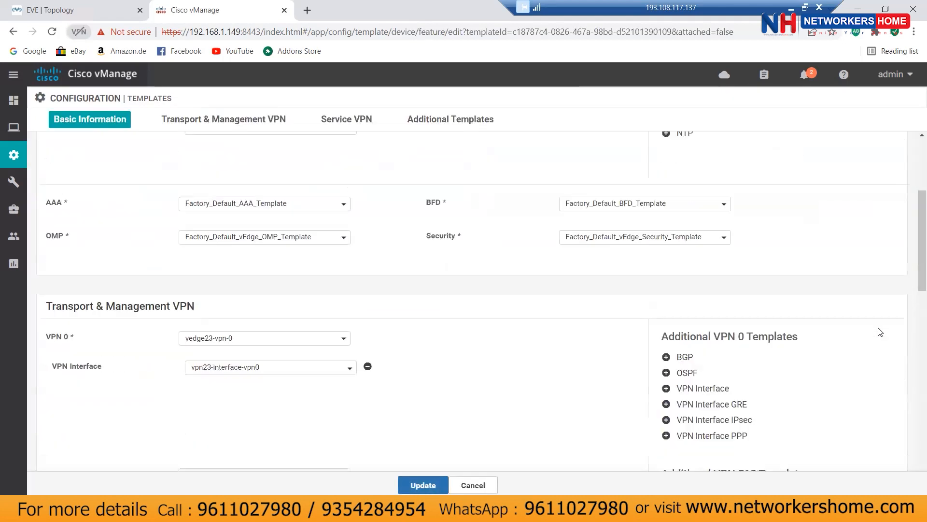
scroll(880, 332, "down", 5)
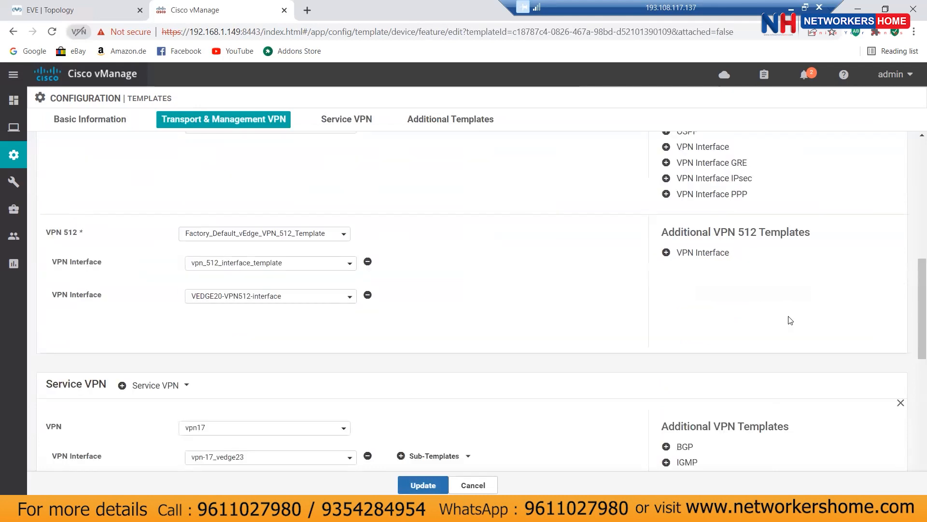
left_click(284, 264)
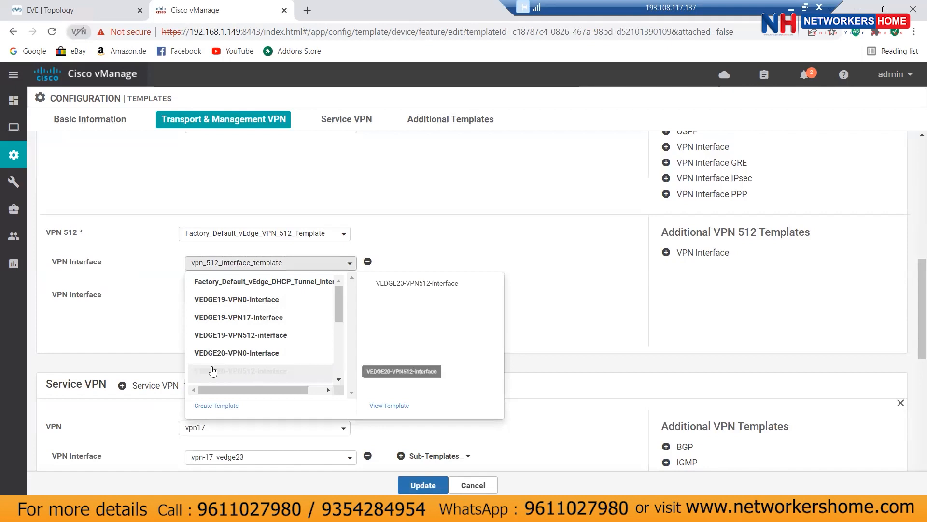
left_click(108, 261)
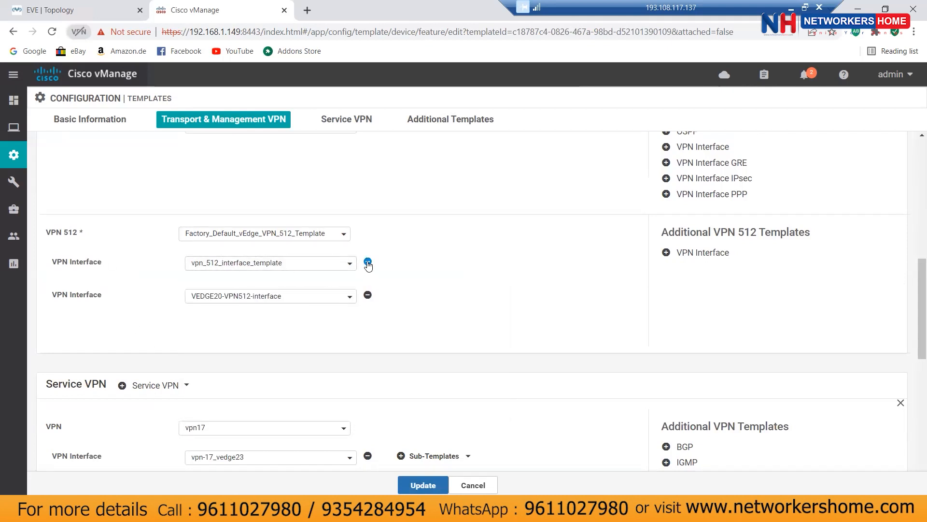
left_click(306, 264)
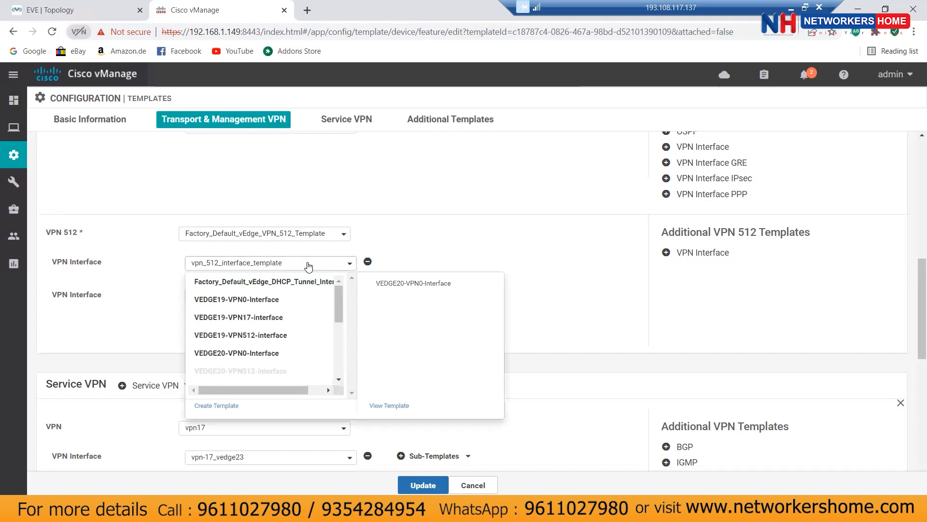
left_click(220, 406)
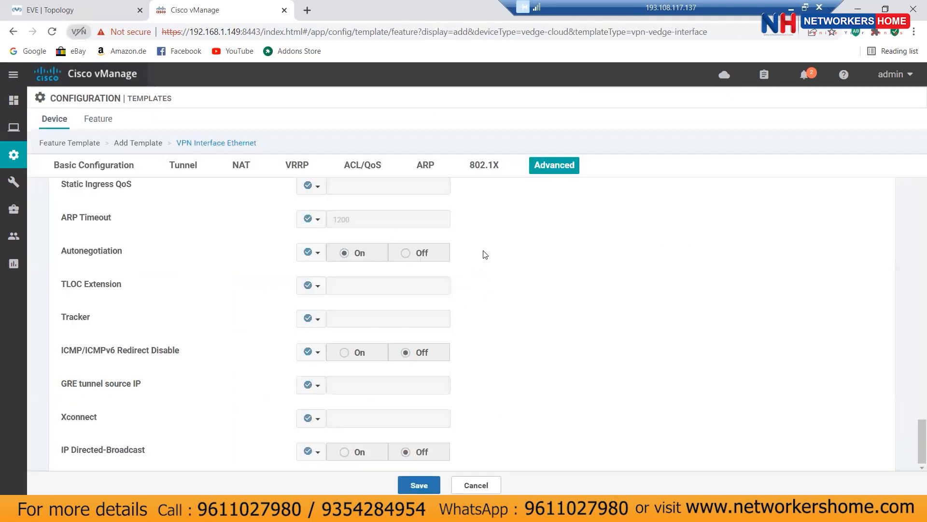
Step: Name the new interface template vpn512_vedge23 and use the same text as its description
left_click(259, 201)
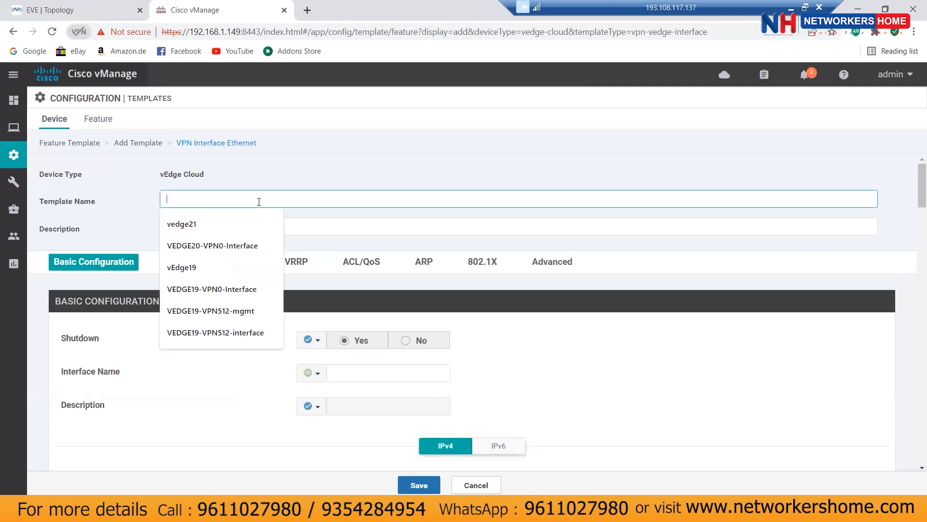
type("vpn")
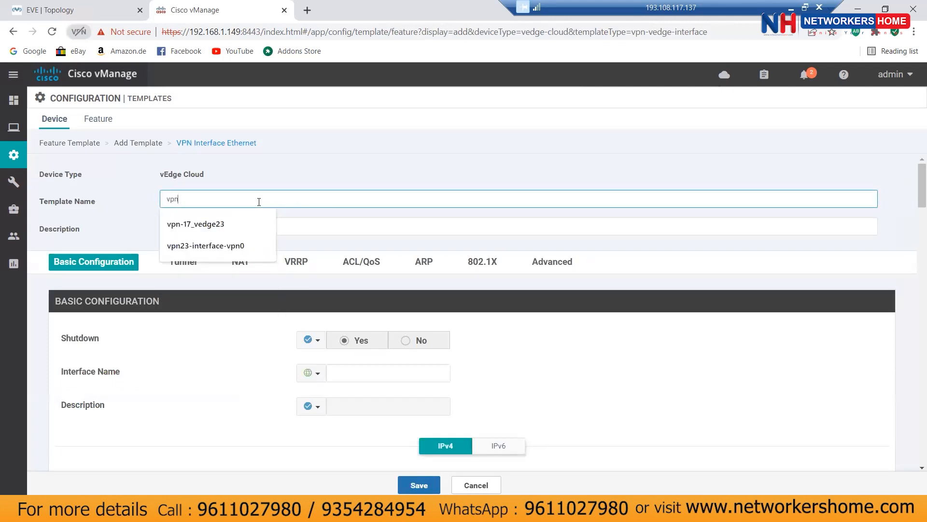
type("512_")
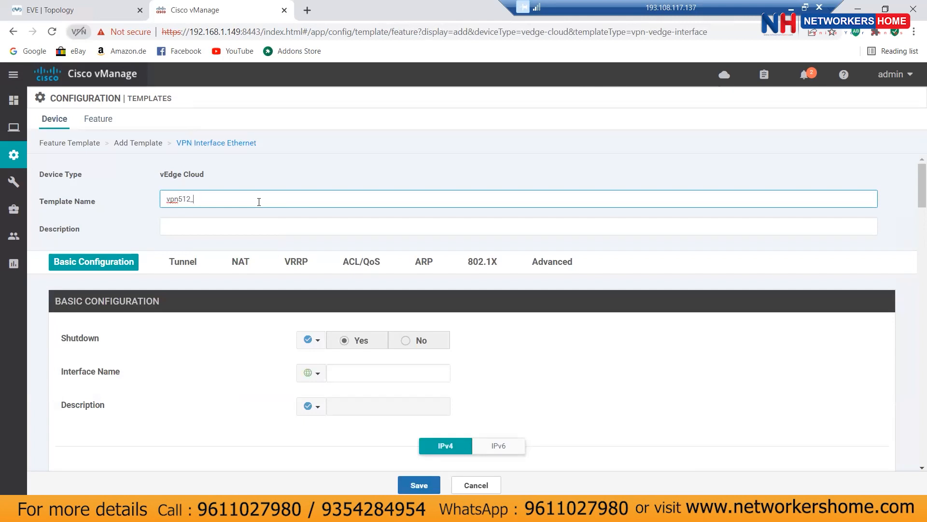
type("ed")
key("BackSpace")
type("vedge23")
double_click(192, 200)
right_click(192, 199)
left_click(222, 247)
left_click(213, 225)
key("ctrl+v")
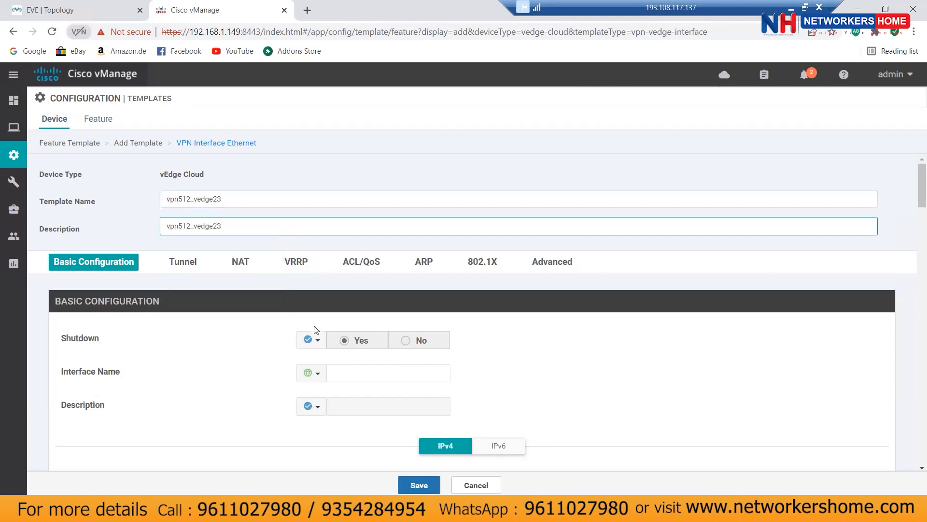
Step: Set Shutdown to global No and make the IPv4 address device-specific (vpn_if_ipv4_address)
left_click(312, 339)
left_click(379, 360)
left_click(405, 341)
left_click(321, 378)
mouse_move(346, 410)
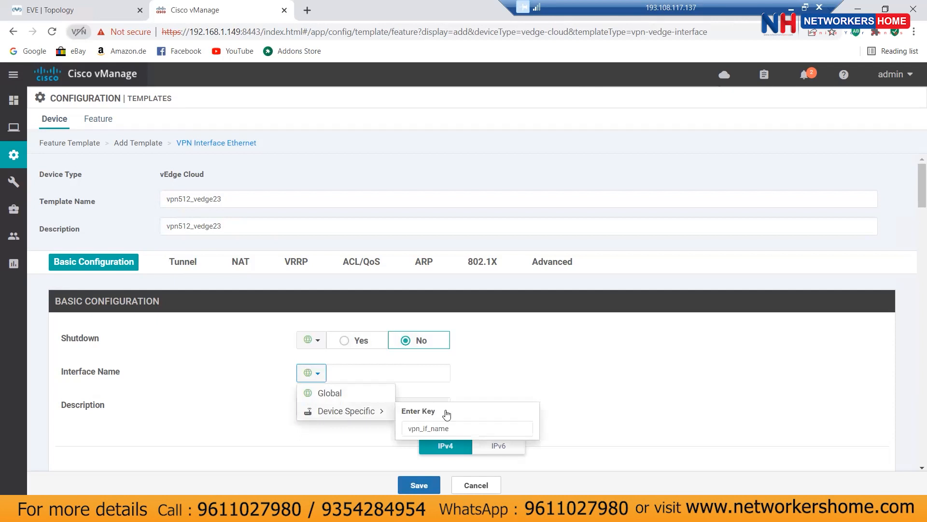
left_click(466, 424)
key("Return")
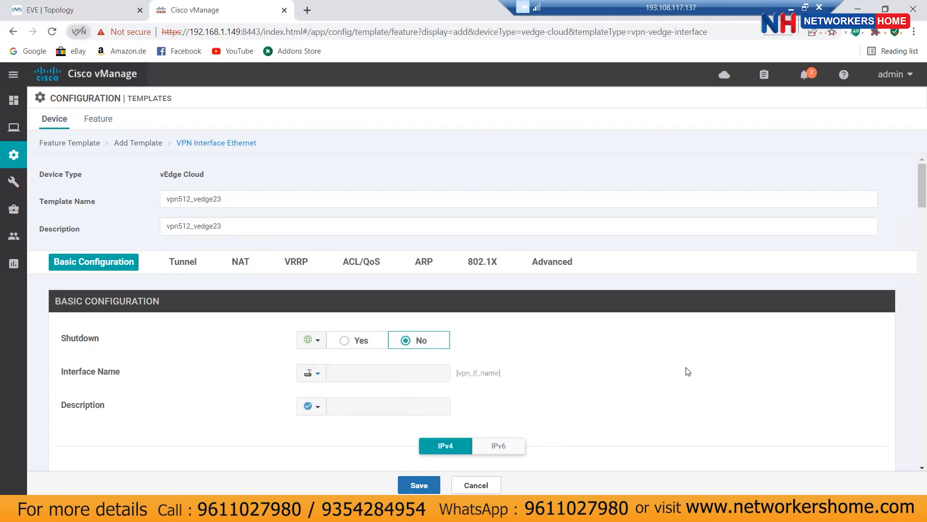
scroll(707, 376, "down", 4)
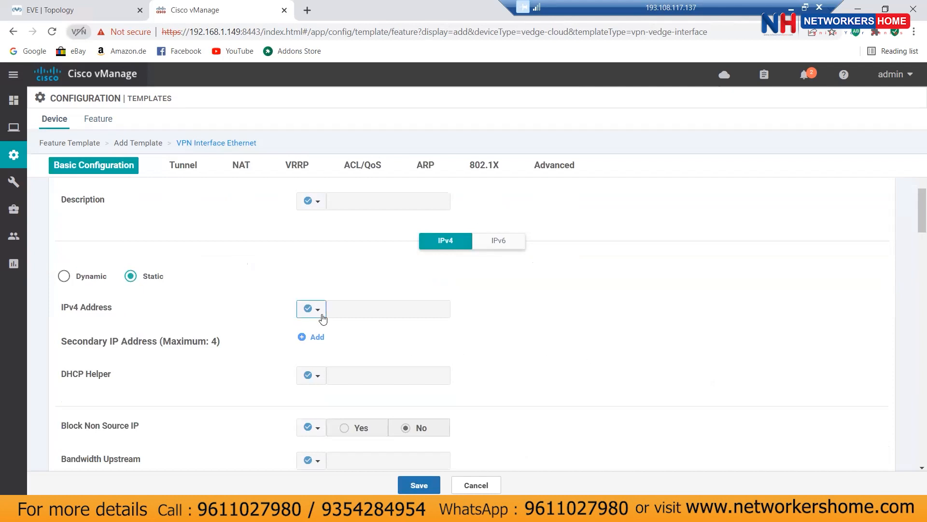
left_click(311, 308)
mouse_move(358, 354)
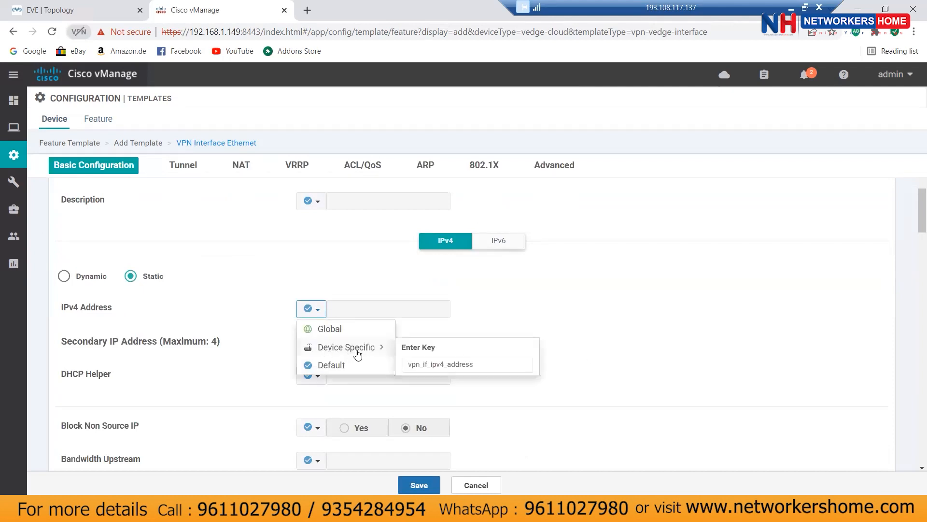
left_click(491, 365)
left_click(597, 322)
scroll(601, 317, "up", 4)
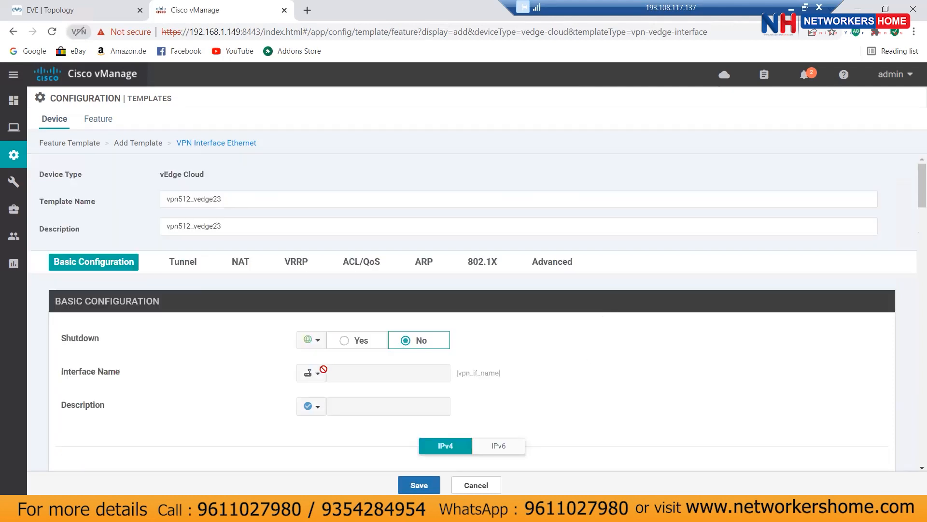
Step: Set the interface name globally to eth0 and save the template
left_click(310, 373)
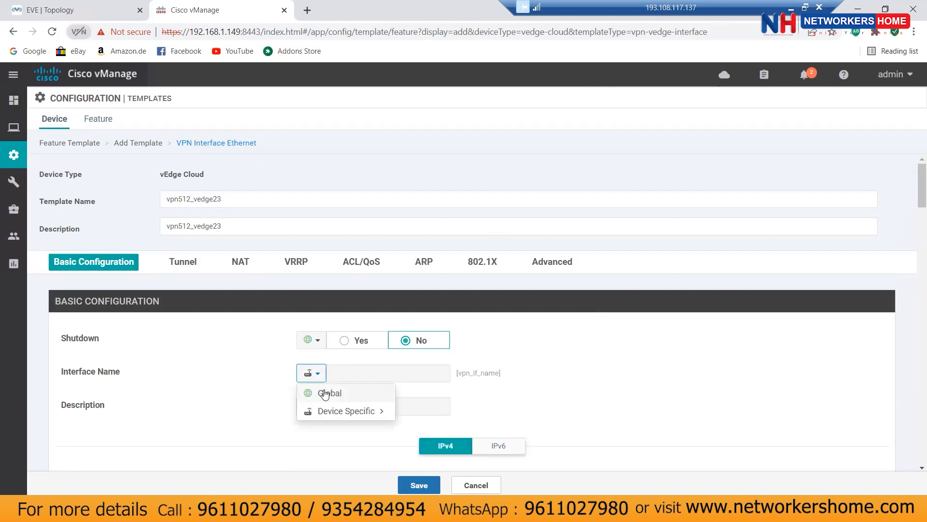
left_click(335, 393)
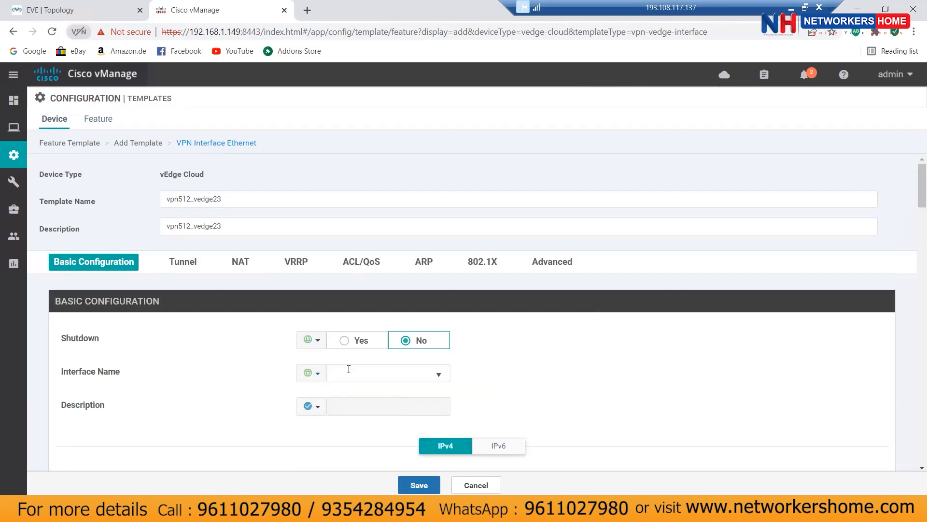
left_click(361, 372)
type("eth0")
scroll(539, 410, "down", 1)
scroll(539, 410, "down", 3)
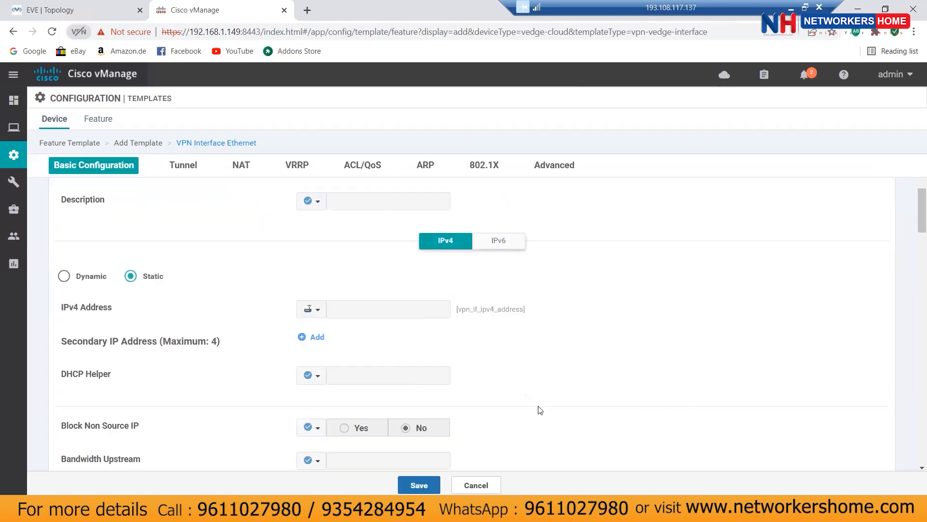
scroll(555, 375, "down", 6)
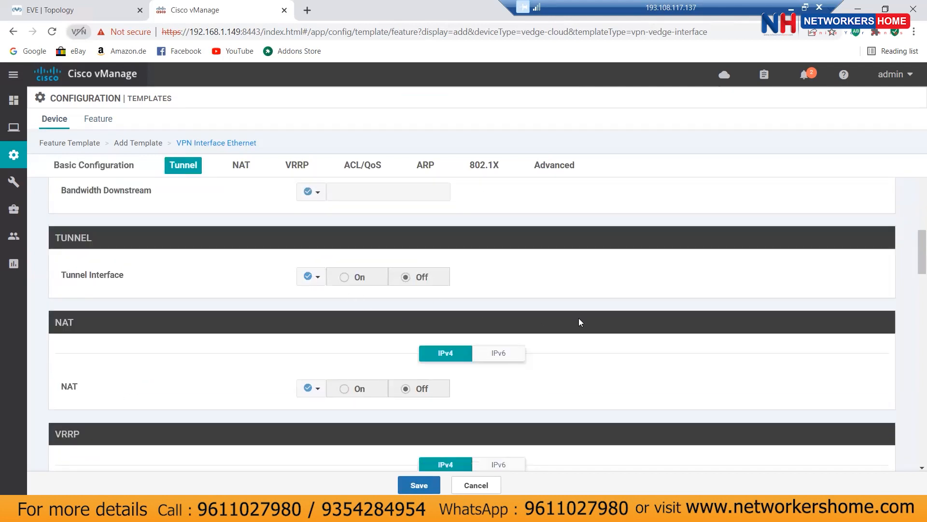
scroll(579, 318, "down", 3)
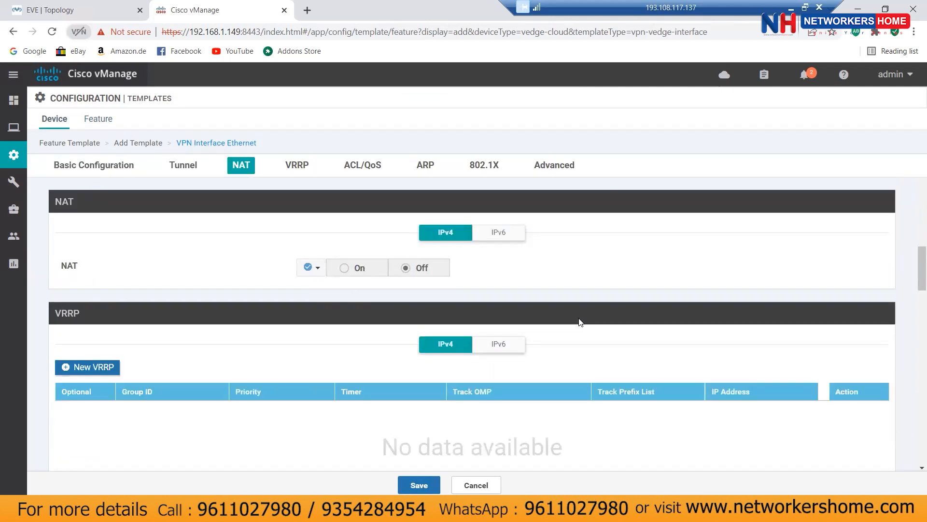
scroll(580, 321, "down", 6)
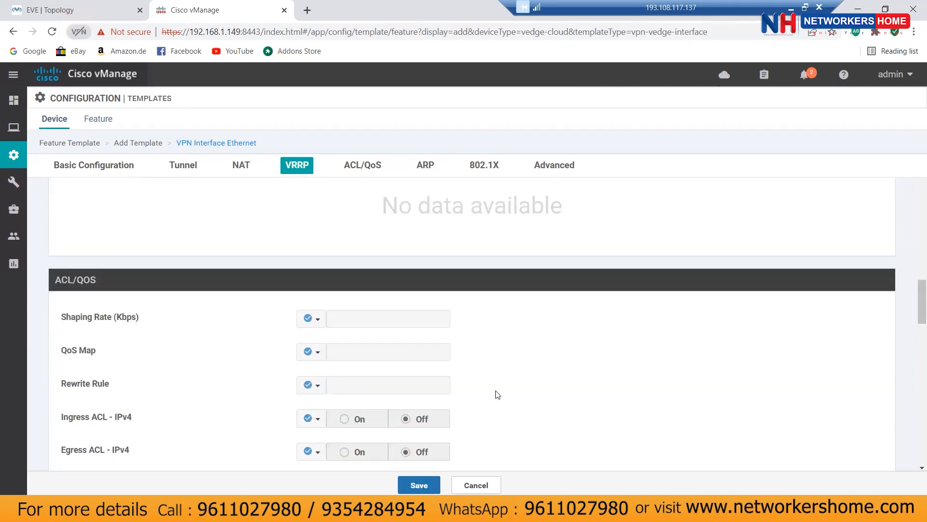
left_click(419, 485)
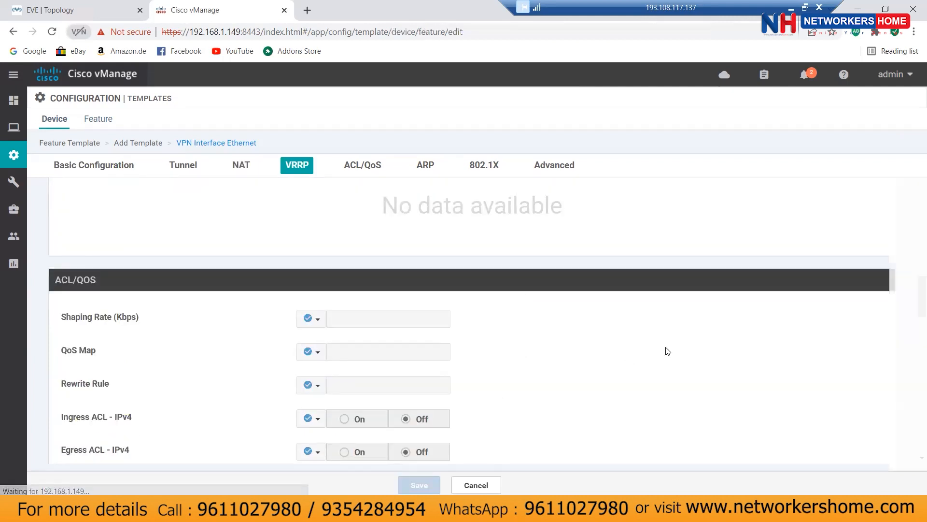
Step: Check that VPN 512 now uses vpn512_vedge23, then open the Service VPN template dropdown
scroll(524, 308, "down", 5)
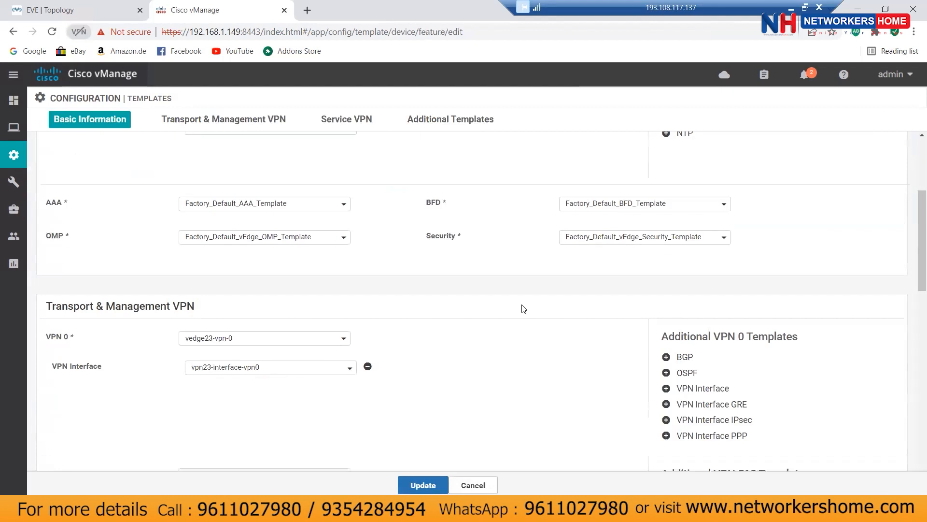
scroll(523, 308, "down", 4)
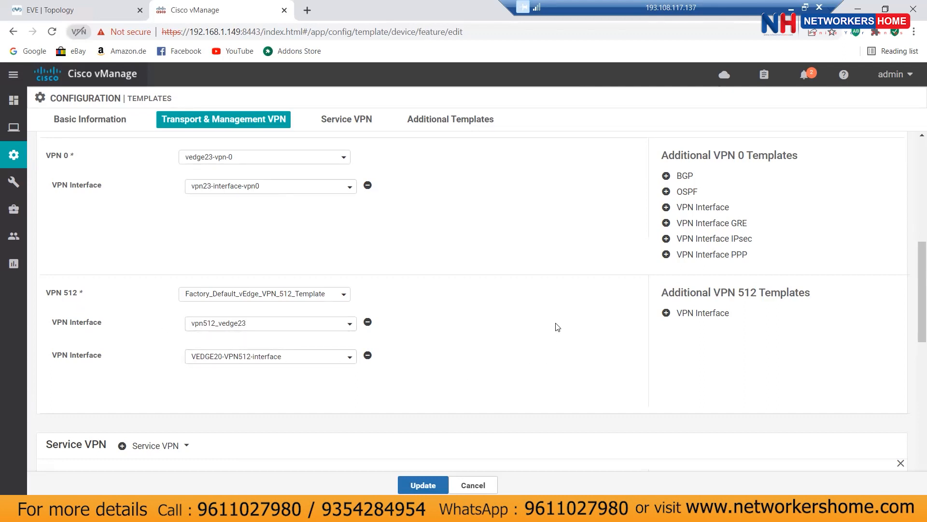
scroll(557, 327, "down", 3)
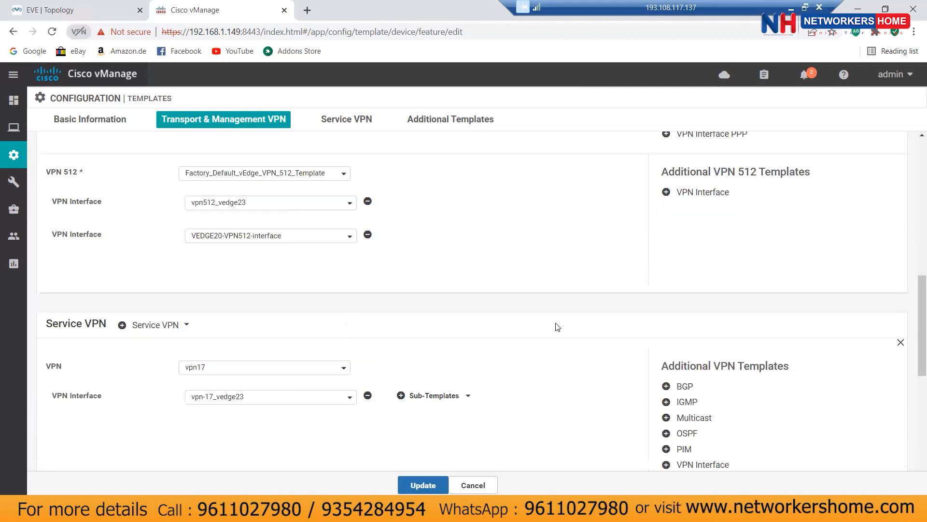
scroll(557, 327, "down", 3)
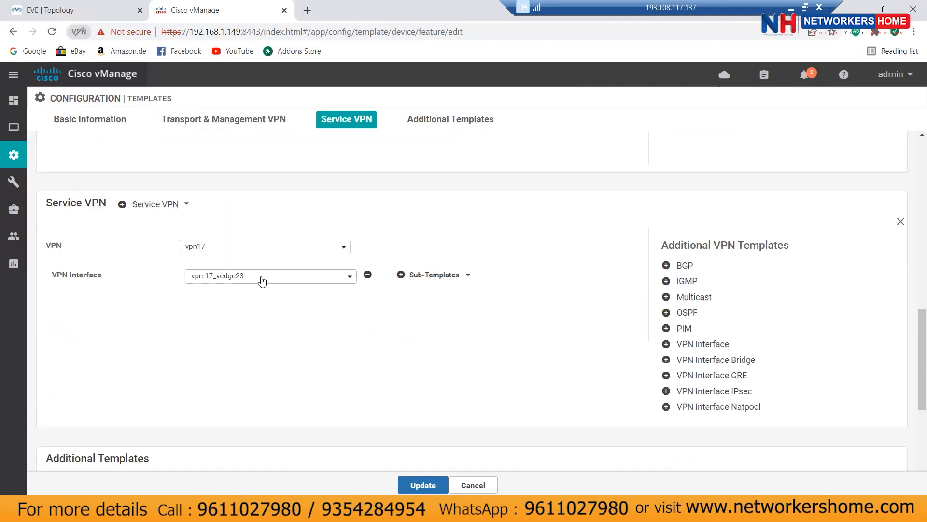
left_click(238, 249)
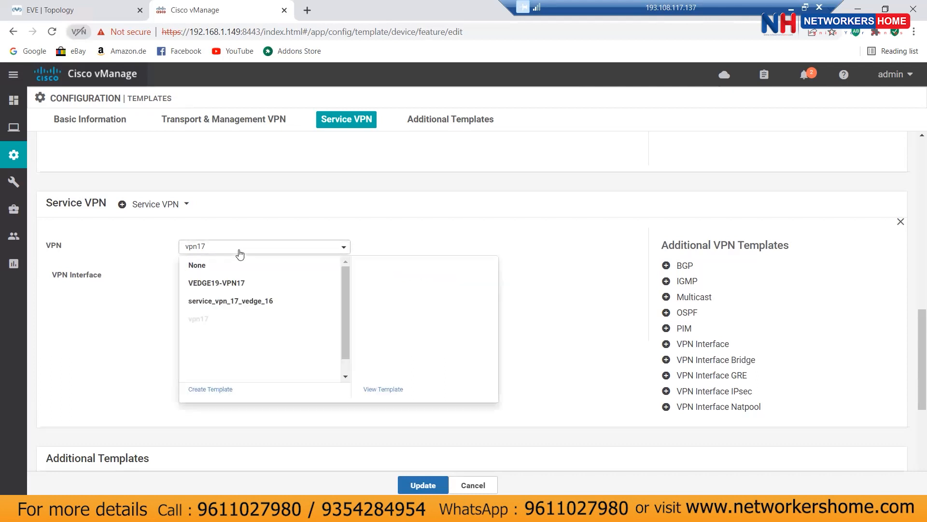
Step: Create a new VPN feature template named vpn_17_vedge23, with the same text as its description
left_click(216, 388)
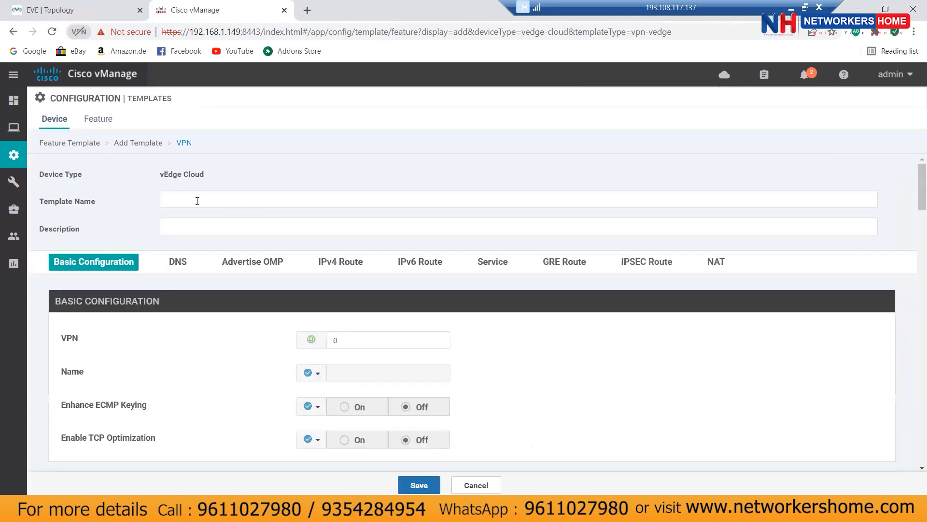
left_click(197, 201)
type("vpn_17")
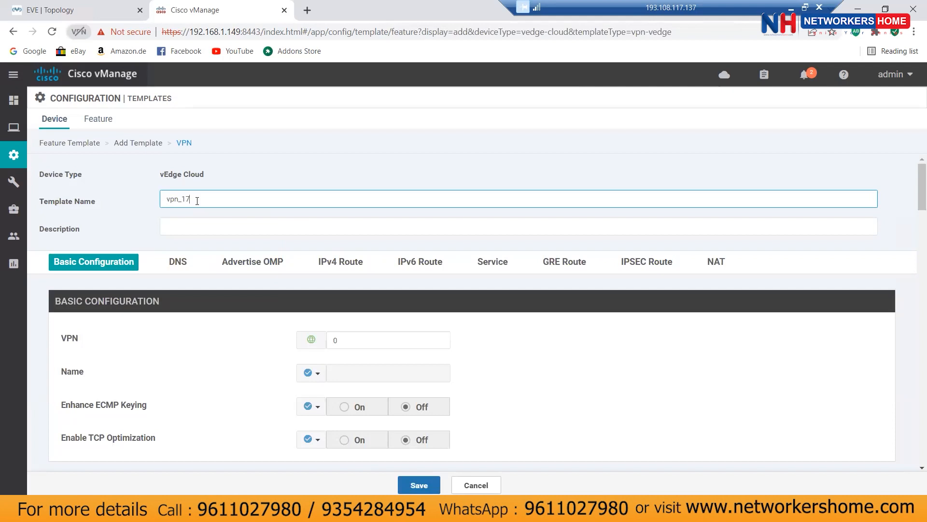
type("_vedge23")
double_click(212, 199)
right_click(212, 199)
left_click(241, 245)
left_click(196, 227)
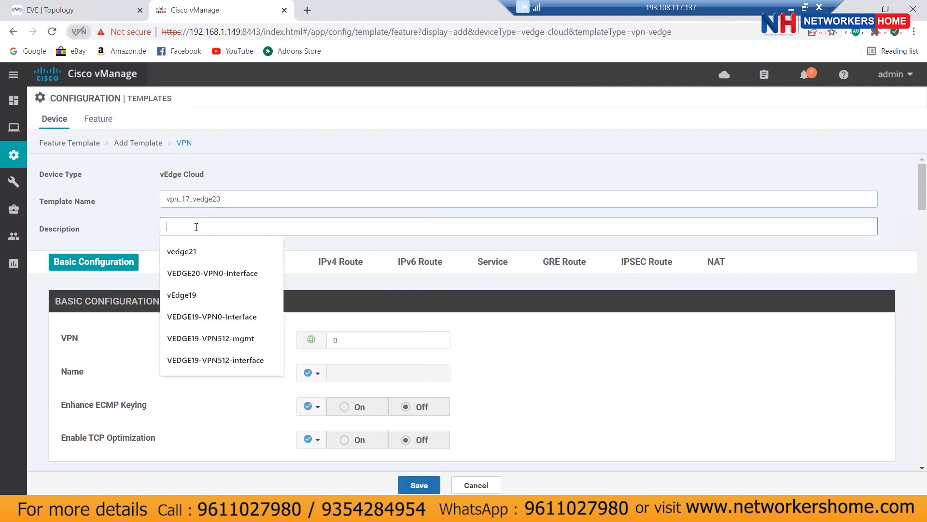
key("ctrl+v")
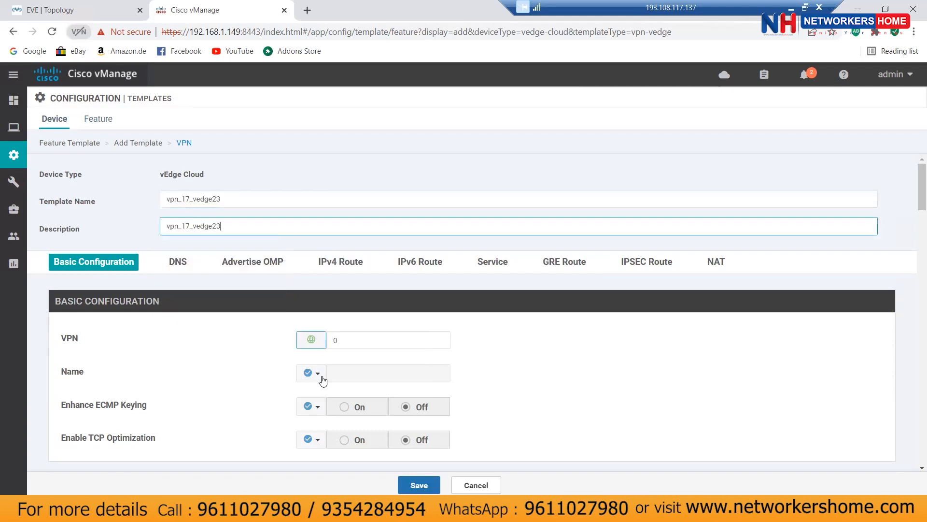
Step: Try a device-specific scope for the VPN name, then leave it unchanged
left_click(311, 373)
mouse_move(330, 415)
left_click(445, 429)
left_click(584, 397)
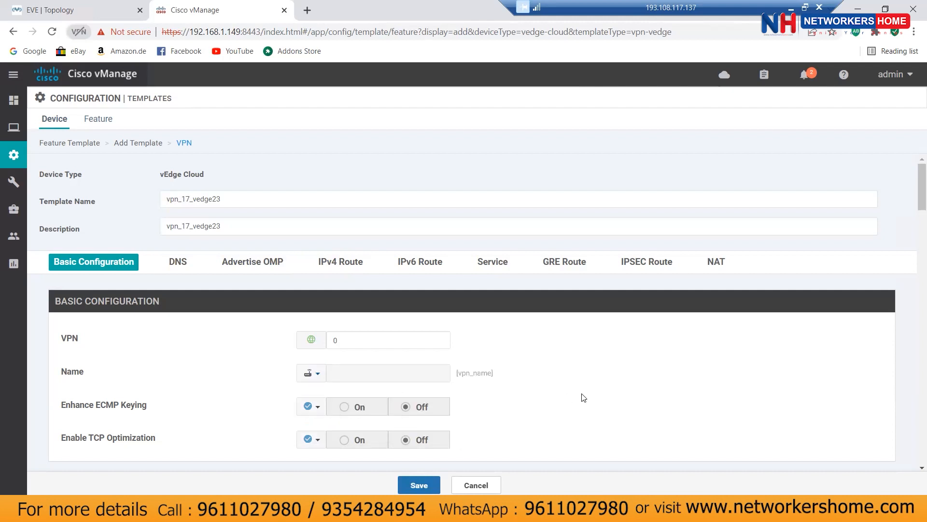
left_click(311, 373)
left_click(630, 385)
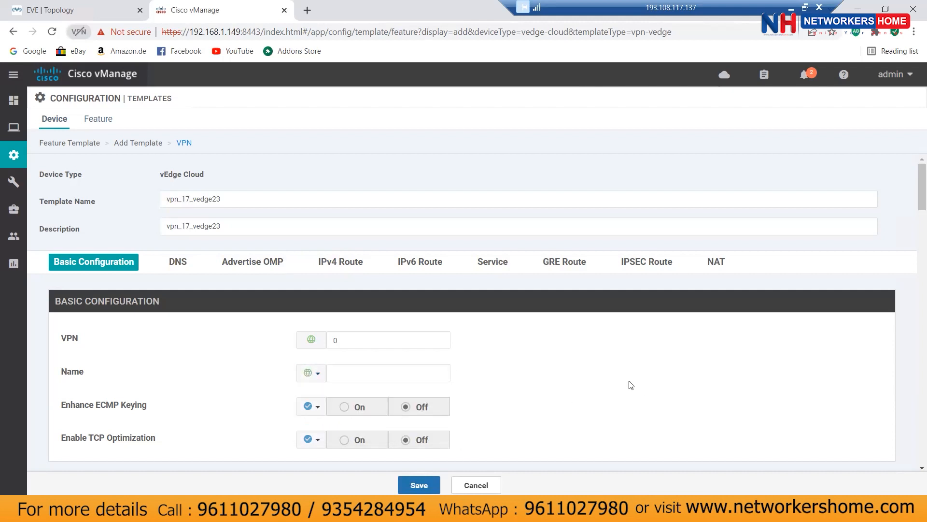
Step: Turn OSPF external route advertisement into OMP on, then back off
scroll(628, 381, "down", 4)
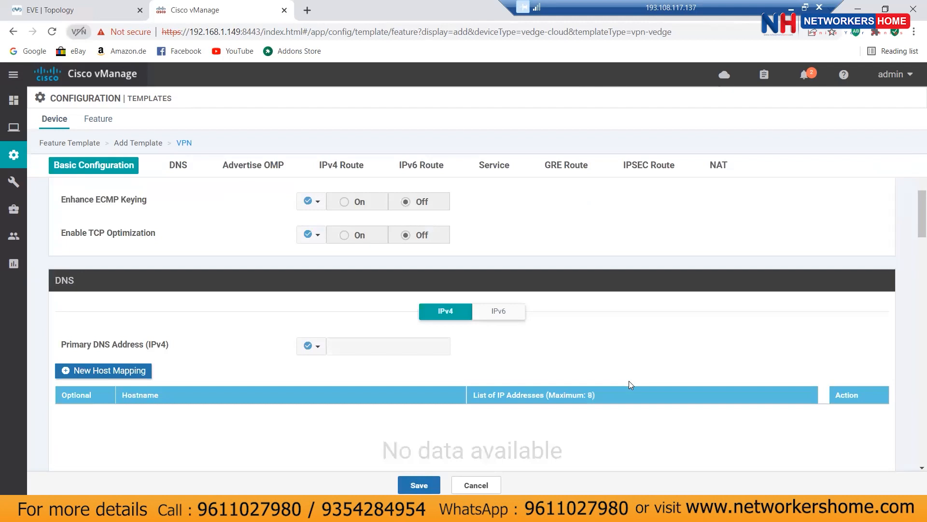
scroll(625, 380, "down", 3)
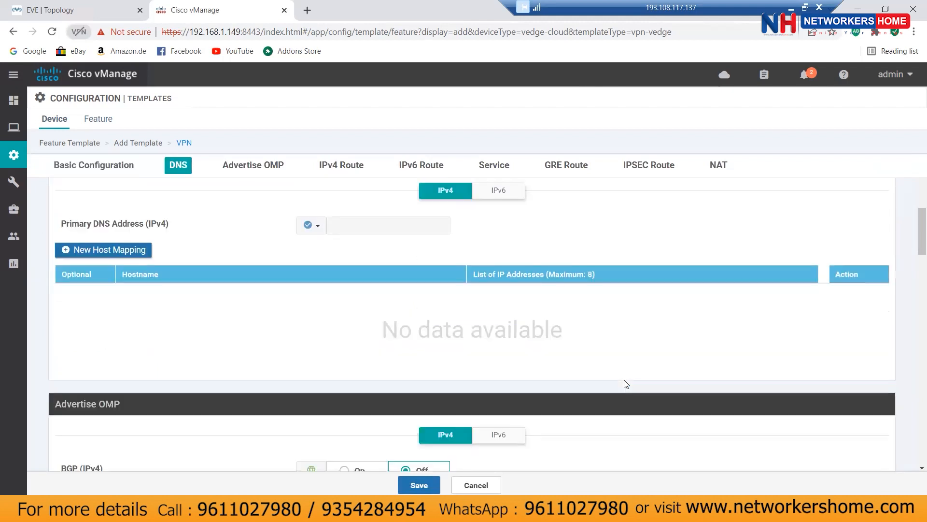
scroll(626, 384, "down", 3)
scroll(626, 384, "down", 3)
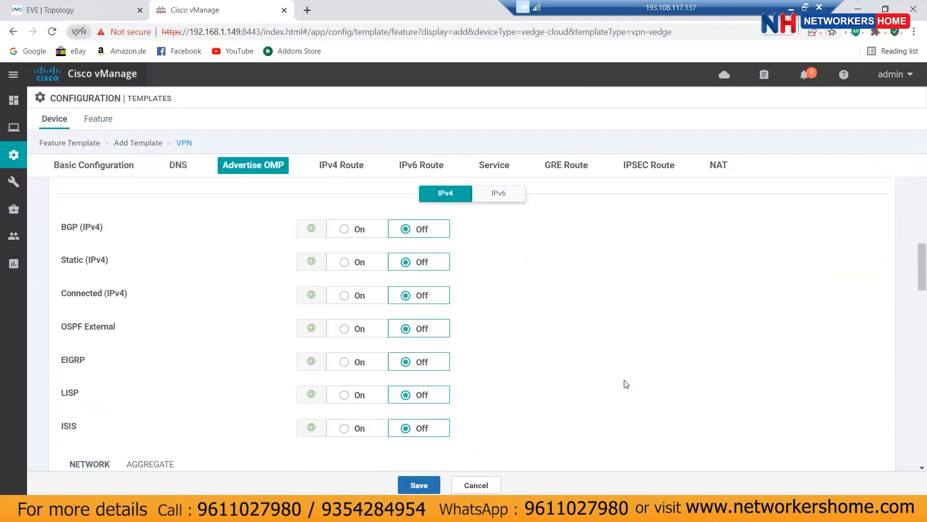
left_click(345, 331)
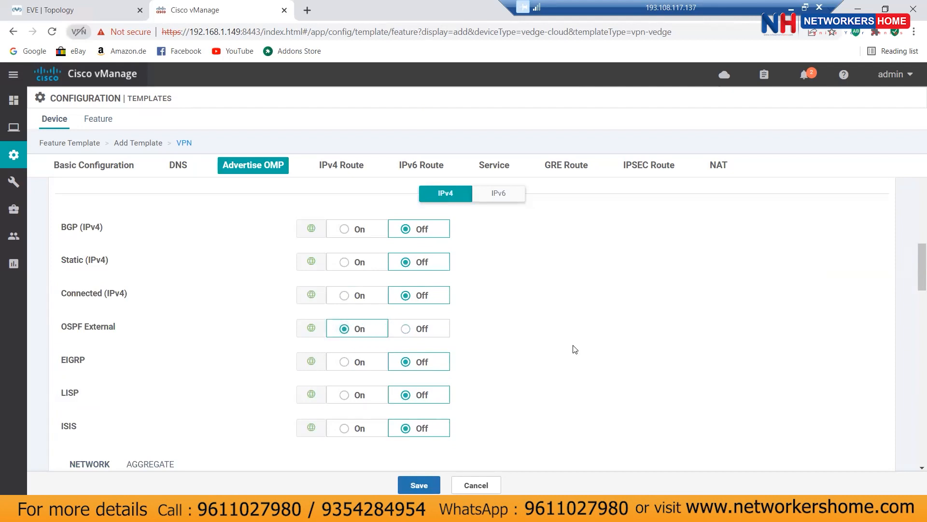
scroll(575, 349, "down", 3)
scroll(575, 349, "down", 3)
scroll(575, 348, "up", 3)
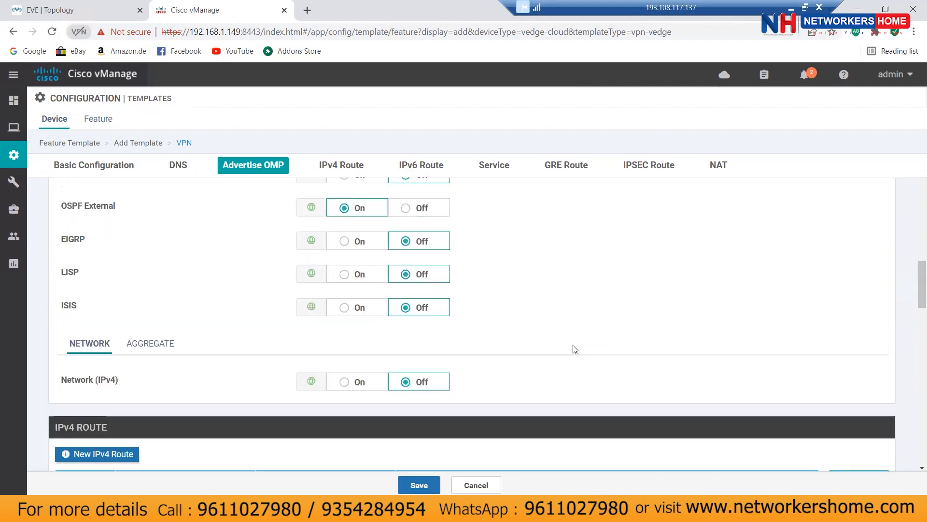
scroll(572, 345, "up", 3)
left_click(407, 329)
scroll(626, 333, "down", 3)
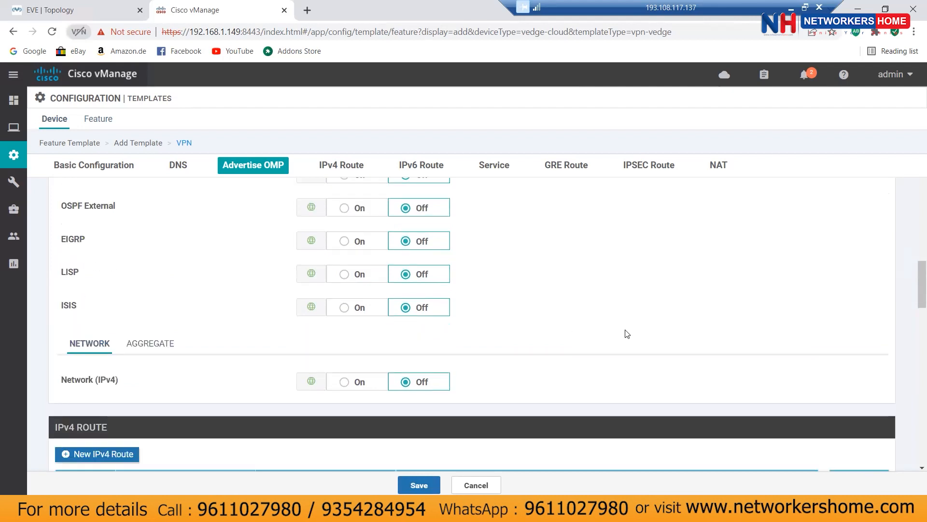
scroll(626, 333, "down", 4)
Step: Add an IPv4 static route 0.0.0.0/0 with next hop 123.1.1.1
left_click(118, 273)
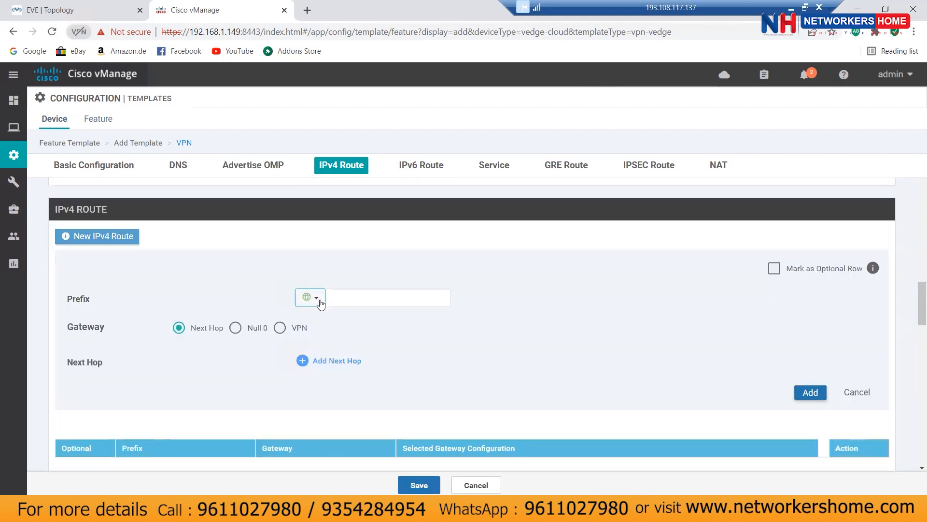
left_click(321, 303)
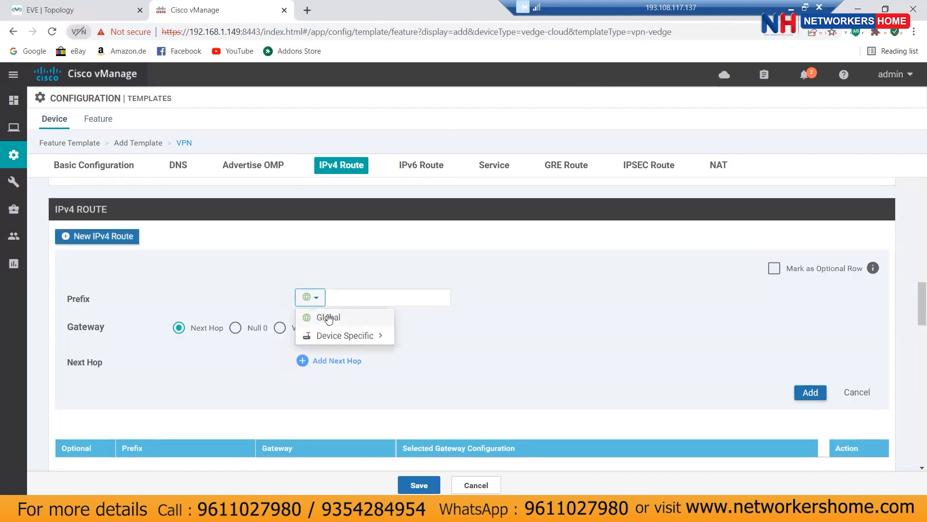
left_click(370, 299)
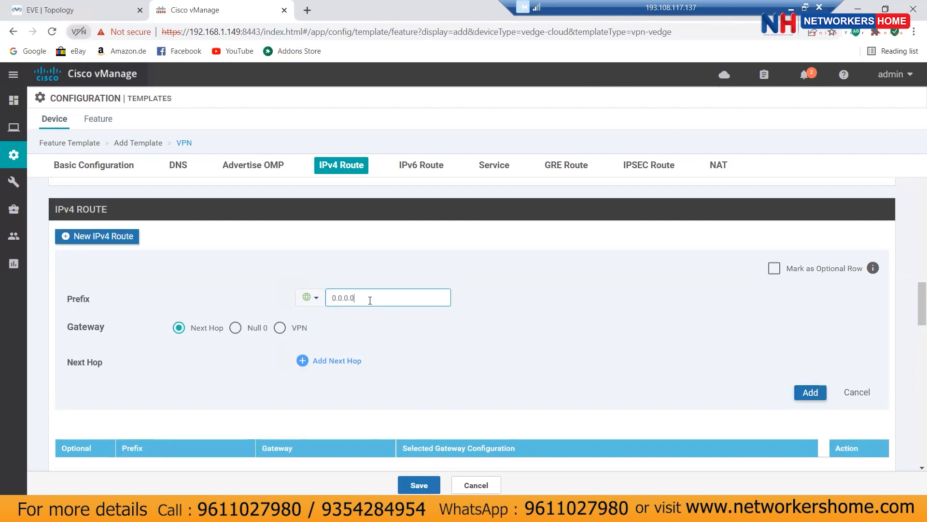
type("0.0.0.0/0")
double_click(328, 362)
left_click(436, 330)
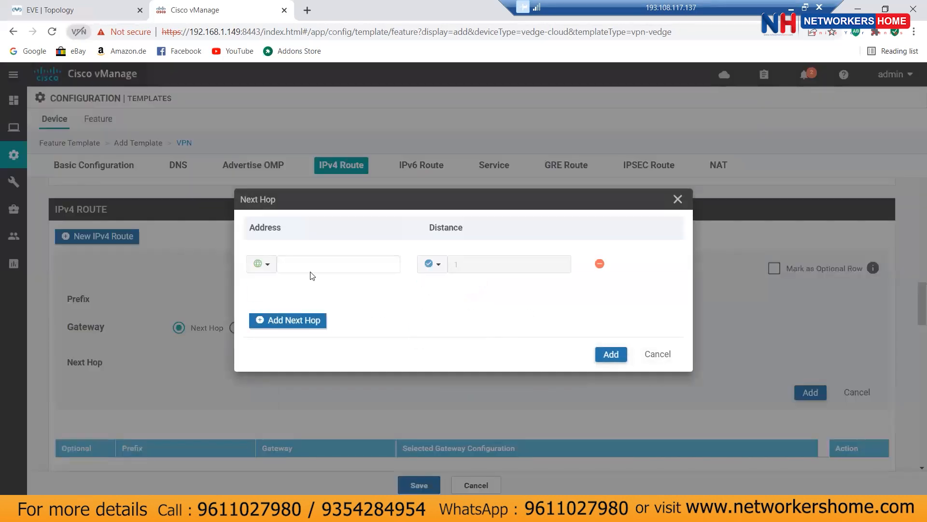
left_click(264, 264)
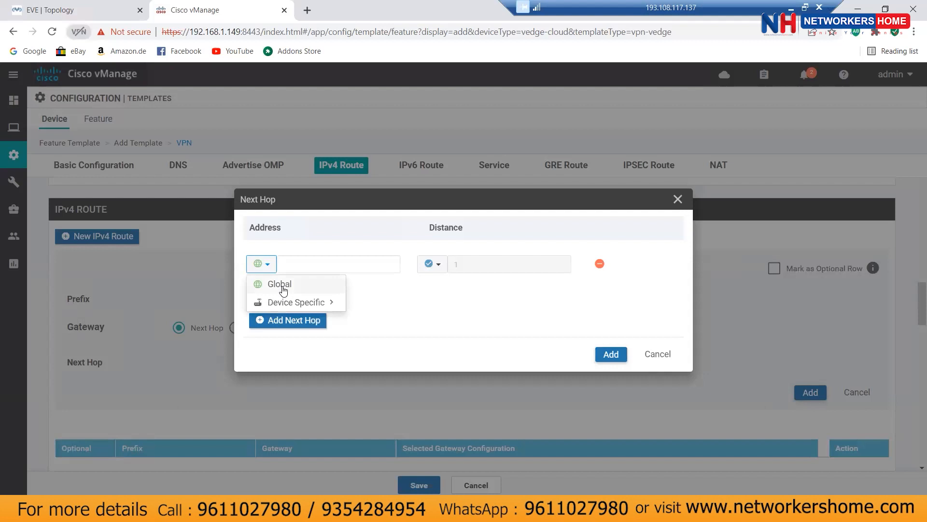
mouse_move(290, 305)
left_click(300, 274)
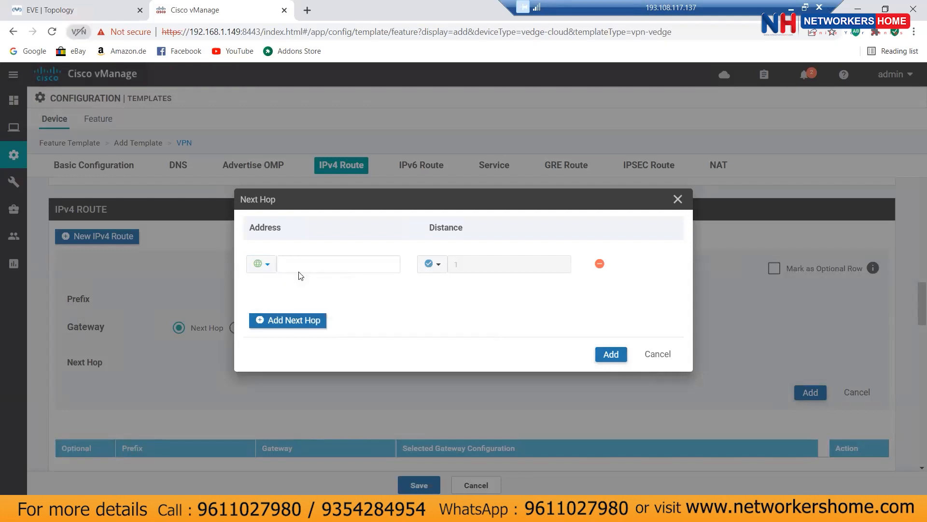
left_click(305, 264)
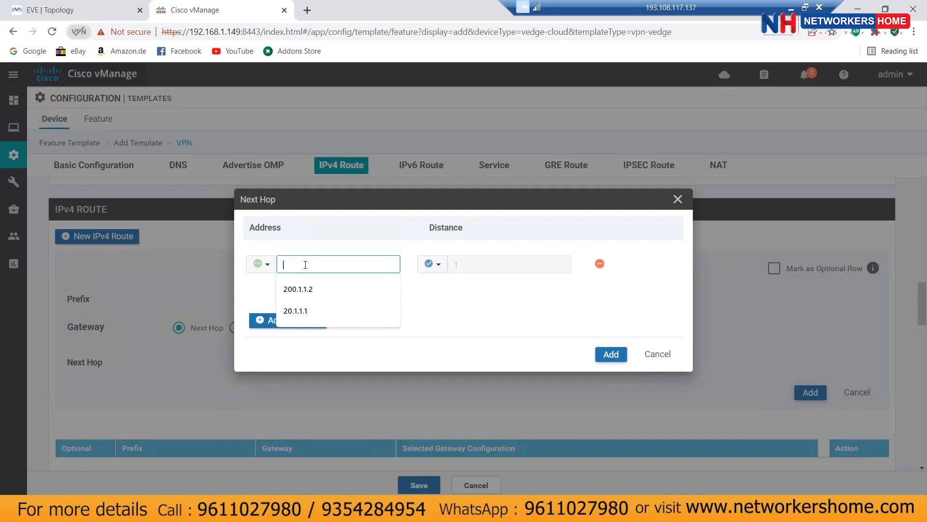
type("12")
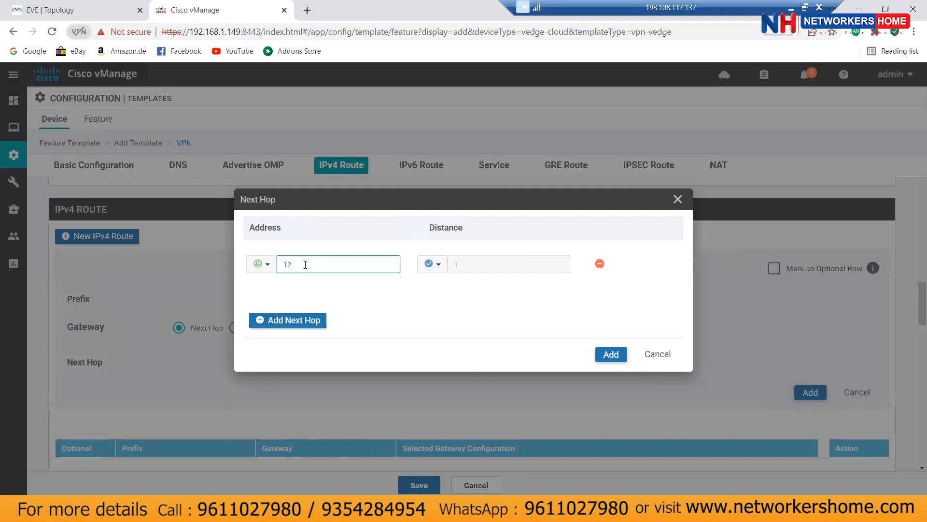
type("3.1.1.1")
left_click(610, 355)
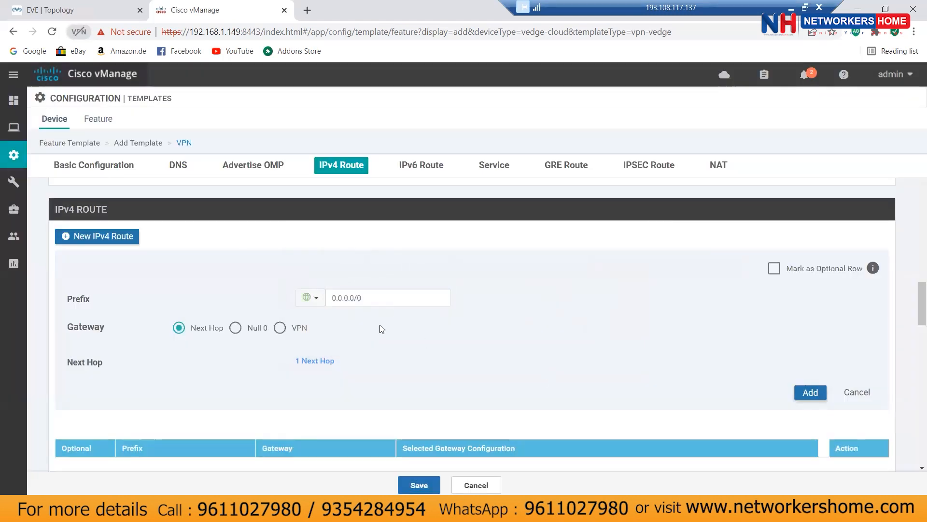
left_click(810, 392)
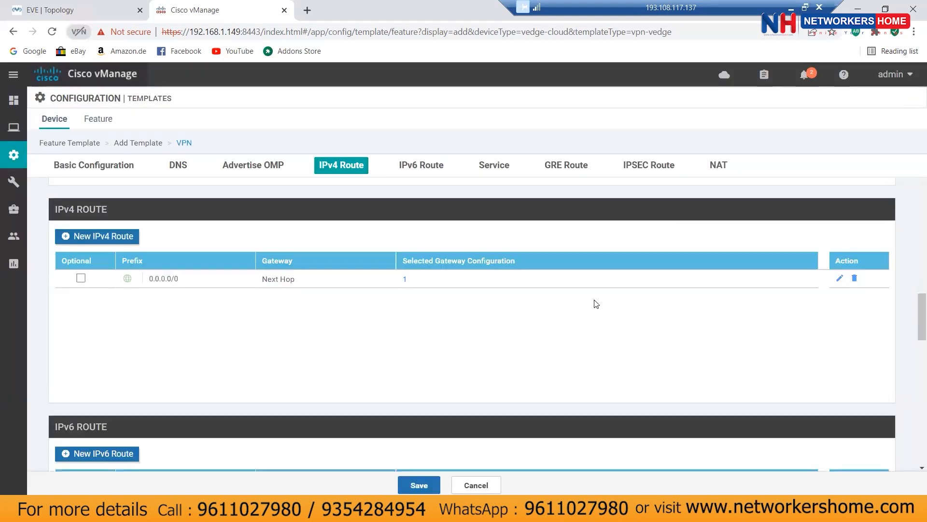
left_click(404, 279)
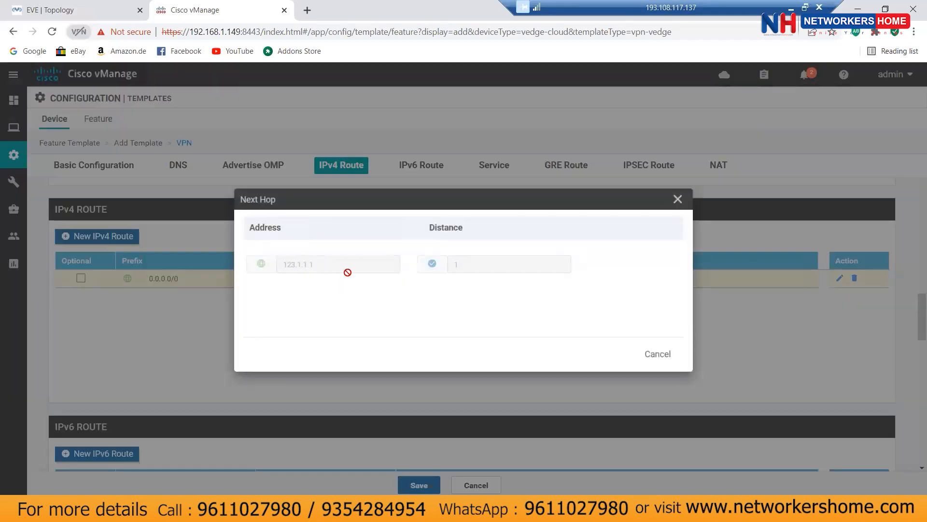
Step: After the required-field error, set the VPN name scope to Default and save vpn_17_vedge23
left_click(663, 356)
scroll(738, 342, "down", 4)
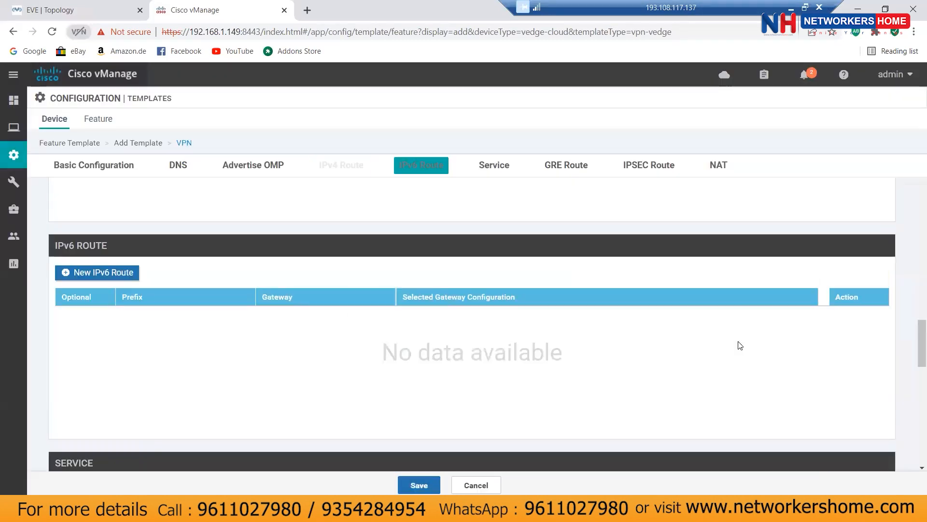
scroll(738, 341, "down", 8)
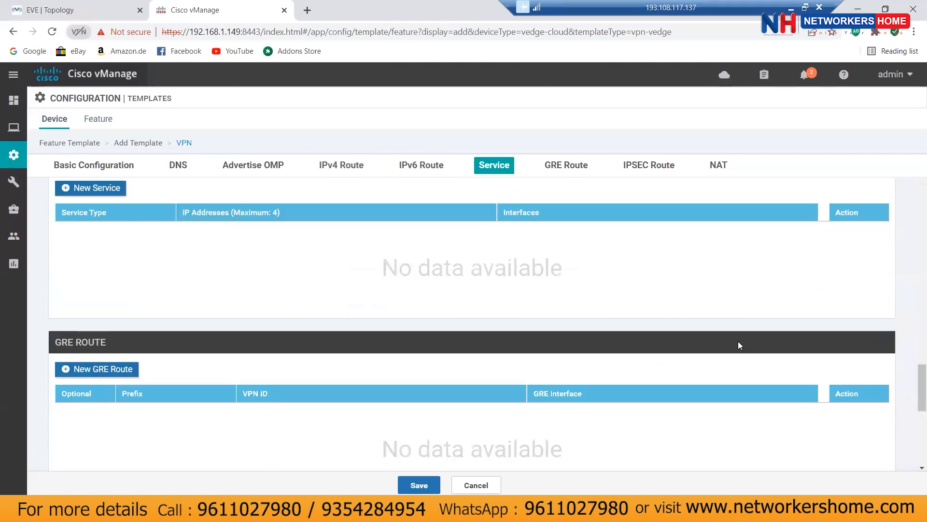
scroll(740, 344, "down", 6)
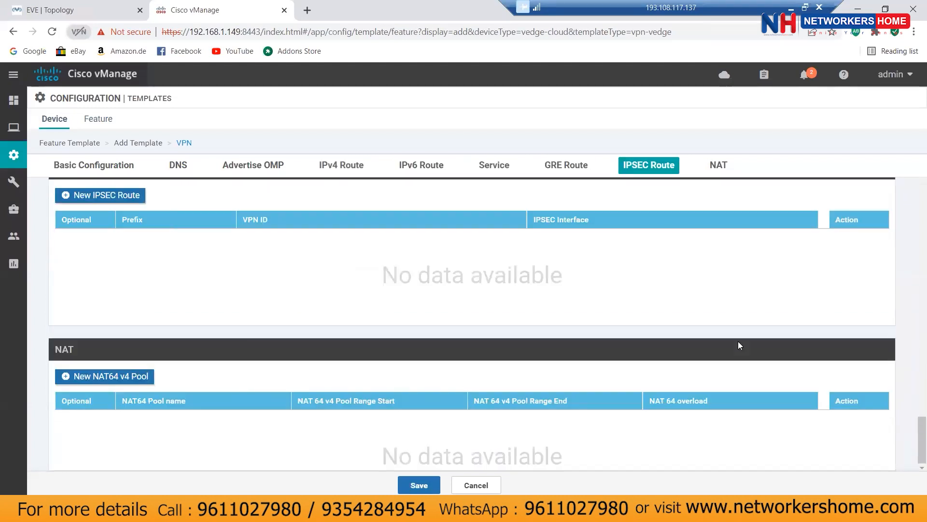
left_click(420, 485)
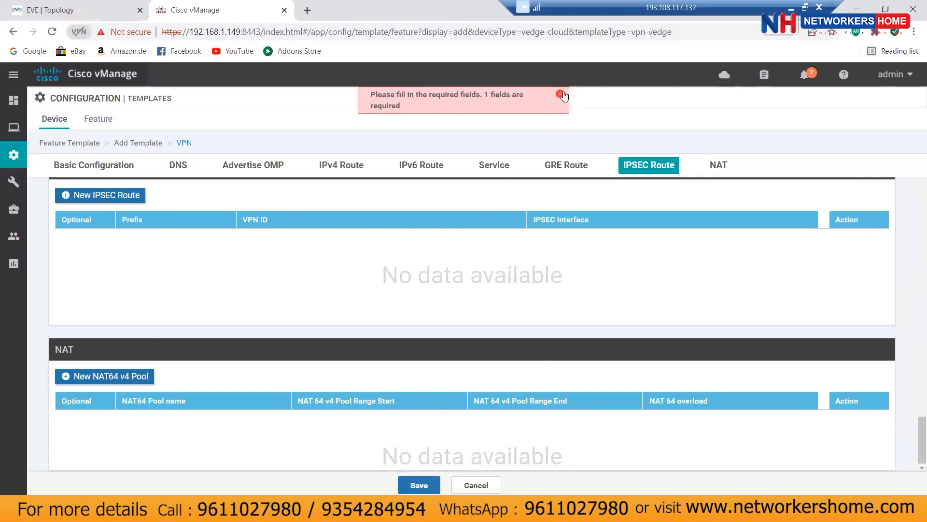
left_click(560, 94)
scroll(537, 337, "up", 10)
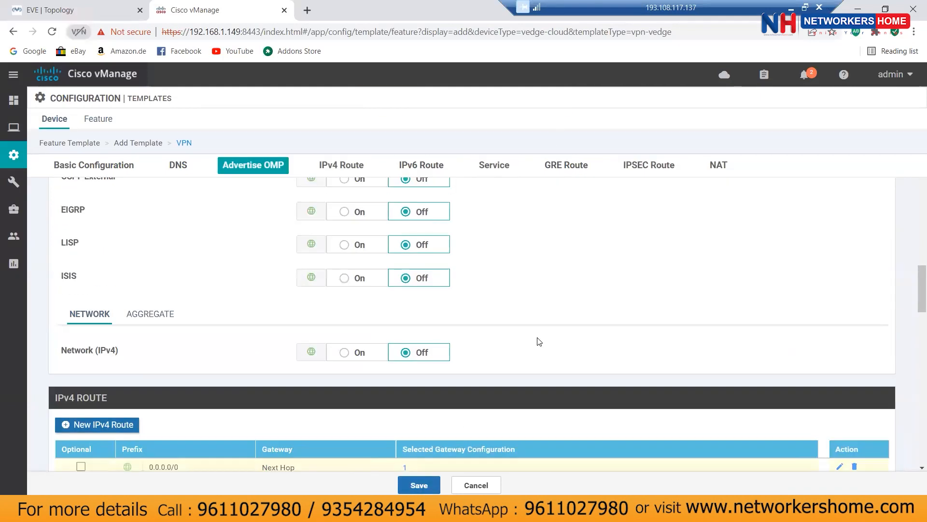
scroll(539, 341, "up", 8)
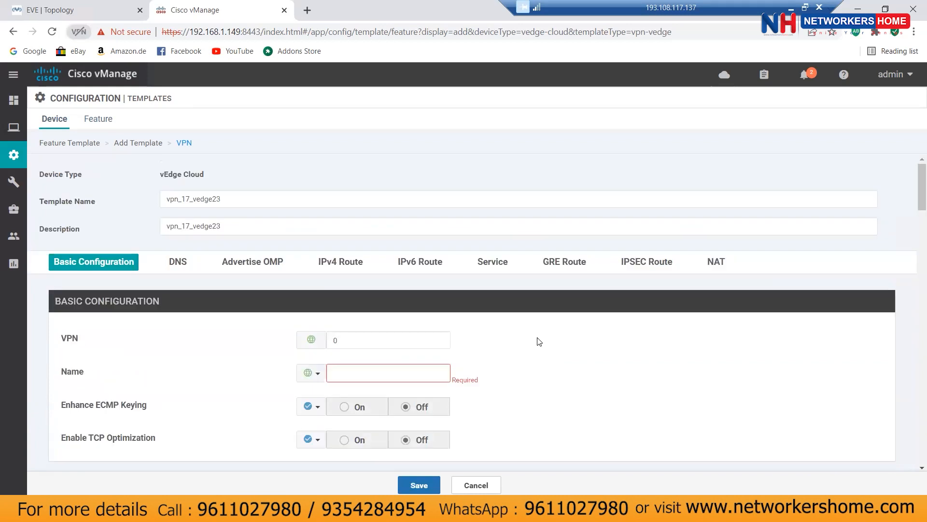
left_click(309, 373)
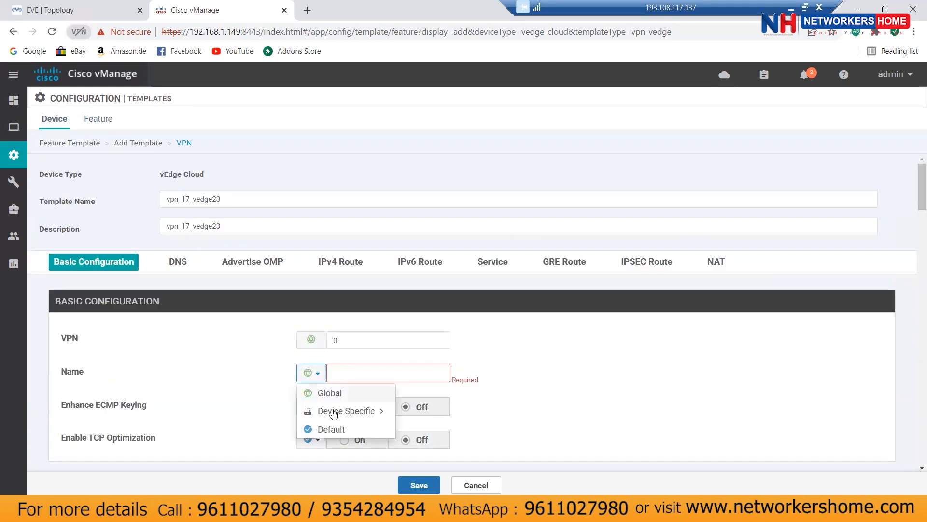
left_click(387, 430)
scroll(609, 390, "down", 10)
left_click(408, 483)
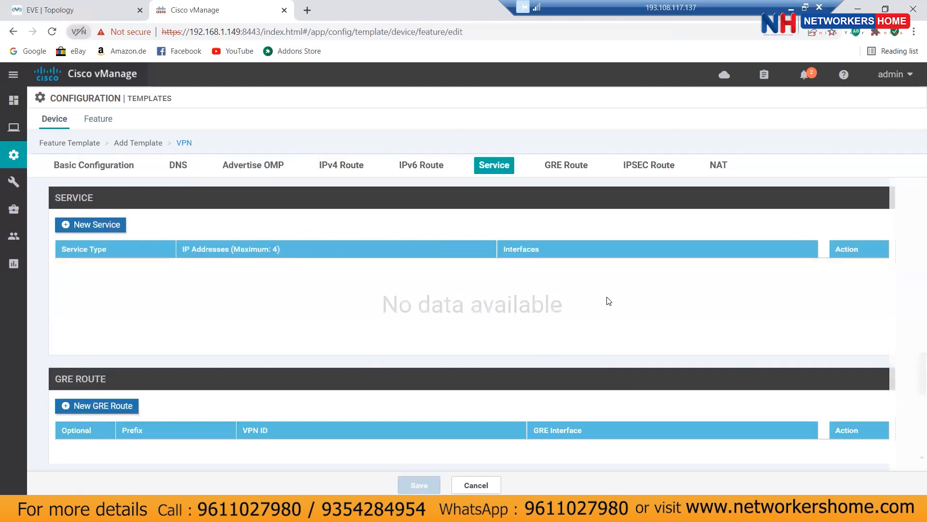
Step: Save the vedge23-system device template with vpn_17_vedge23 as its service VPN
scroll(547, 307, "down", 4)
scroll(547, 308, "down", 7)
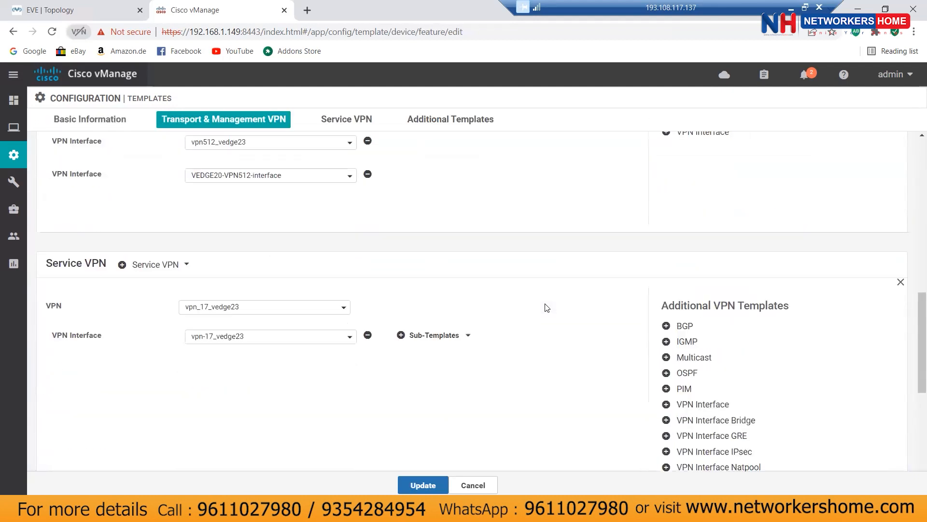
scroll(547, 308, "down", 1)
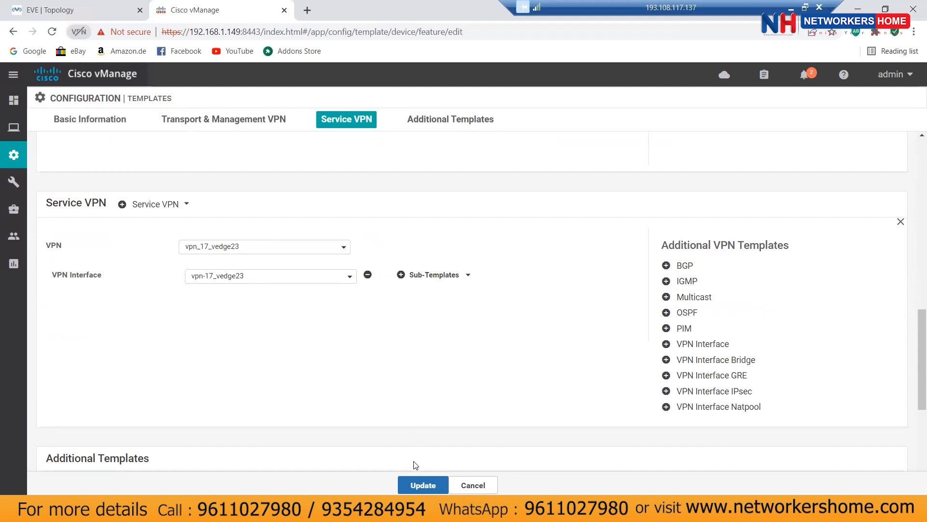
left_click(423, 485)
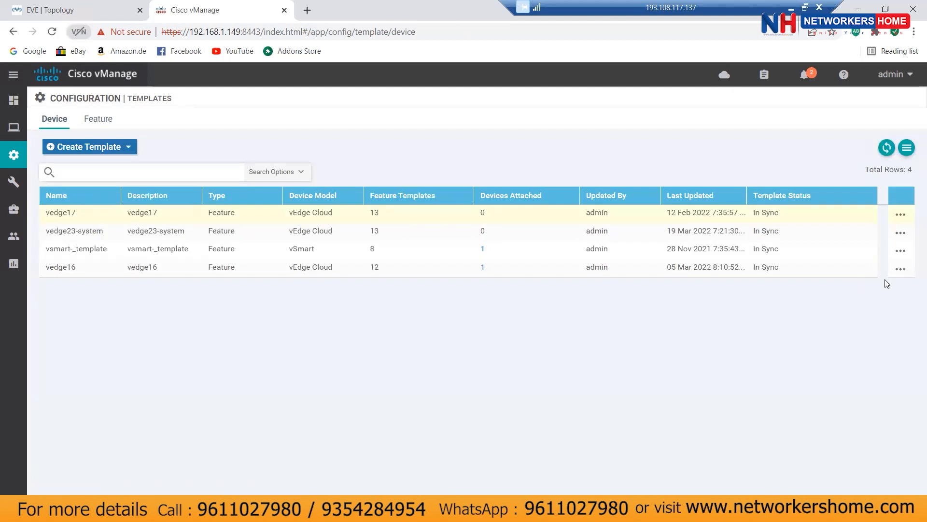
Step: Move vedge23 (23.23.23.23) into Selected Devices for vedge23-system and attach it
left_click(899, 235)
left_click(847, 320)
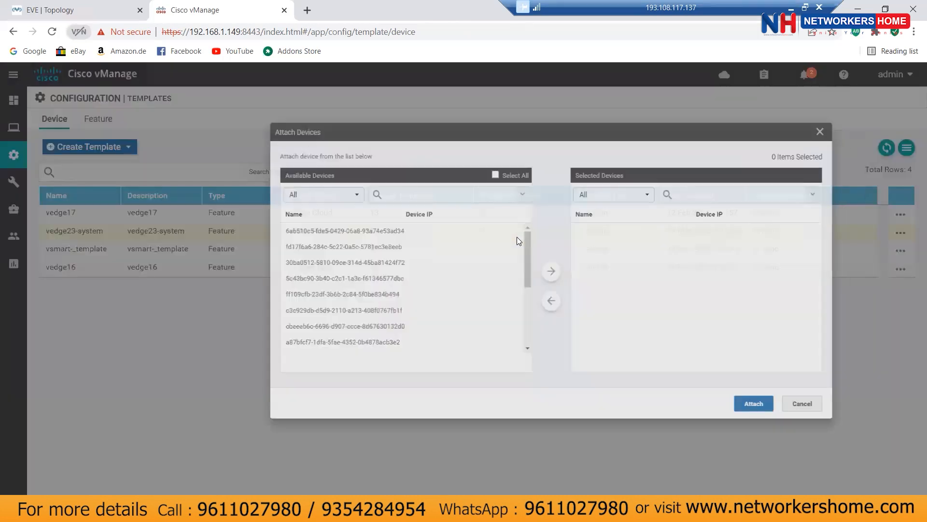
left_click_drag(434, 275, 439, 372)
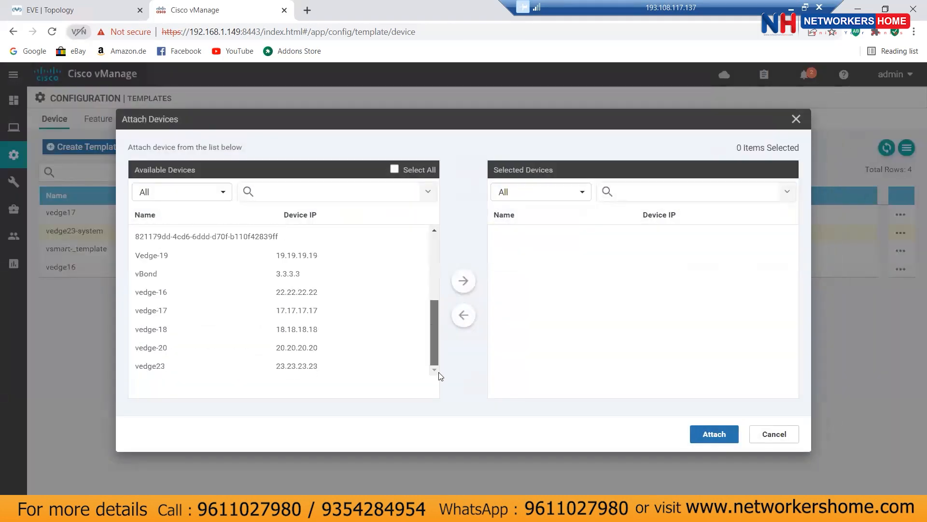
left_click(298, 366)
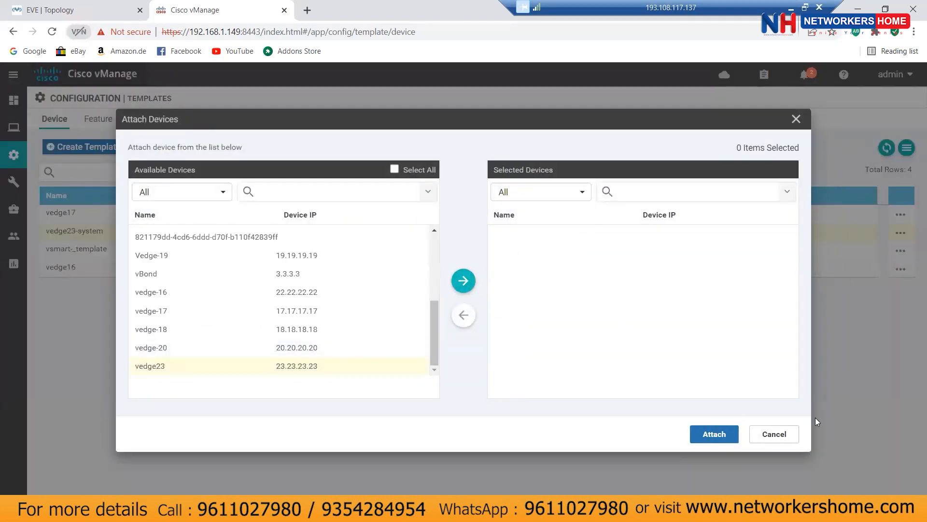
left_click(672, 238)
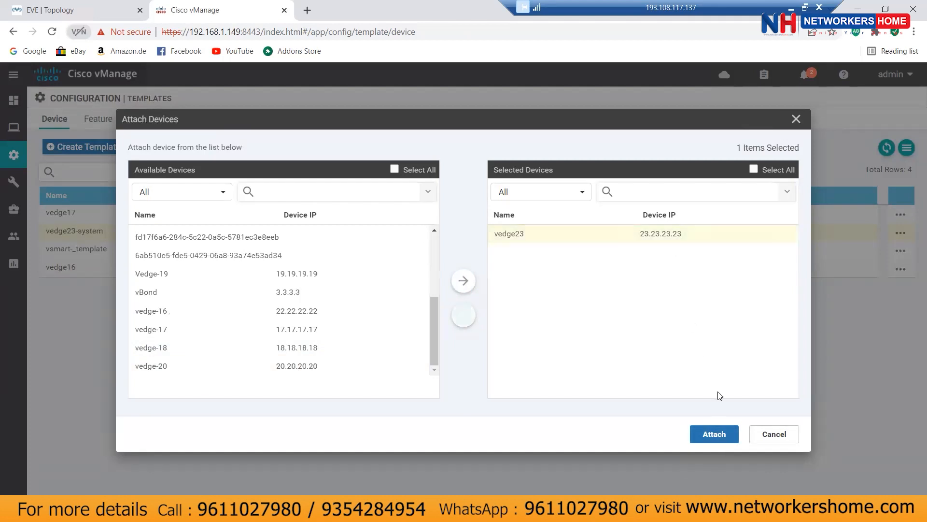
left_click(712, 435)
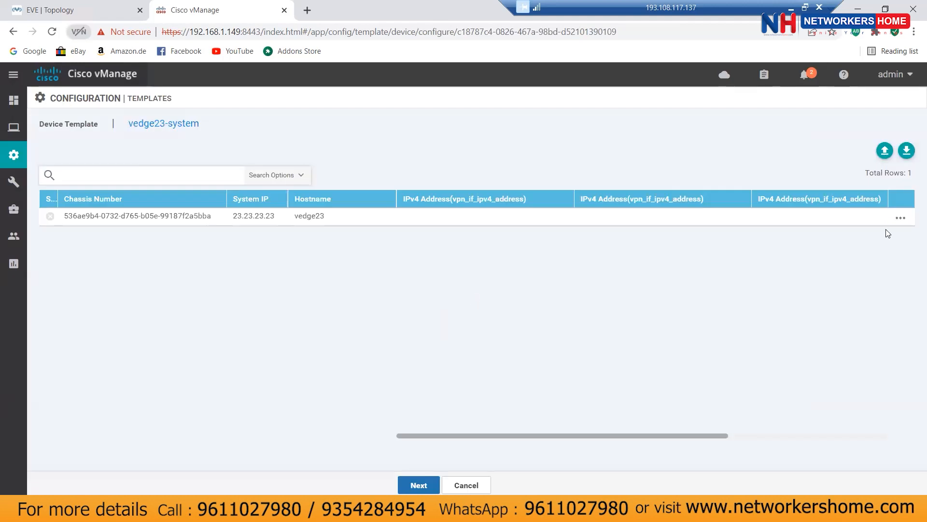
Step: Edit vedge23's template variables, entering 133.1.1.1/24 as the first interface address
left_click(901, 218)
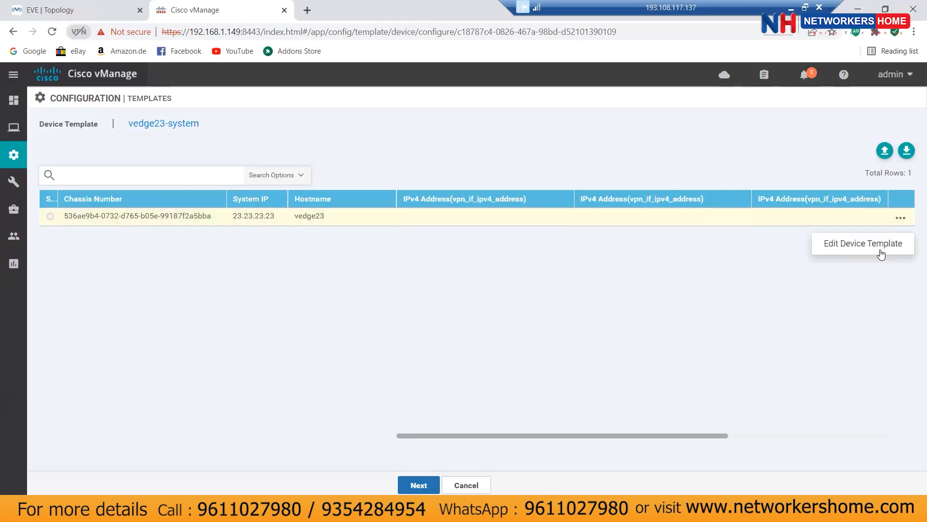
left_click(883, 245)
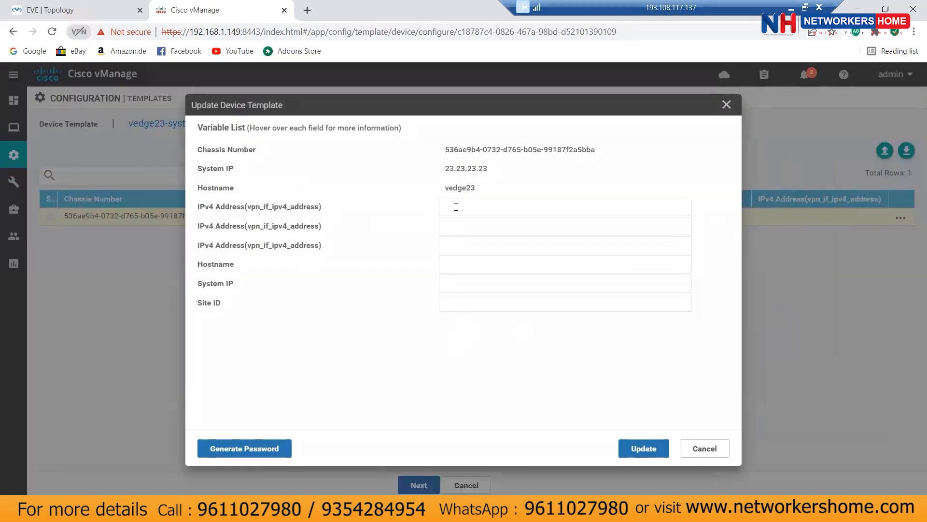
mouse_move(285, 208)
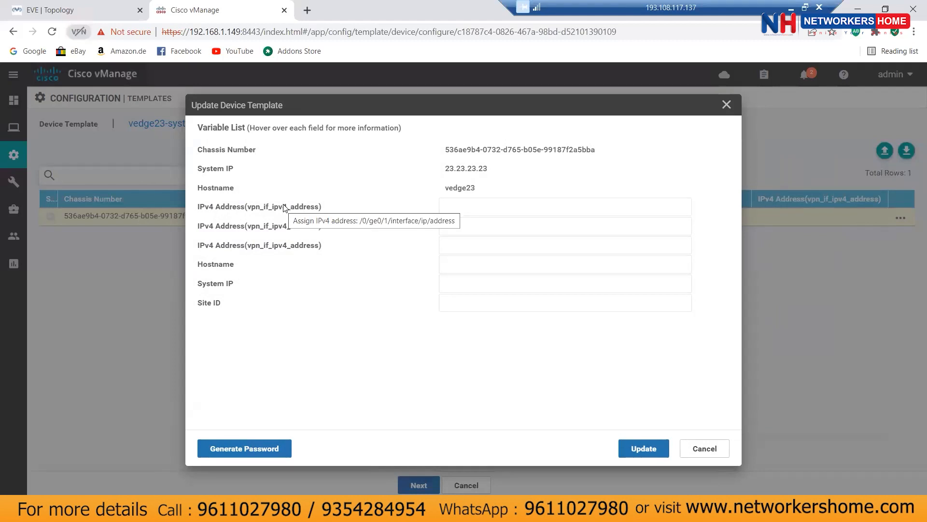
left_click(493, 207)
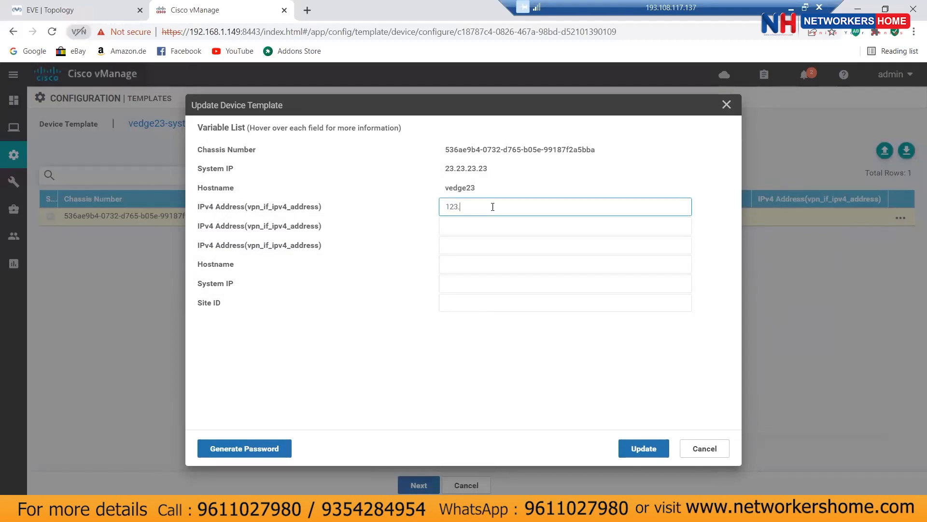
type("12")
key("BackSpace")
type("33.1.1.1")
type("/24")
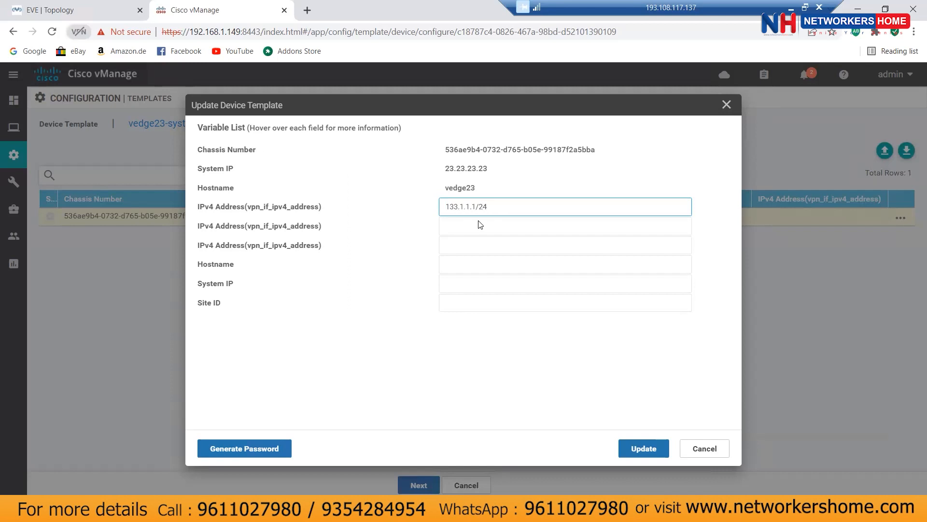
key("Tab")
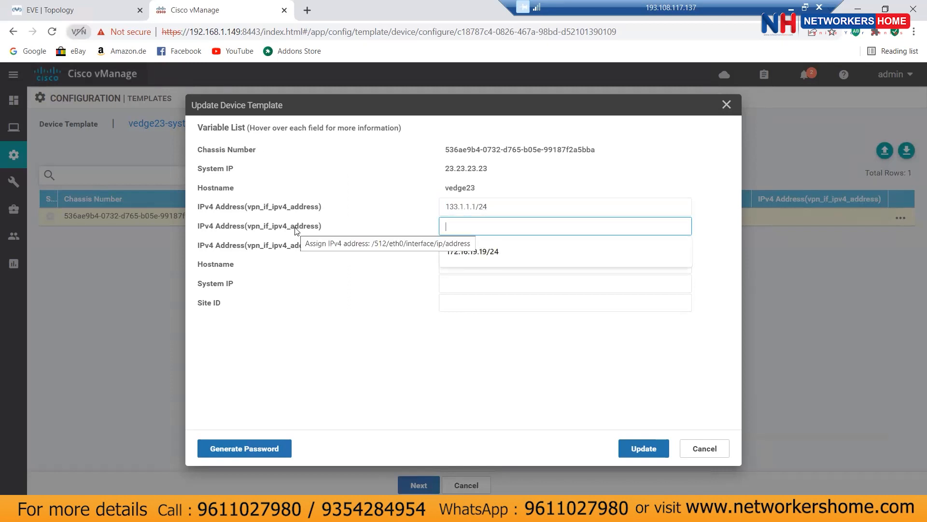
Step: Enter 172.16.23.19/24 and 123.1.1.2/24 as the second and third interface addresses
left_click(472, 255)
left_click(477, 227)
key("BackSpace")
key("BackSpace")
type("23")
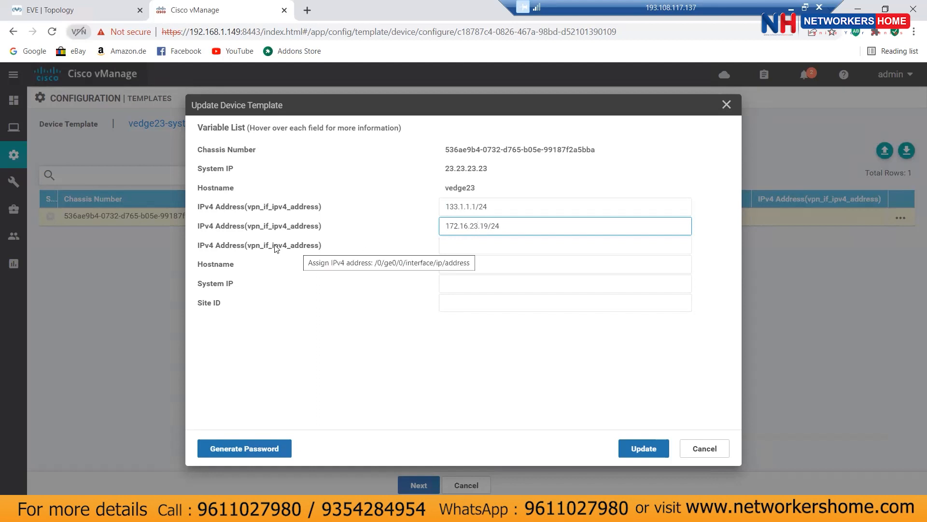
left_click(515, 246)
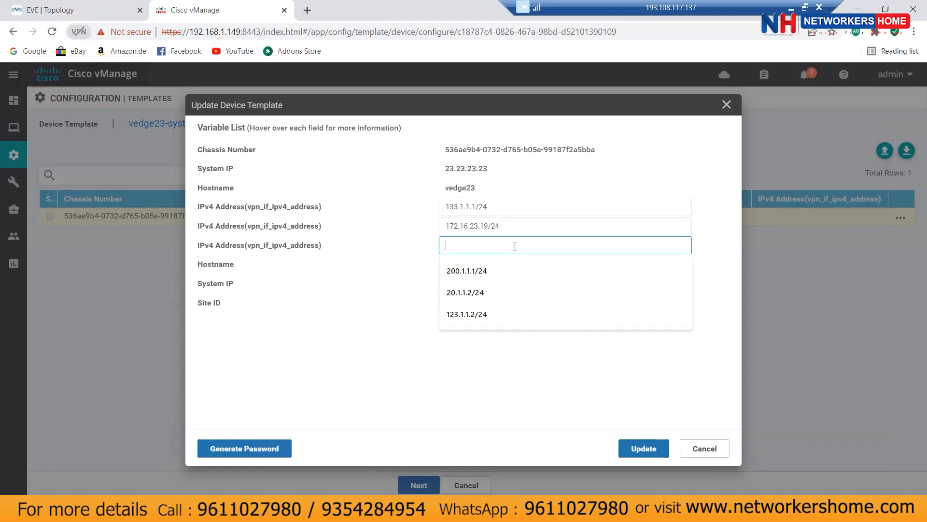
type("123.1.1.2/24")
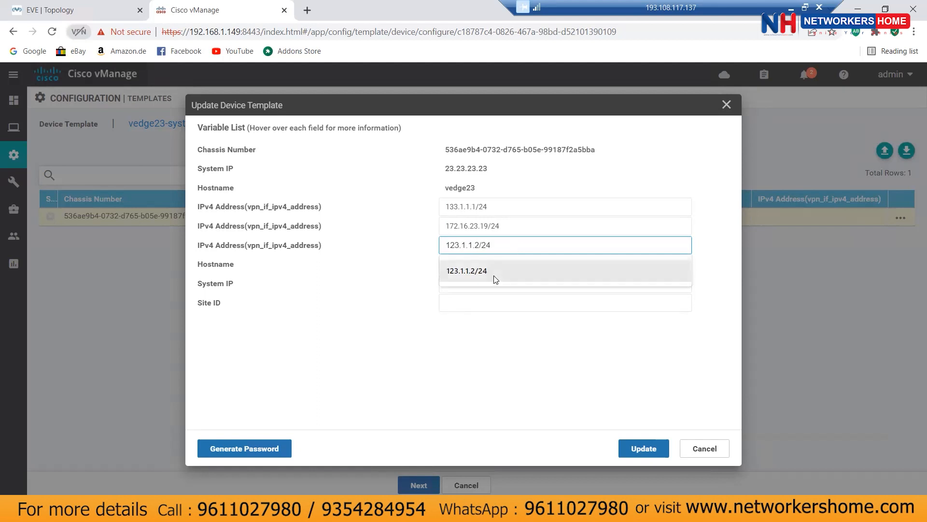
left_click(493, 276)
Step: Set hostname vedge23, system IP 23.23.23.23 and site ID 23, then apply the values
left_click(471, 265)
key("Down")
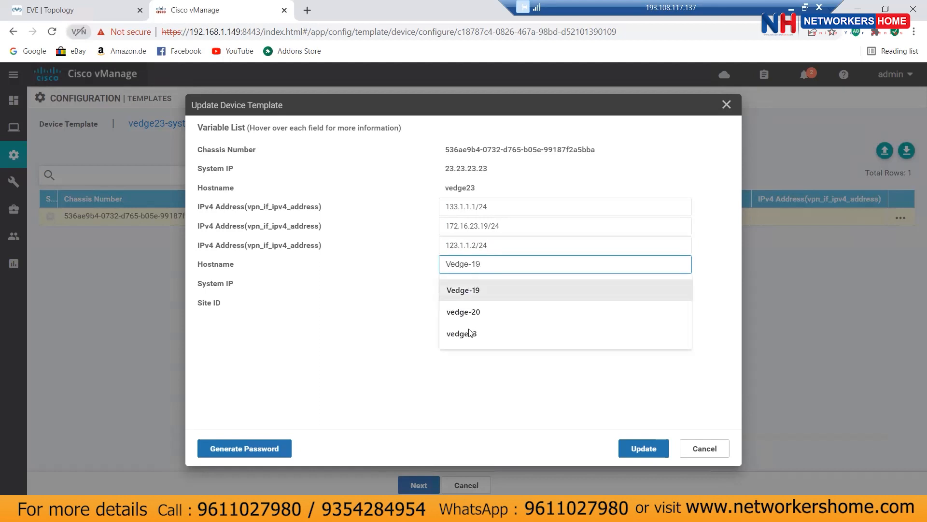
left_click(471, 333)
left_click(472, 283)
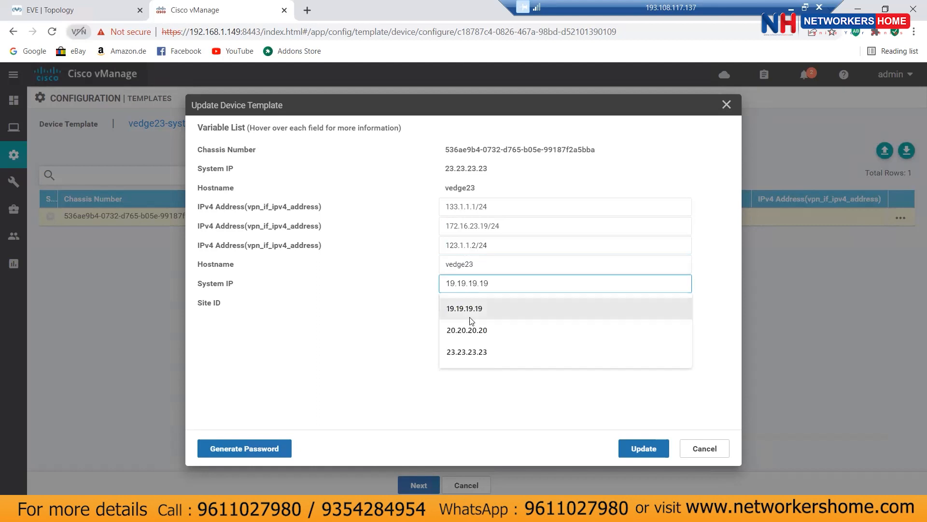
left_click(462, 351)
left_click(465, 301)
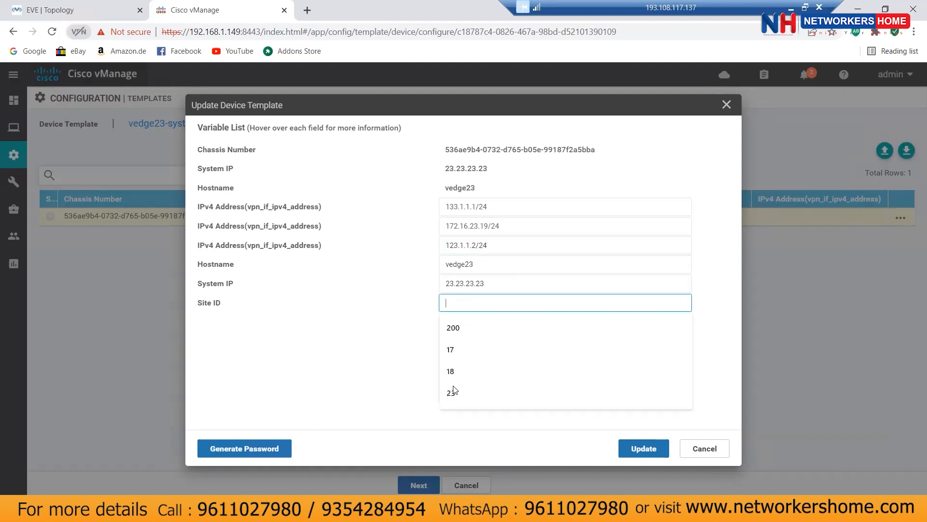
left_click(456, 392)
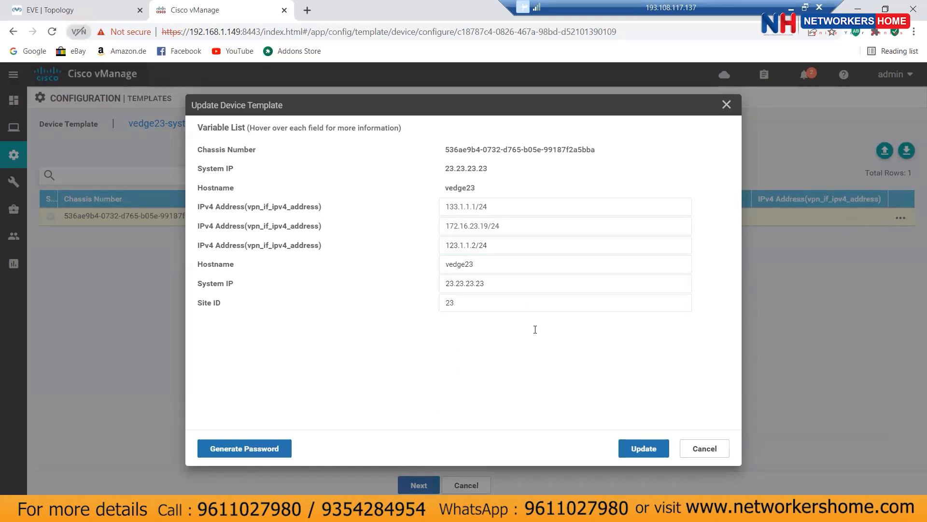
left_click(639, 448)
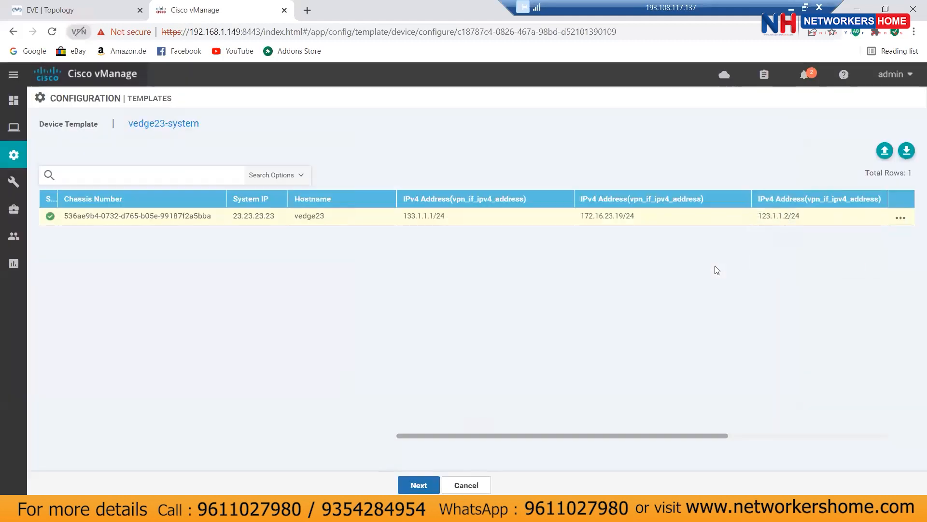
left_click(430, 484)
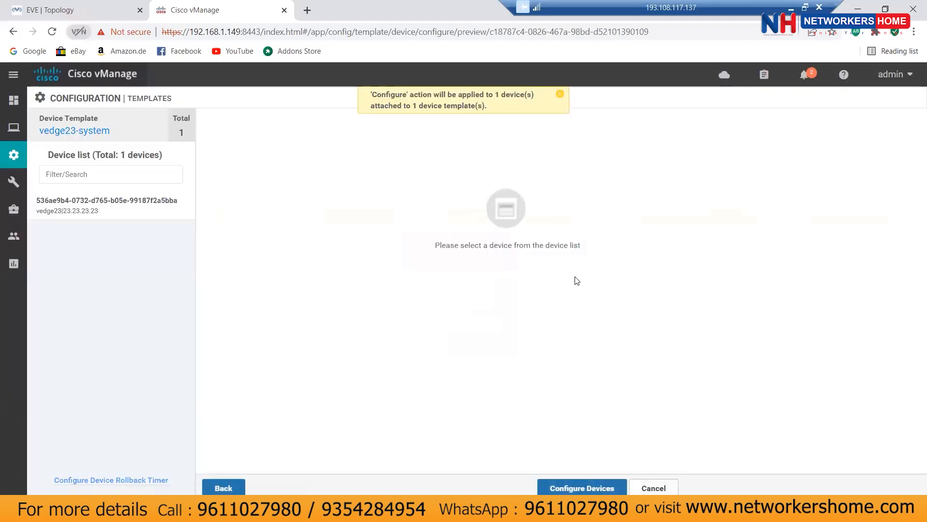
left_click(107, 198)
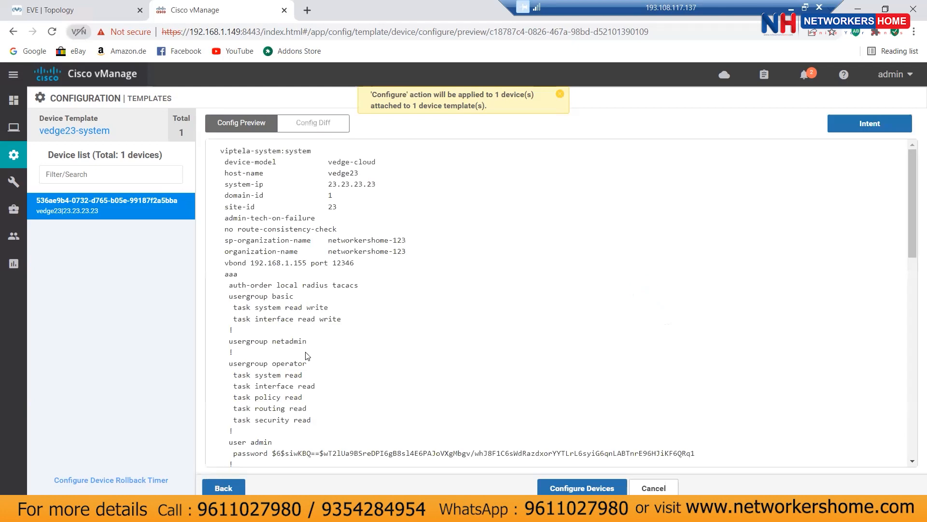
left_click(322, 124)
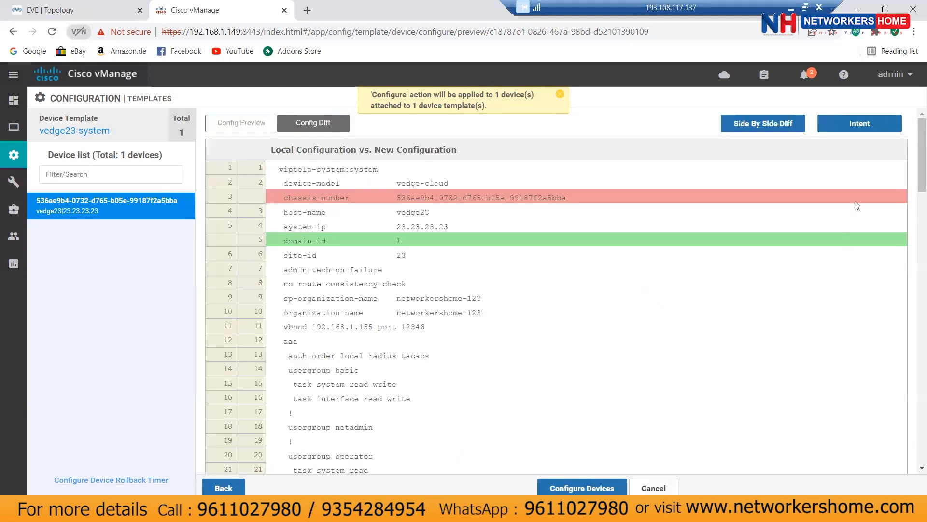
left_click(778, 123)
scroll(768, 321, "down", 4)
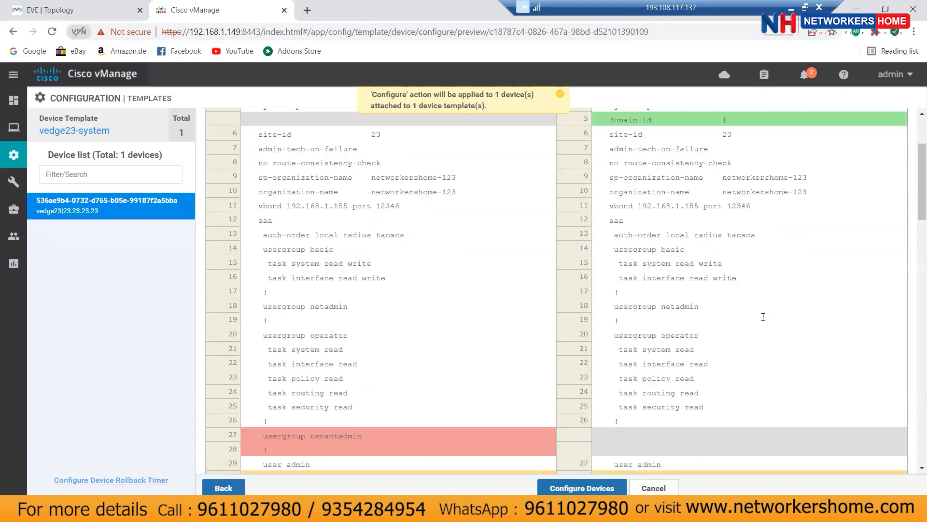
scroll(764, 321, "down", 3)
scroll(764, 320, "down", 5)
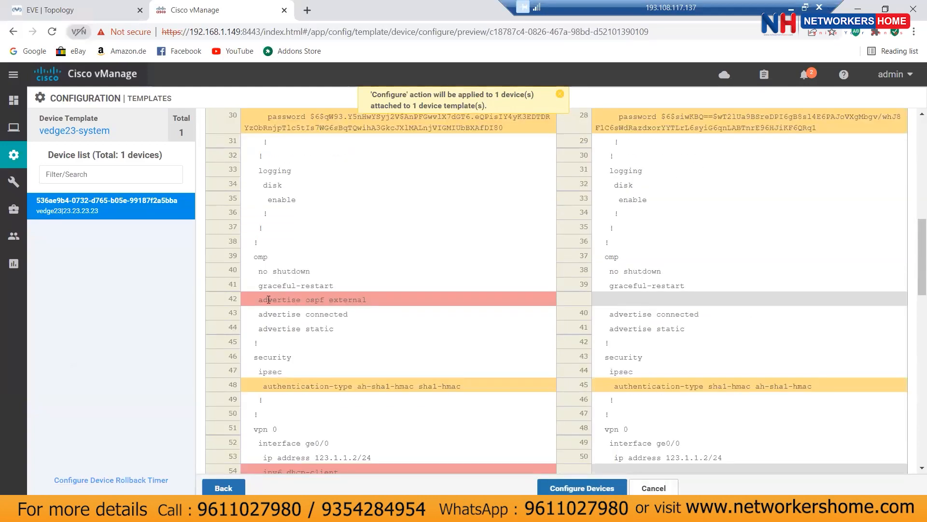
scroll(393, 323, "down", 3)
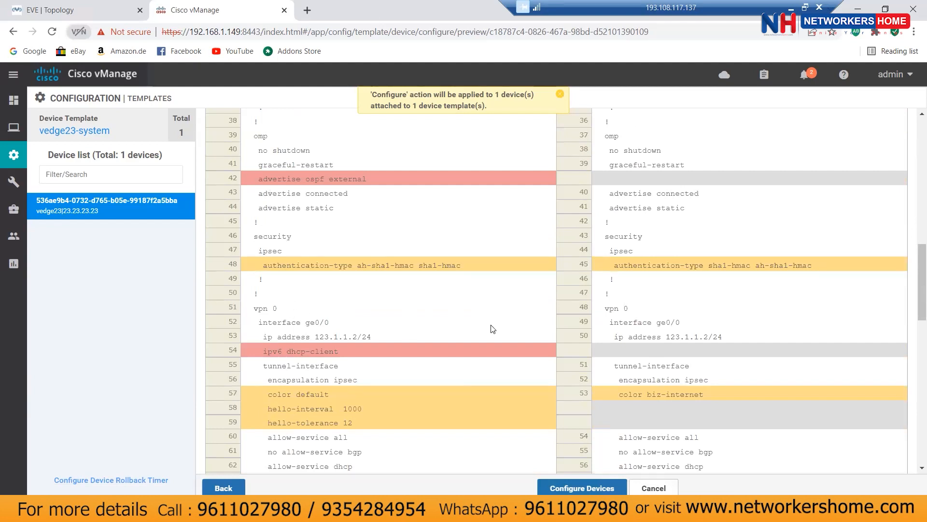
scroll(785, 350, "down", 5)
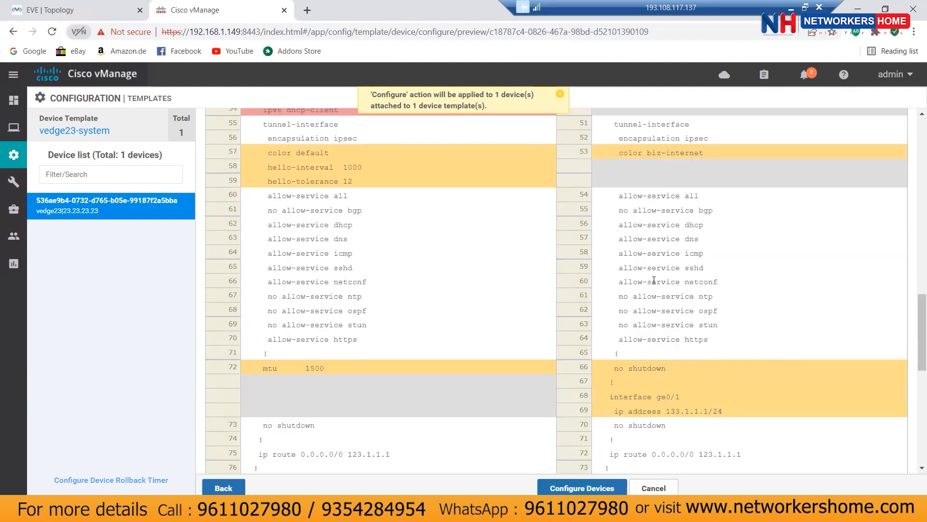
scroll(767, 315, "down", 3)
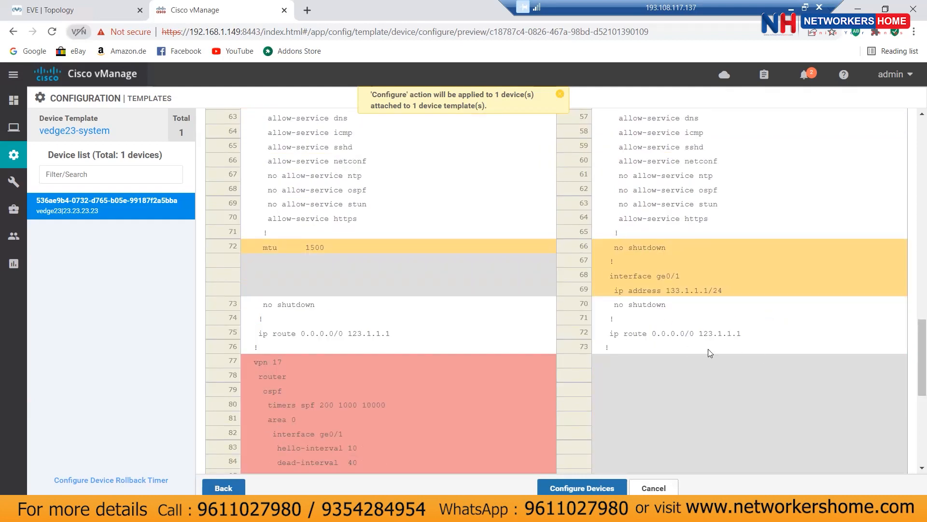
left_click_drag(698, 335, 742, 342)
scroll(764, 372, "down", 3)
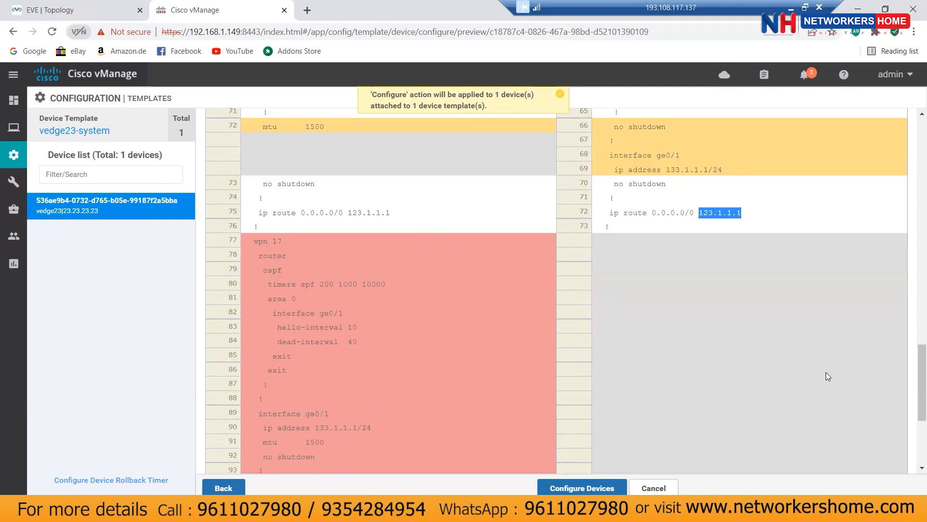
scroll(826, 372, "down", 3)
scroll(690, 340, "up", 2)
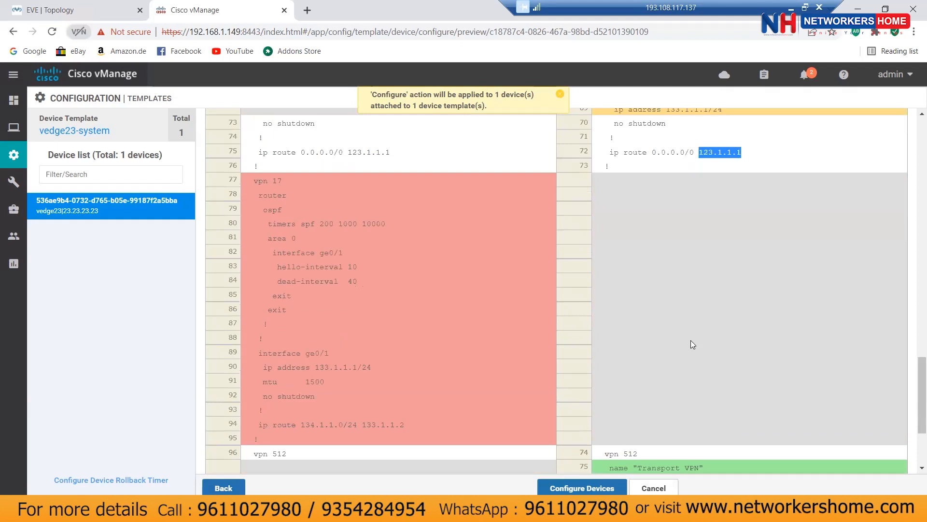
scroll(691, 340, "down", 4)
scroll(691, 340, "up", 5)
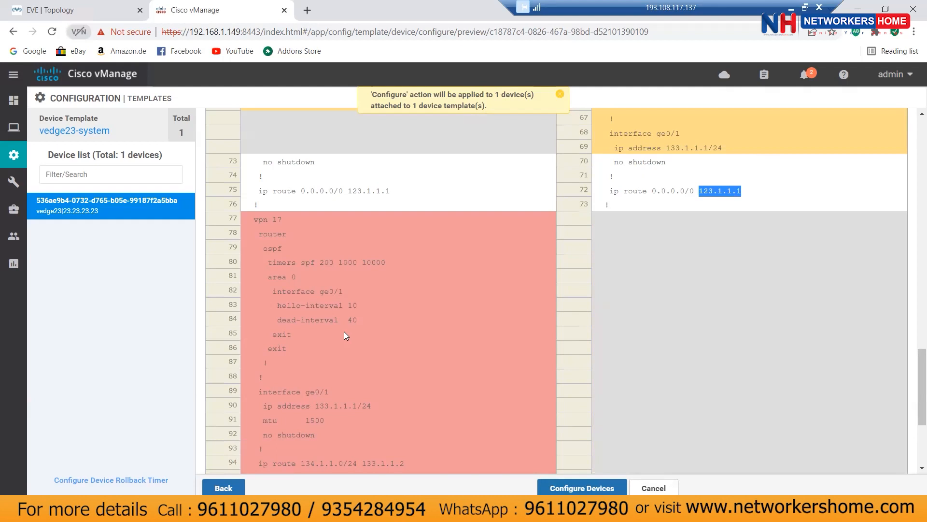
scroll(405, 331, "down", 1)
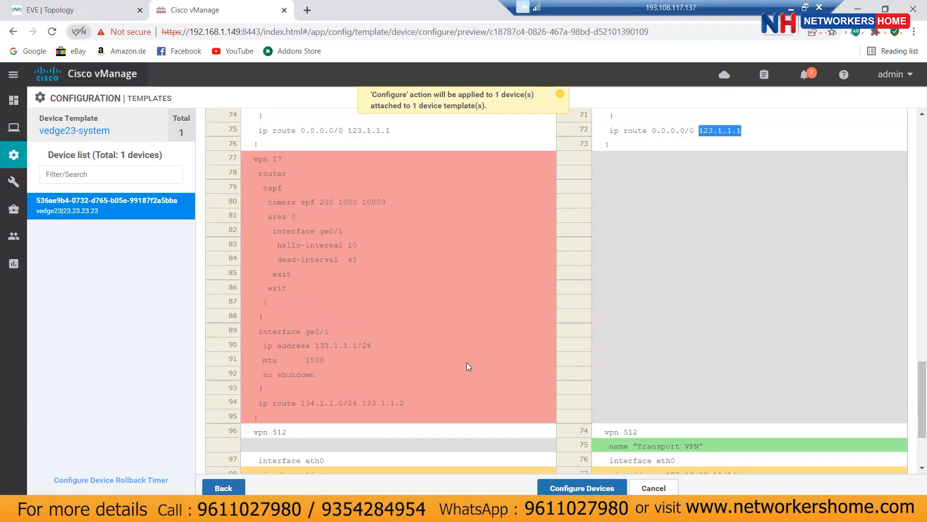
scroll(466, 364, "down", 2)
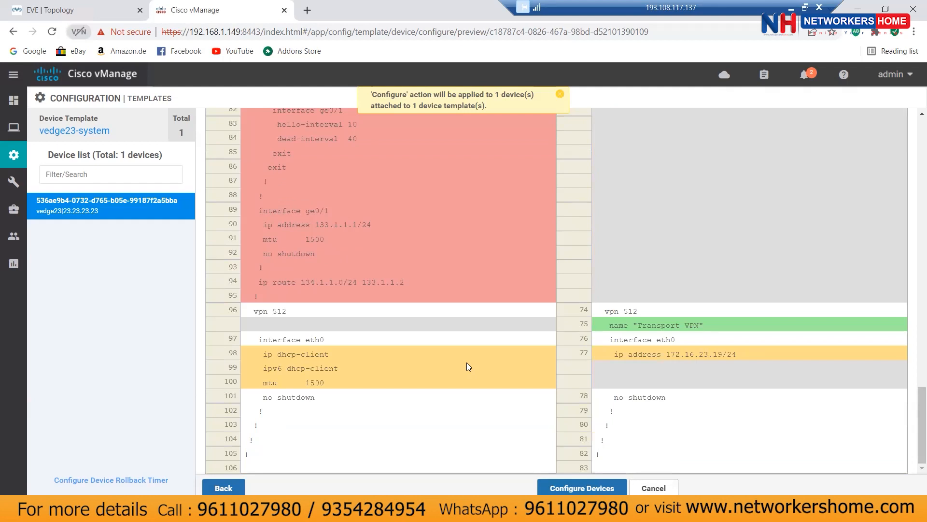
scroll(467, 366, "up", 3)
scroll(535, 339, "up", 1)
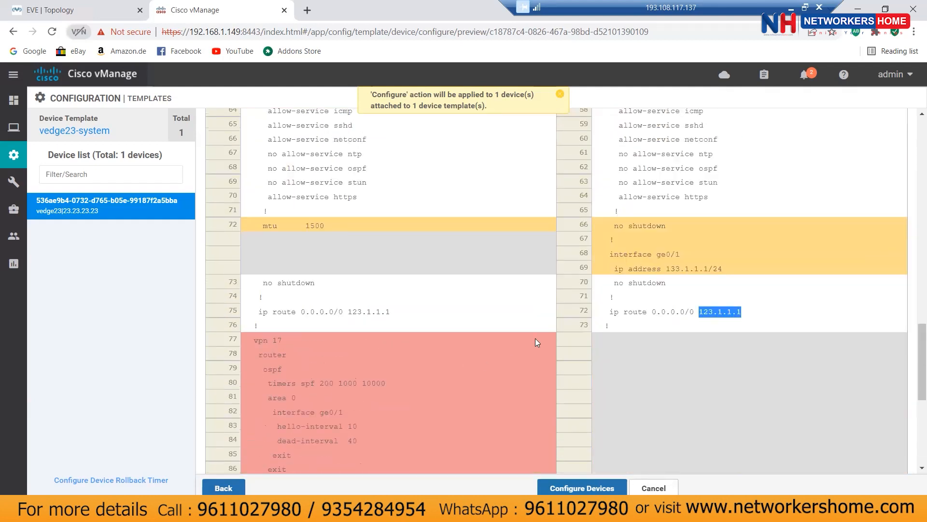
scroll(535, 342, "up", 1)
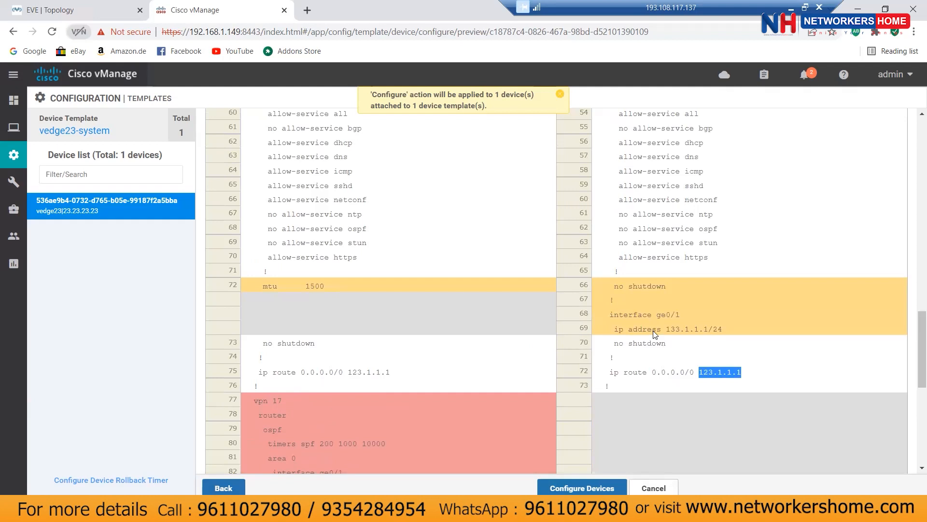
scroll(654, 332, "up", 3)
scroll(655, 335, "down", 6)
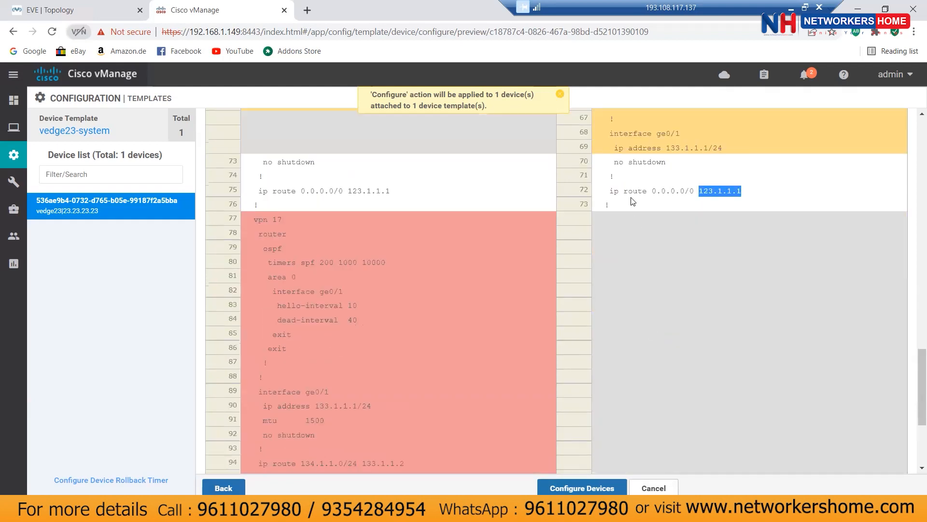
Step: Discard the pending configuration push and open the vedge23-system device template for editing
left_click(654, 487)
left_click(558, 322)
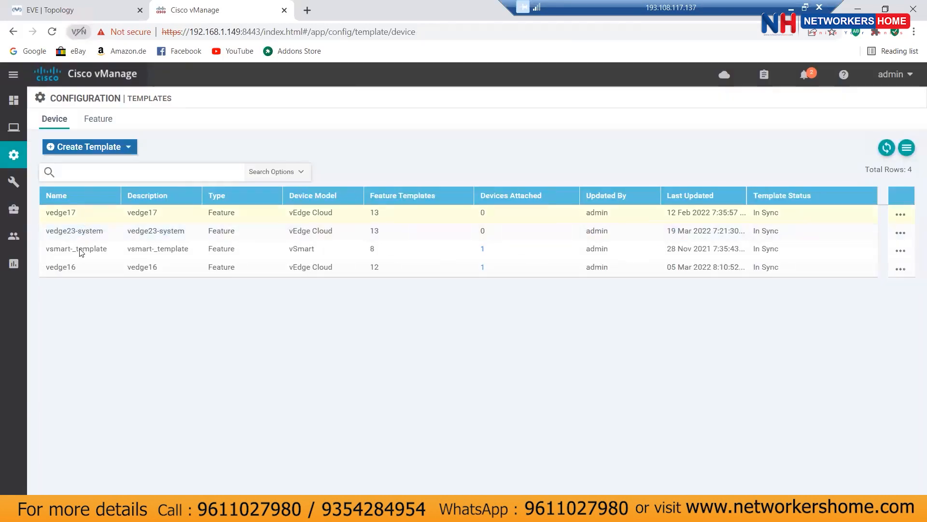
left_click(900, 233)
left_click(854, 262)
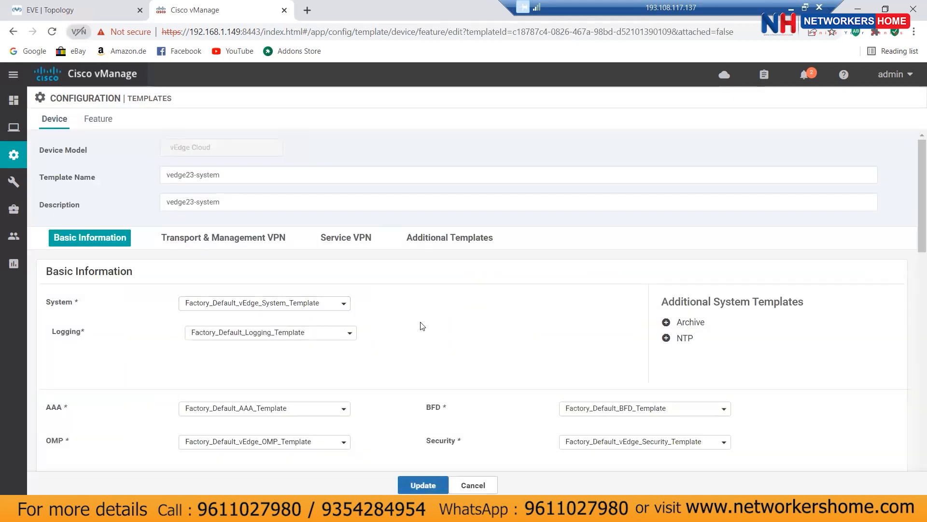
Step: Add a service VPN and create a new VPN feature template from its VPN dropdown
left_click(346, 238)
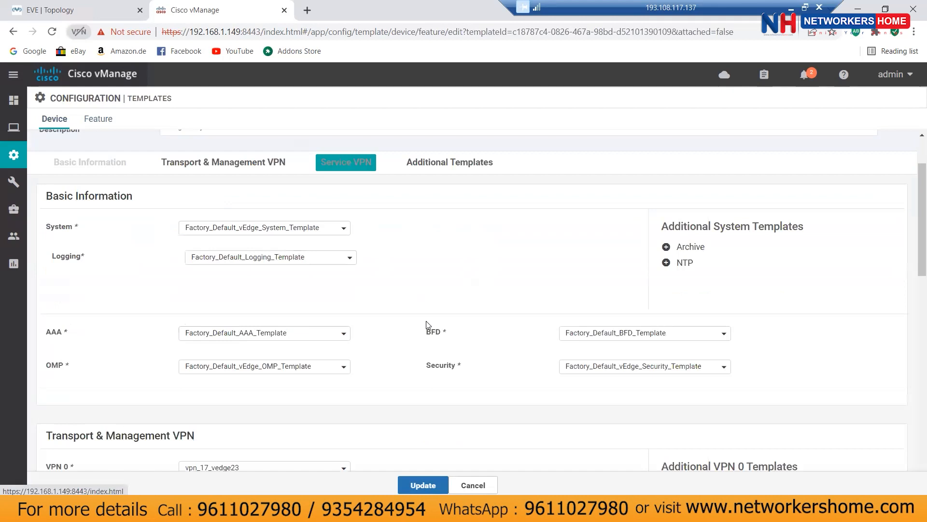
scroll(426, 326, "up", 1)
left_click(164, 254)
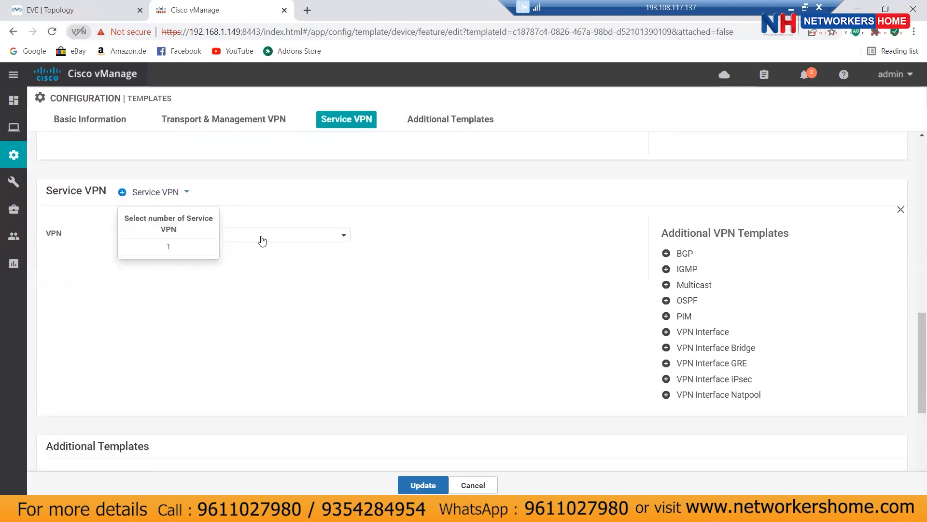
left_click(262, 236)
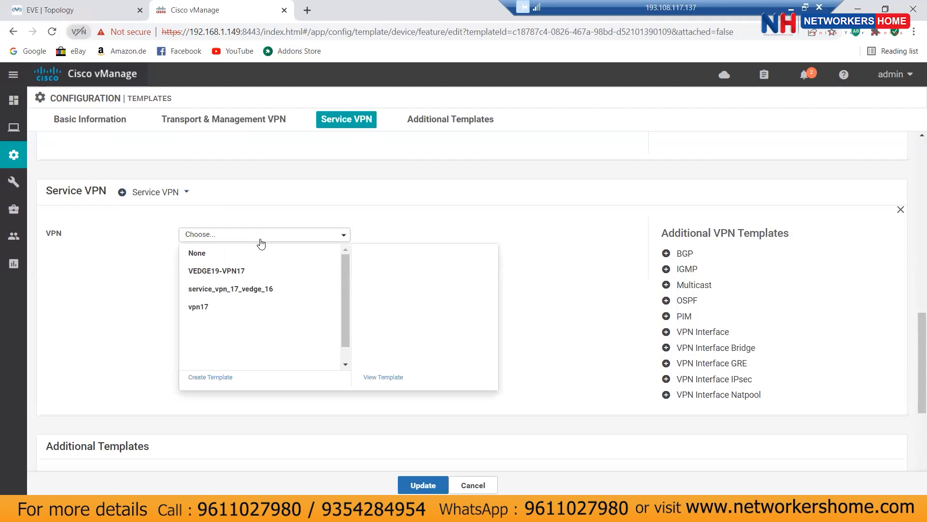
left_click(134, 300)
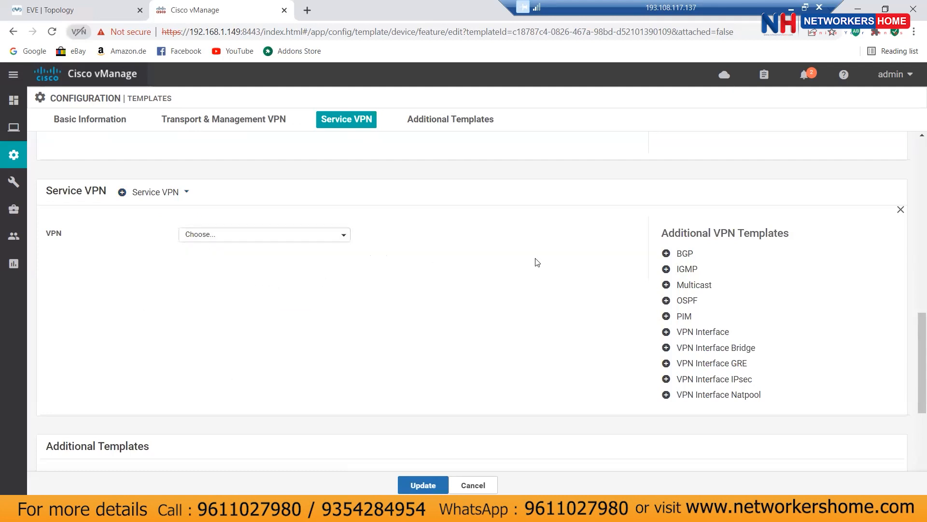
scroll(538, 263, "up", 3)
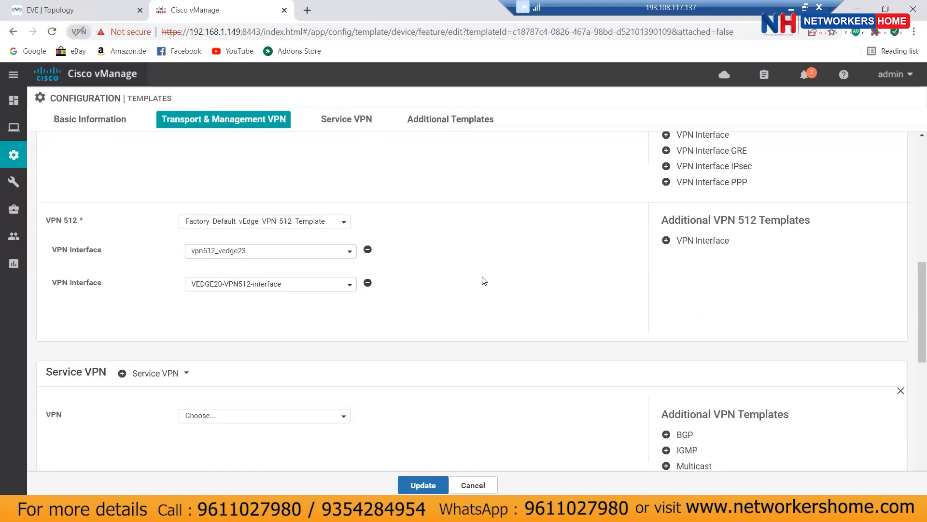
scroll(485, 281, "down", 2)
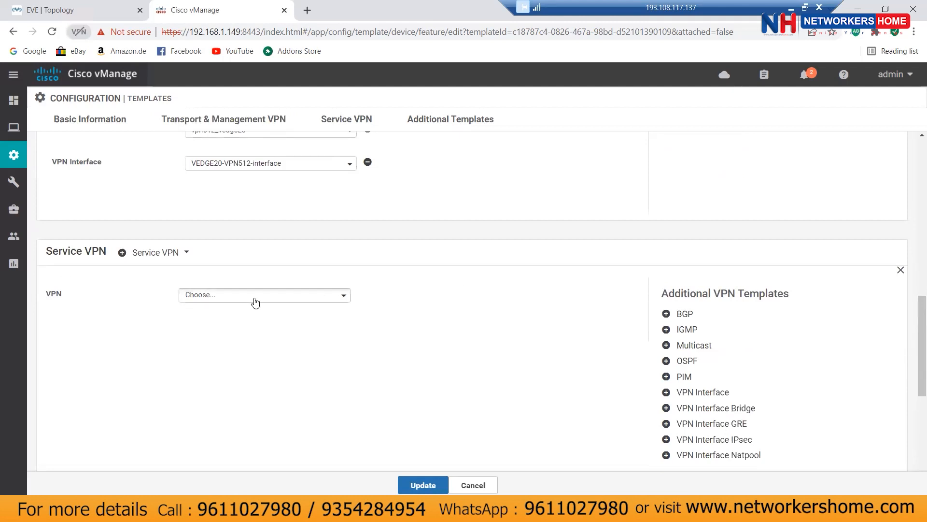
left_click(256, 296)
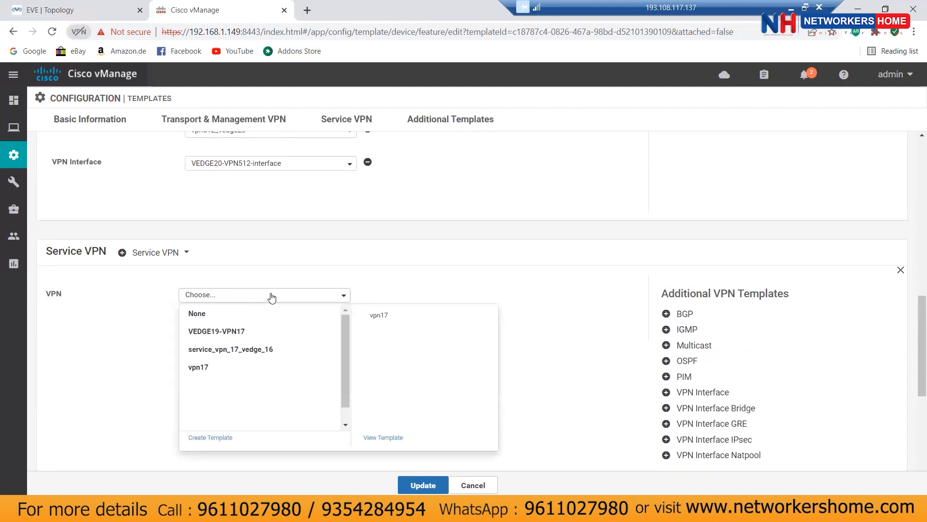
left_click(222, 438)
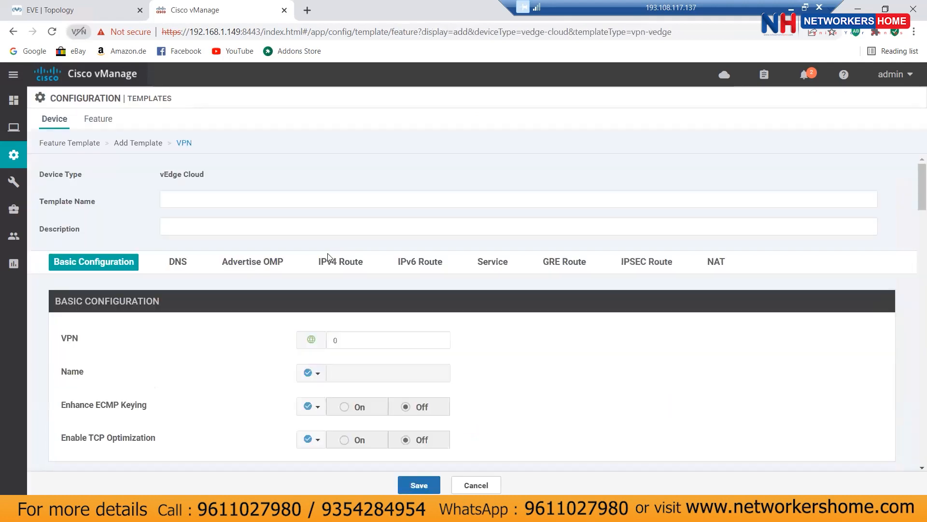
Step: Name the template vpn17_vedge23 and copy that name into the Description
left_click(261, 200)
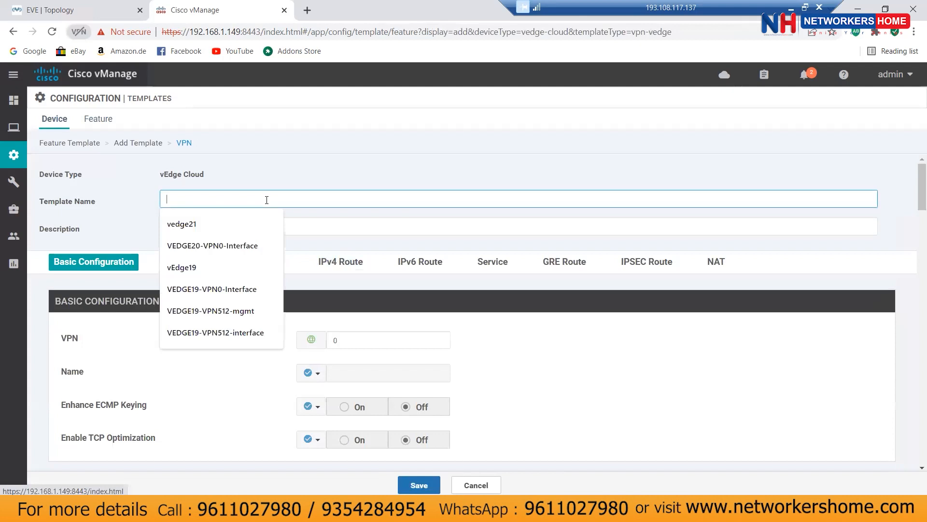
type("vpn")
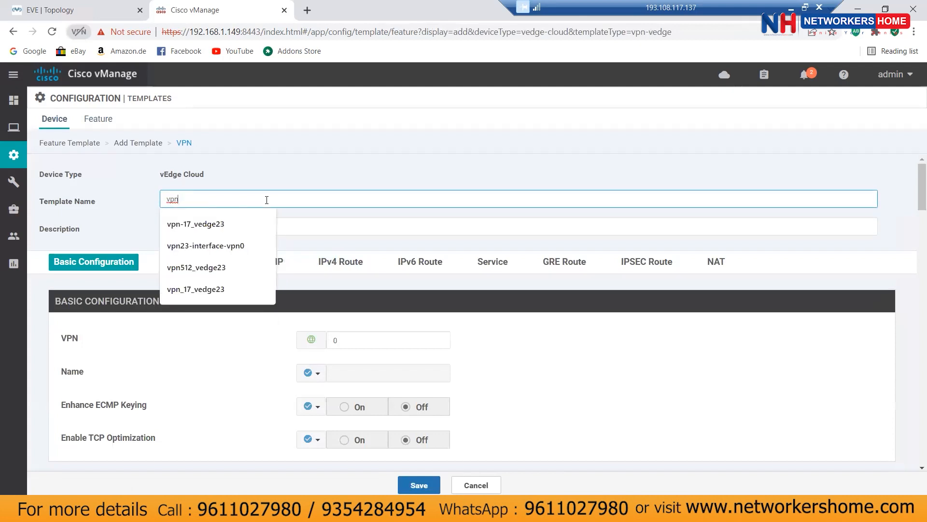
type("17_vedge23")
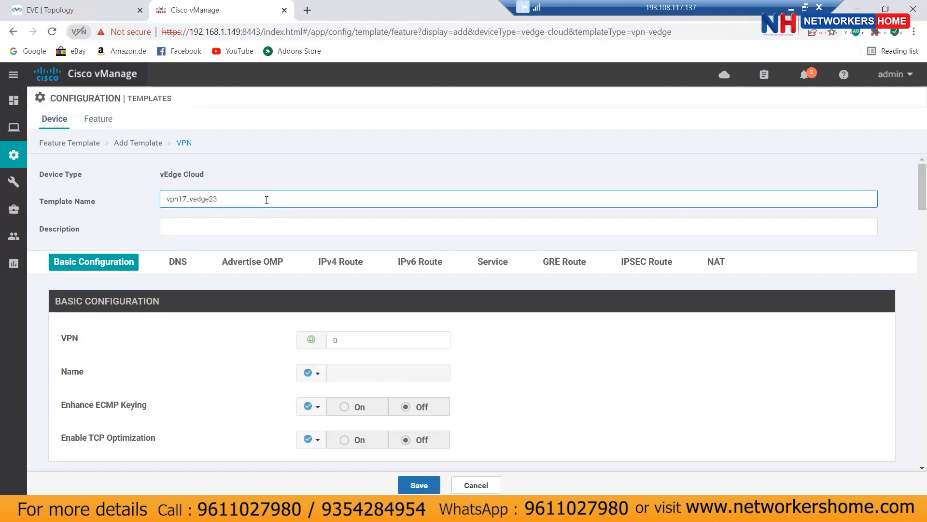
key("ctrl+a")
right_click(171, 199)
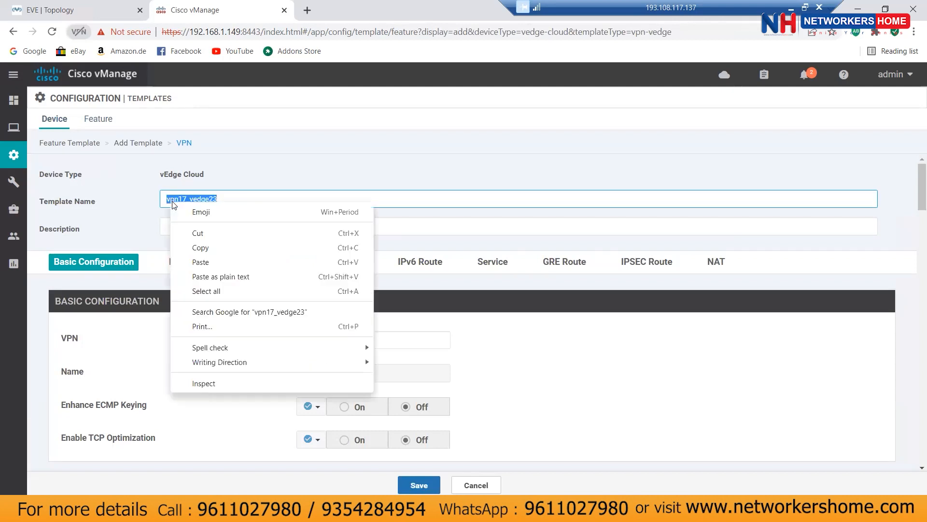
left_click(211, 249)
left_click(189, 221)
key("ctrl+v")
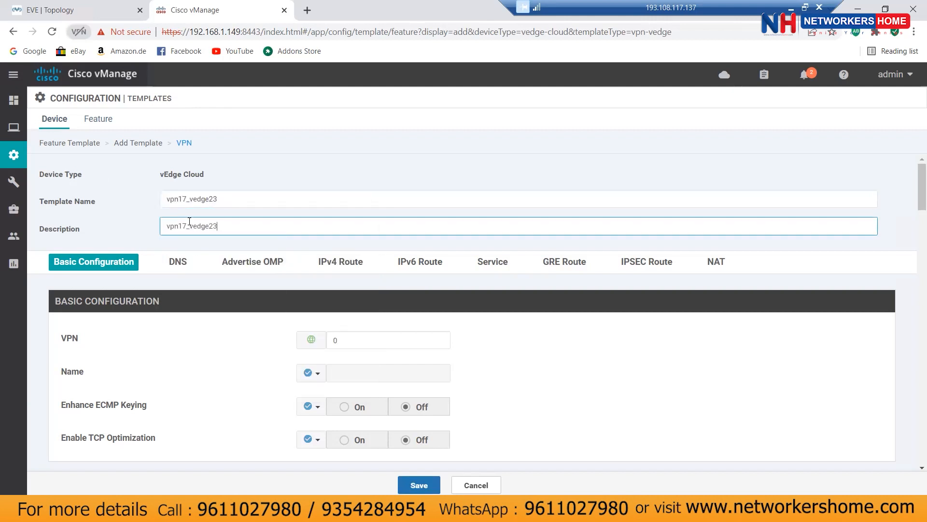
Step: Change the VPN number from 0 to 17, leaving DNS and Advertise OMP at defaults
double_click(354, 336)
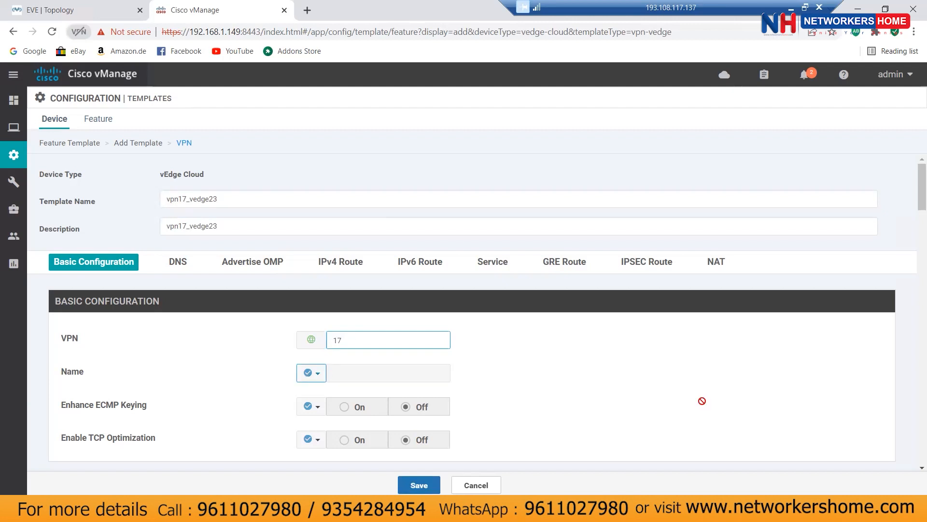
scroll(704, 397, "down", 3)
scroll(705, 395, "down", 5)
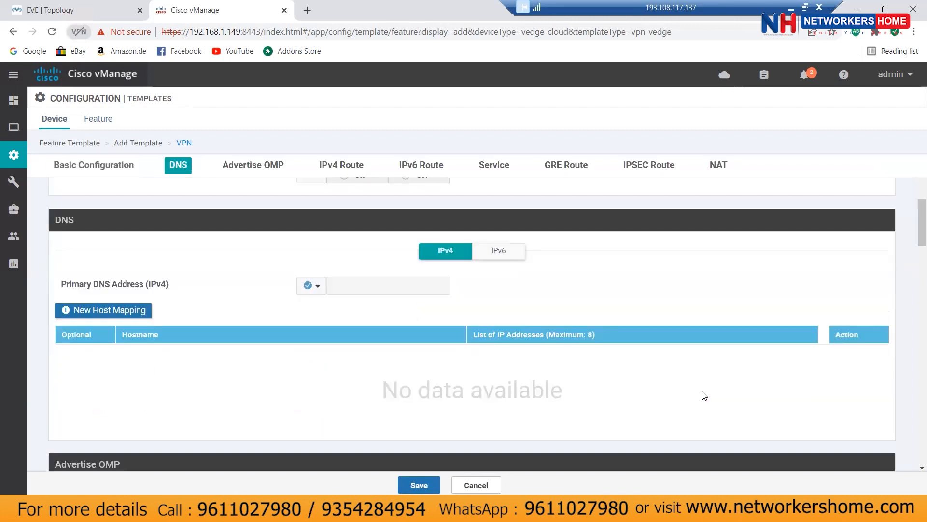
scroll(705, 395, "down", 3)
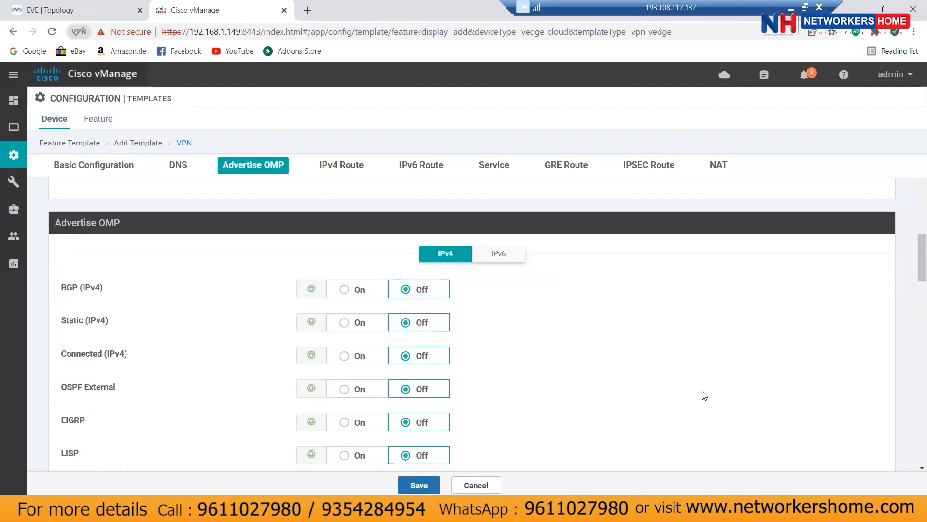
scroll(704, 395, "up", 8)
scroll(704, 395, "down", 10)
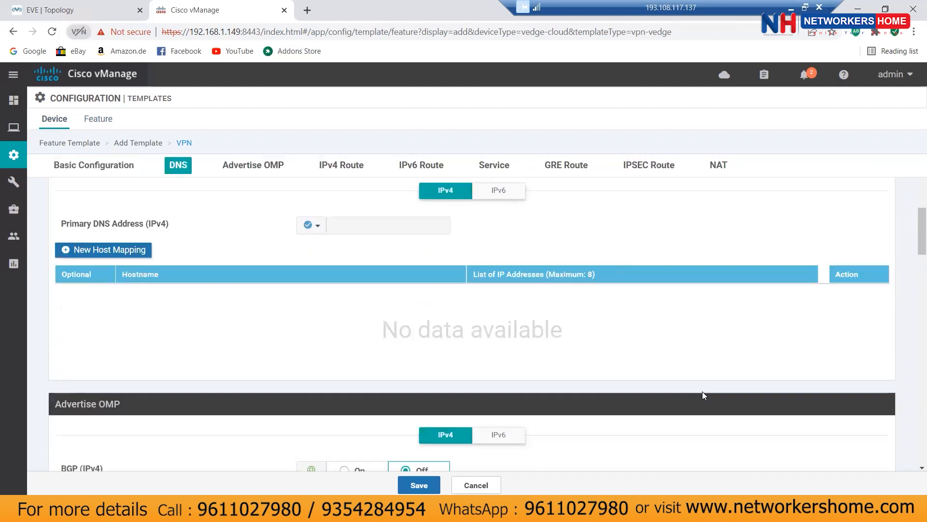
Step: Save the vpn17_vedge23 feature template and inspect the available VPN 0 interface templates
left_click(420, 485)
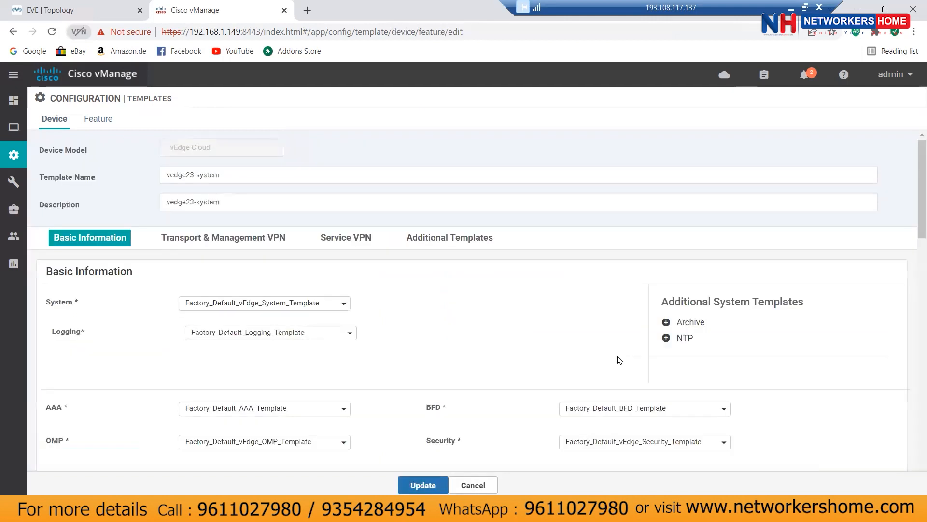
scroll(466, 300, "down", 7)
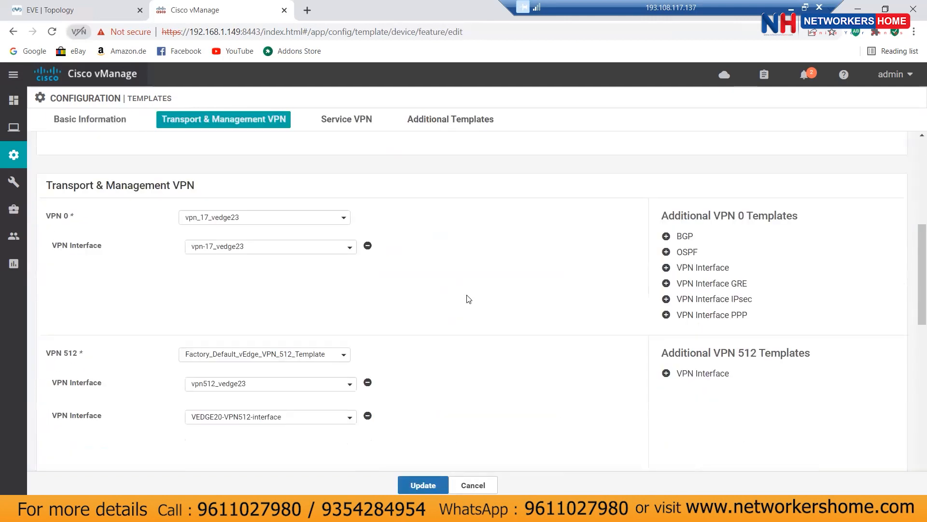
scroll(468, 299, "down", 1)
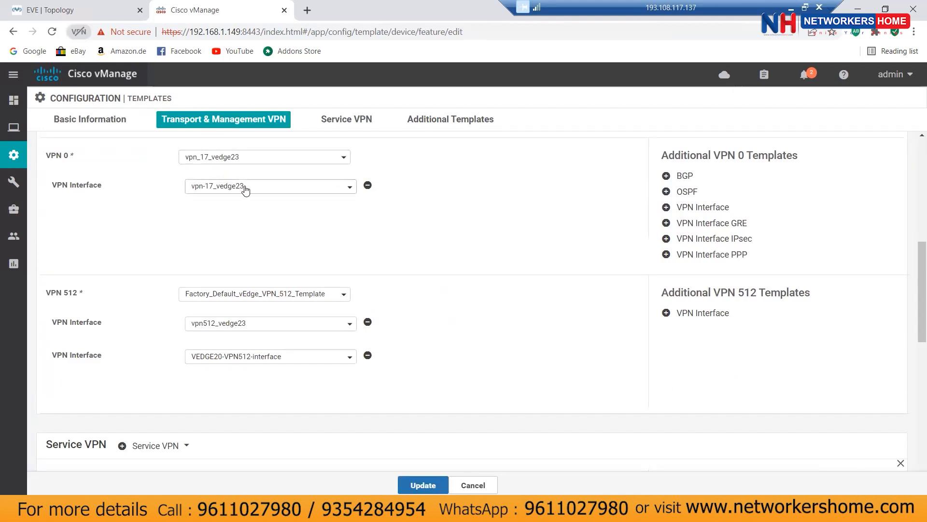
left_click(261, 188)
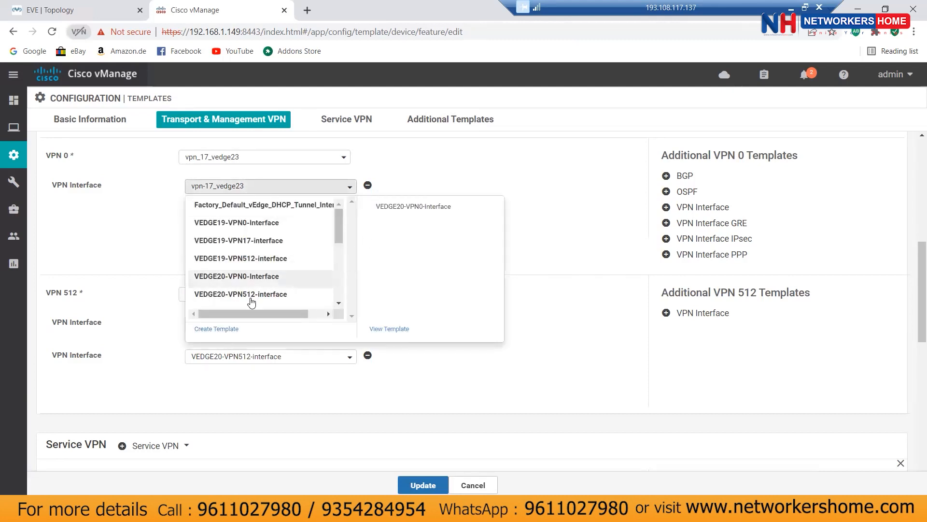
scroll(281, 293, "down", 5)
left_click(256, 279)
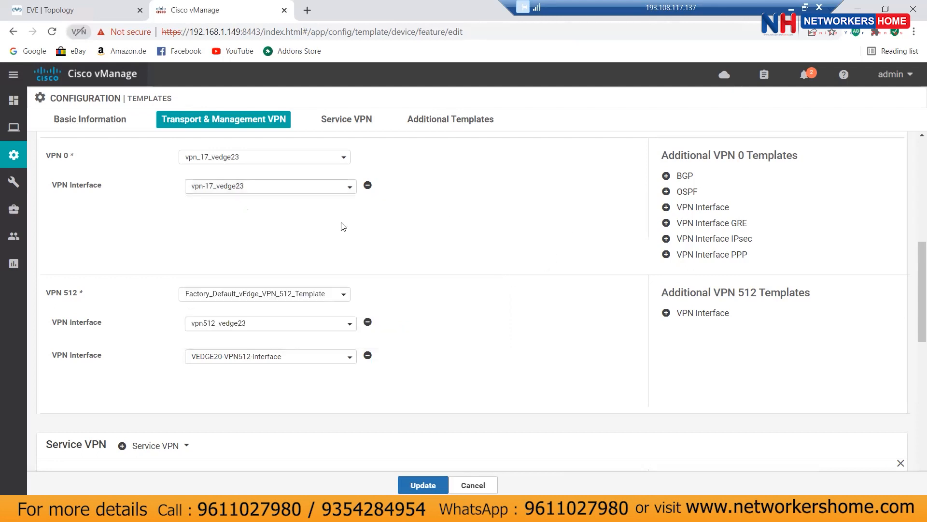
left_click(259, 189)
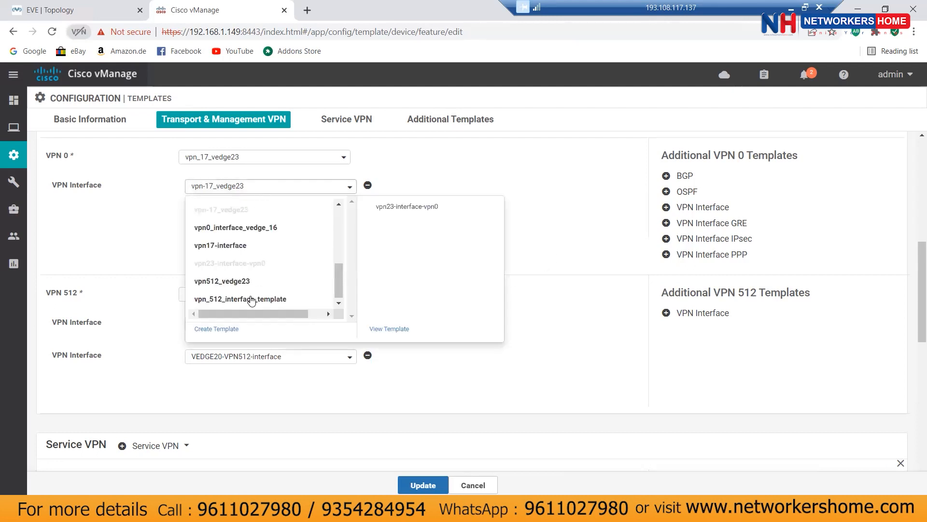
left_click(400, 329)
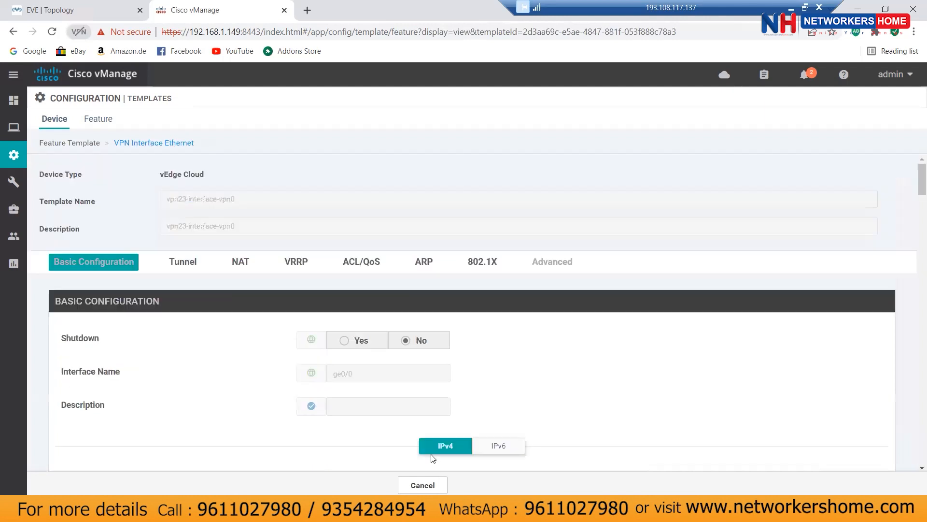
left_click(425, 485)
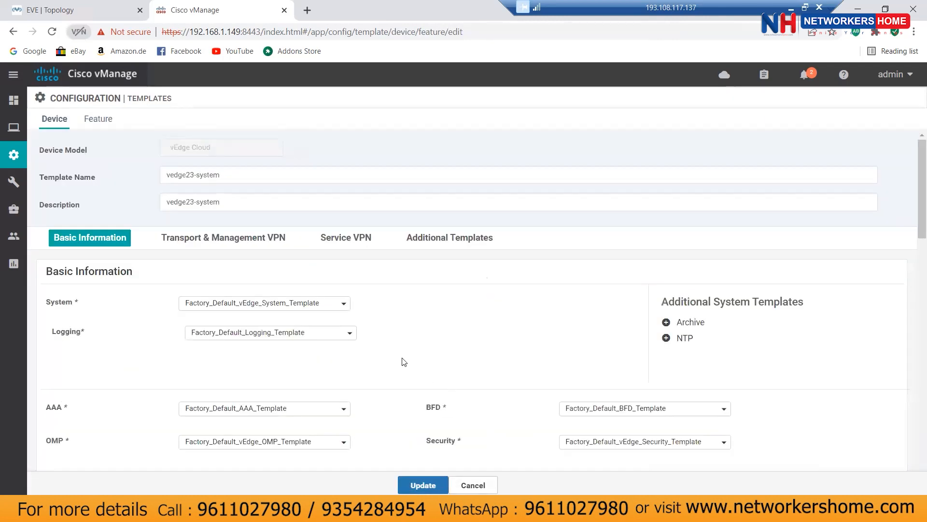
Step: Review the VPN 0 template choices in the device template without changing them
scroll(396, 353, "down", 3)
scroll(389, 340, "down", 5)
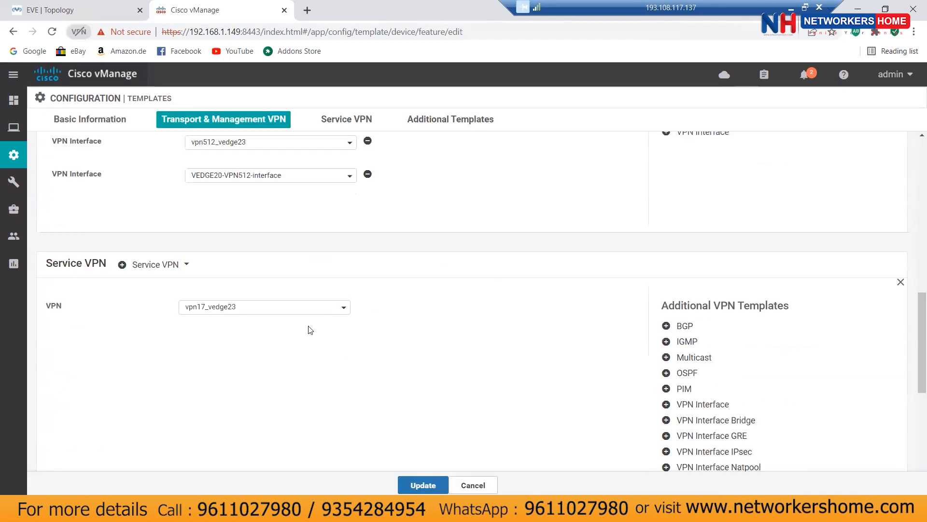
scroll(366, 292, "up", 2)
scroll(366, 292, "up", 1)
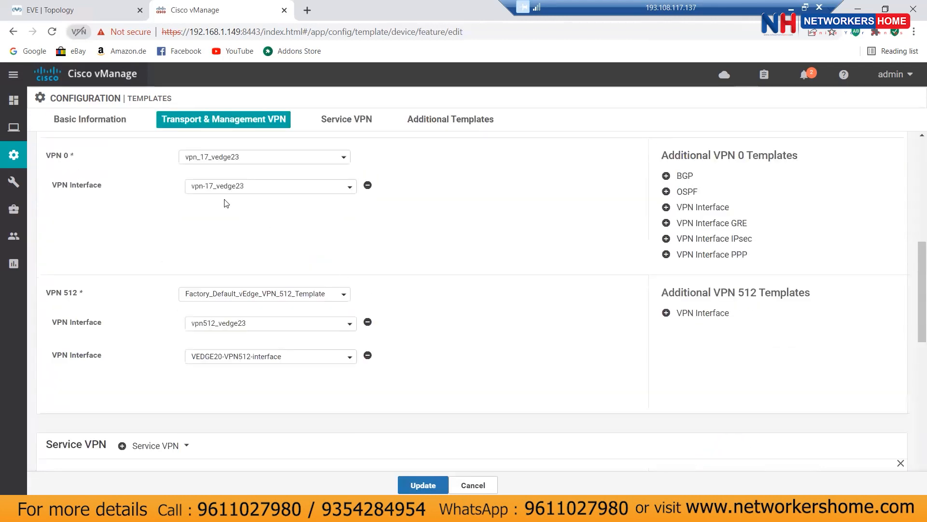
scroll(429, 269, "down", 3)
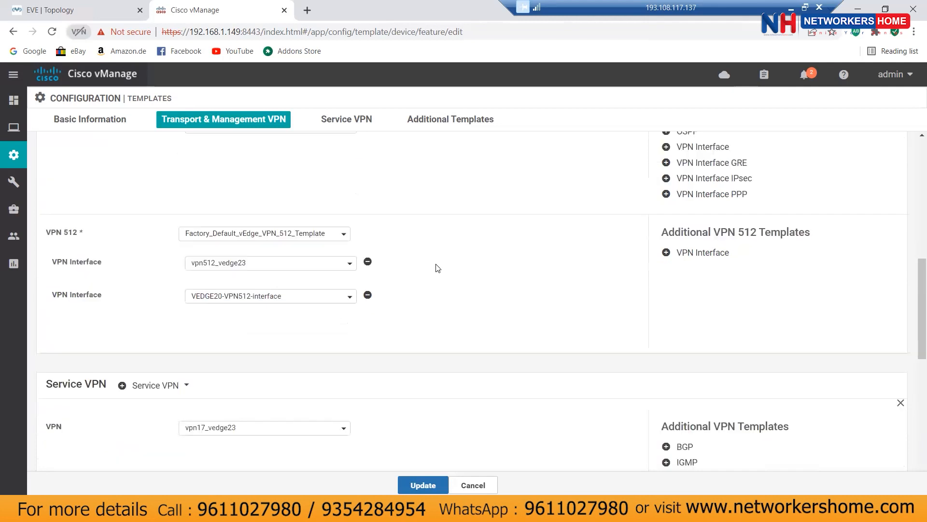
scroll(430, 269, "up", 4)
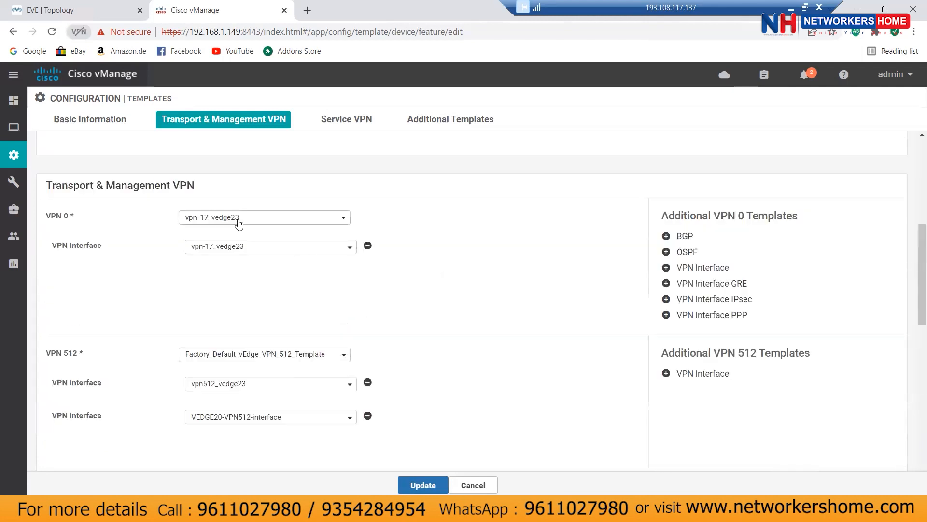
left_click(237, 218)
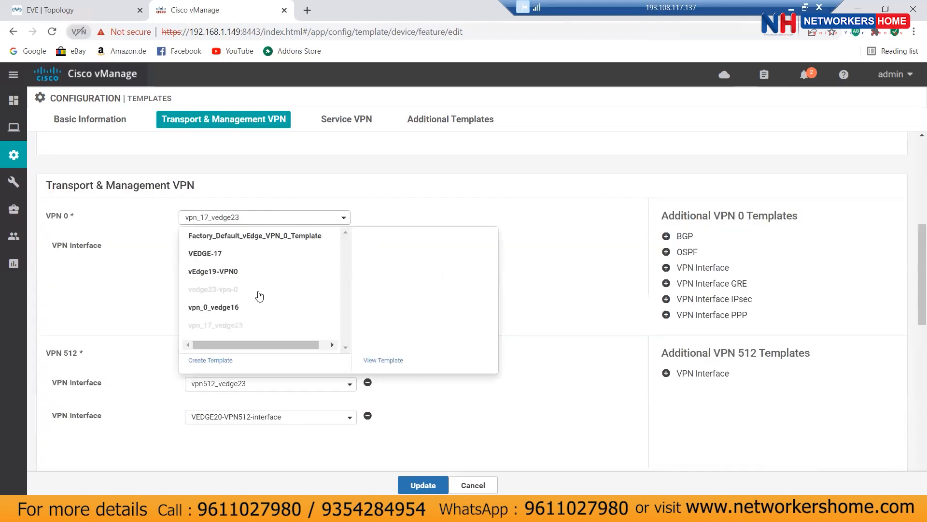
scroll(257, 310, "down", 1)
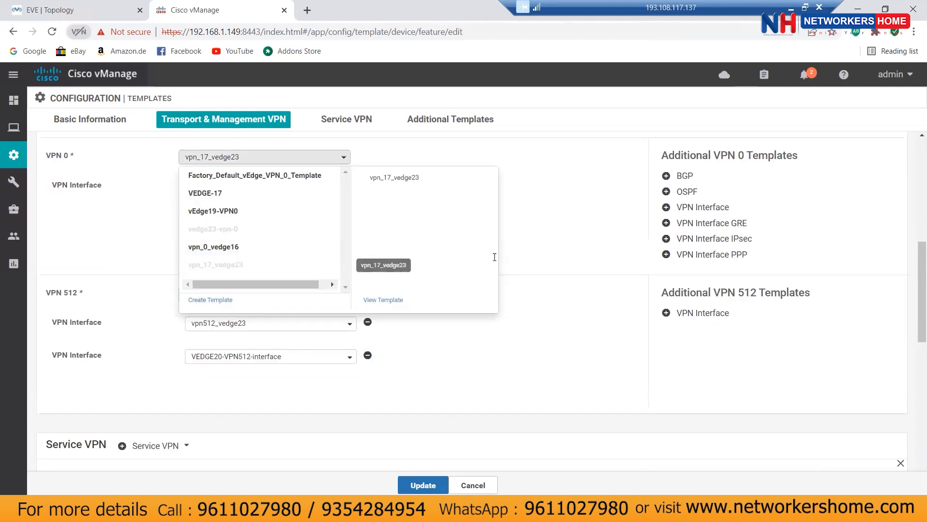
left_click(520, 257)
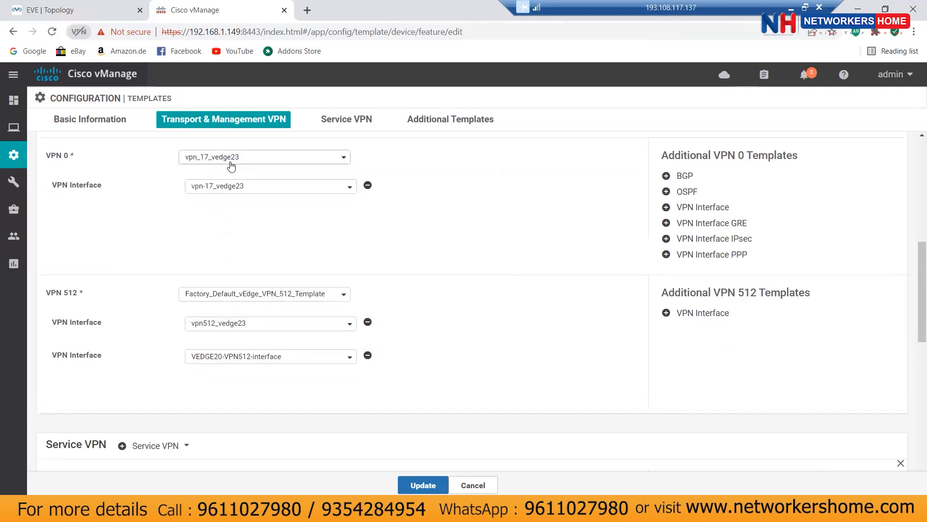
scroll(472, 294, "down", 2)
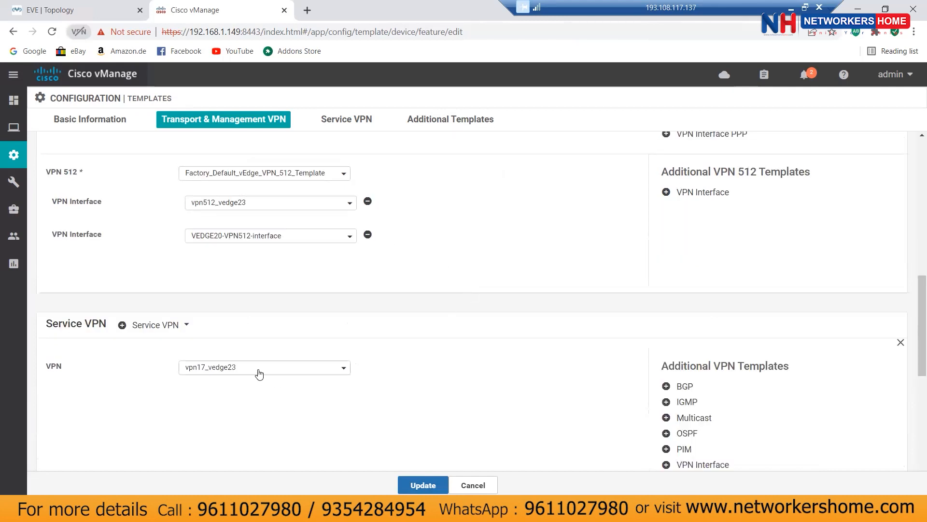
scroll(775, 434, "down", 1)
Step: Add VPN interface vpn-17_vedge23 to the service VPN and update vedge23-system
left_click(714, 405)
left_click(287, 341)
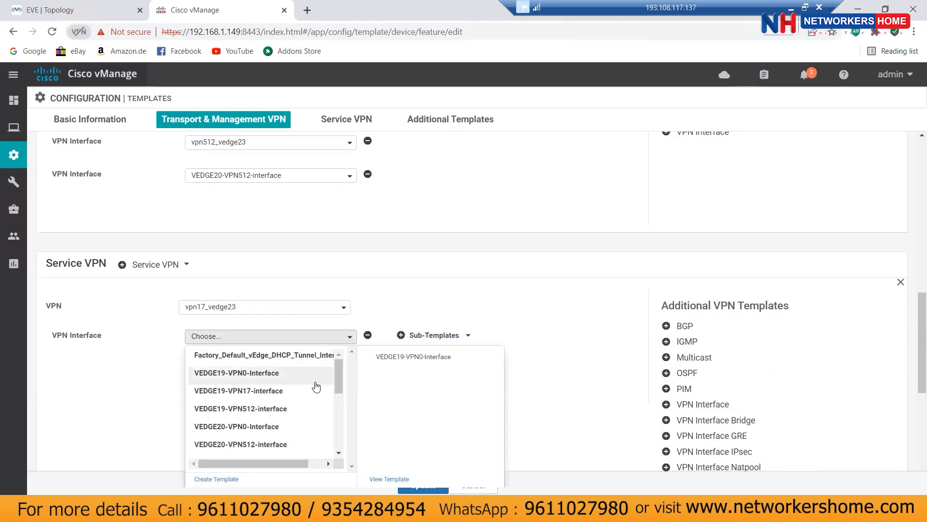
scroll(317, 386, "down", 3)
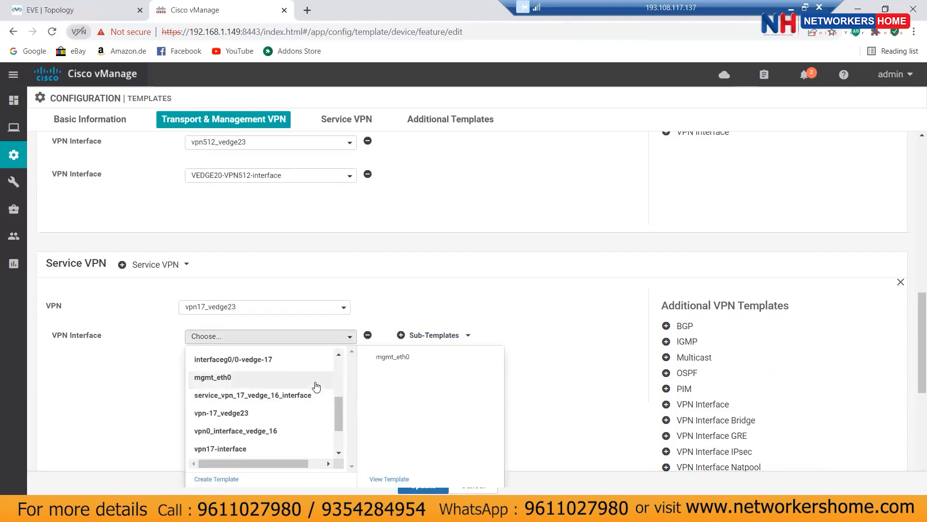
left_click(241, 419)
scroll(483, 338, "down", 1)
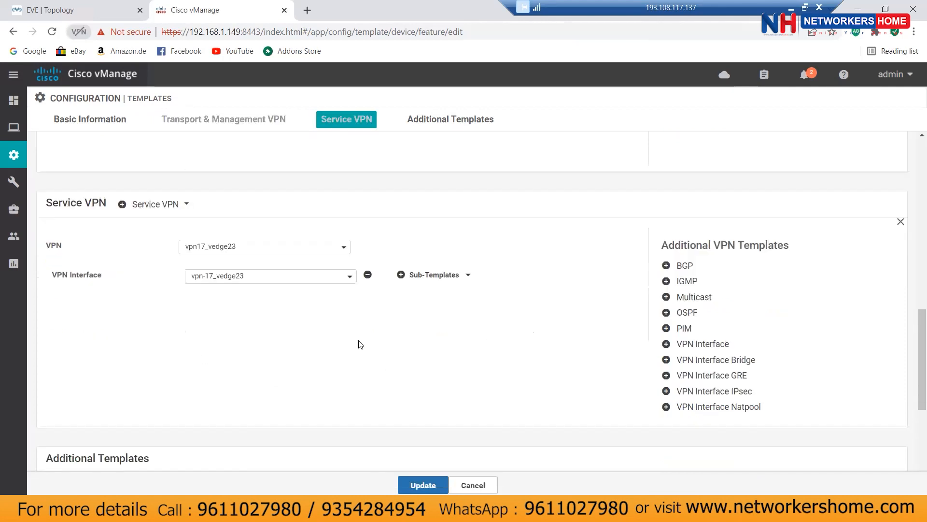
left_click(417, 484)
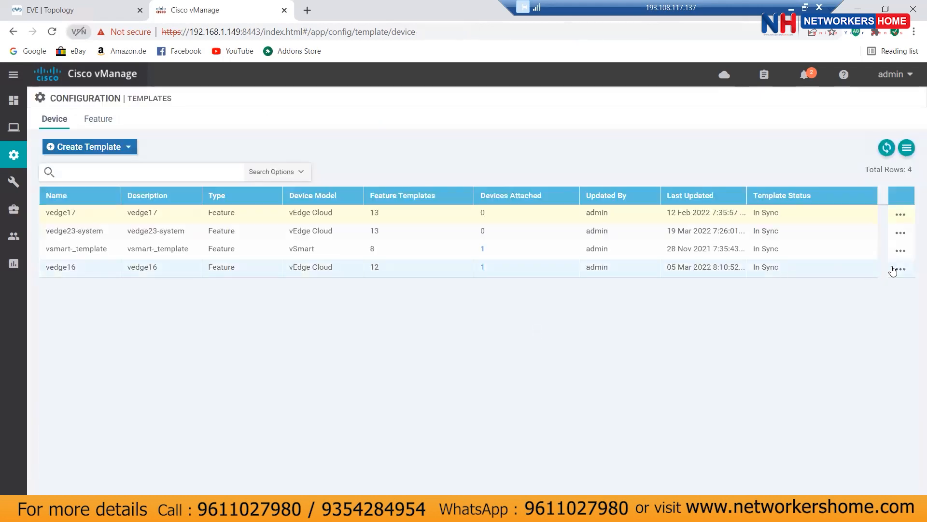
Step: Attach vedge23 to vedge23-system by moving it into Selected Devices and confirming Attach
left_click(900, 235)
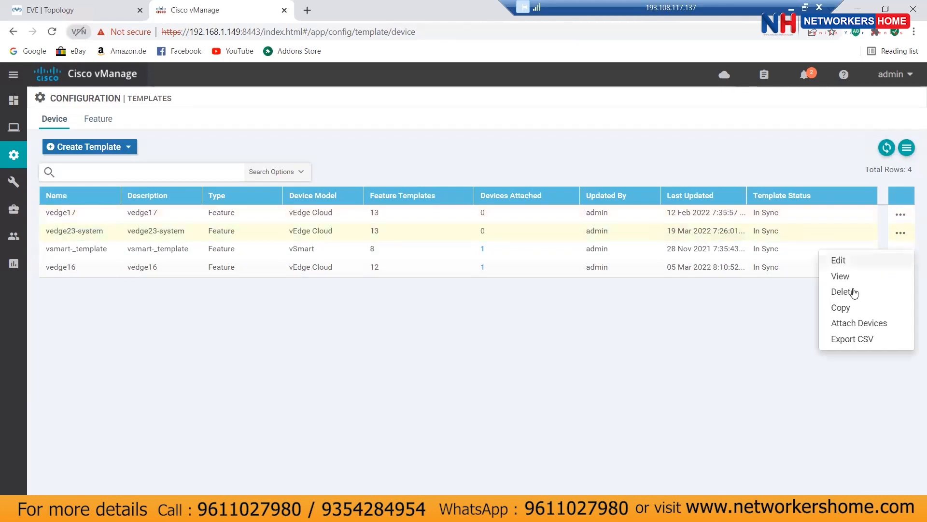
left_click(850, 325)
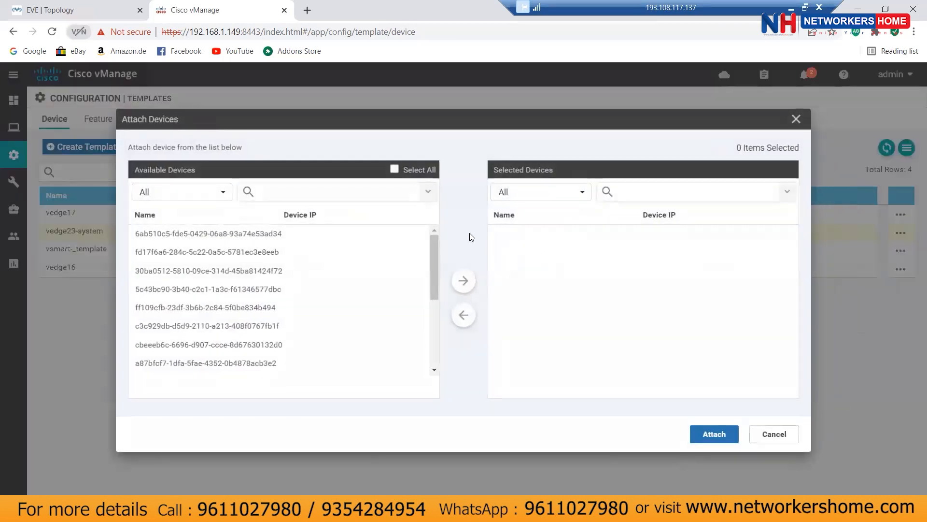
scroll(318, 337, "down", 5)
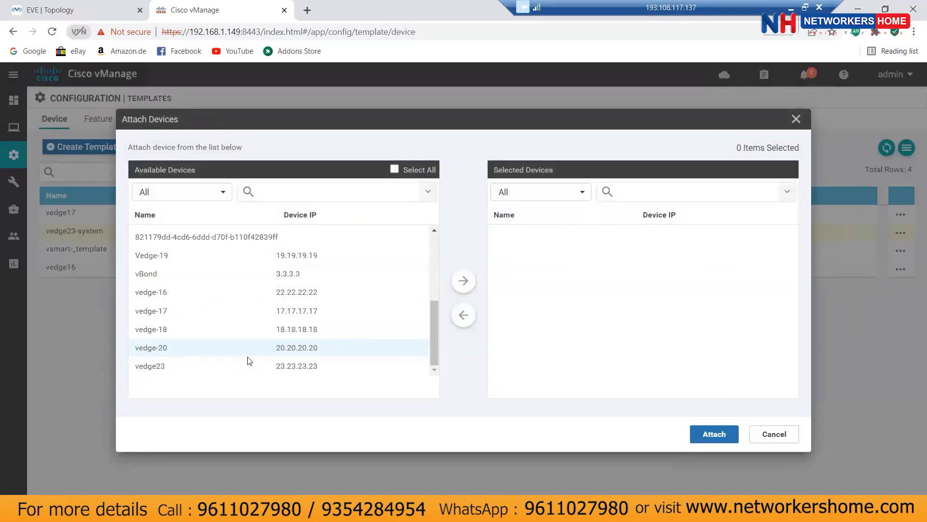
left_click(250, 365)
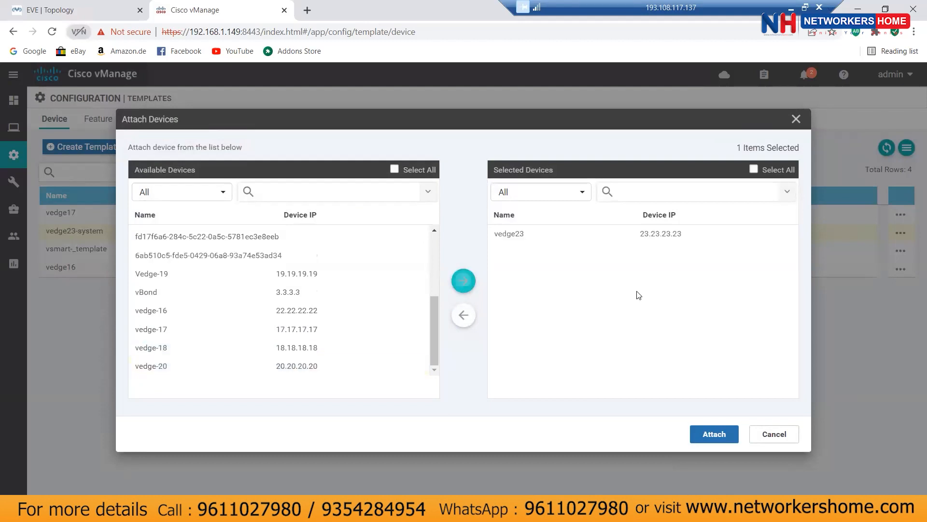
left_click(507, 234)
left_click(710, 437)
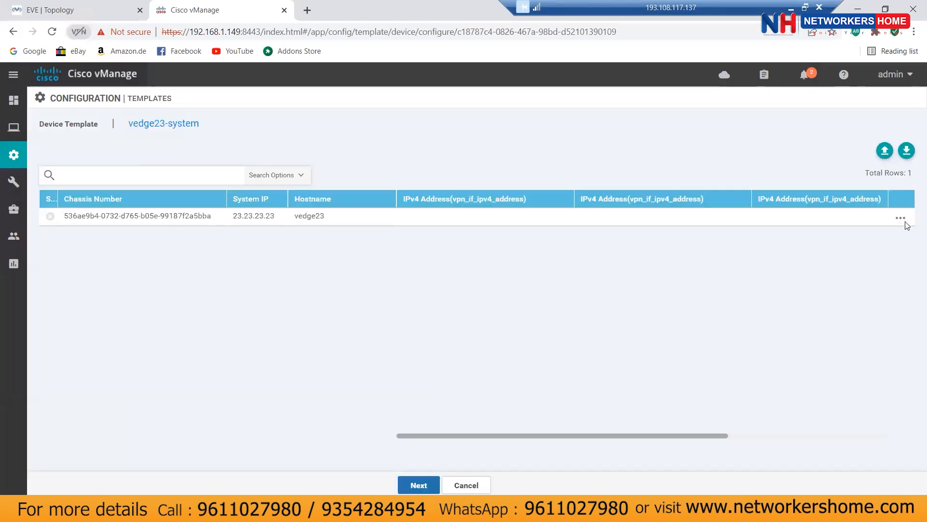
Step: Enter vedge23's IPv4 addresses 133.1.1.1/24, 172.16.23.19/24 and 133.1.1.1/24
left_click(901, 218)
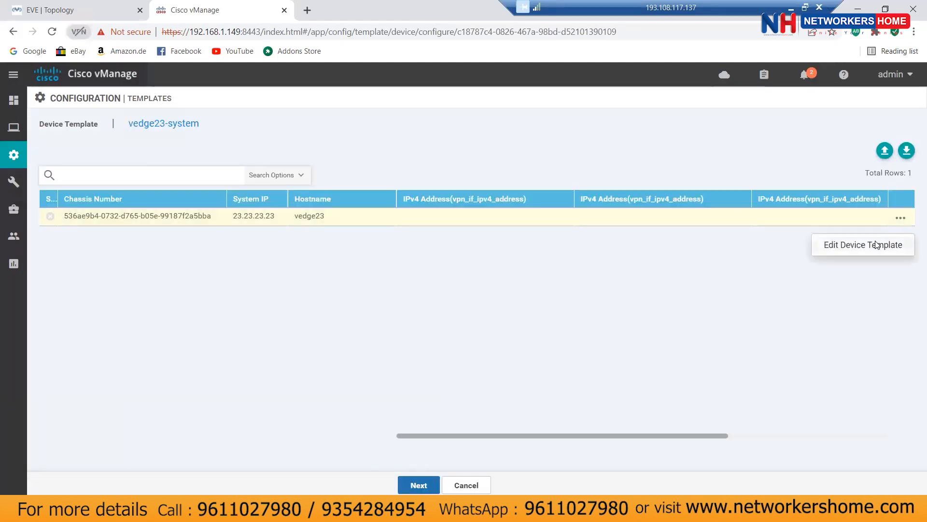
left_click(871, 245)
left_click(489, 203)
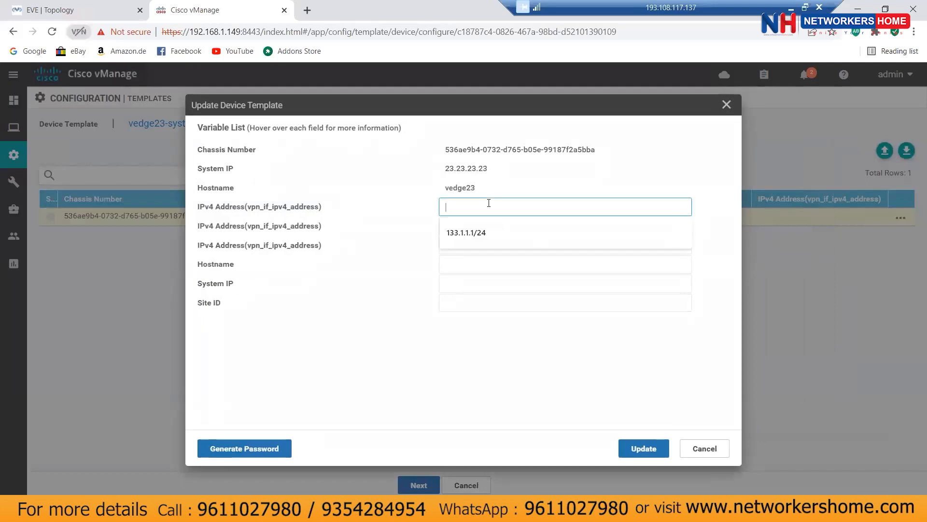
left_click(482, 229)
left_click(482, 229)
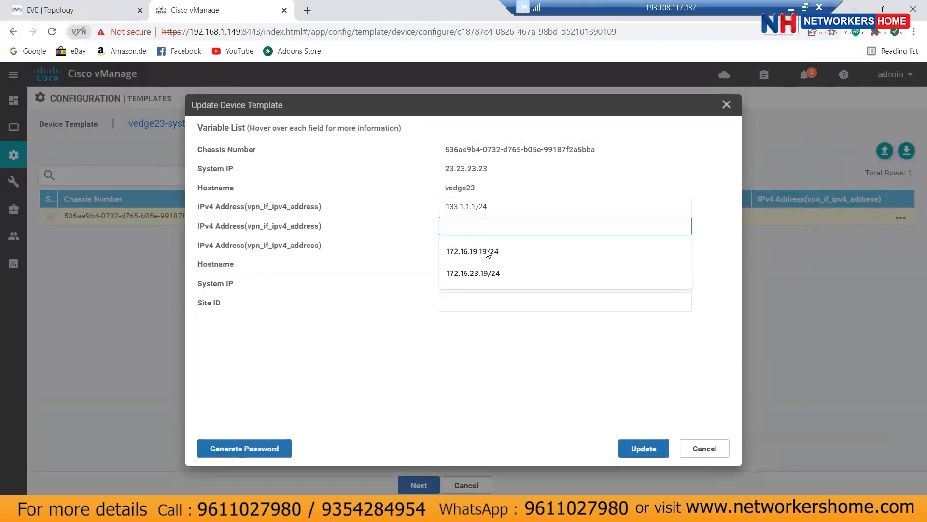
left_click(487, 272)
left_click(489, 247)
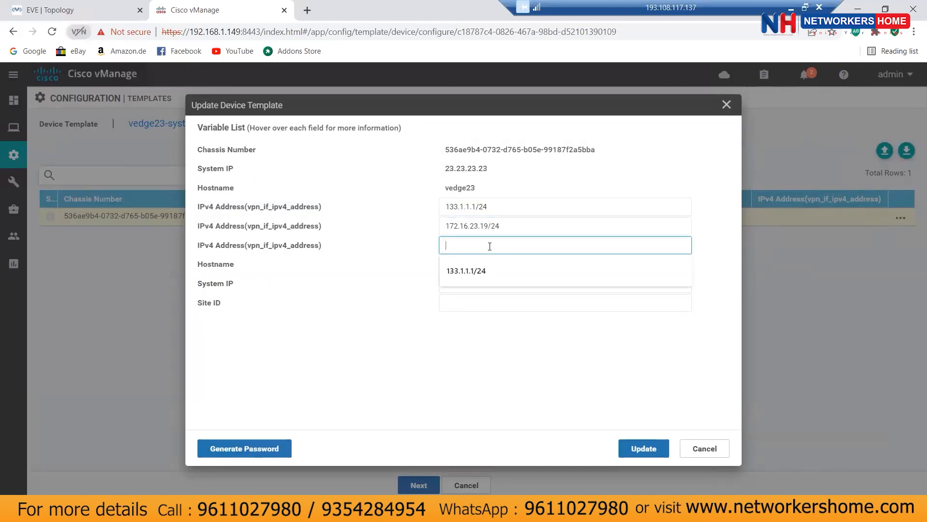
left_click(482, 270)
Step: Set hostname vedge23, system IP 23.23.23.23 and site ID 23, then save and continue
left_click(485, 263)
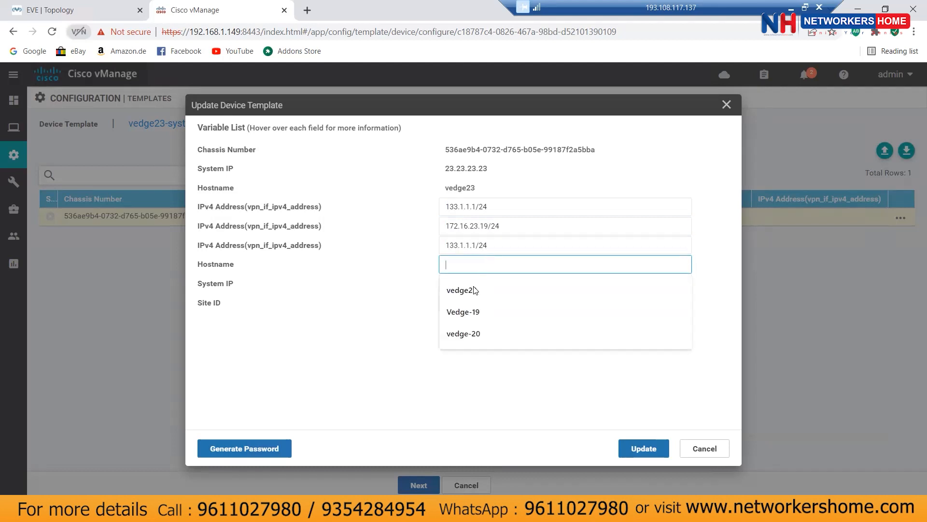
left_click(475, 289)
left_click(477, 288)
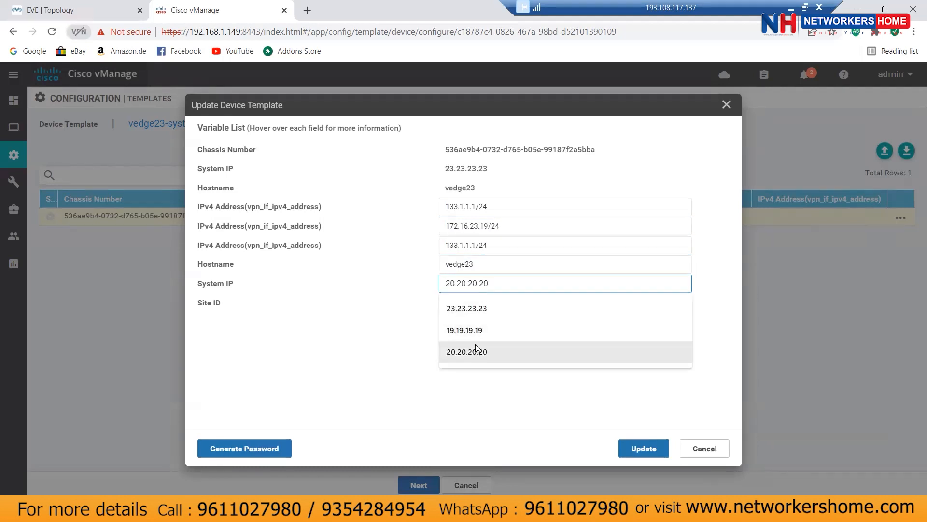
left_click(478, 312)
left_click(482, 304)
left_click(628, 448)
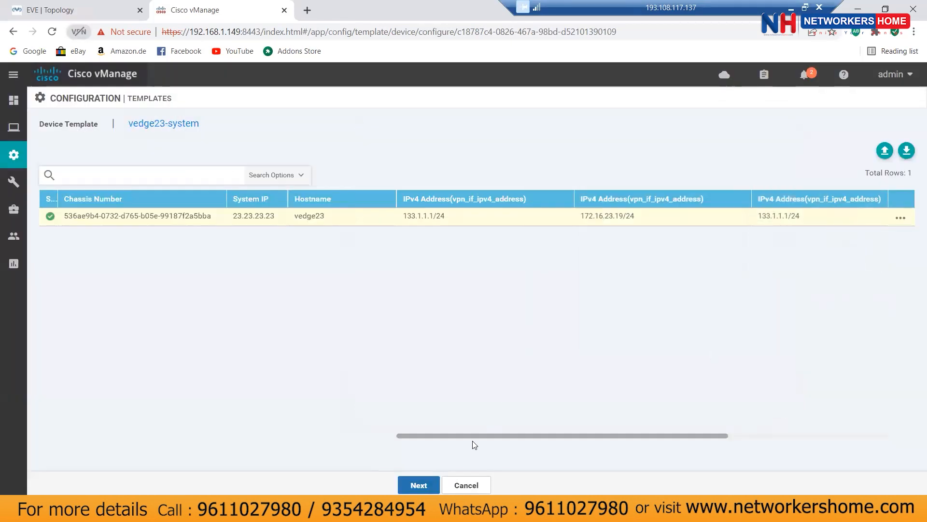
left_click(427, 489)
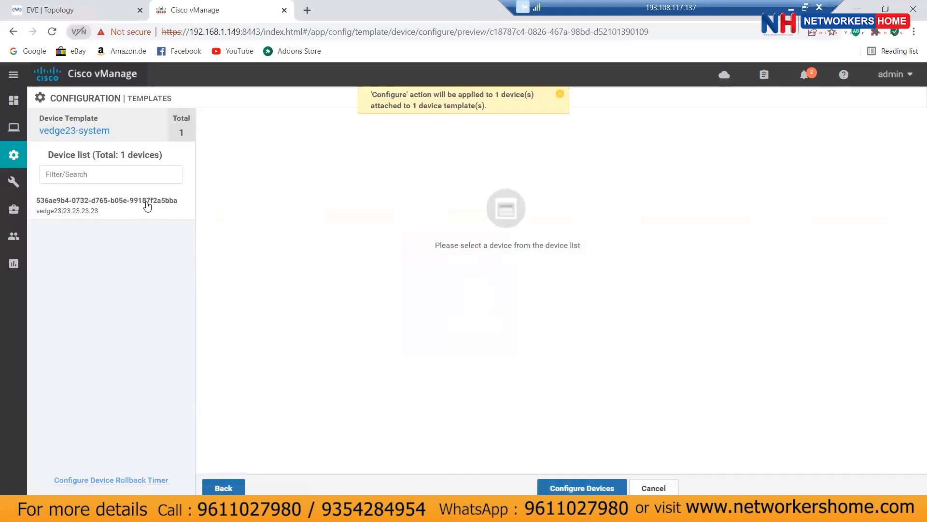
Step: Show vedge23's current and new configurations side by side
left_click(145, 206)
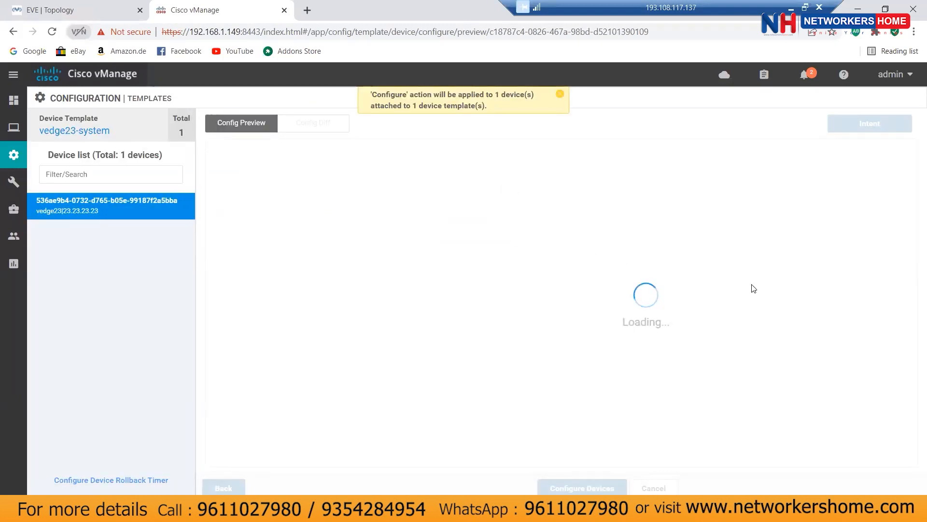
left_click(333, 124)
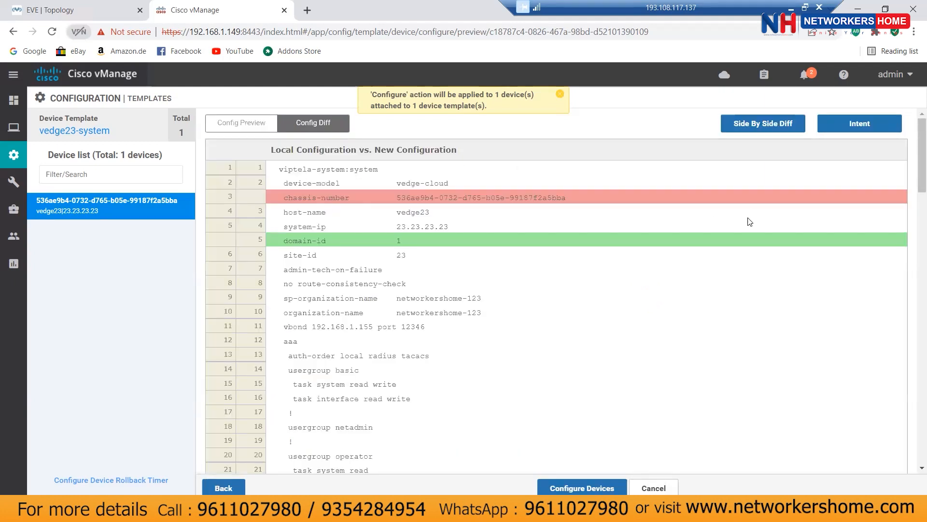
left_click(764, 123)
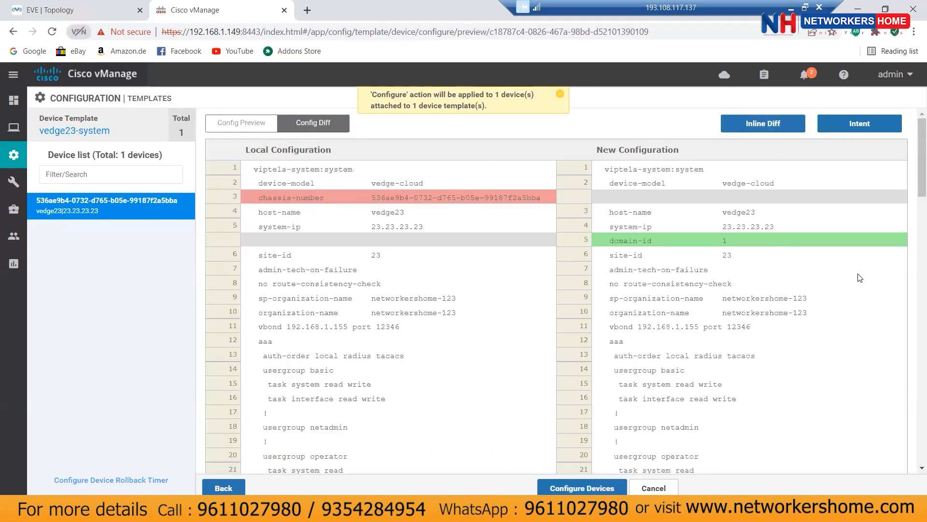
Step: Review the diff, with 133.1.1.1/24 on VPN 0's ge0/1, then cancel the push
scroll(859, 277, "down", 4)
scroll(860, 278, "down", 9)
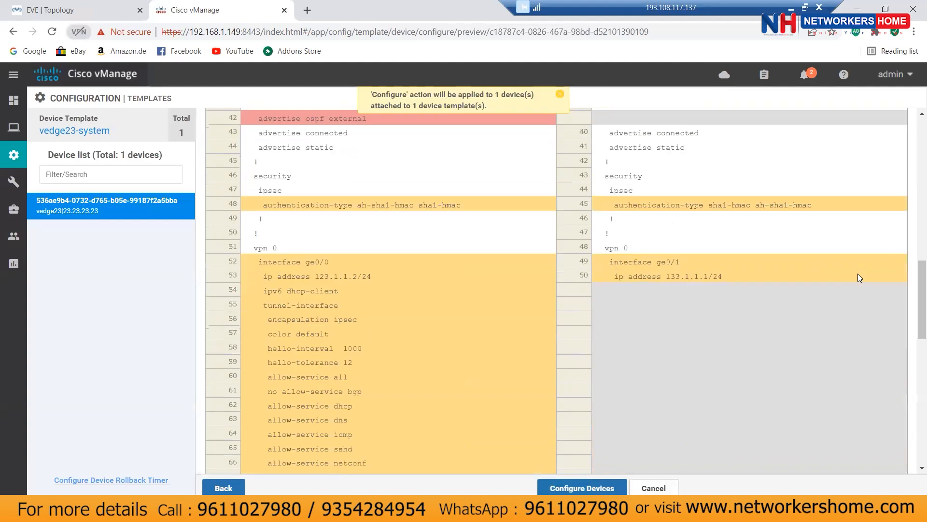
scroll(859, 277, "down", 5)
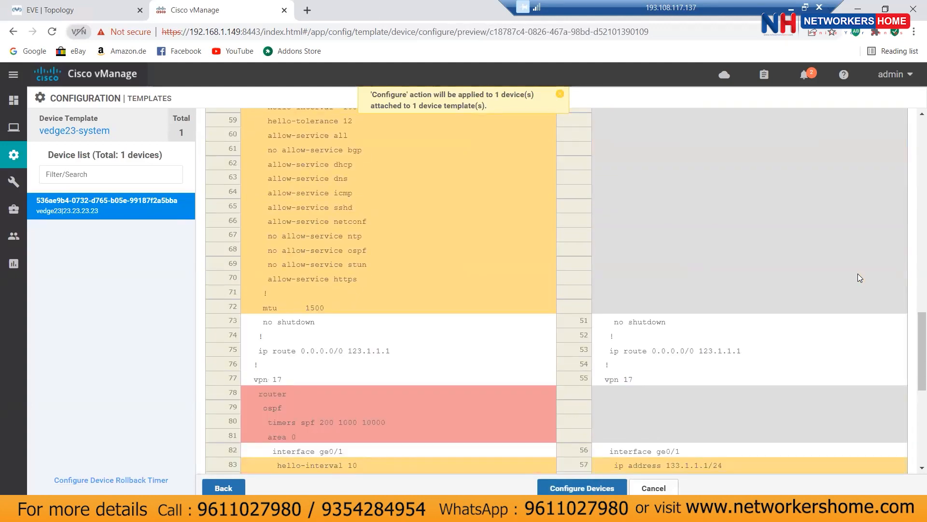
scroll(857, 273, "down", 4)
scroll(858, 273, "up", 8)
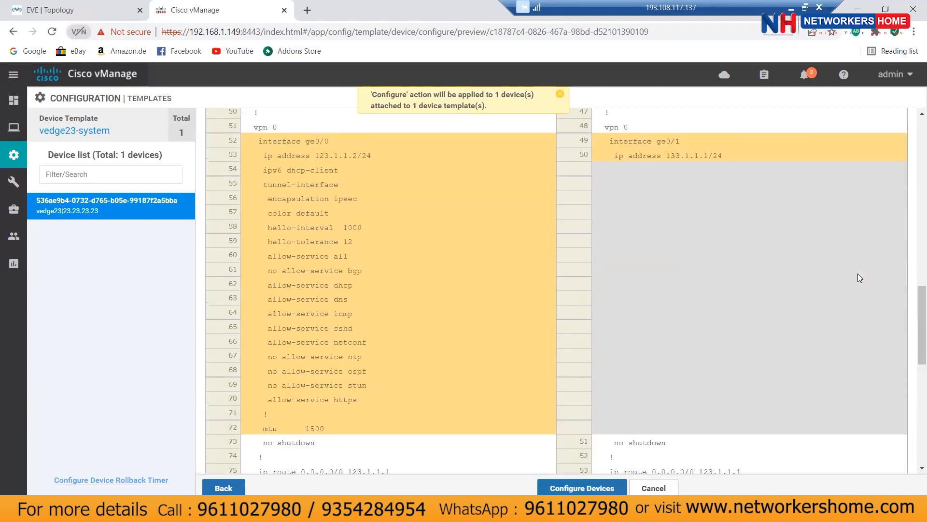
scroll(749, 265, "up", 3)
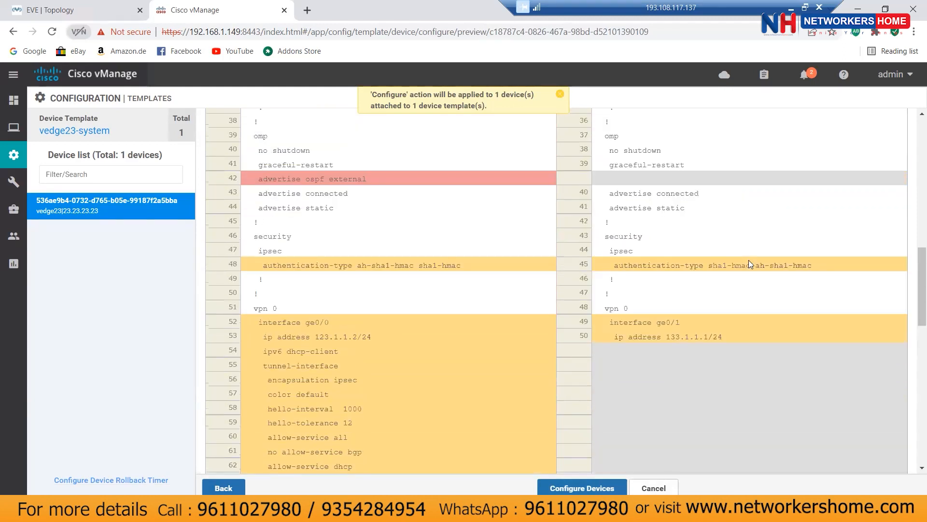
scroll(749, 264, "up", 2)
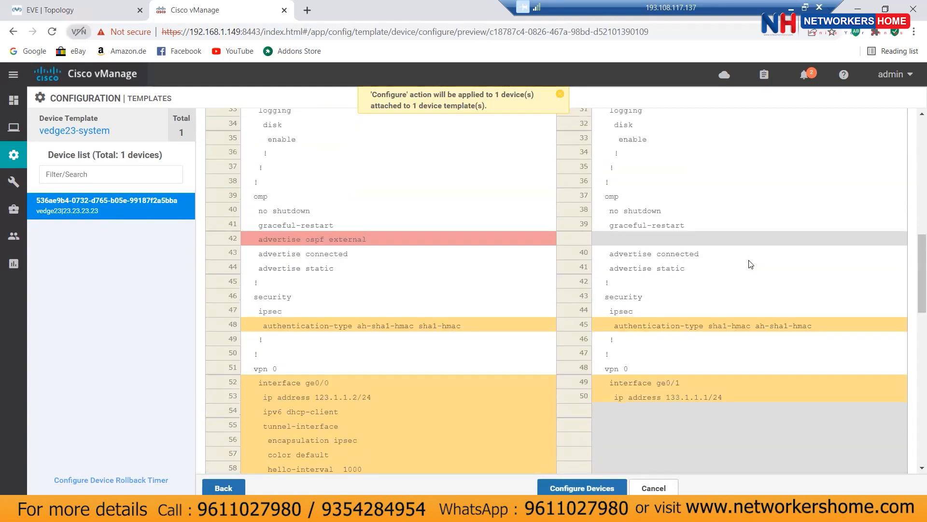
scroll(751, 264, "down", 3)
scroll(782, 299, "down", 10)
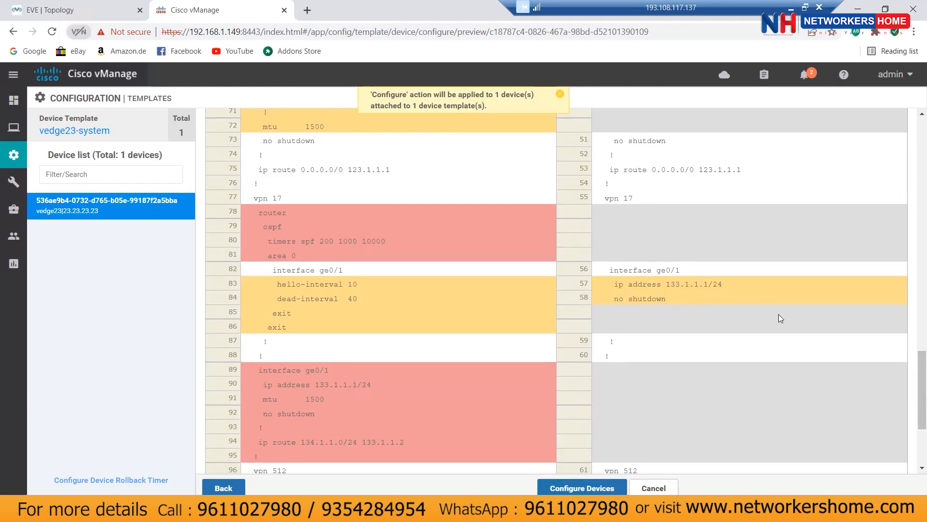
scroll(733, 299, "up", 9)
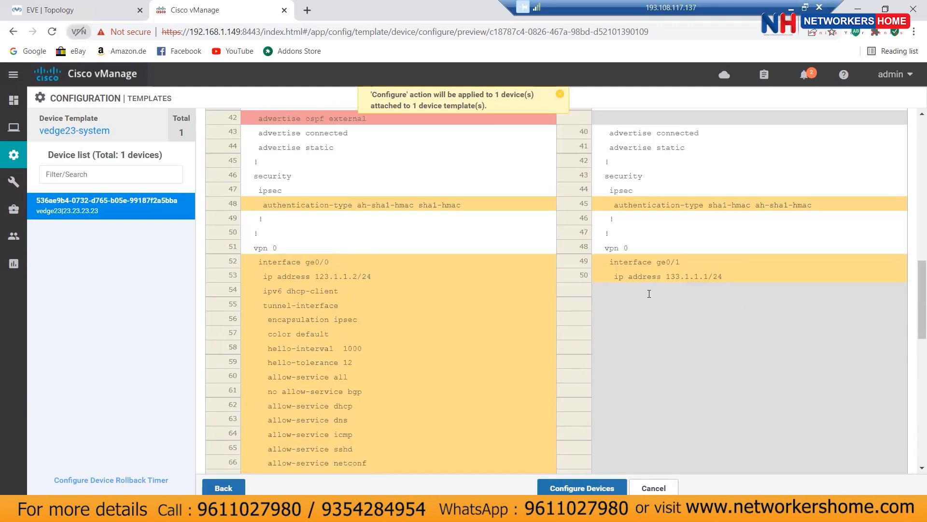
left_click(643, 489)
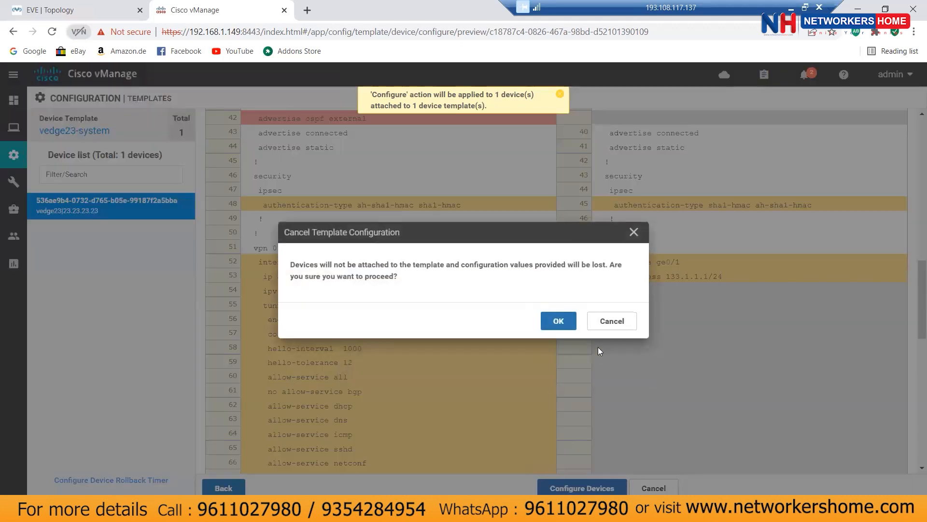
Step: Confirm discarding the push and open vedge23-system for editing
key("Return")
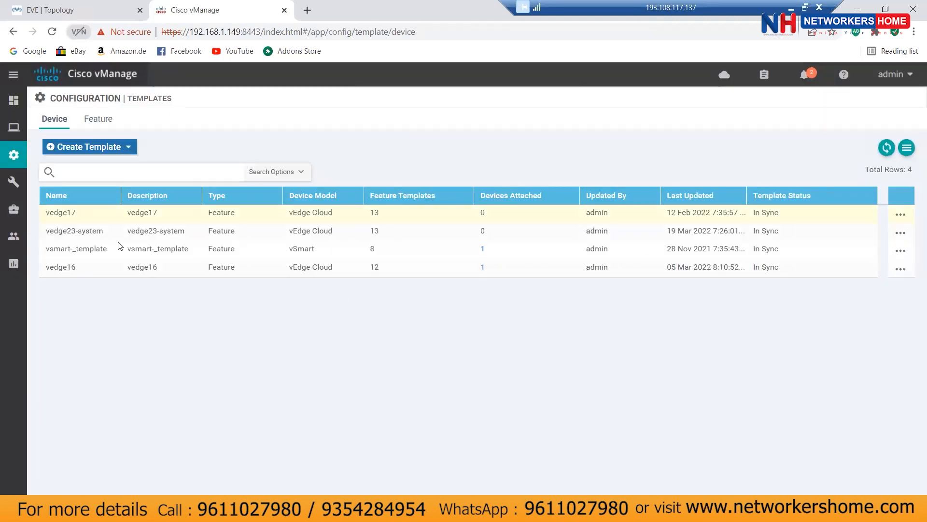
left_click(901, 235)
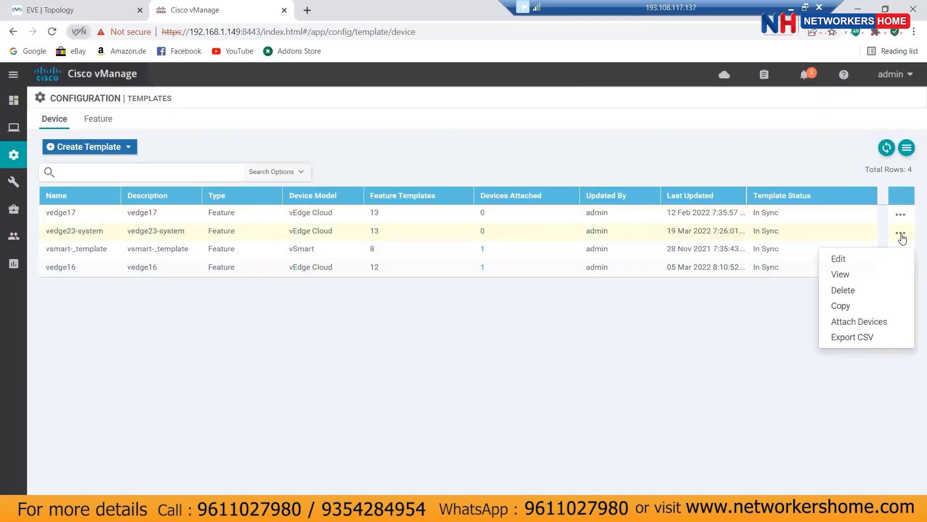
left_click(847, 261)
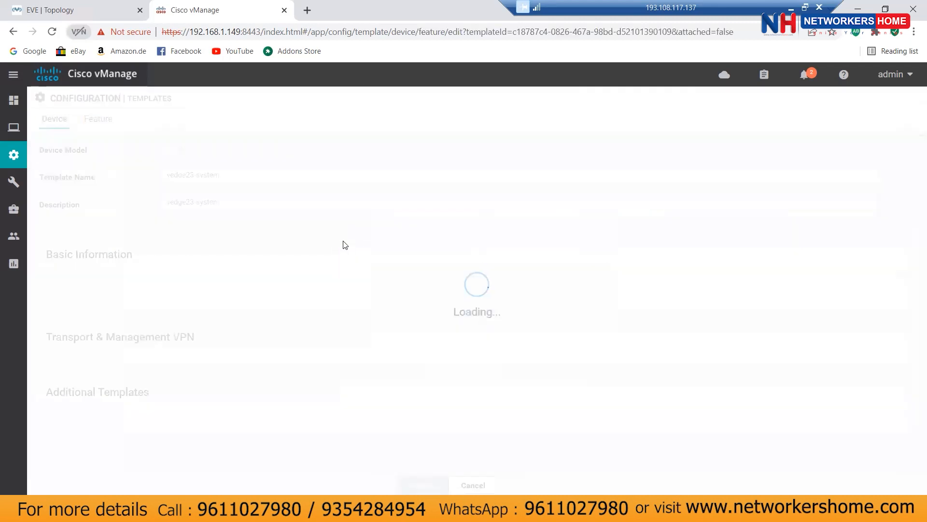
Step: Set the VPN 0 interface template to vpn23-interface-vpn0 and update the device template
left_click(224, 240)
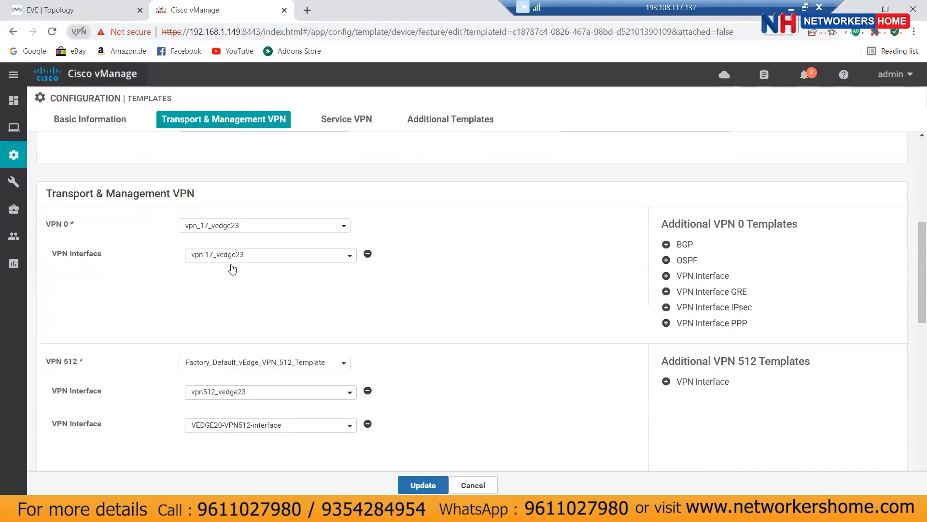
left_click(254, 260)
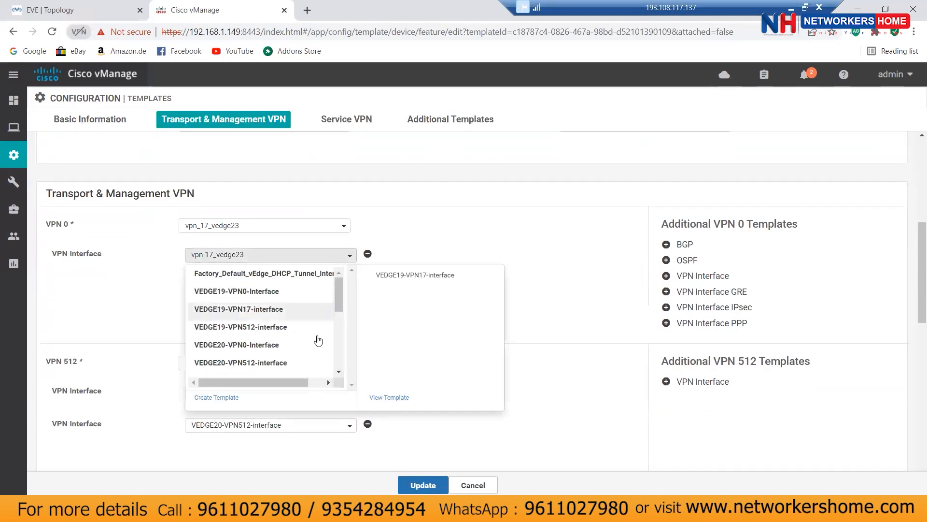
scroll(319, 333, "down", 2)
scroll(321, 337, "down", 5)
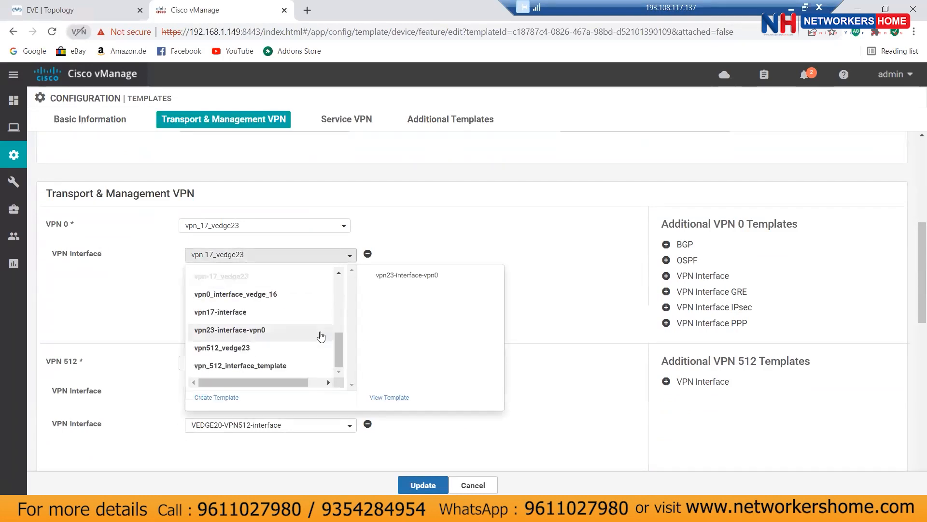
left_click(222, 333)
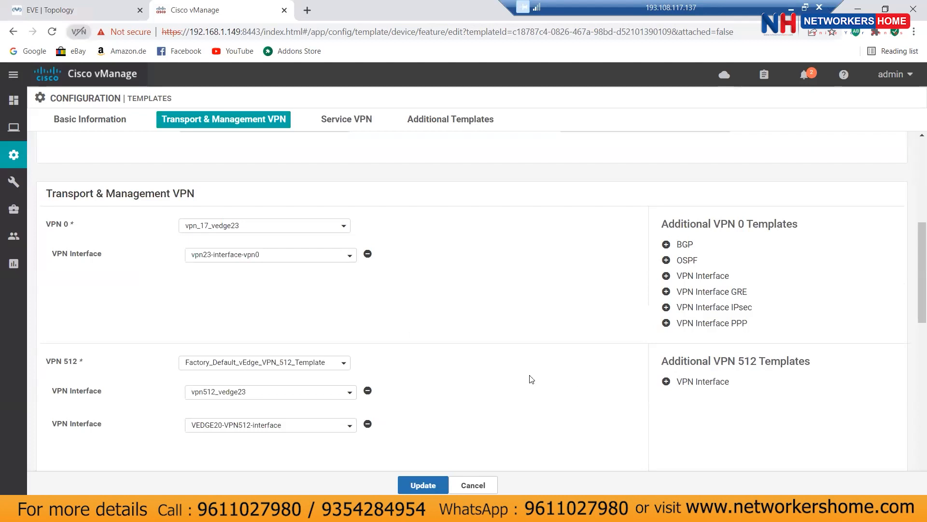
left_click(420, 486)
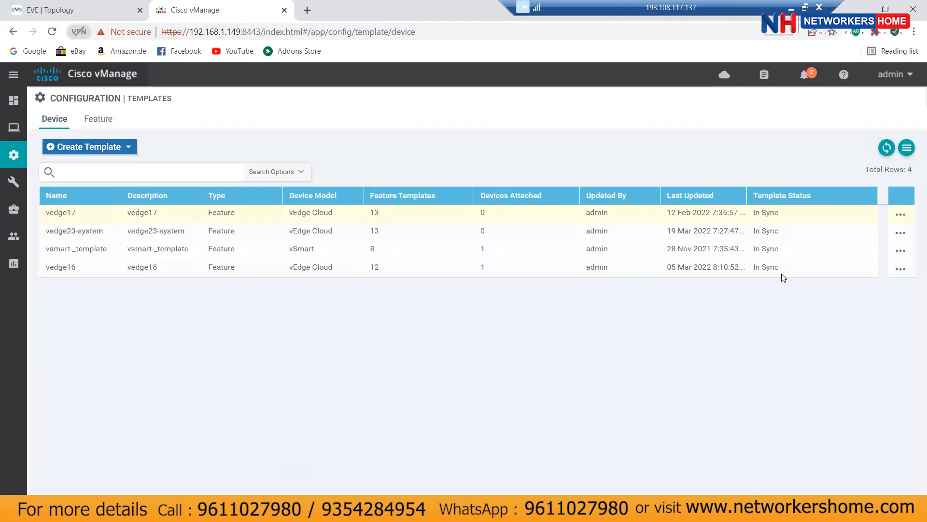
Step: Attach vedge23 to the vedge23-system template via Attach Devices
left_click(901, 233)
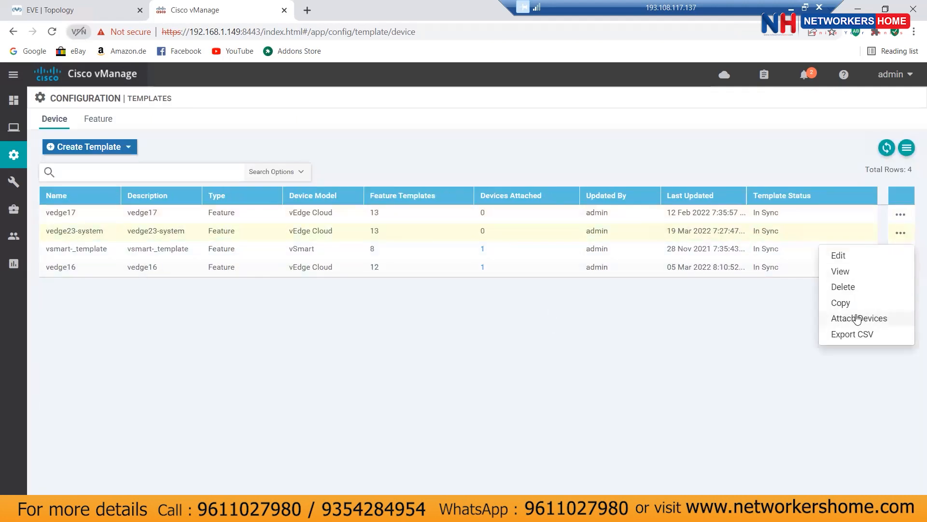
left_click(854, 321)
scroll(390, 304, "down", 5)
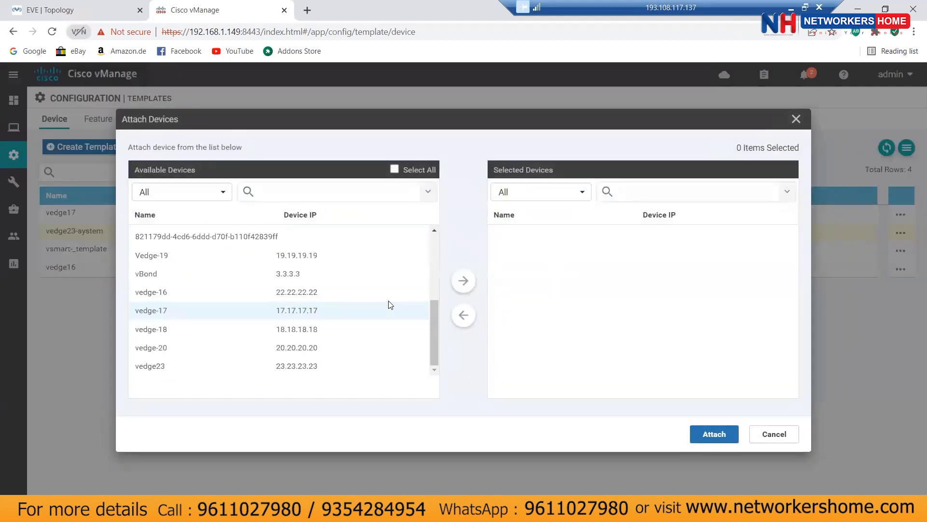
left_click(457, 290)
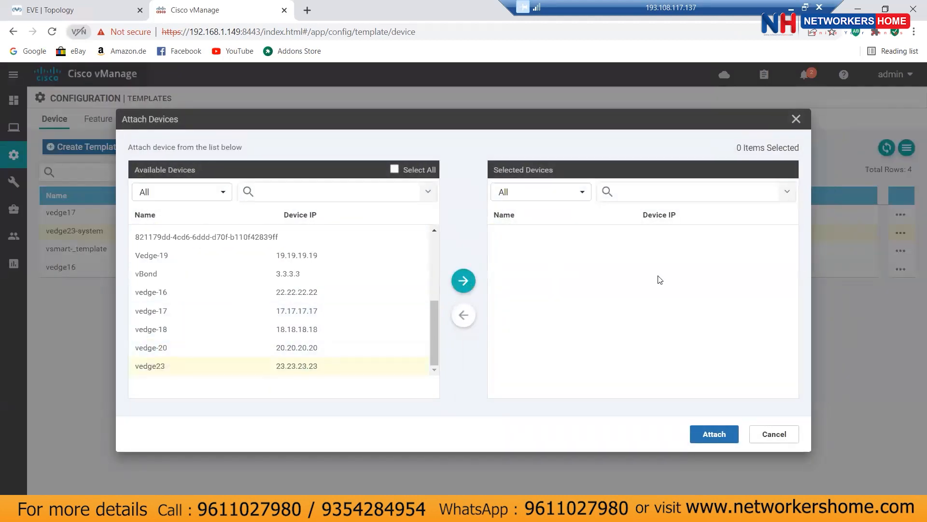
left_click(519, 233)
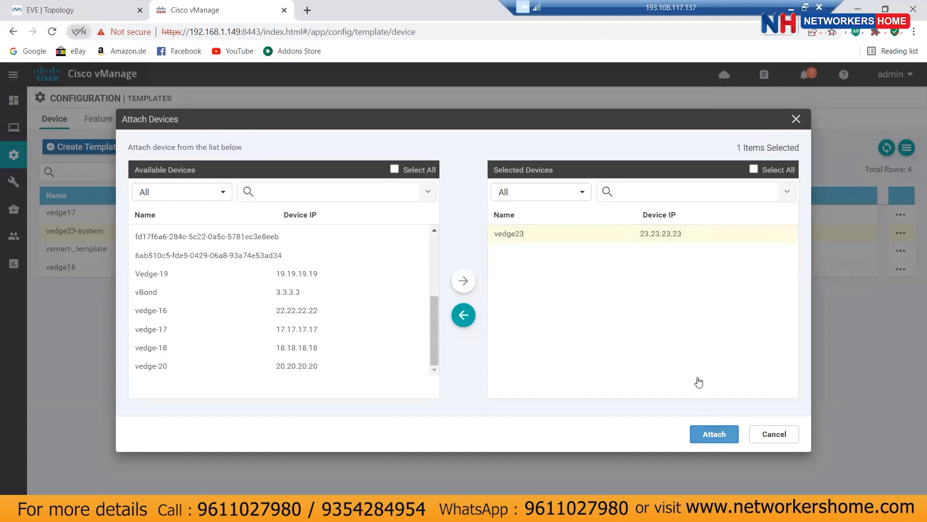
left_click(706, 432)
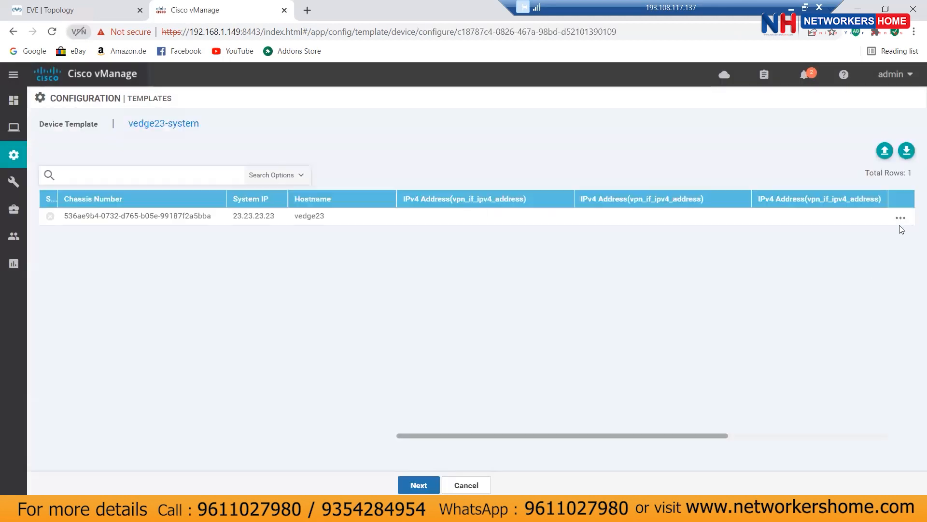
Step: Enter vedge23's IPv4 addresses 133.1.1.1/24, 172.16.23.19/24 and 123.1.1.2/24
left_click(900, 218)
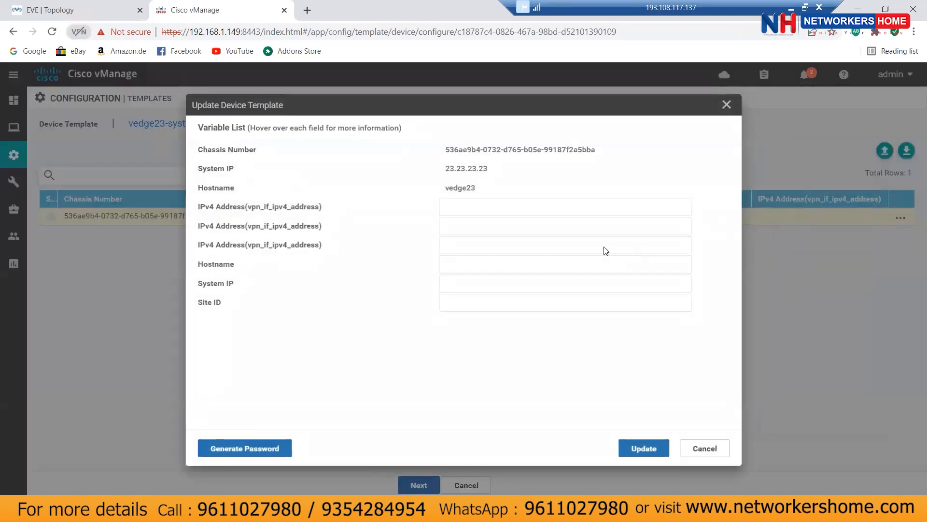
left_click(460, 202)
left_click(463, 230)
left_click(472, 226)
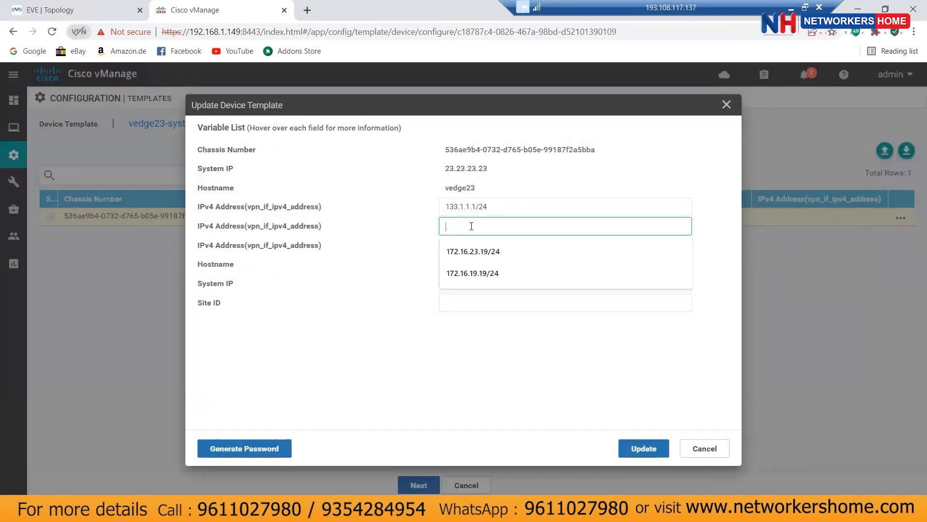
left_click(474, 253)
left_click(475, 250)
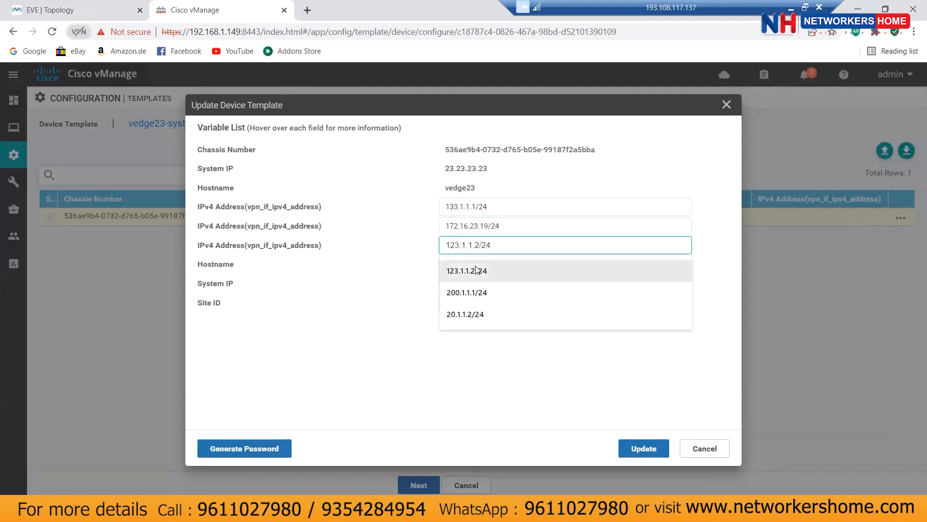
left_click(475, 270)
Step: Set hostname vedge23, system IP 23.23.23.23 and site ID 23, then save and continue
left_click(476, 265)
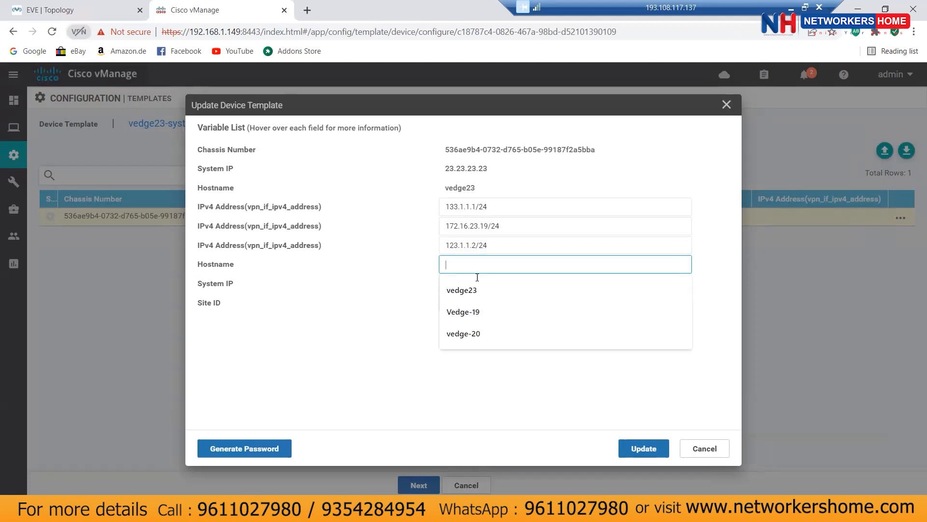
left_click(472, 292)
left_click(479, 280)
left_click(479, 307)
left_click(482, 304)
left_click(459, 327)
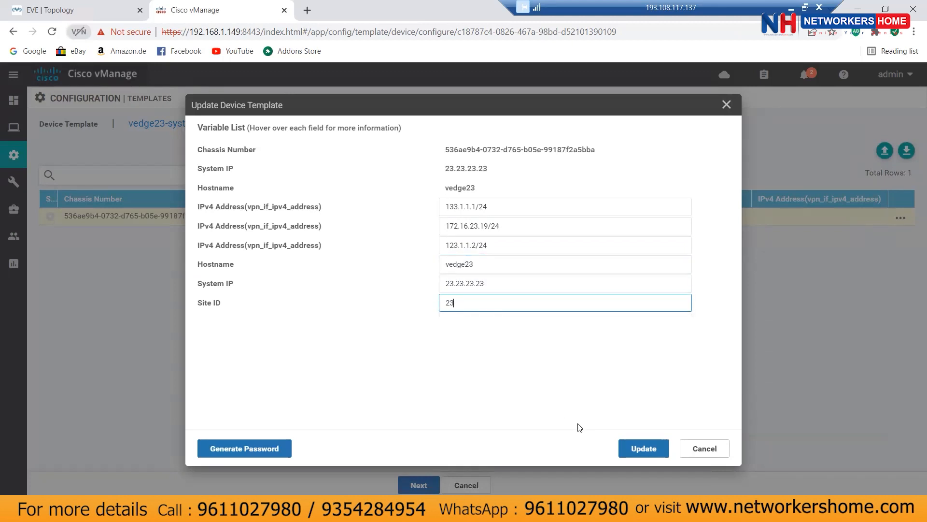
left_click(633, 449)
left_click(421, 483)
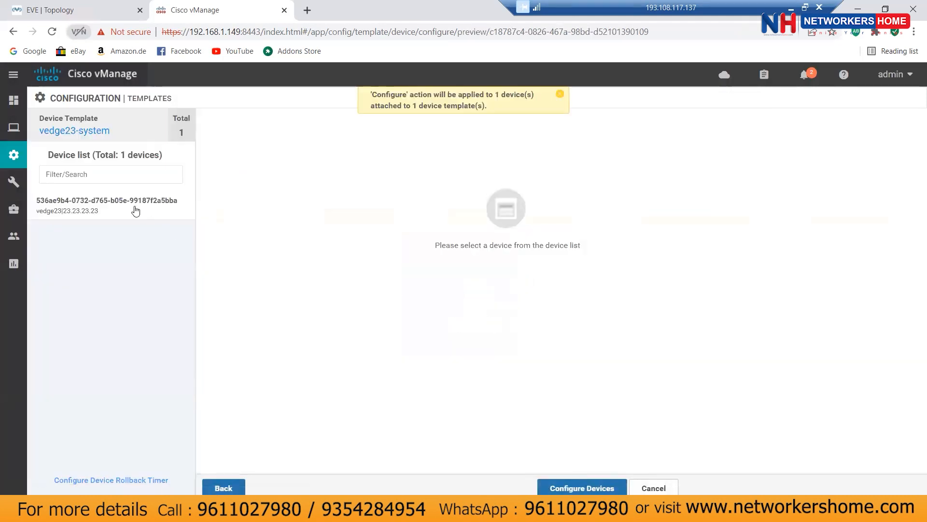
Step: Review vedge23's side-by-side configuration diff and push it with Configure Devices
left_click(136, 210)
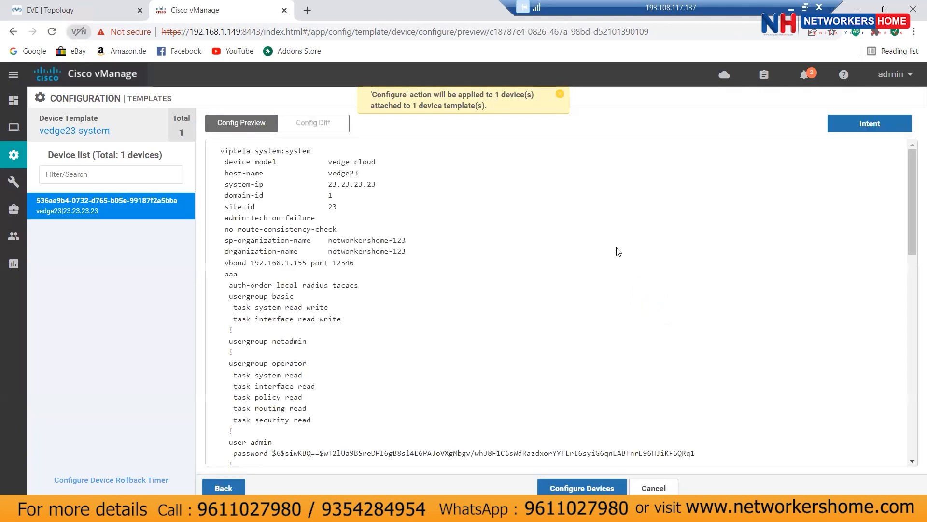
left_click(318, 123)
left_click(775, 129)
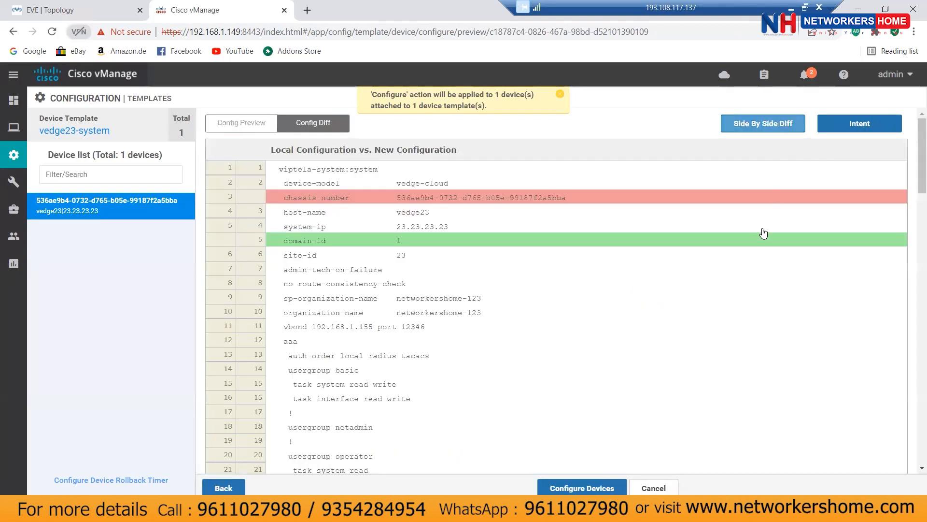
scroll(853, 269, "down", 10)
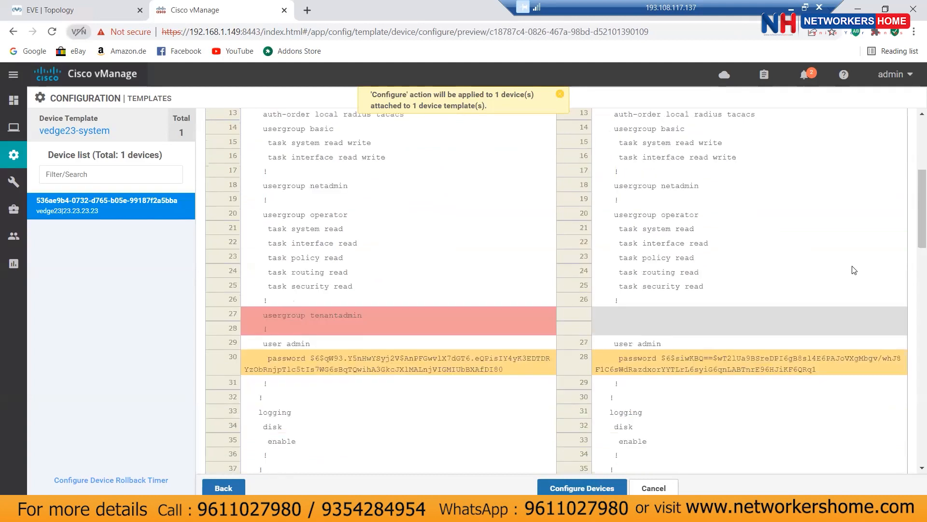
scroll(853, 266, "down", 1)
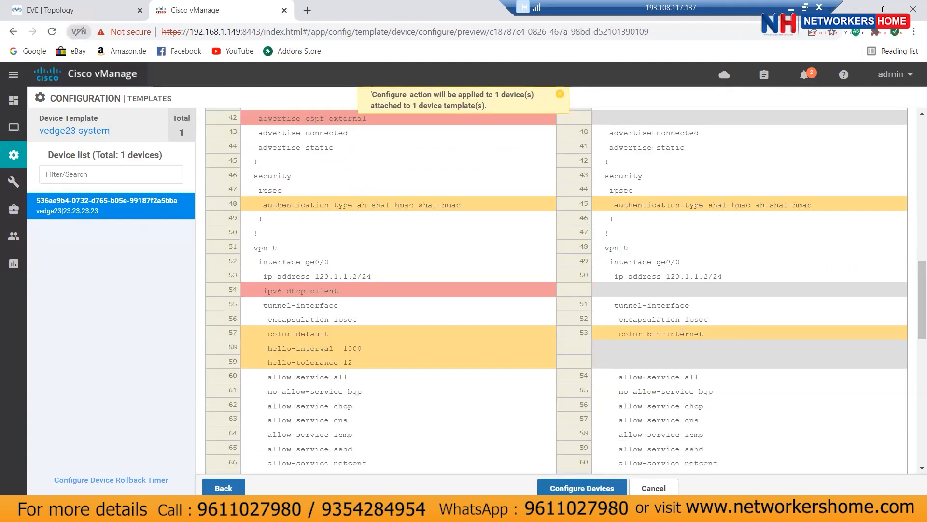
scroll(768, 316, "down", 6)
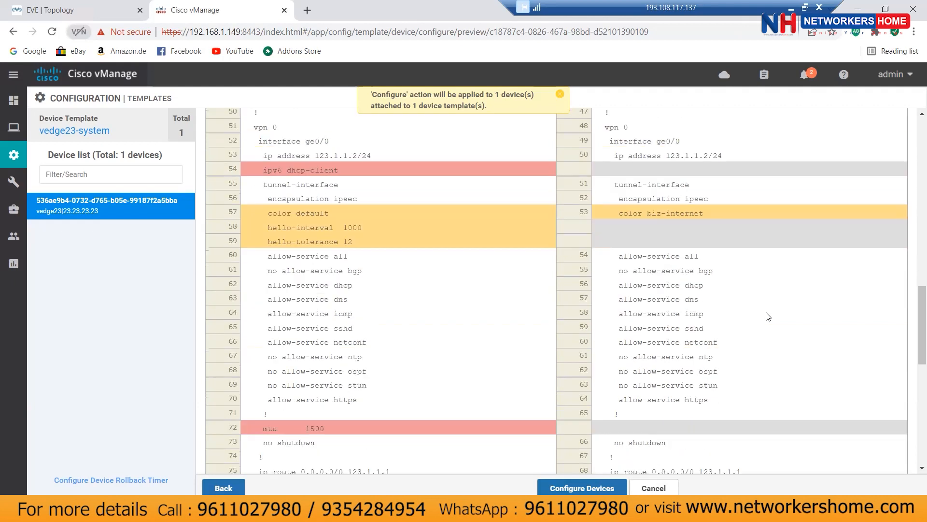
scroll(768, 317, "down", 1)
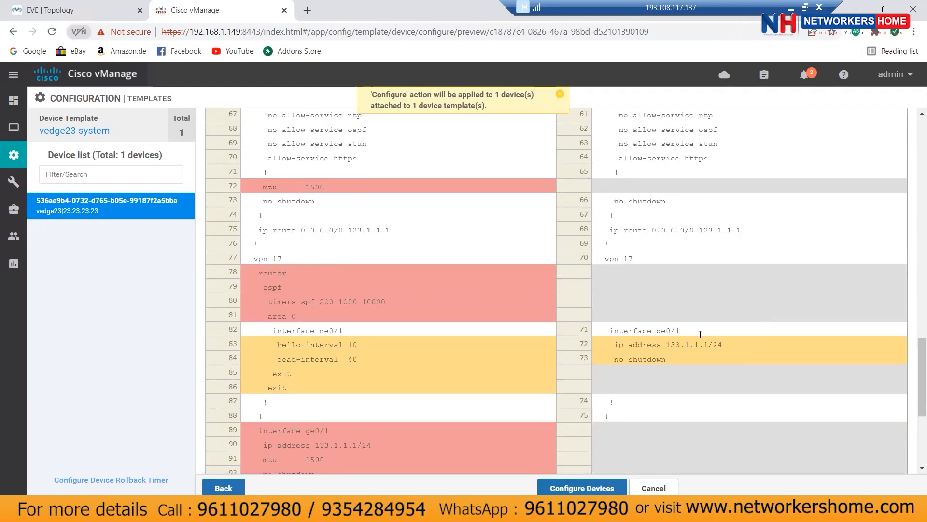
scroll(768, 337, "down", 4)
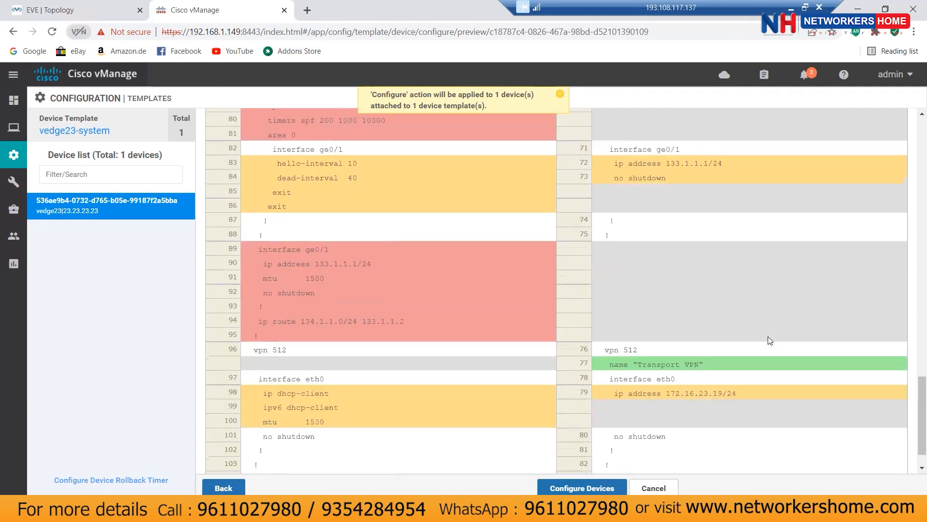
scroll(768, 337, "down", 1)
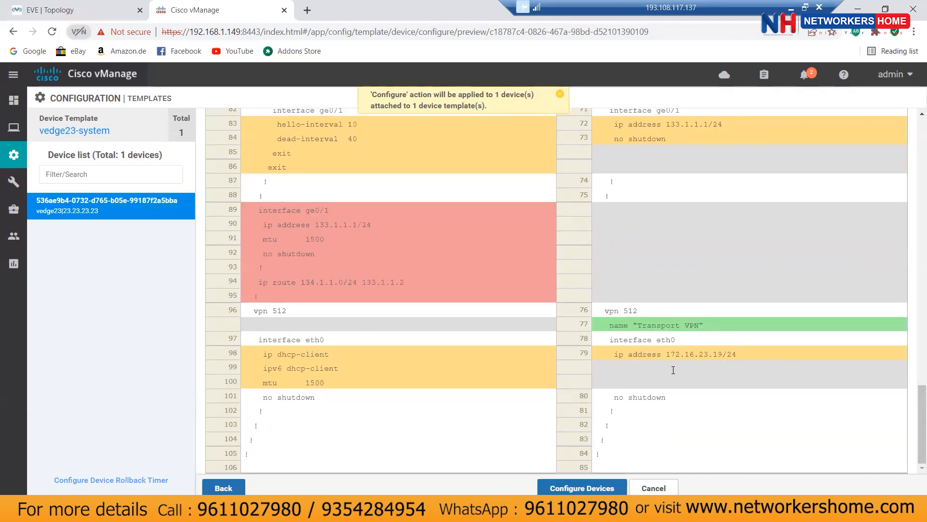
left_click(593, 483)
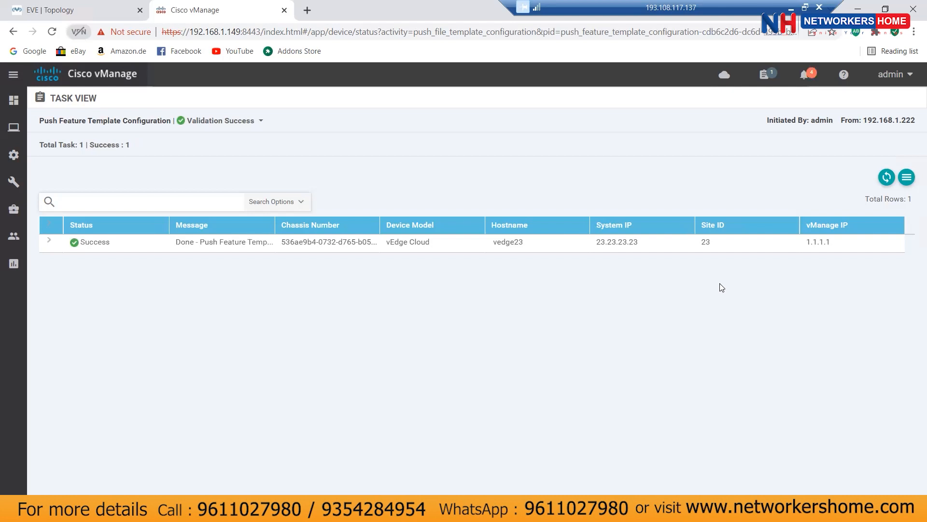
Step: Check that vedge23-system's attached devices list shows vedge23, then close it
mouse_move(15, 163)
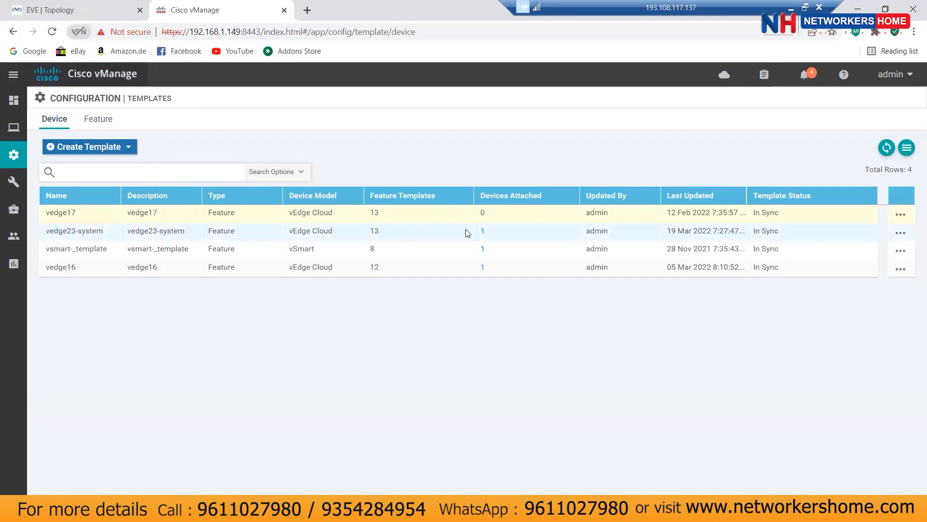
left_click(481, 230)
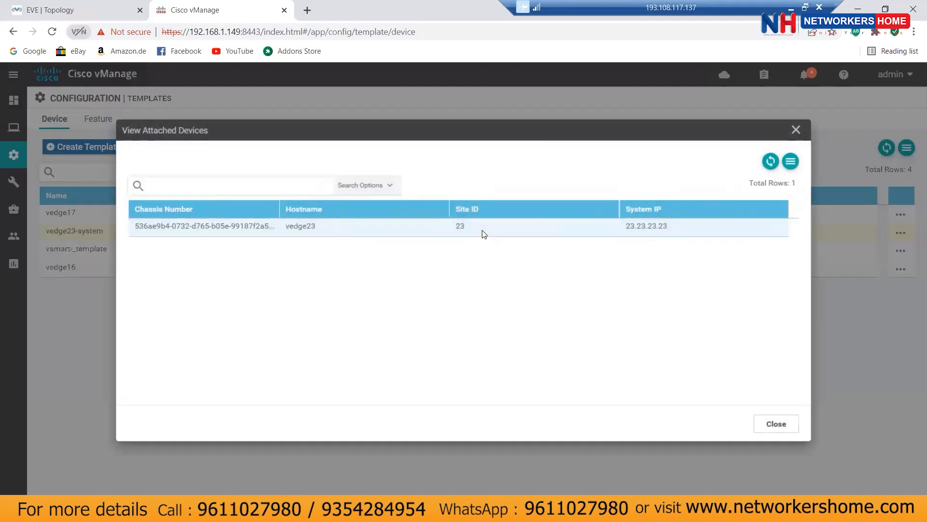
left_click(773, 424)
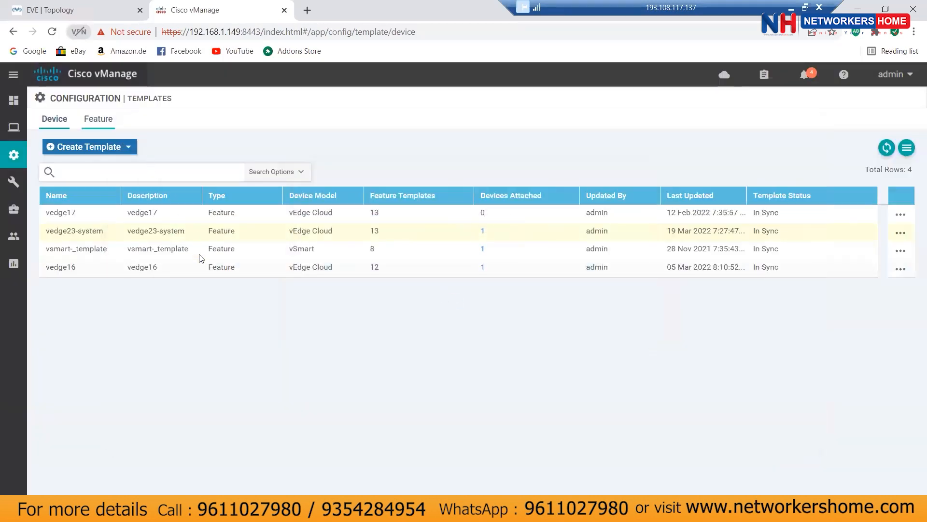
Step: Display vedge23's routing table and running config, noting the default route's next-hop
left_click(74, 6)
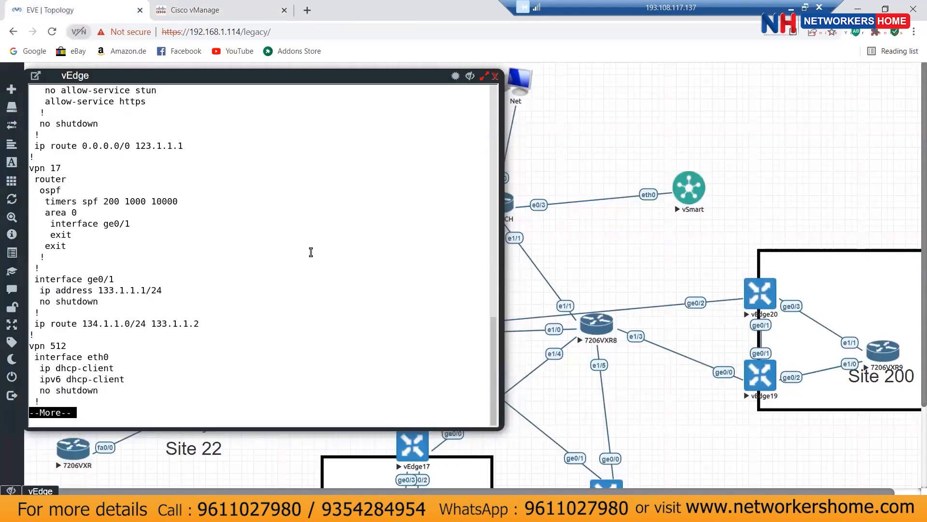
key("space")
type("sow")
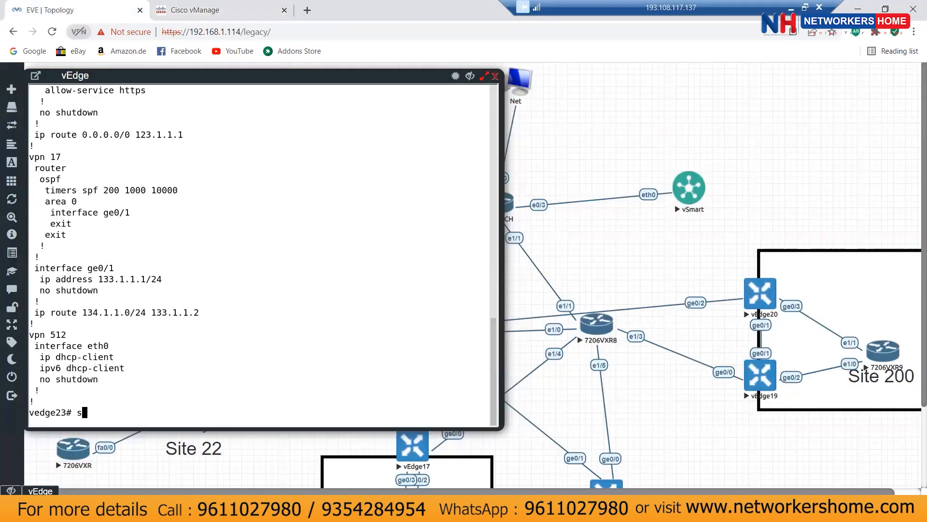
key("BackSpace")
key("BackSpace")
key("BackSpace")
type("show ip route")
key("Return")
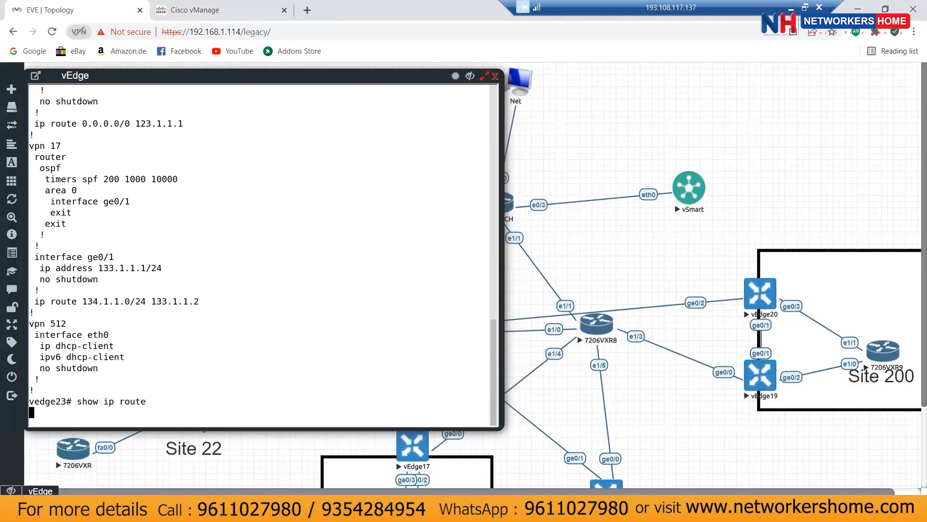
type("qshow run")
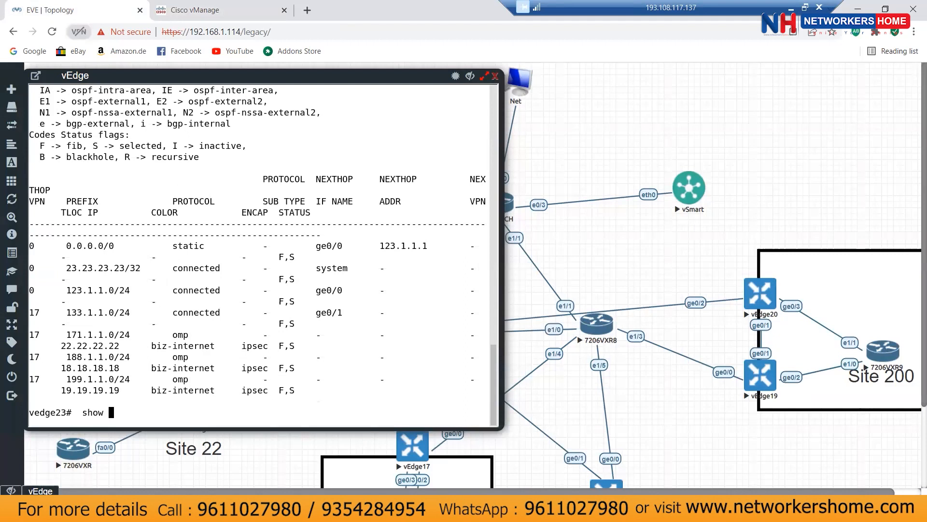
key("Return")
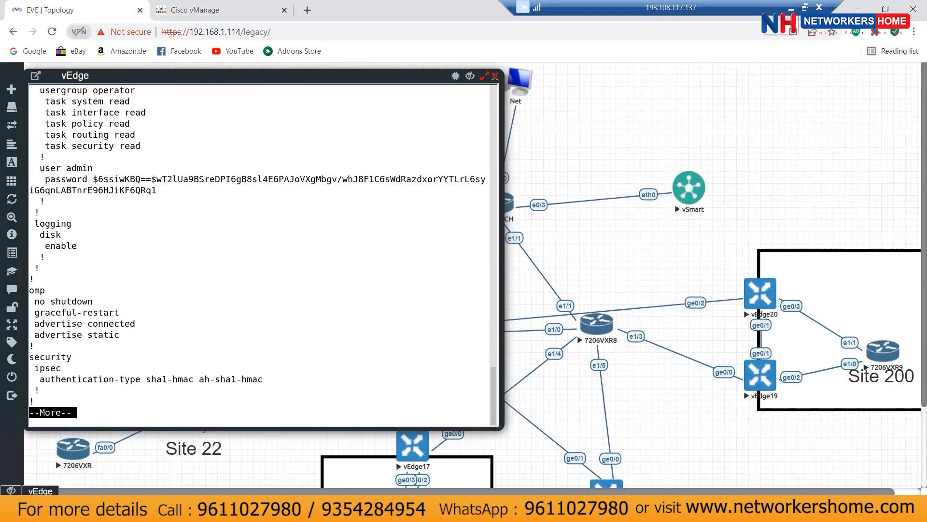
key("space")
key("space")
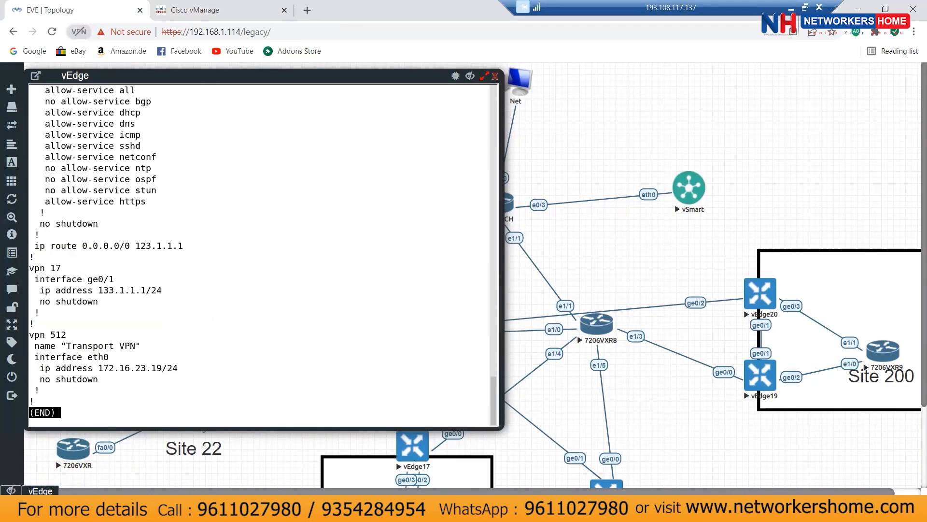
left_click_drag(137, 245, 183, 246)
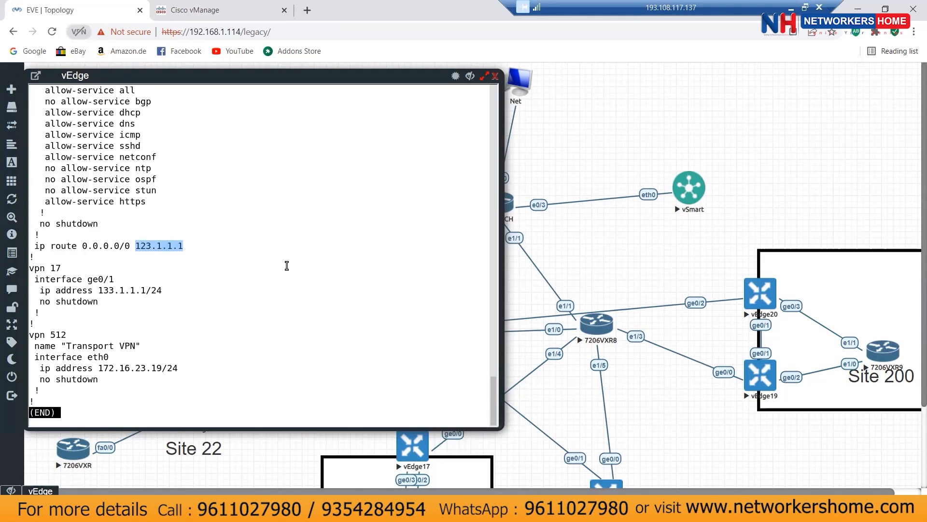
key("q")
Step: Ping 123.1.1.2 successfully and confirm control connections to vSmart, vBond and vManage are up
type("ping 123.1.1.2")
key("Return")
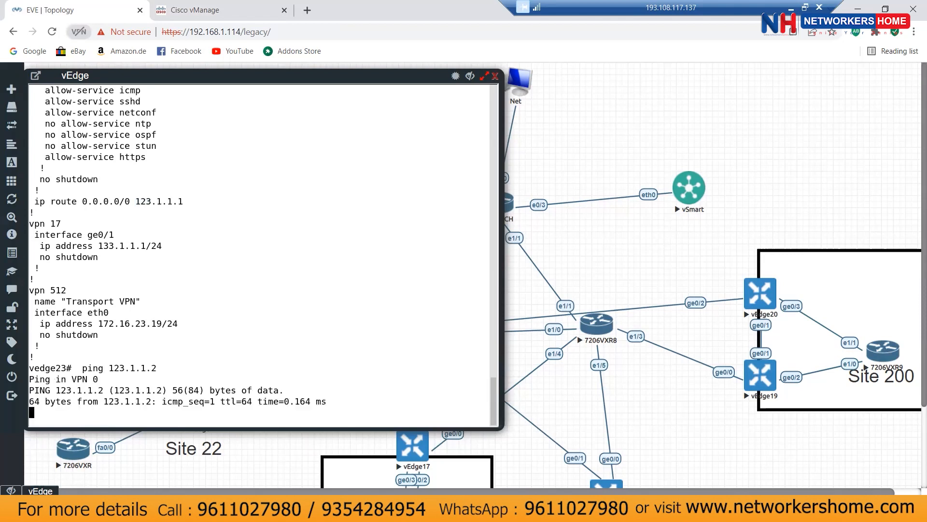
key("ctrl+c")
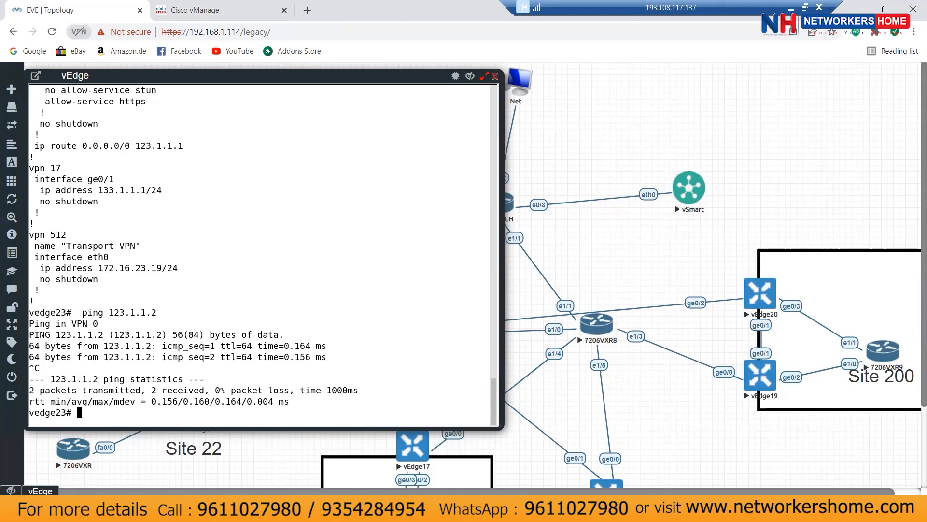
type("show control connections")
key("Return")
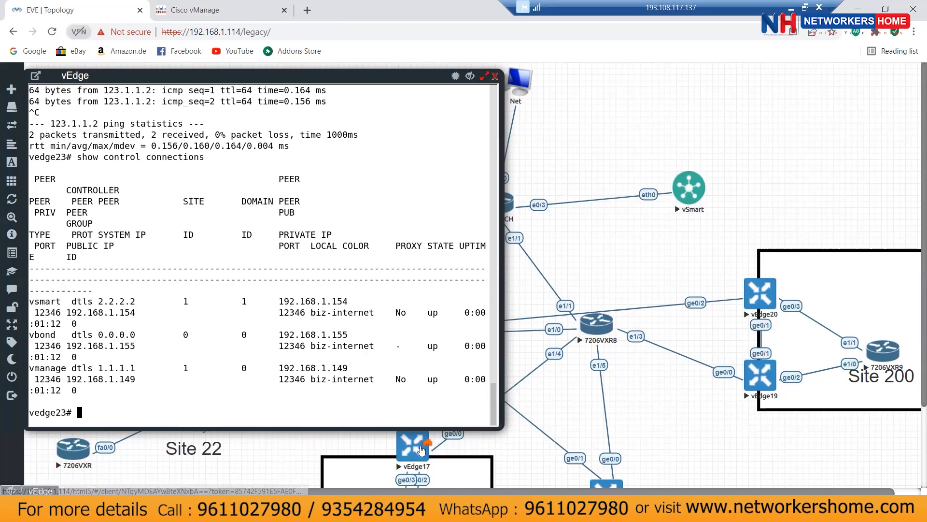
scroll(665, 386, "down", 2)
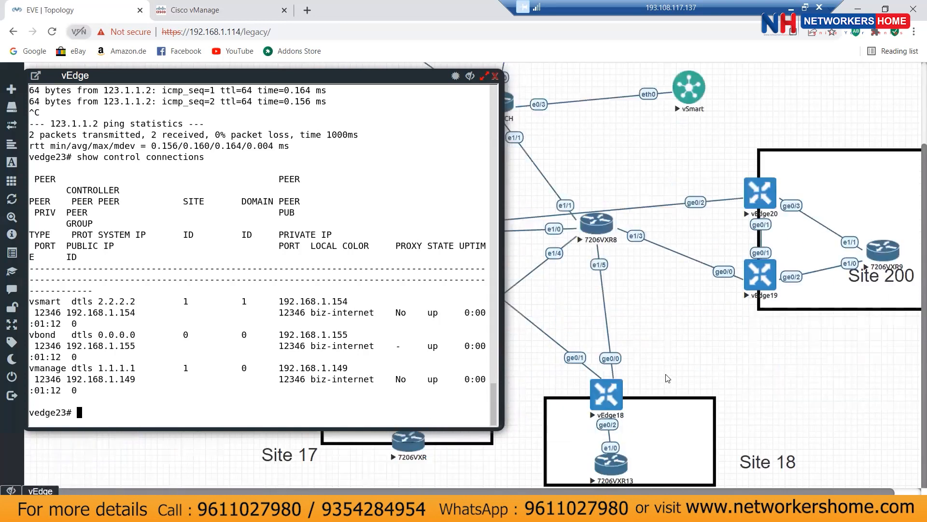
Step: Open vEdge18's console in EVE-NG and log in with the device credentials
left_click(607, 394)
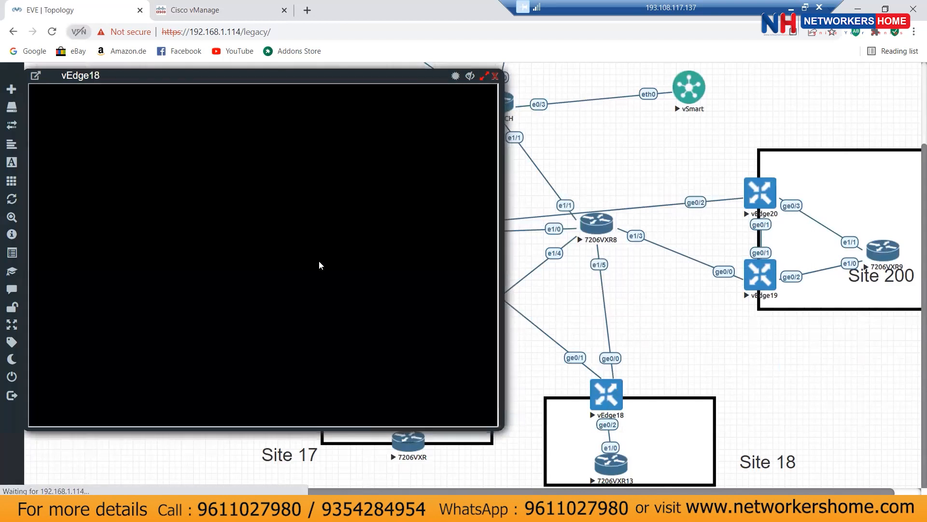
key("Return")
key("Return")
key("Return")
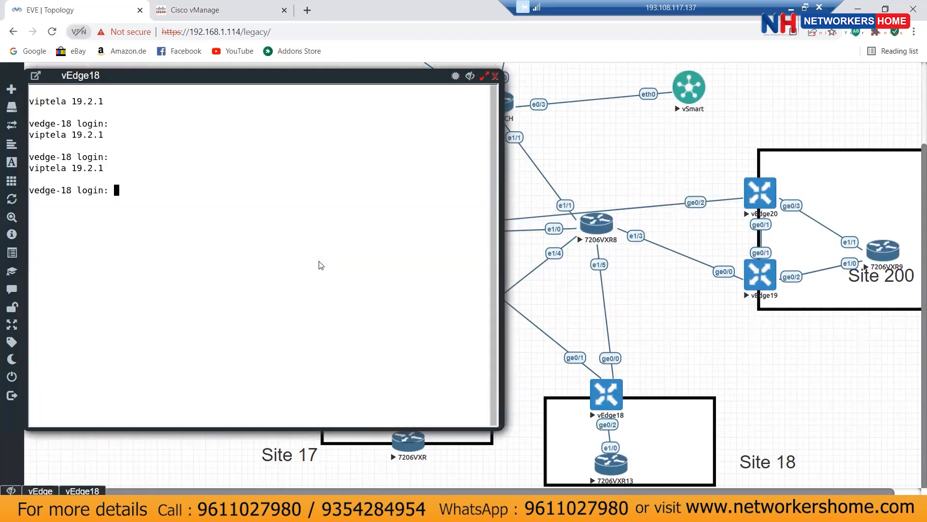
type("admin")
key("Return")
type("admin")
key("Return")
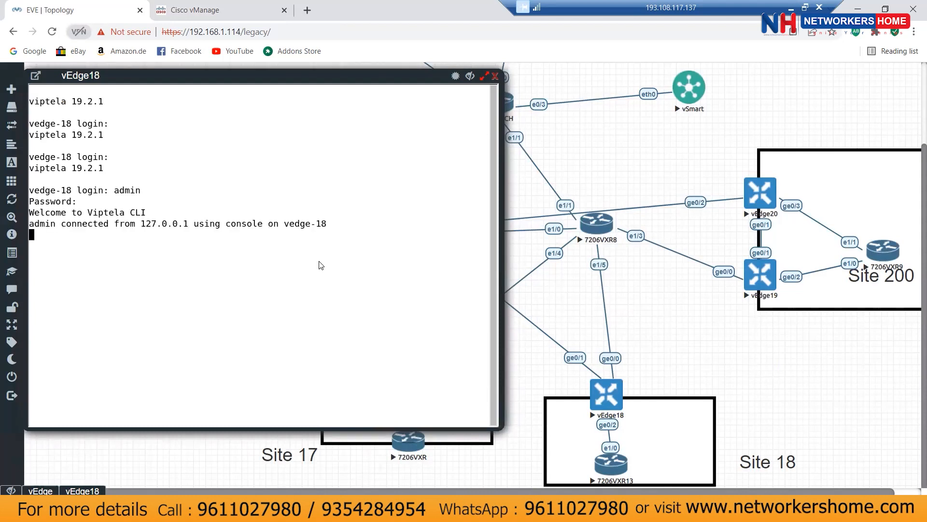
Step: Confirm vEdge18's routing table learns OMP route 133.1.1.0/24 via 23.23.23.23
type("show ip route")
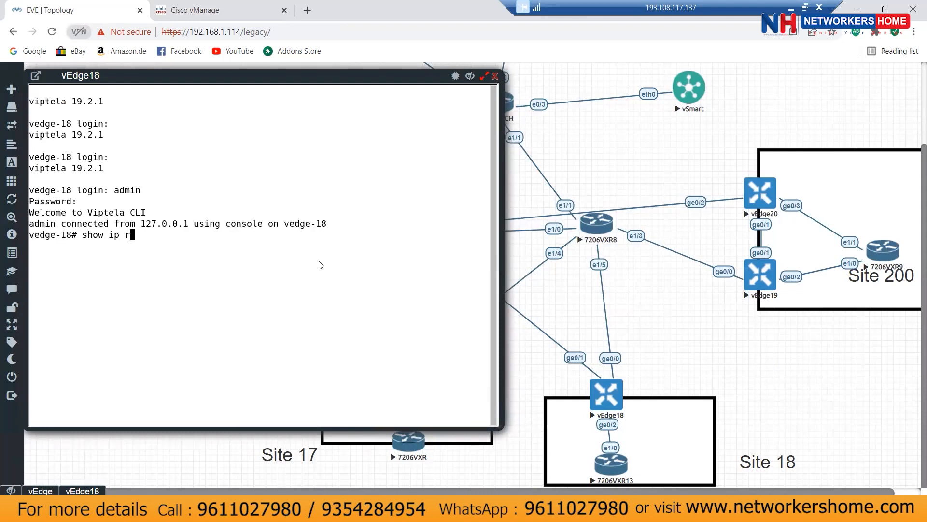
key("Return")
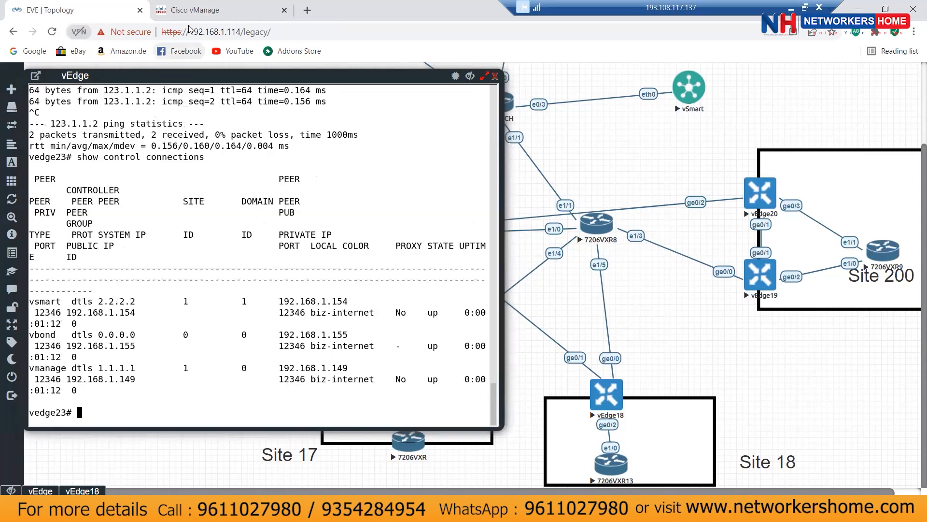
left_click(191, 14)
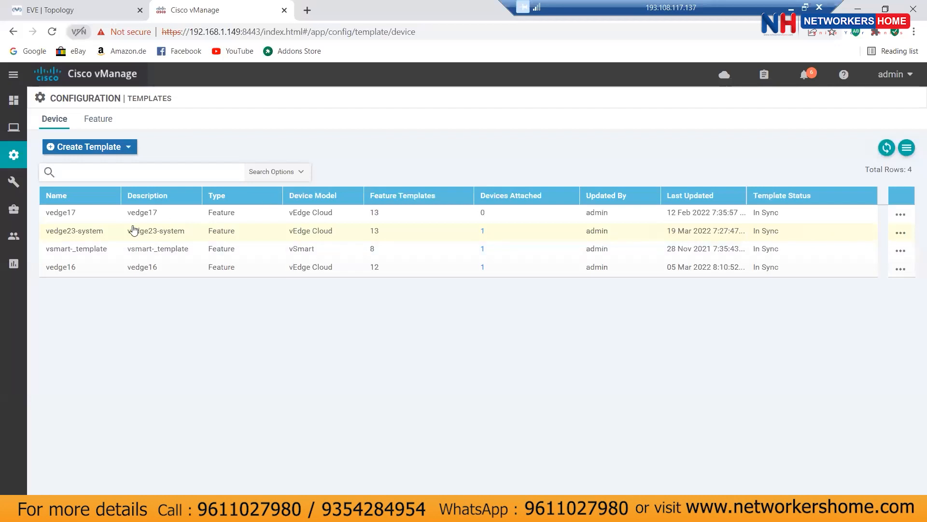
Step: Open the vedge23-system device template in edit mode
mouse_move(23, 164)
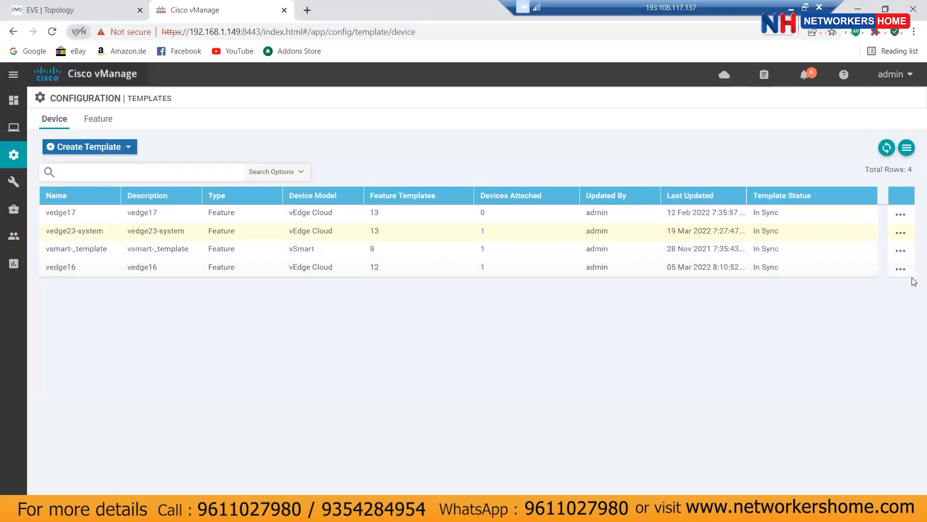
left_click(901, 236)
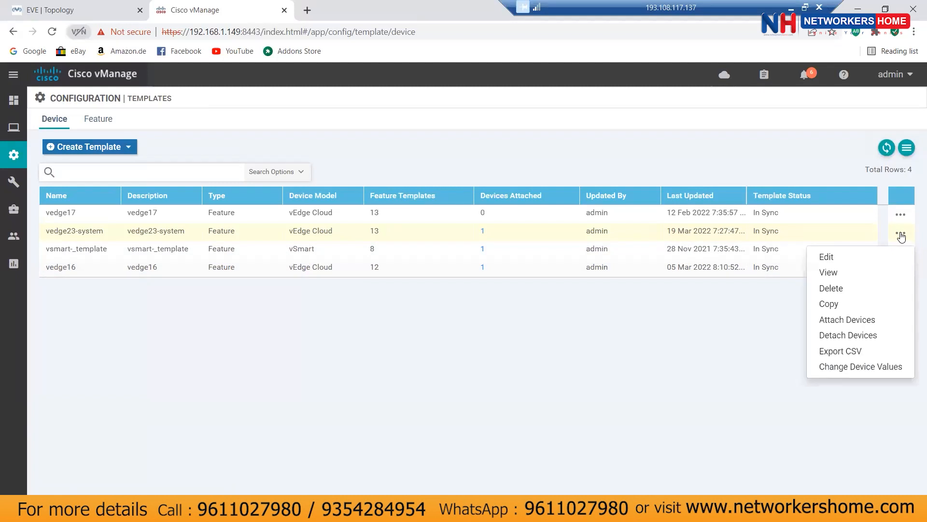
left_click(830, 257)
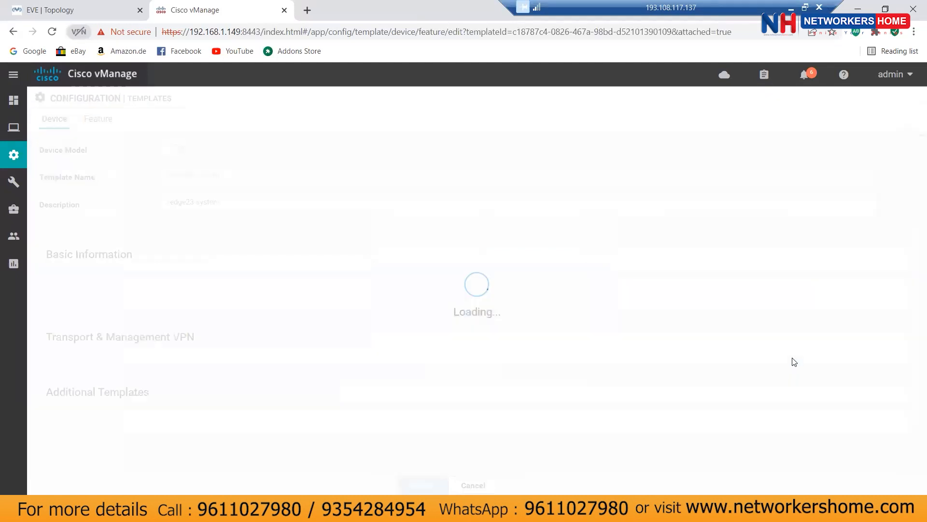
Step: Review the Service VPN section showing vpn17_vedge23 with interface vpn-17_vedge23
scroll(795, 361, "down", 5)
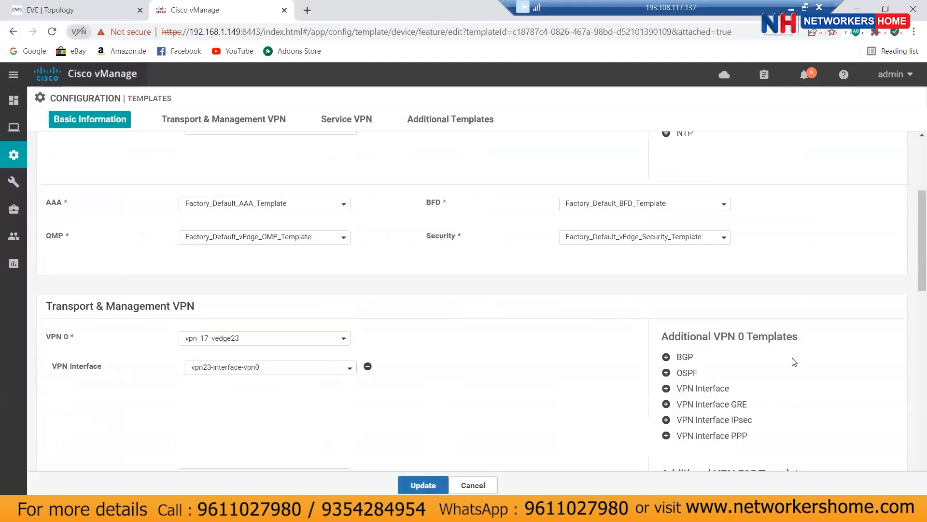
scroll(794, 362, "down", 7)
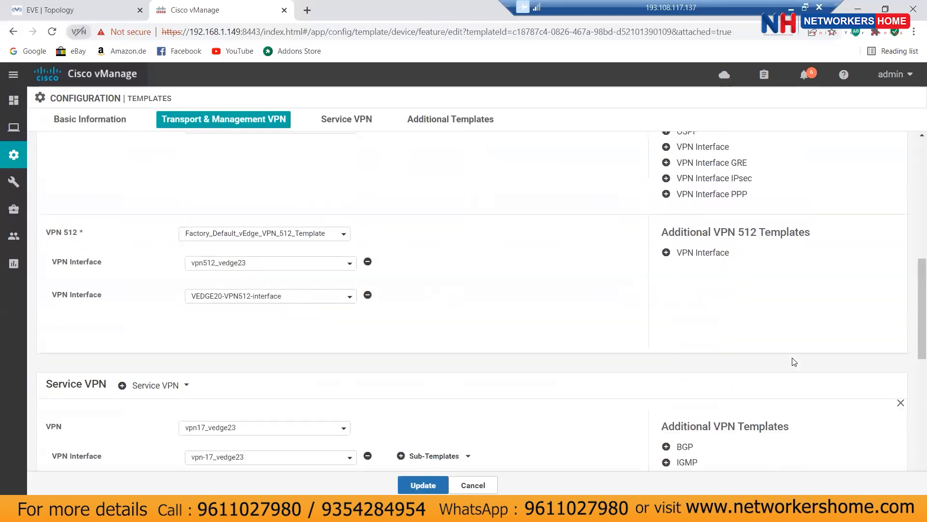
scroll(610, 341, "down", 2)
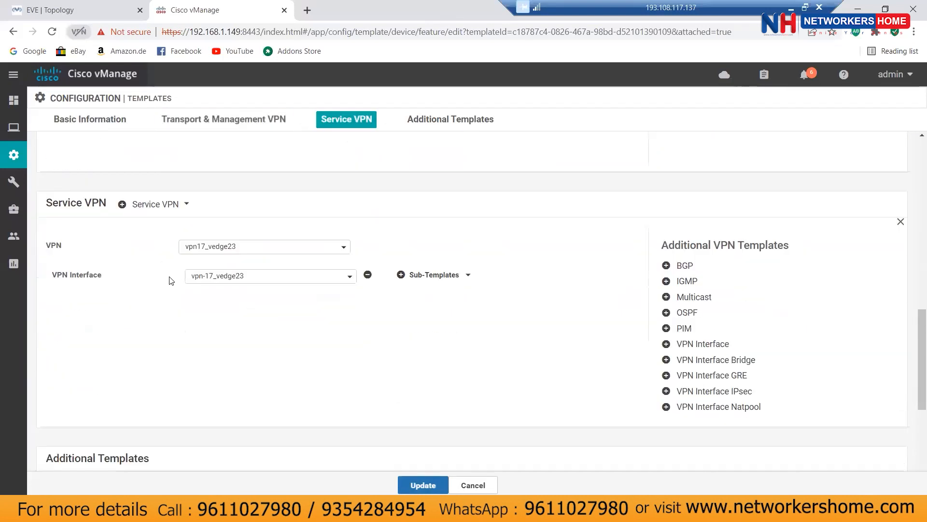
left_click(176, 209)
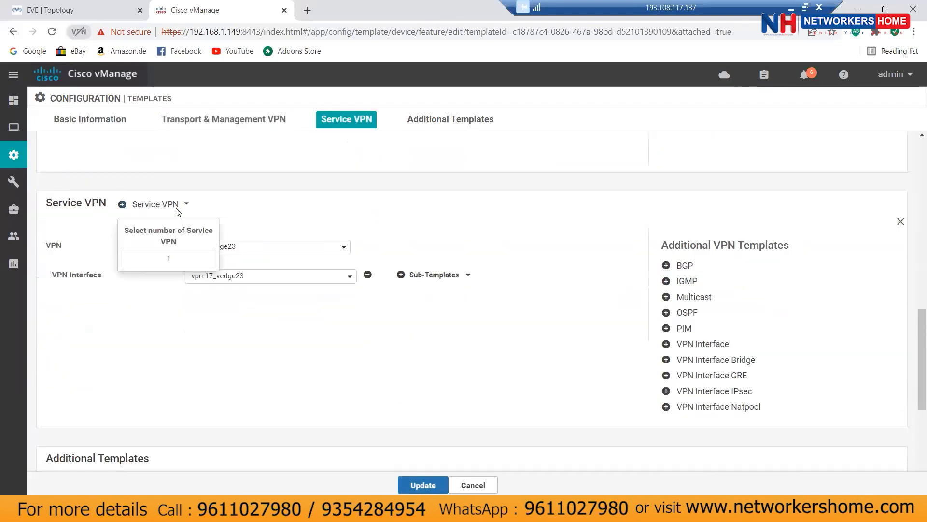
left_click(258, 326)
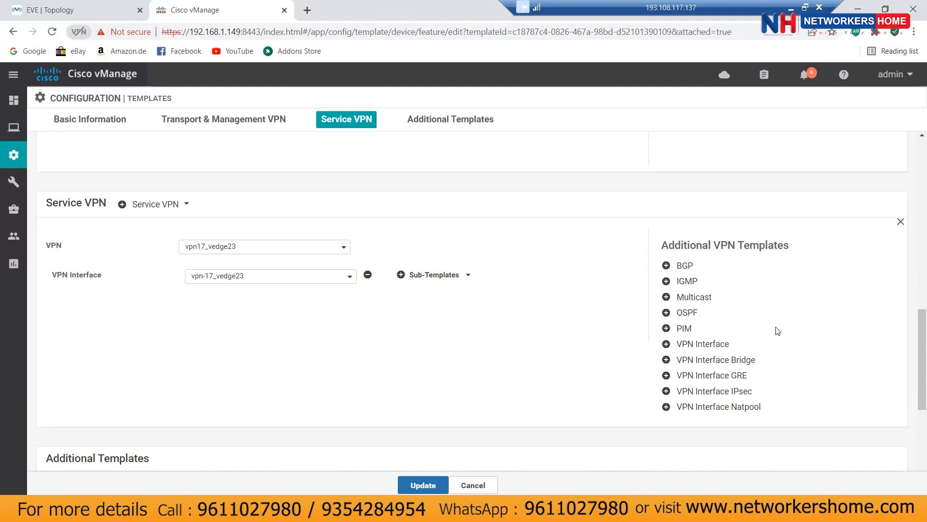
Step: Add an OSPF entry to the vpn17_vedge23 service VPN and start a new OSPF template
left_click(689, 314)
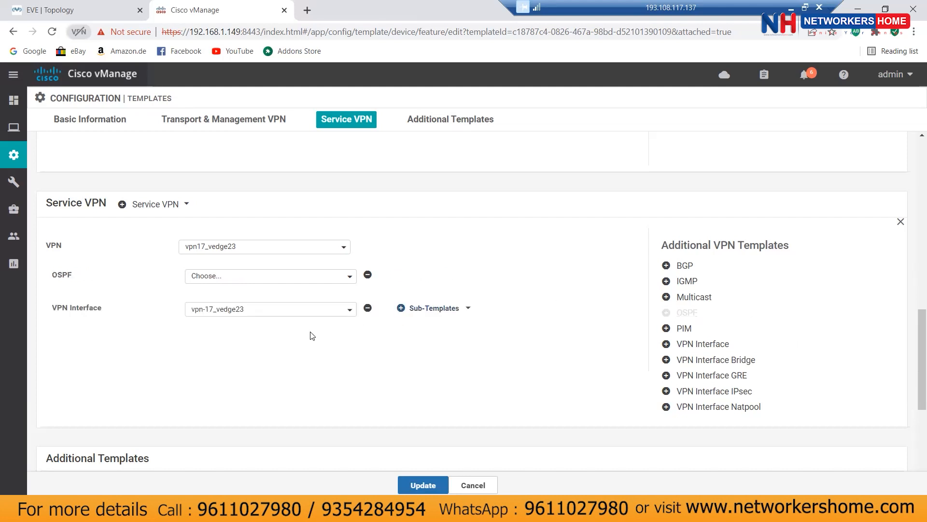
left_click(231, 277)
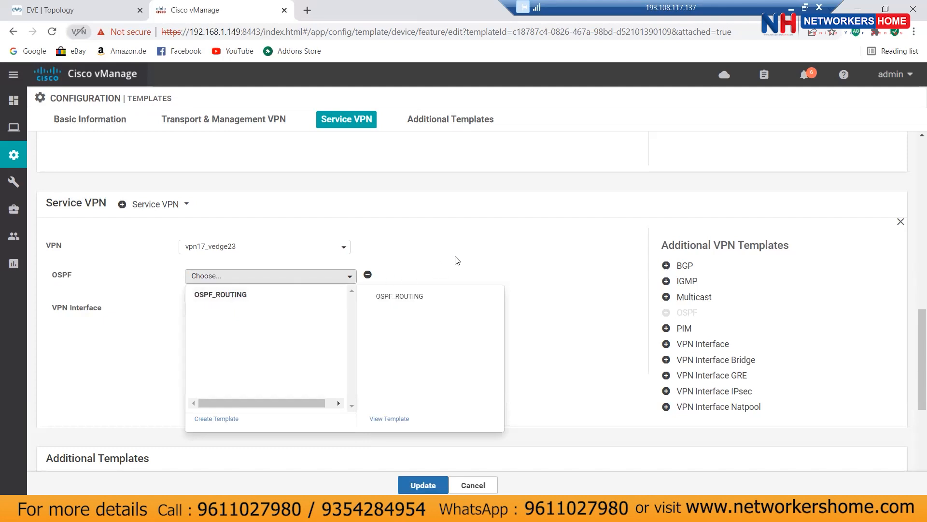
left_click(454, 258)
left_click(246, 280)
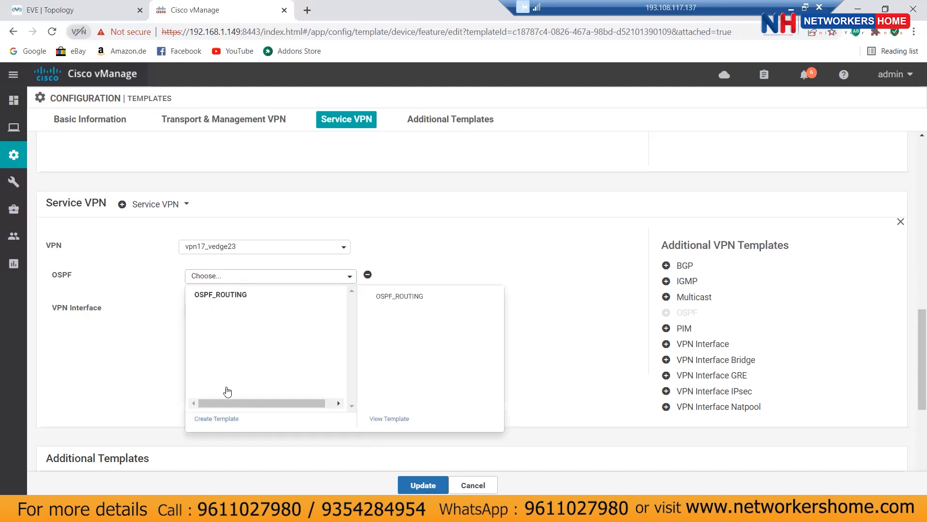
left_click(217, 418)
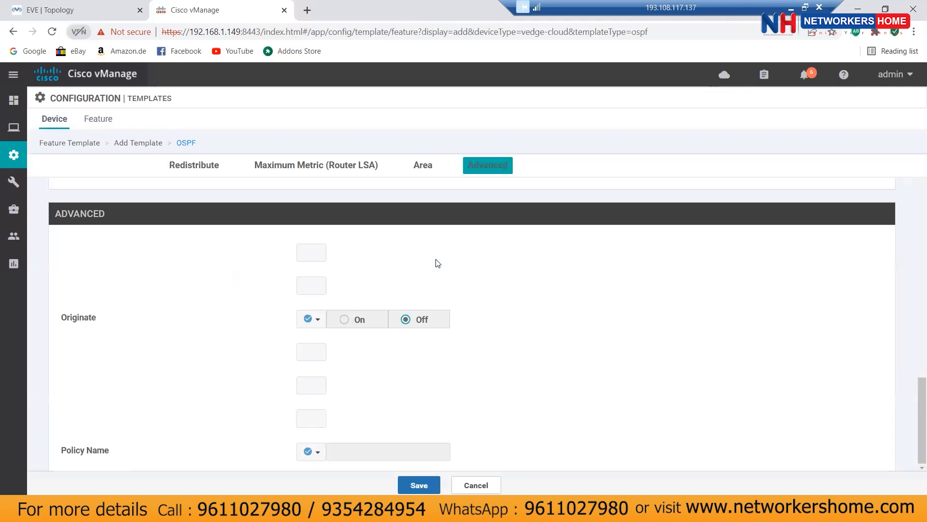
Step: Name the OSPF template vedge23_vpn_17_ospf and use the same text as its description
left_click(226, 200)
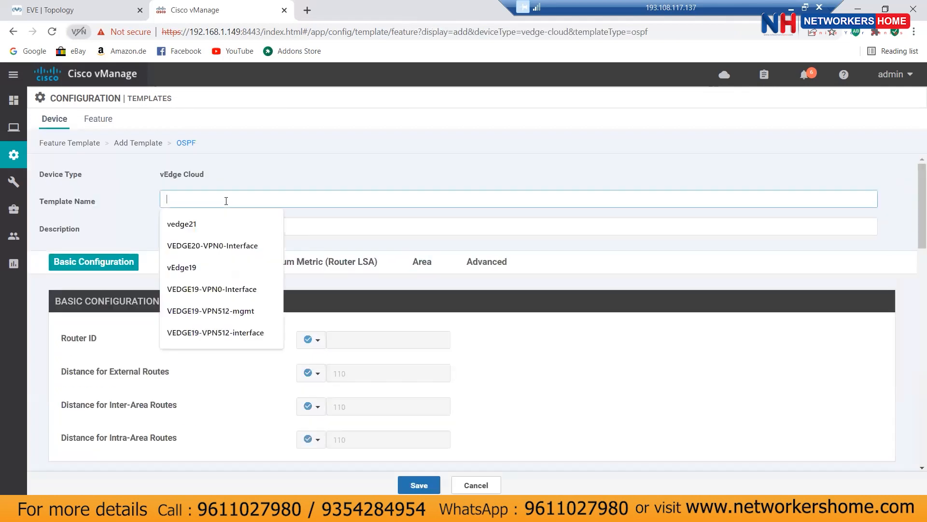
type("vedg")
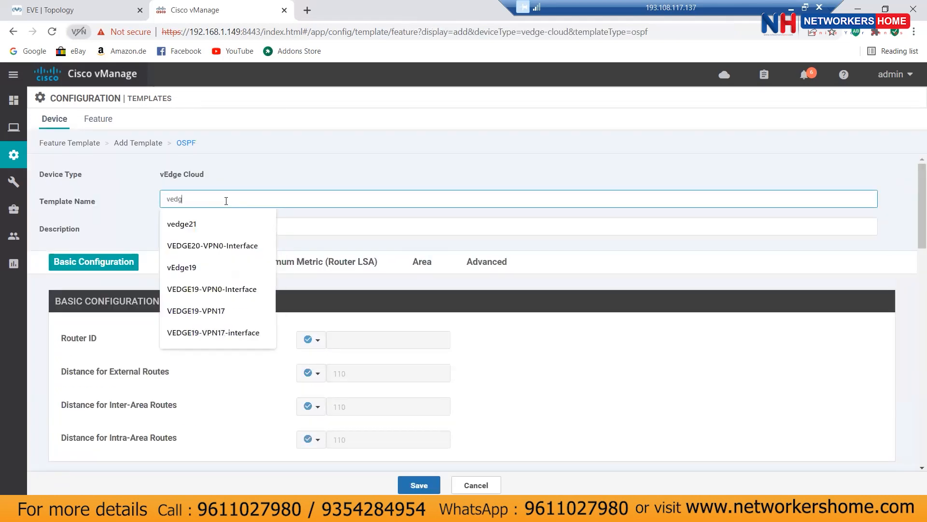
type("e23_")
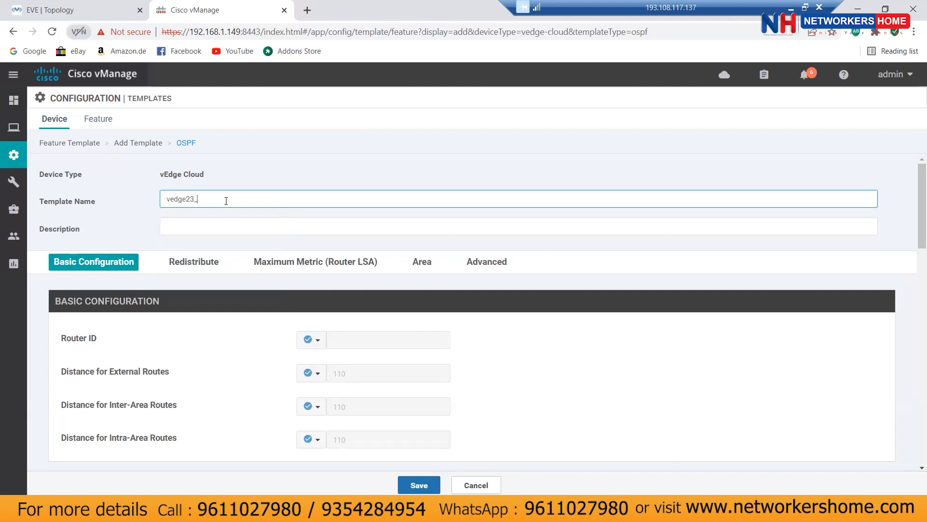
type("1")
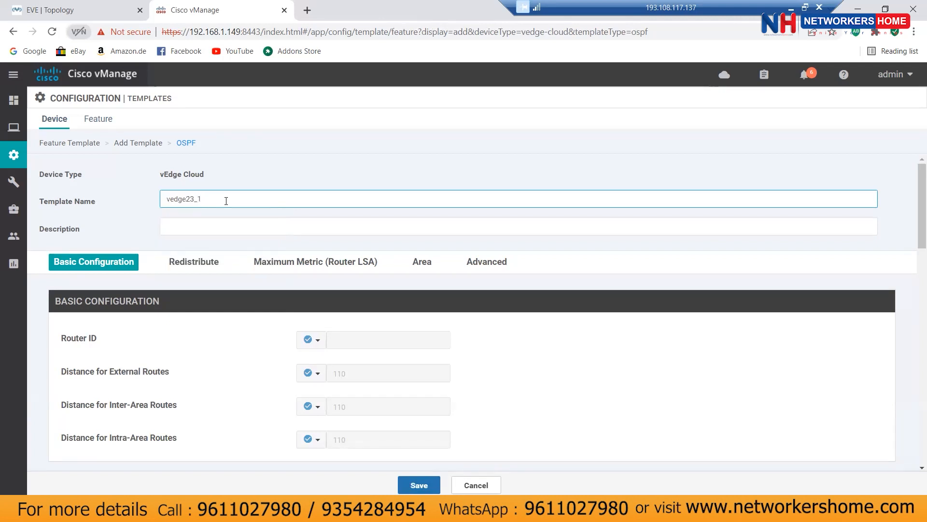
key("BackSpace")
type("vpn_17_ospf")
left_click_drag(296, 202, 149, 202)
right_click(209, 201)
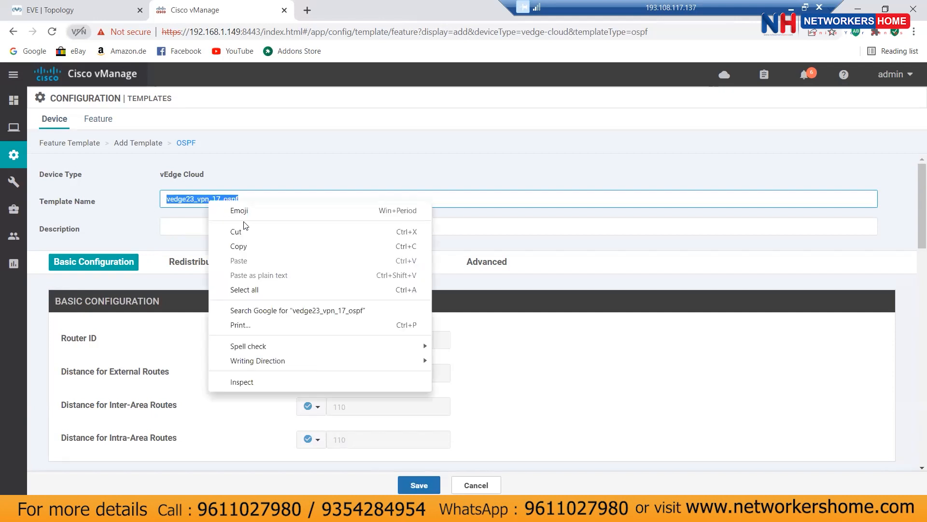
left_click(245, 249)
left_click(218, 228)
key("ctrl+v")
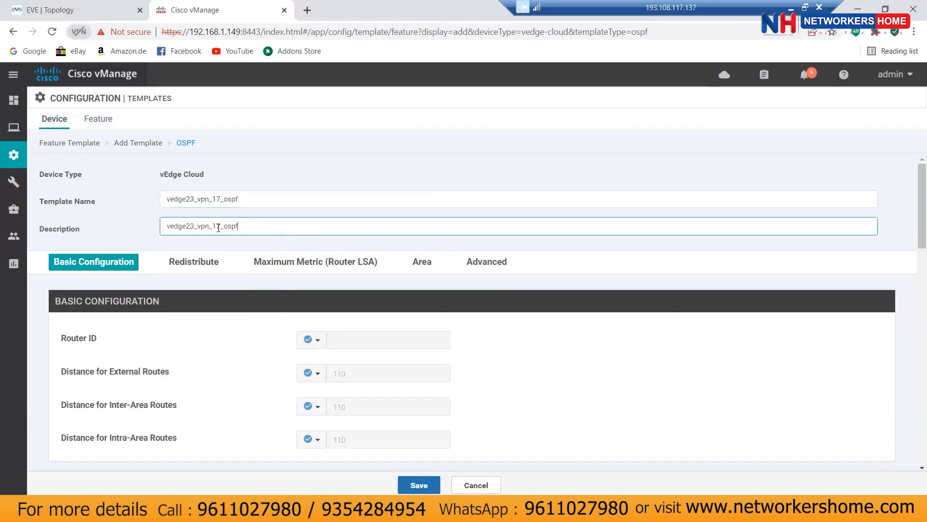
Step: Make Router ID device specific with key ospf_router_id
left_click(311, 340)
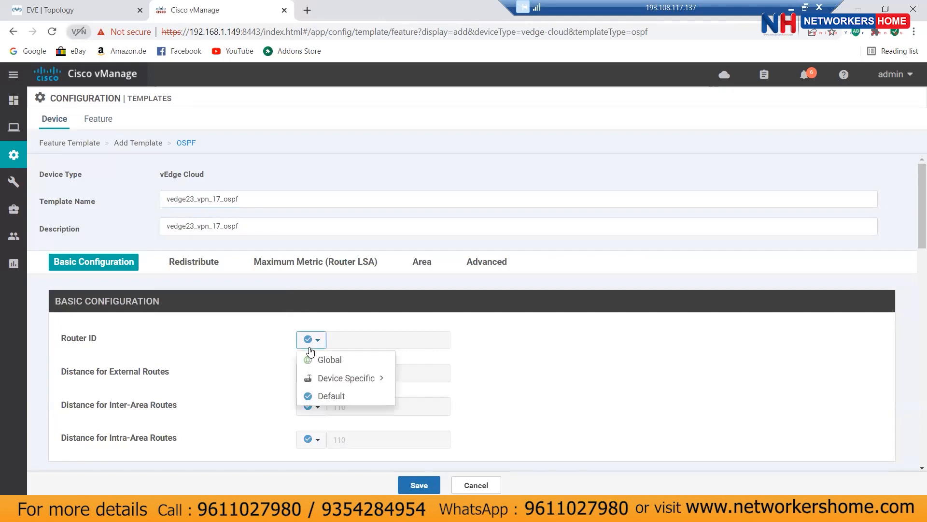
left_click(351, 357)
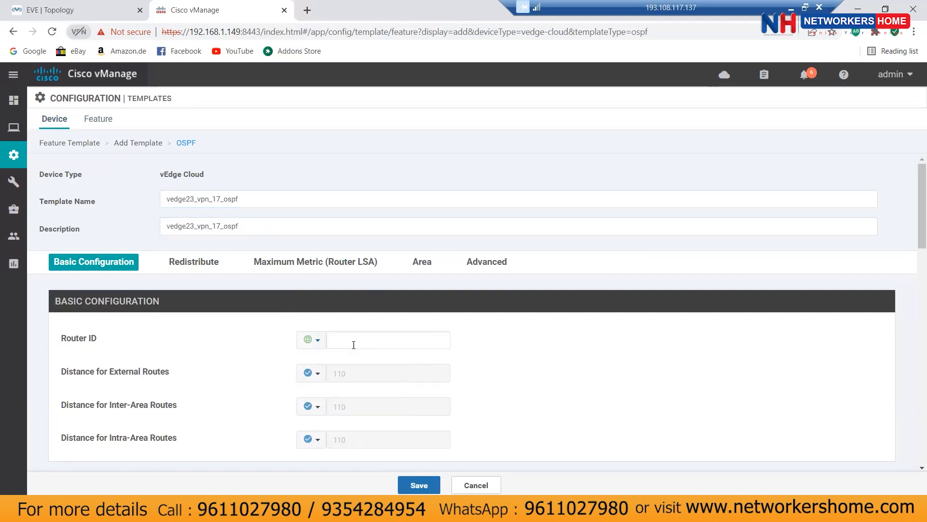
left_click(314, 340)
mouse_move(333, 375)
left_click(461, 394)
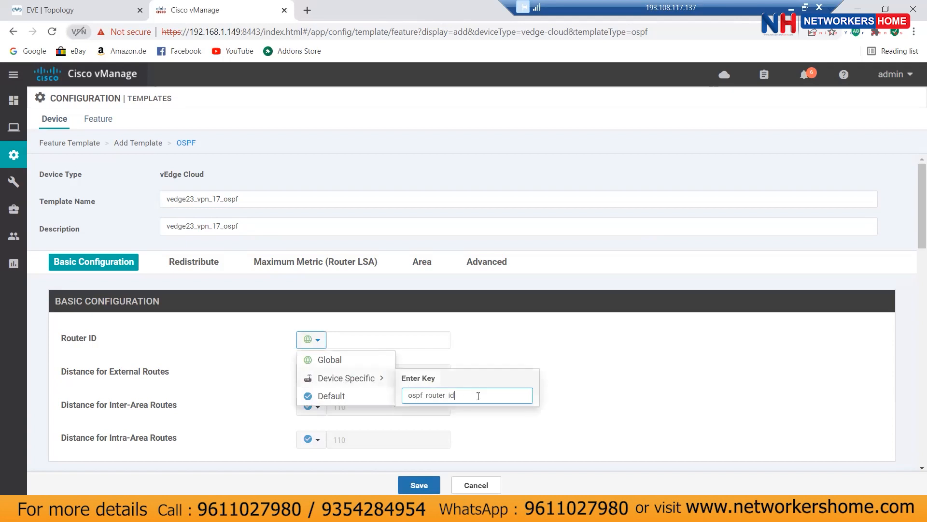
left_click(614, 364)
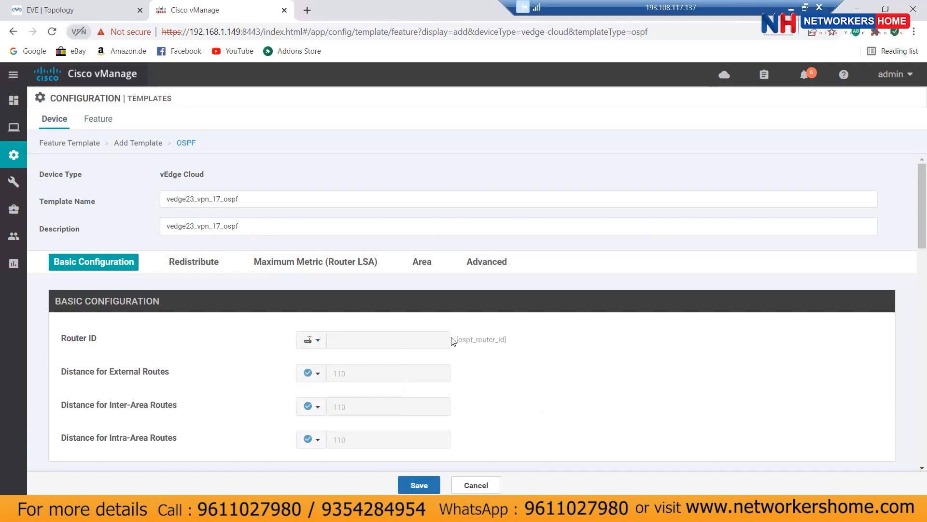
Step: Start a new Redistribute entry with the protocol scope set to Global
scroll(541, 361, "down", 3)
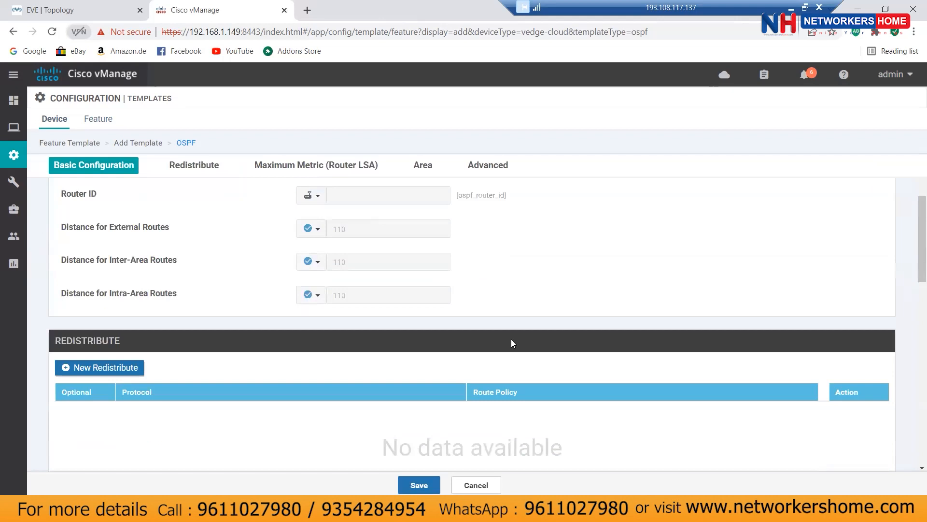
scroll(517, 307, "up", 2)
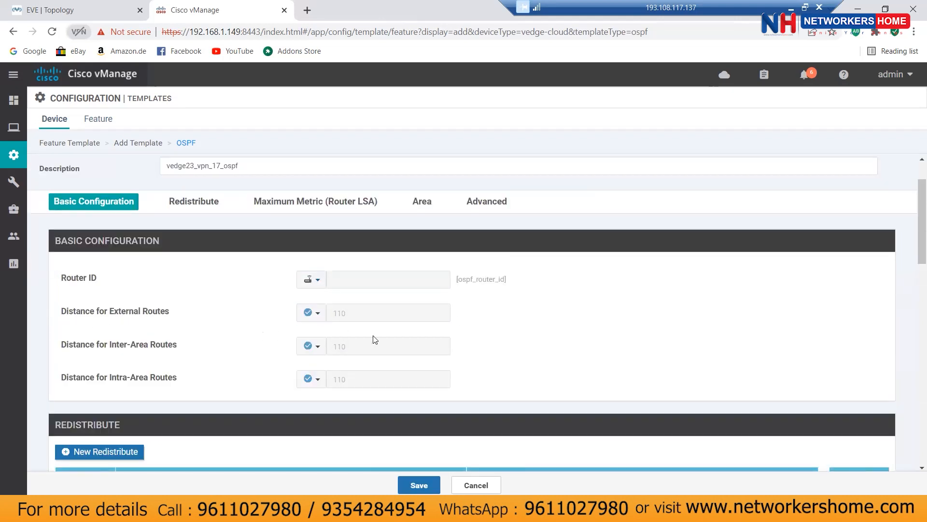
scroll(574, 341, "down", 3)
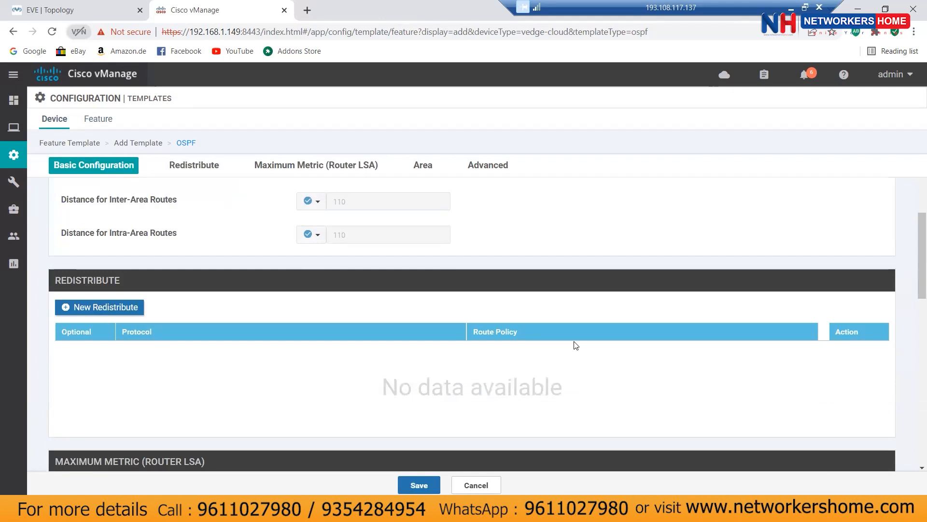
scroll(576, 346, "down", 1)
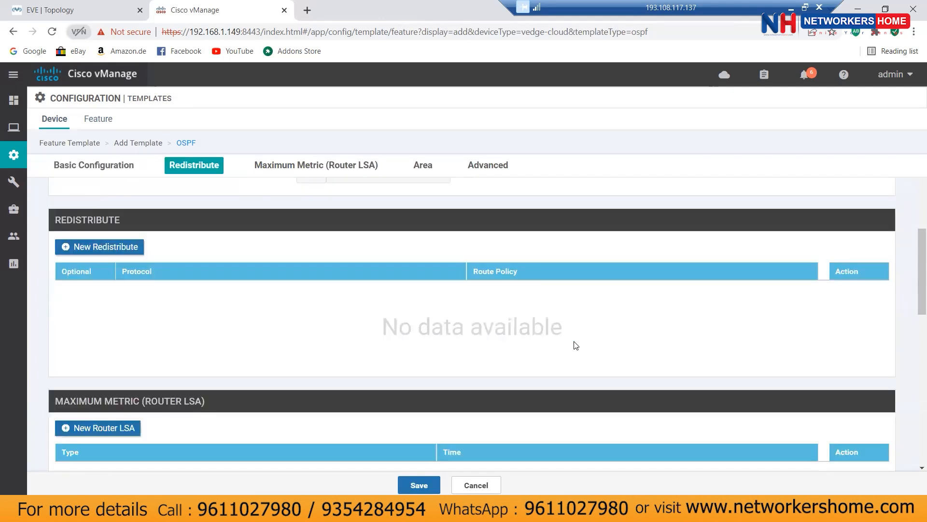
left_click(106, 247)
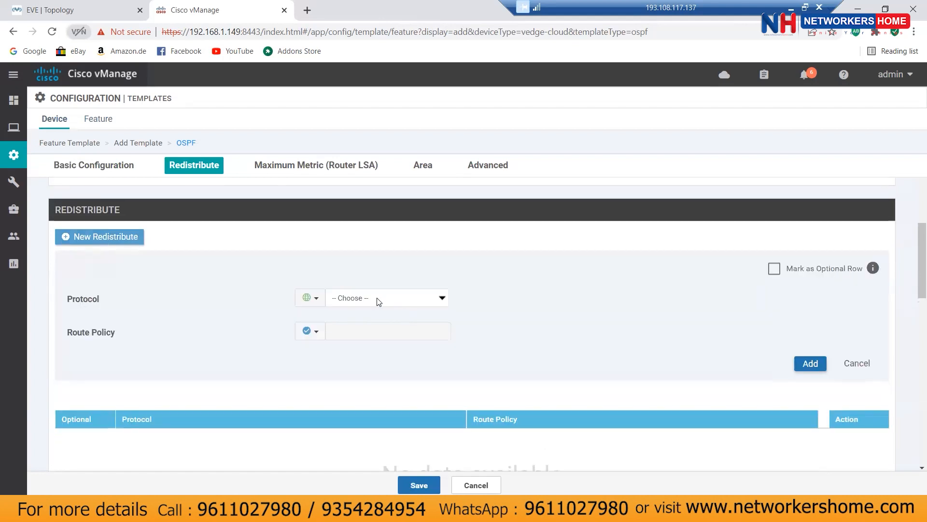
left_click(380, 300)
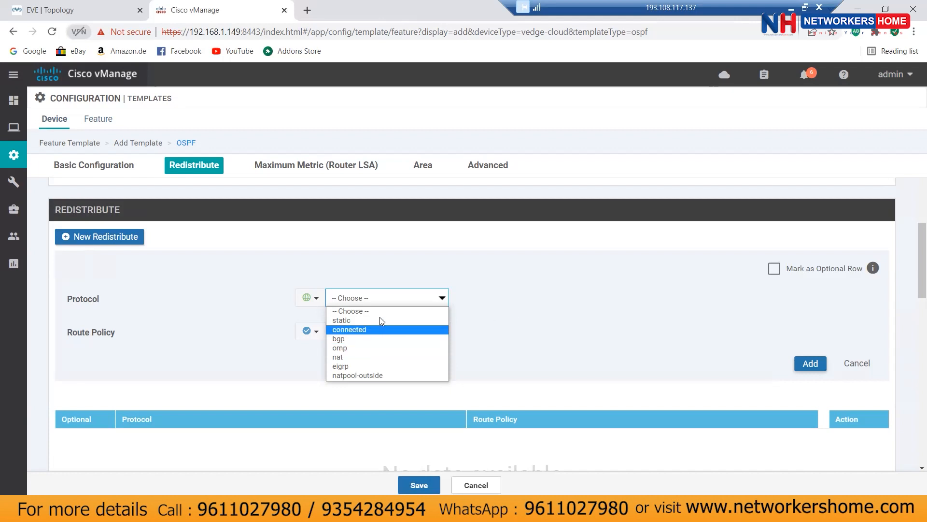
left_click(465, 312)
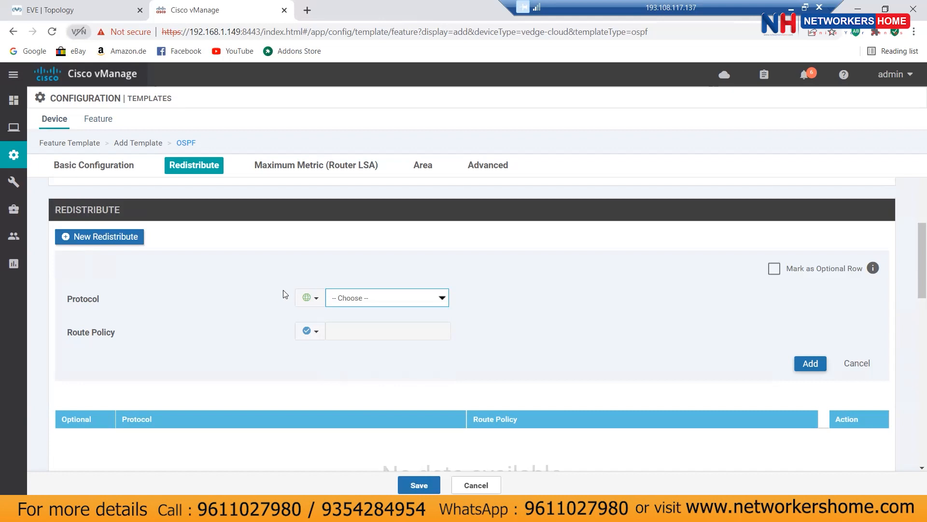
left_click(317, 300)
left_click(325, 319)
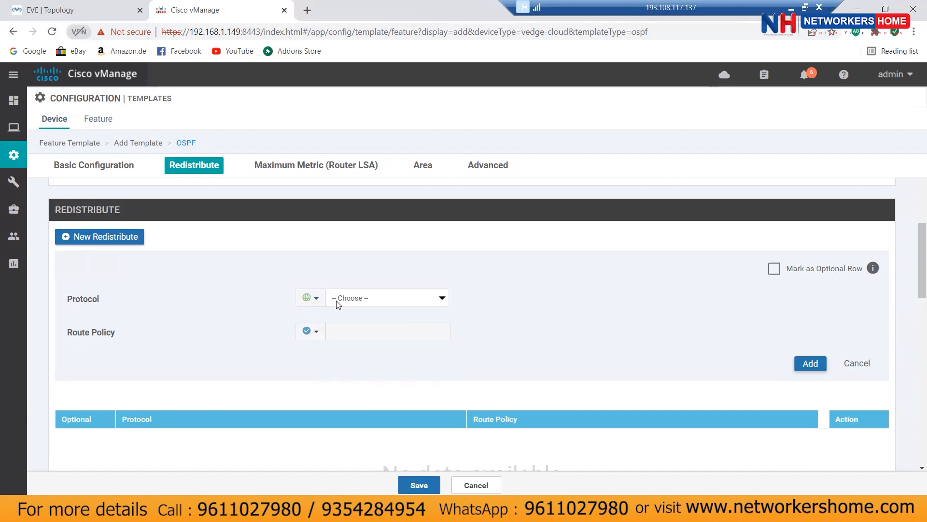
left_click(312, 298)
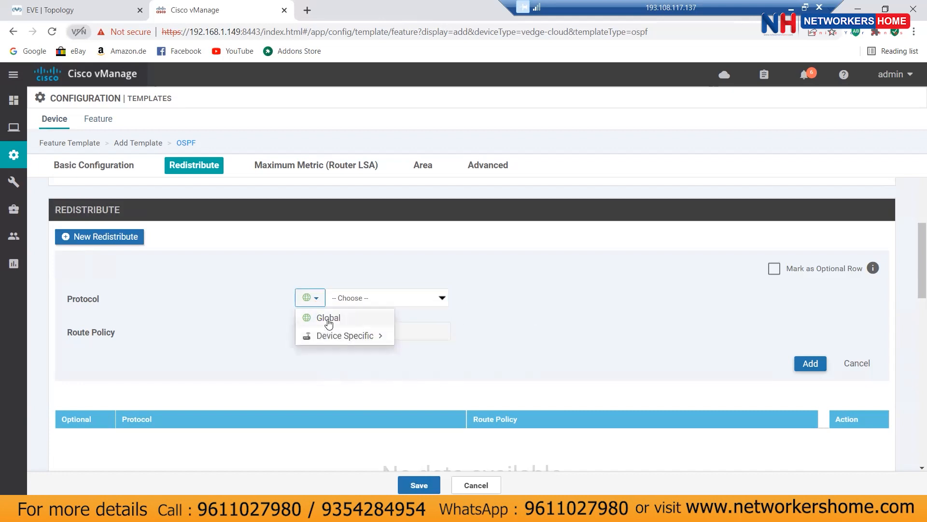
left_click(326, 317)
Step: Choose connected as the redistributed protocol and add the entry to the table
left_click(413, 304)
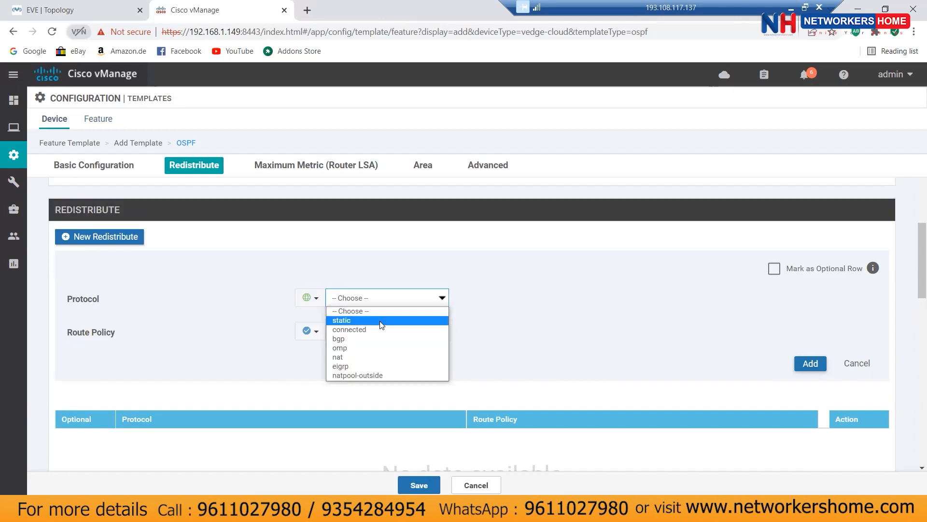
left_click(382, 320)
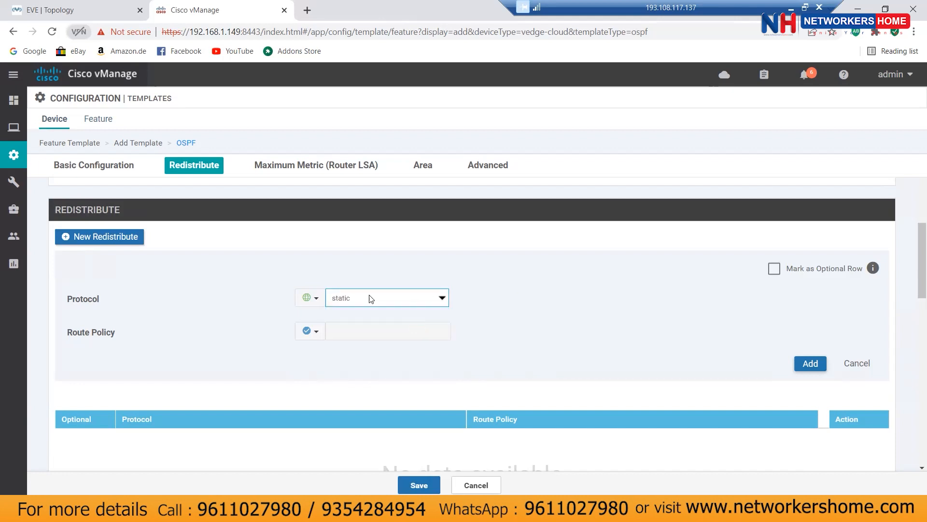
left_click(369, 297)
left_click(358, 330)
left_click(314, 298)
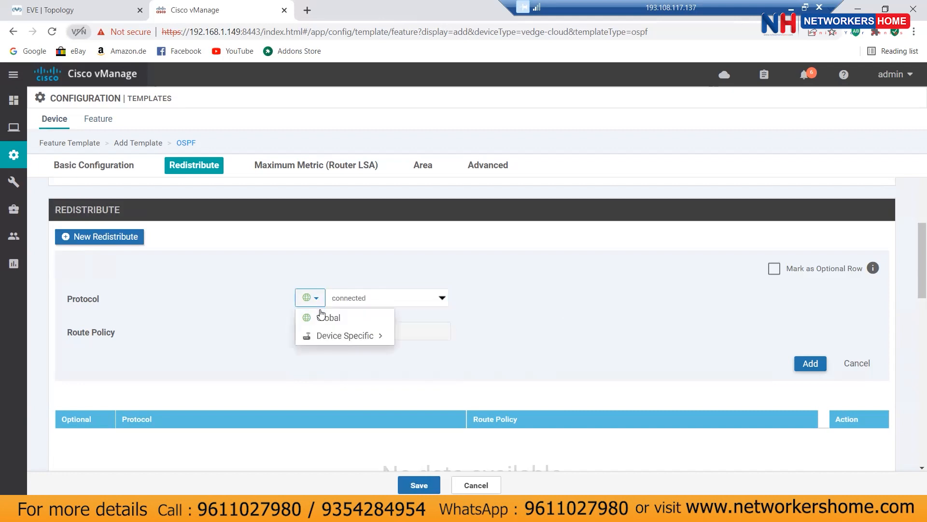
left_click(322, 319)
left_click(373, 299)
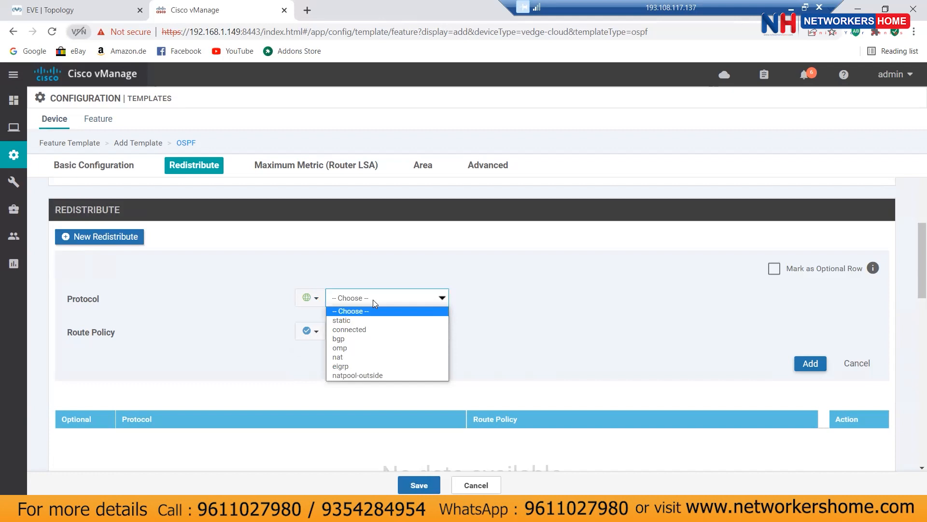
left_click(359, 329)
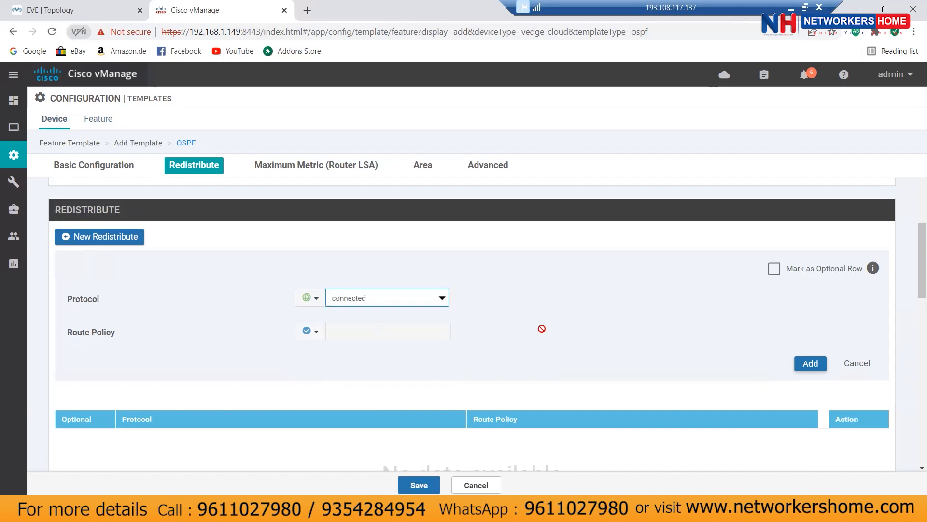
scroll(589, 317, "down", 1)
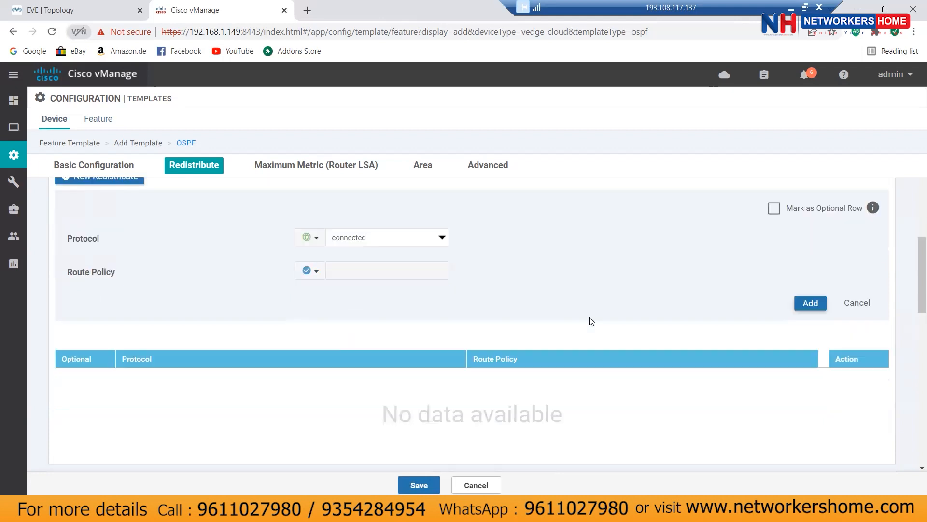
left_click(811, 303)
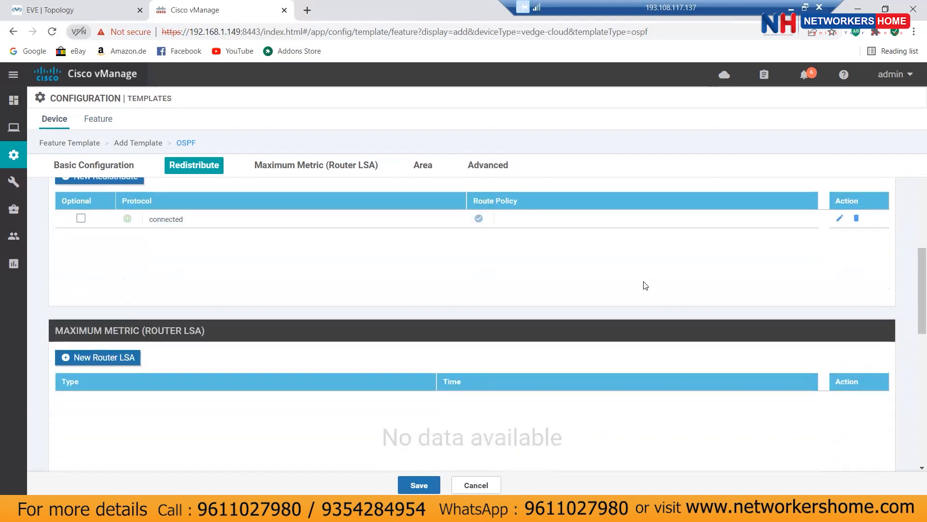
Step: Start a new OSPF area entry with area number 0
scroll(645, 285, "down", 2)
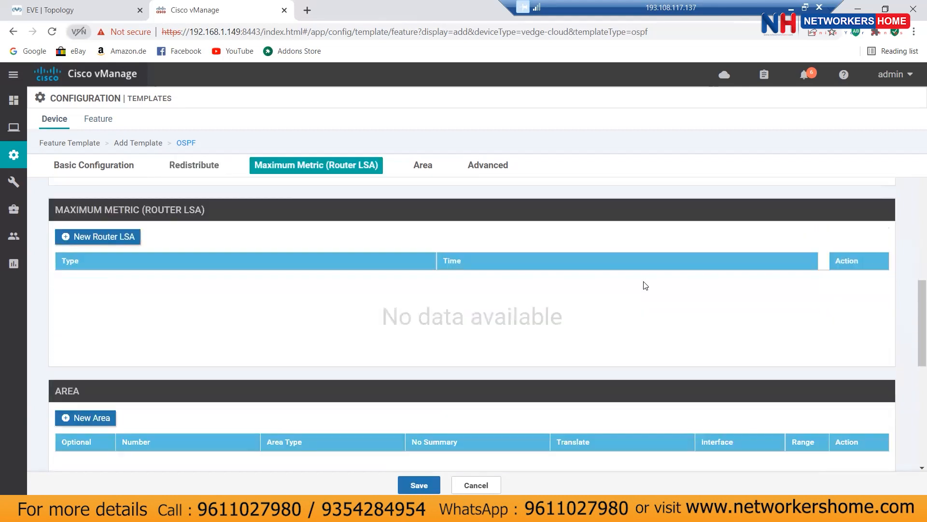
scroll(645, 285, "down", 2)
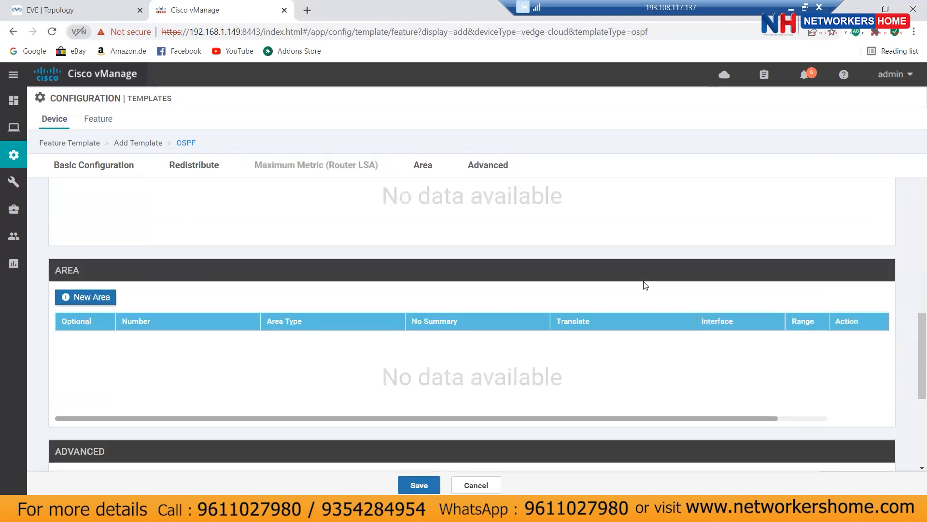
left_click(90, 295)
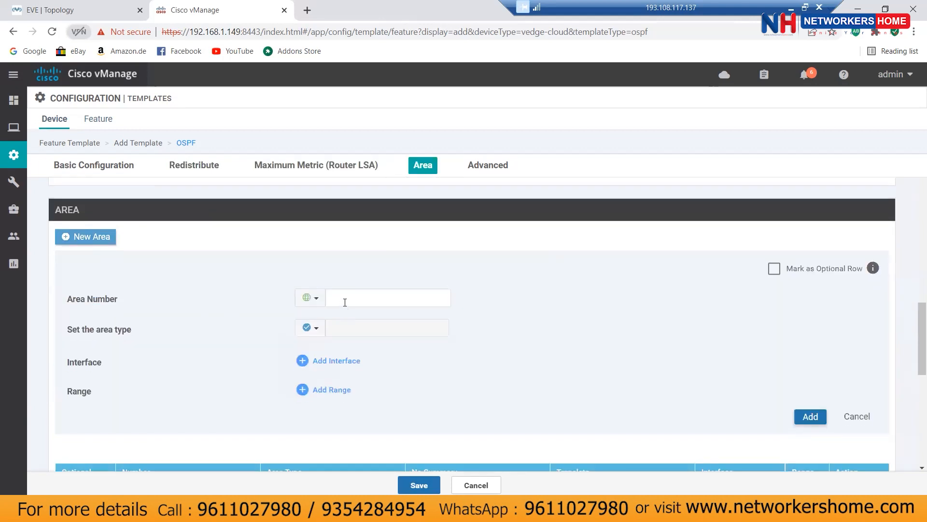
left_click(346, 300)
type("0")
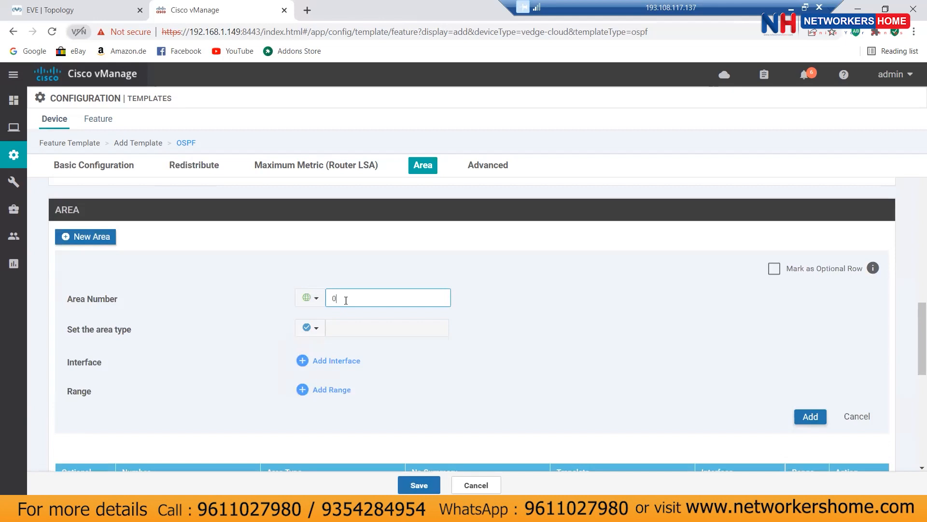
Step: Leave the area type at Default and bring up the area's interface list
left_click(312, 328)
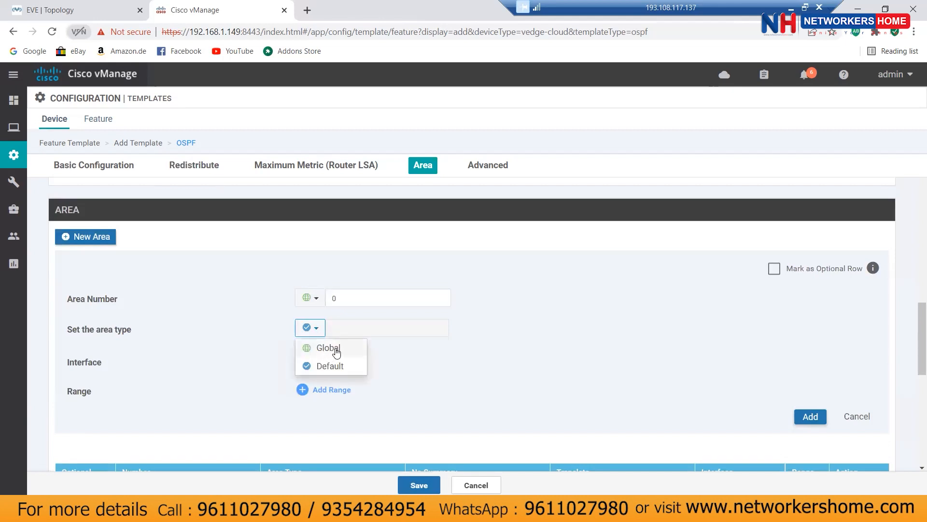
left_click(332, 350)
left_click(358, 328)
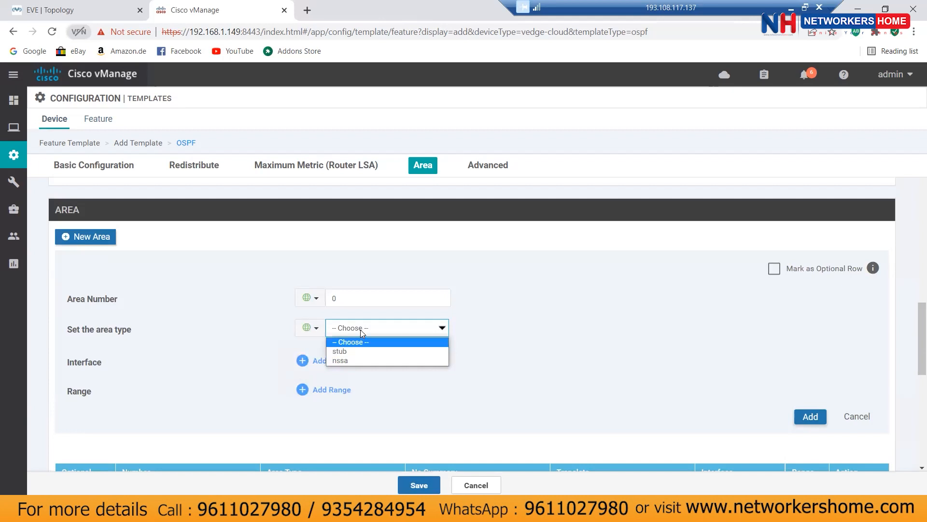
left_click(317, 332)
left_click(317, 331)
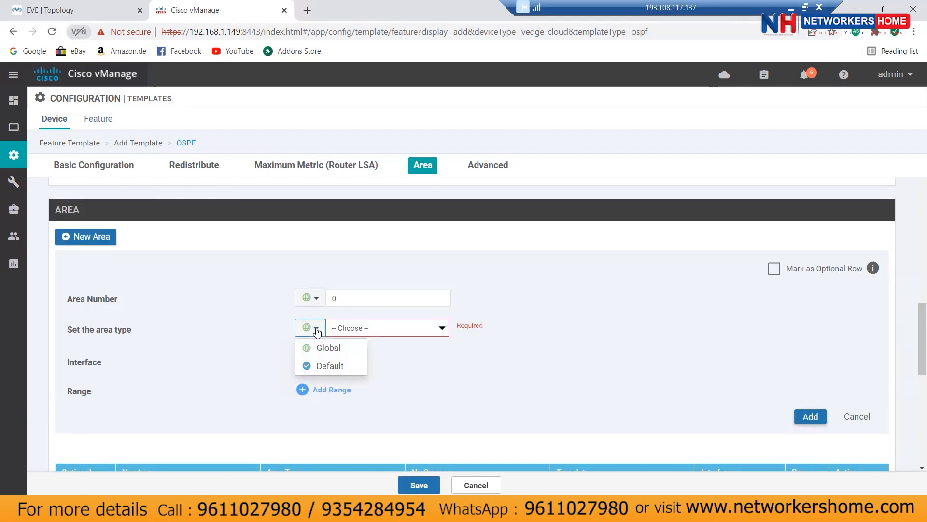
left_click(324, 363)
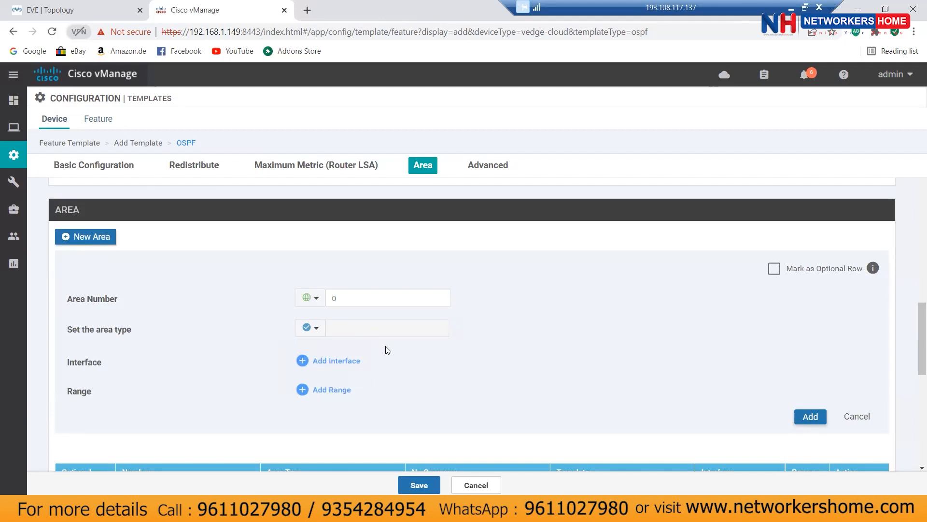
left_click(344, 363)
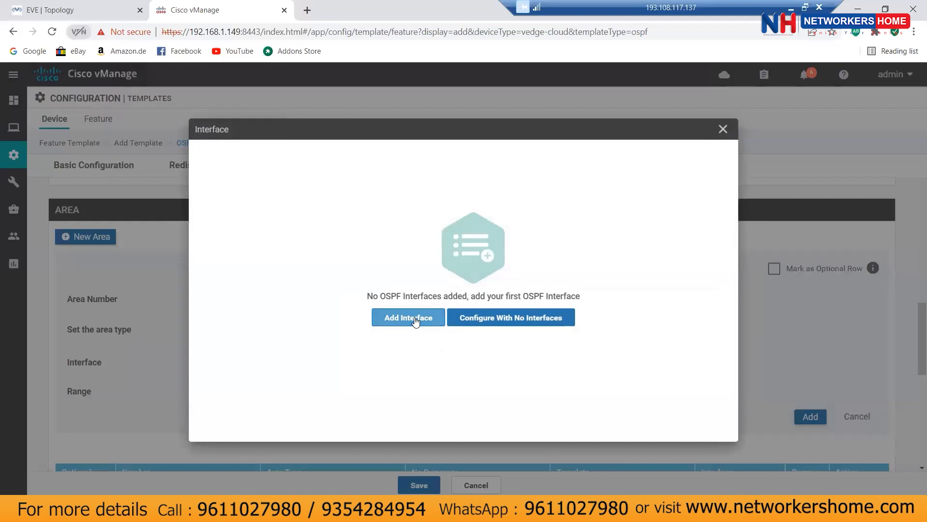
Step: Add OSPF interface ge0/1 and review its advanced options, keeping the defaults
left_click(415, 321)
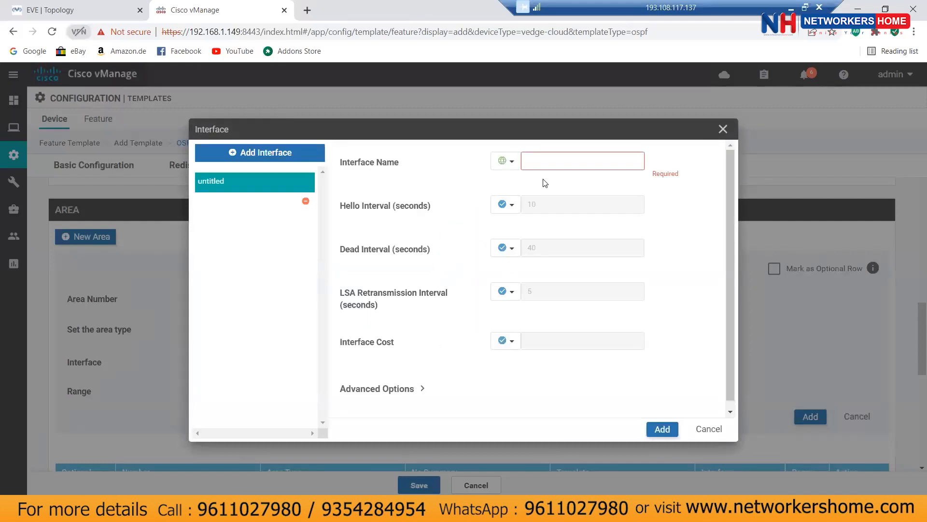
left_click(548, 160)
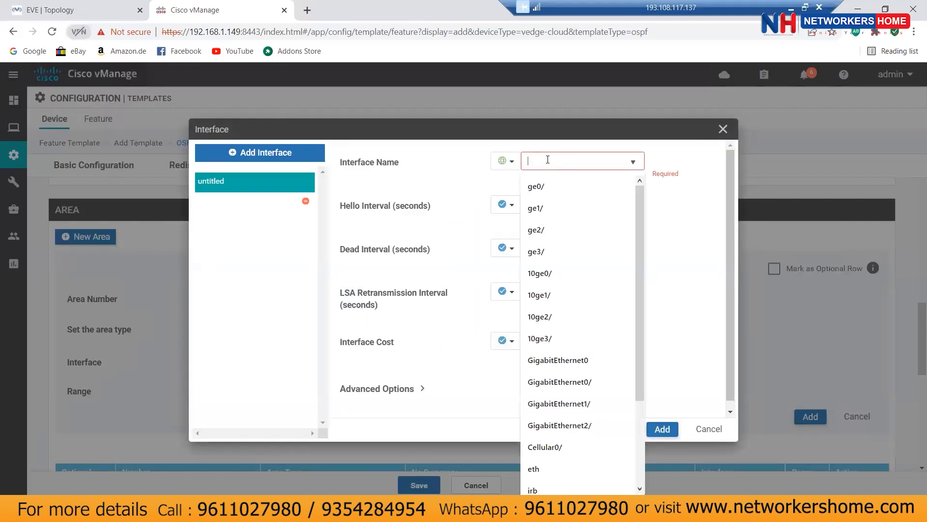
type("ge0/1")
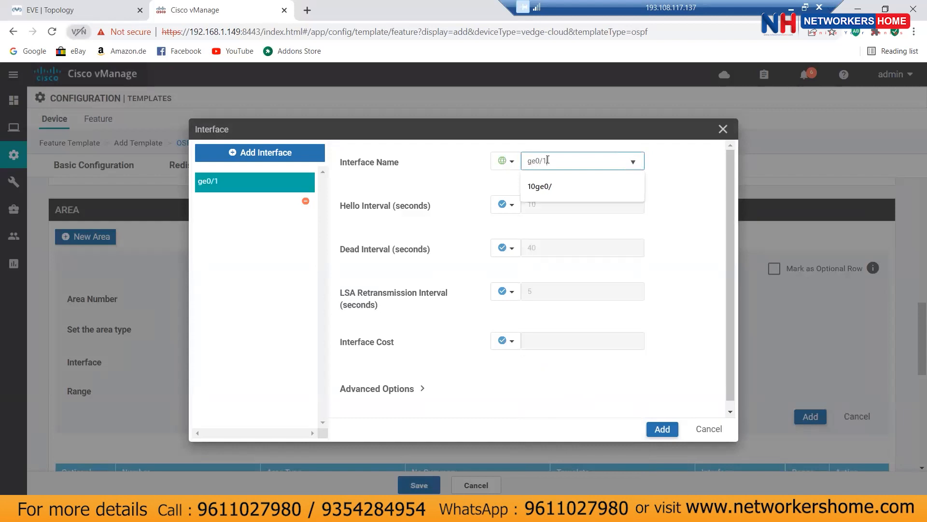
left_click(685, 195)
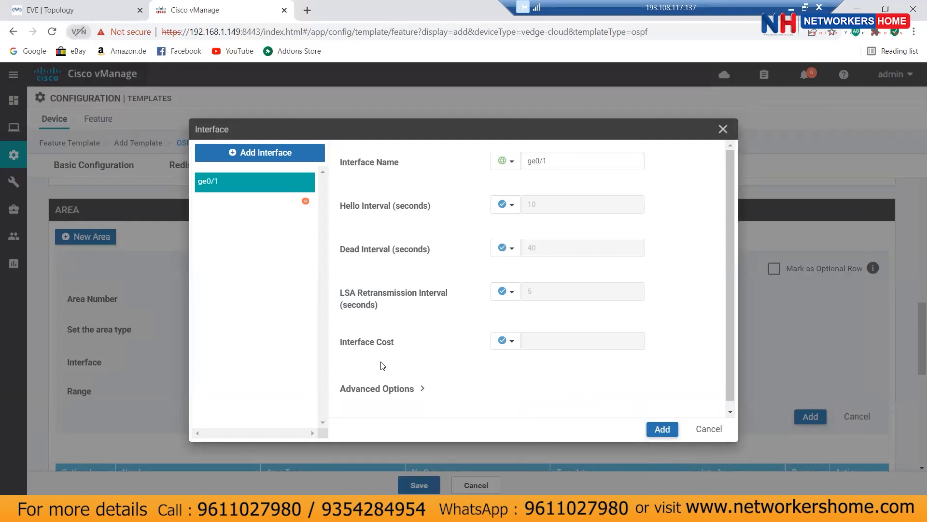
left_click(385, 389)
scroll(433, 342, "down", 5)
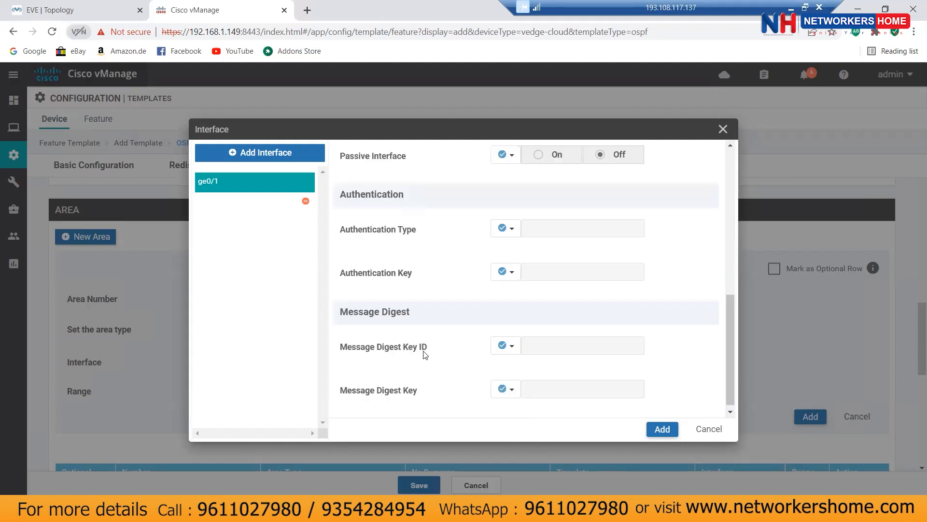
scroll(467, 312, "down", 1)
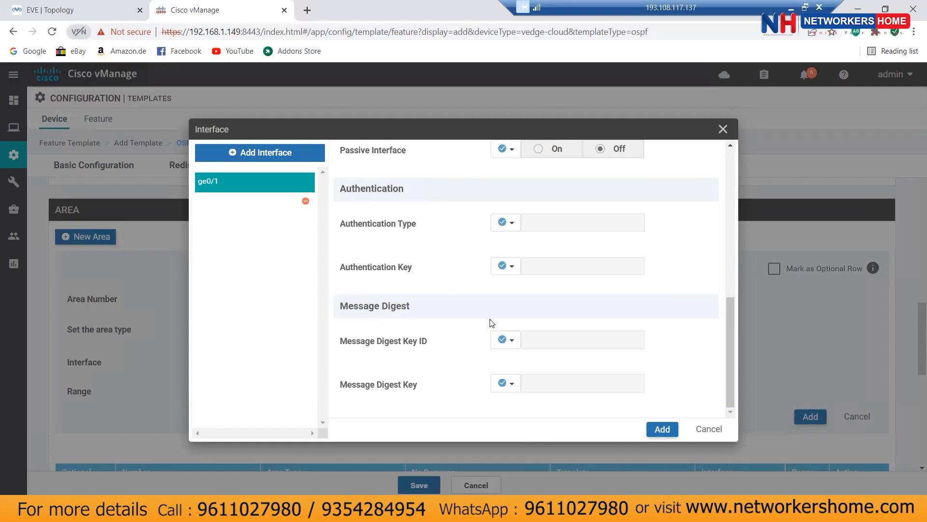
scroll(474, 291, "up", 1)
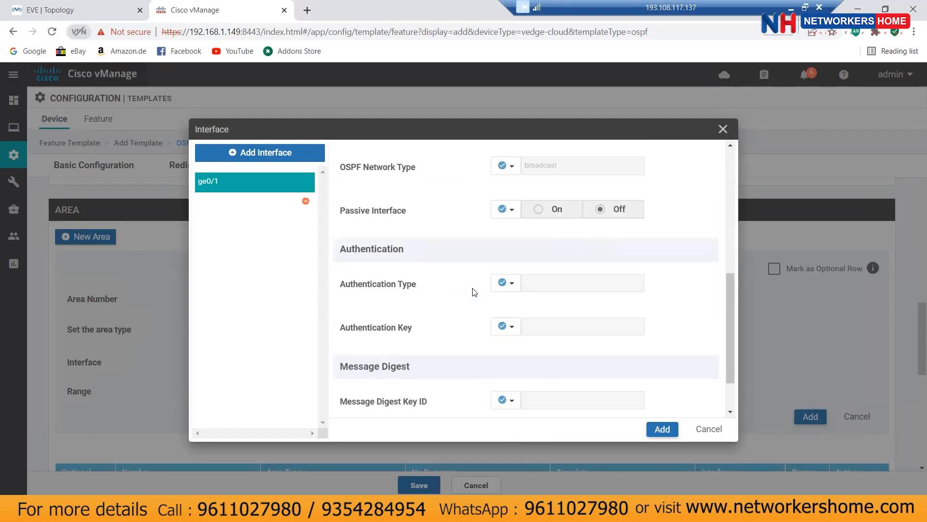
scroll(474, 291, "up", 2)
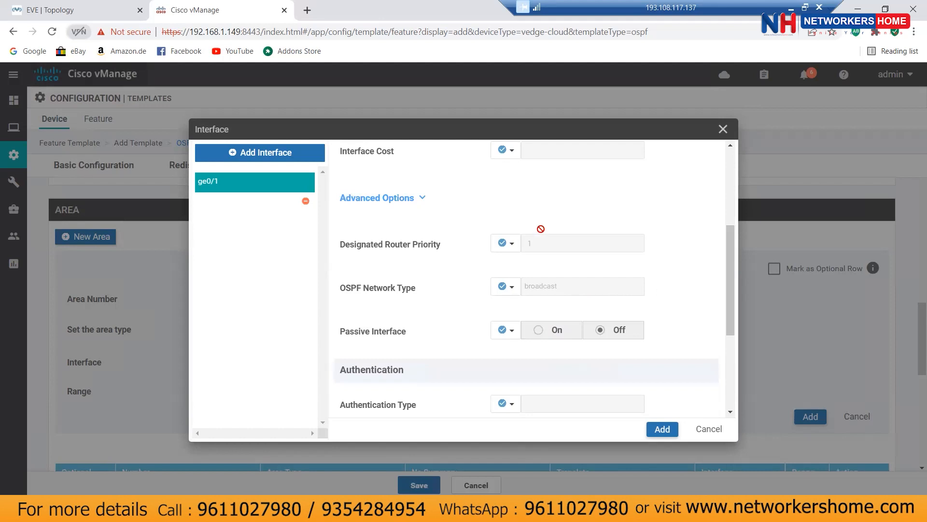
Step: Add interface ge0/1 and area 0 to the template, then save the OSPF template
left_click(661, 430)
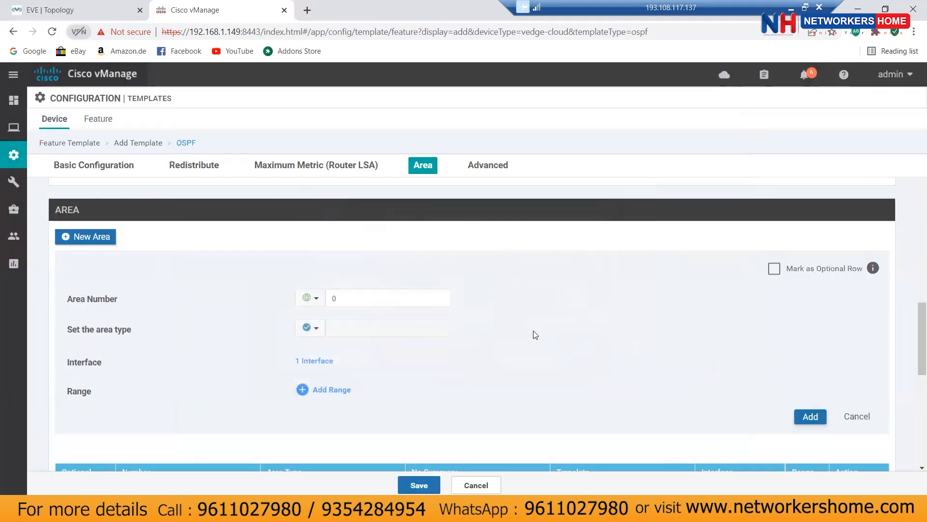
left_click(810, 416)
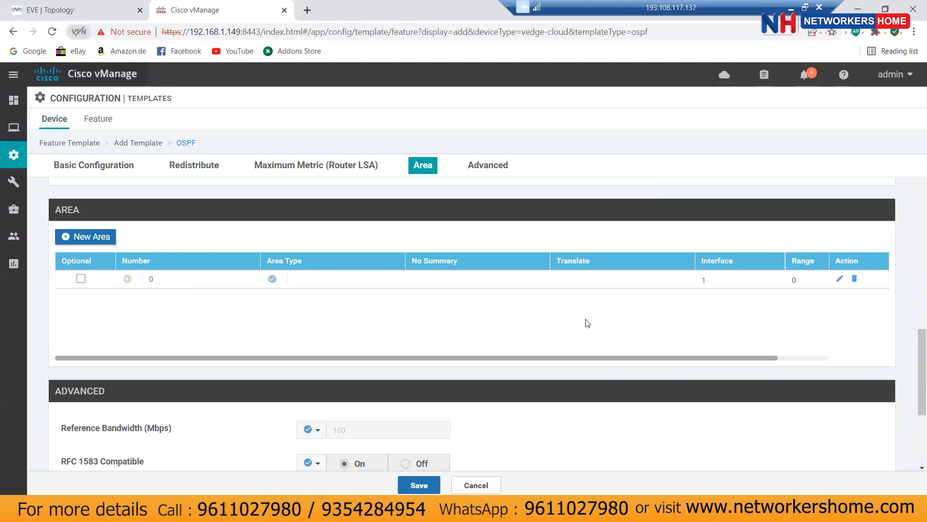
scroll(585, 320, "down", 2)
scroll(587, 322, "down", 1)
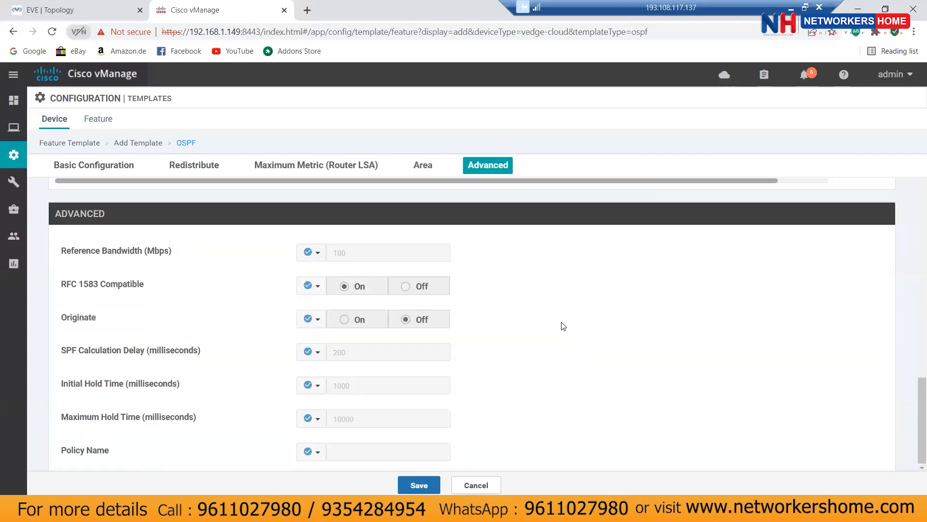
scroll(562, 325, "up", 5)
scroll(561, 324, "up", 8)
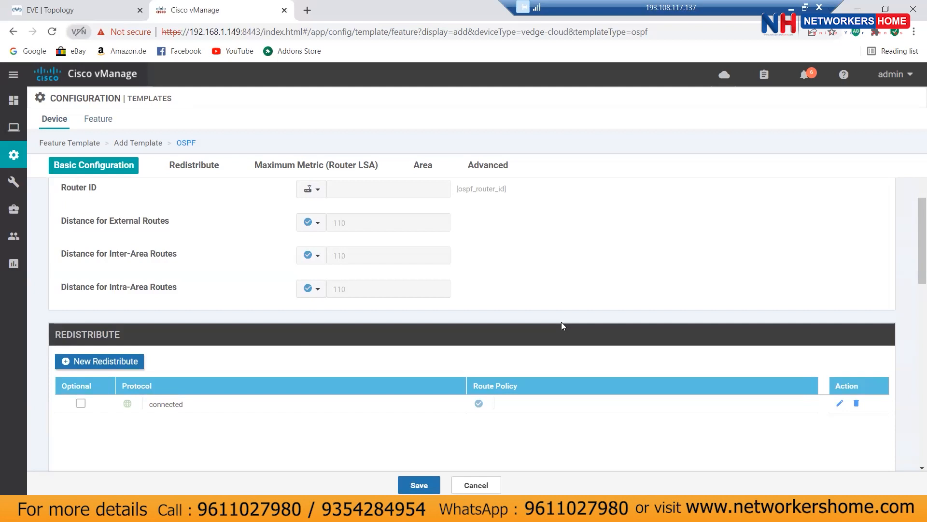
left_click(413, 486)
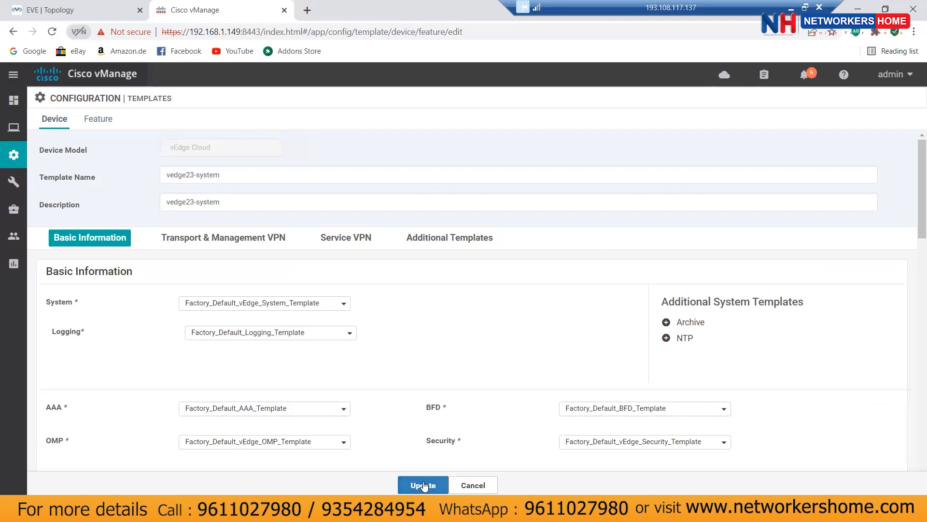
Step: Update the device template and set vedge23's OSPF router ID to 23.23.23.23
left_click(424, 485)
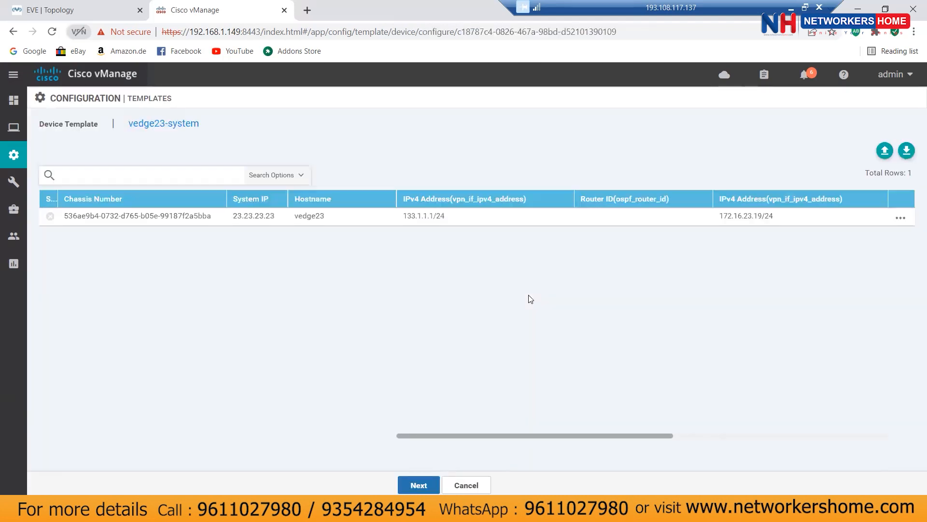
left_click(901, 218)
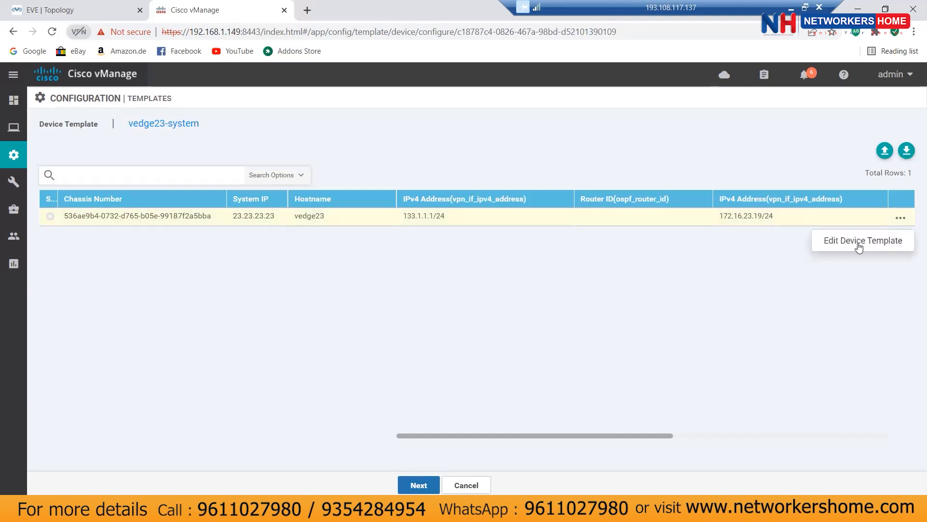
left_click(856, 244)
left_click(489, 323)
type("2")
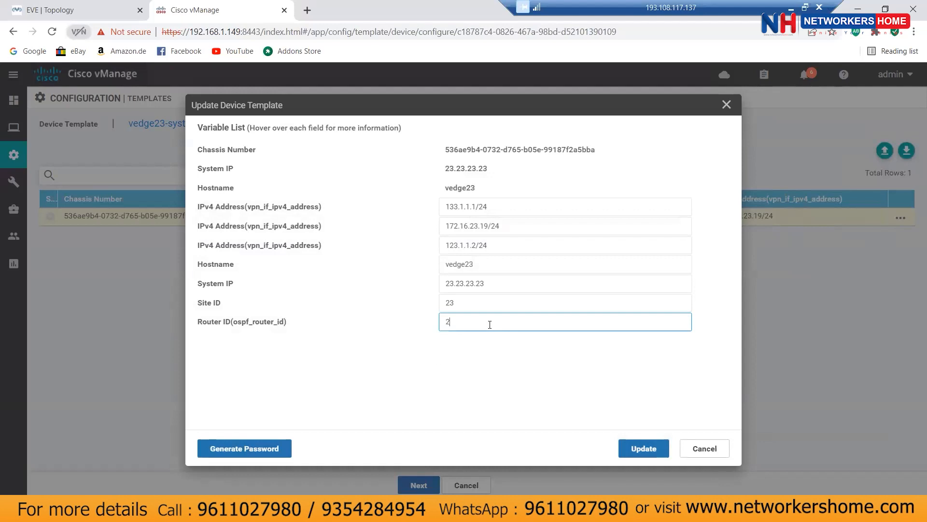
type("3.23.23.23")
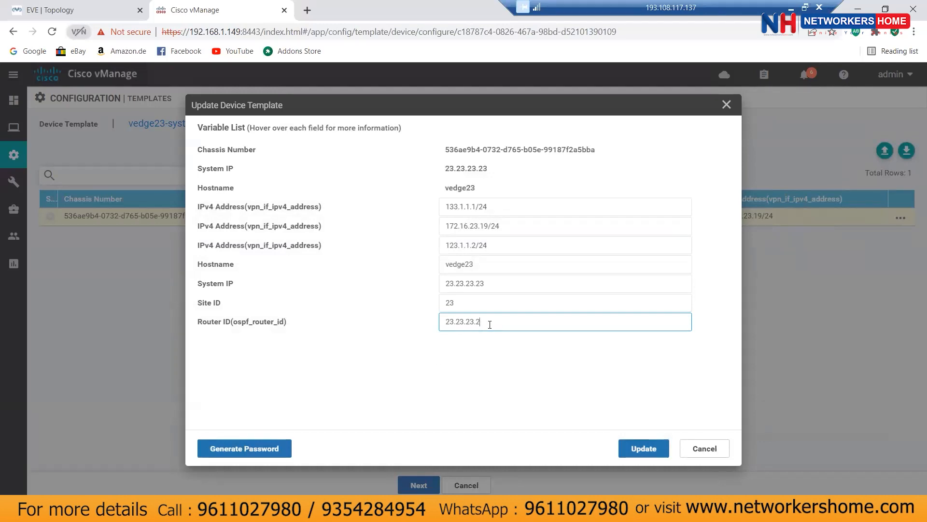
left_click(644, 447)
left_click(402, 482)
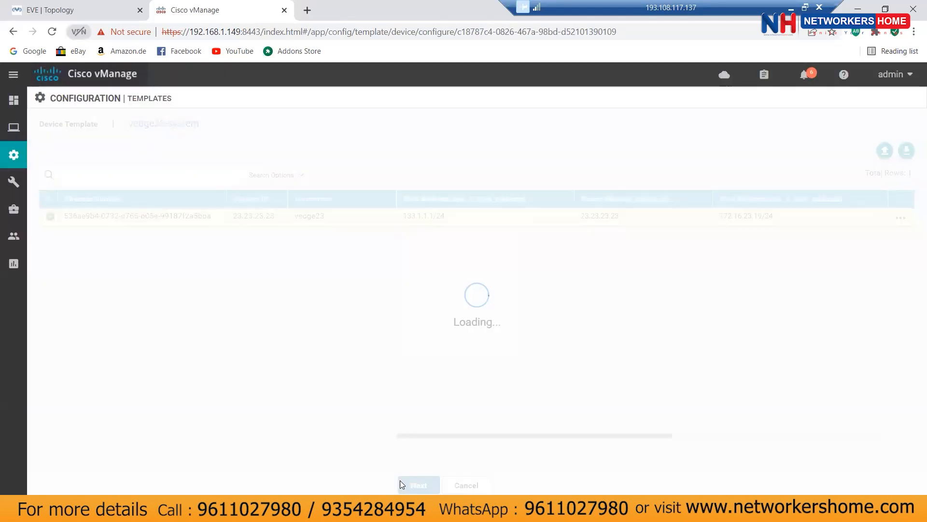
Step: Review the Config Diff for the new OSPF block under vpn 17, then push it to vedge23
left_click(116, 205)
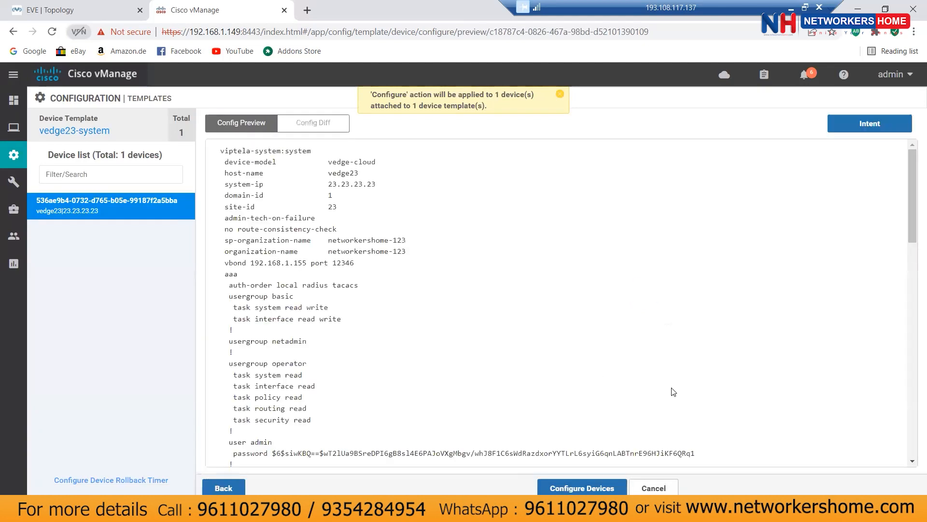
left_click(314, 123)
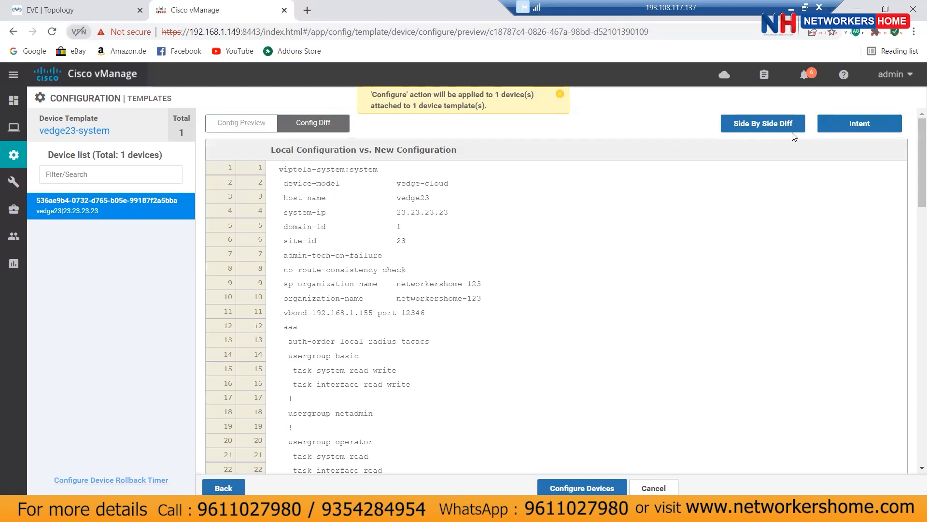
scroll(820, 275, "down", 15)
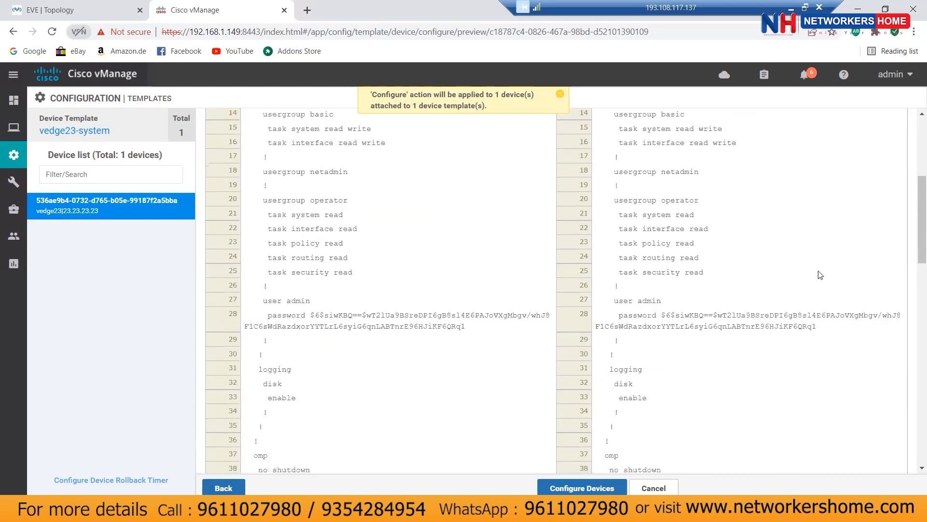
scroll(820, 275, "down", 4)
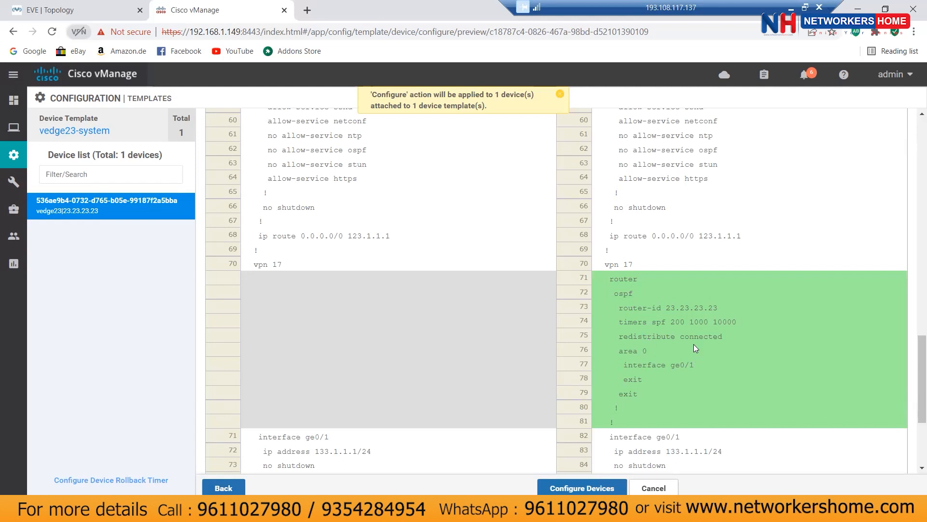
scroll(688, 299, "down", 1)
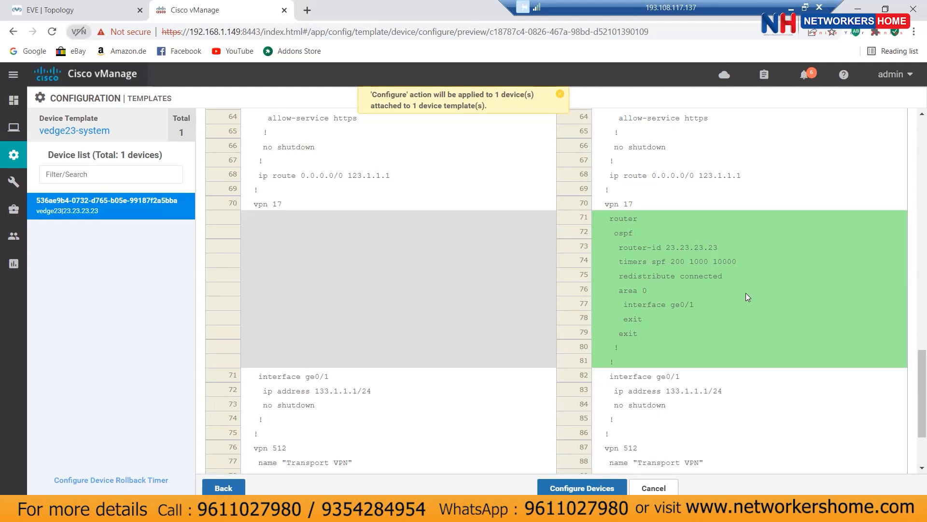
scroll(748, 297, "up", 3)
scroll(748, 297, "up", 5)
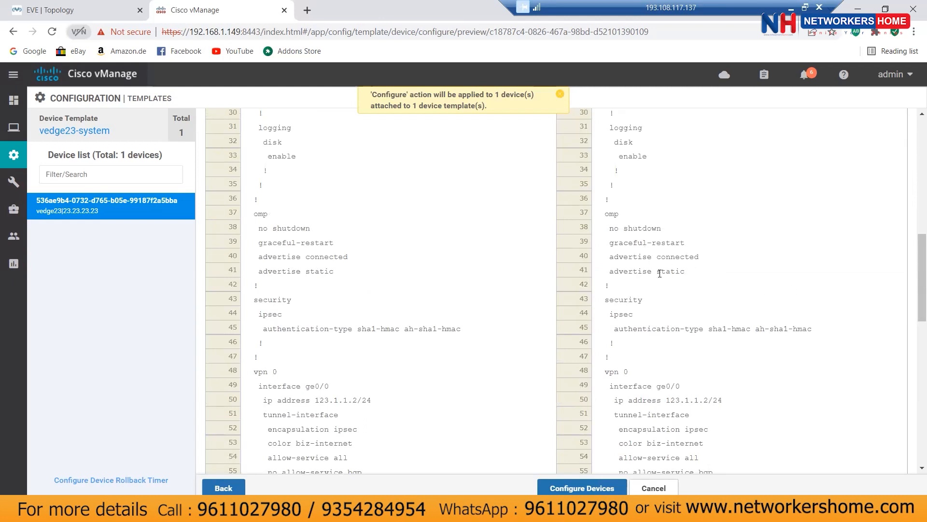
scroll(773, 282, "down", 8)
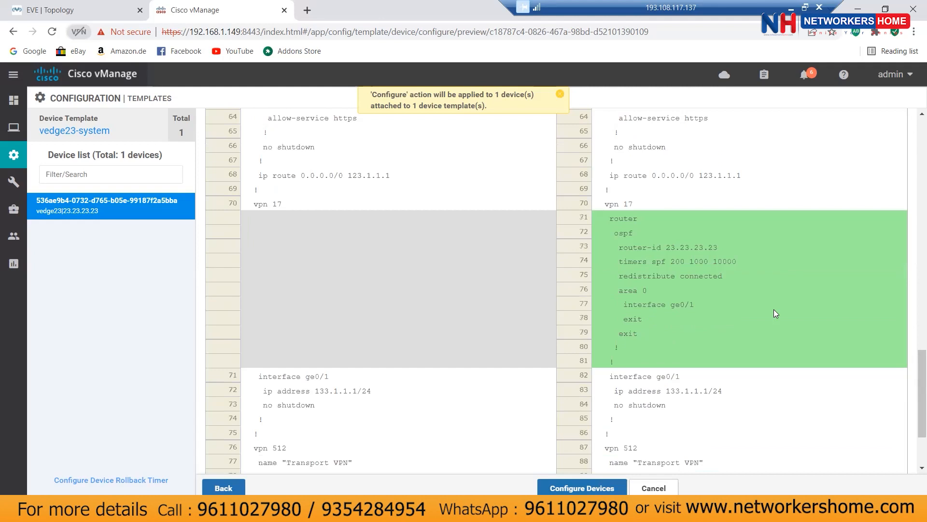
left_click(581, 481)
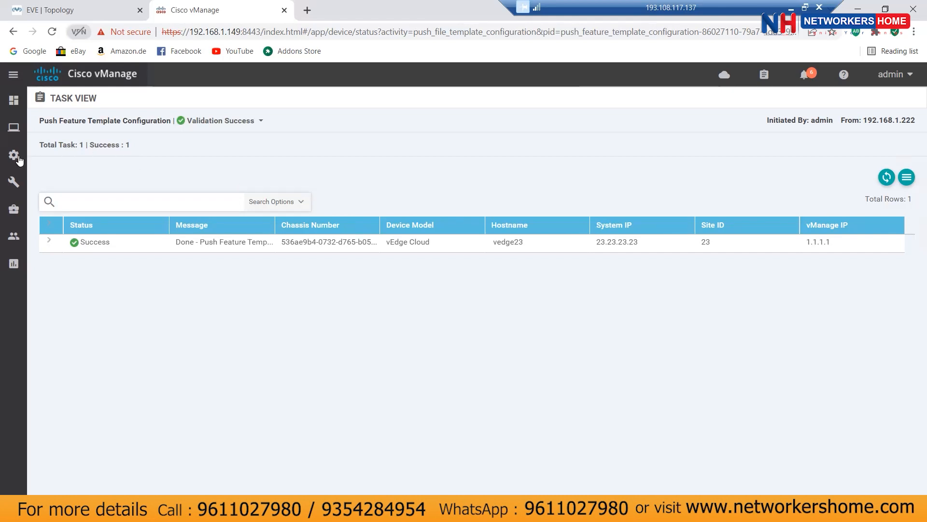
Step: Find vedge23 in the WAN Edge device list, then go back to the EVE topology
mouse_move(17, 159)
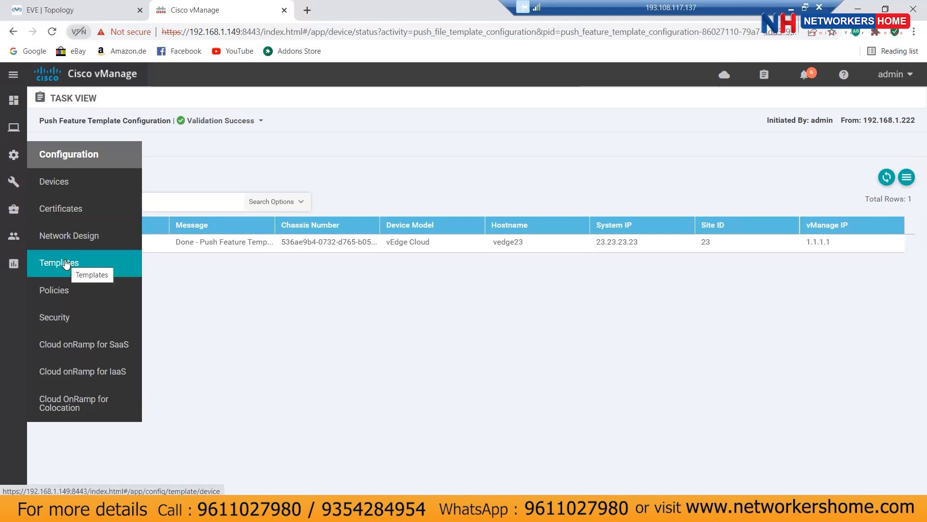
left_click(68, 182)
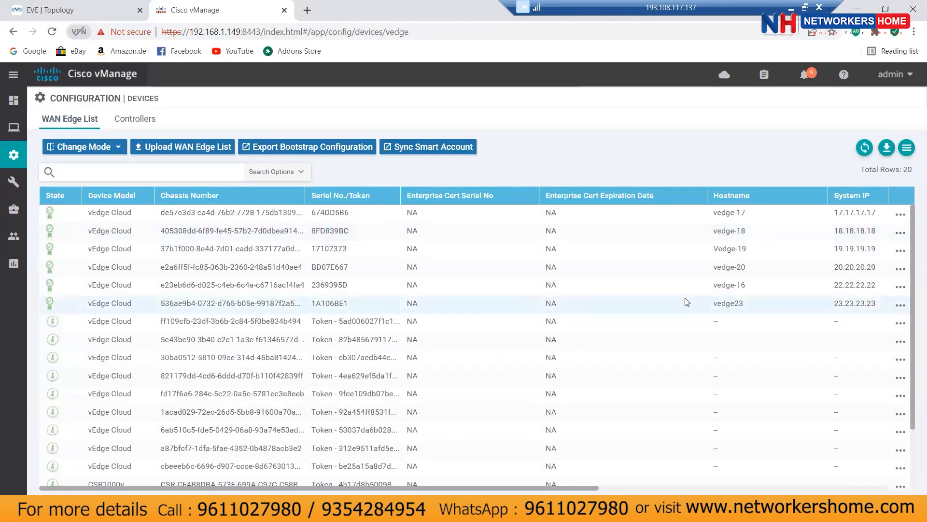
left_click(740, 309)
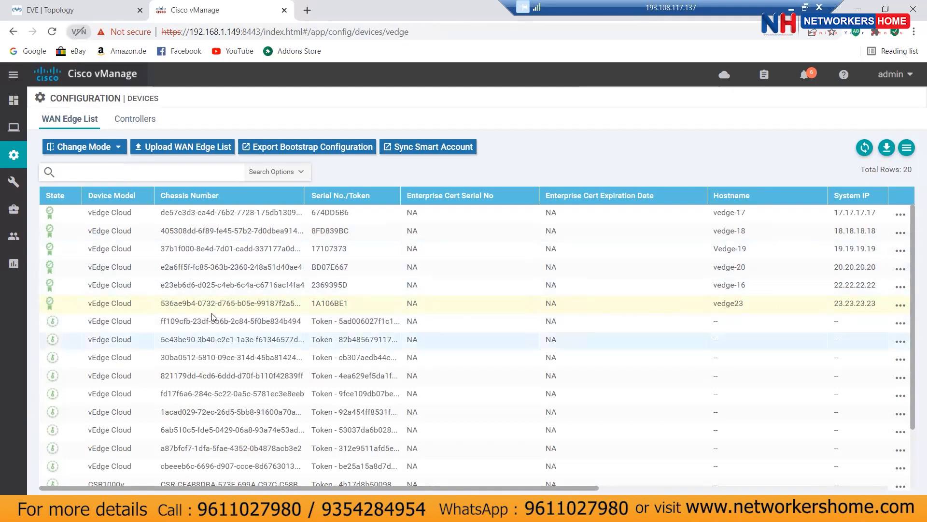
mouse_move(19, 124)
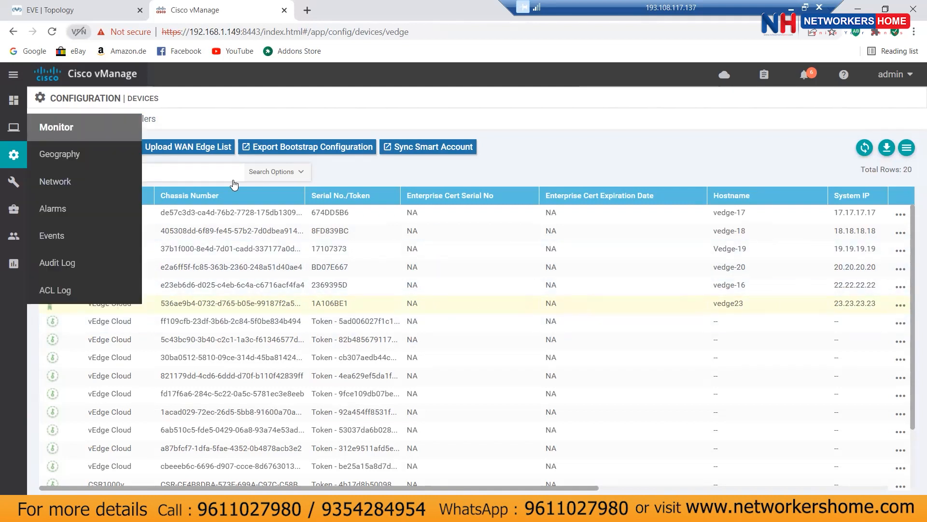
left_click(72, 13)
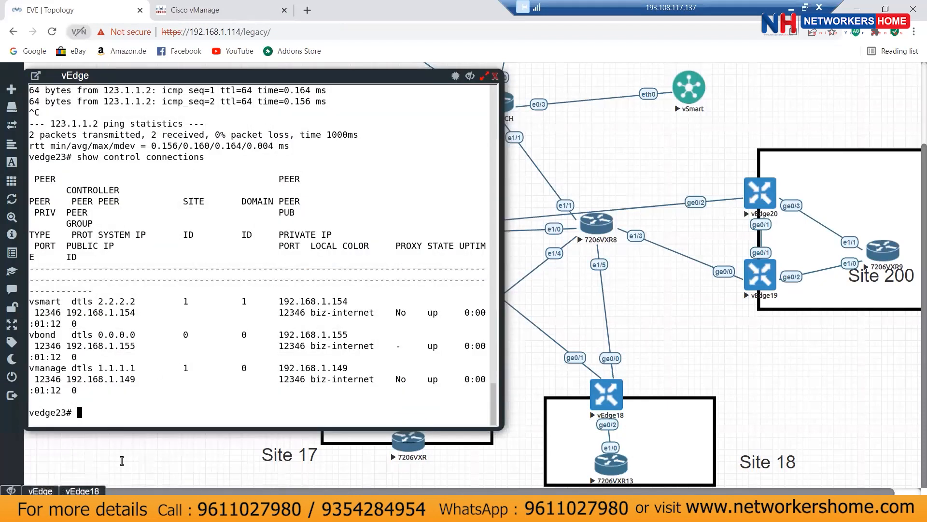
Step: Run show ip route on vEdge18 and highlight the 3.3.3.1/32 OMP route in VPN 17
left_click(79, 491)
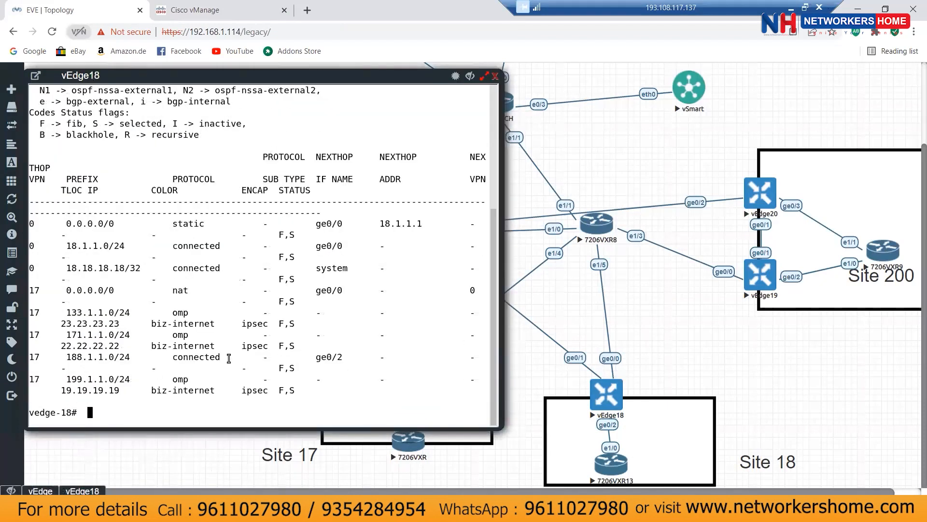
type("show ip route")
key("Return")
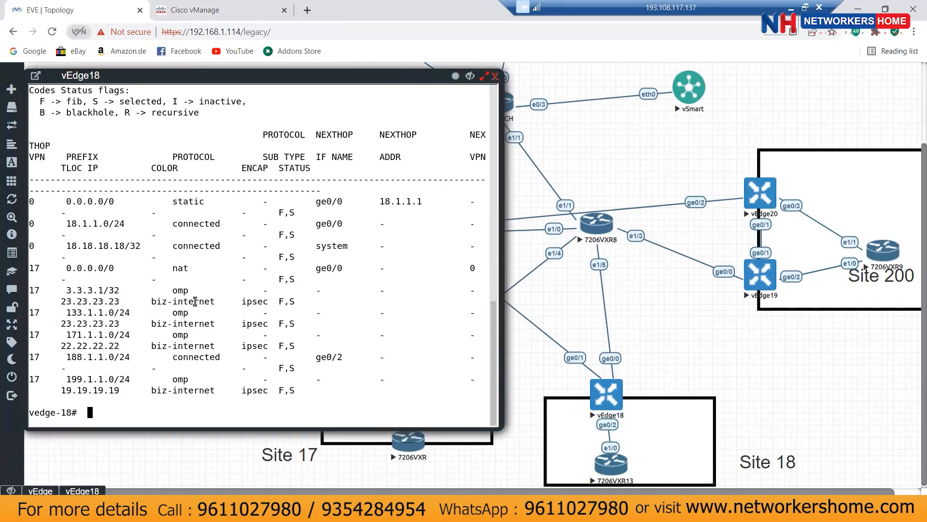
left_click_drag(65, 289, 199, 290)
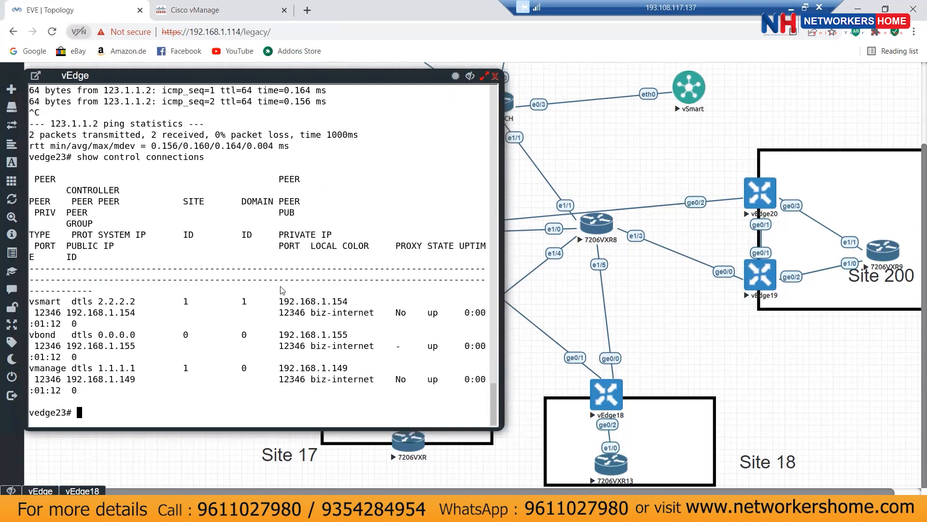
Step: Display vedge23's running configuration for VPN 0 and VPN 17, including its OSPF area 0 settings
type("show run vpn 0")
key("Return")
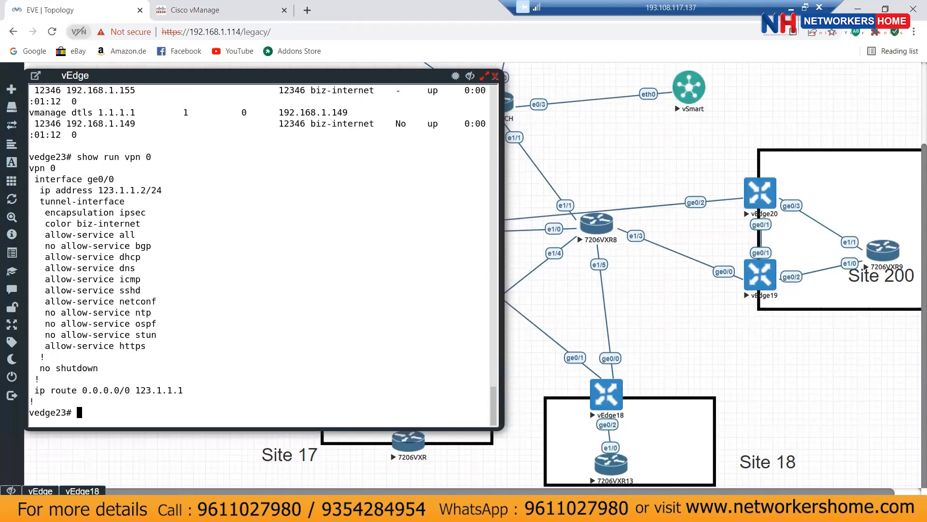
key("Up")
key("BackSpace")
type("17")
key("Return")
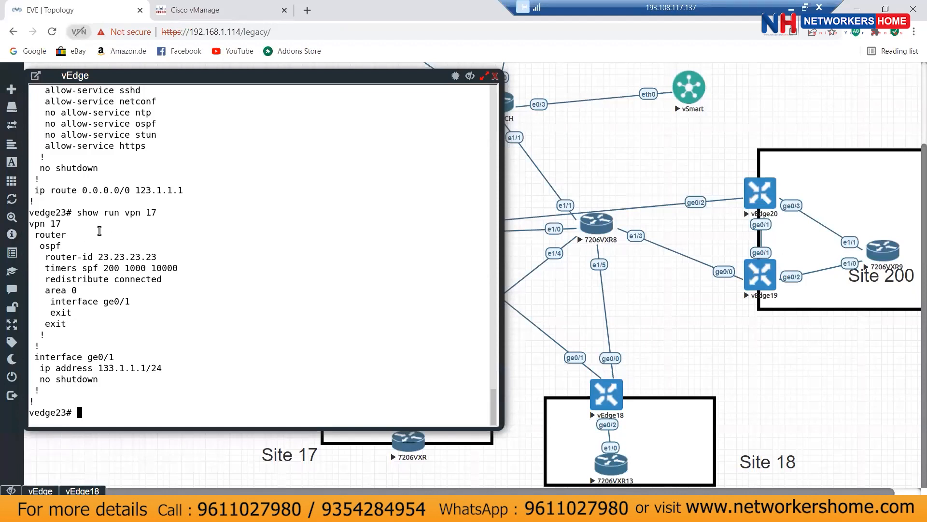
scroll(179, 225, "up", 6)
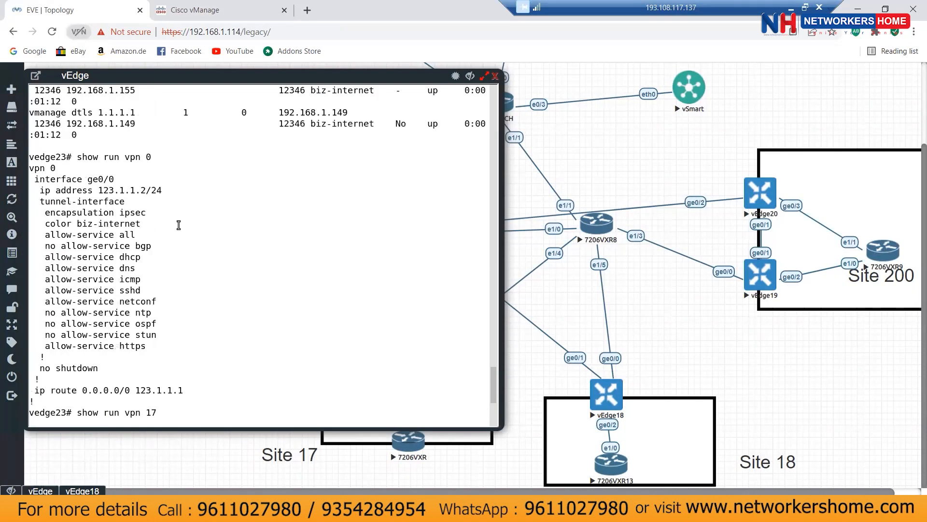
scroll(179, 225, "up", 4)
scroll(180, 230, "down", 10)
Step: Show vedge23's OMP running configuration and enter configuration mode with conf t
type("show run omp")
key("Return")
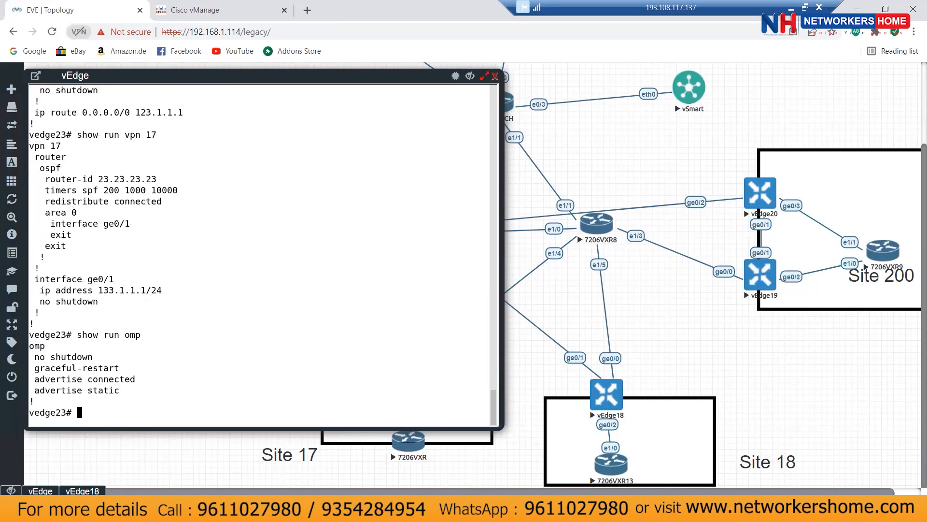
type("conf t")
key("Return")
Step: Add 'advertise ospf external' under the OMP section on vedge23
type("omp")
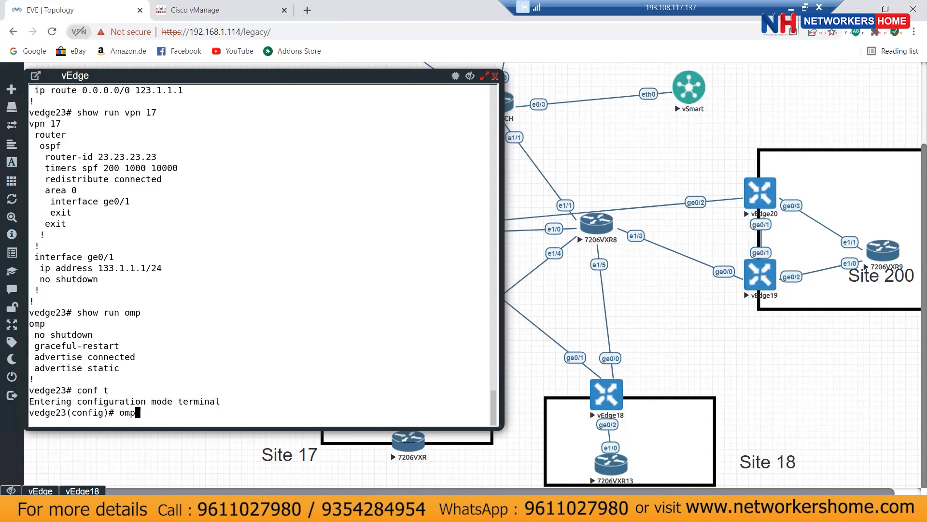
key("Return")
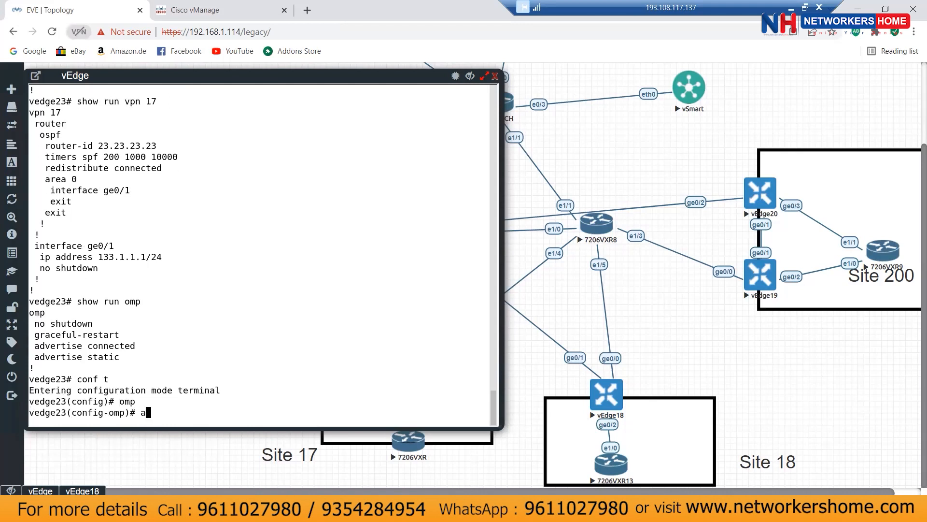
type("advertise ospf external")
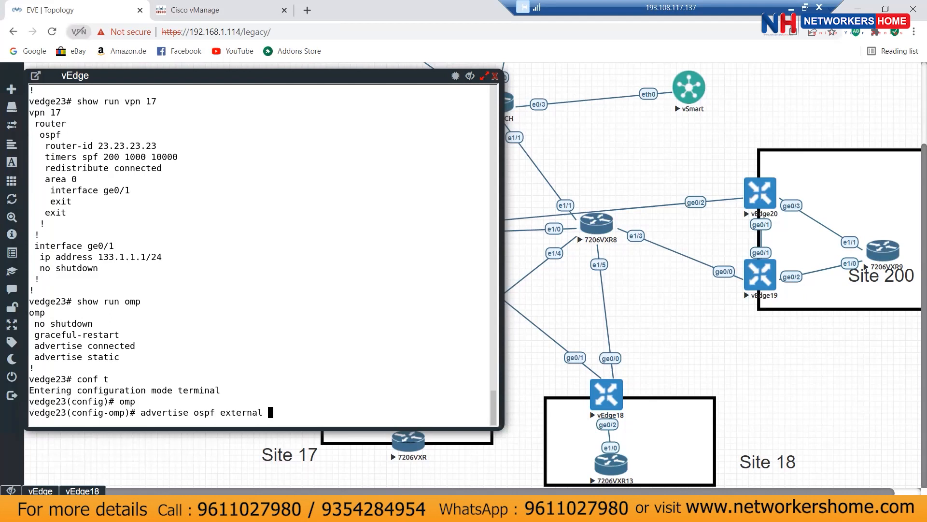
key("Return")
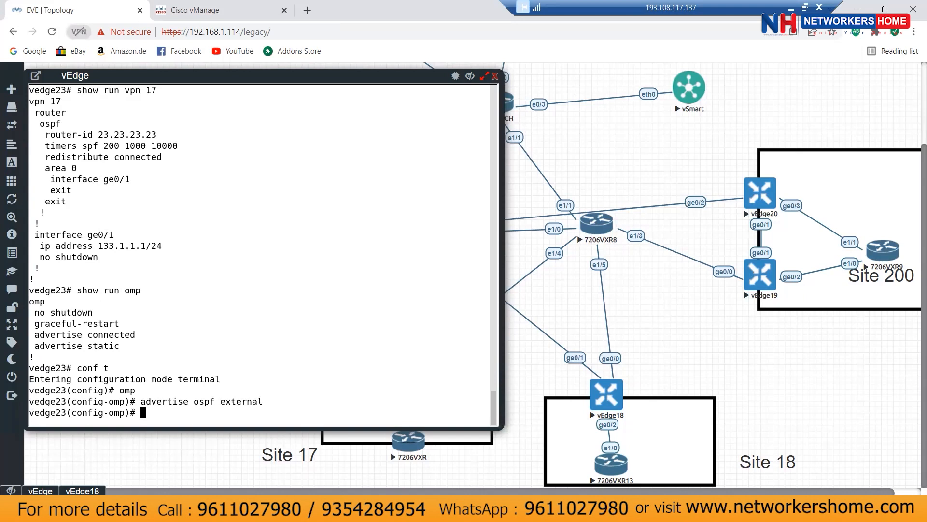
Step: Commit the change with yes and highlight the advertise line after vManage aborts the commit
key("ctrl+z")
type("yes")
key("Return")
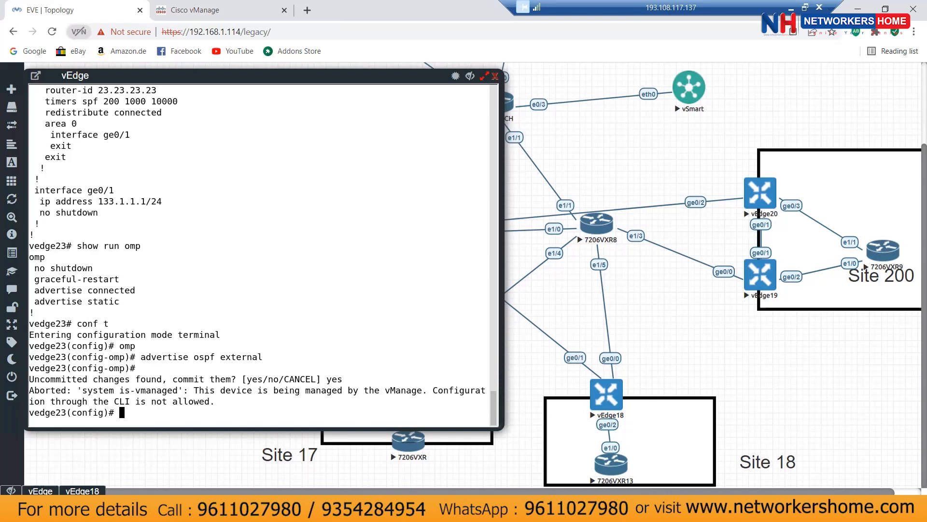
left_click_drag(137, 357, 273, 358)
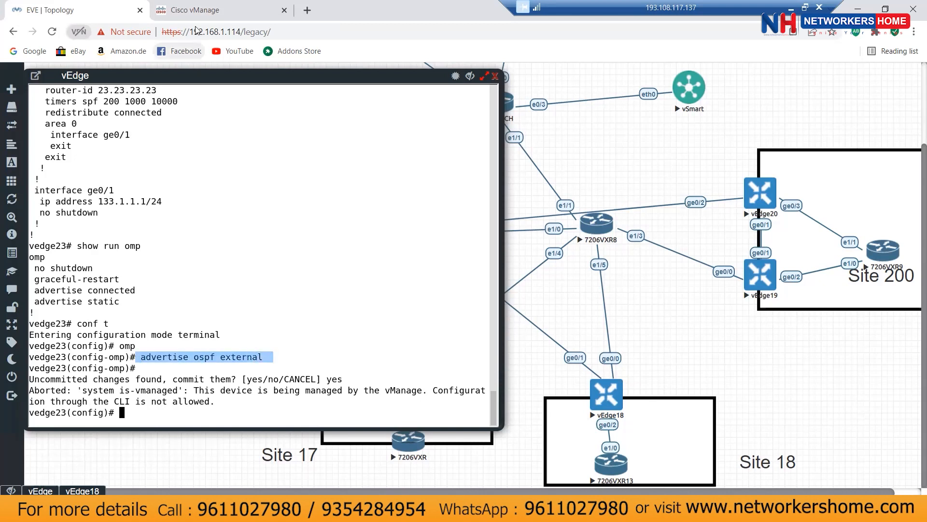
key("ctrl+Tab")
Step: Open the vedge23-system device template for editing and scroll through its sections
mouse_move(14, 154)
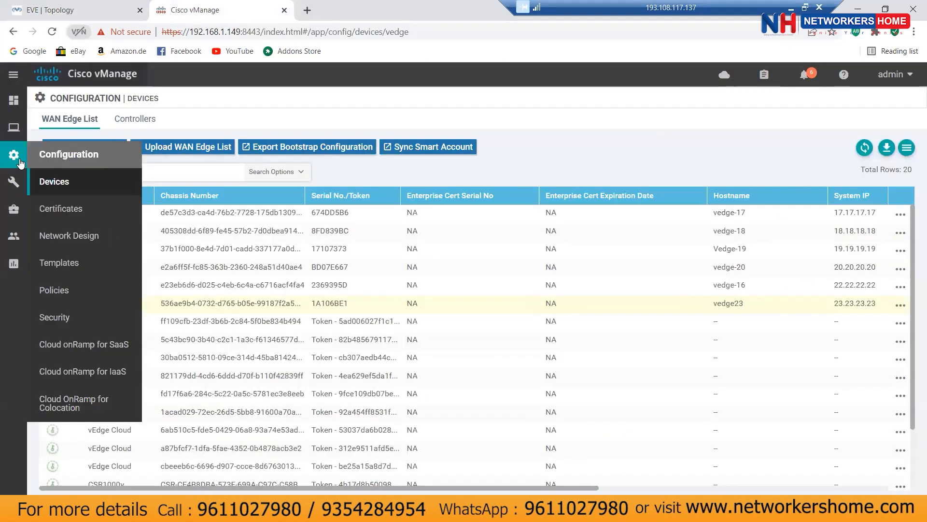
left_click(79, 265)
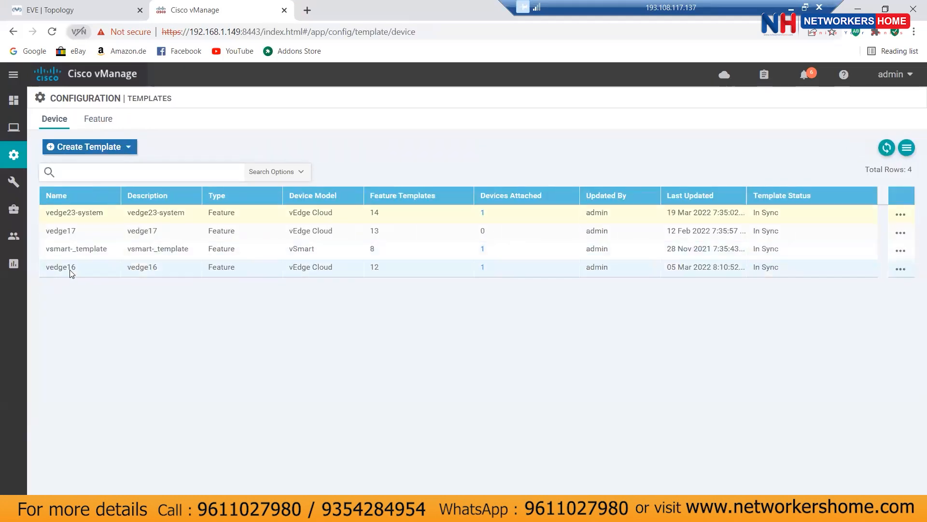
left_click(900, 215)
left_click(844, 238)
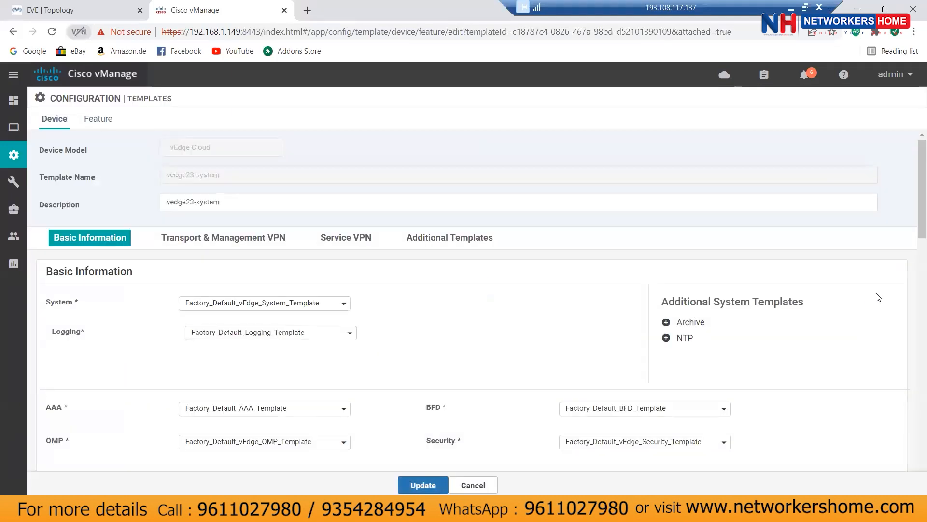
scroll(914, 292, "down", 3)
scroll(914, 292, "down", 7)
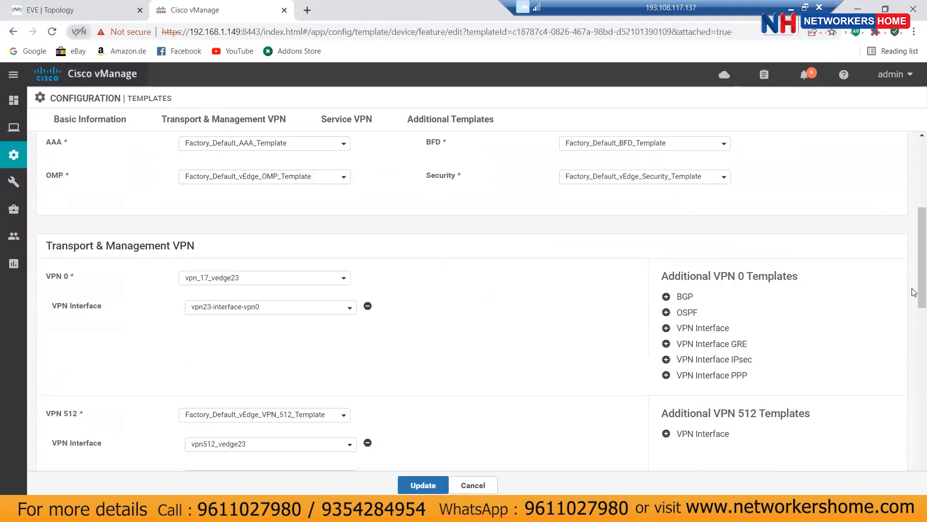
scroll(914, 292, "down", 3)
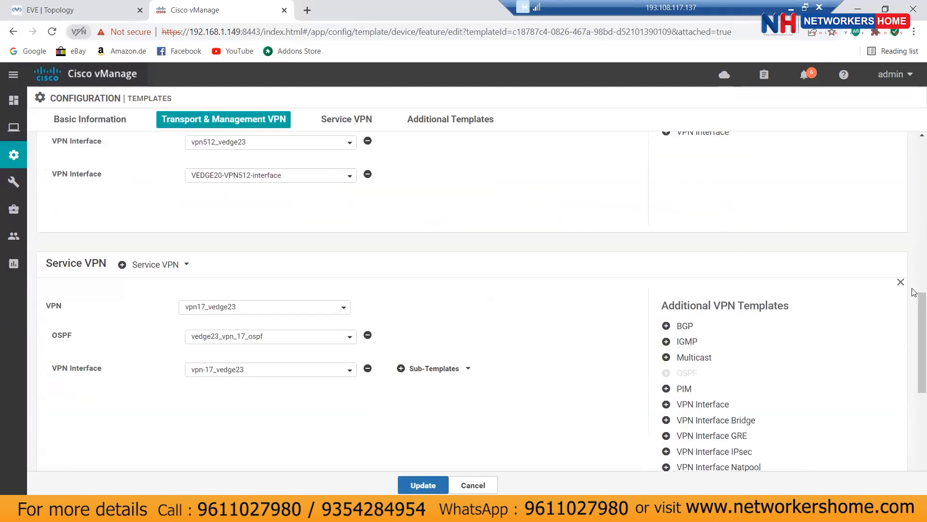
scroll(914, 292, "down", 4)
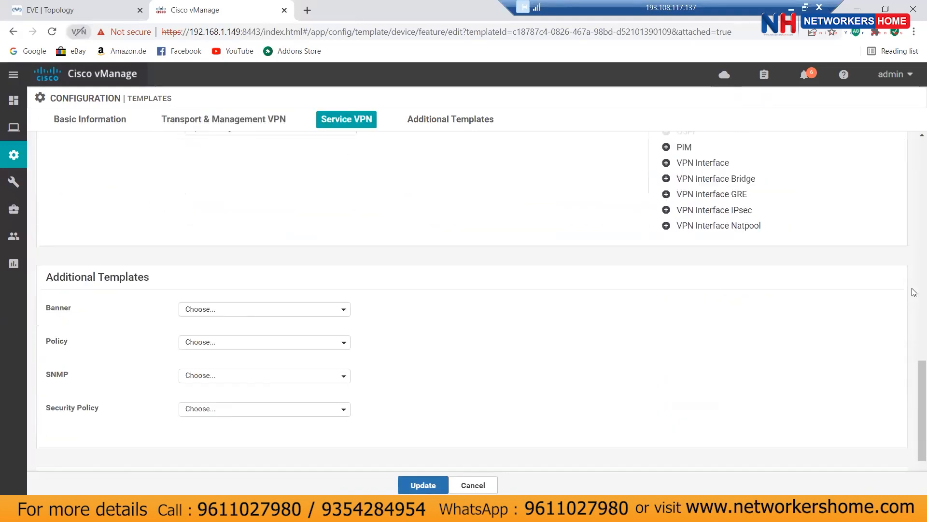
scroll(914, 292, "up", 12)
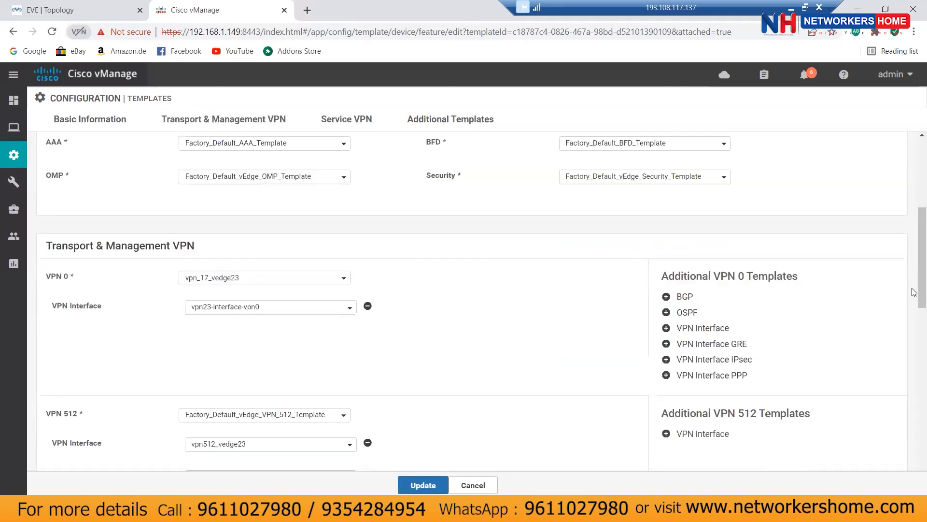
scroll(914, 292, "up", 1)
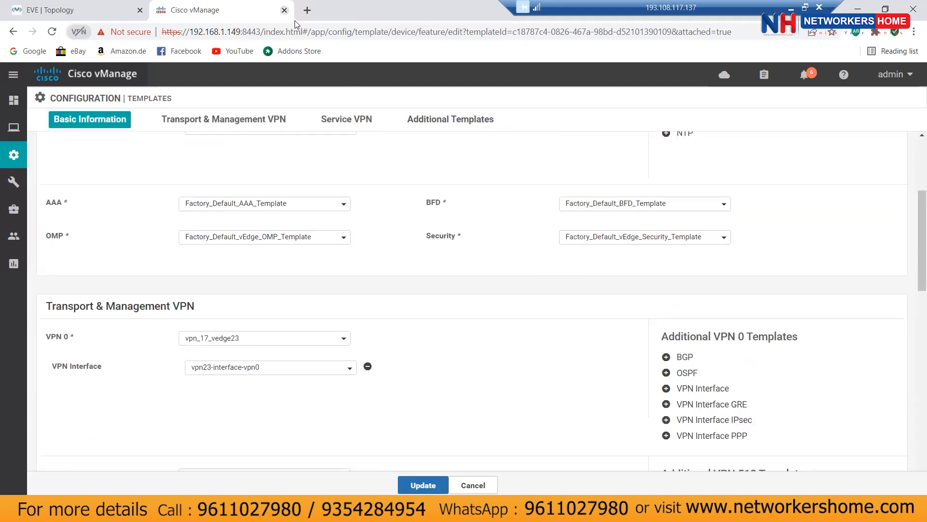
Step: Bring up the VPN 0 template list holding vpn_17_vedge23 on the vedge23-system template
left_click(111, 10)
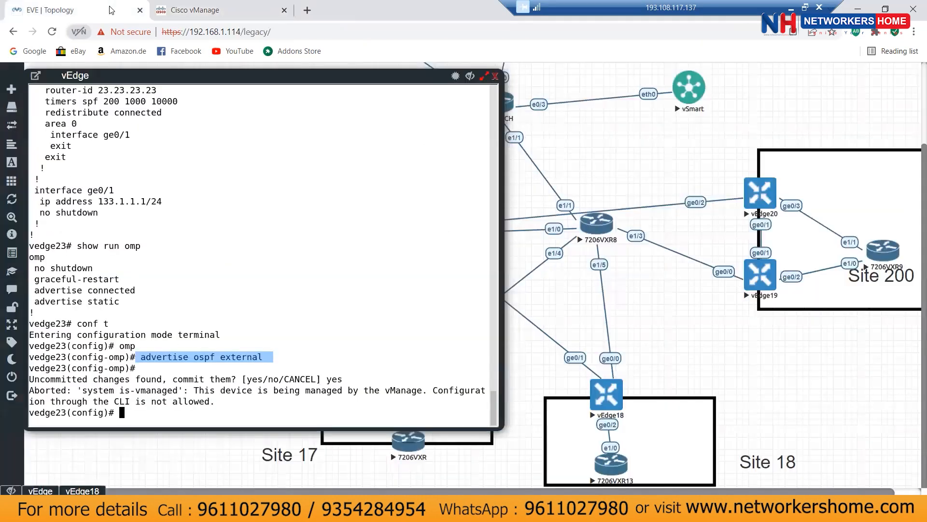
left_click(198, 9)
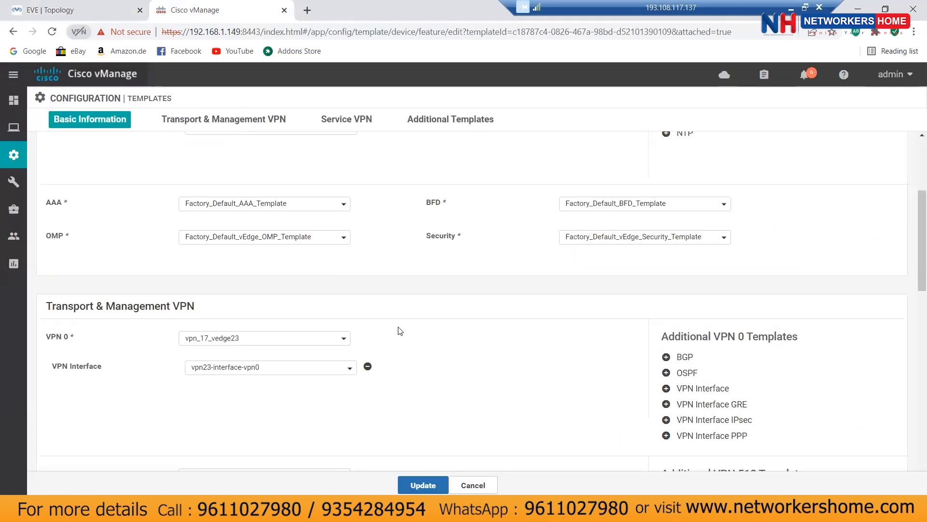
scroll(400, 330, "up", 1)
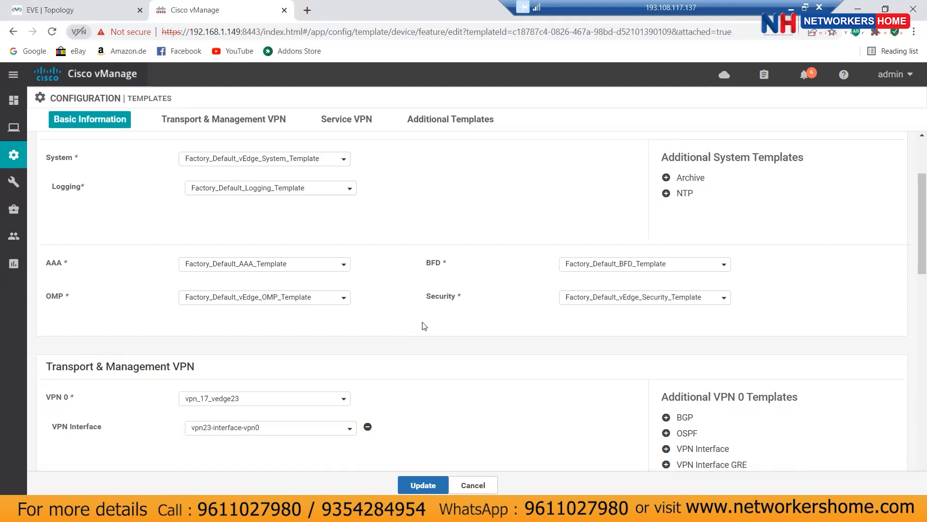
scroll(424, 326, "down", 1)
left_click(268, 337)
left_click(412, 310)
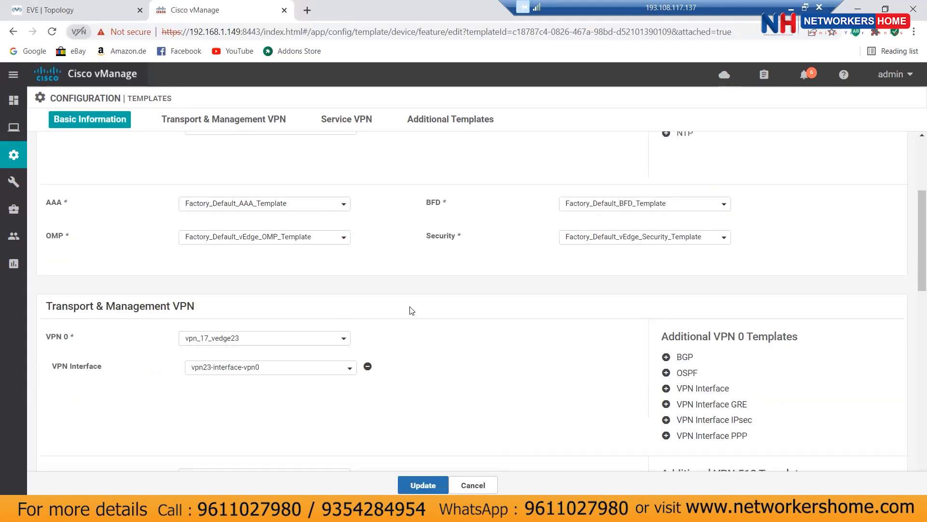
left_click(262, 338)
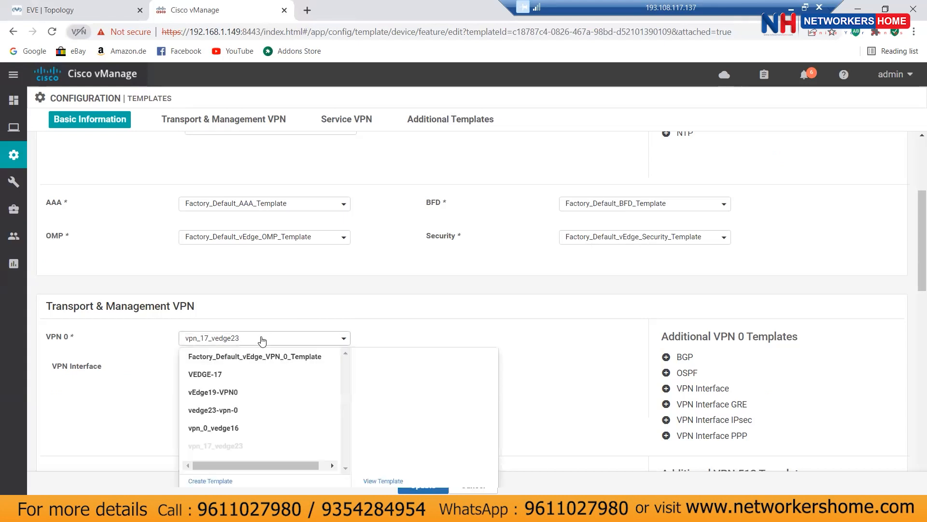
Step: View the vpn_17_vedge23 feature template's Advertise OMP settings
left_click(383, 480)
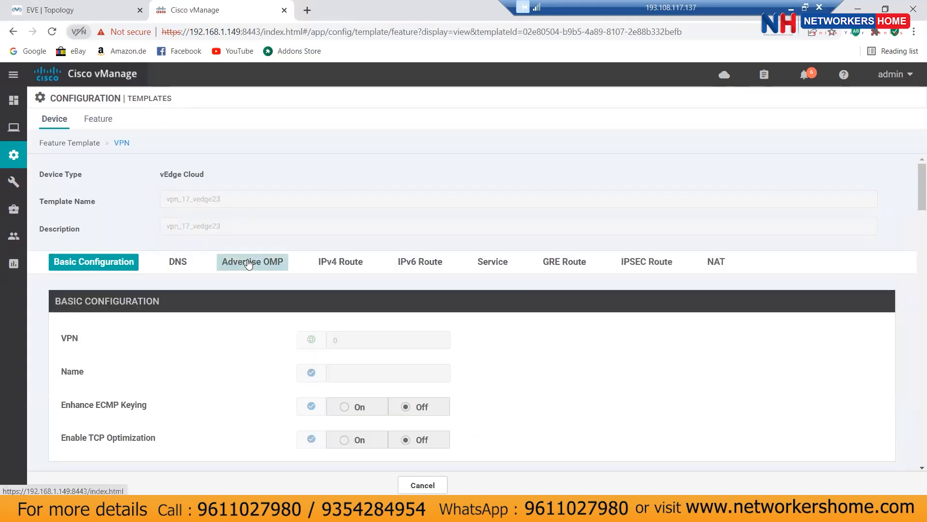
left_click(248, 263)
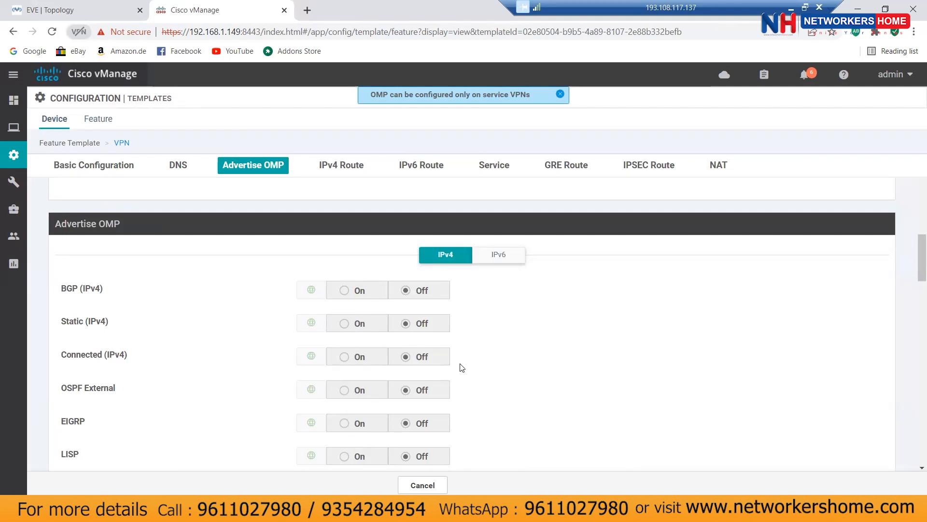
scroll(461, 366, "up", 8)
scroll(461, 363, "up", 3)
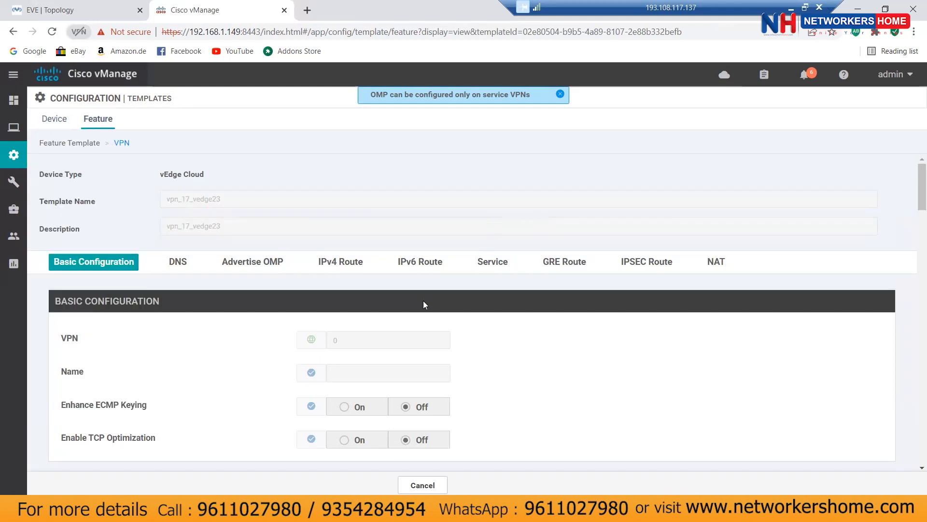
Step: Filter the Feature templates list by vpn17 and bring up vpn17_vedge23's actions
mouse_move(13, 155)
left_click(62, 264)
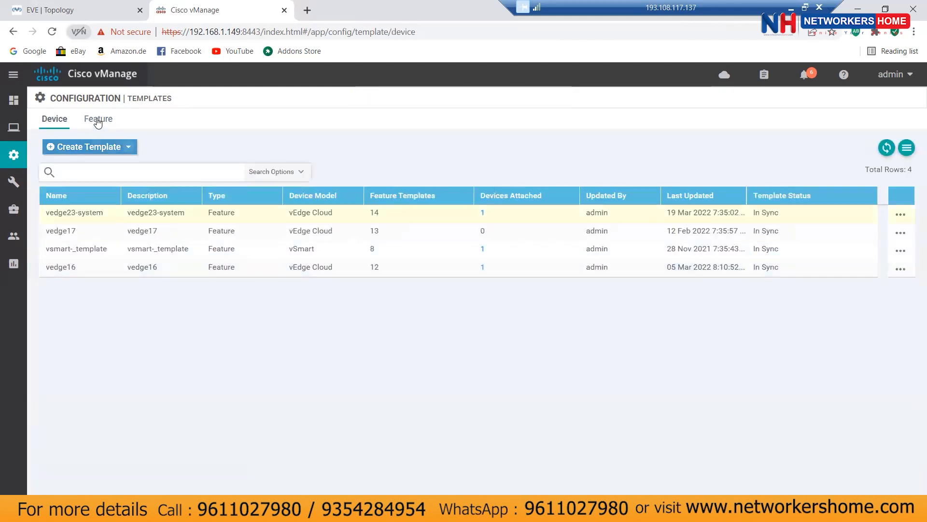
left_click(97, 119)
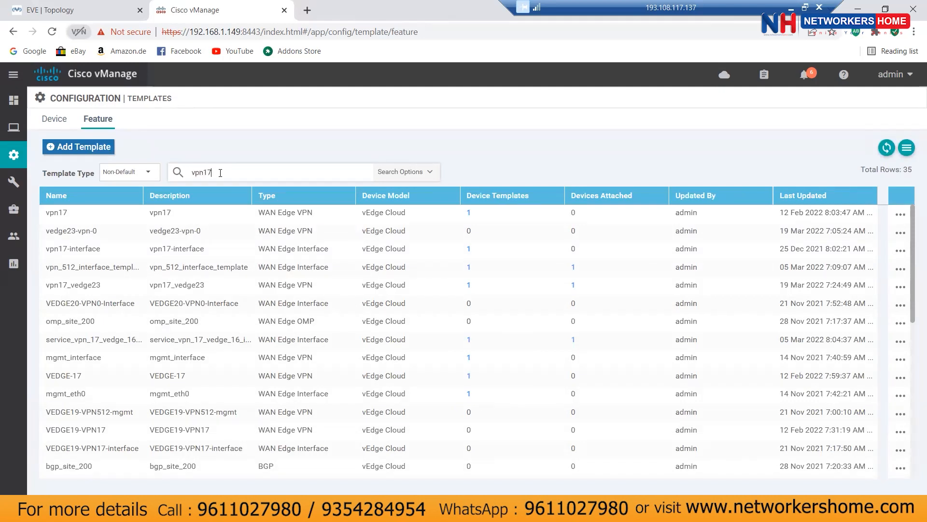
key("Return")
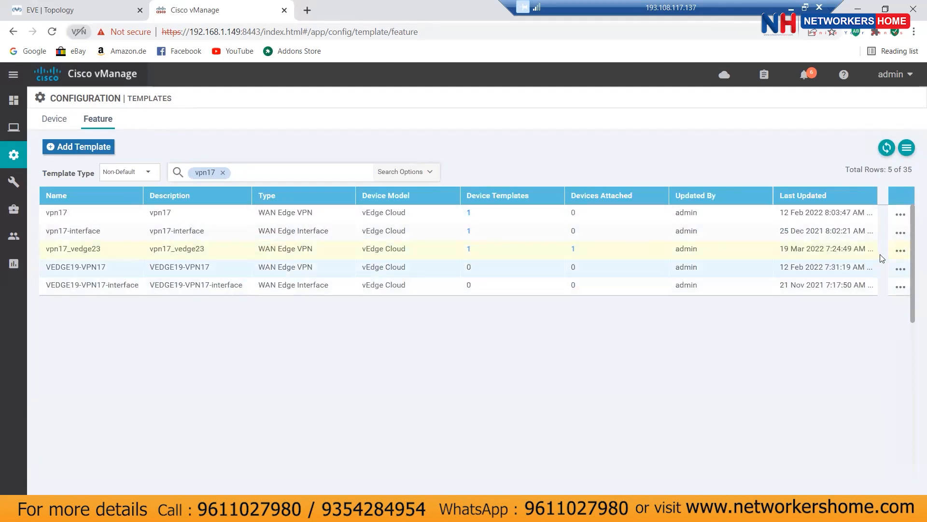
left_click(902, 251)
Step: Set OSPF External to On under Advertise OMP in vpn17_vedge23 and update the template
left_click(826, 290)
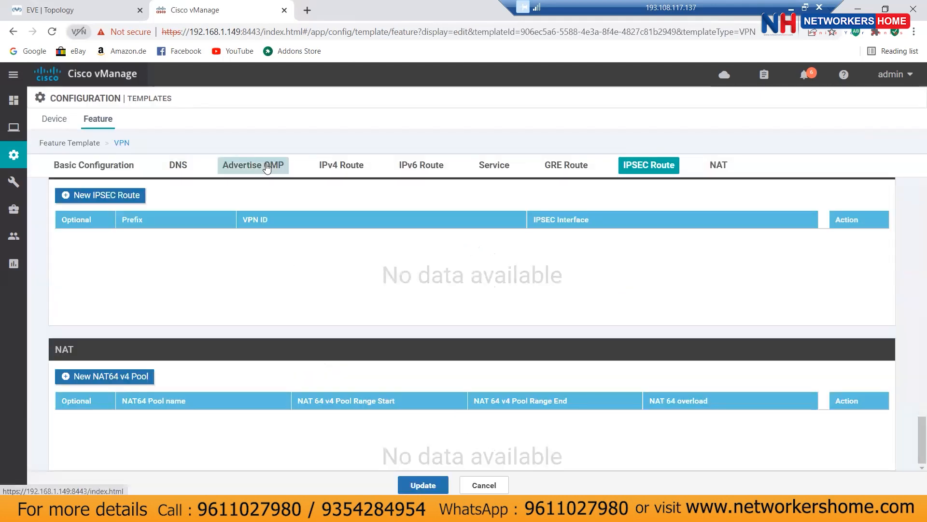
scroll(575, 345, "down", 10)
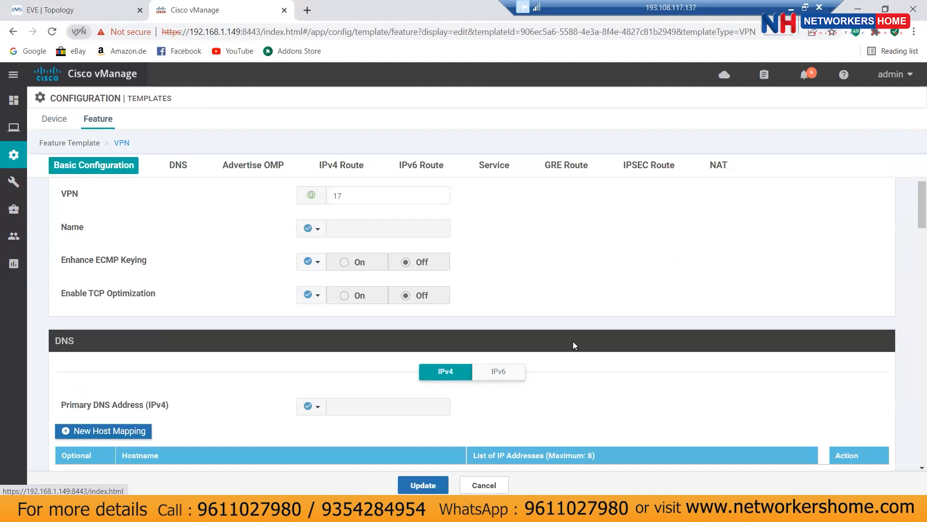
scroll(574, 344, "down", 3)
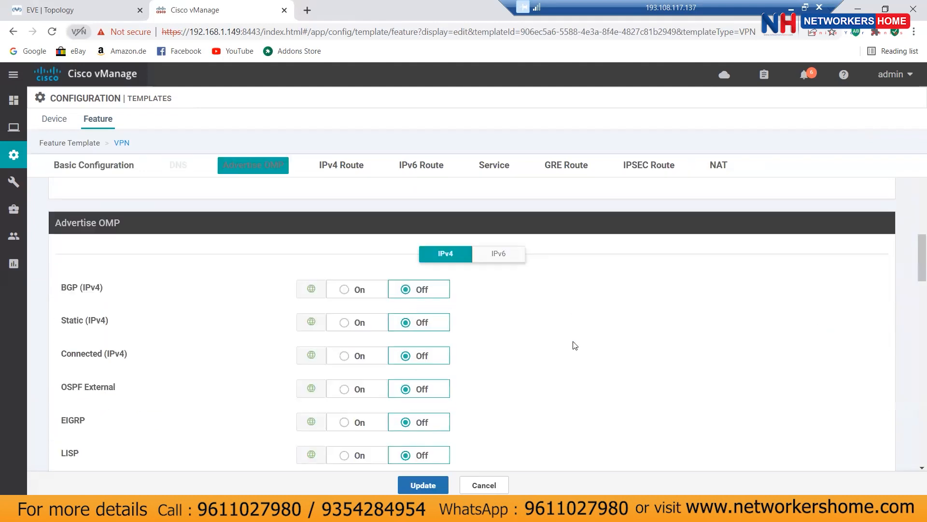
left_click(345, 329)
left_click(423, 485)
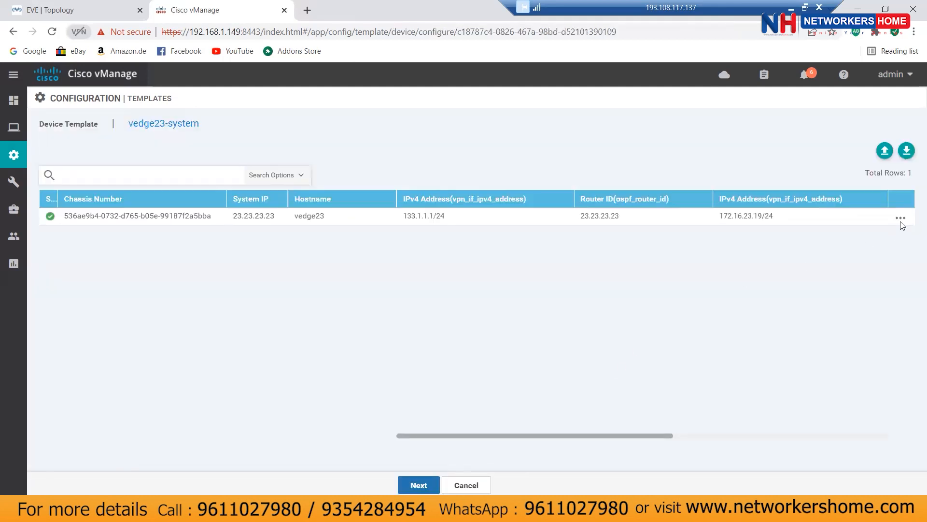
Step: Check the side-by-side config diff showing the added 'advertise ospf external' OMP line
left_click(901, 217)
left_click(418, 485)
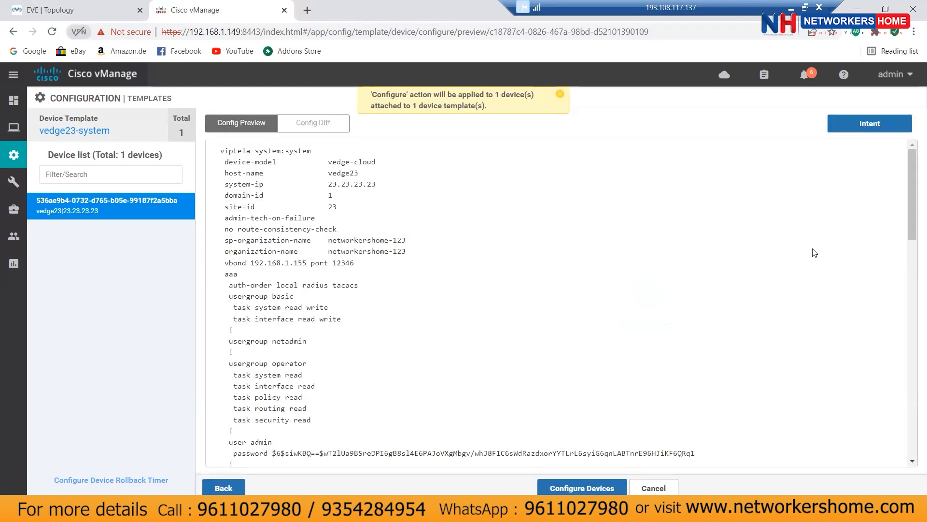
scroll(813, 252, "down", 5)
scroll(813, 252, "up", 3)
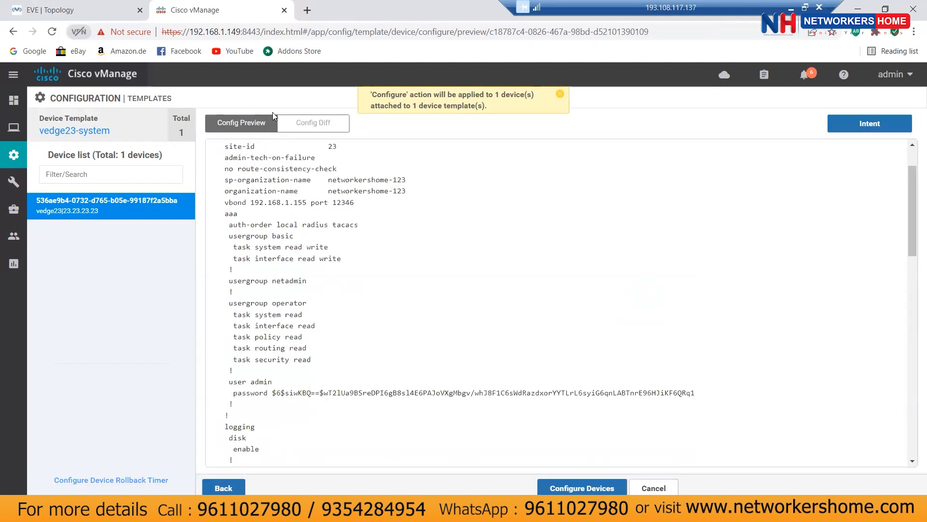
left_click(313, 122)
left_click(768, 125)
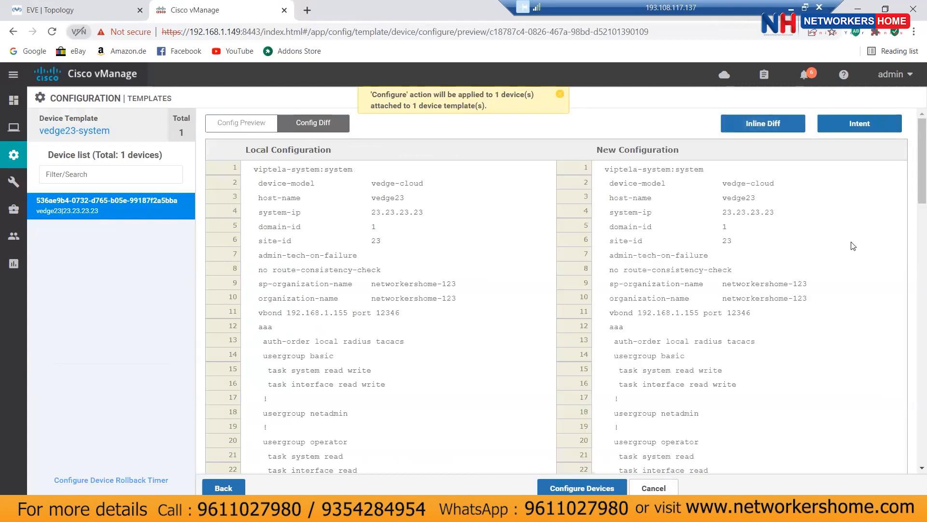
scroll(821, 241, "down", 4)
scroll(853, 246, "down", 15)
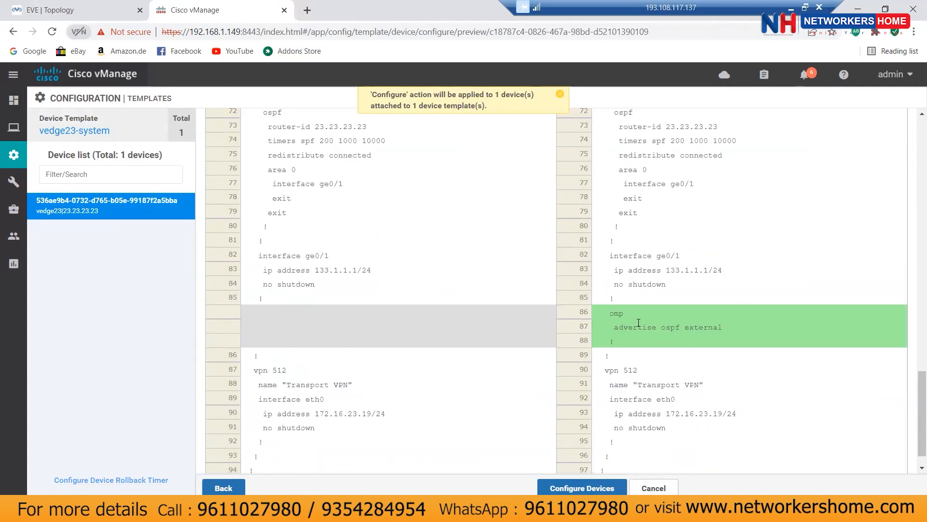
left_click_drag(611, 327, 736, 332)
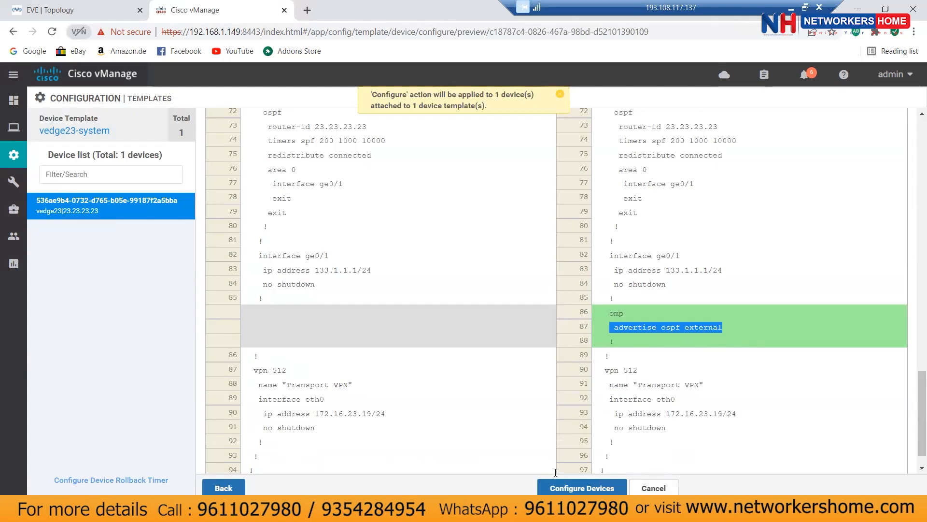
Step: Push the updated configuration to vedge23 and return to the EVE topology
left_click(581, 487)
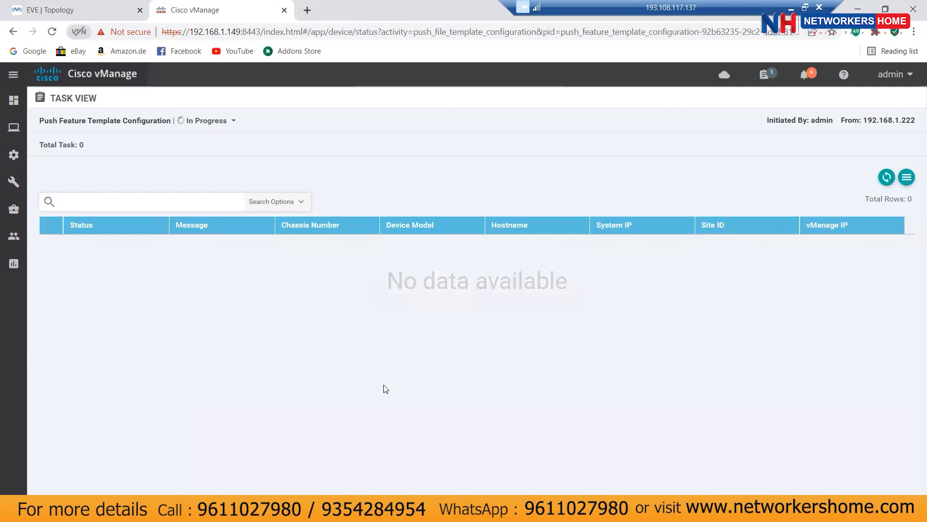
left_click(386, 510)
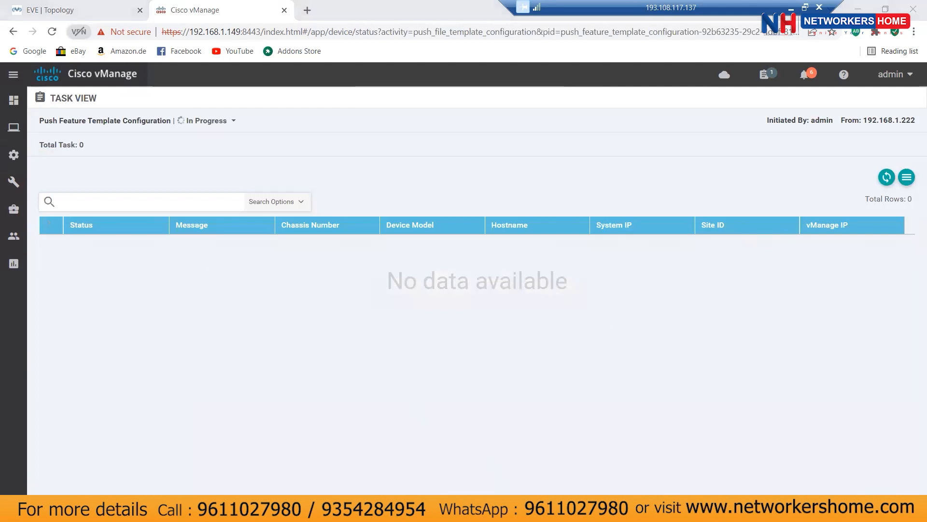
left_click(594, 137)
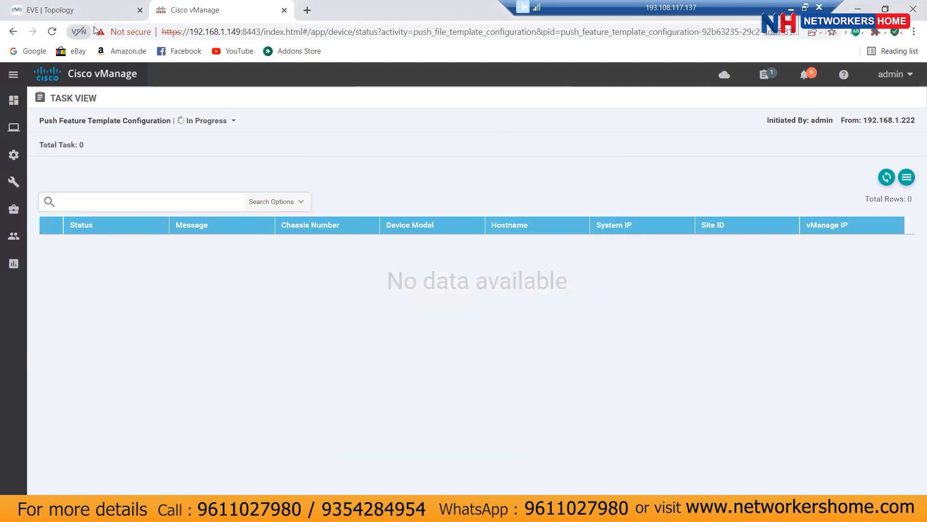
left_click(83, 11)
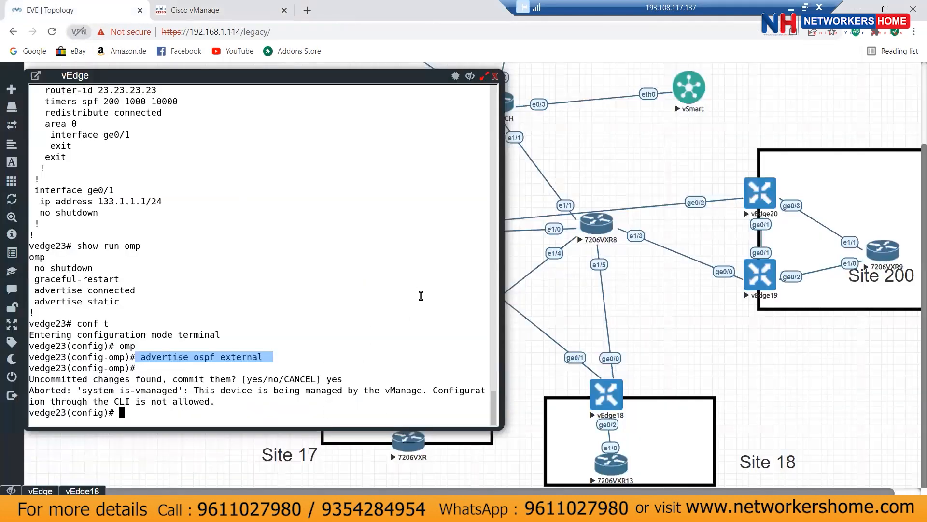
Step: Refresh vEdge18's routing table and highlight the 3.1.1.0/24 and 3.2.2.0/24 OMP routes from 23.23.23.23
left_click(77, 491)
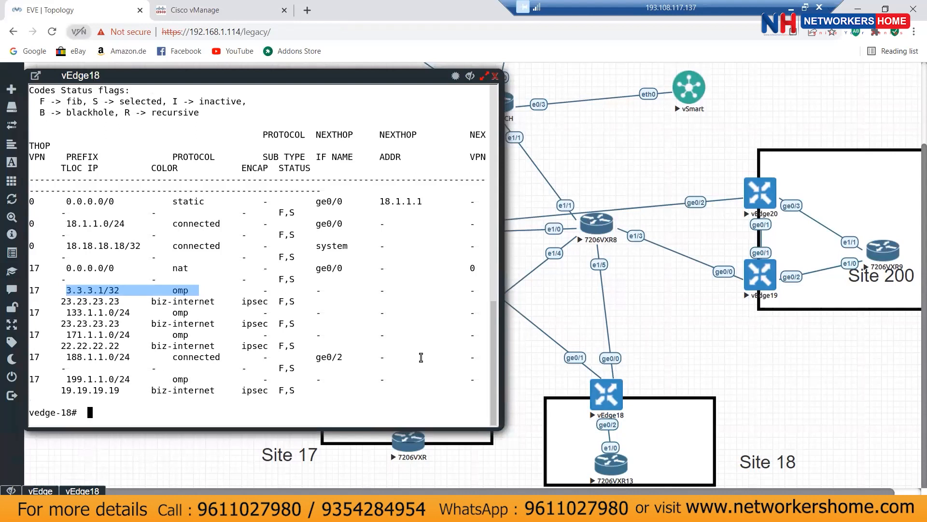
key("Up")
key("Return")
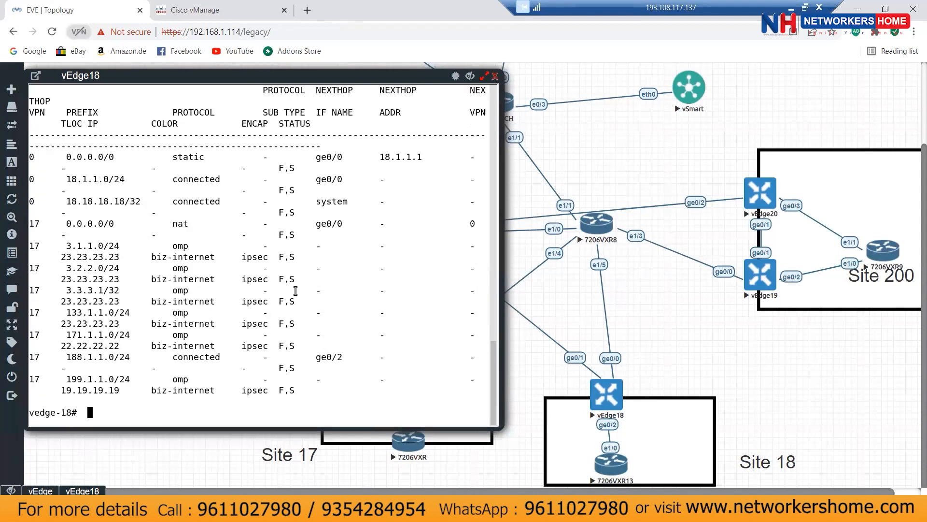
left_click_drag(63, 246, 115, 248)
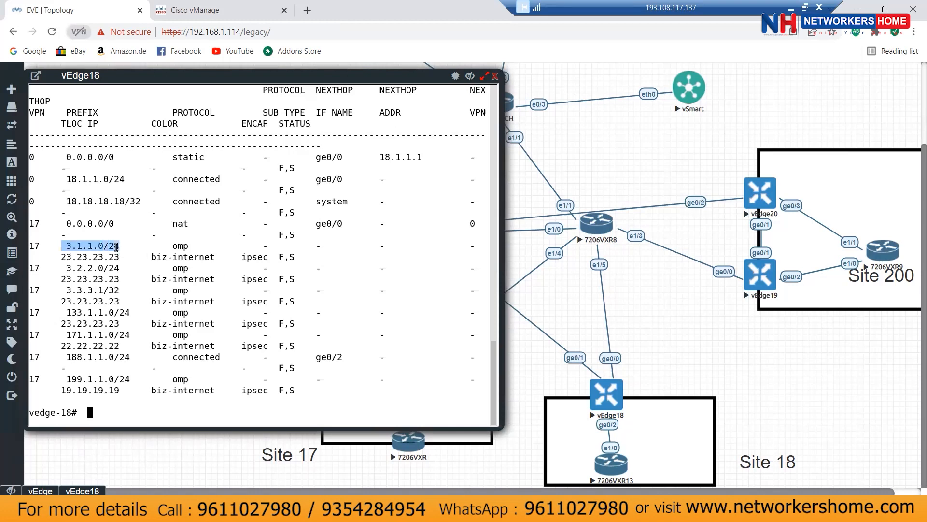
left_click_drag(66, 267, 119, 268)
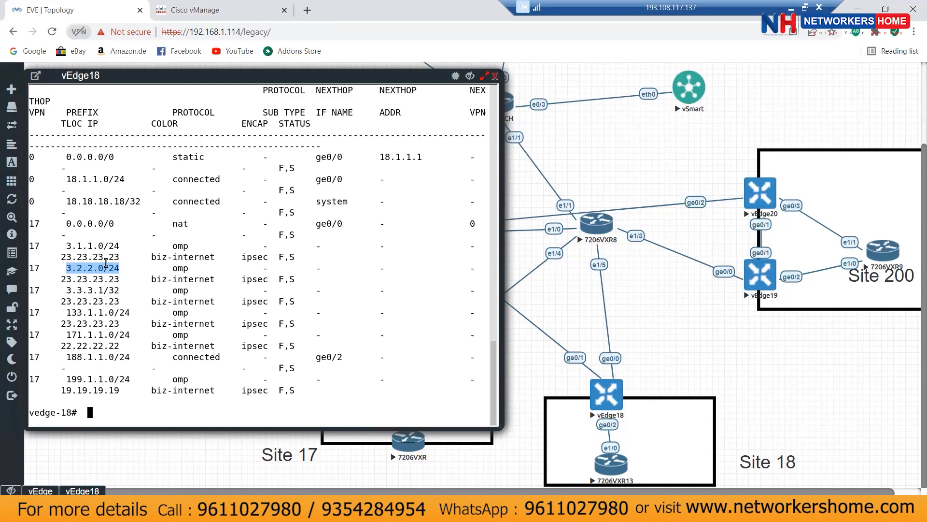
left_click_drag(63, 289, 188, 290)
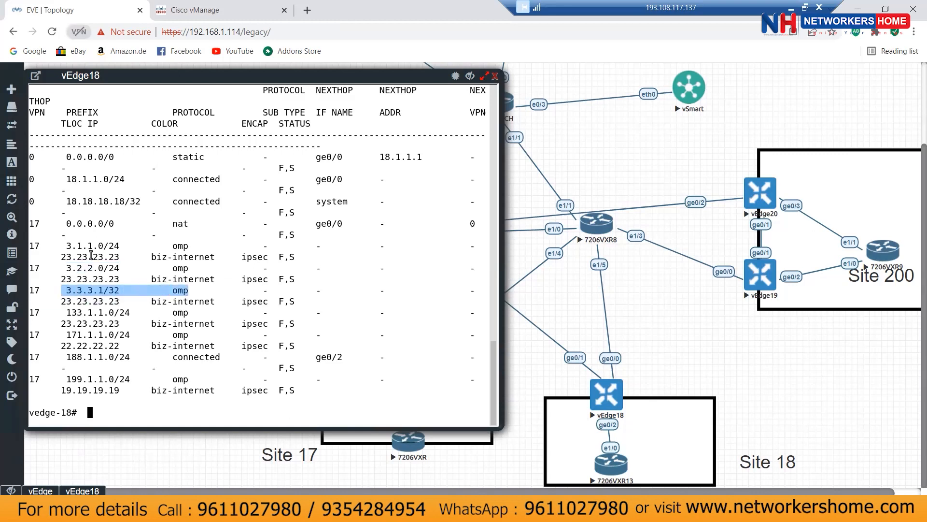
left_click_drag(63, 244, 193, 269)
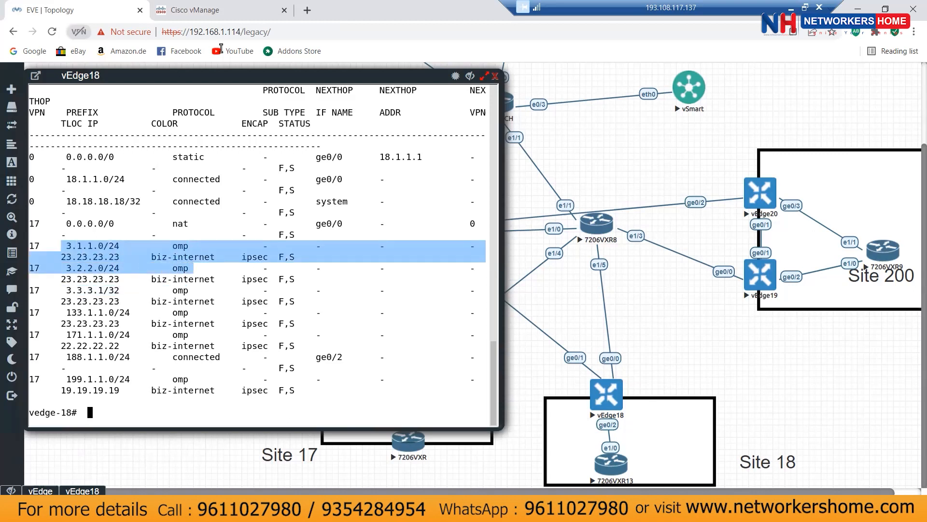
Step: Check the Controllers list under Configuration > Devices in vManage
left_click(218, 10)
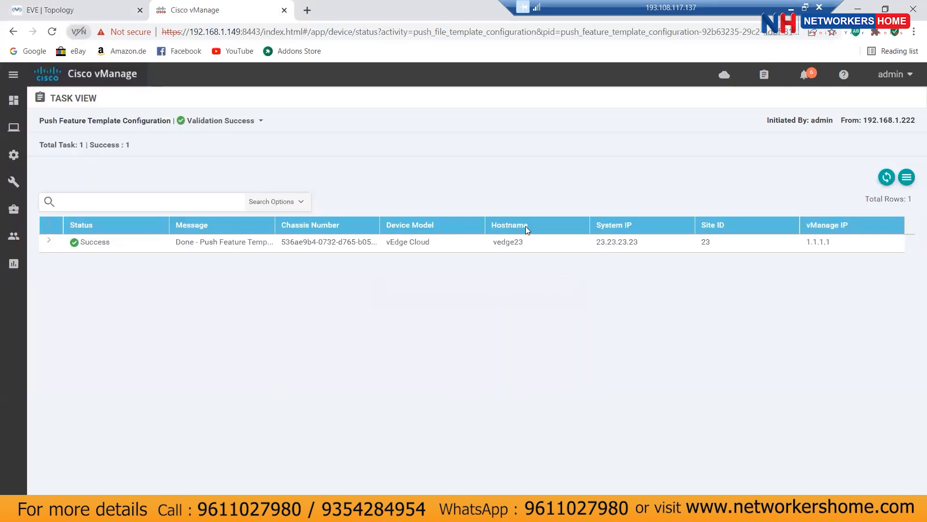
mouse_move(13, 154)
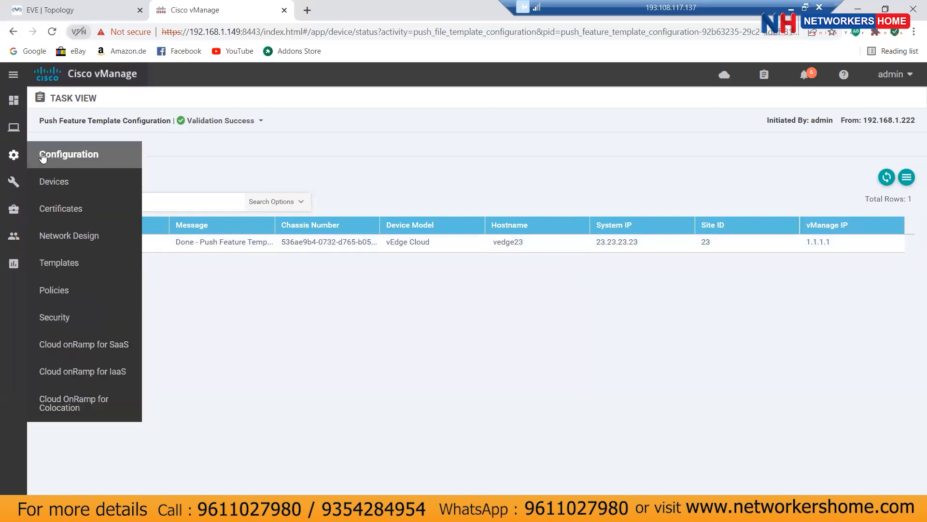
left_click(61, 188)
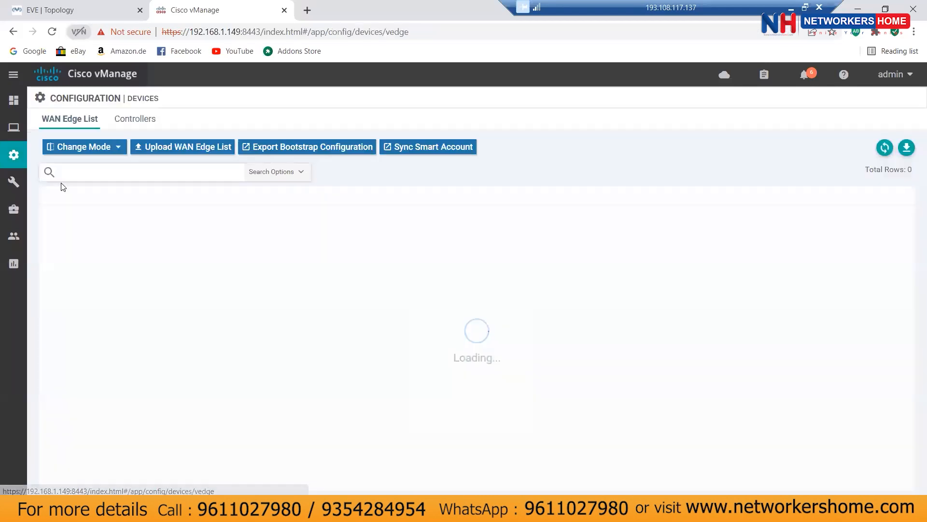
left_click(147, 117)
Step: Browse the Localized and Centralized Policy pages, which have no policies yet
mouse_move(4, 166)
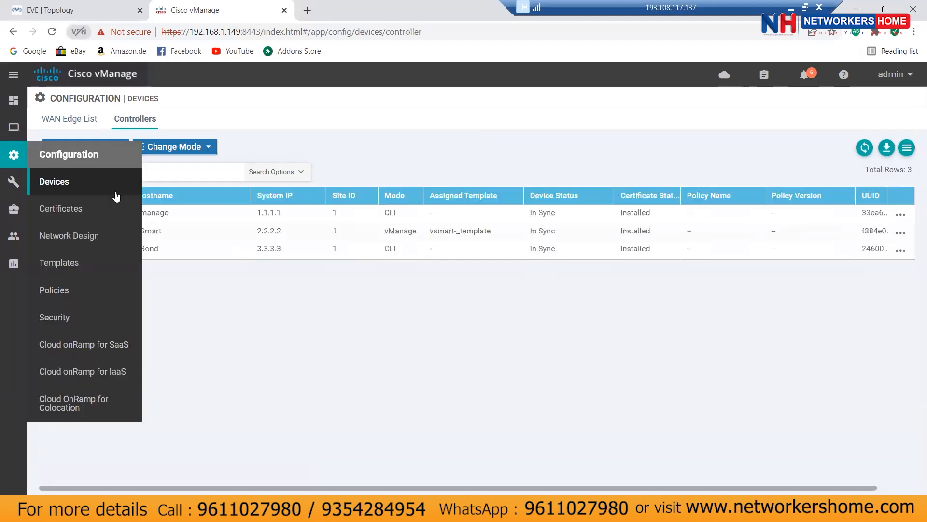
left_click(75, 292)
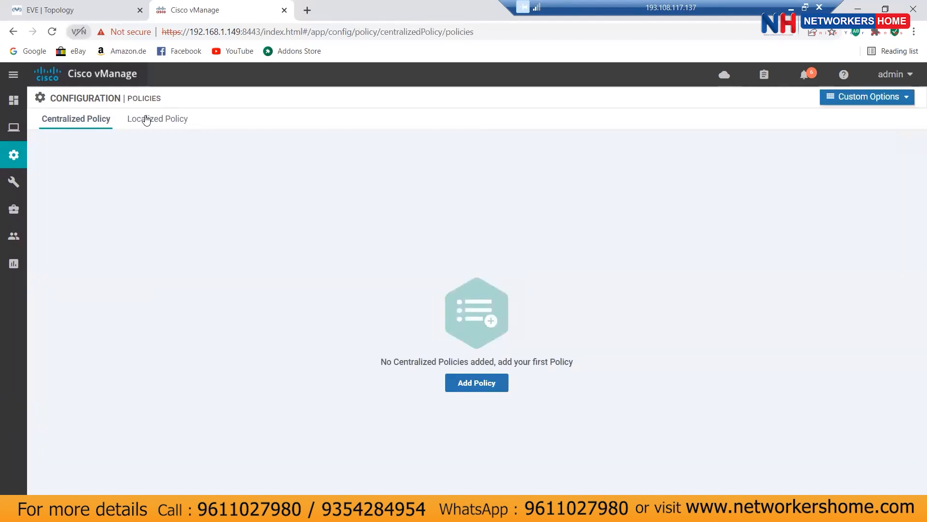
left_click(146, 120)
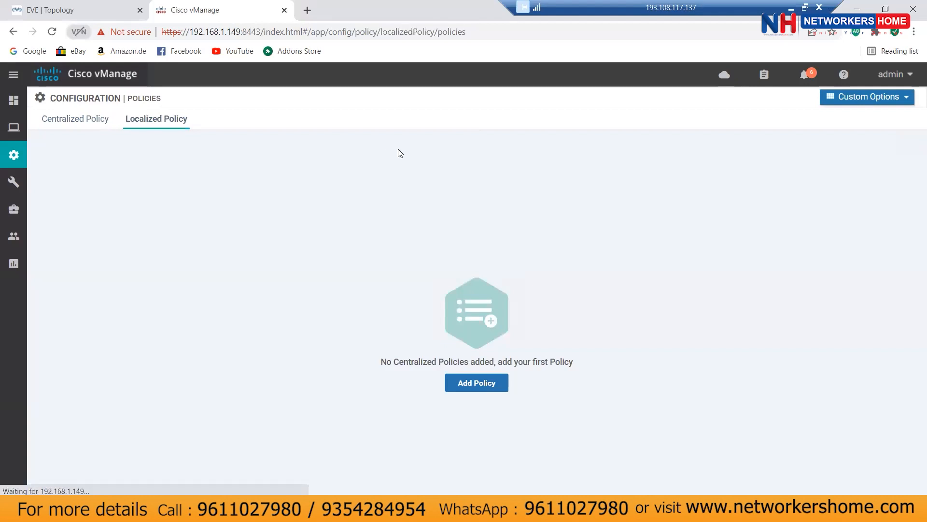
left_click(68, 121)
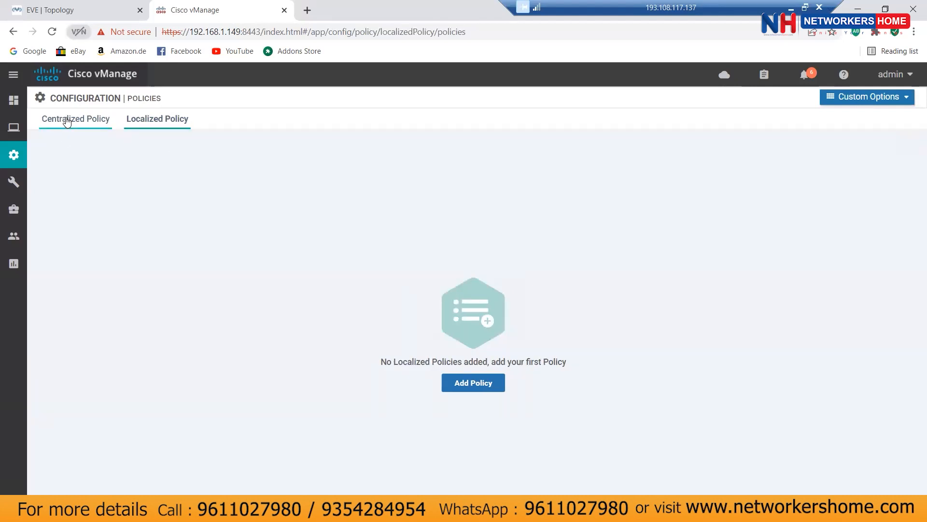